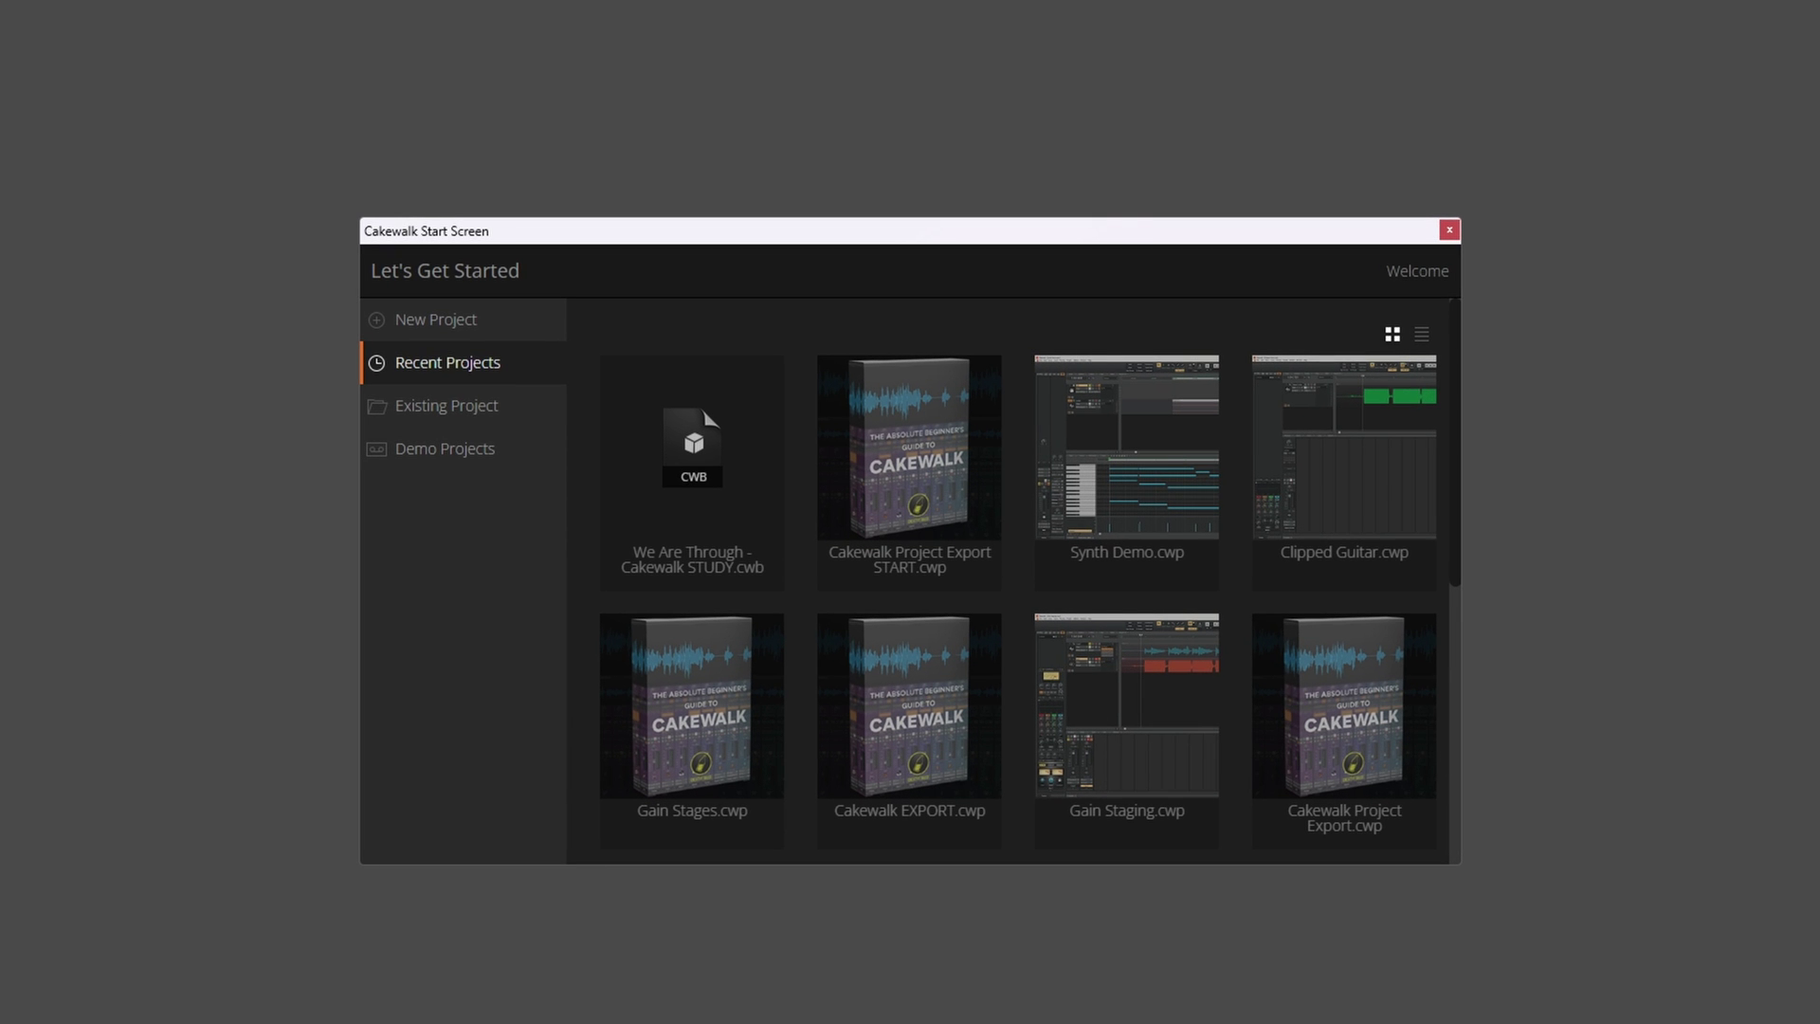
Look over the recent projects and show the new-project templates on the start screen.
{"action": "mouse_move", "coordinate": [1452, 525]}
{"action": "left_mouse_down"}
{"action": "mouse_move", "coordinate": [1426, 853]}
{"action": "mouse_move", "coordinate": [1450, 496]}
{"action": "left_mouse_up"}
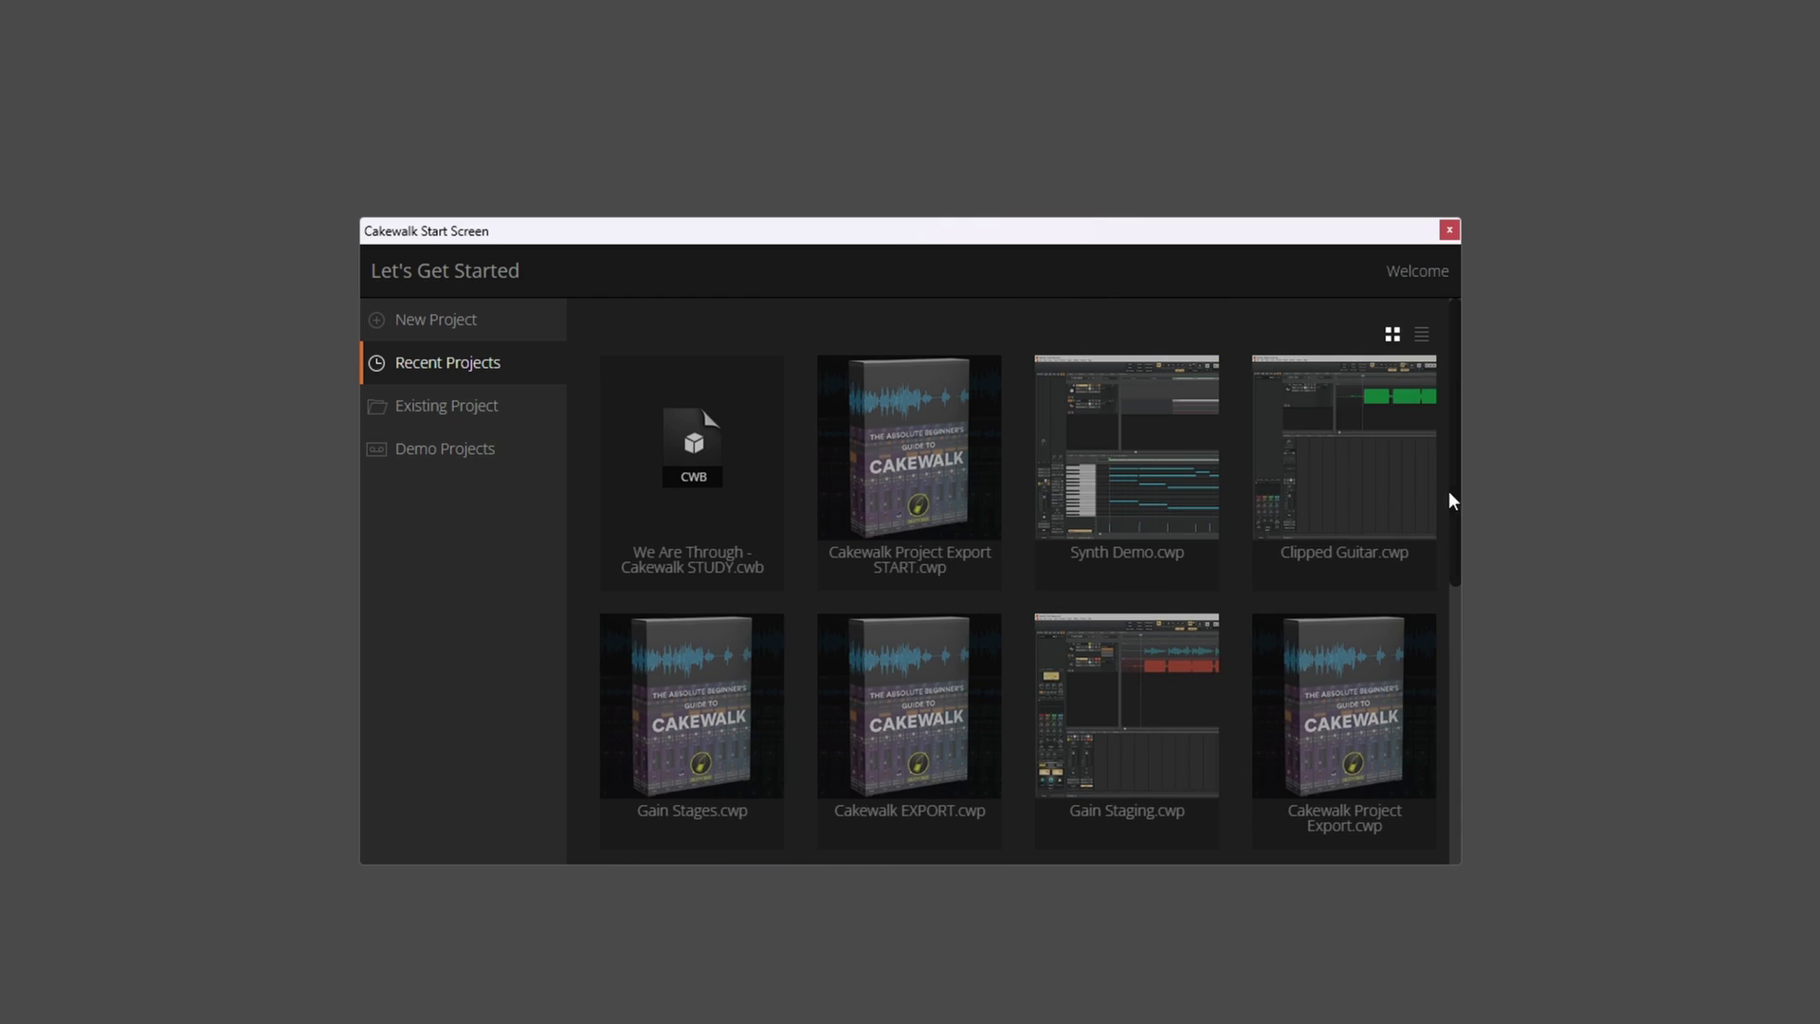
{"action": "left_click", "coordinate": [462, 330]}
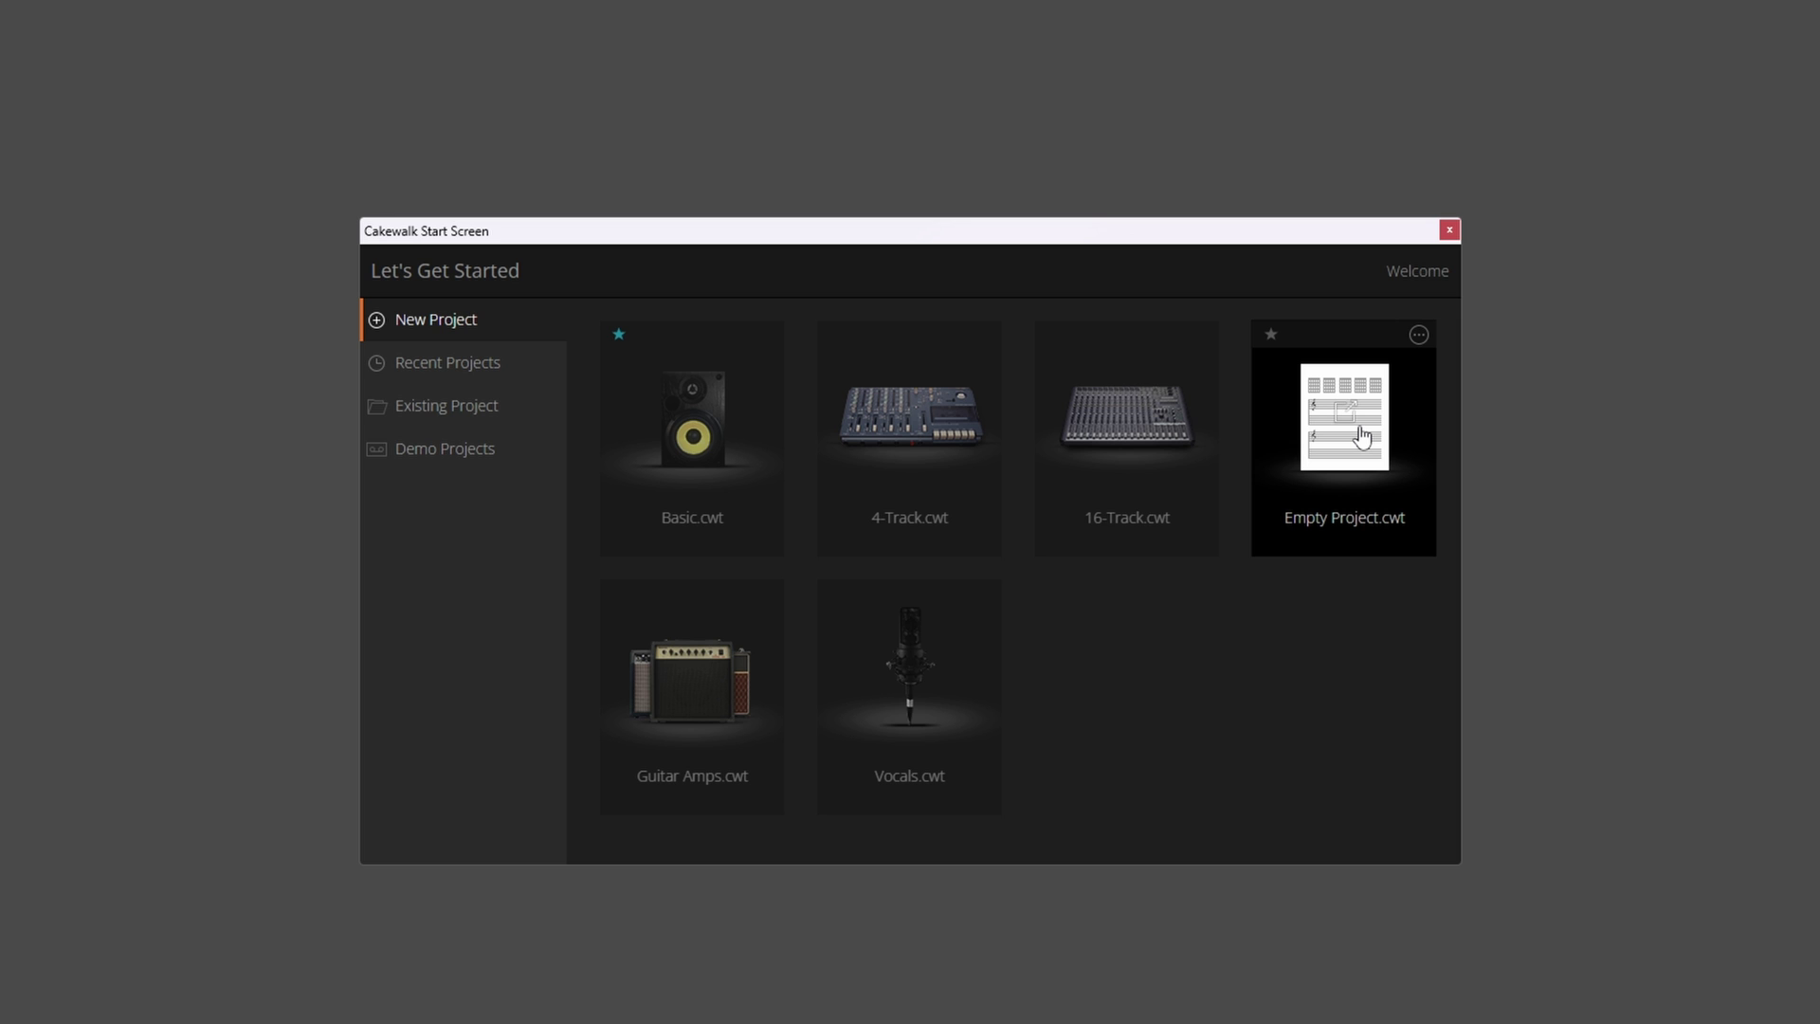
Switch to Studio One and look through the list of recent files on the start page.
{"action": "left_click", "coordinate": [1052, 1016]}
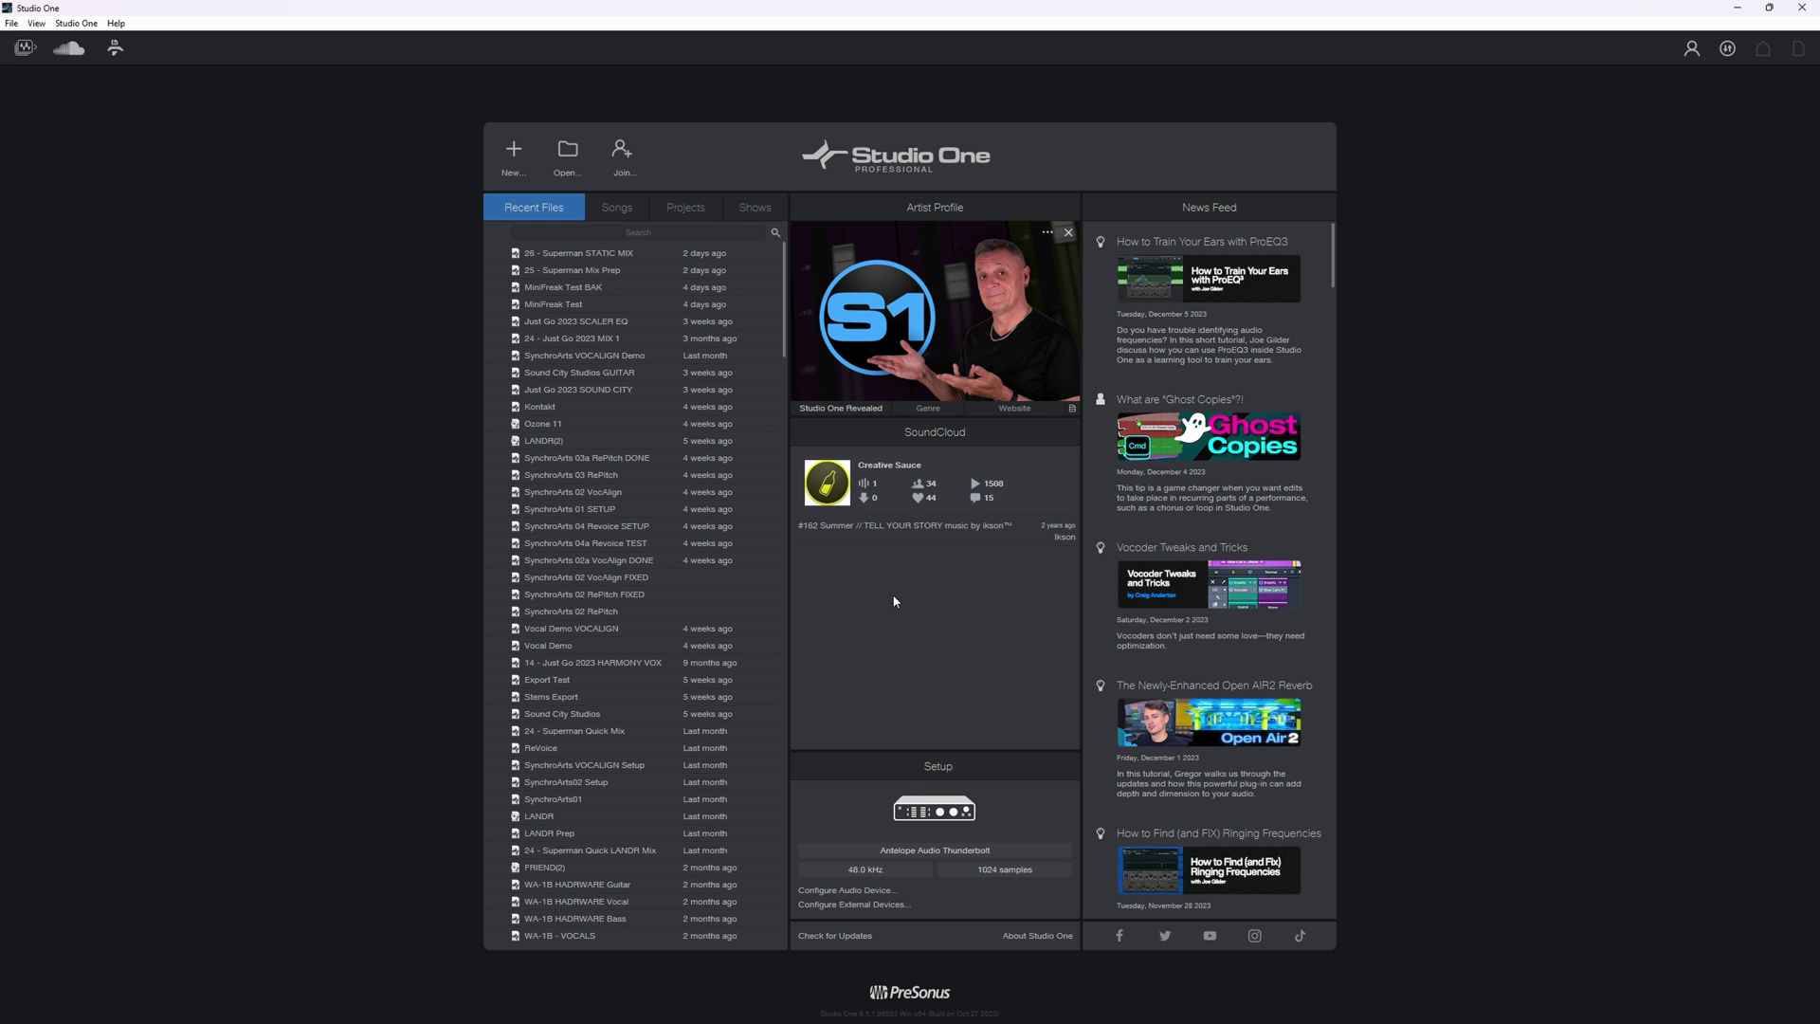
{"action": "scroll", "coordinate": [582, 455], "scroll_direction": "down", "scroll_amount": 2}
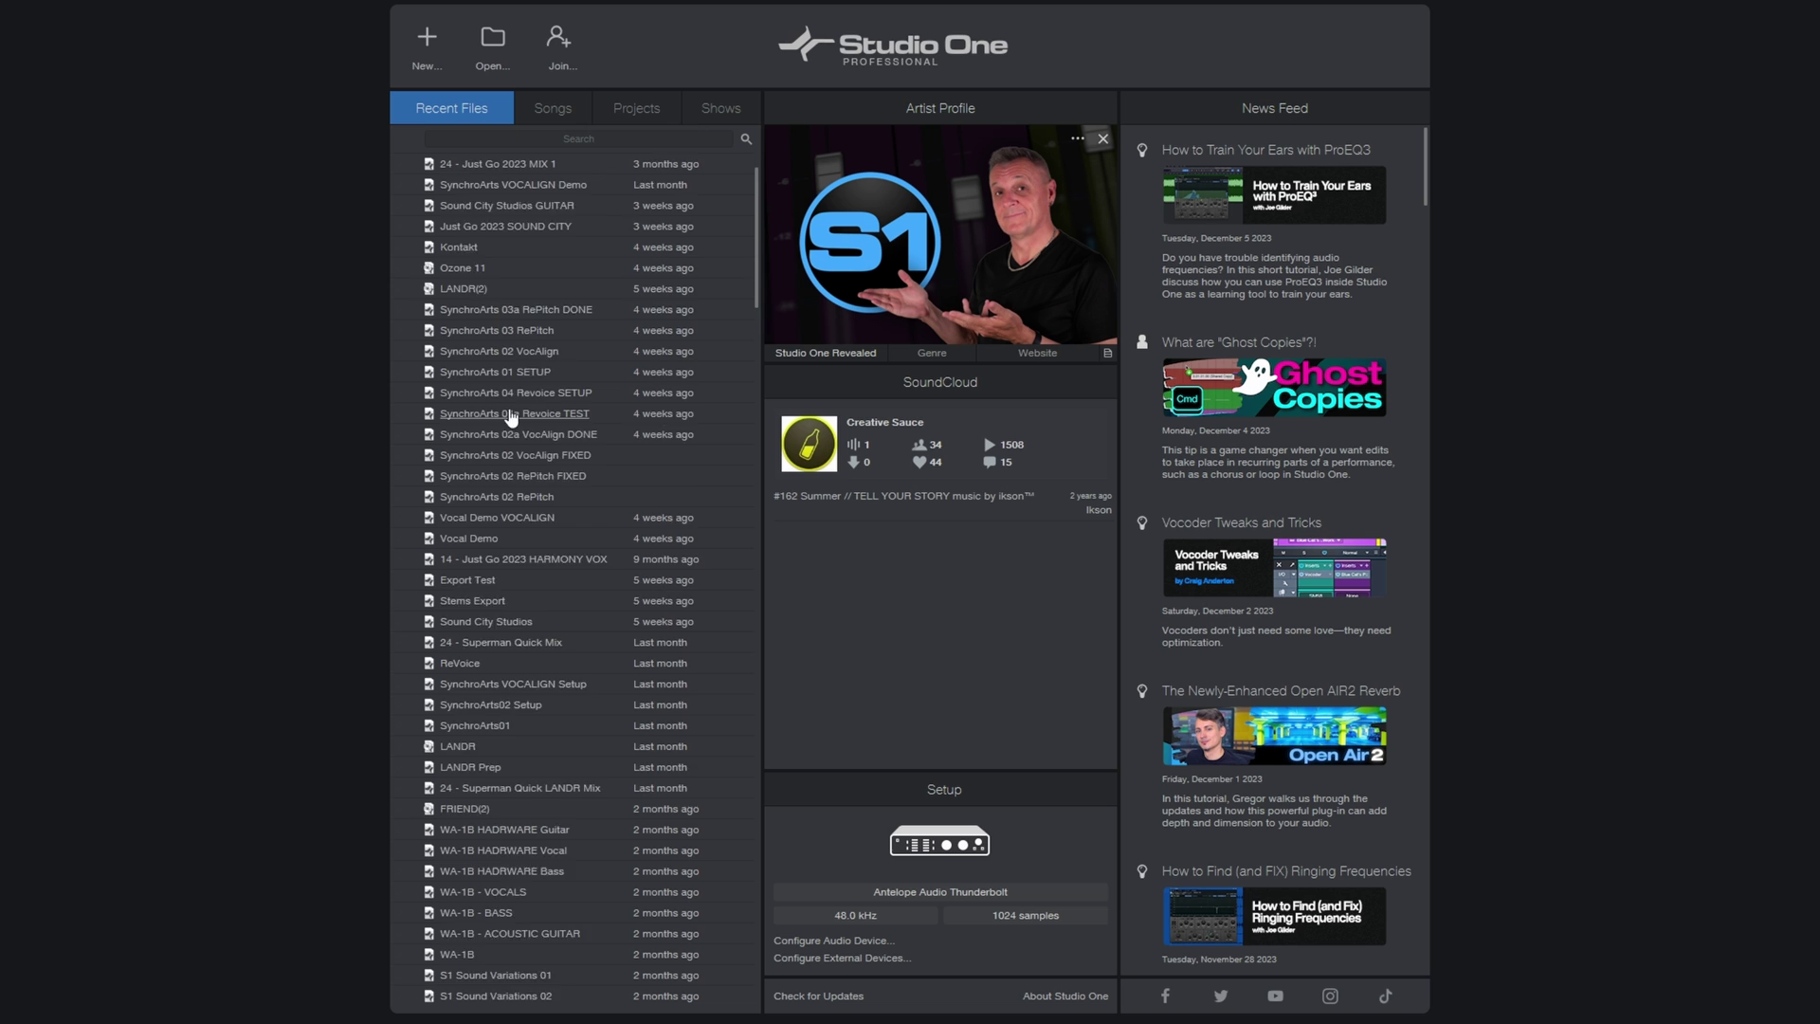
{"action": "scroll", "coordinate": [510, 418], "scroll_direction": "down", "scroll_amount": 2}
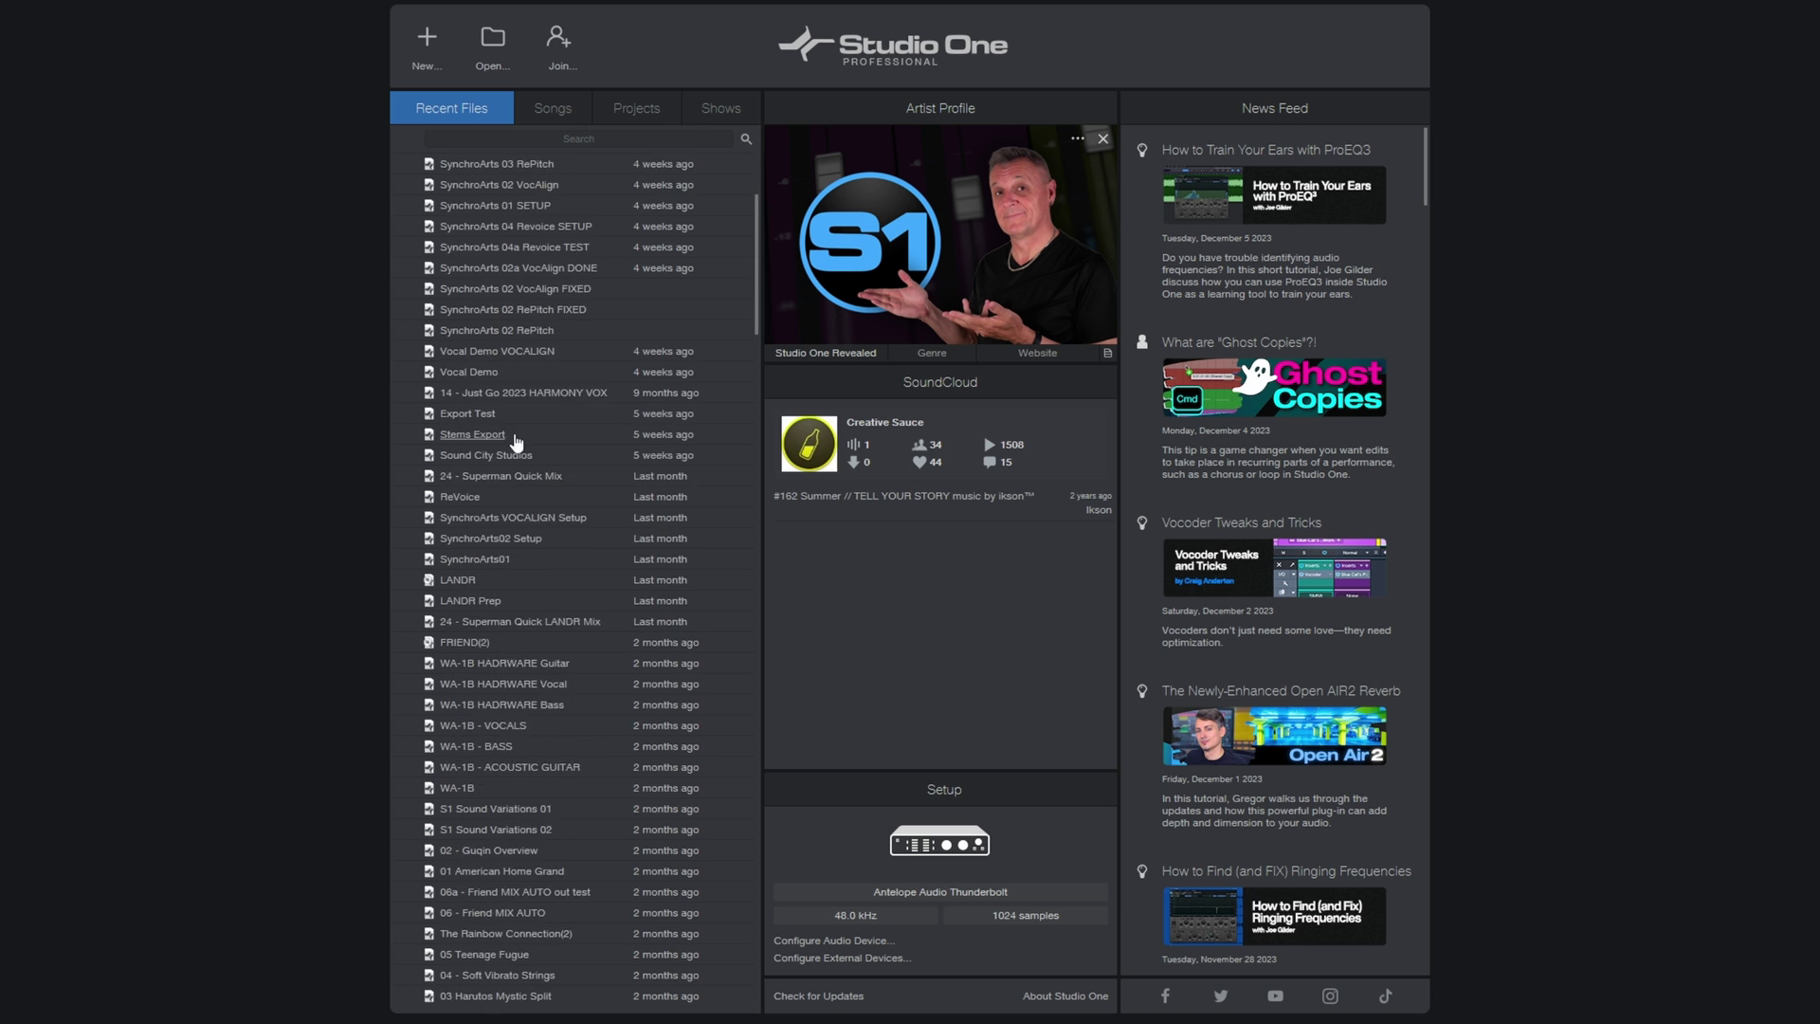
{"action": "scroll", "coordinate": [552, 467], "scroll_direction": "up", "scroll_amount": 4}
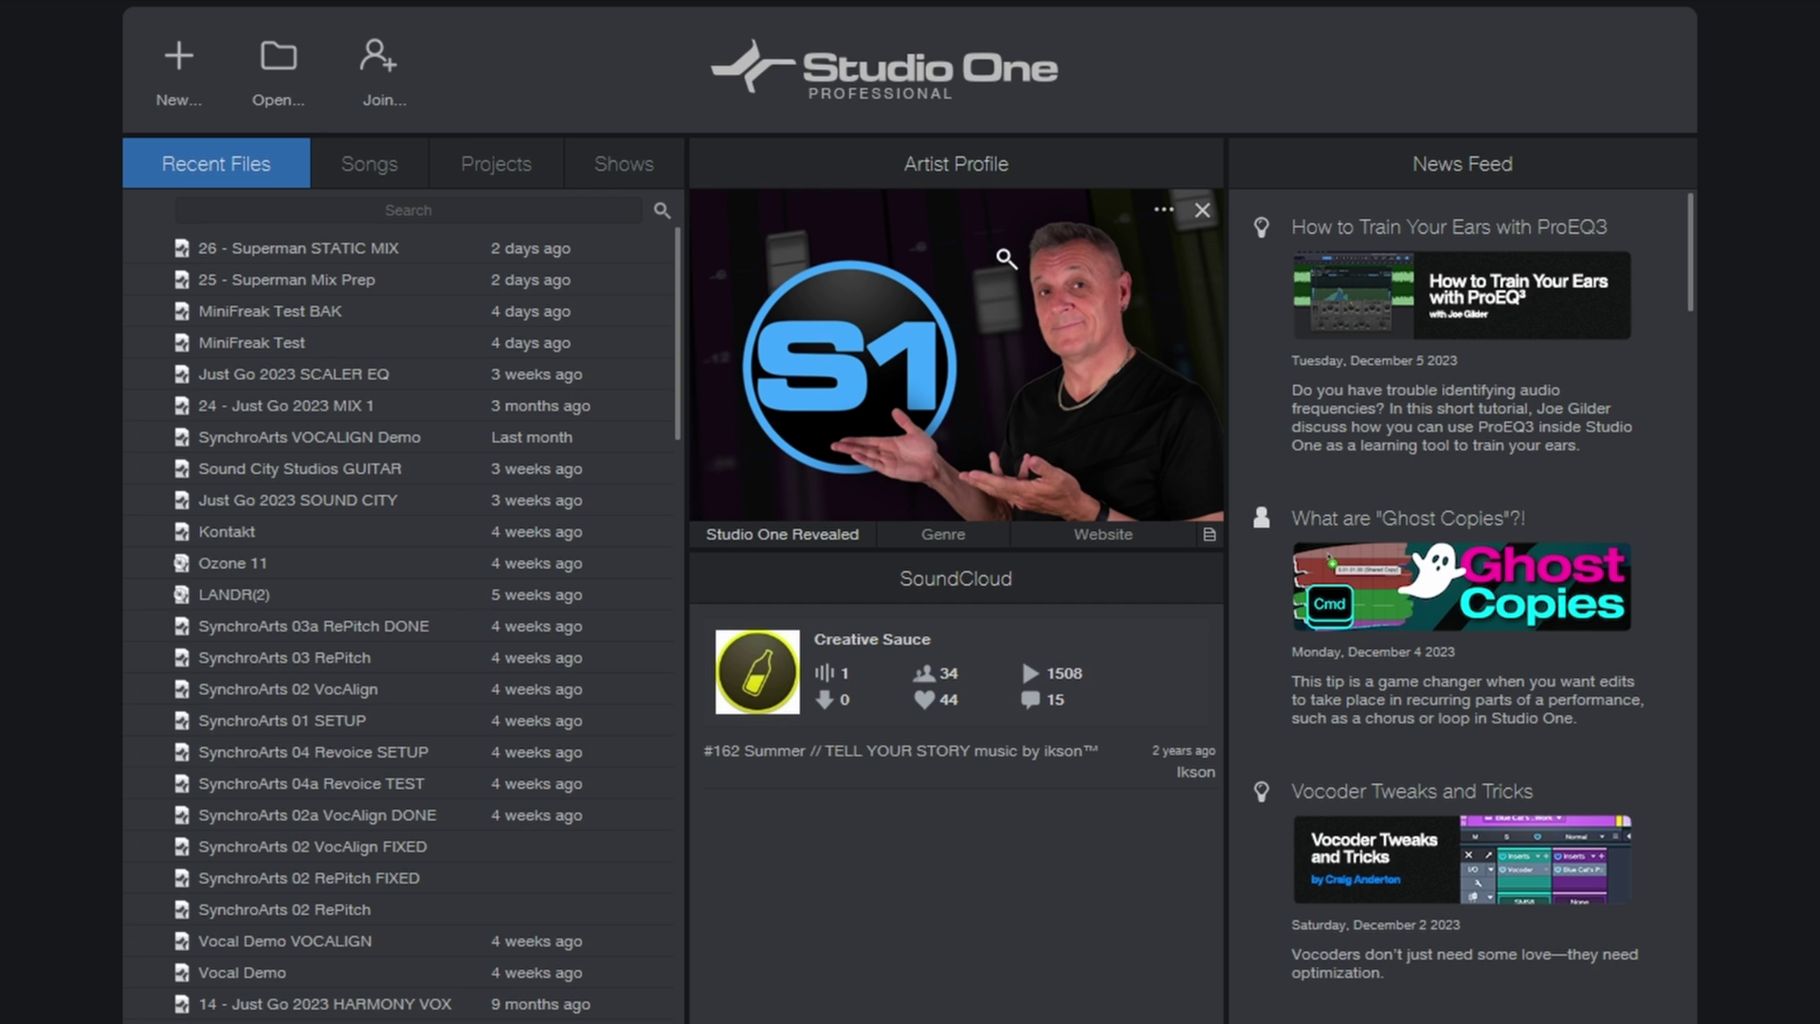
Change the artist profile to the other stored artist and return it to Studio One Revealed.
{"action": "left_click", "coordinate": [1210, 535]}
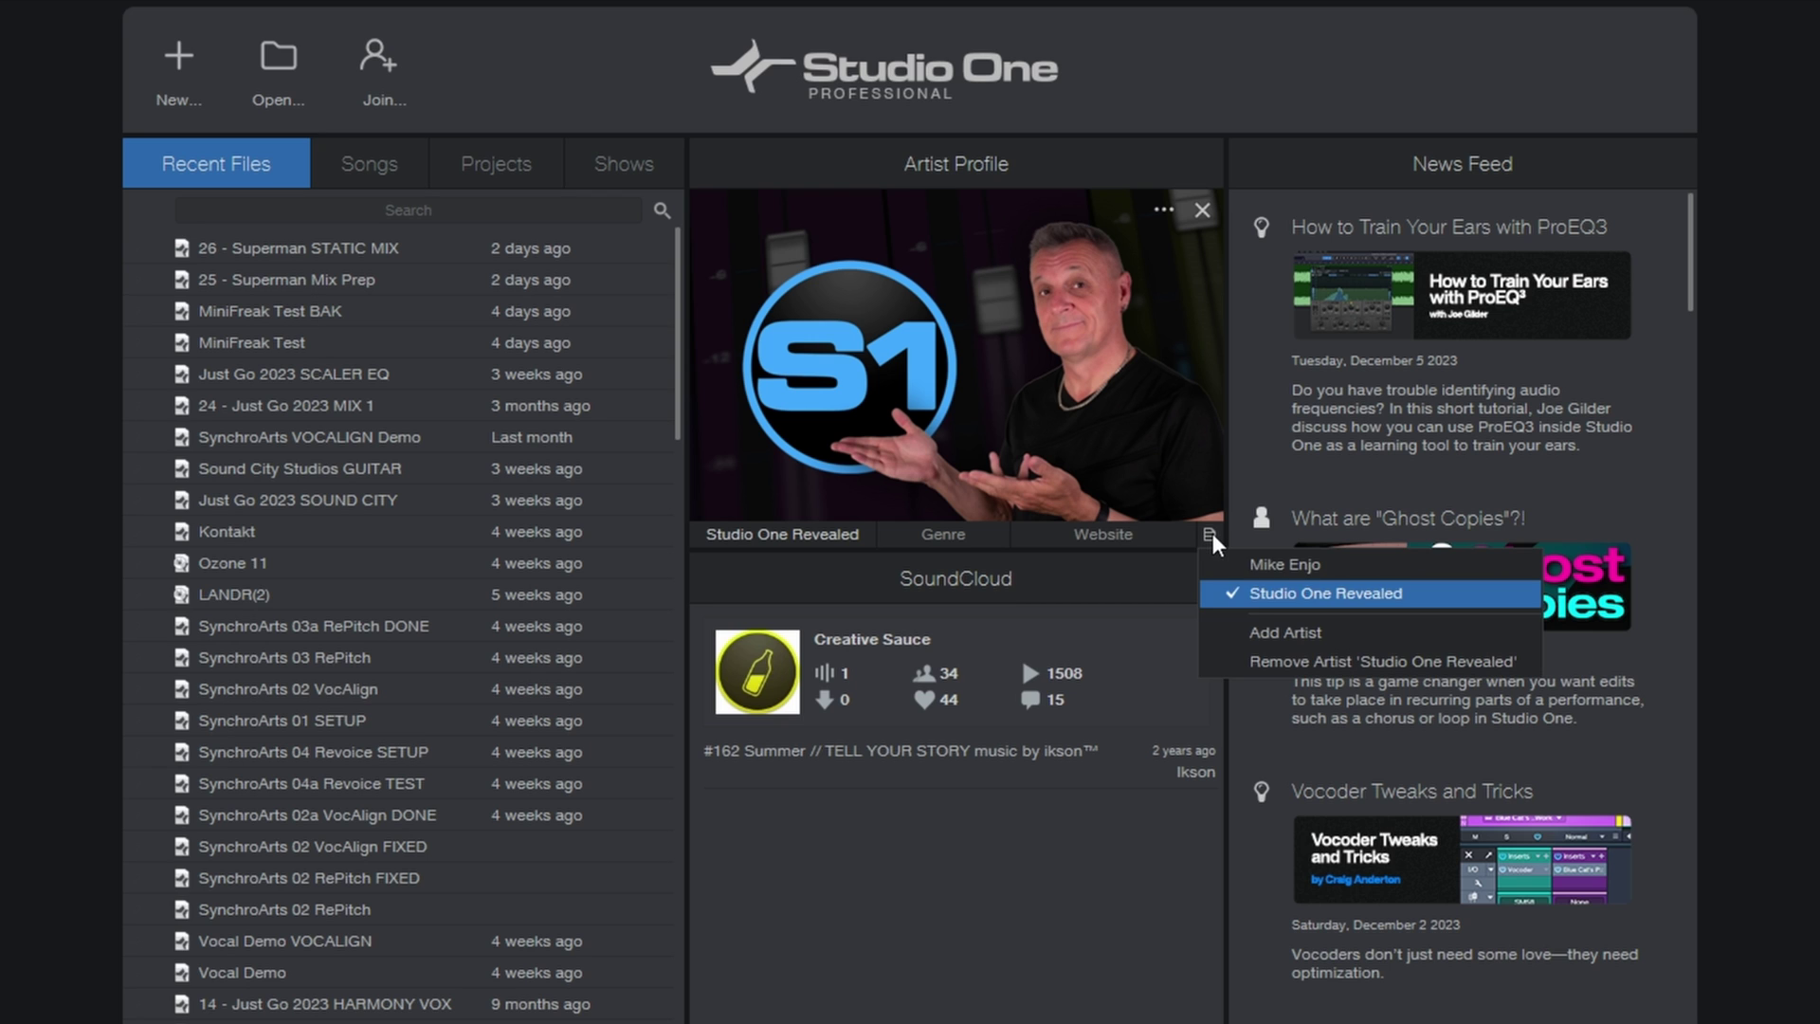
{"action": "left_click", "coordinate": [1256, 565]}
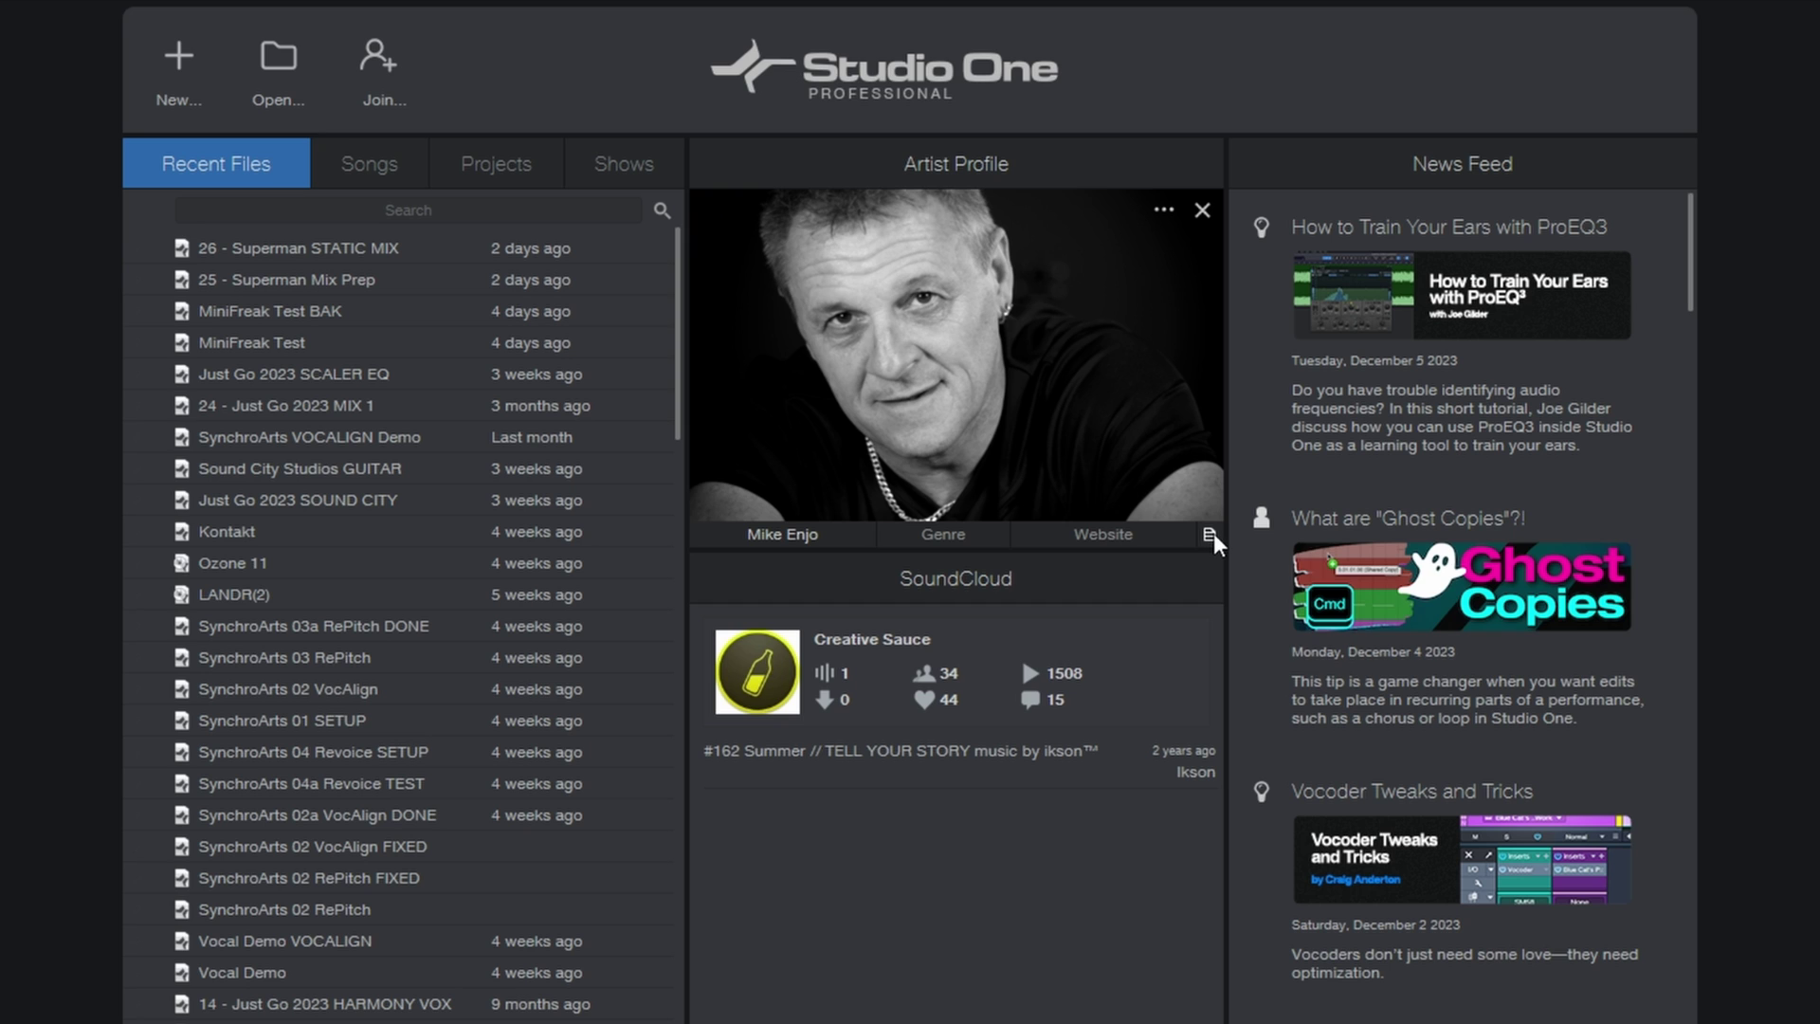
{"action": "left_click", "coordinate": [1212, 536]}
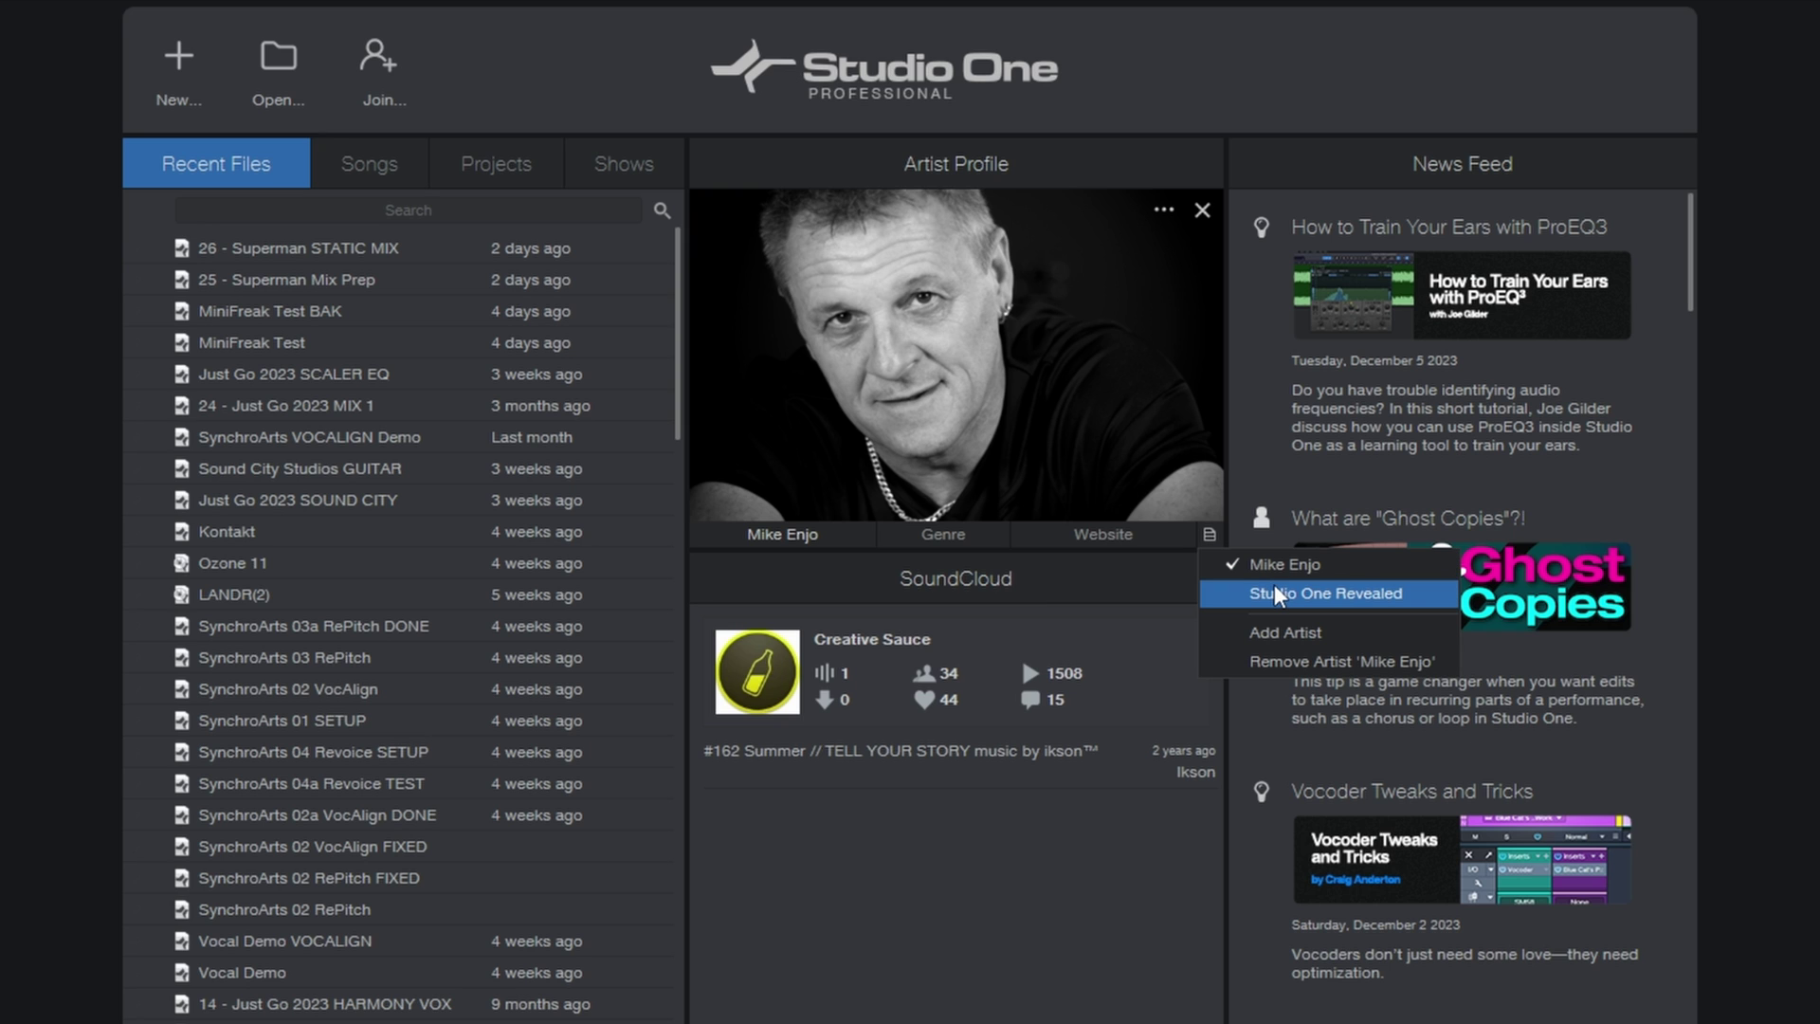
{"action": "left_click", "coordinate": [1279, 595]}
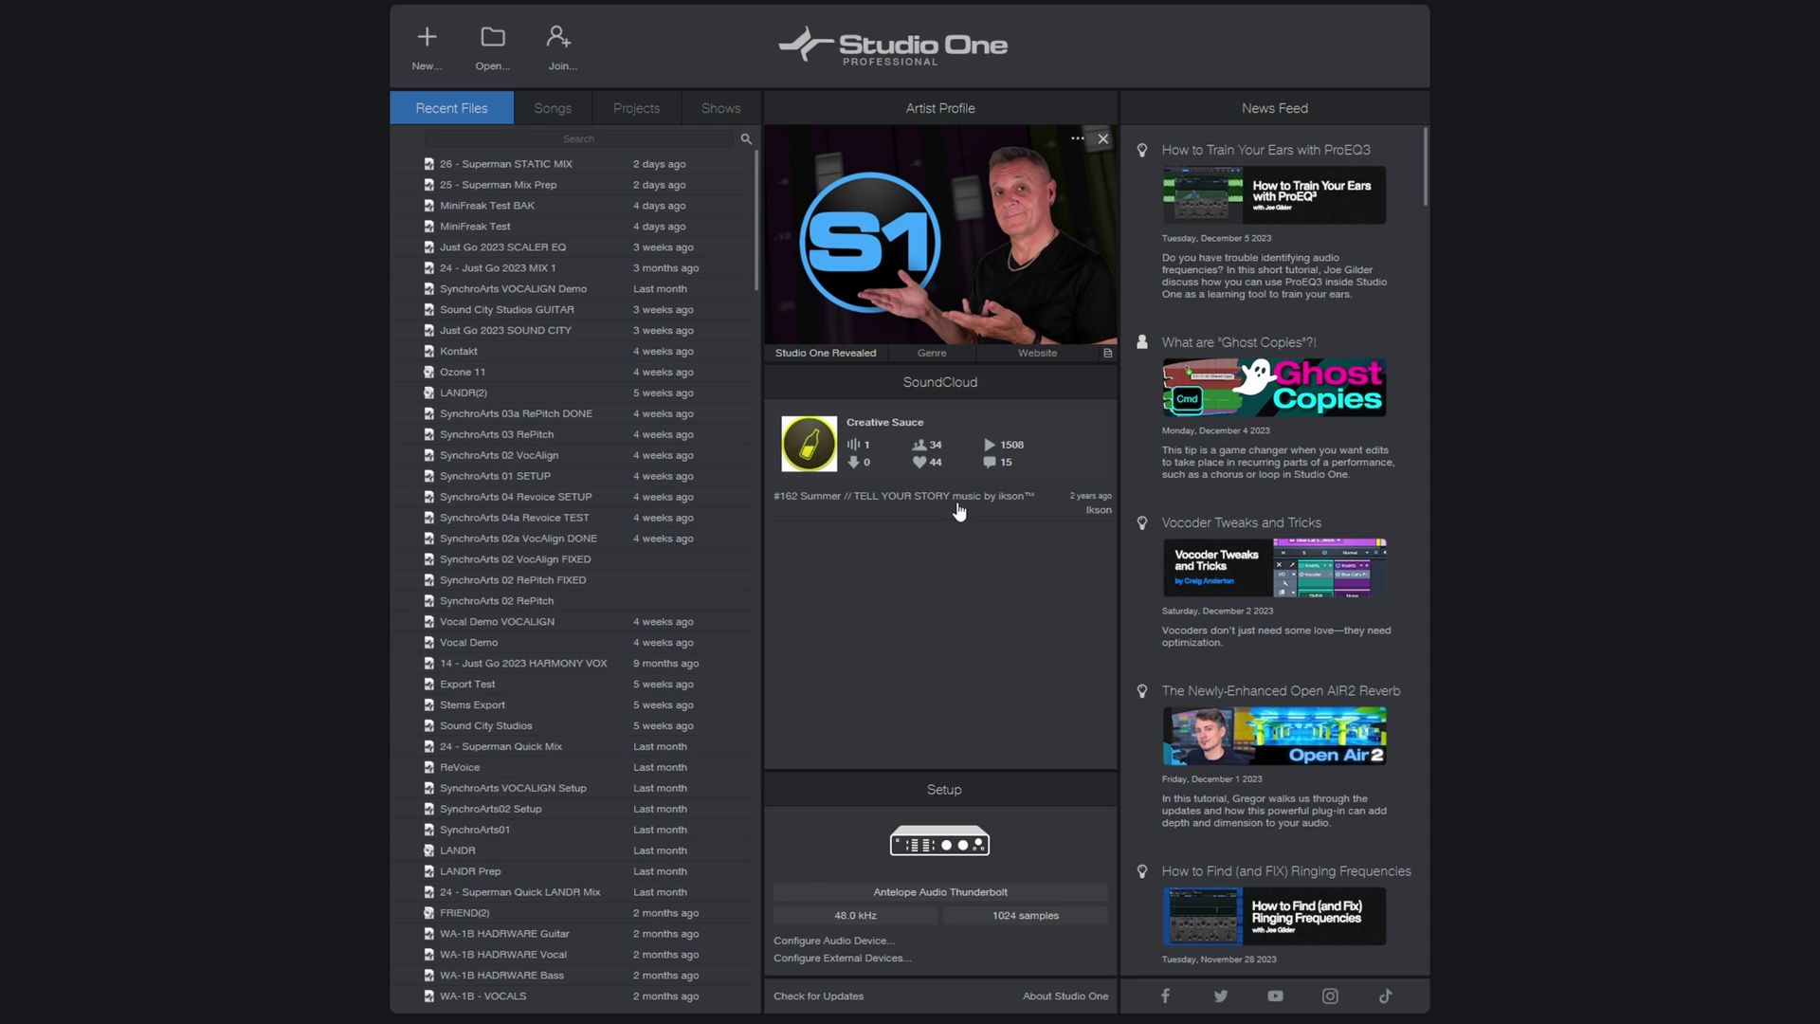
Look through the news feed on the start page.
{"action": "scroll", "coordinate": [1322, 199], "scroll_direction": "down", "scroll_amount": 2}
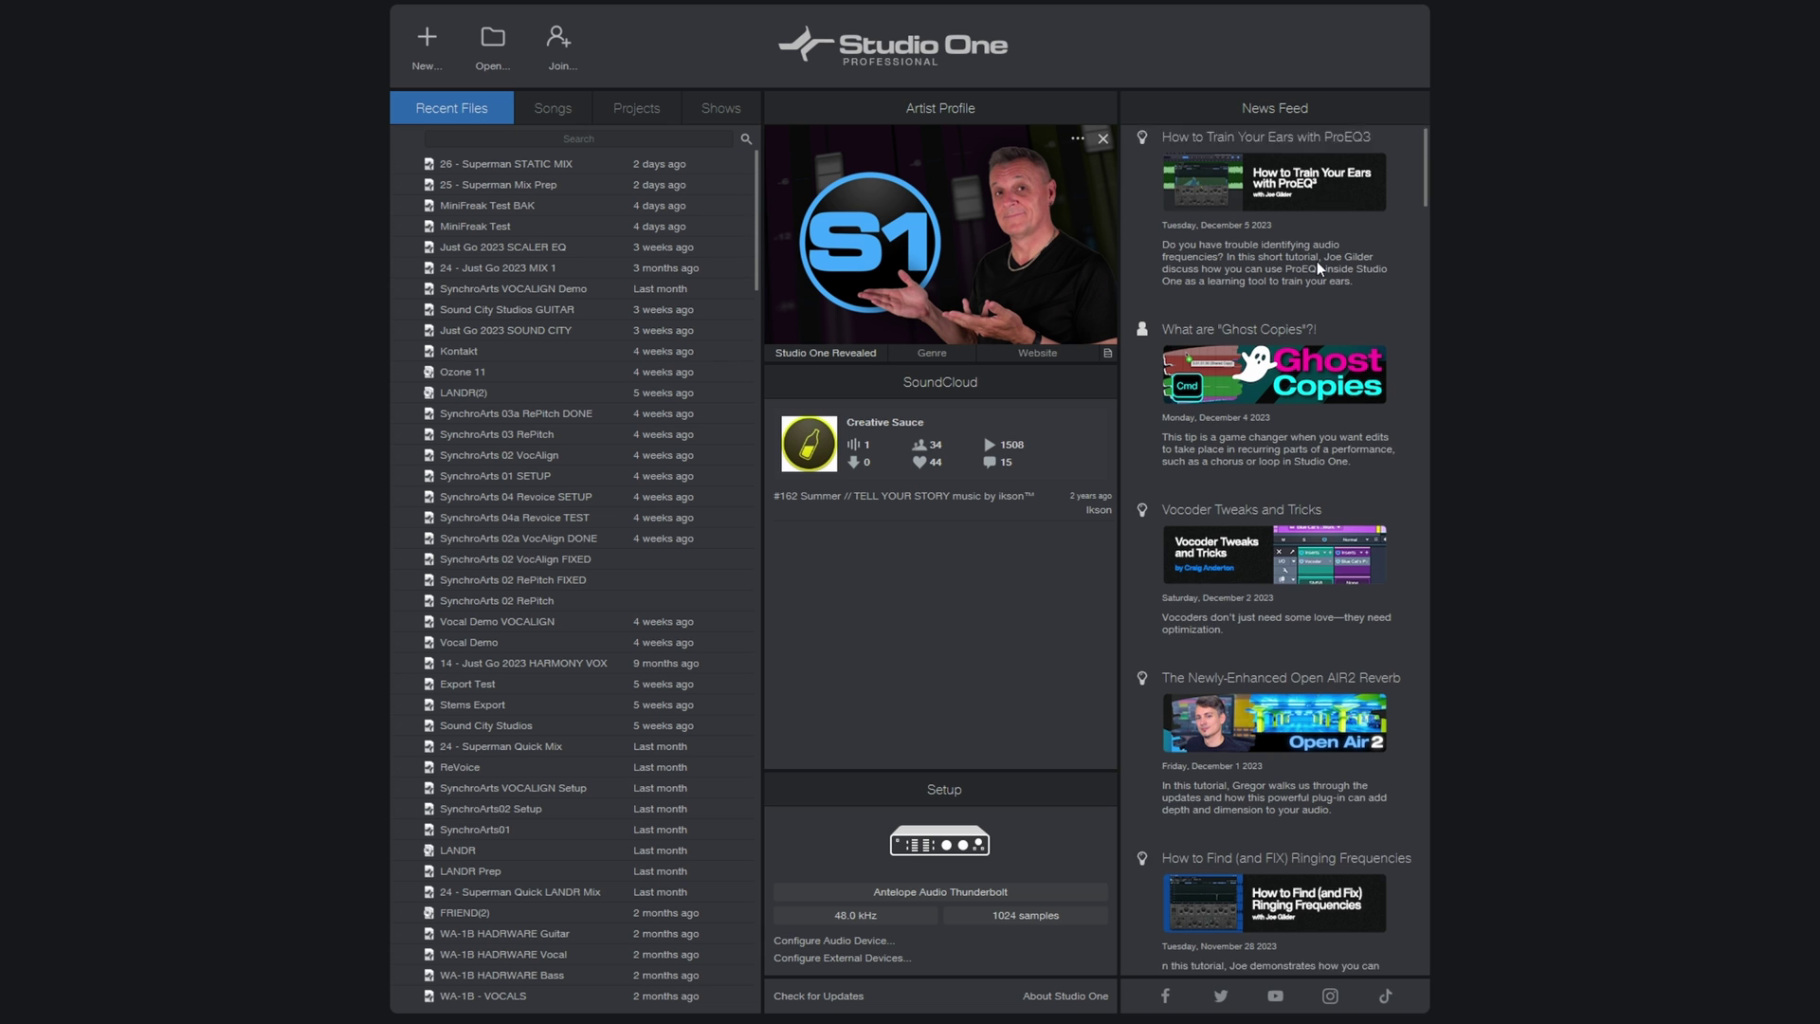
{"action": "left_click_drag", "start_coordinate": [1425, 205], "coordinate": [1427, 135]}
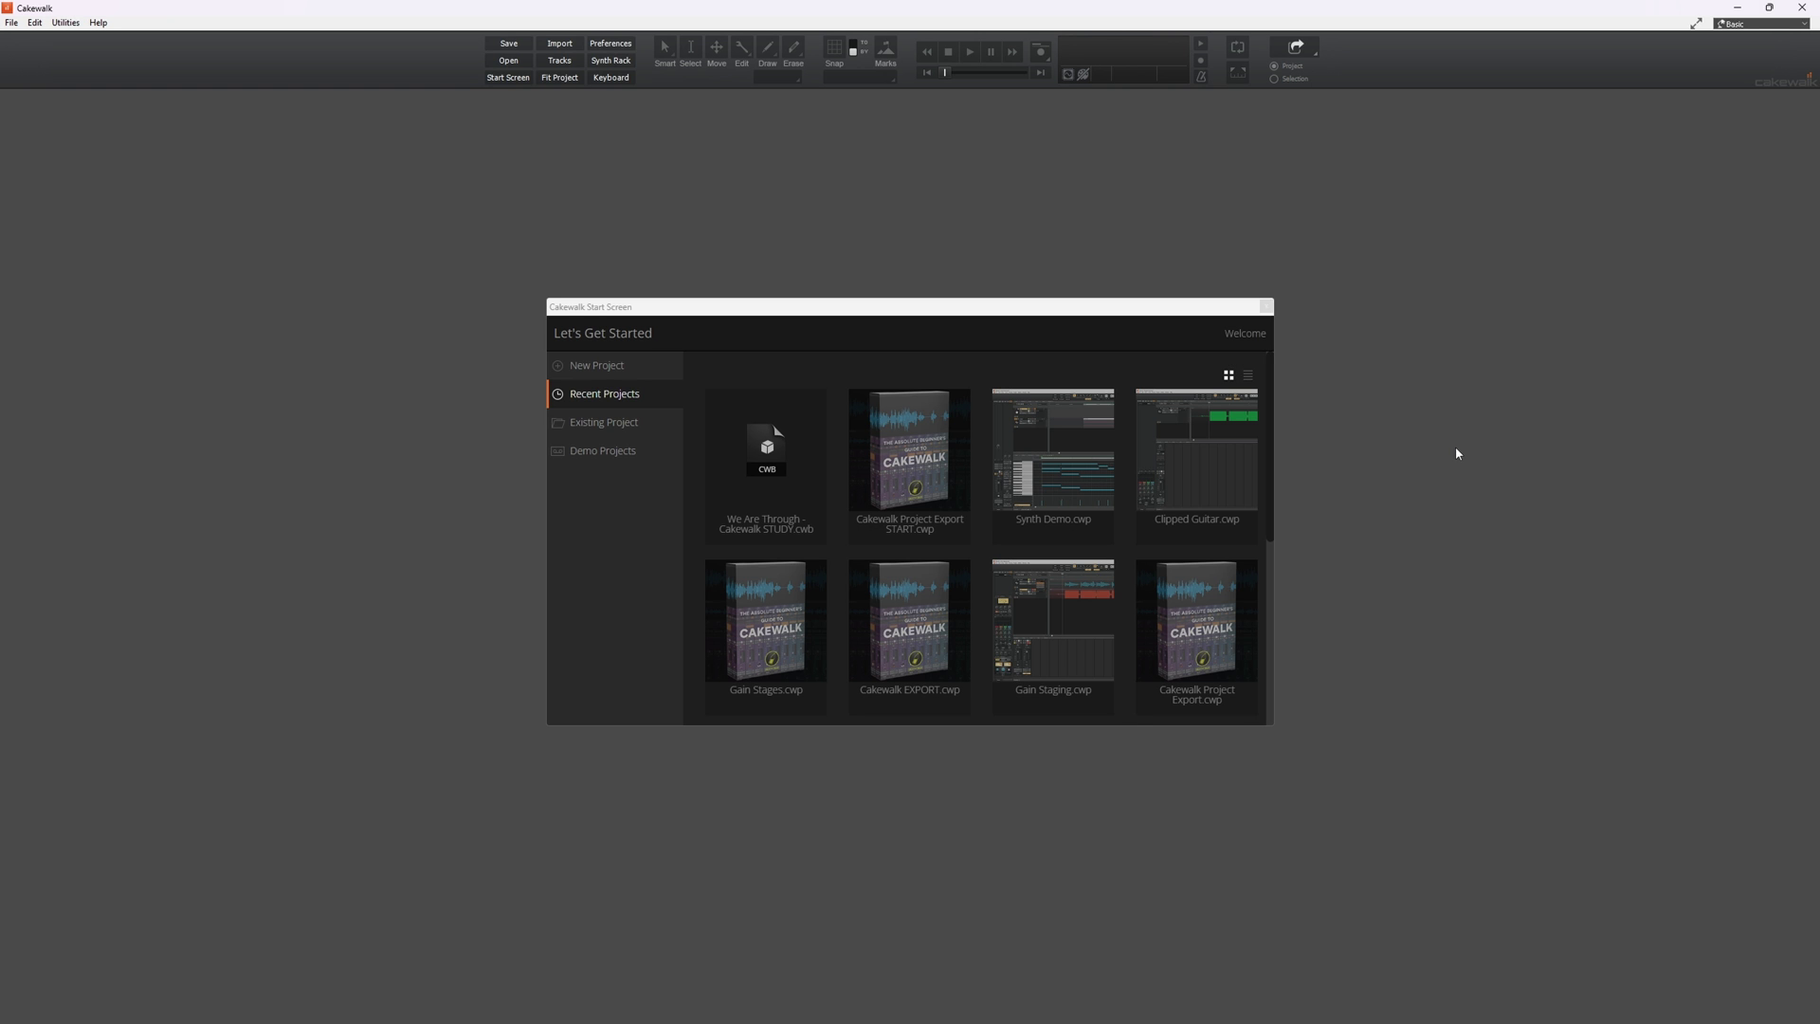
Open the preferences and examine which audio input and output drivers are enabled.
{"action": "key", "text": "p"}
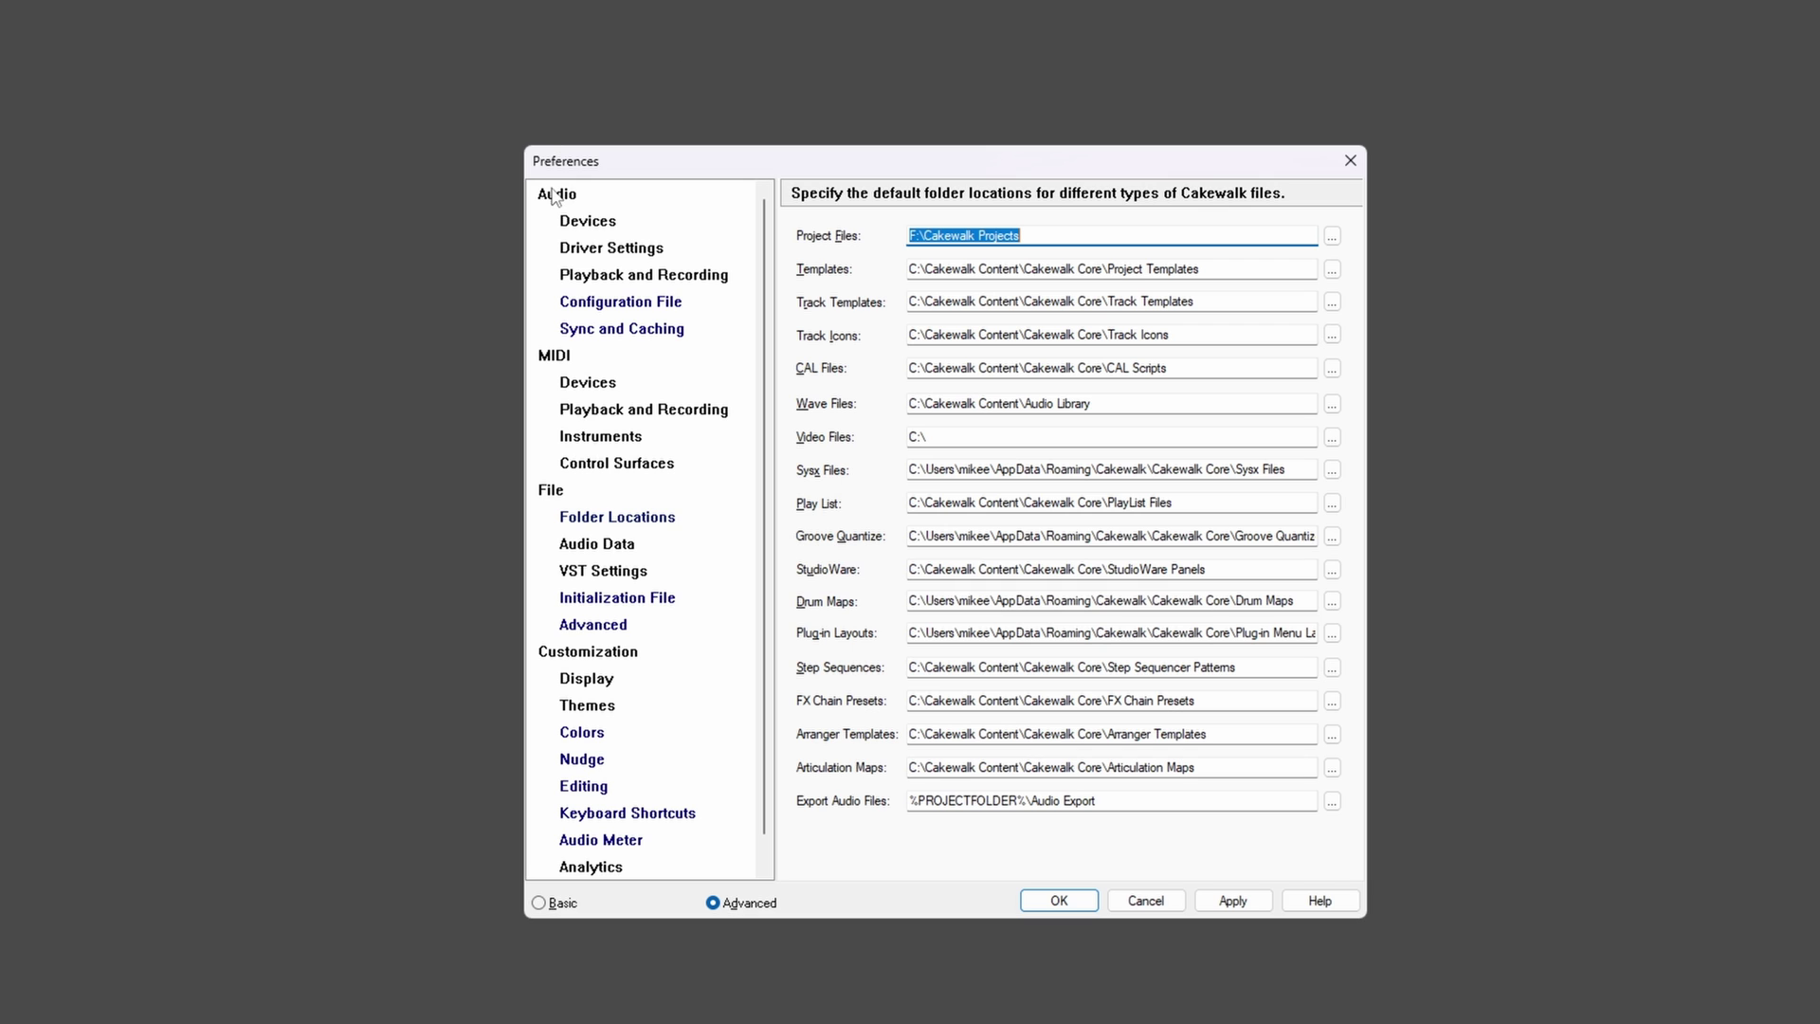
{"action": "left_click", "coordinate": [587, 223]}
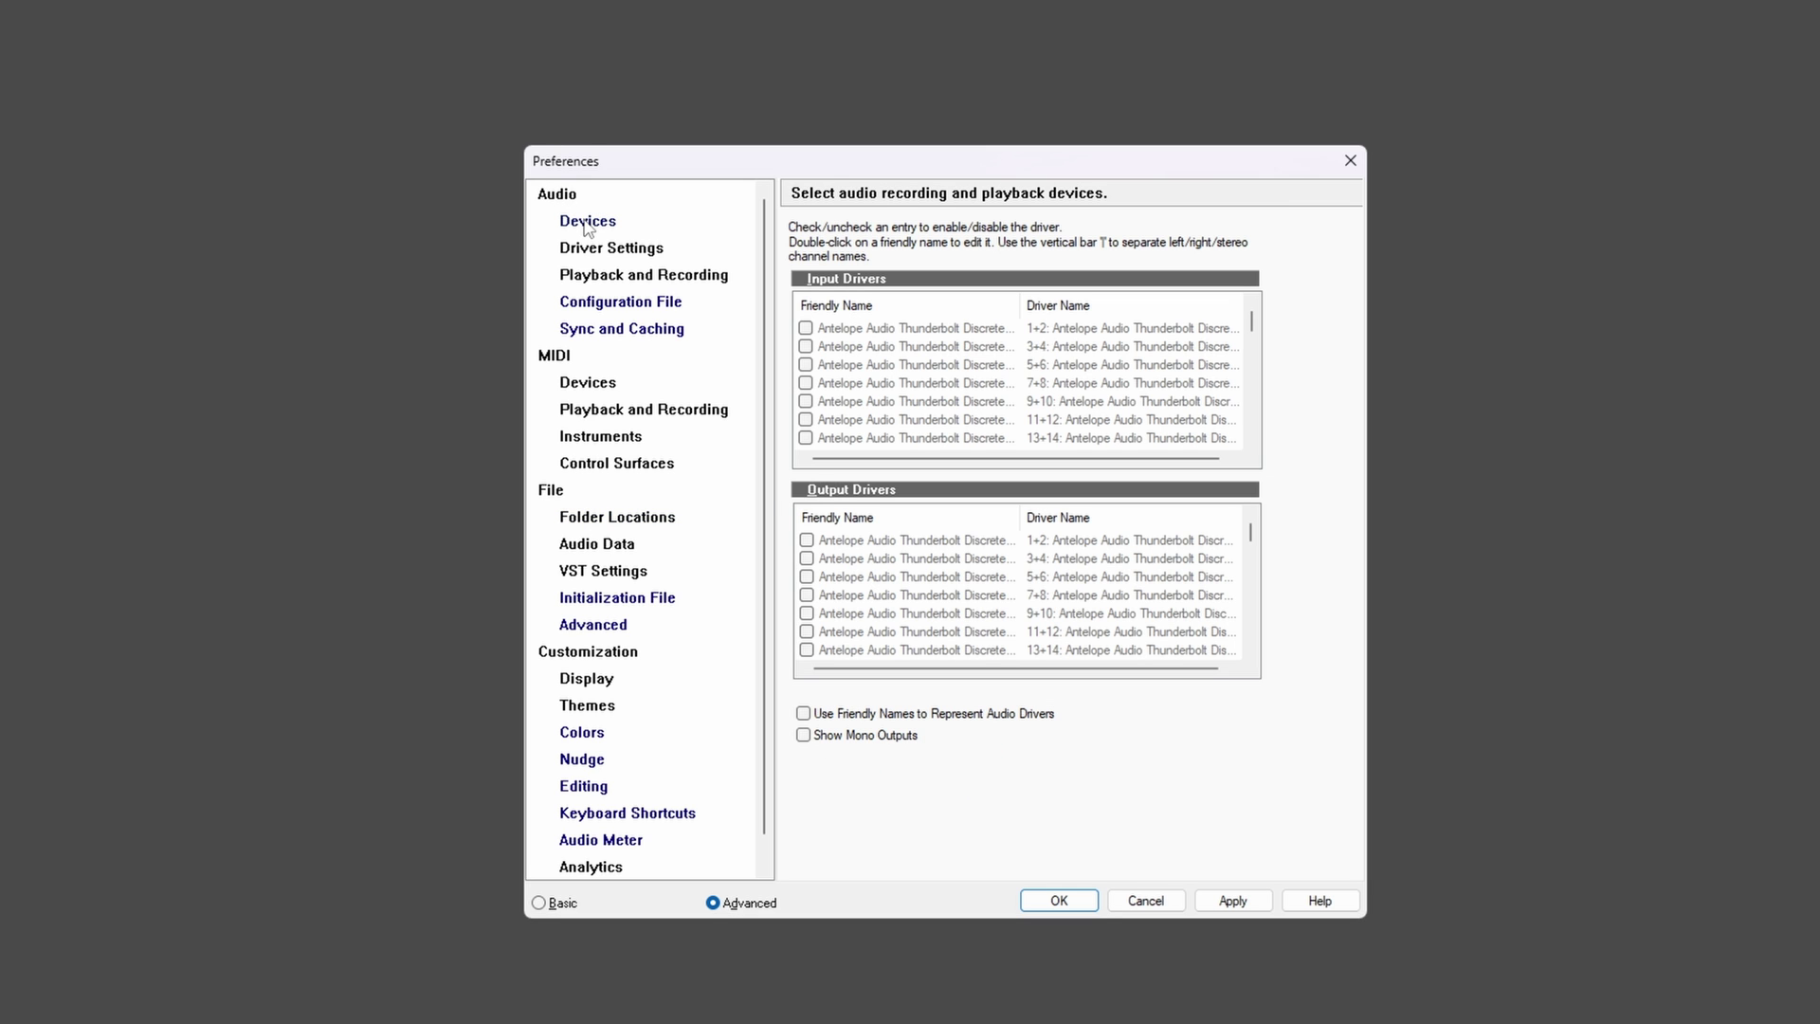
{"action": "left_click_drag", "start_coordinate": [1251, 327], "coordinate": [1255, 402]}
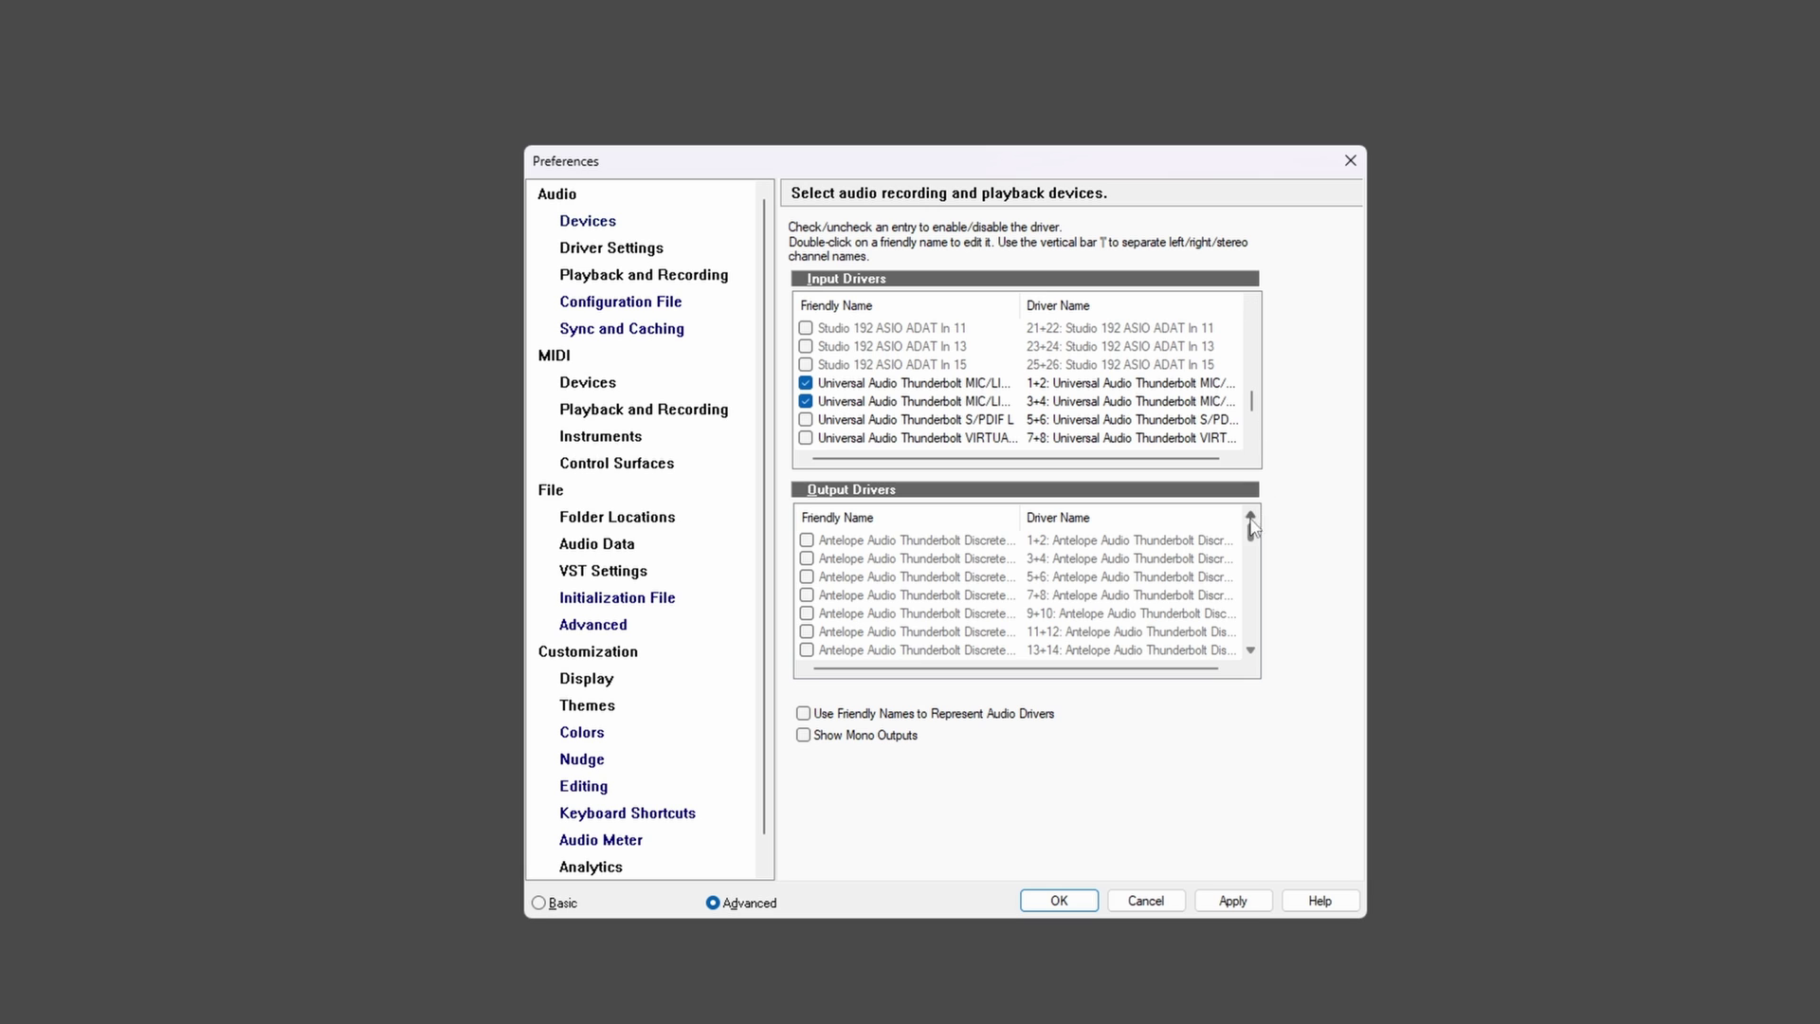
{"action": "left_click_drag", "start_coordinate": [1251, 526], "coordinate": [1269, 626]}
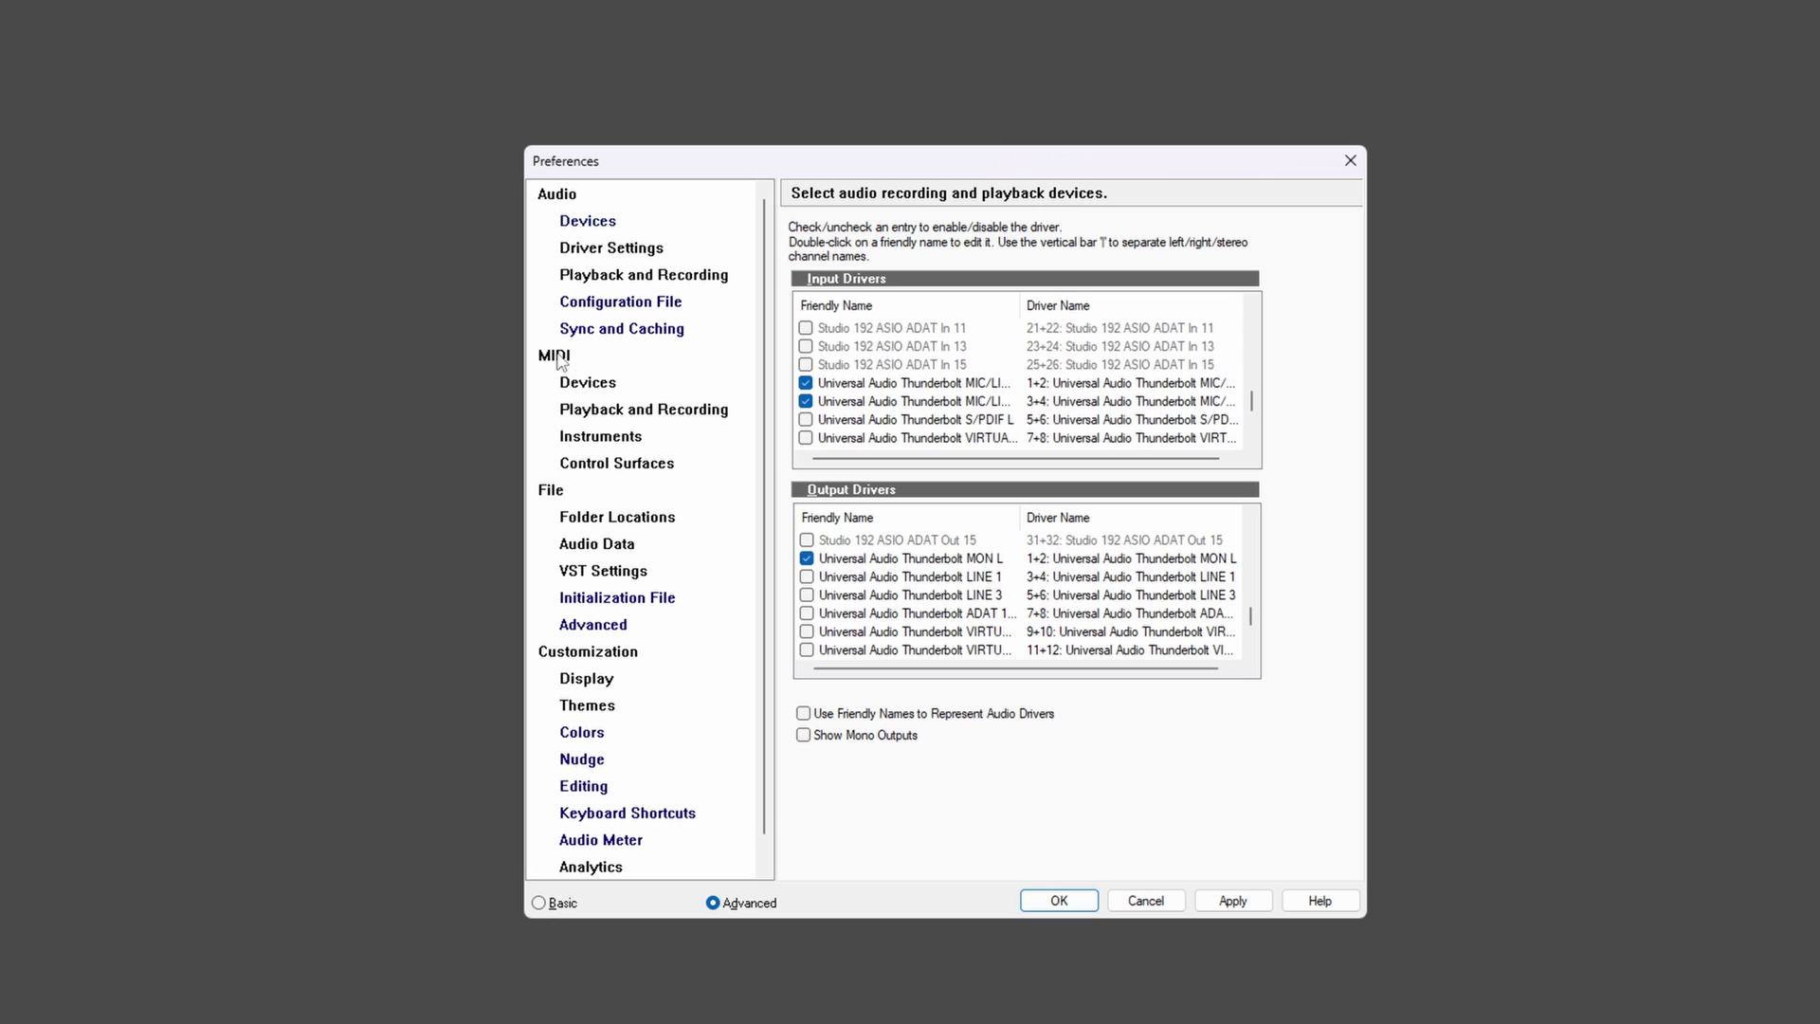
Examine the available MIDI input and output devices in the preferences.
{"action": "left_click", "coordinate": [612, 385]}
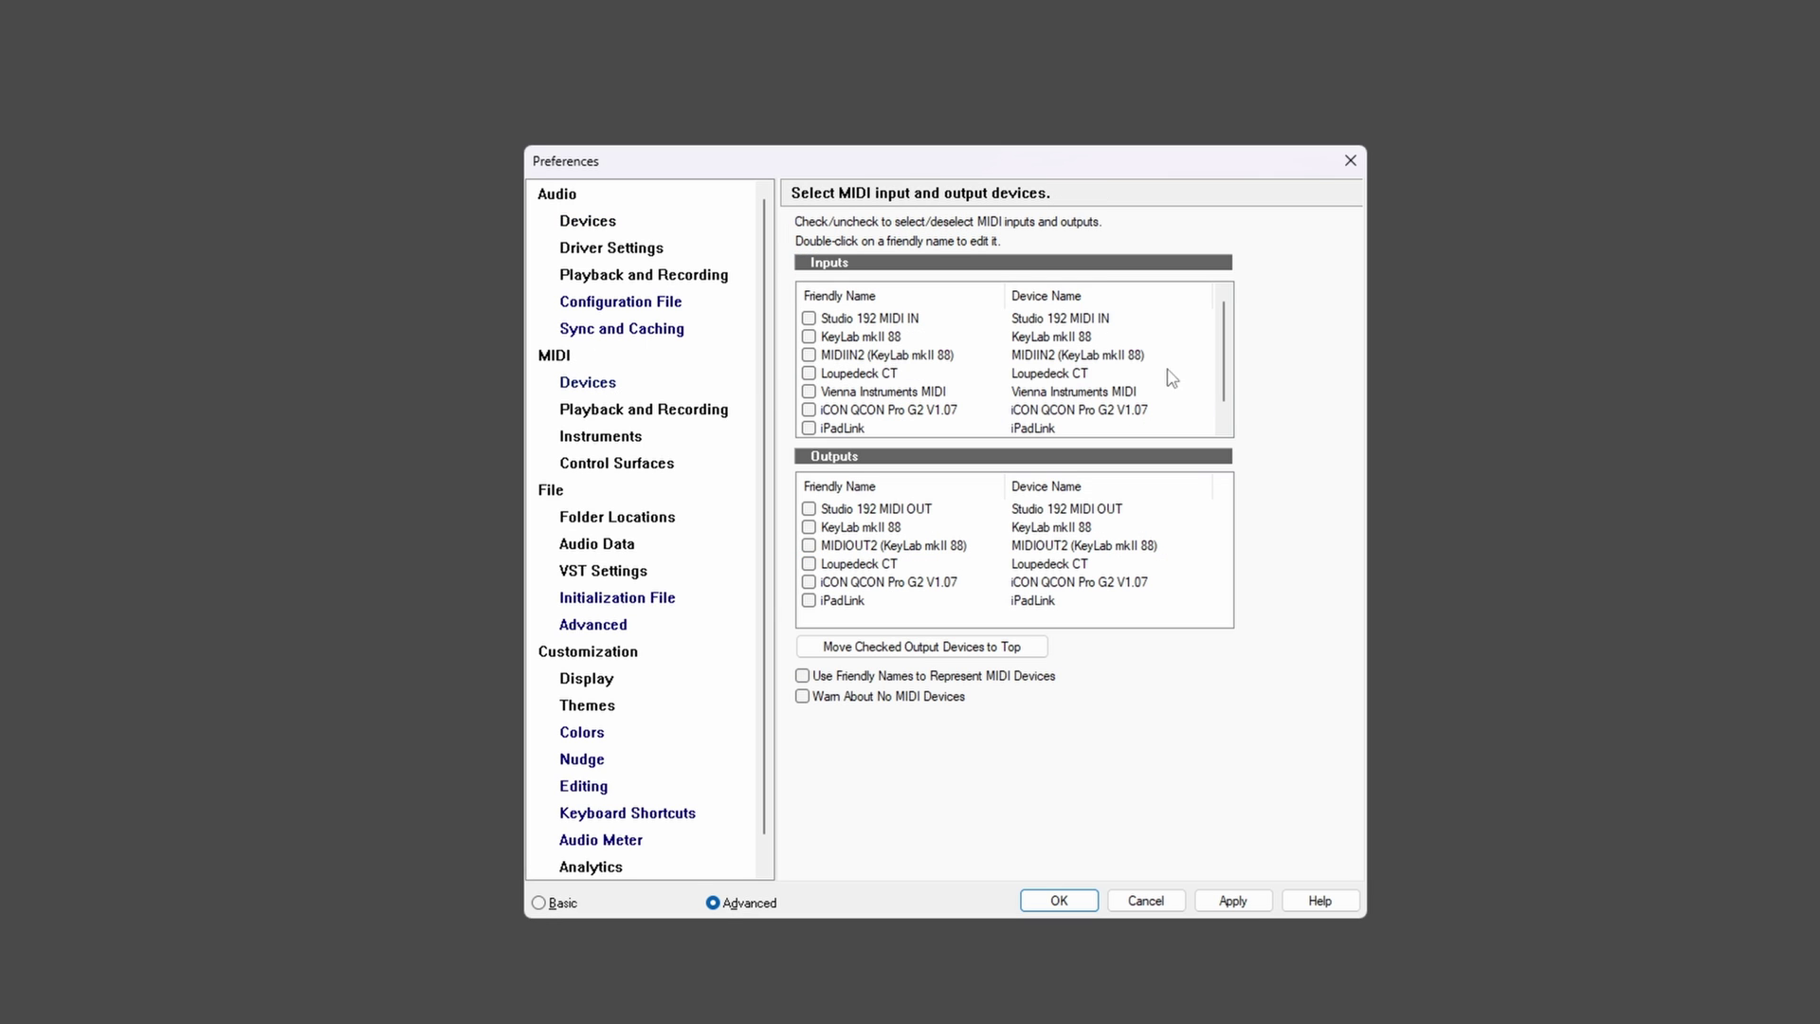
{"action": "scroll", "coordinate": [1223, 384], "scroll_direction": "down", "scroll_amount": 1}
{"action": "scroll", "coordinate": [1224, 383], "scroll_direction": "up", "scroll_amount": 1}
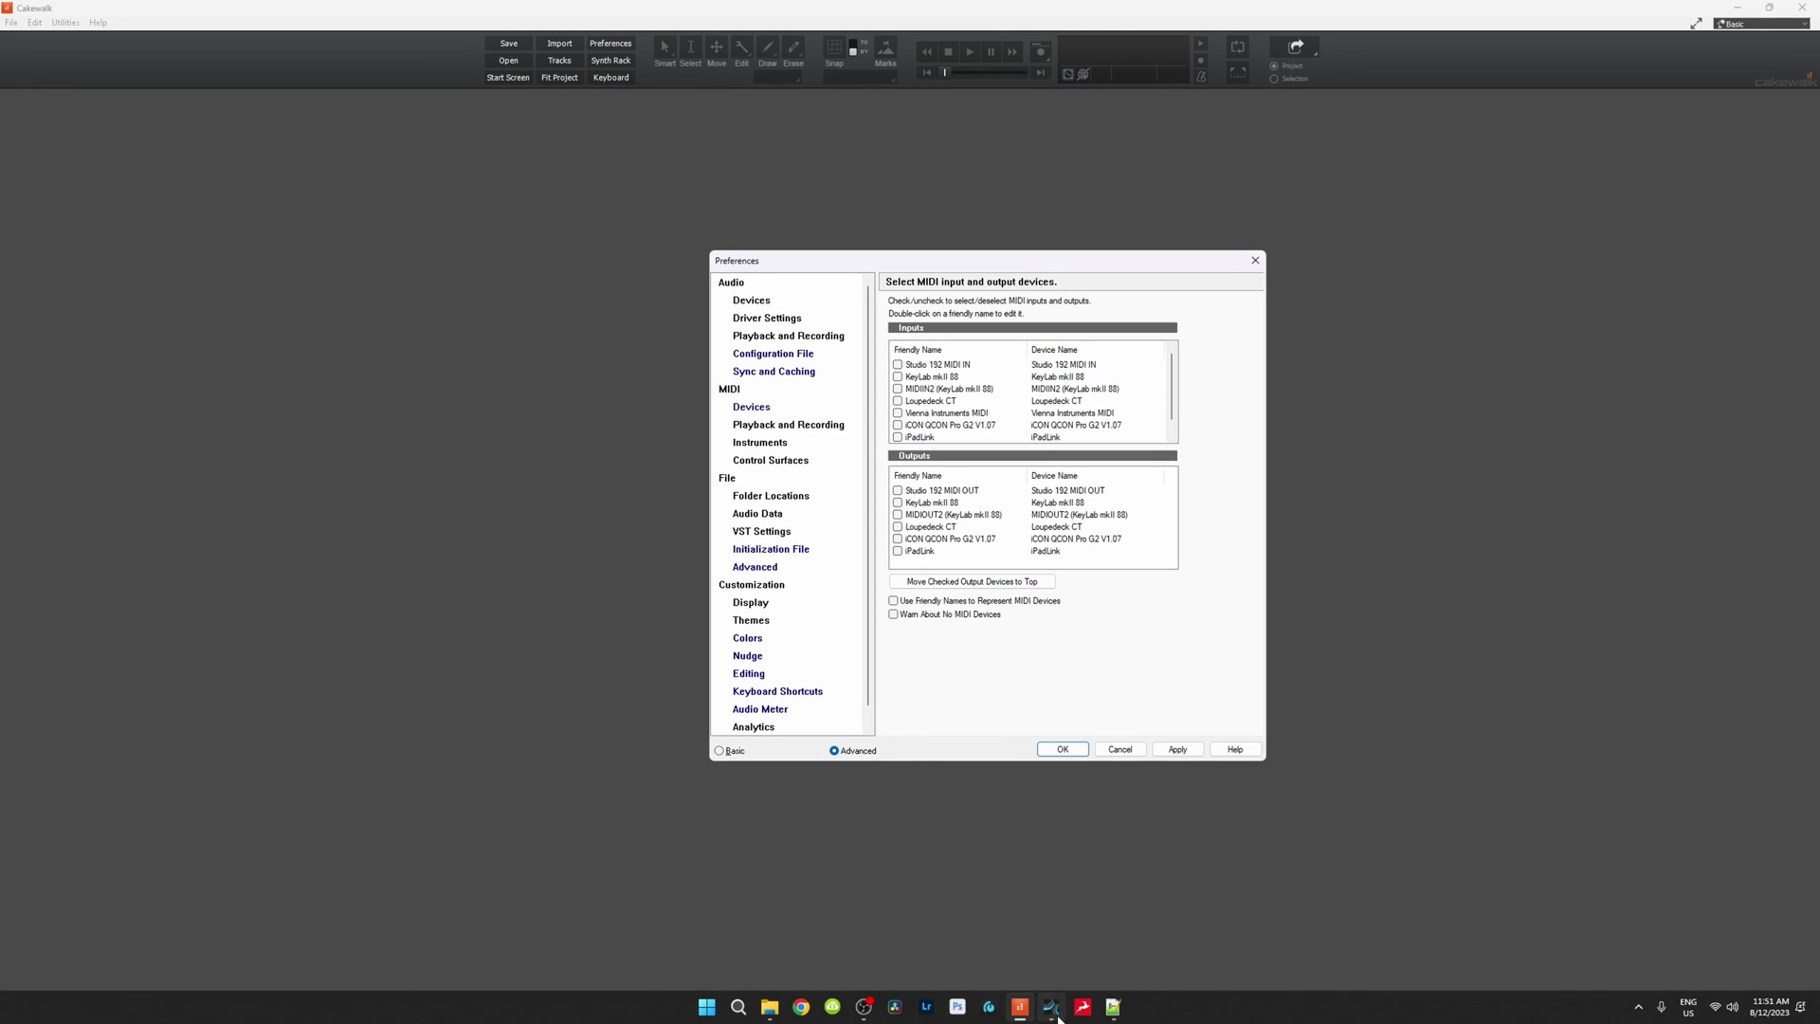
Switch to Studio One and view the audio device setup, leaving it without changes.
{"action": "left_click", "coordinate": [1051, 1009]}
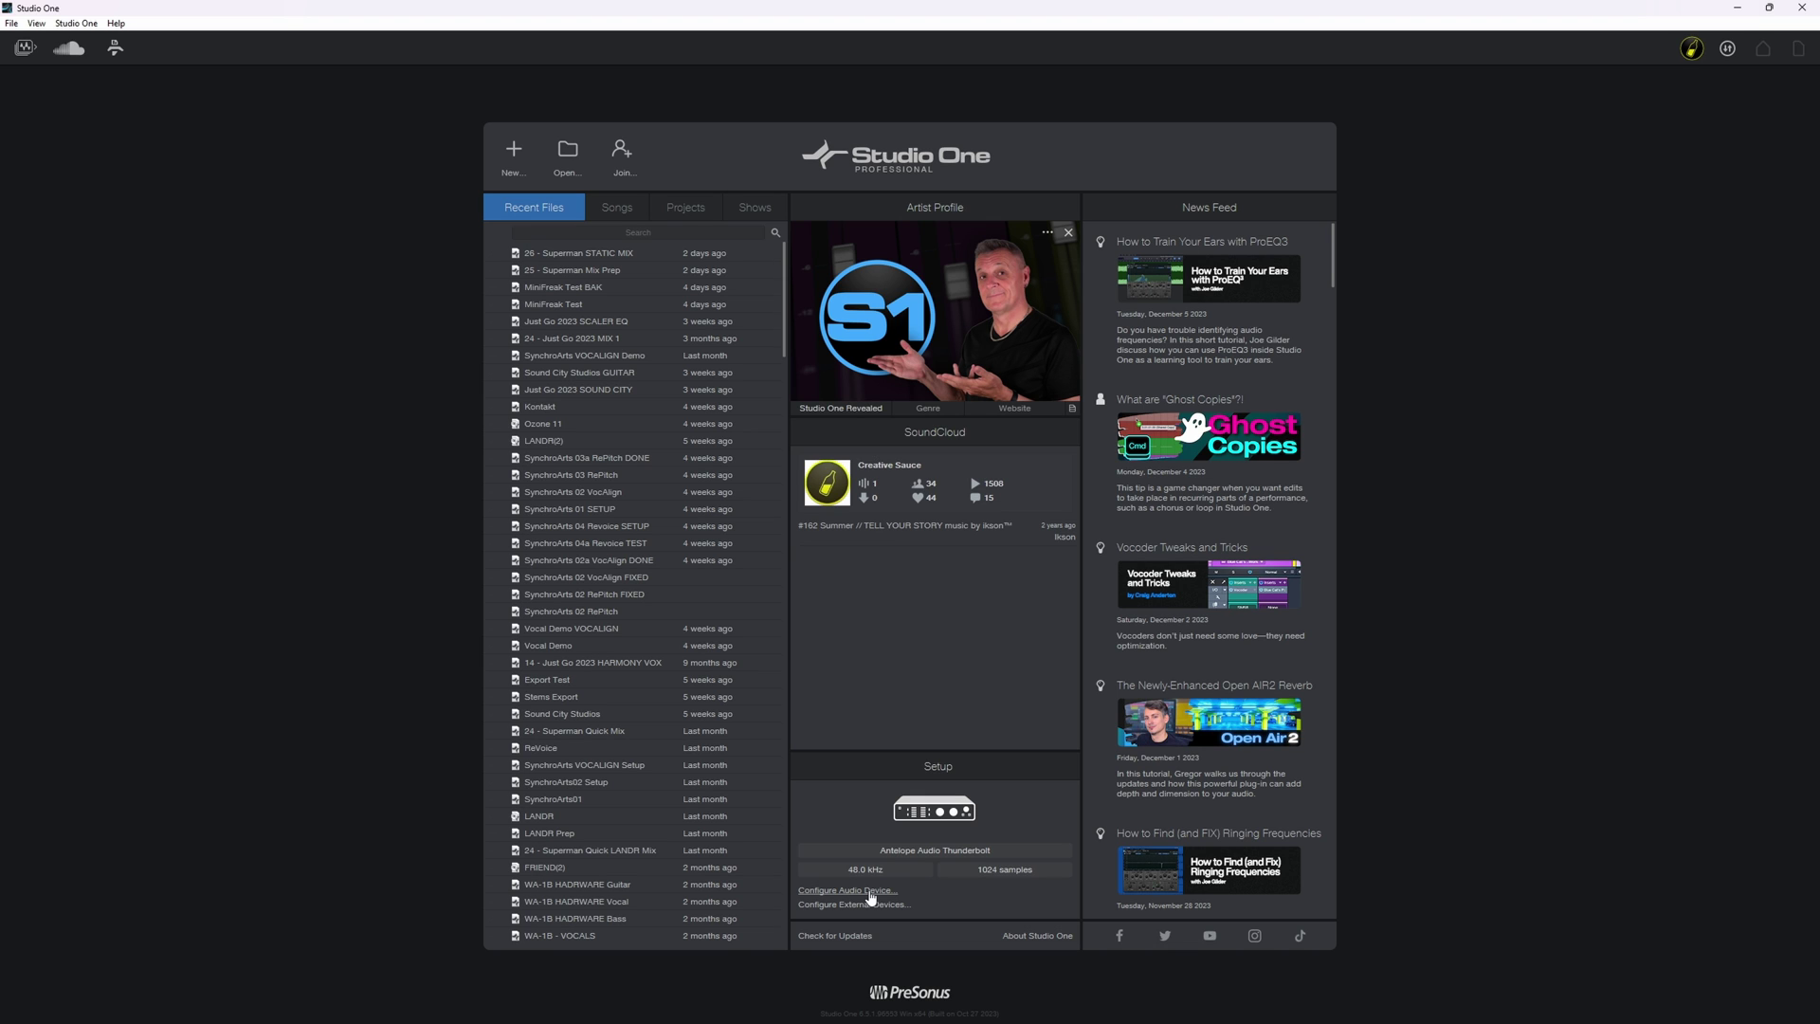
{"action": "left_click", "coordinate": [869, 892]}
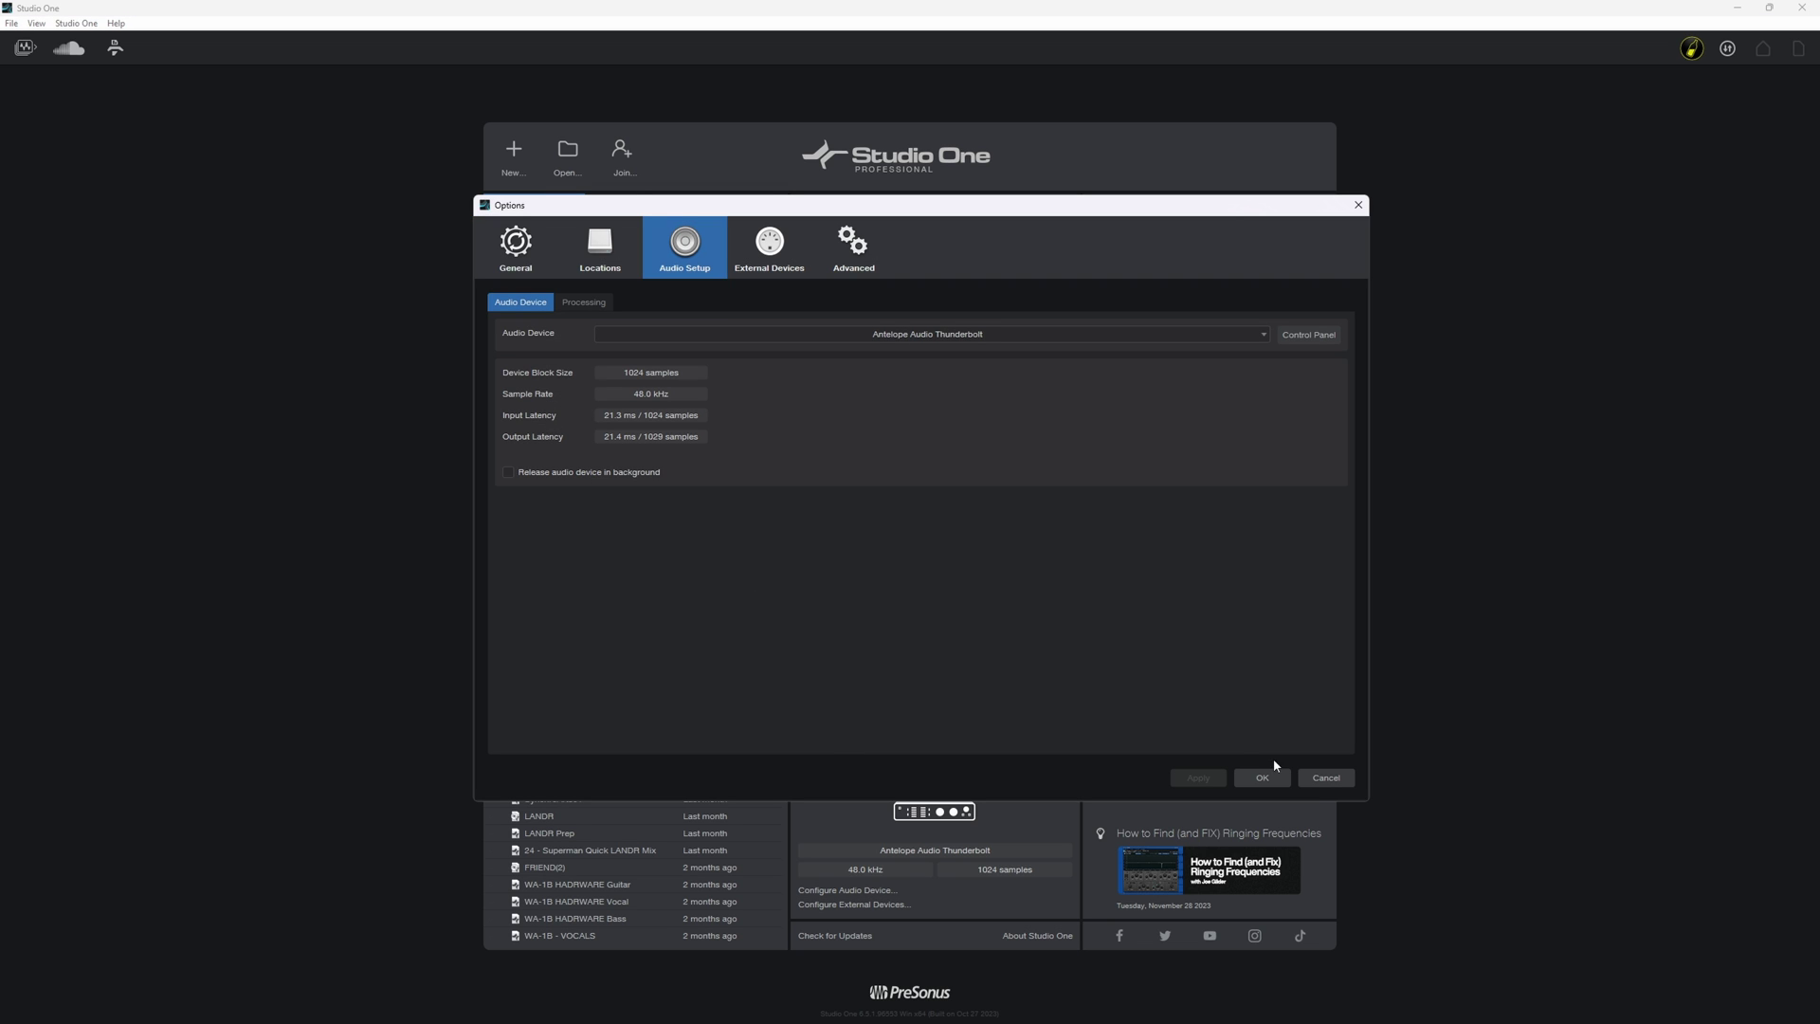
{"action": "left_click", "coordinate": [1325, 777]}
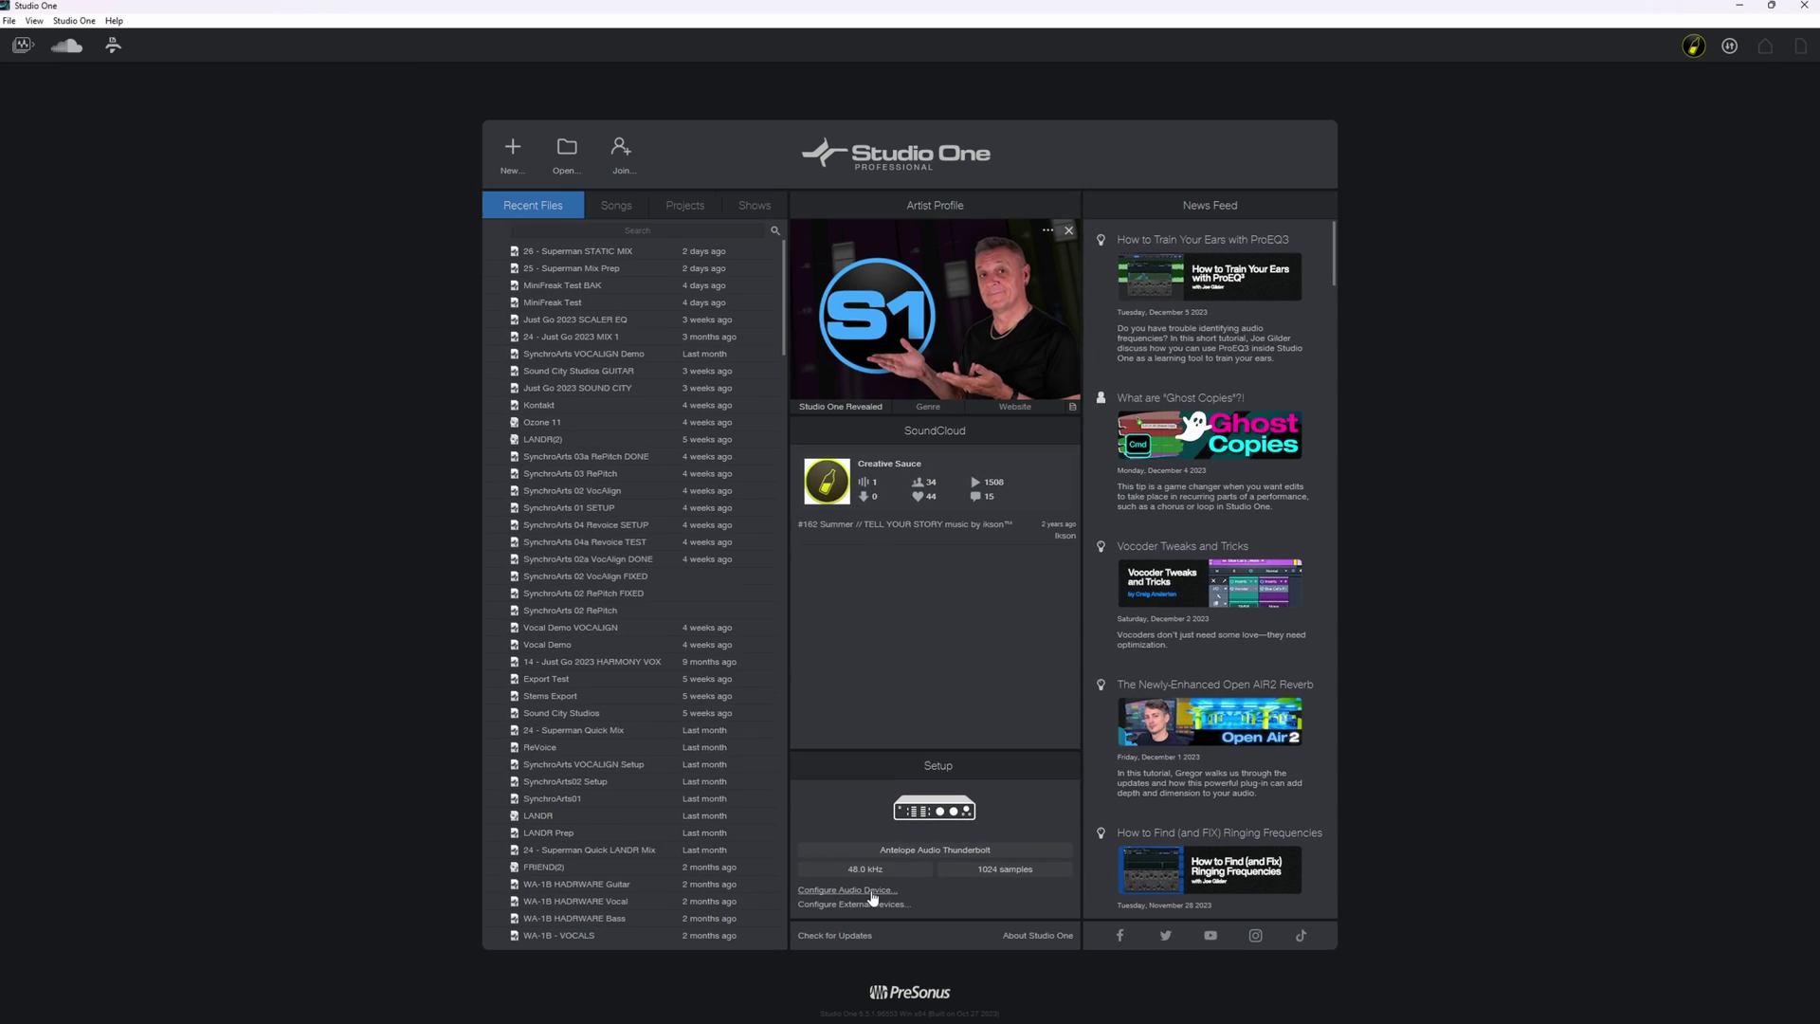
Reopen the audio device setup and view the list of selectable audio devices.
{"action": "left_click", "coordinate": [828, 745]}
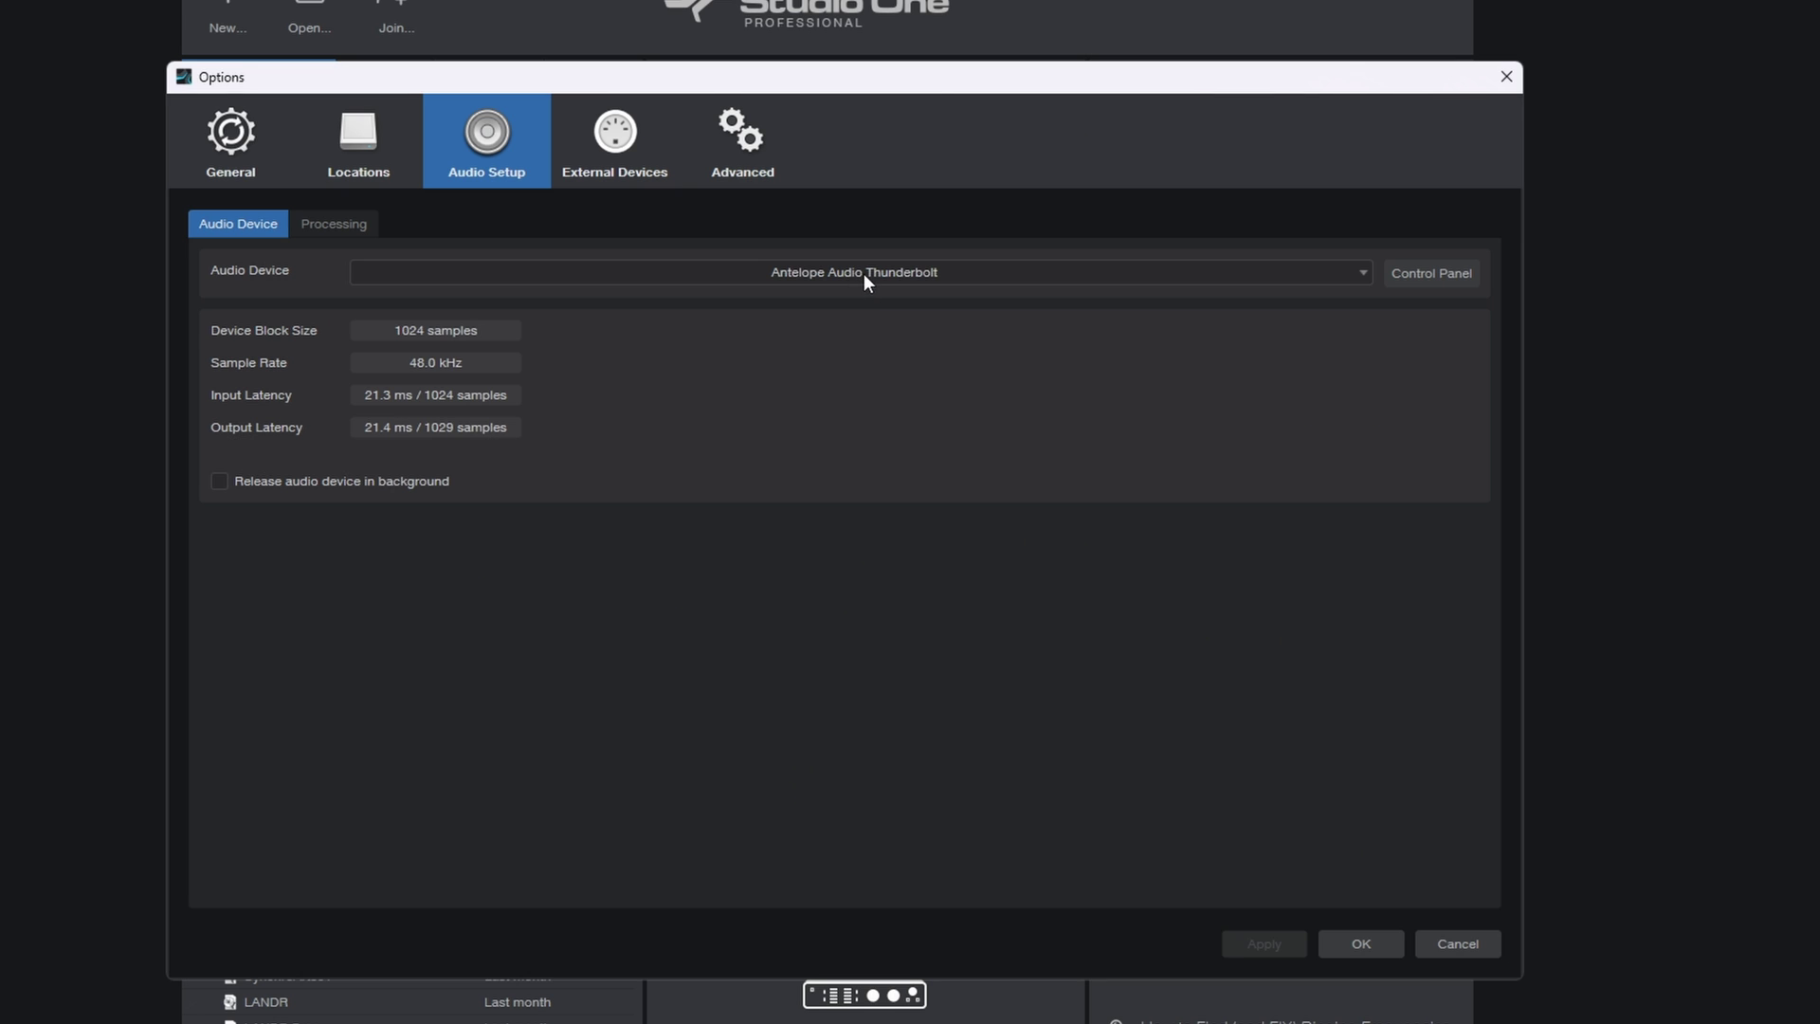
{"action": "left_click", "coordinate": [862, 273]}
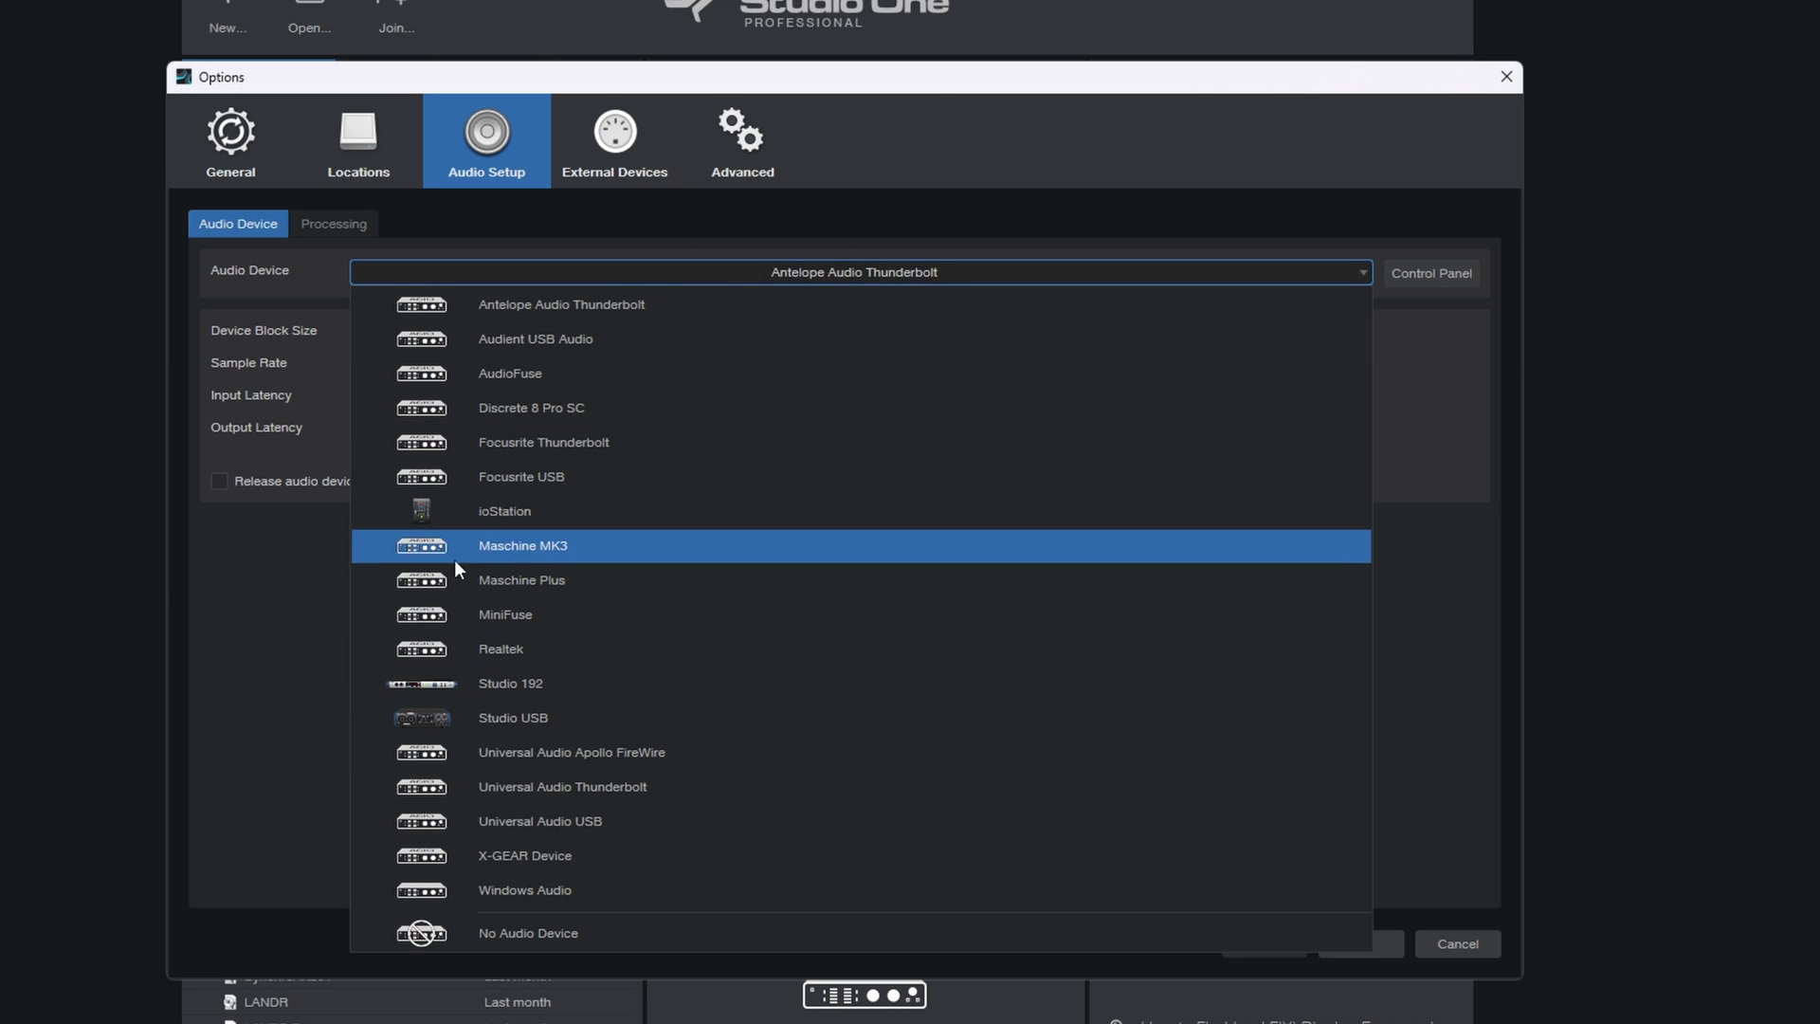
{"action": "left_click", "coordinate": [278, 564]}
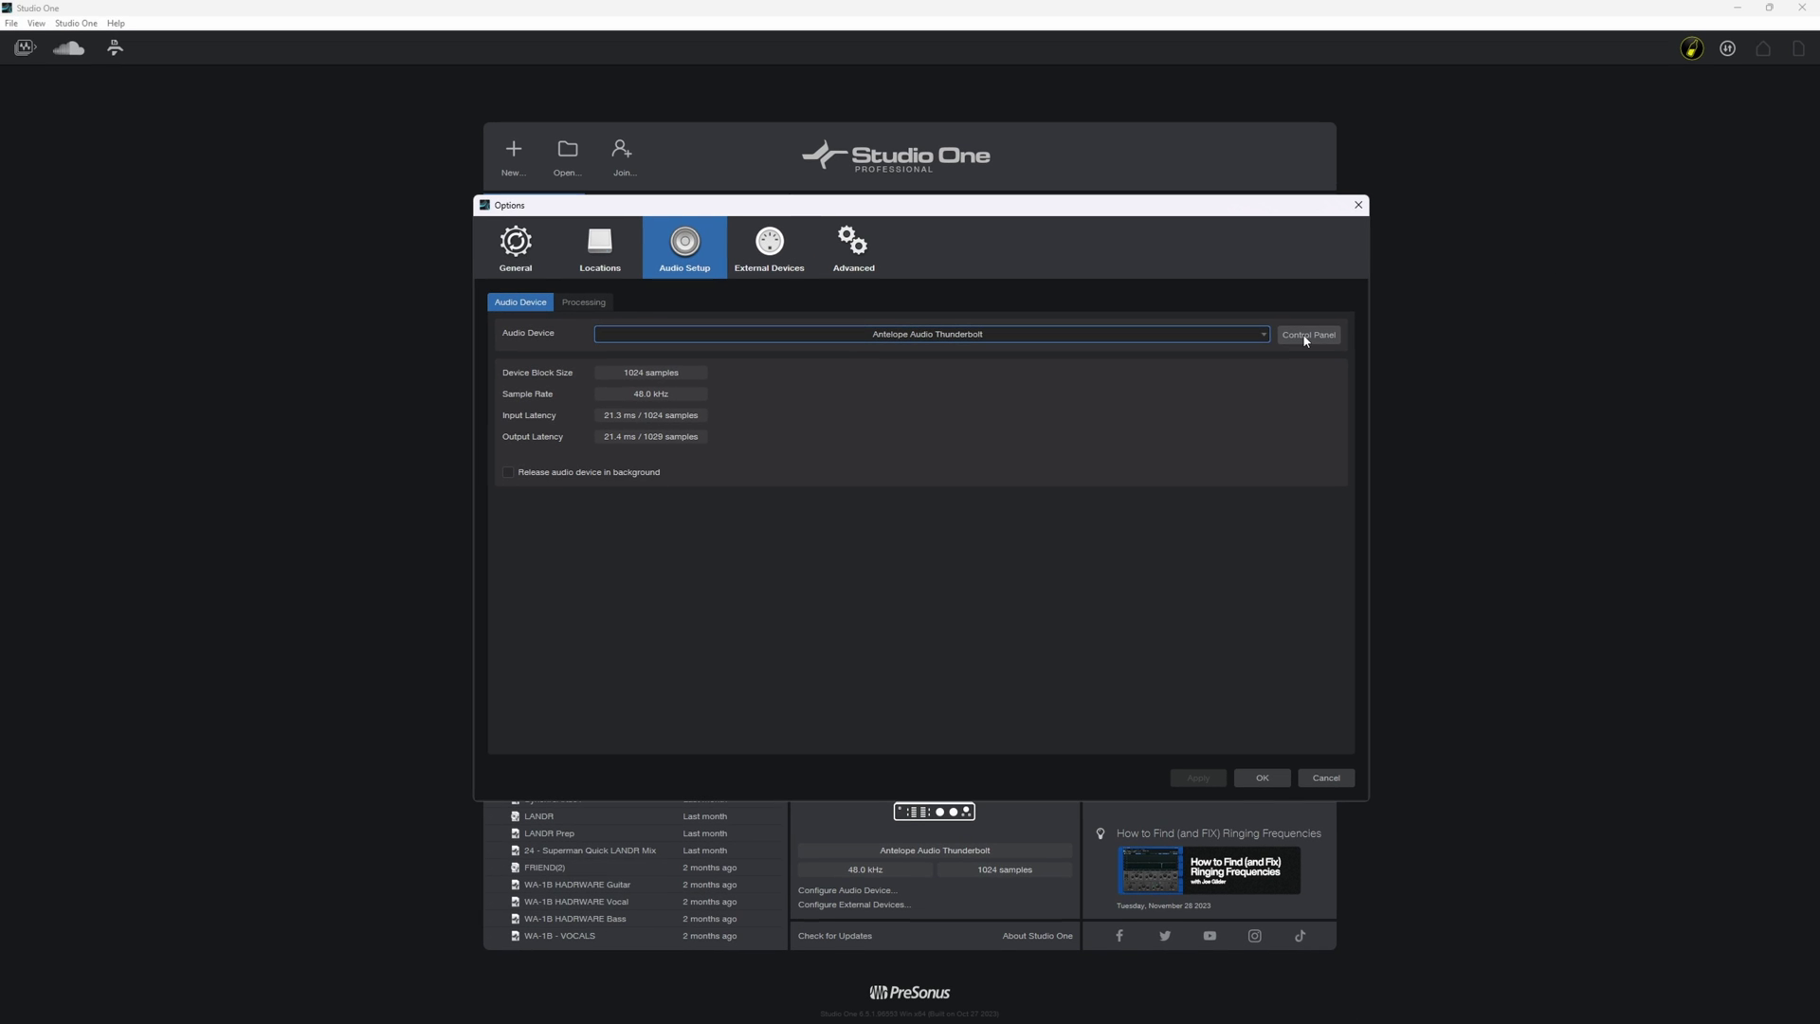
View the buffer size settings in the Antelope Audio driver's control panel, and close it and the audio options.
{"action": "left_click", "coordinate": [1425, 273]}
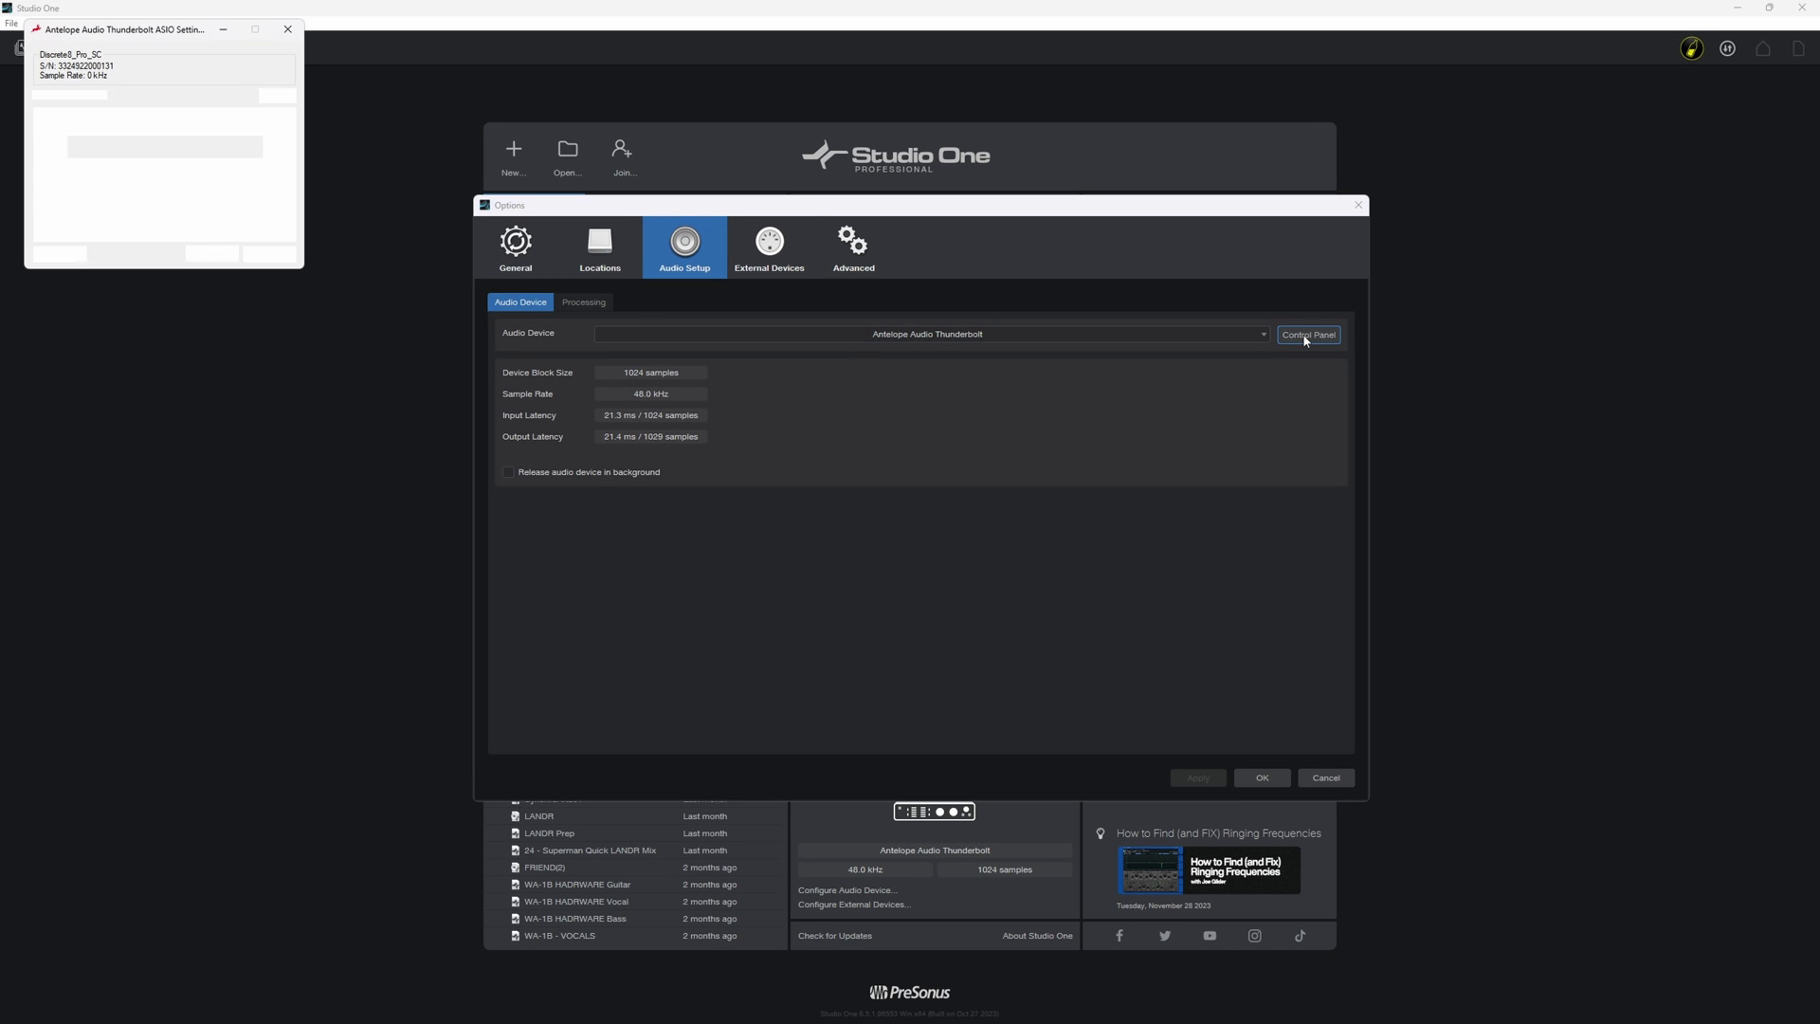
{"action": "left_click_drag", "start_coordinate": [202, 33], "coordinate": [913, 515]}
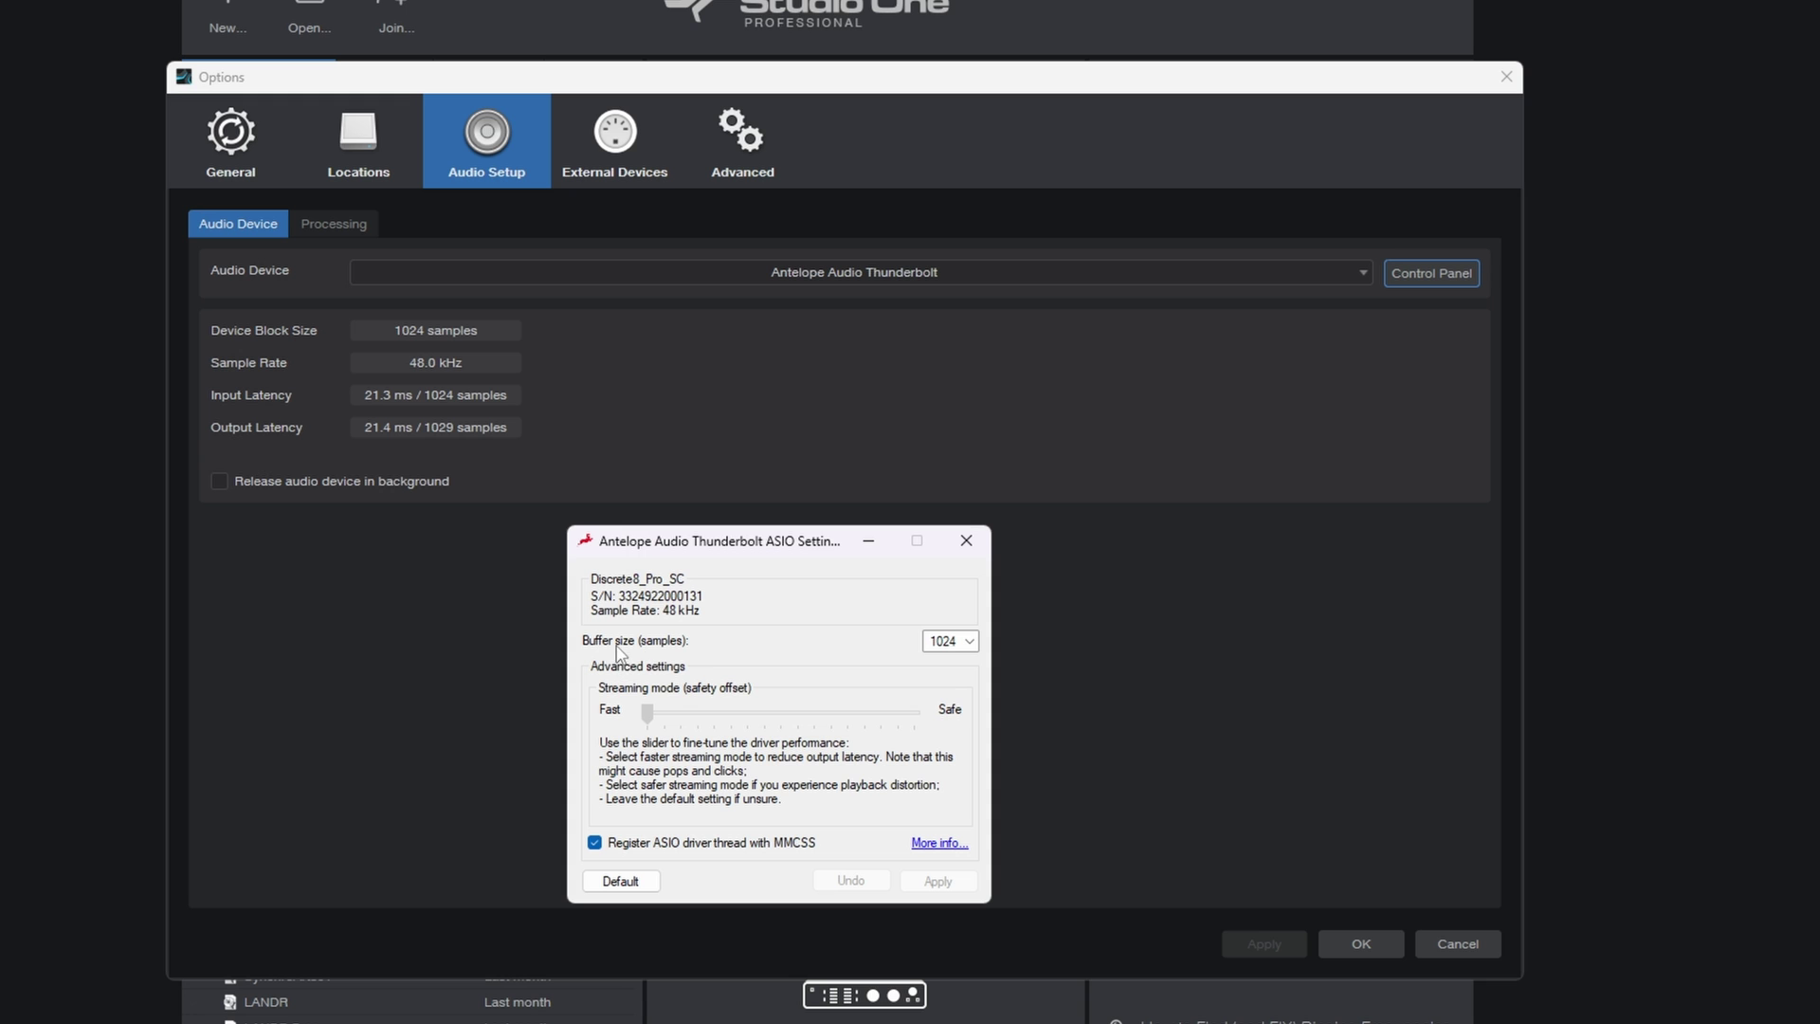
{"action": "left_click", "coordinate": [965, 547]}
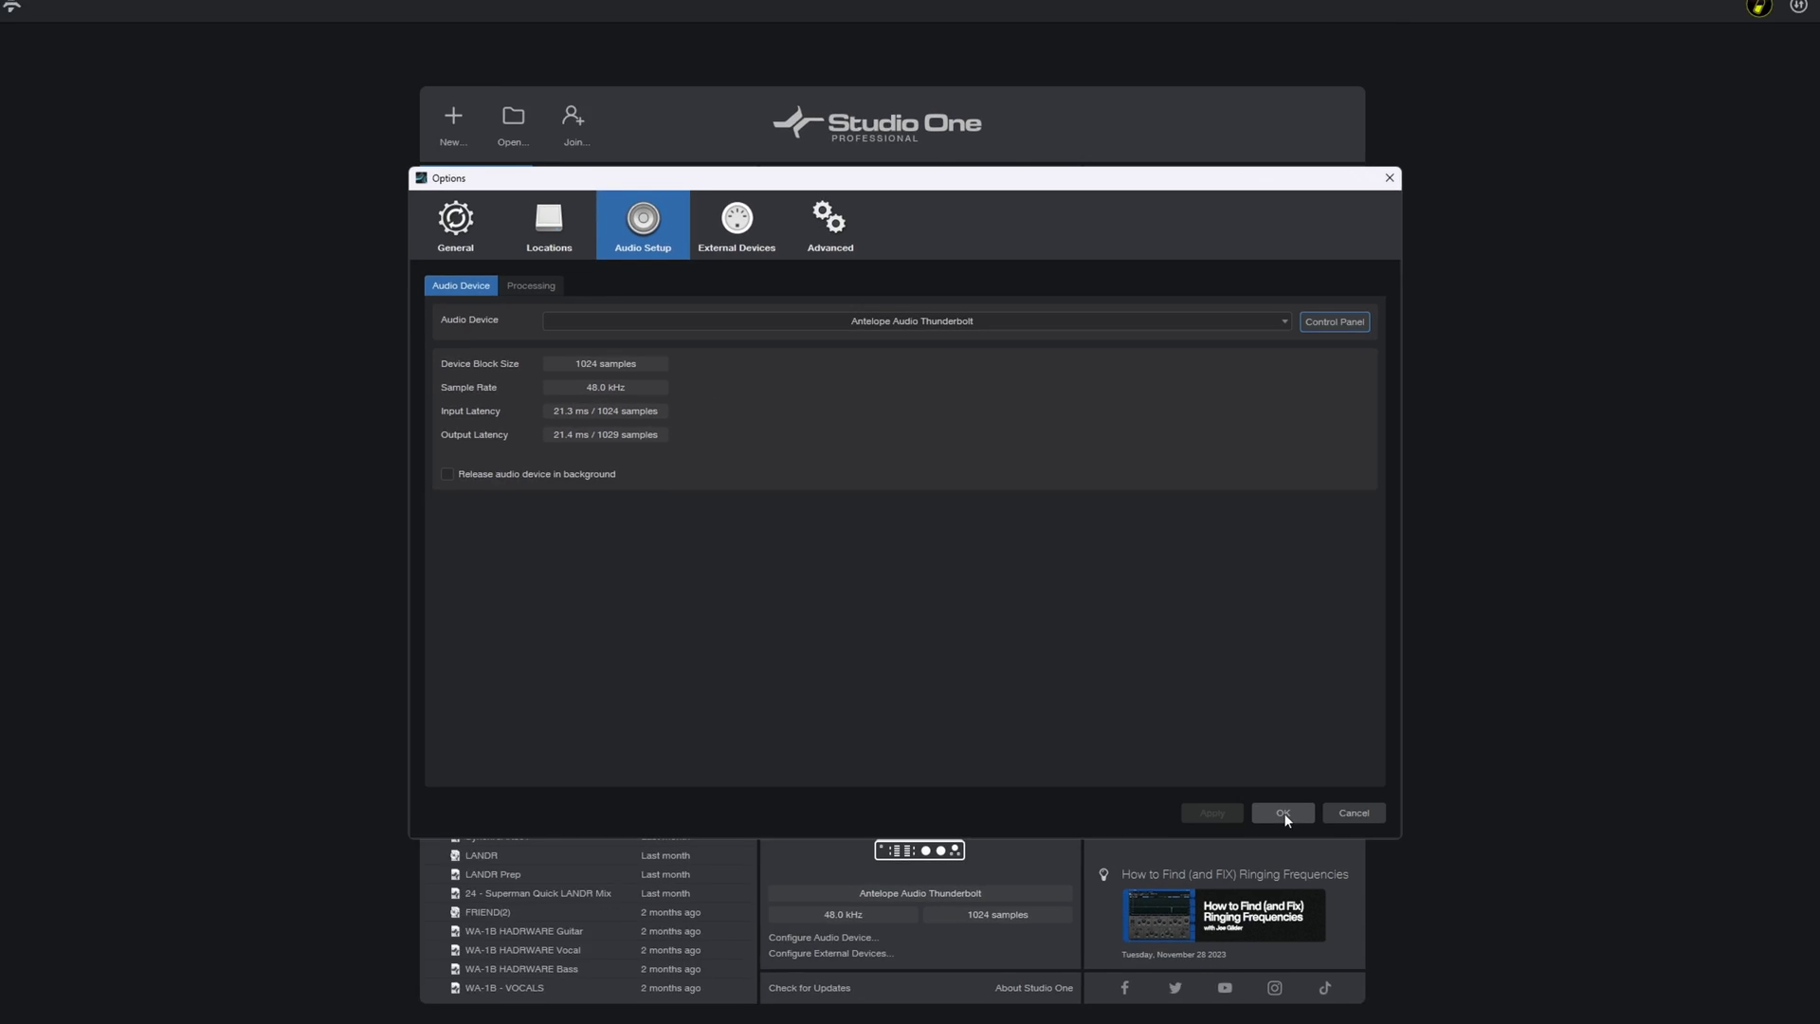
{"action": "left_click", "coordinate": [1361, 942]}
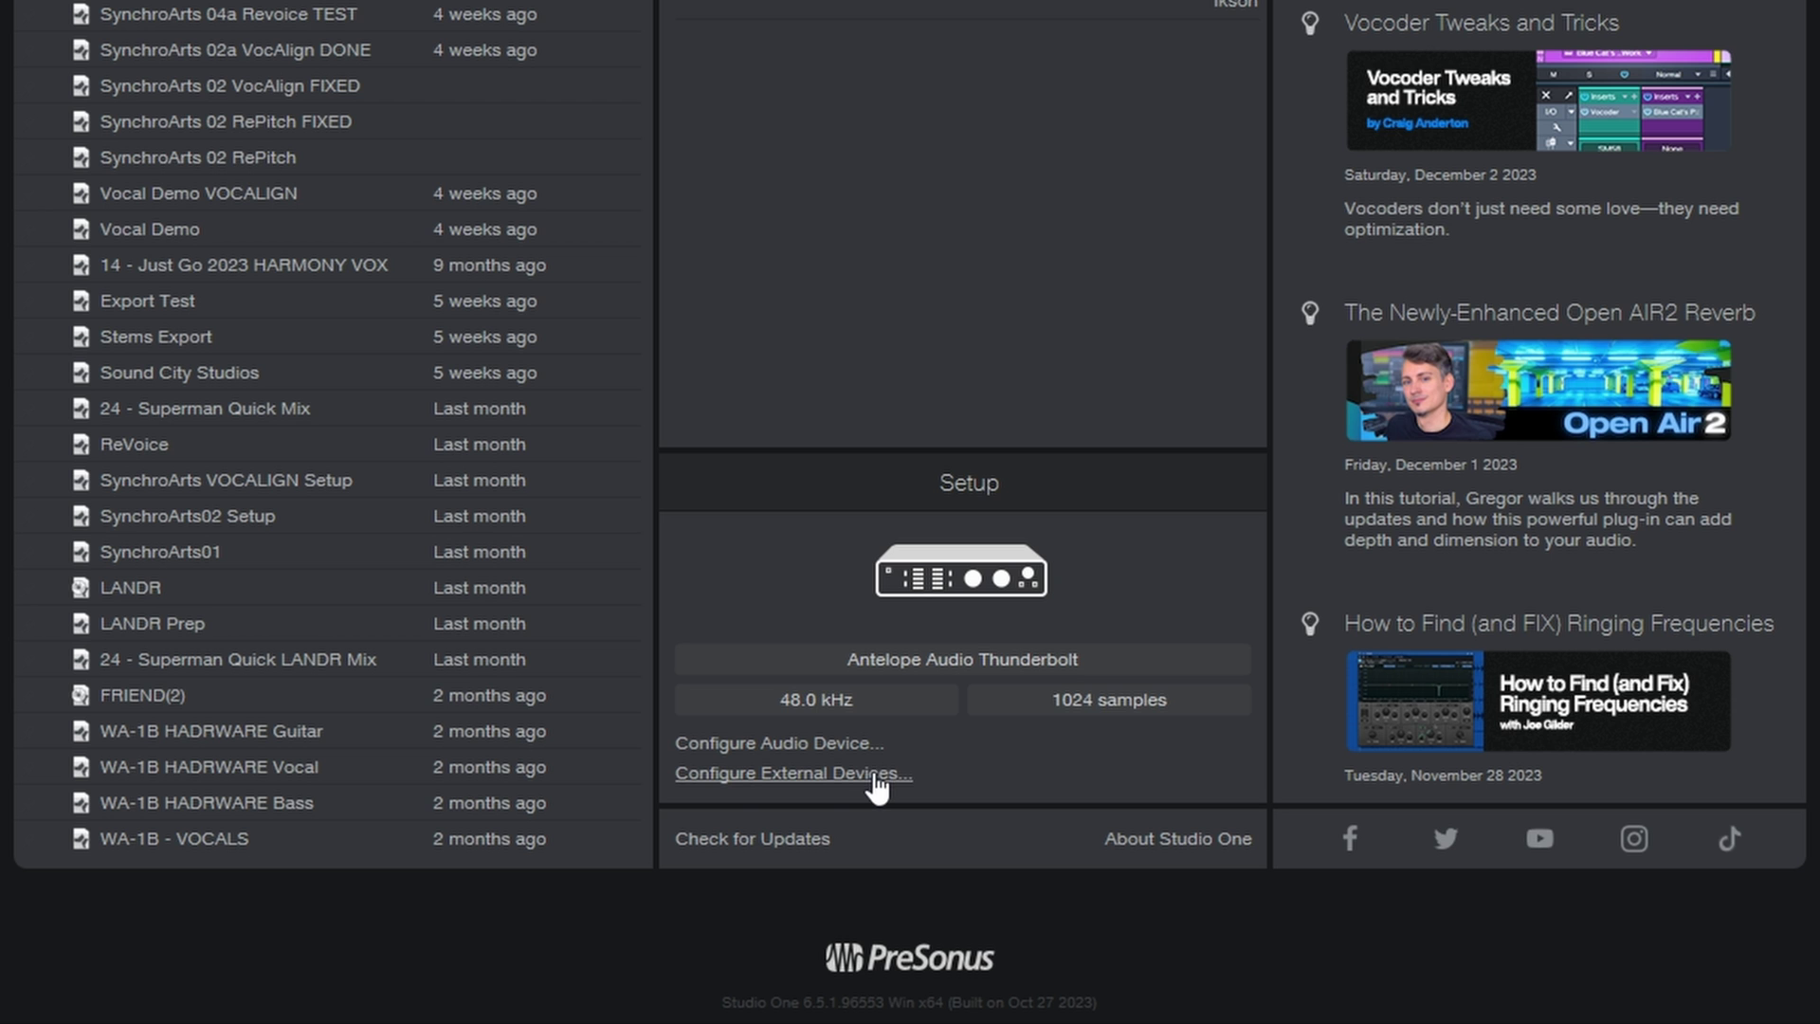
Start adding a new keyboard as an external device, with Arturia as the manufacturer and KeyLab 88 MKii as the device name.
{"action": "left_click", "coordinate": [876, 775]}
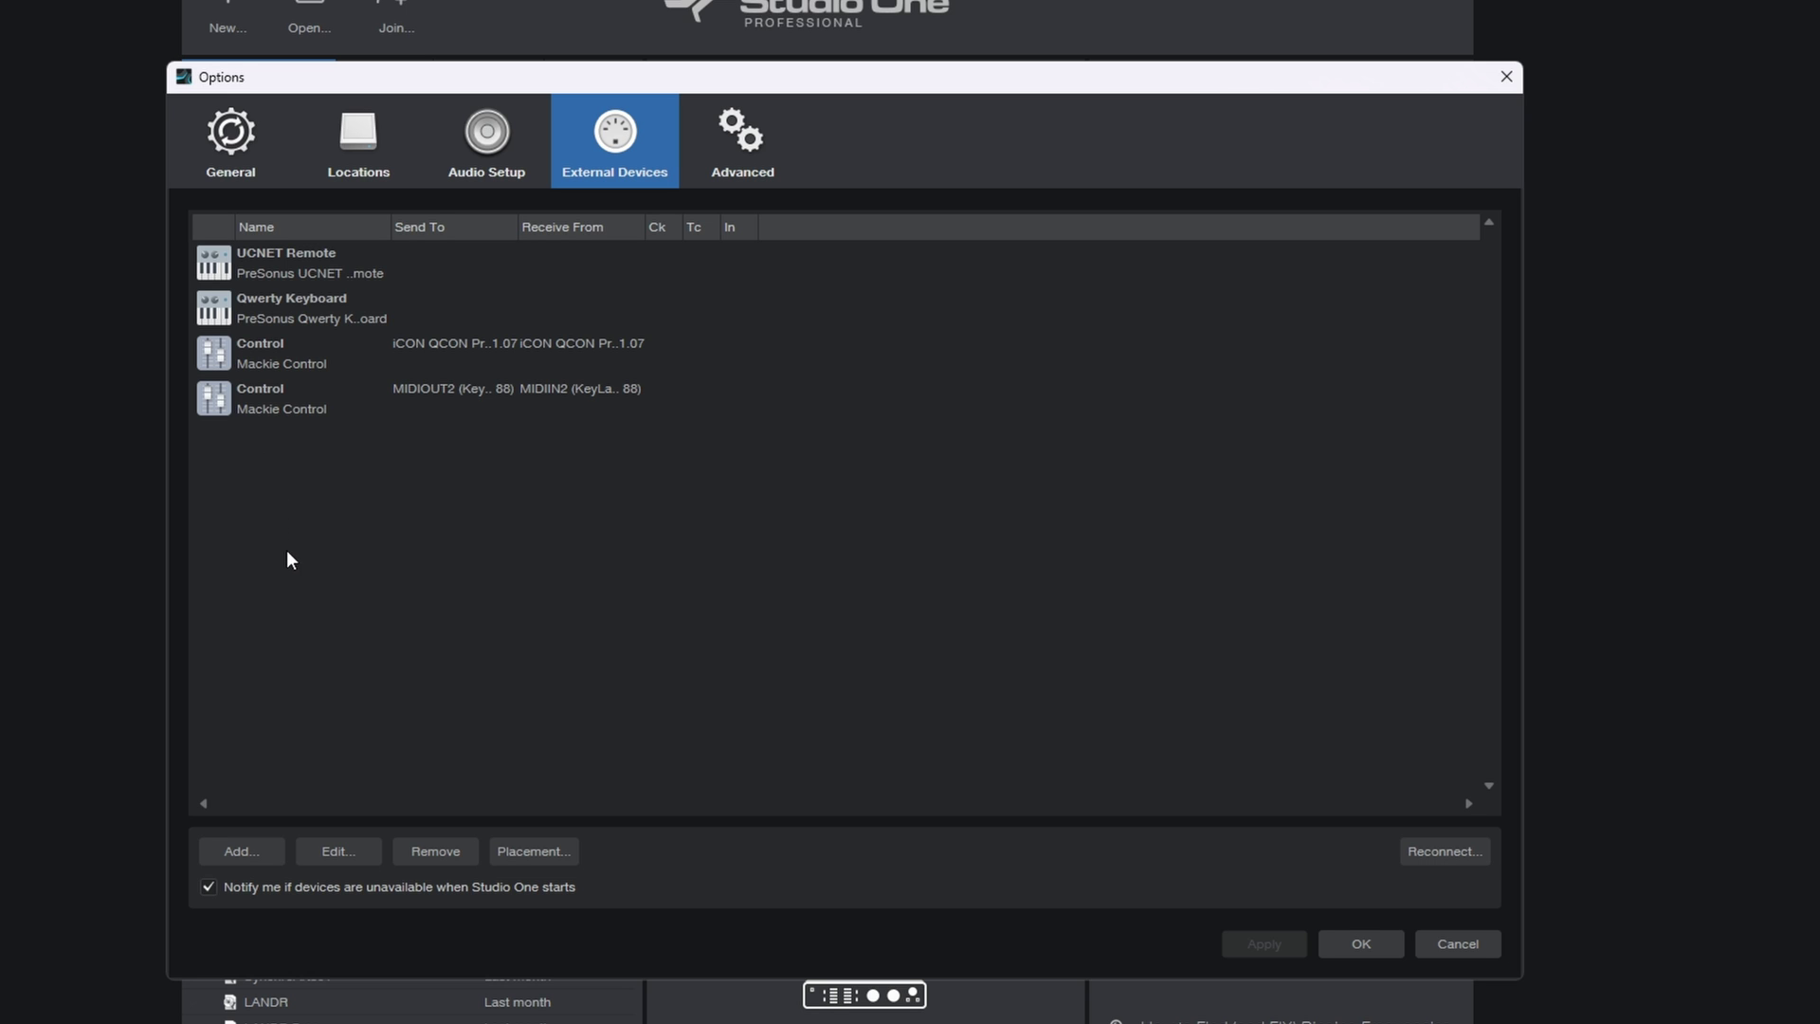
{"action": "left_click", "coordinate": [242, 853]}
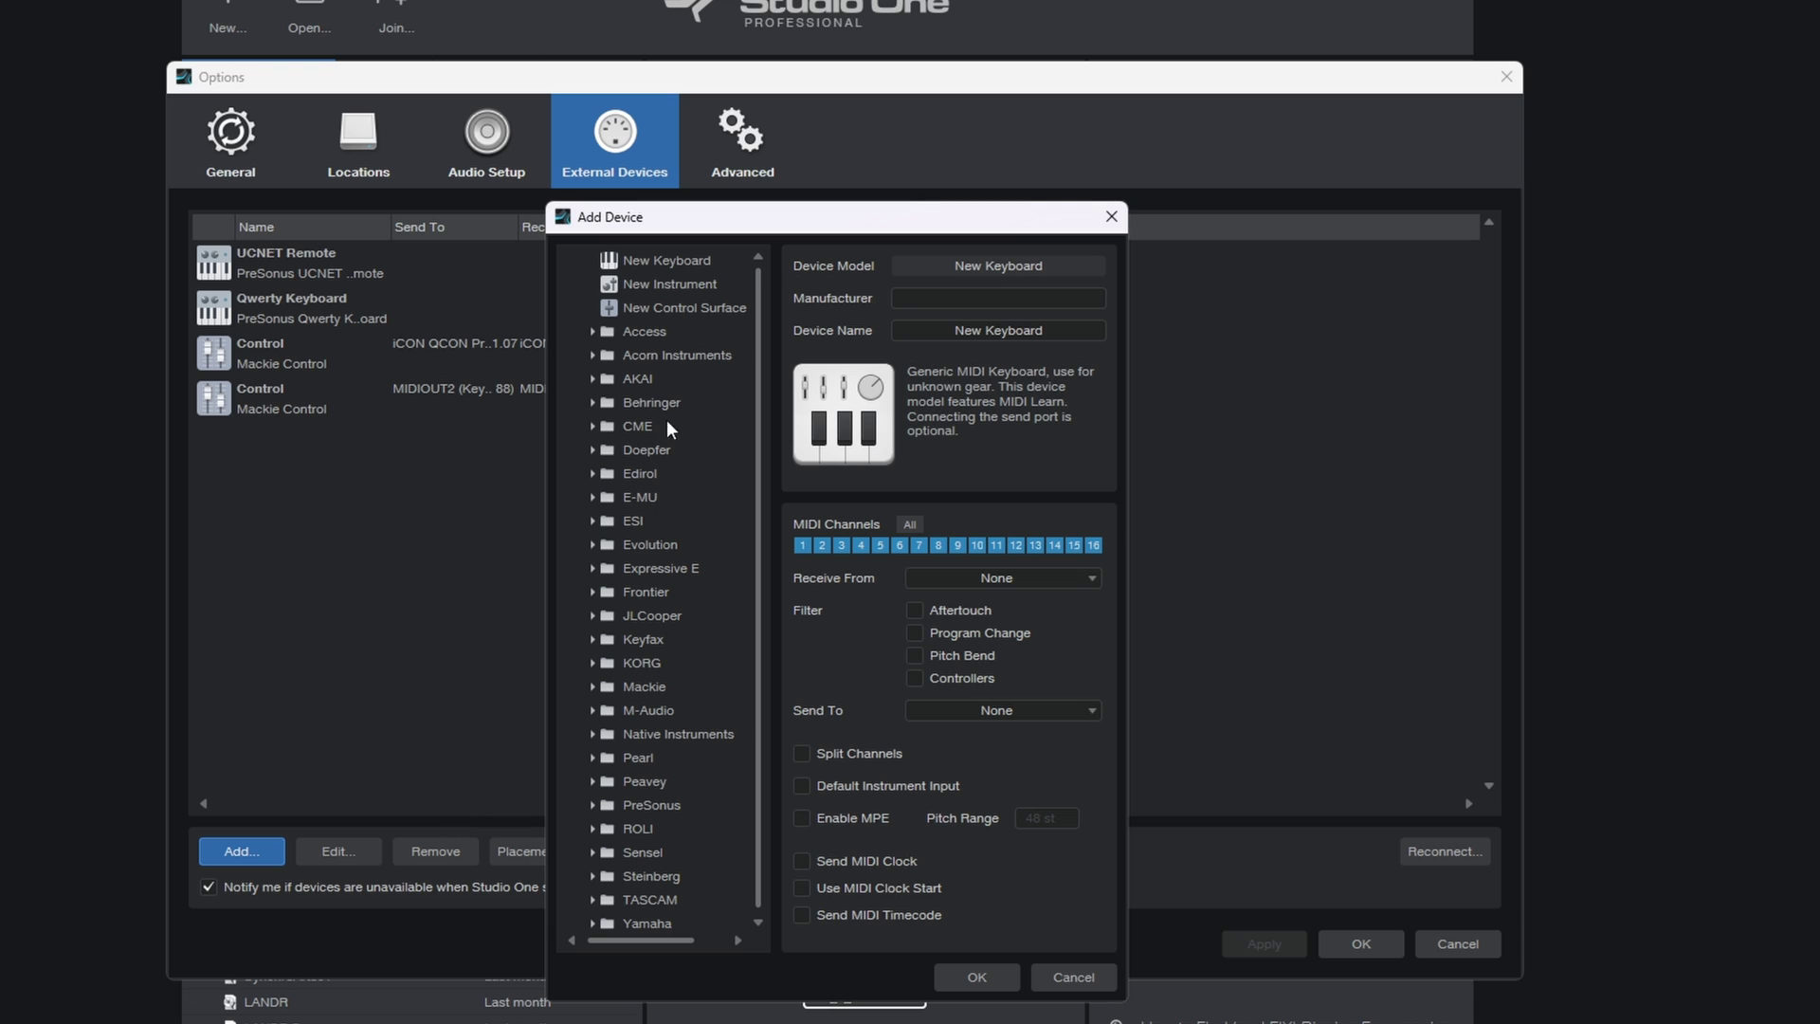
{"action": "scroll", "coordinate": [669, 426], "scroll_direction": "down", "scroll_amount": 1}
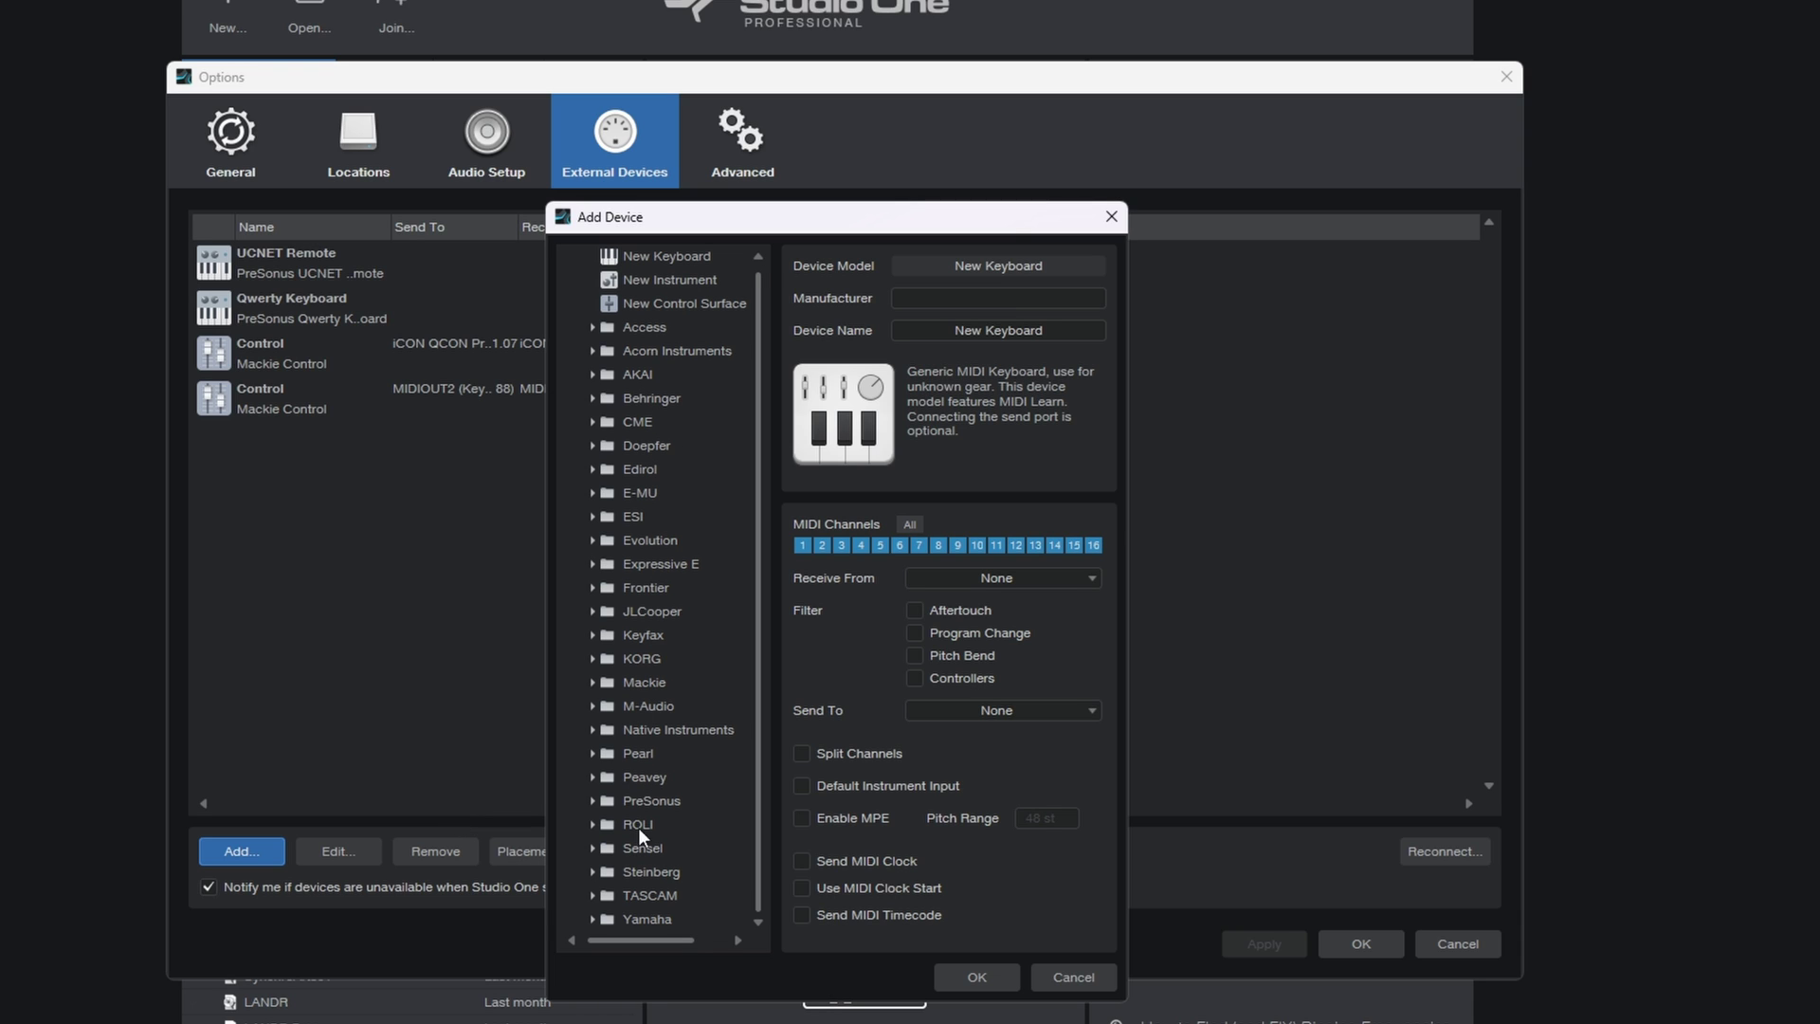
{"action": "left_click_drag", "start_coordinate": [754, 857], "coordinate": [743, 714]}
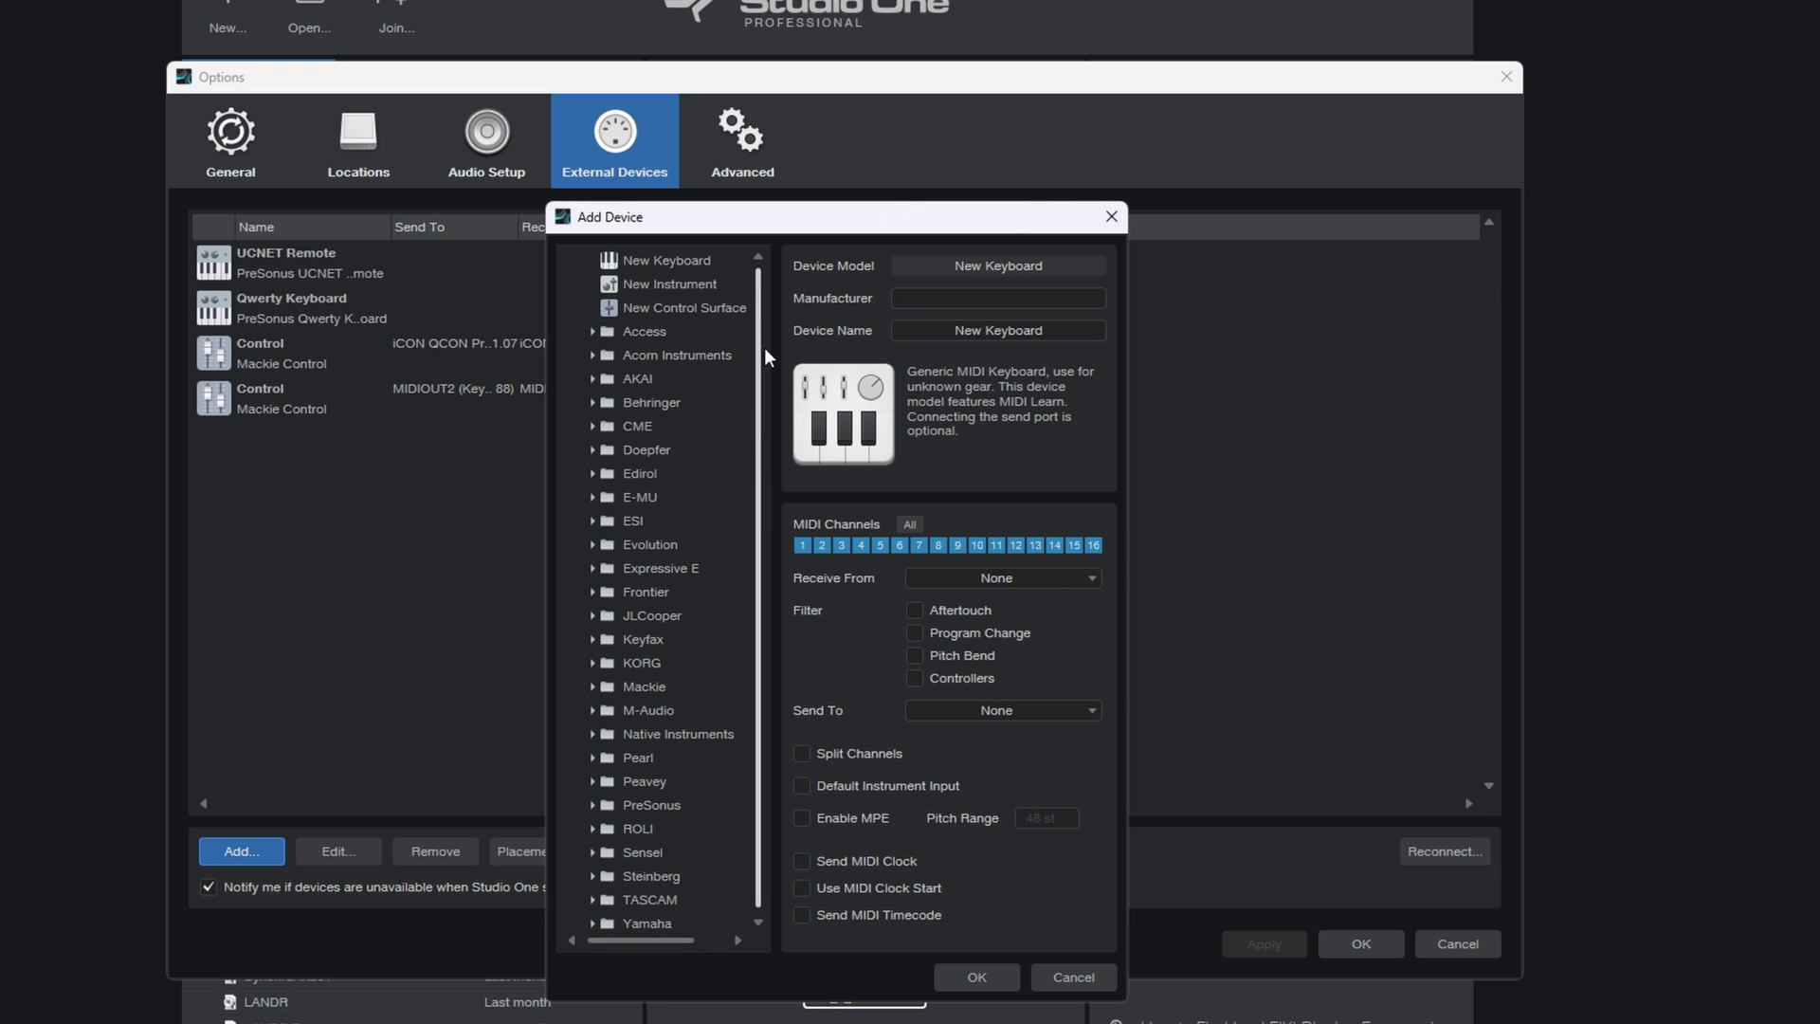
{"action": "left_click", "coordinate": [634, 259]}
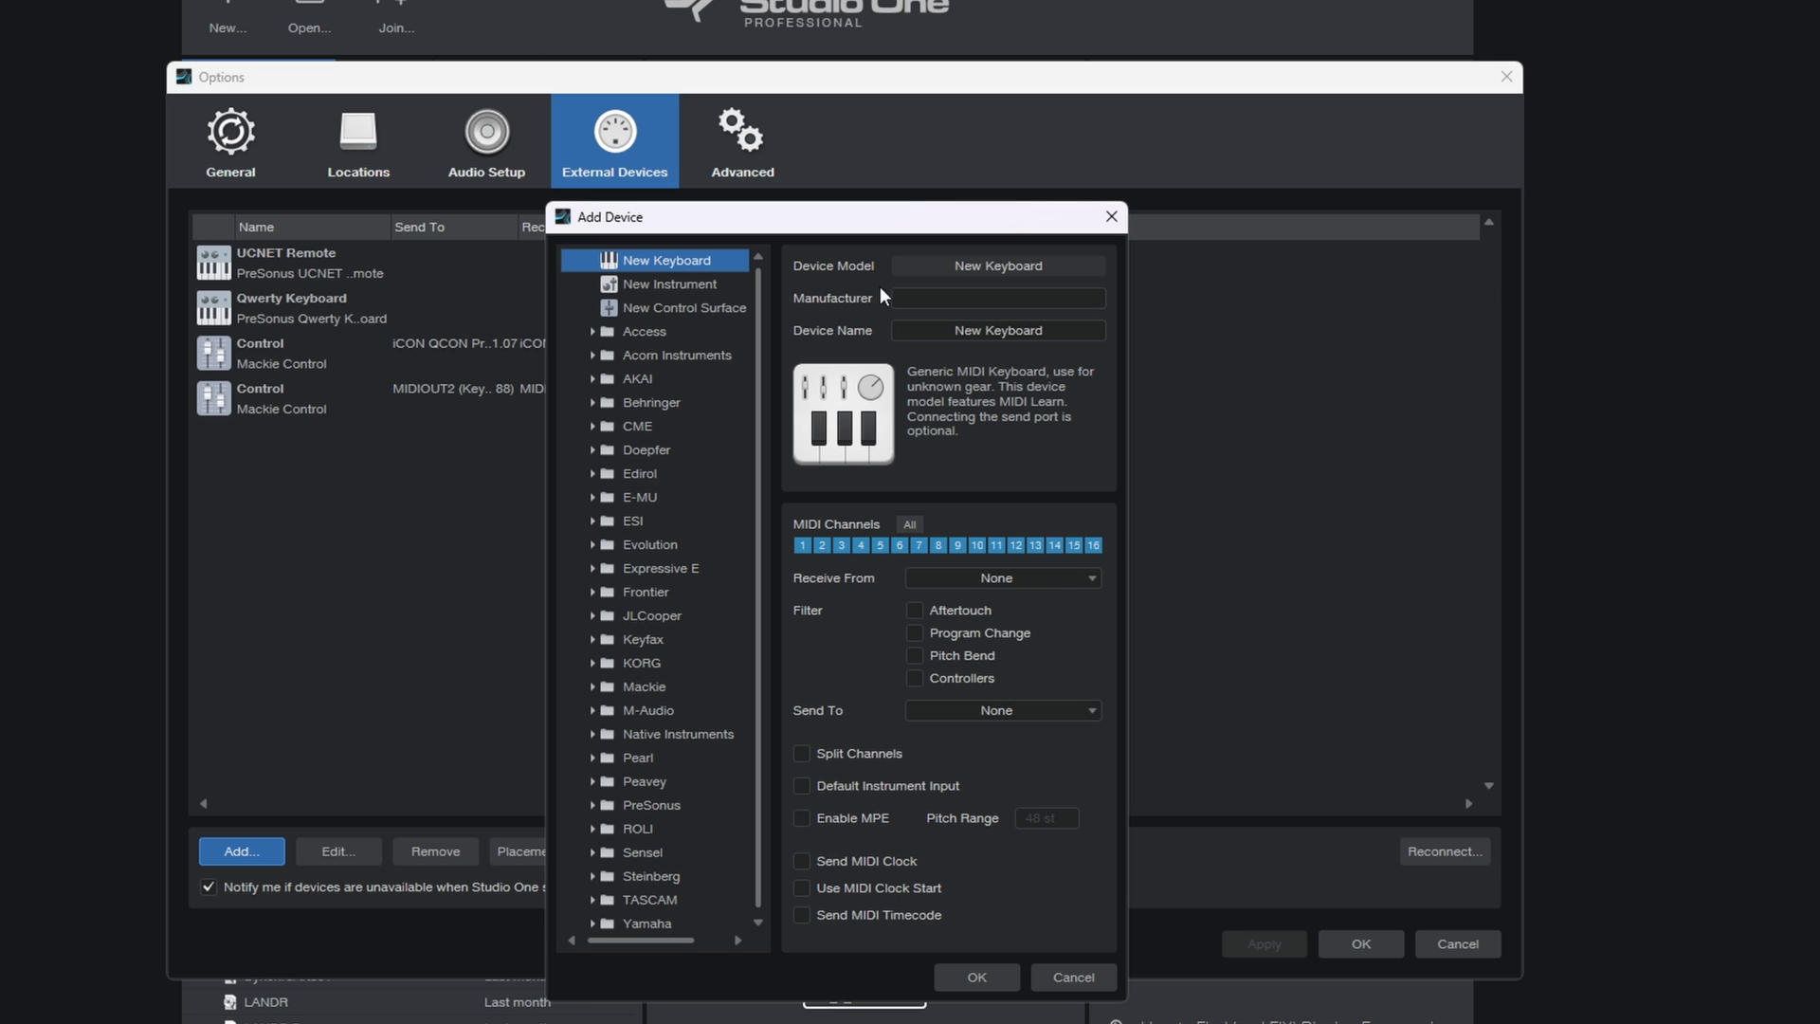
{"action": "left_click", "coordinate": [1003, 299]}
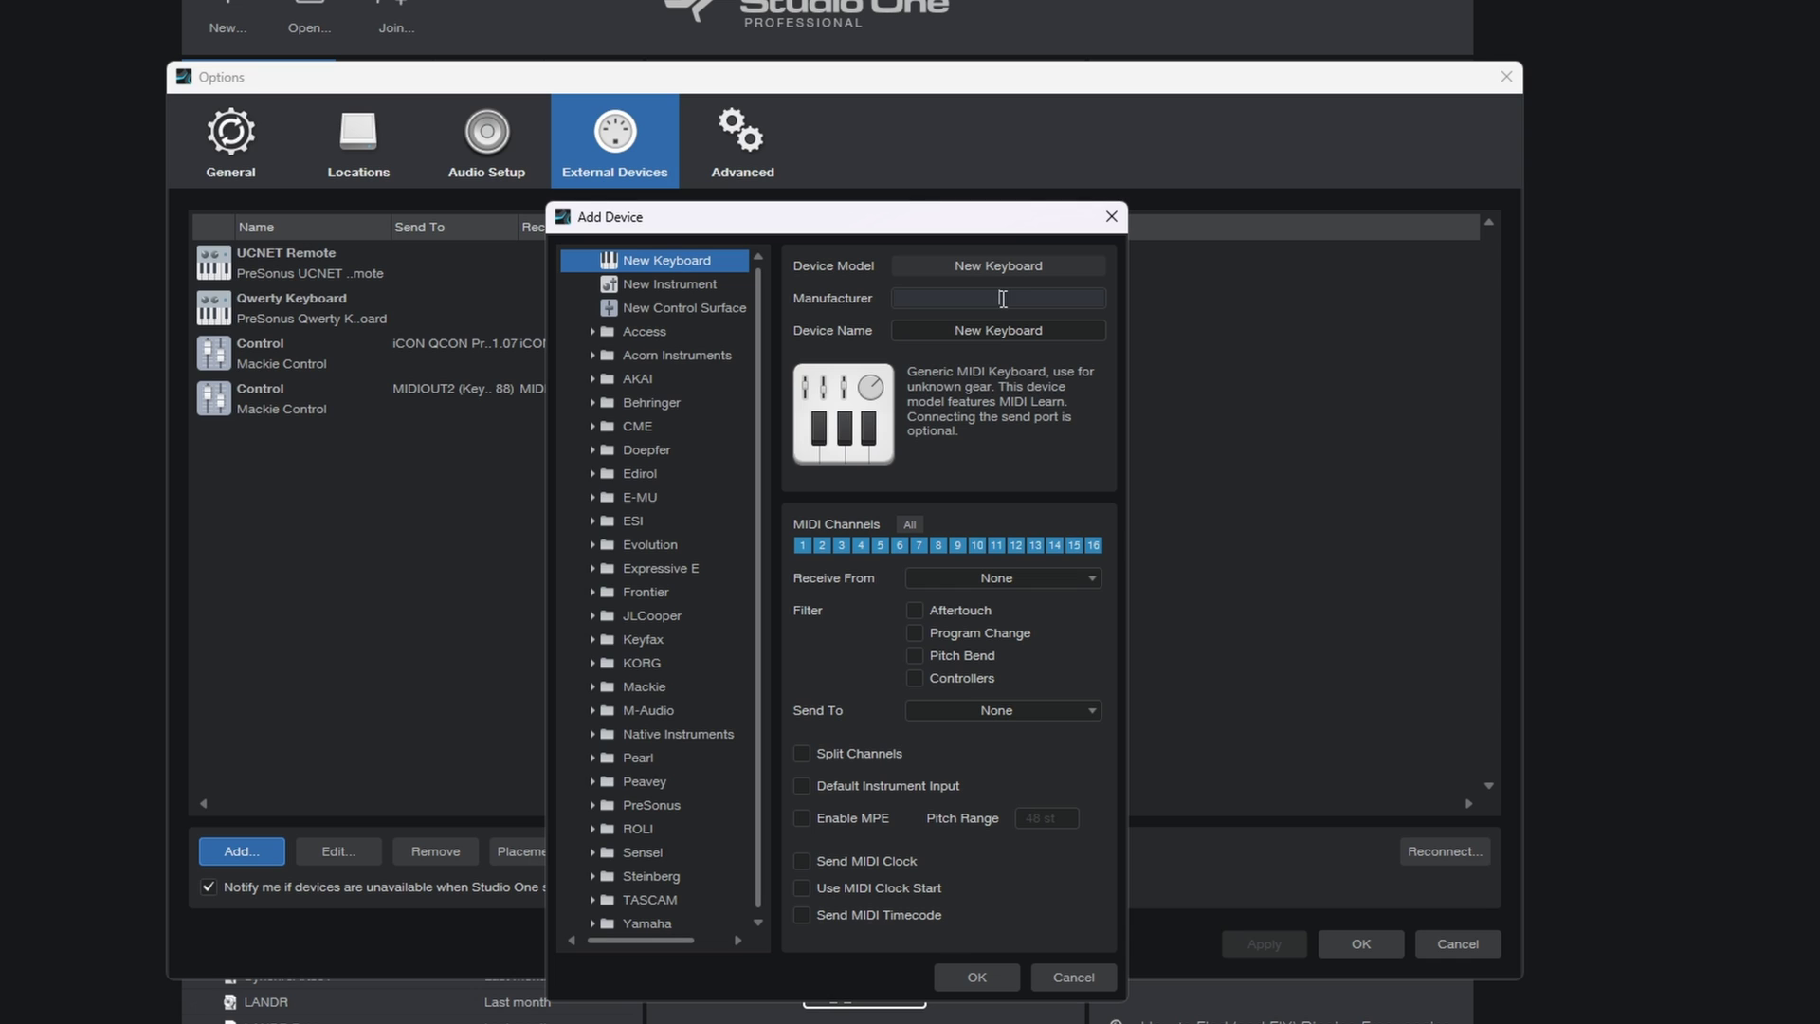
{"action": "type", "text": "Arturia"}
{"action": "left_click", "coordinate": [1038, 328]}
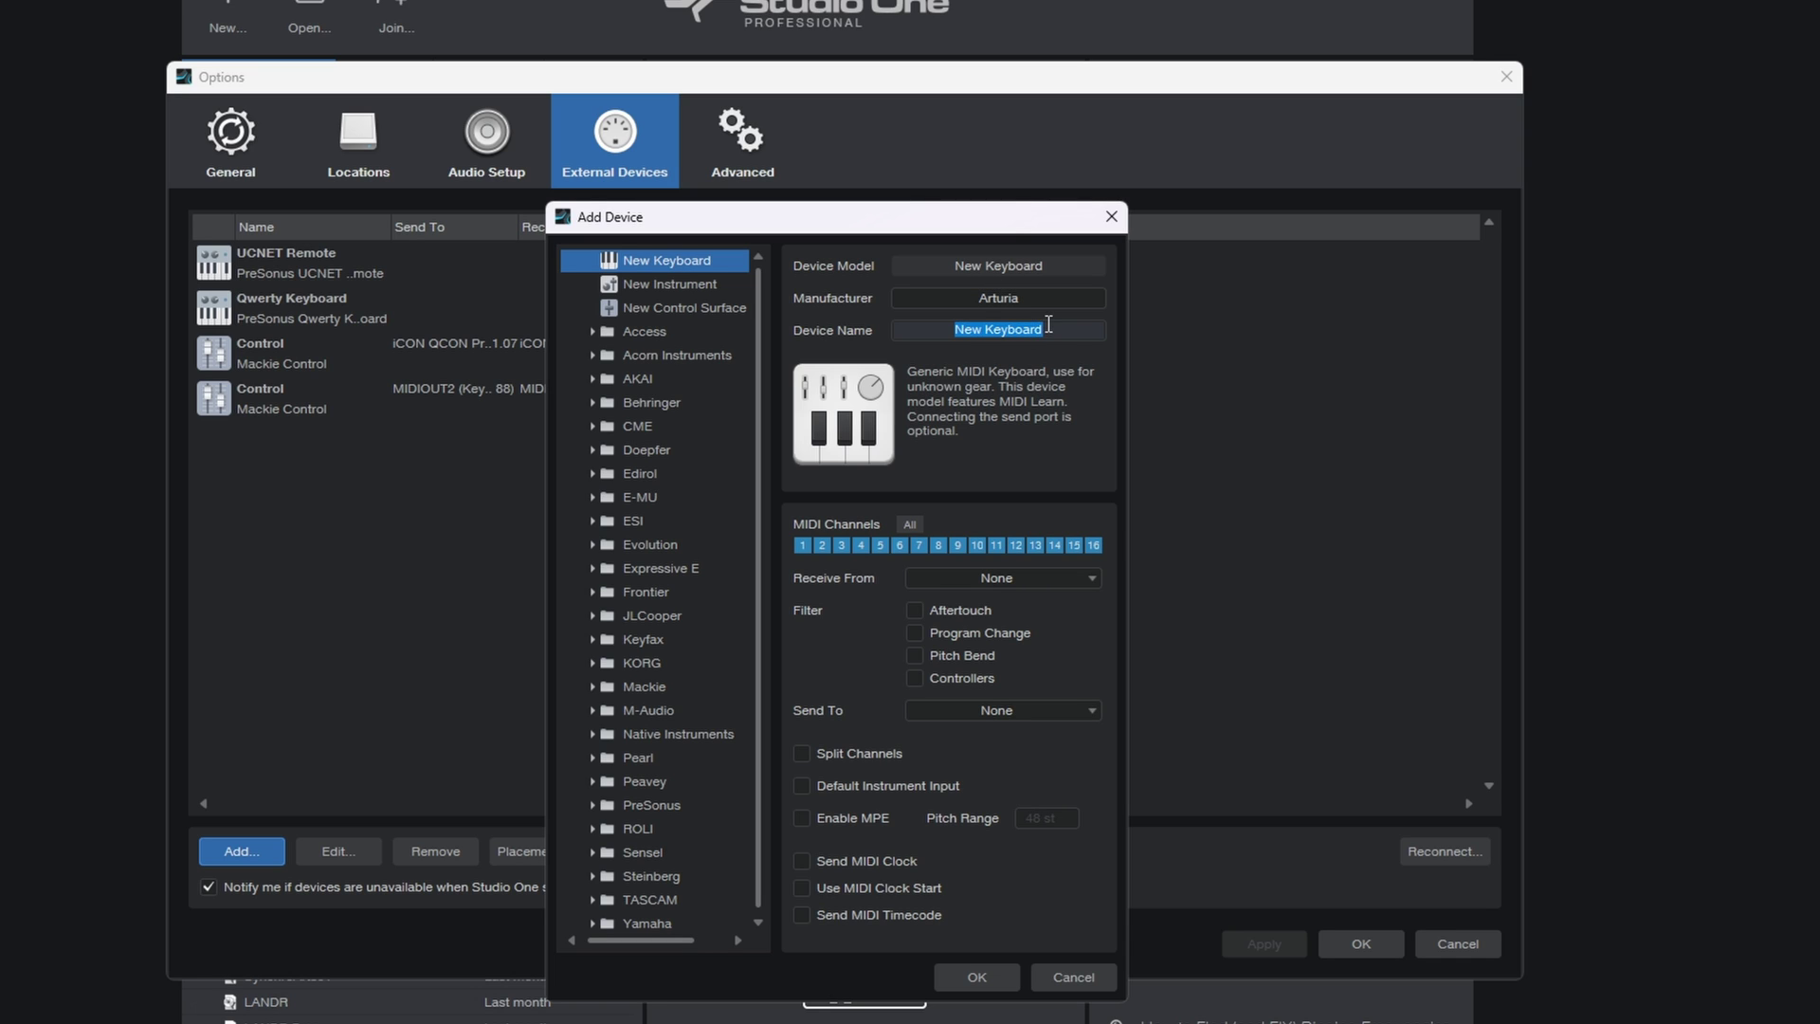
{"action": "type", "text": "KeyLab 88 MKii"}
Set the keyboard to receive from and send to KeyLab mkII 88, and confirm the new device and the options.
{"action": "left_click", "coordinate": [976, 577]}
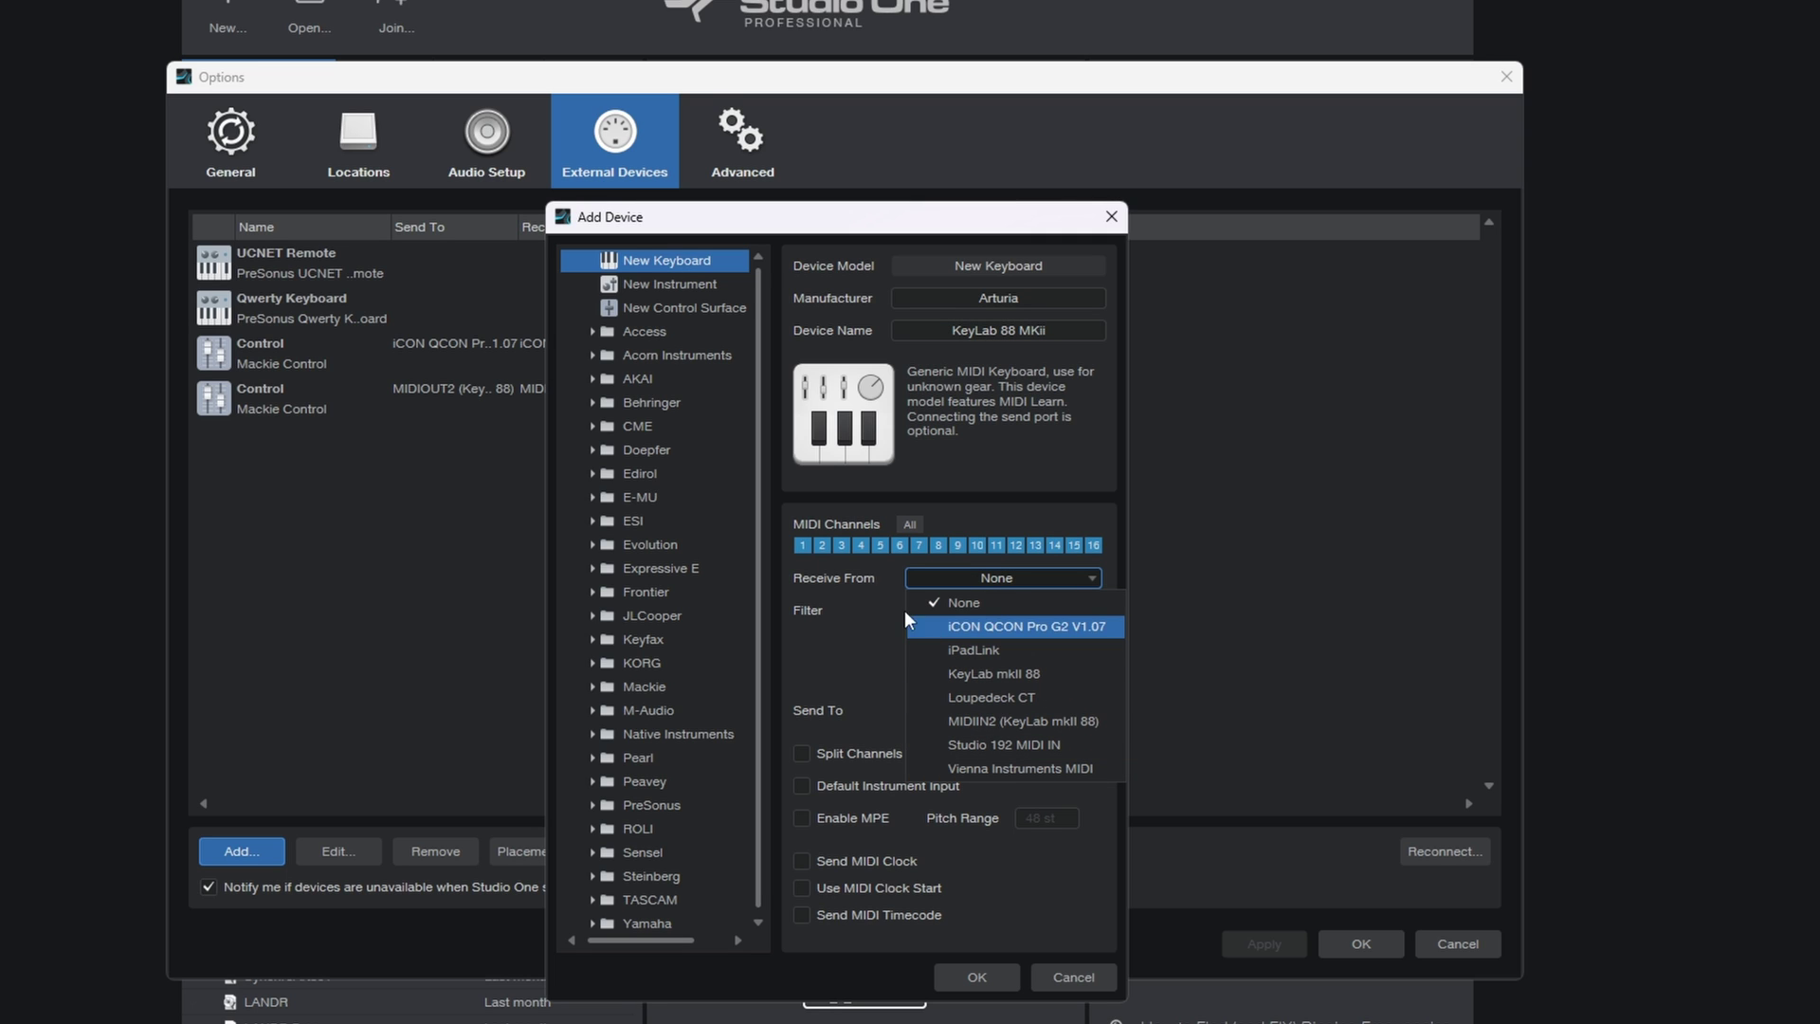
{"action": "left_click", "coordinate": [971, 673]}
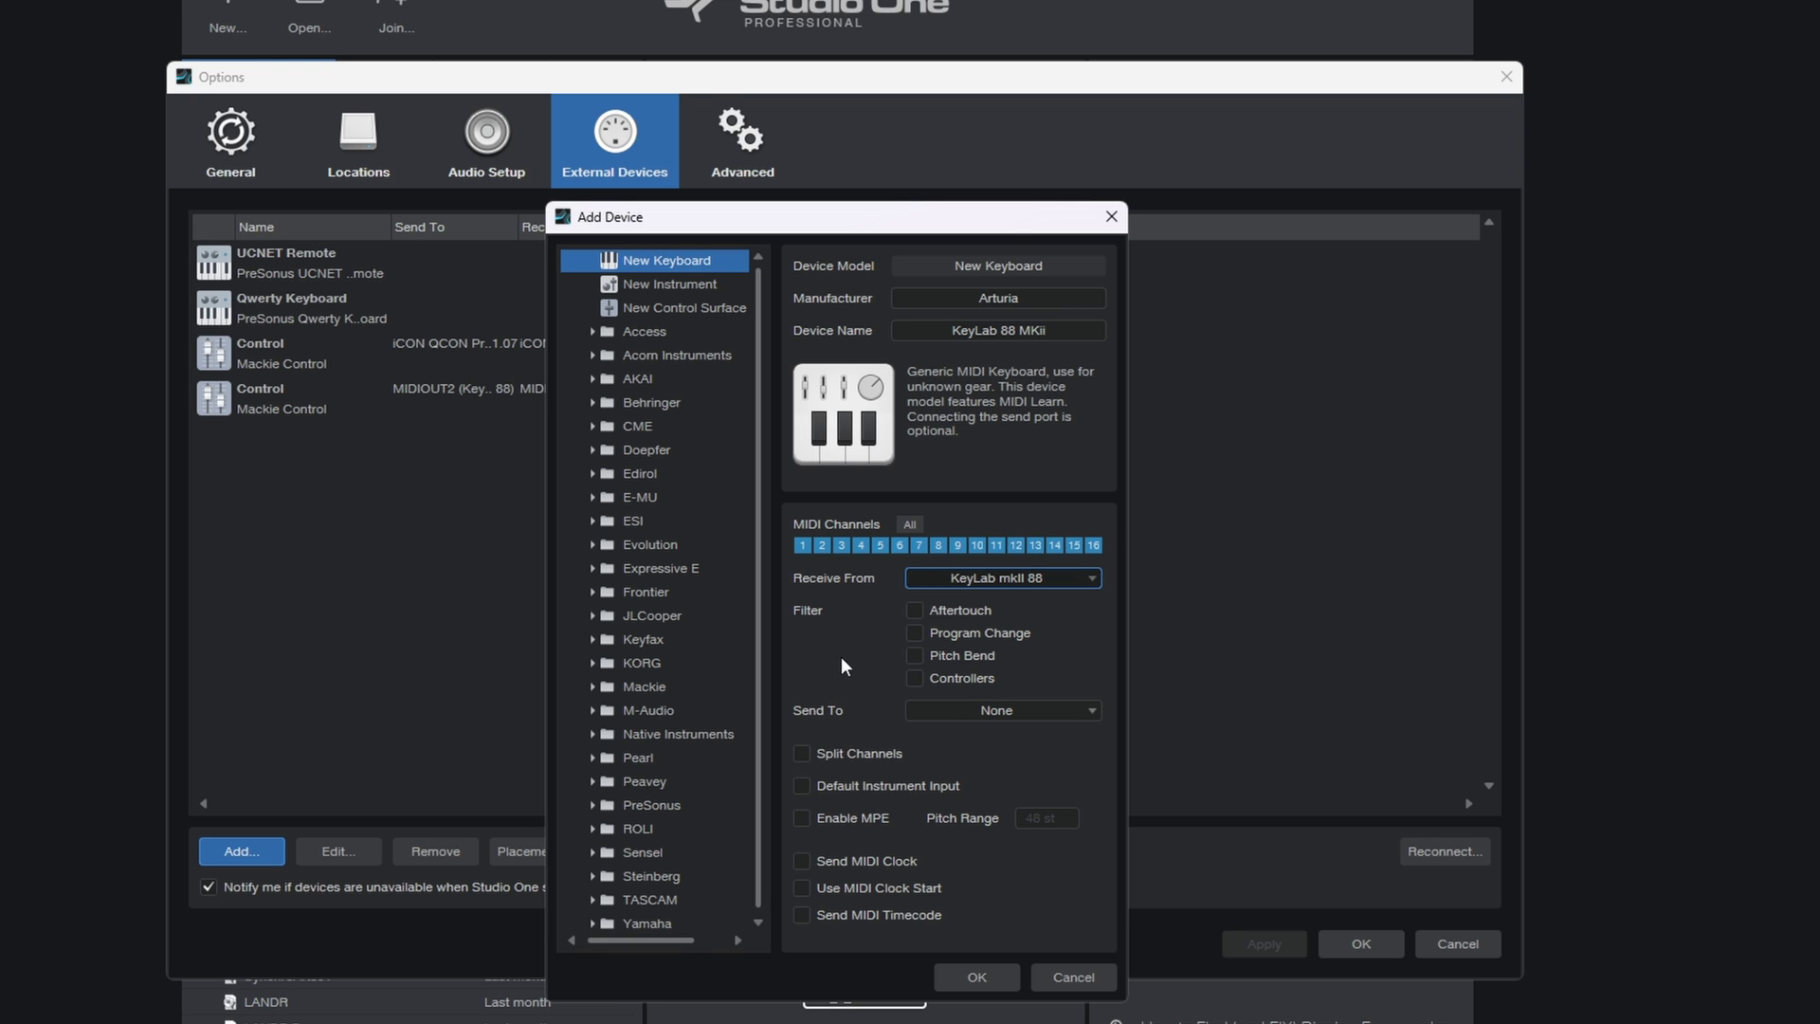
{"action": "left_click", "coordinate": [959, 711]}
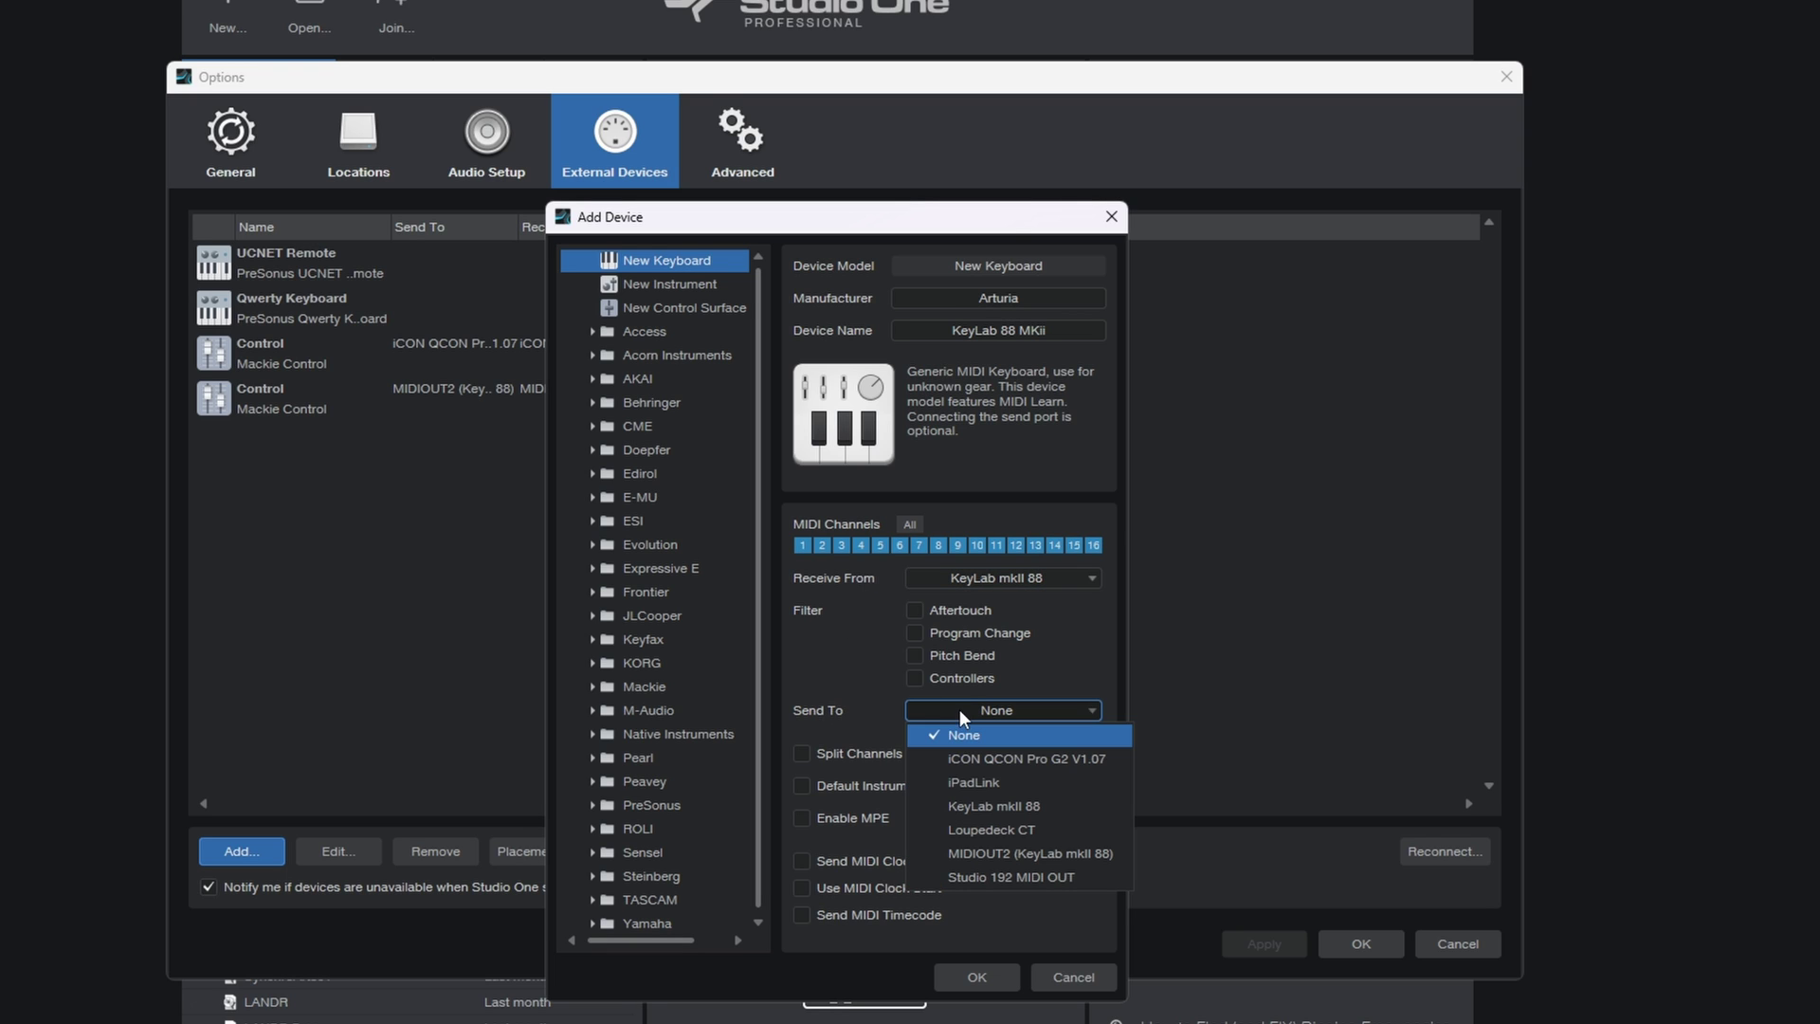
{"action": "left_click", "coordinate": [985, 805]}
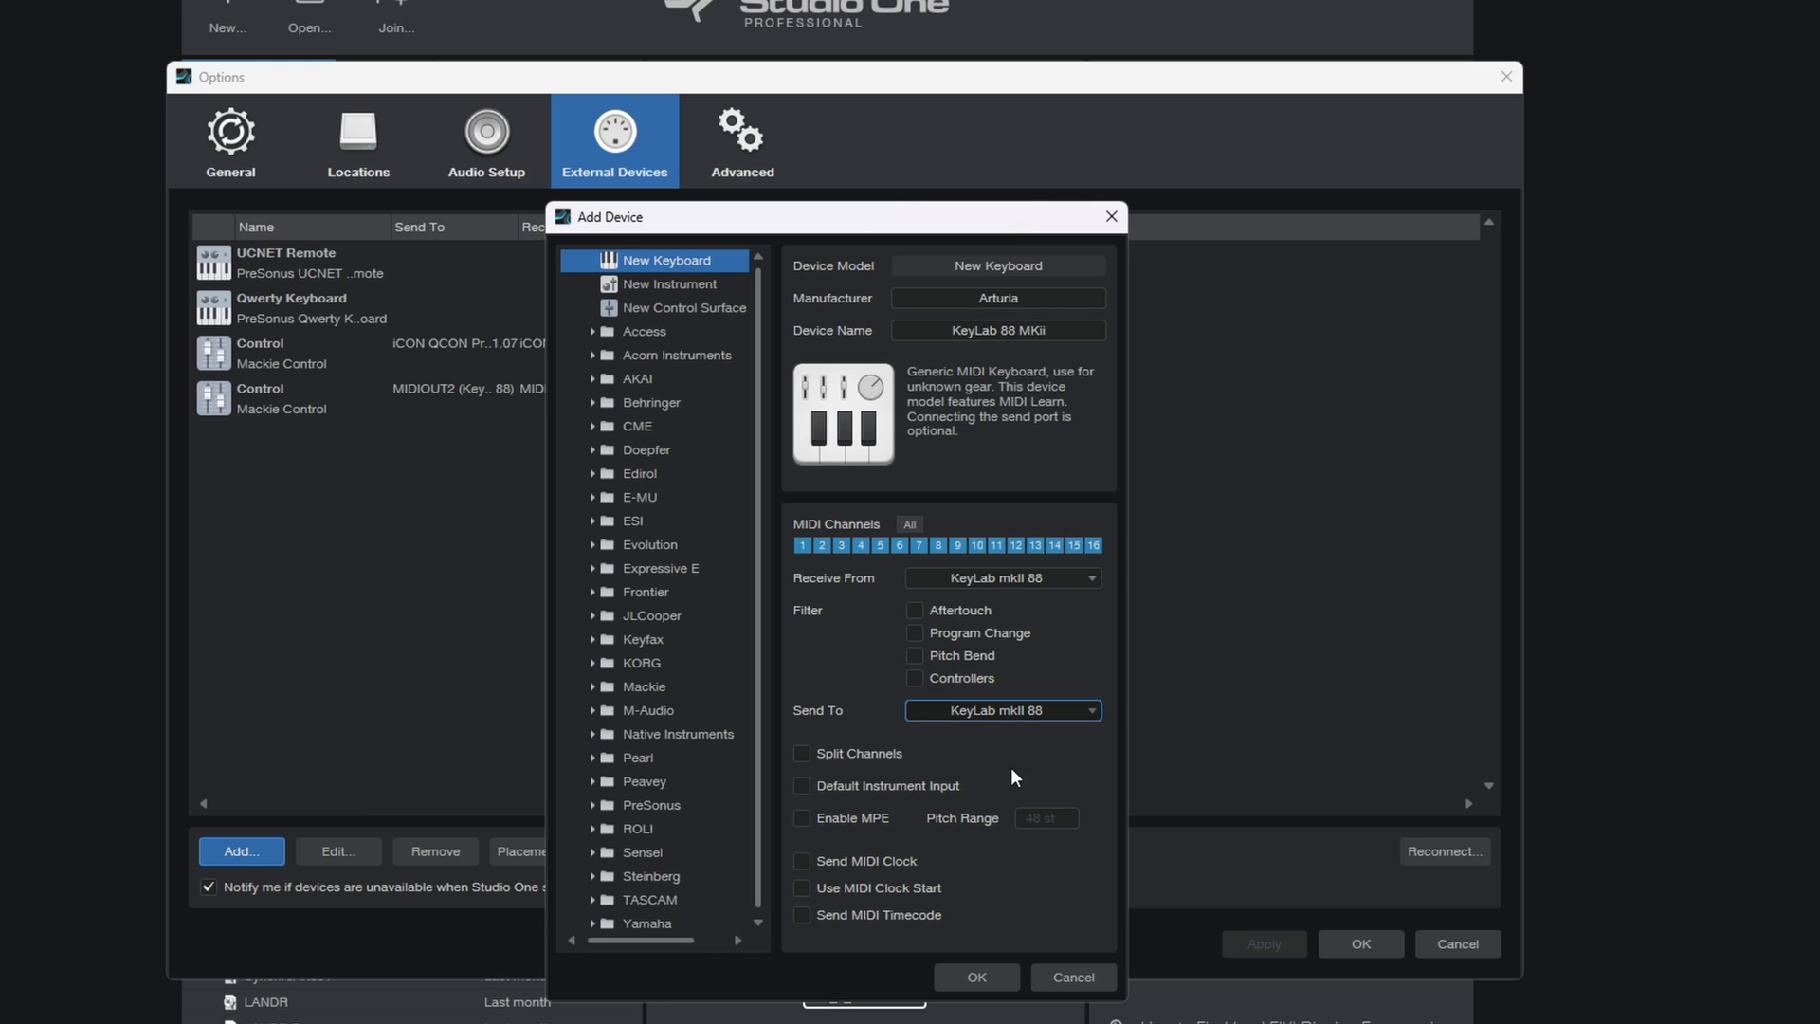
{"action": "left_click", "coordinate": [976, 980]}
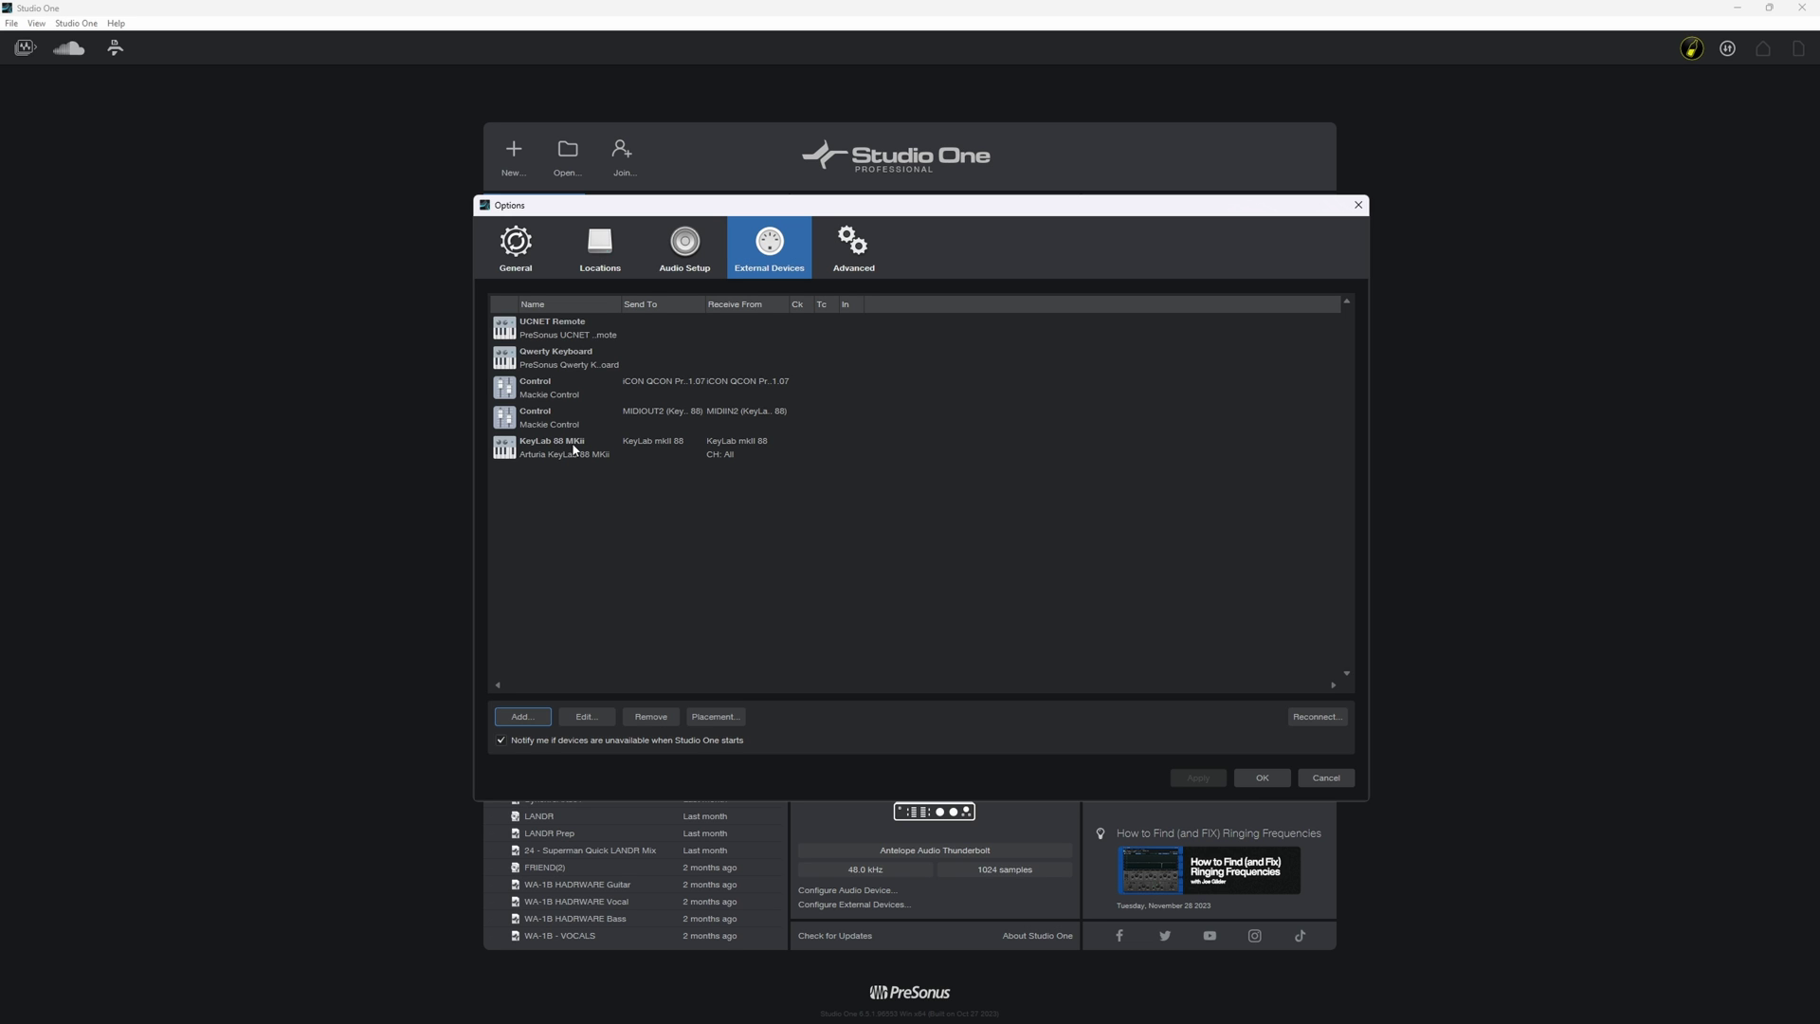
{"action": "left_click", "coordinate": [1265, 777]}
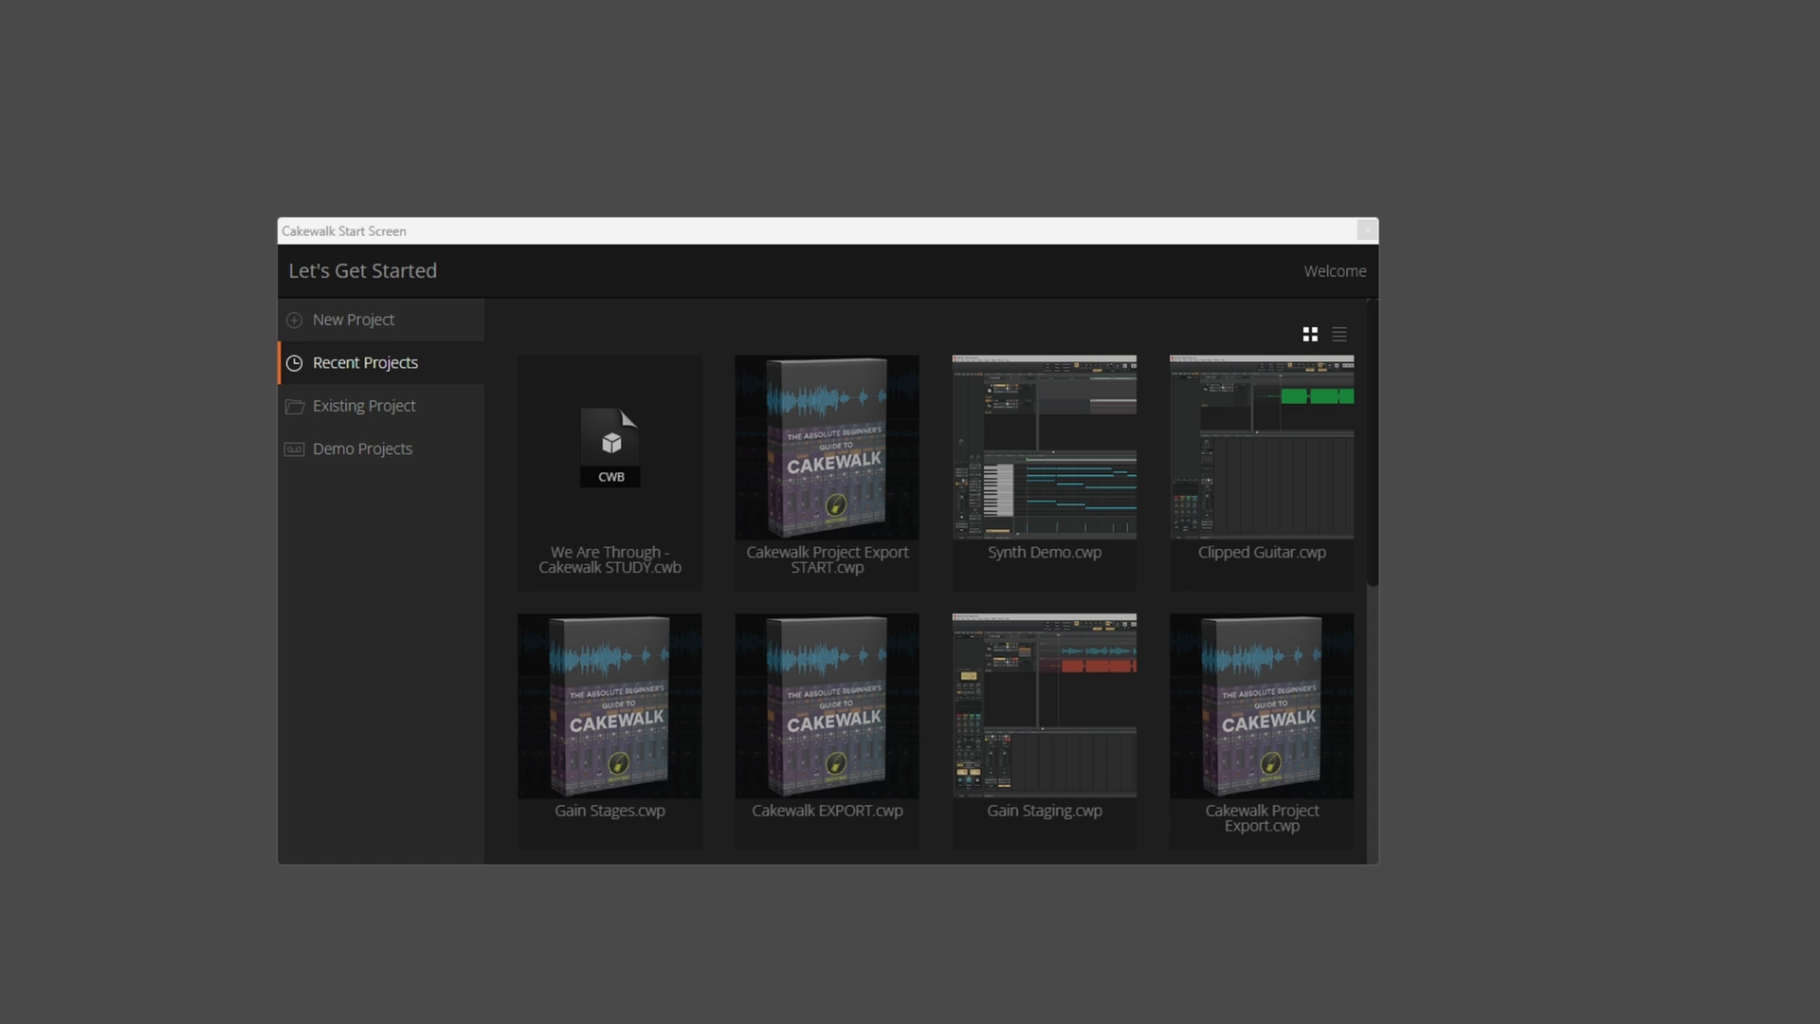
View the new project templates on Cakewalk's start screen, and switch to Studio One to view its built-in and user templates.
{"action": "left_click", "coordinate": [371, 327]}
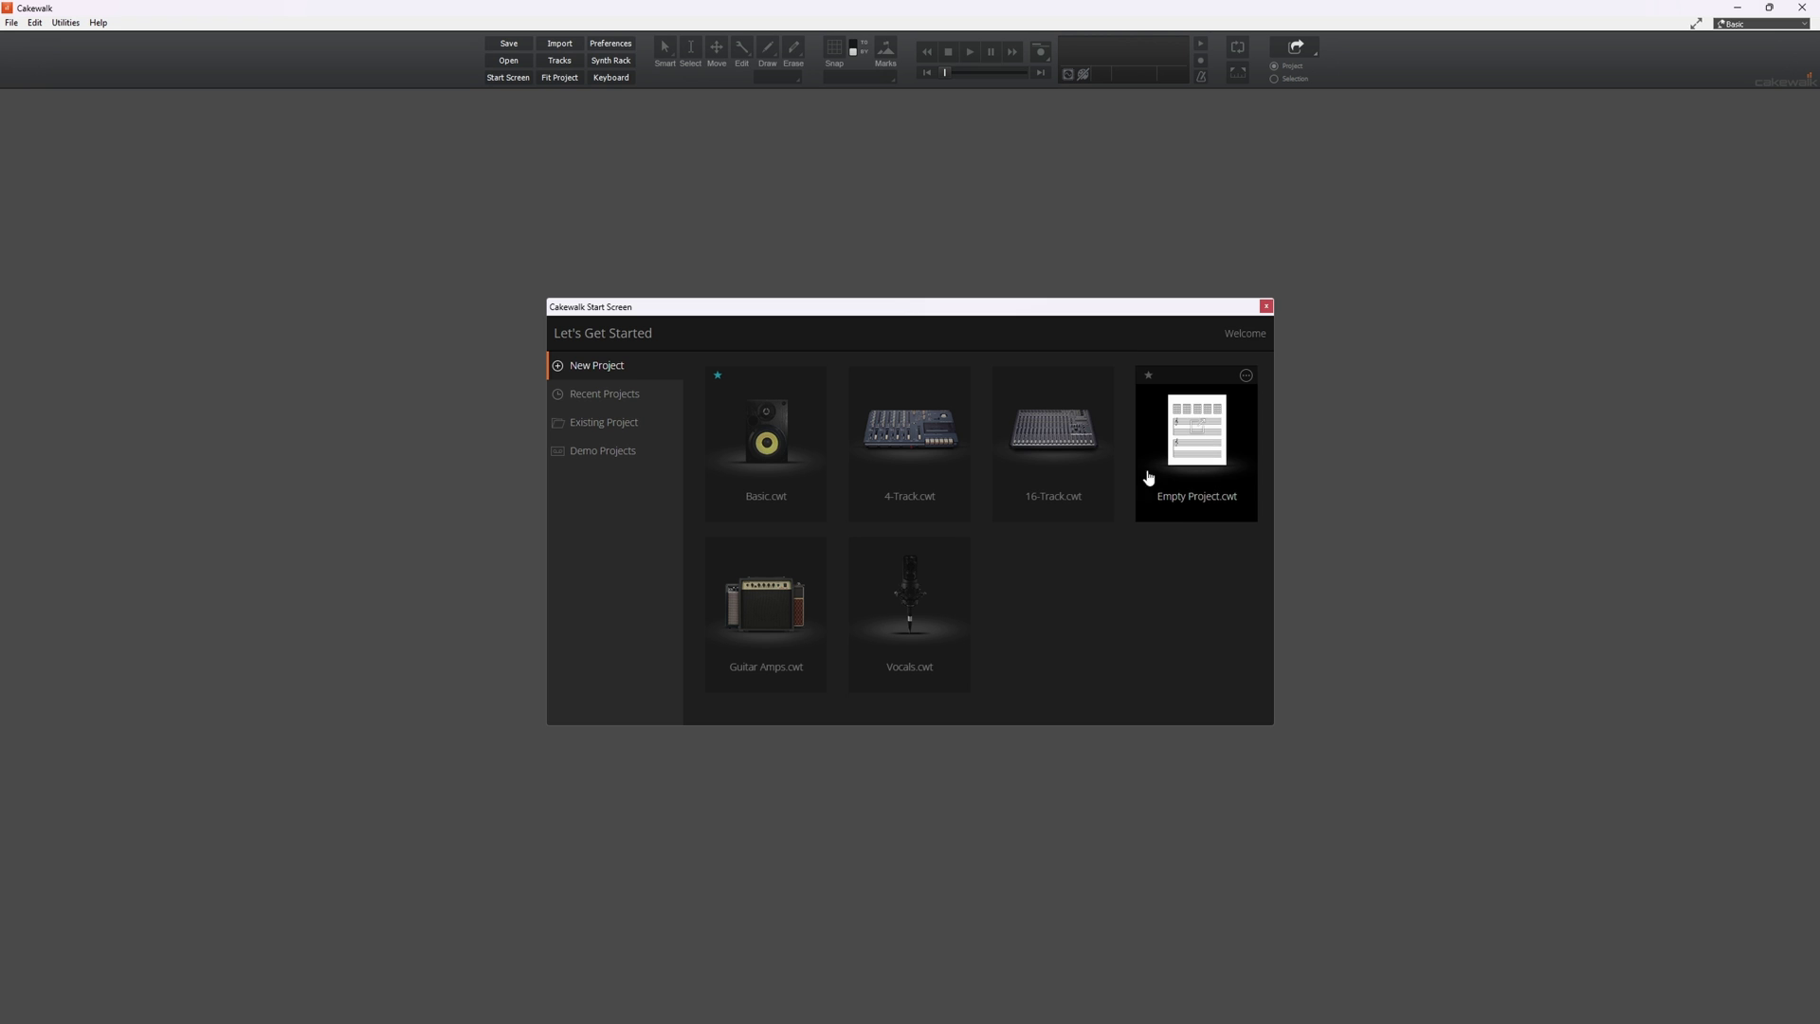
{"action": "left_click", "coordinate": [1042, 1010]}
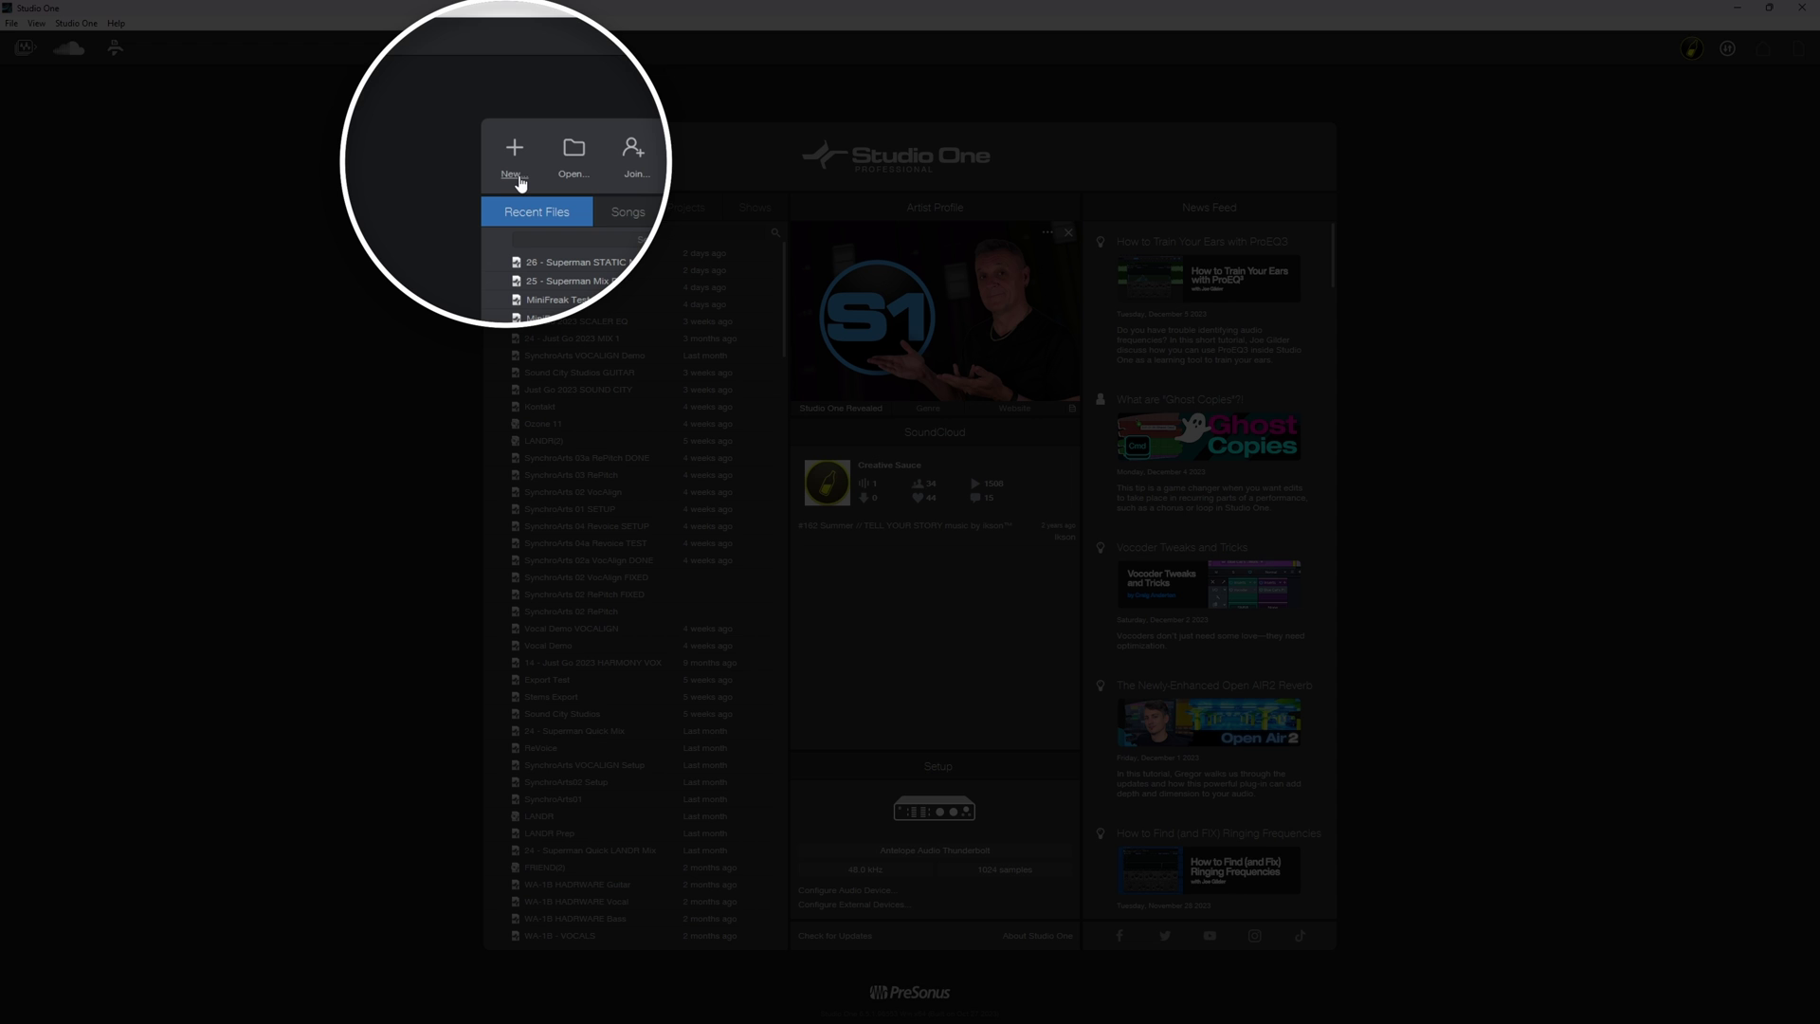
{"action": "left_click", "coordinate": [517, 176]}
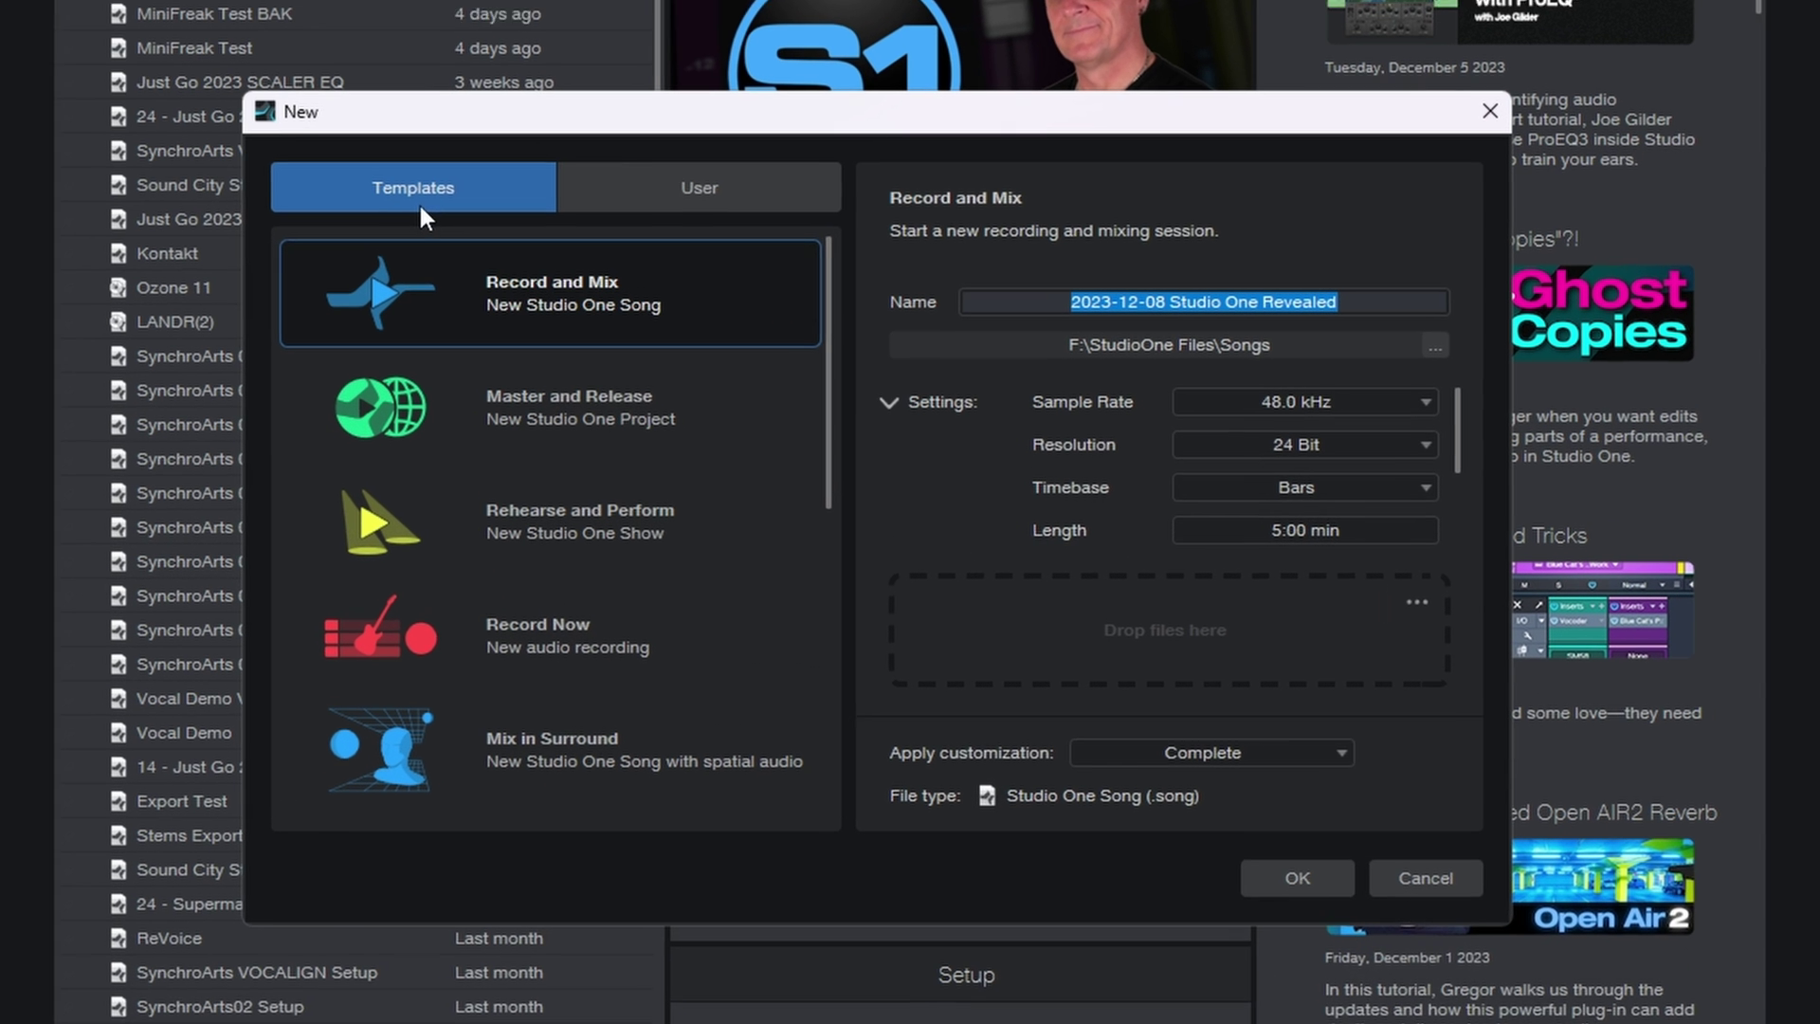
{"action": "left_click_drag", "start_coordinate": [827, 436], "coordinate": [862, 349]}
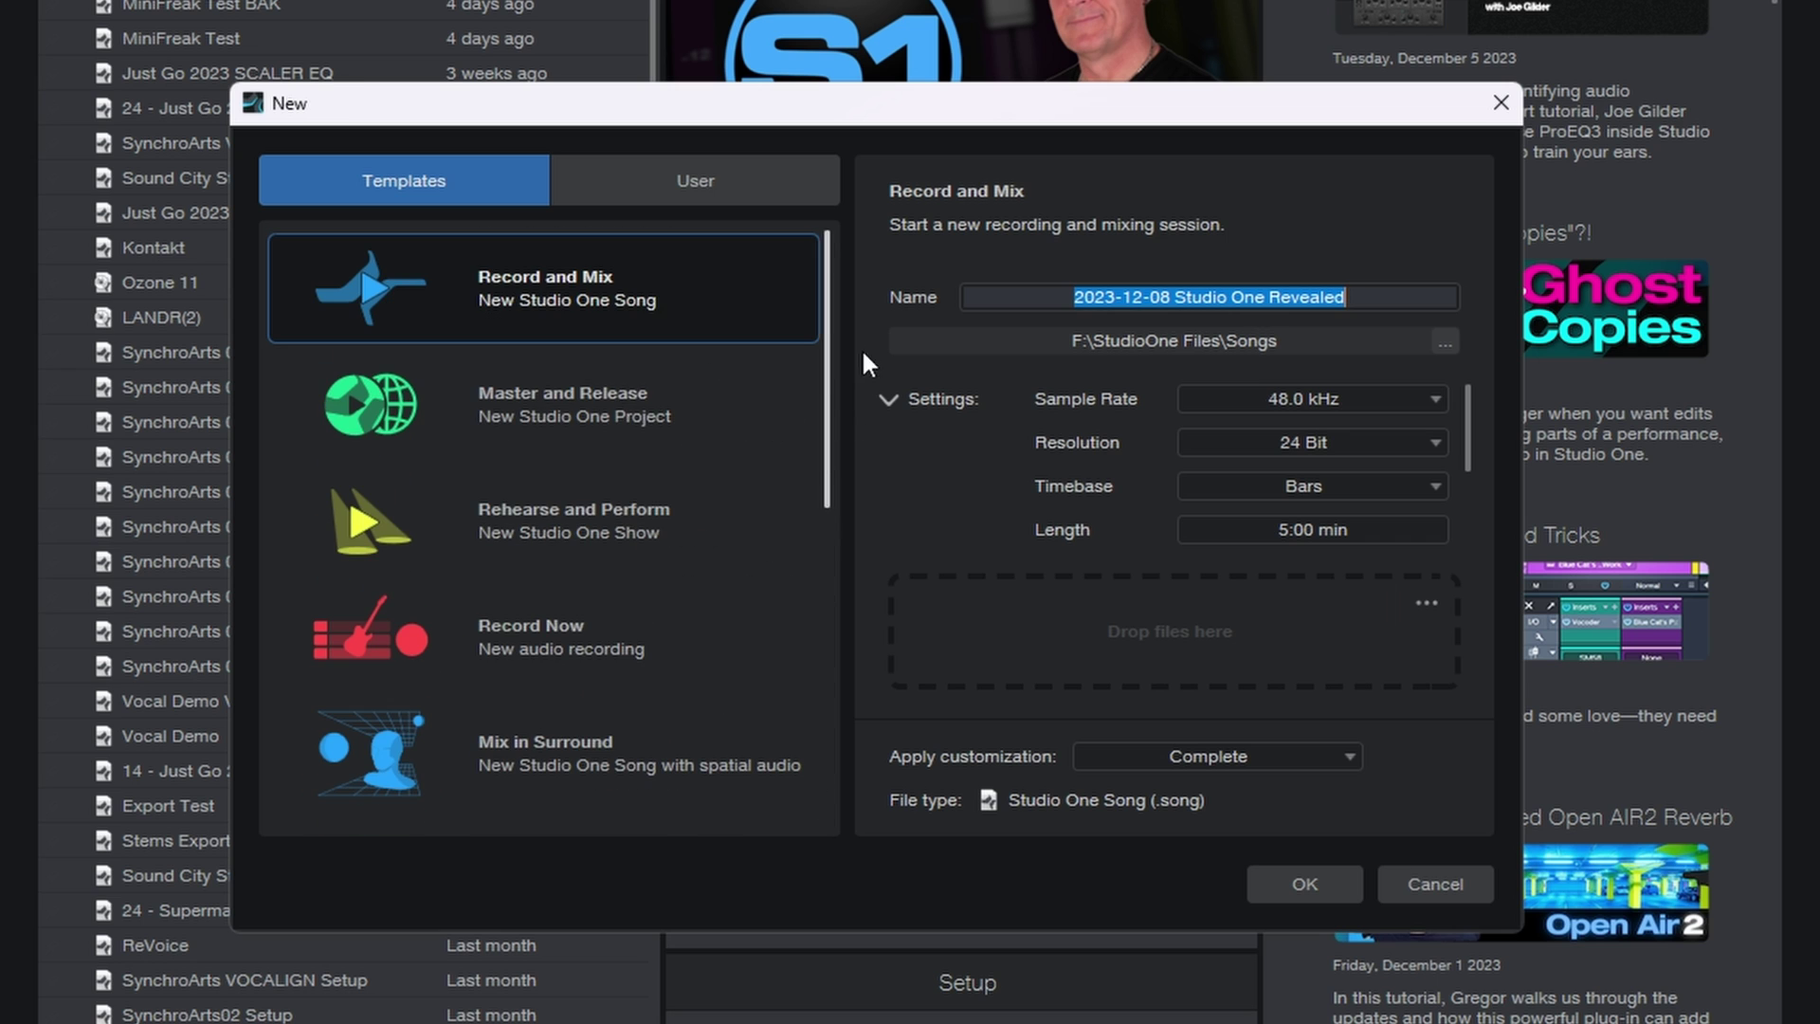
{"action": "left_click", "coordinate": [640, 172]}
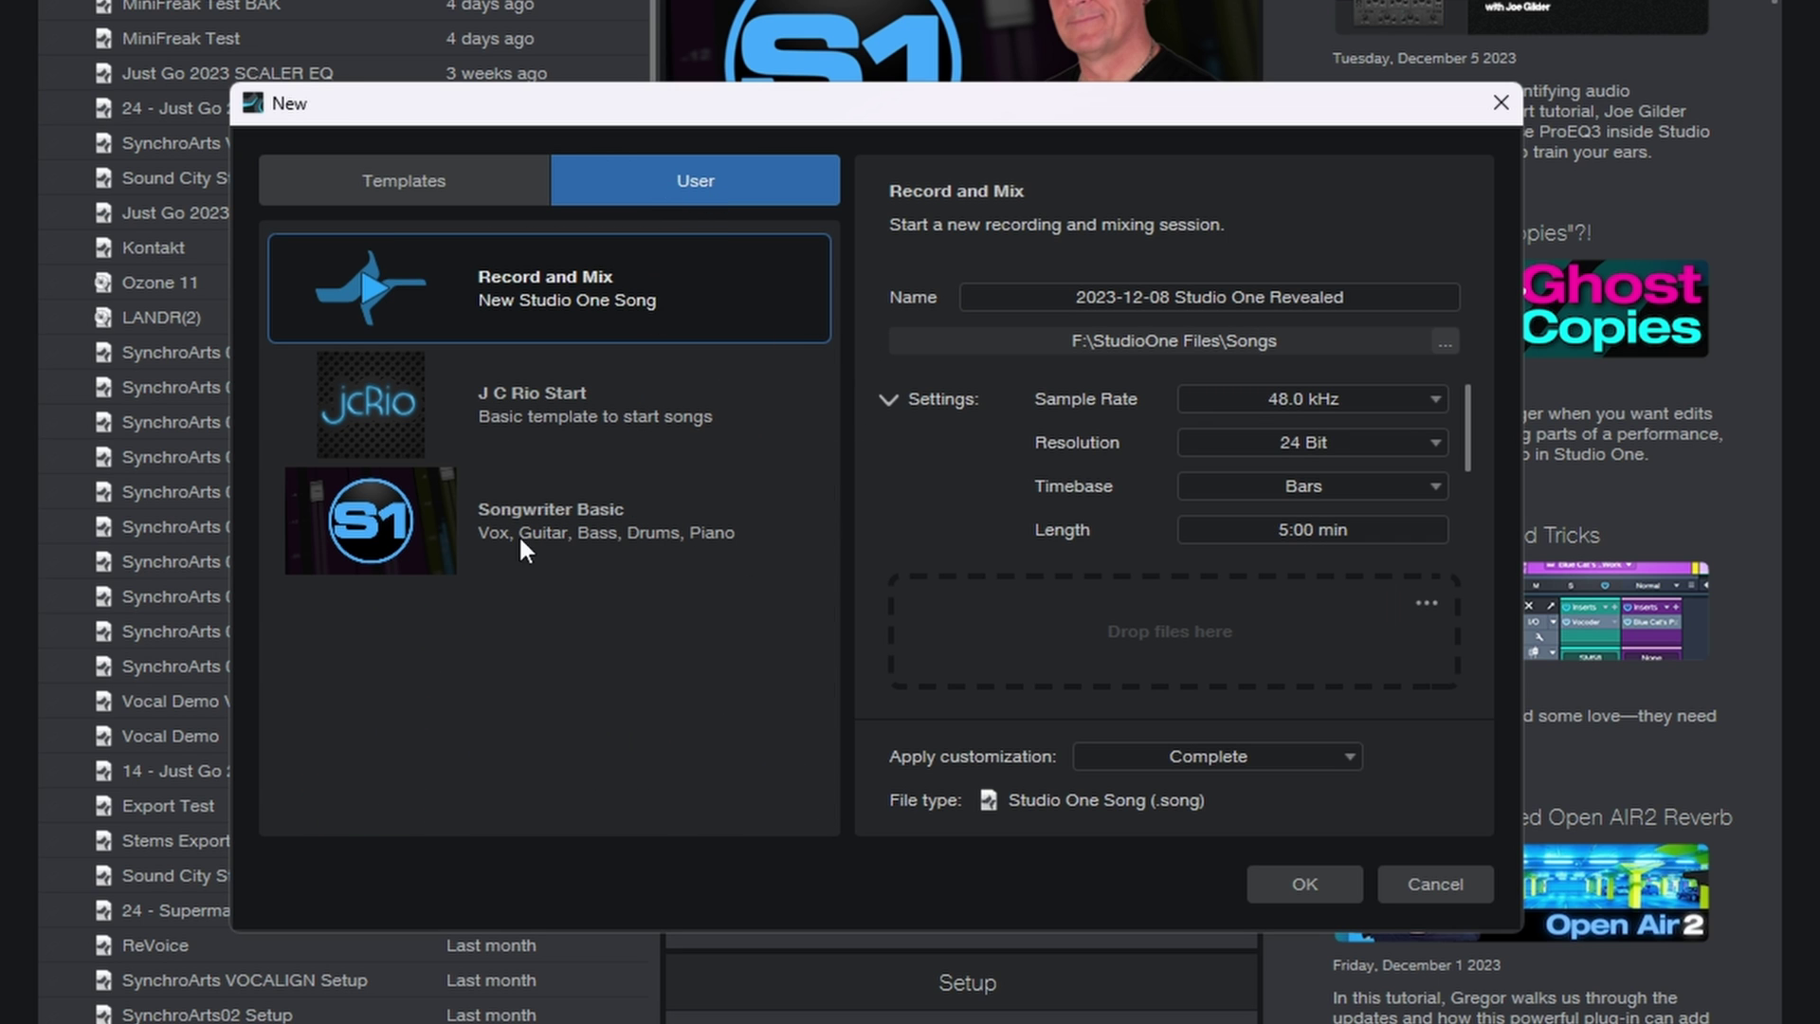
{"action": "left_click", "coordinate": [446, 178]}
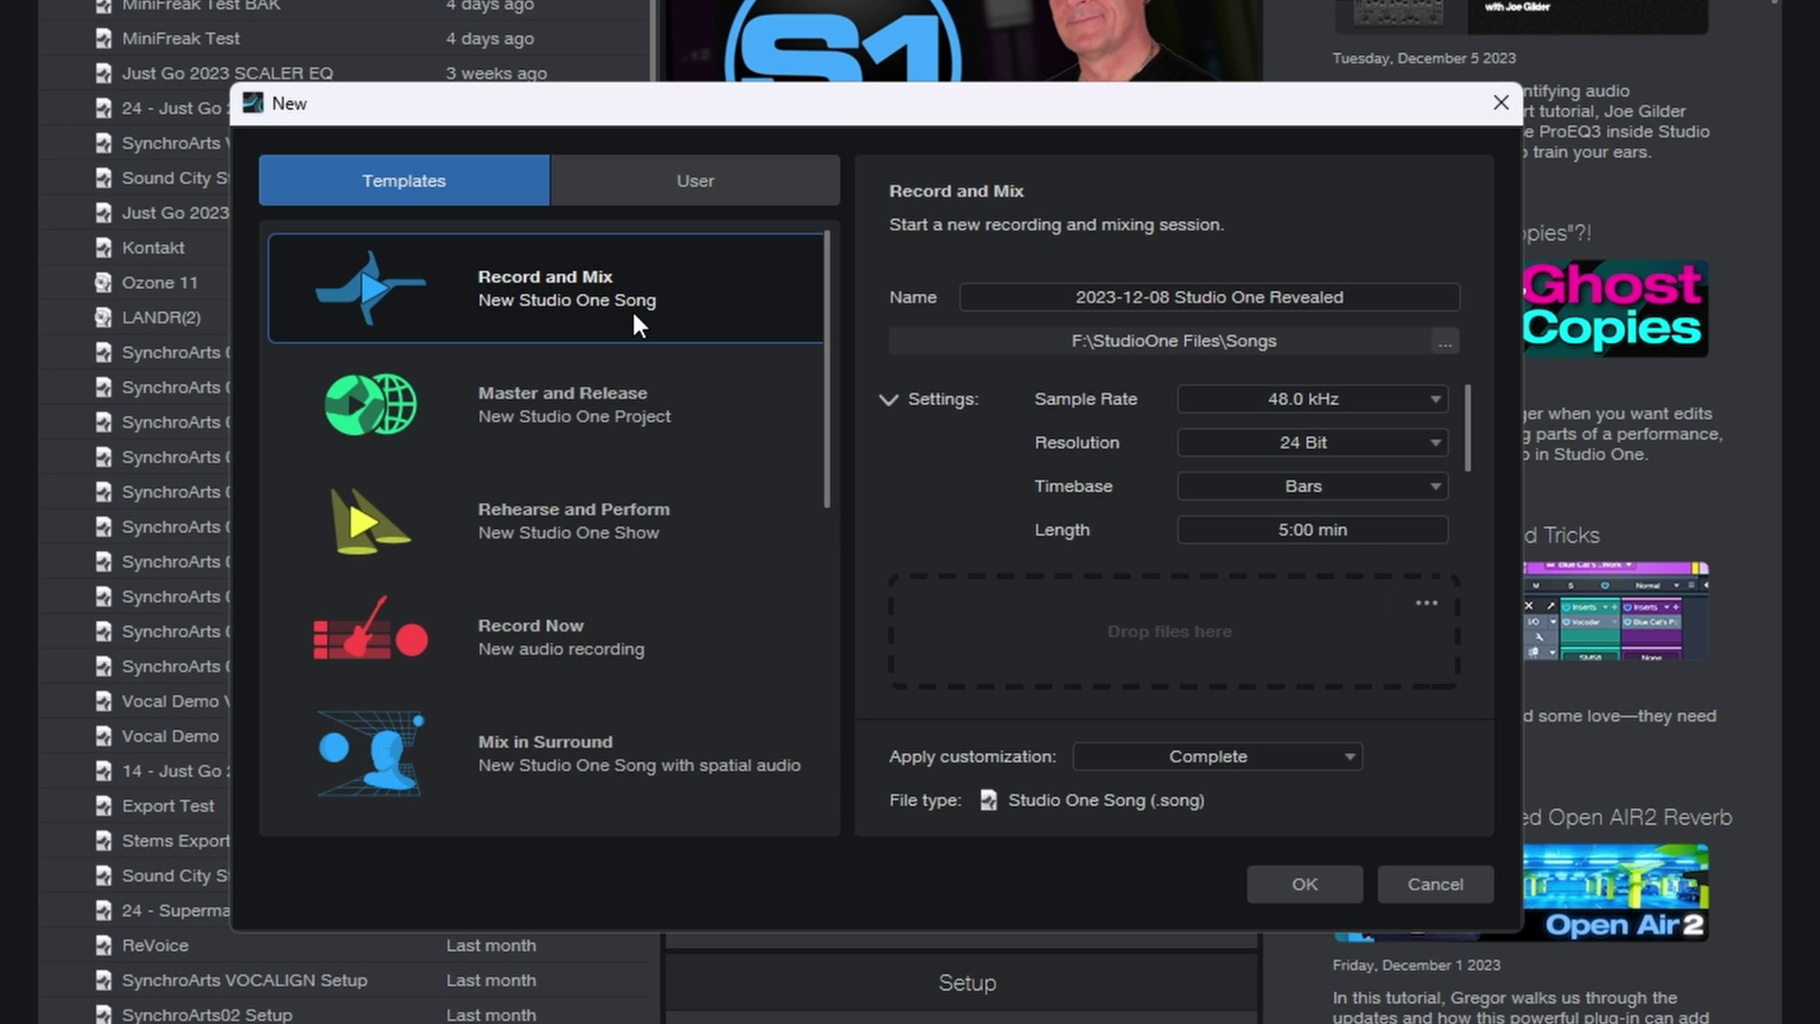
Name the new Record and Mix song "A Song" and create it.
{"action": "left_click", "coordinate": [1208, 292]}
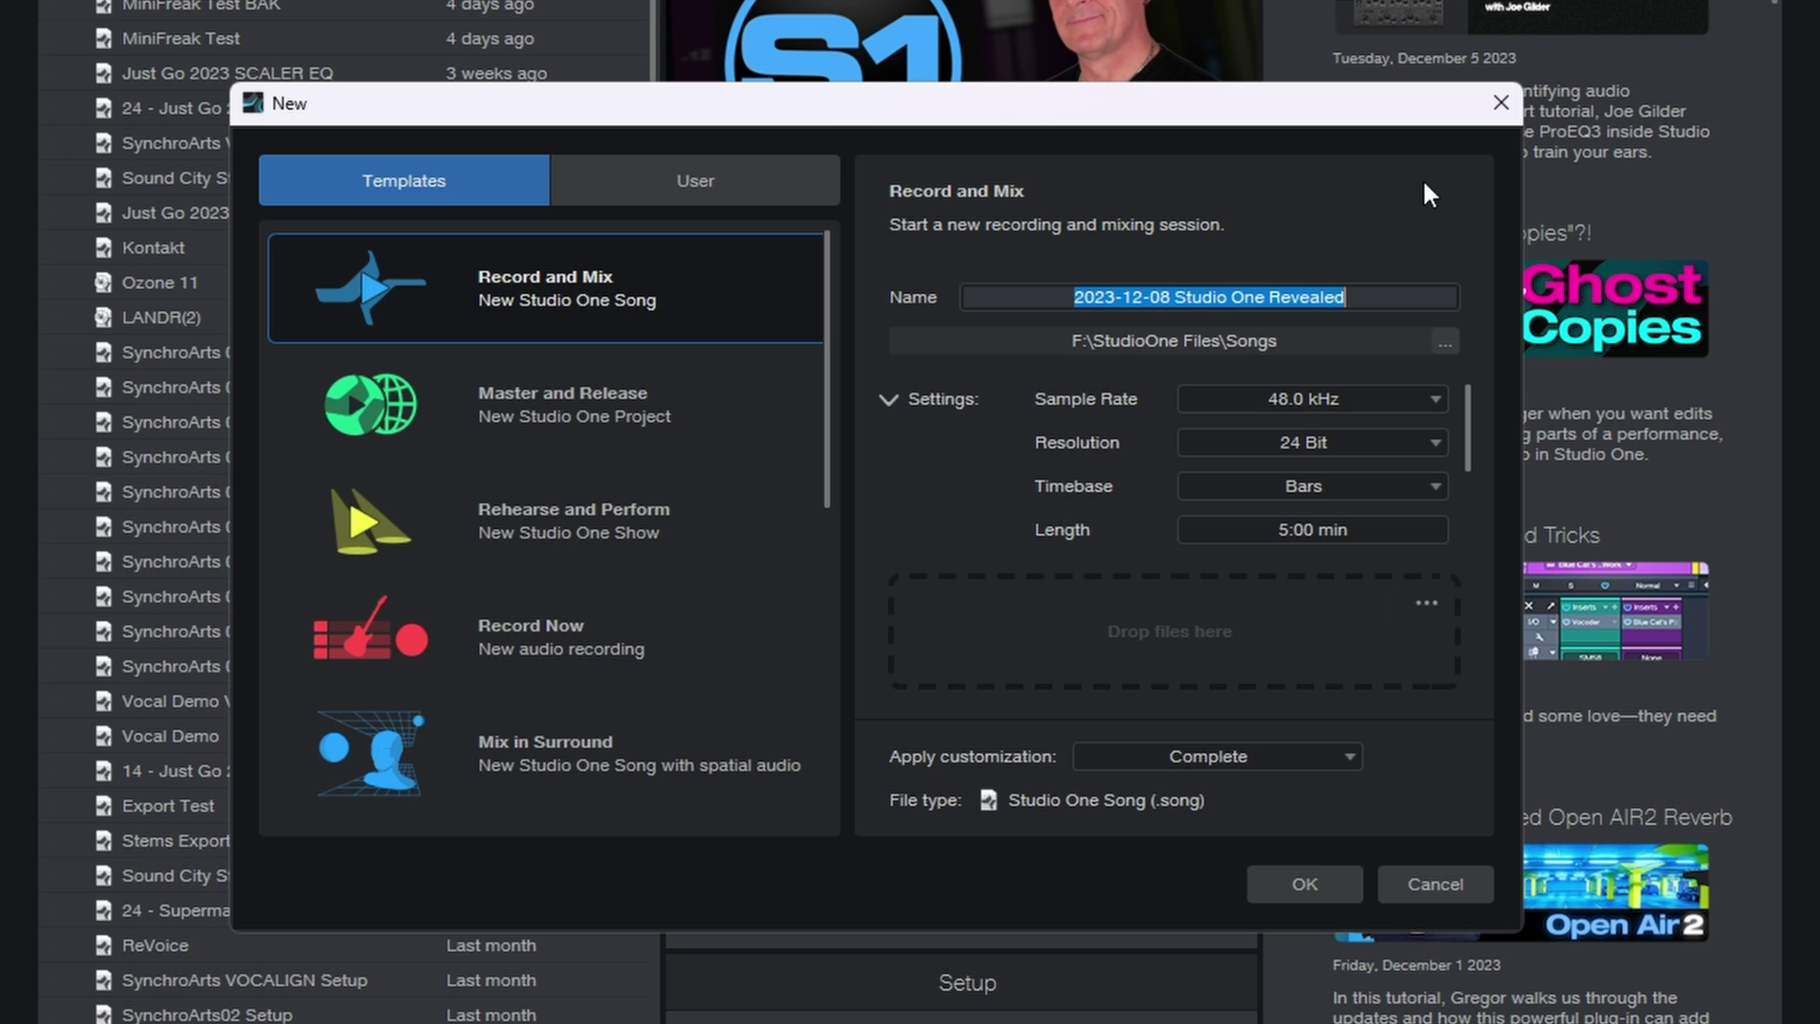
{"action": "type", "text": "A Song"}
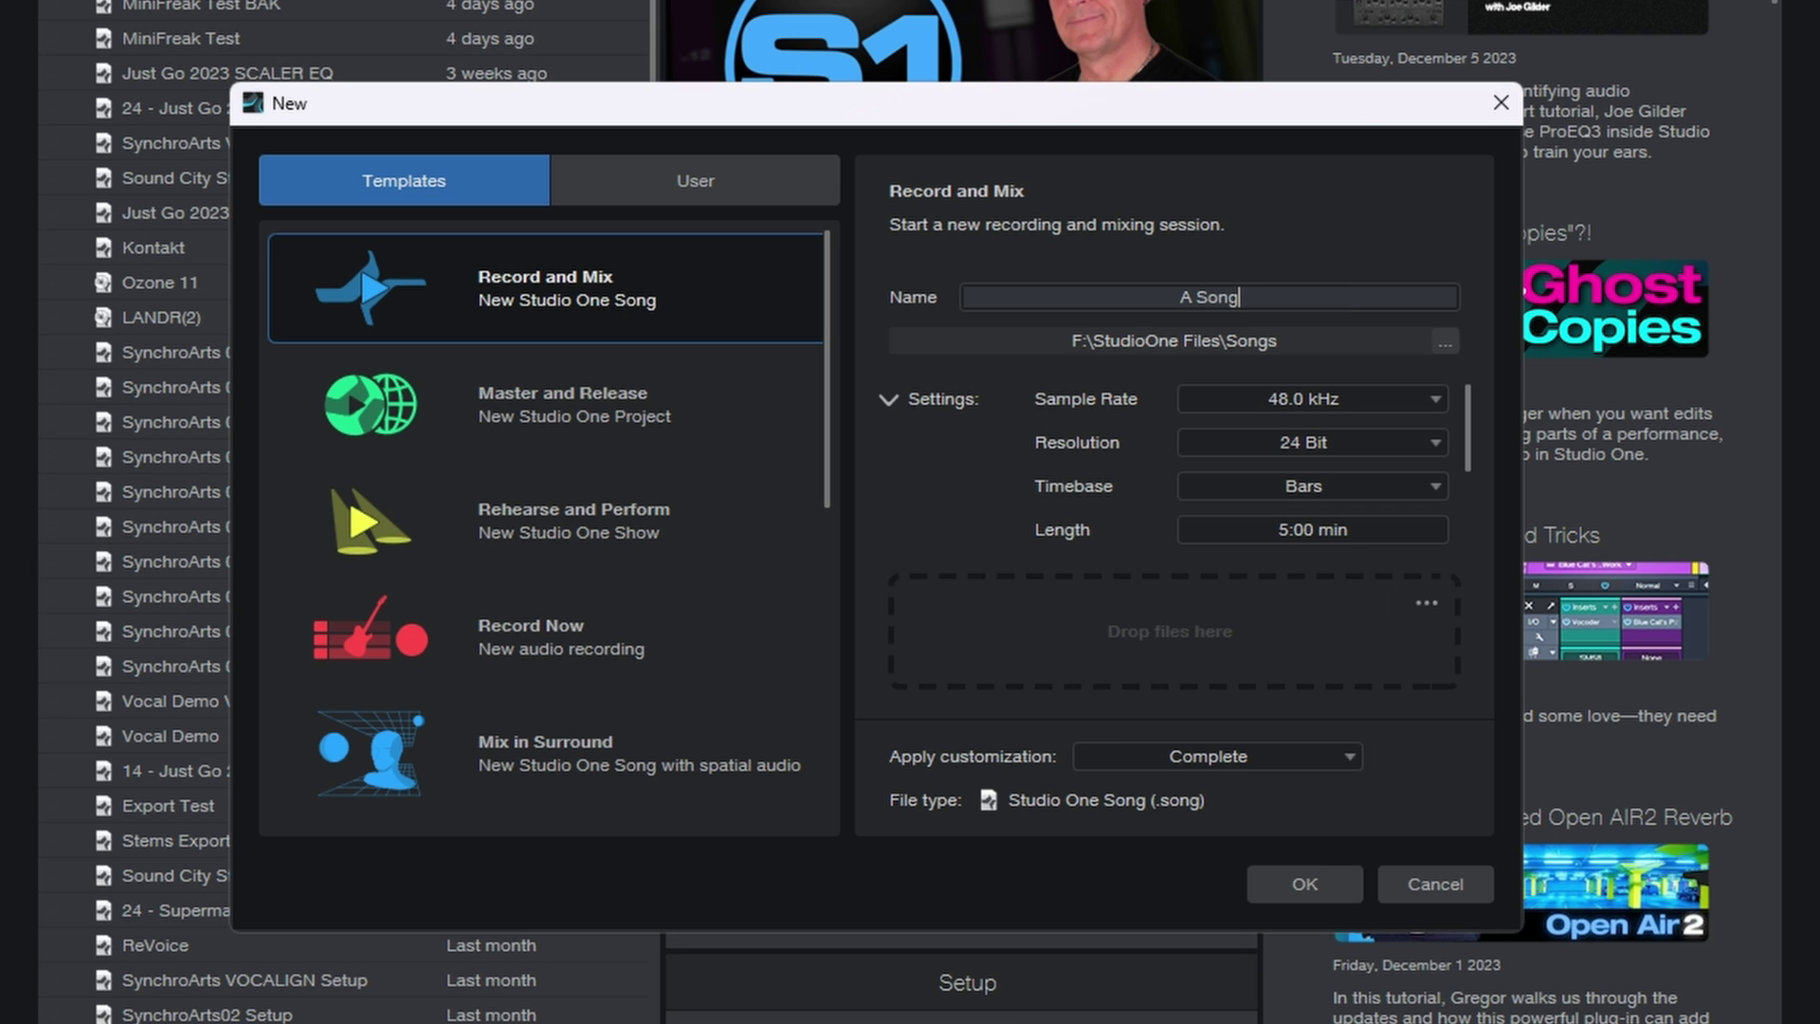
{"action": "left_click", "coordinate": [1328, 224]}
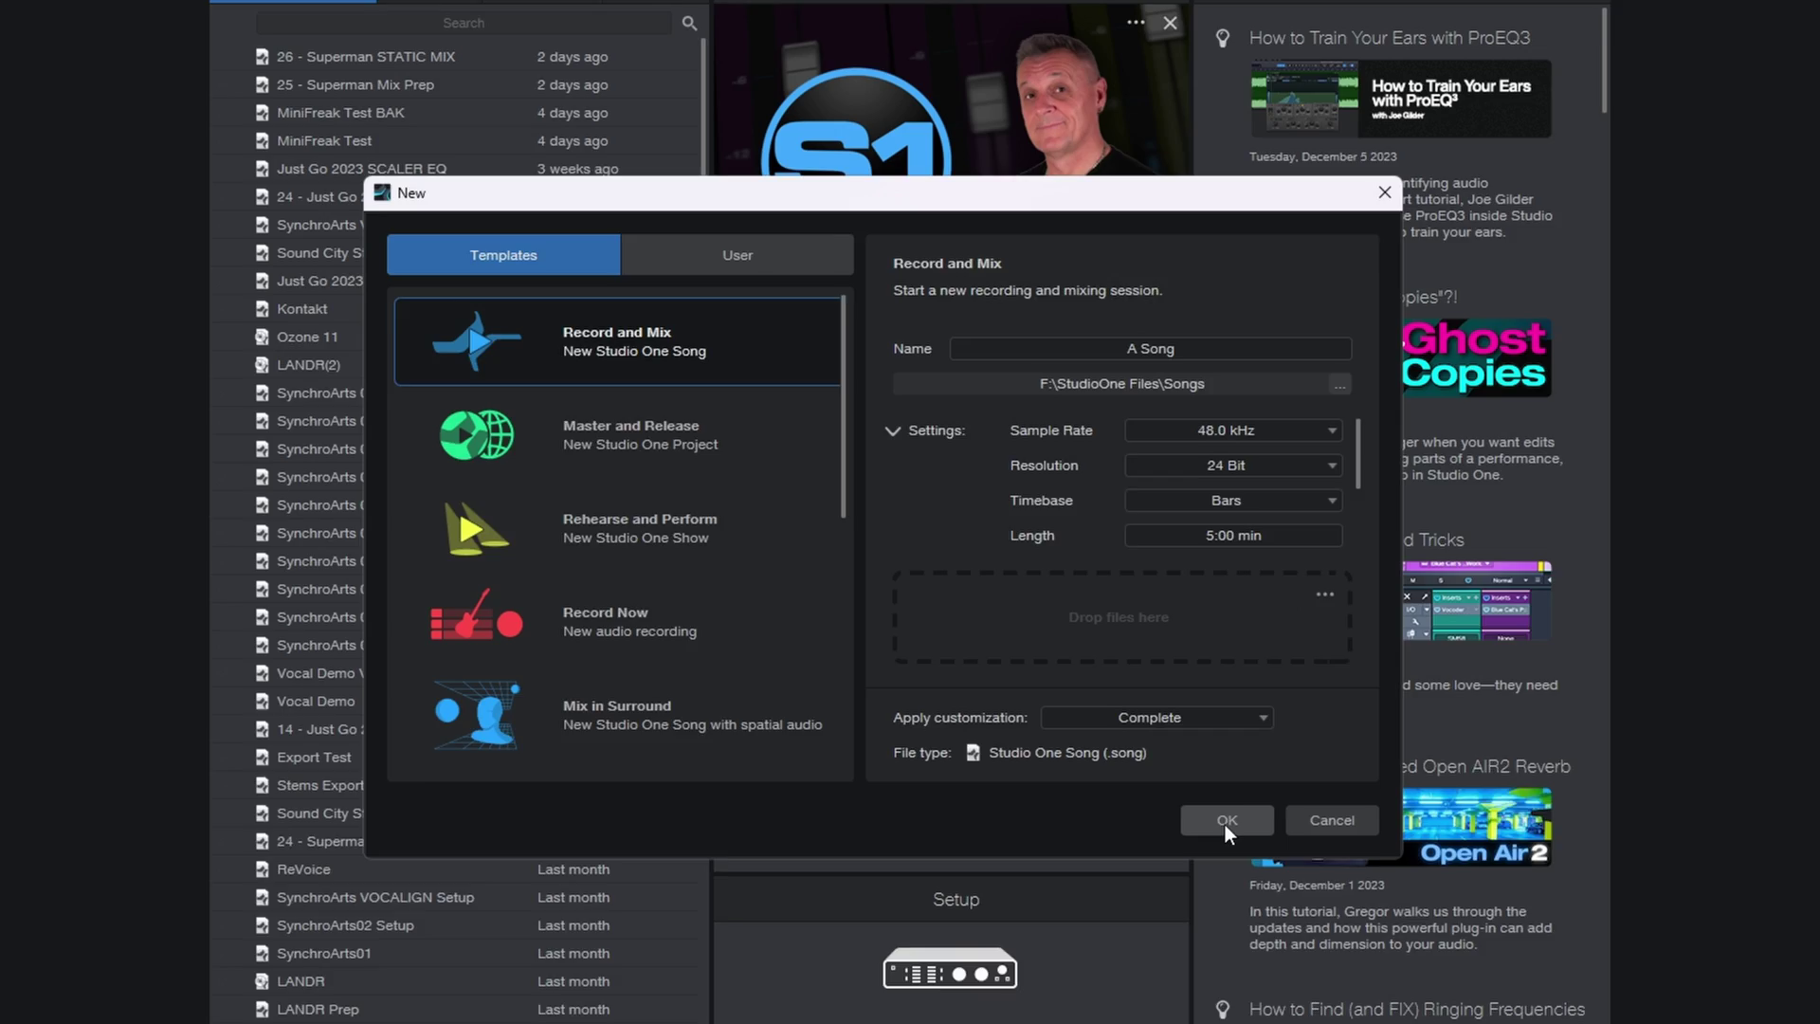
{"action": "left_click", "coordinate": [1305, 883]}
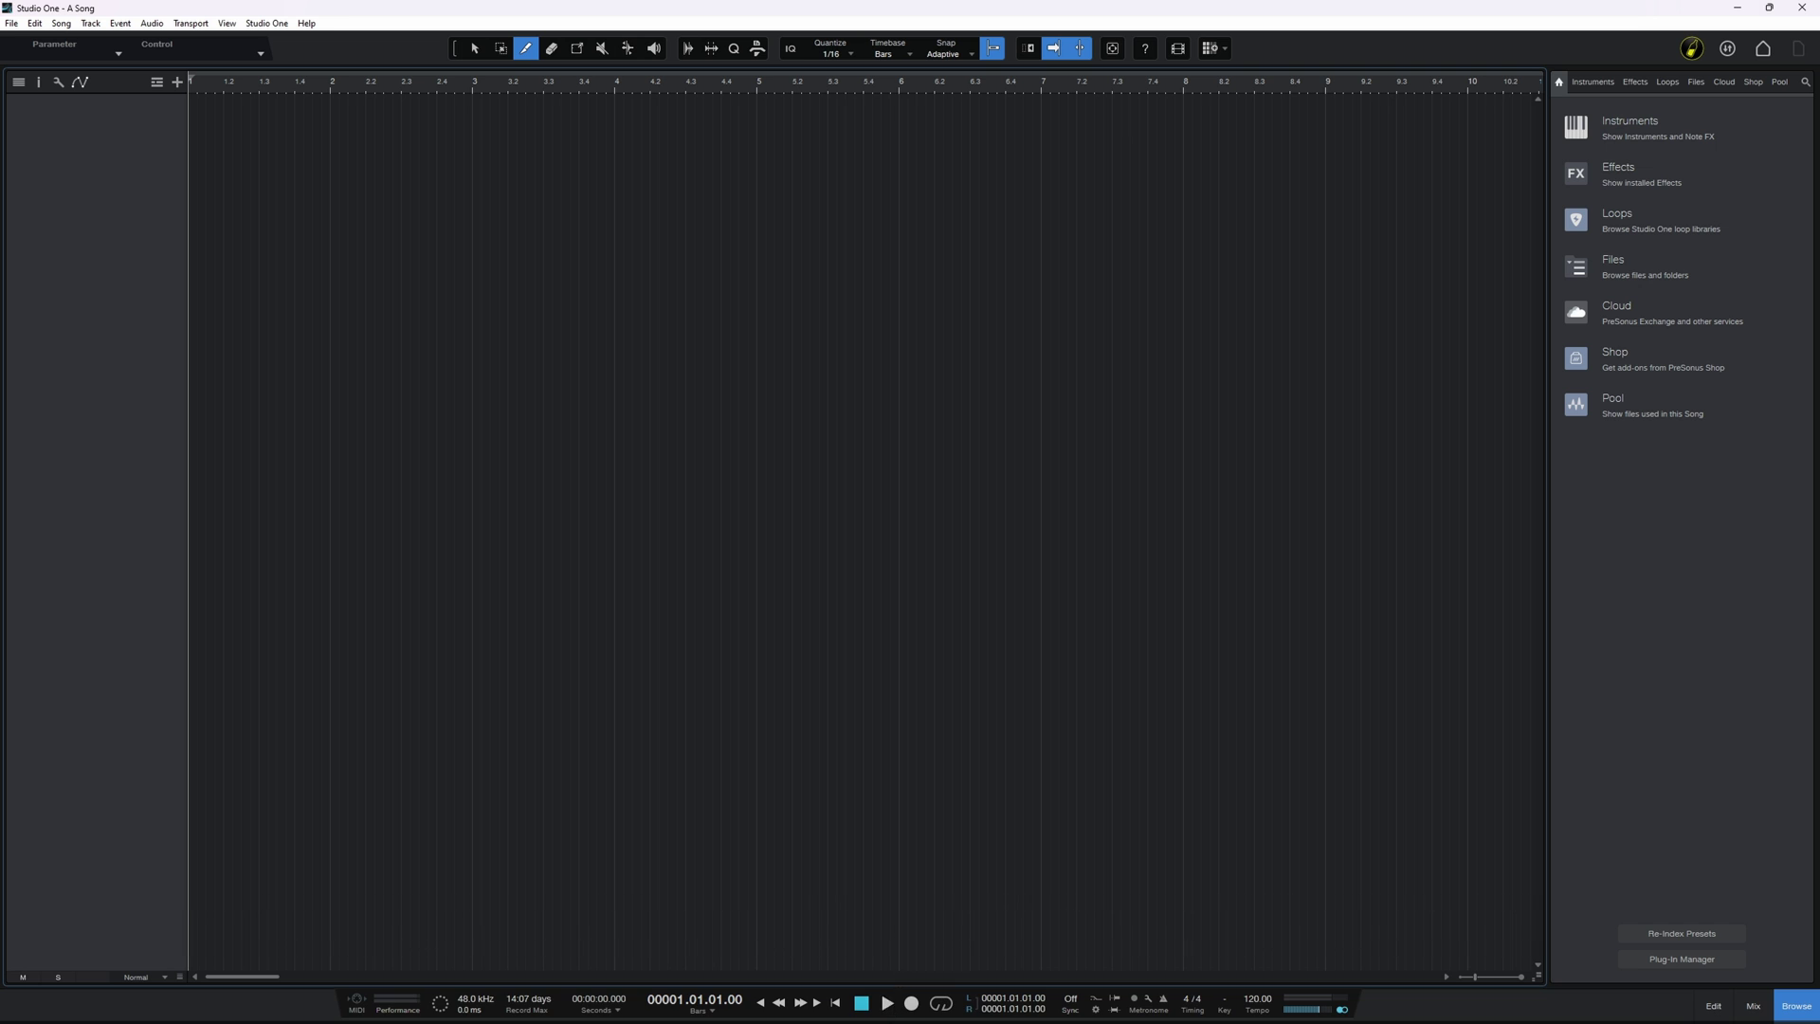
Switch to File Explorer, inspect the contents of the A Song folder inside Songs, and return to the Songs folder.
{"action": "mouse_move", "coordinate": [768, 1006]}
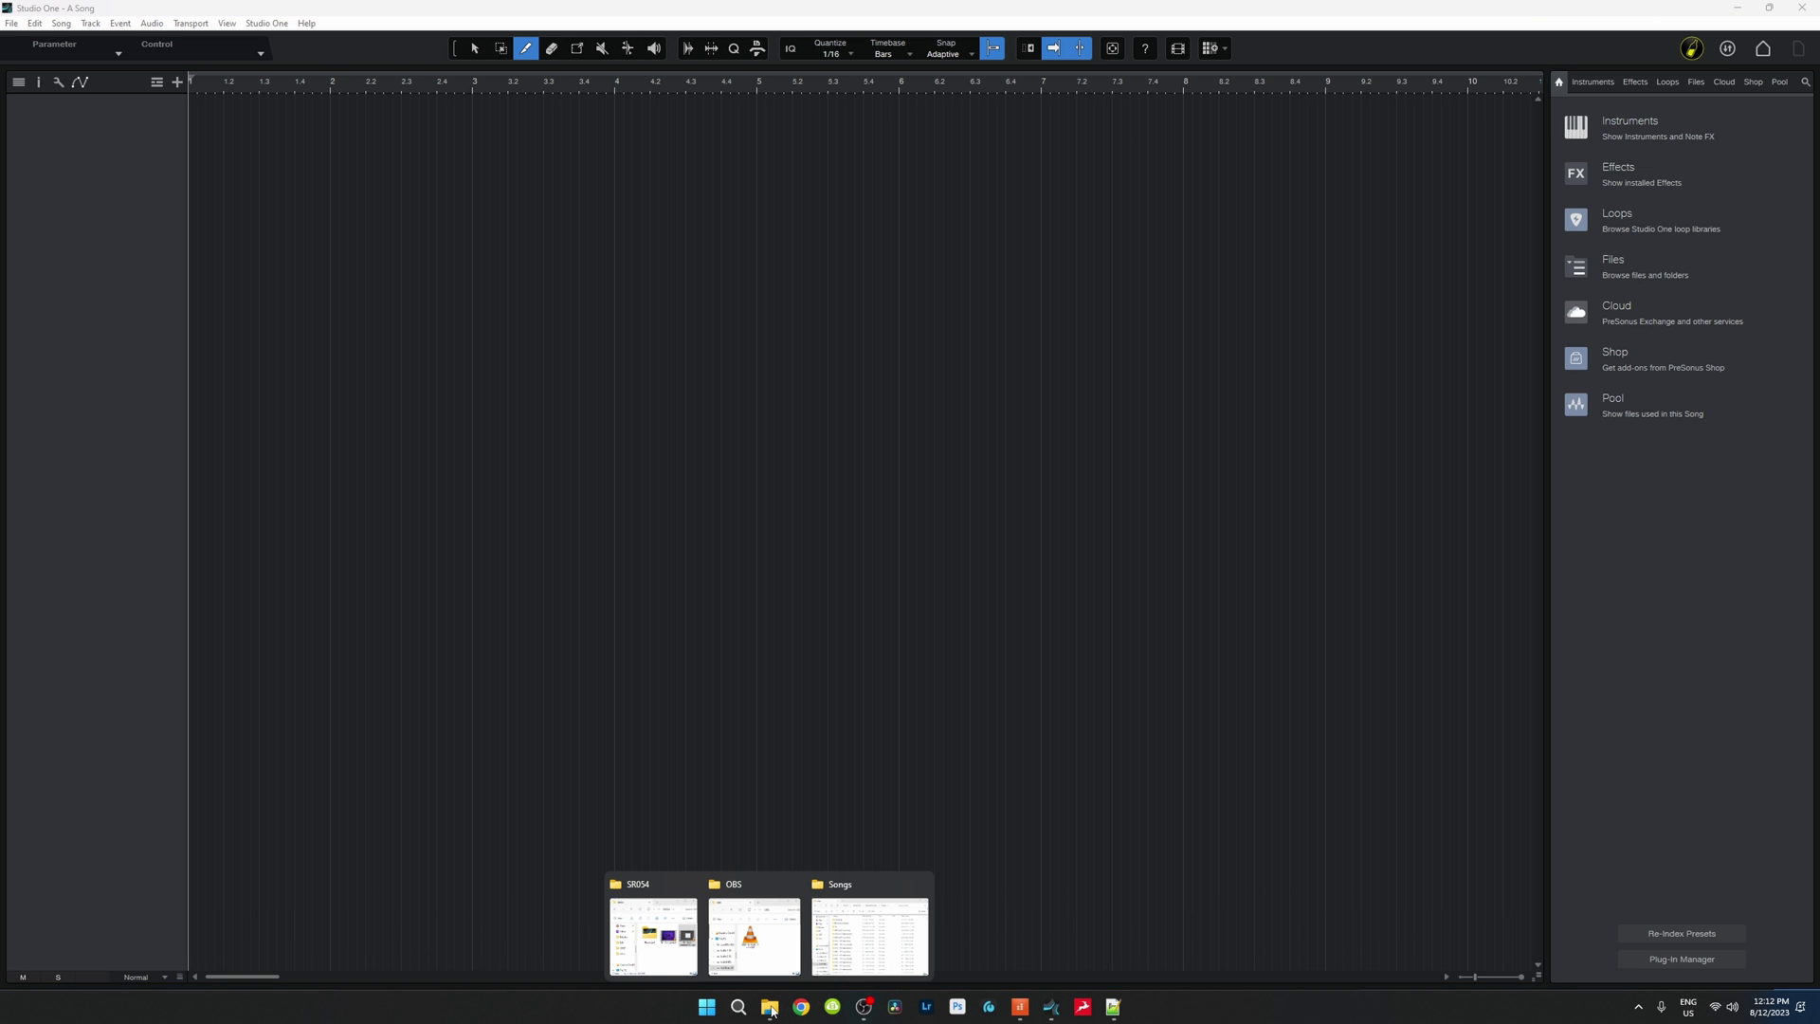
{"action": "left_click", "coordinate": [845, 945]}
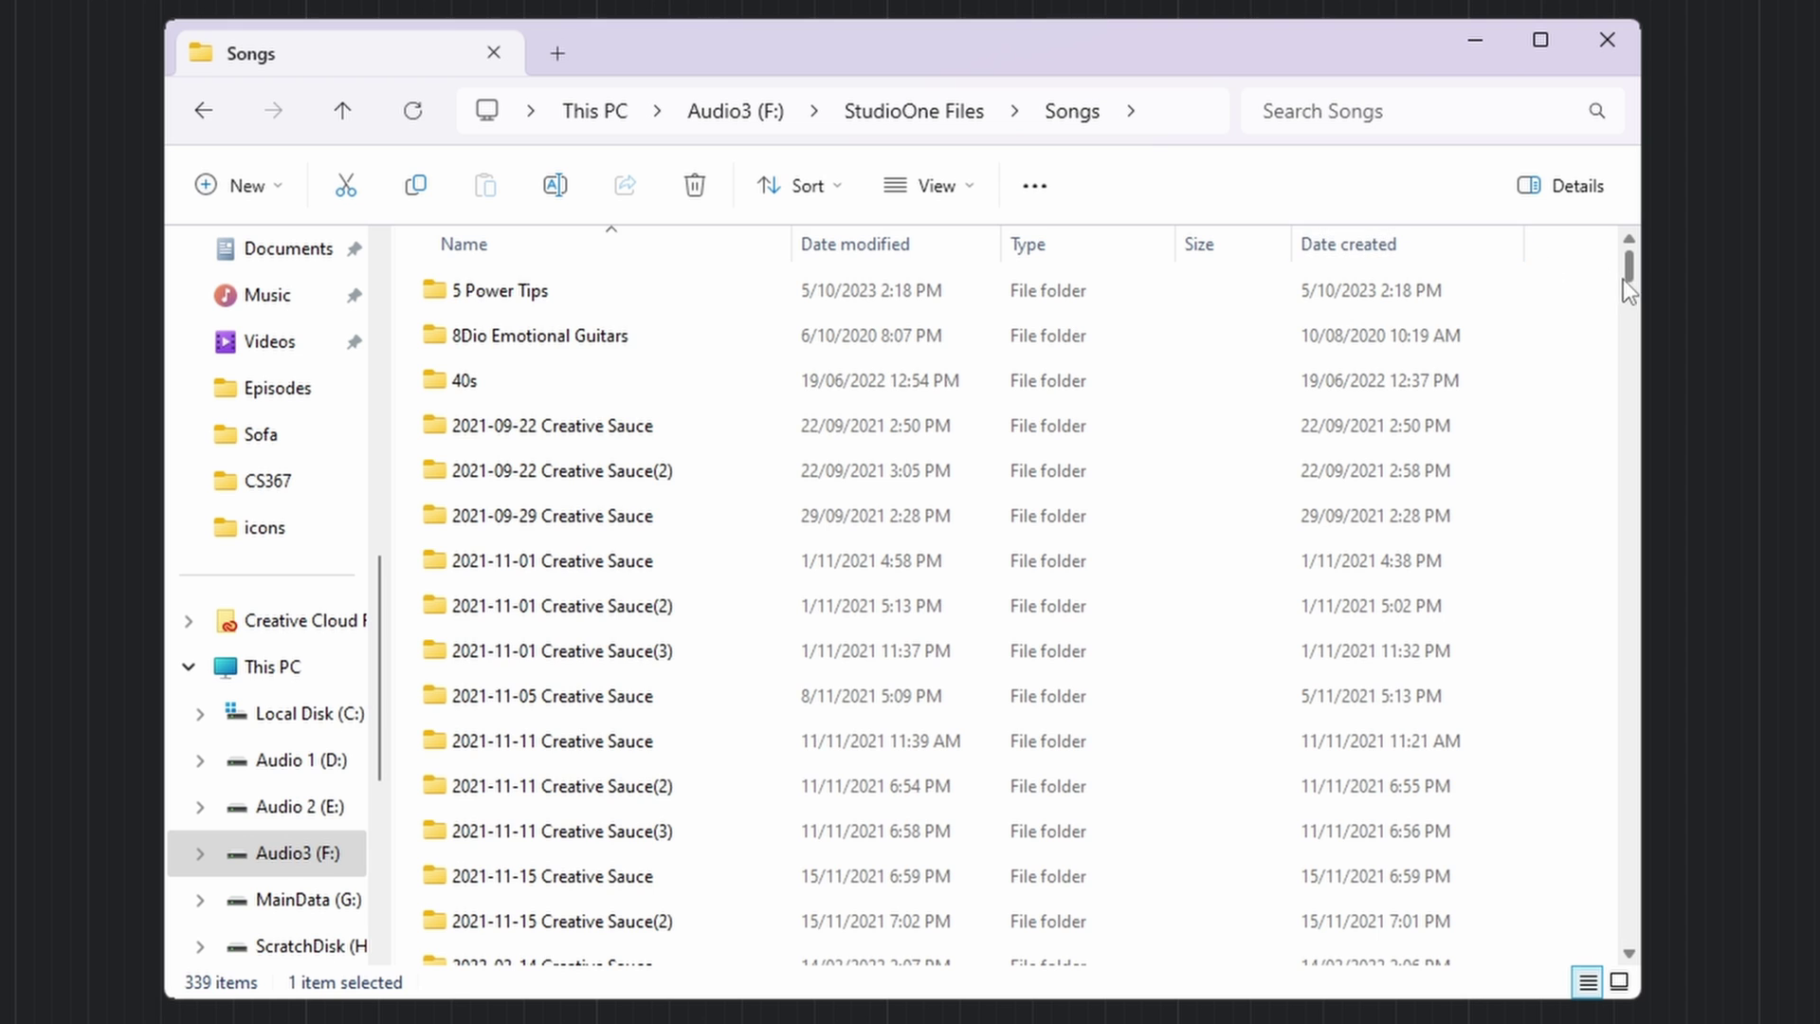
{"action": "left_click_drag", "start_coordinate": [1631, 272], "coordinate": [1643, 957]}
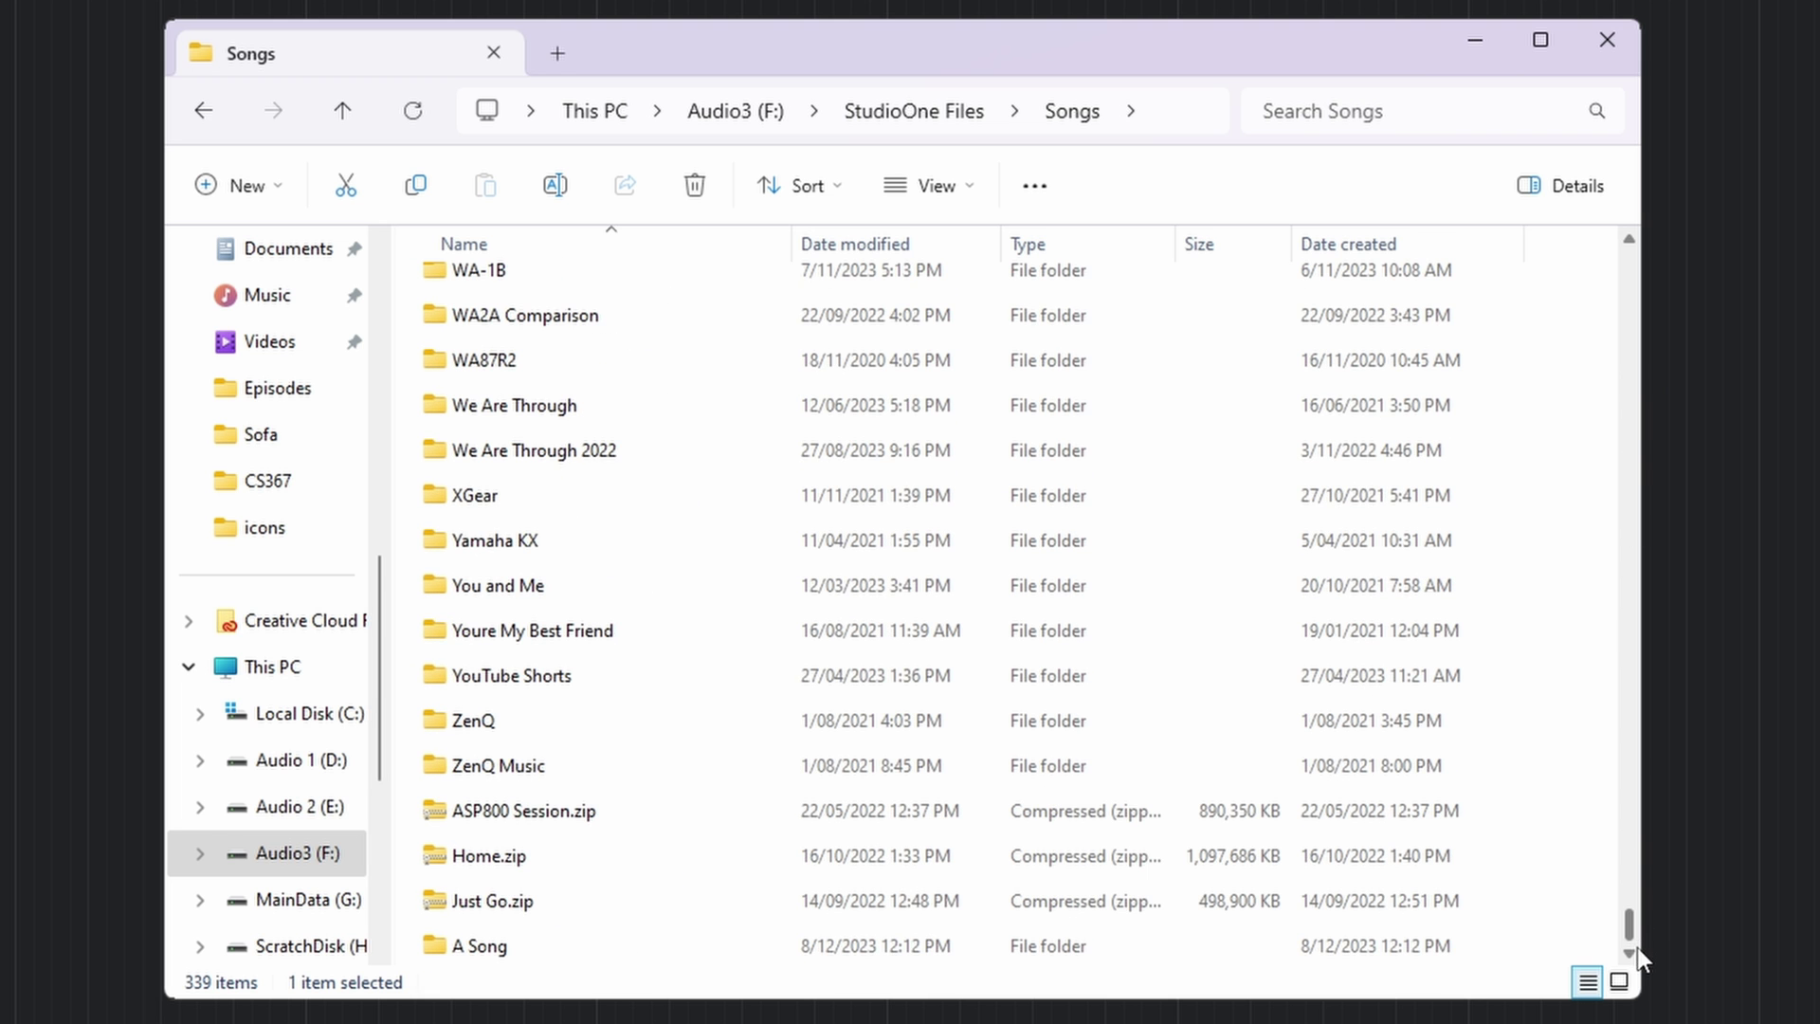
{"action": "double_click", "coordinate": [486, 947]}
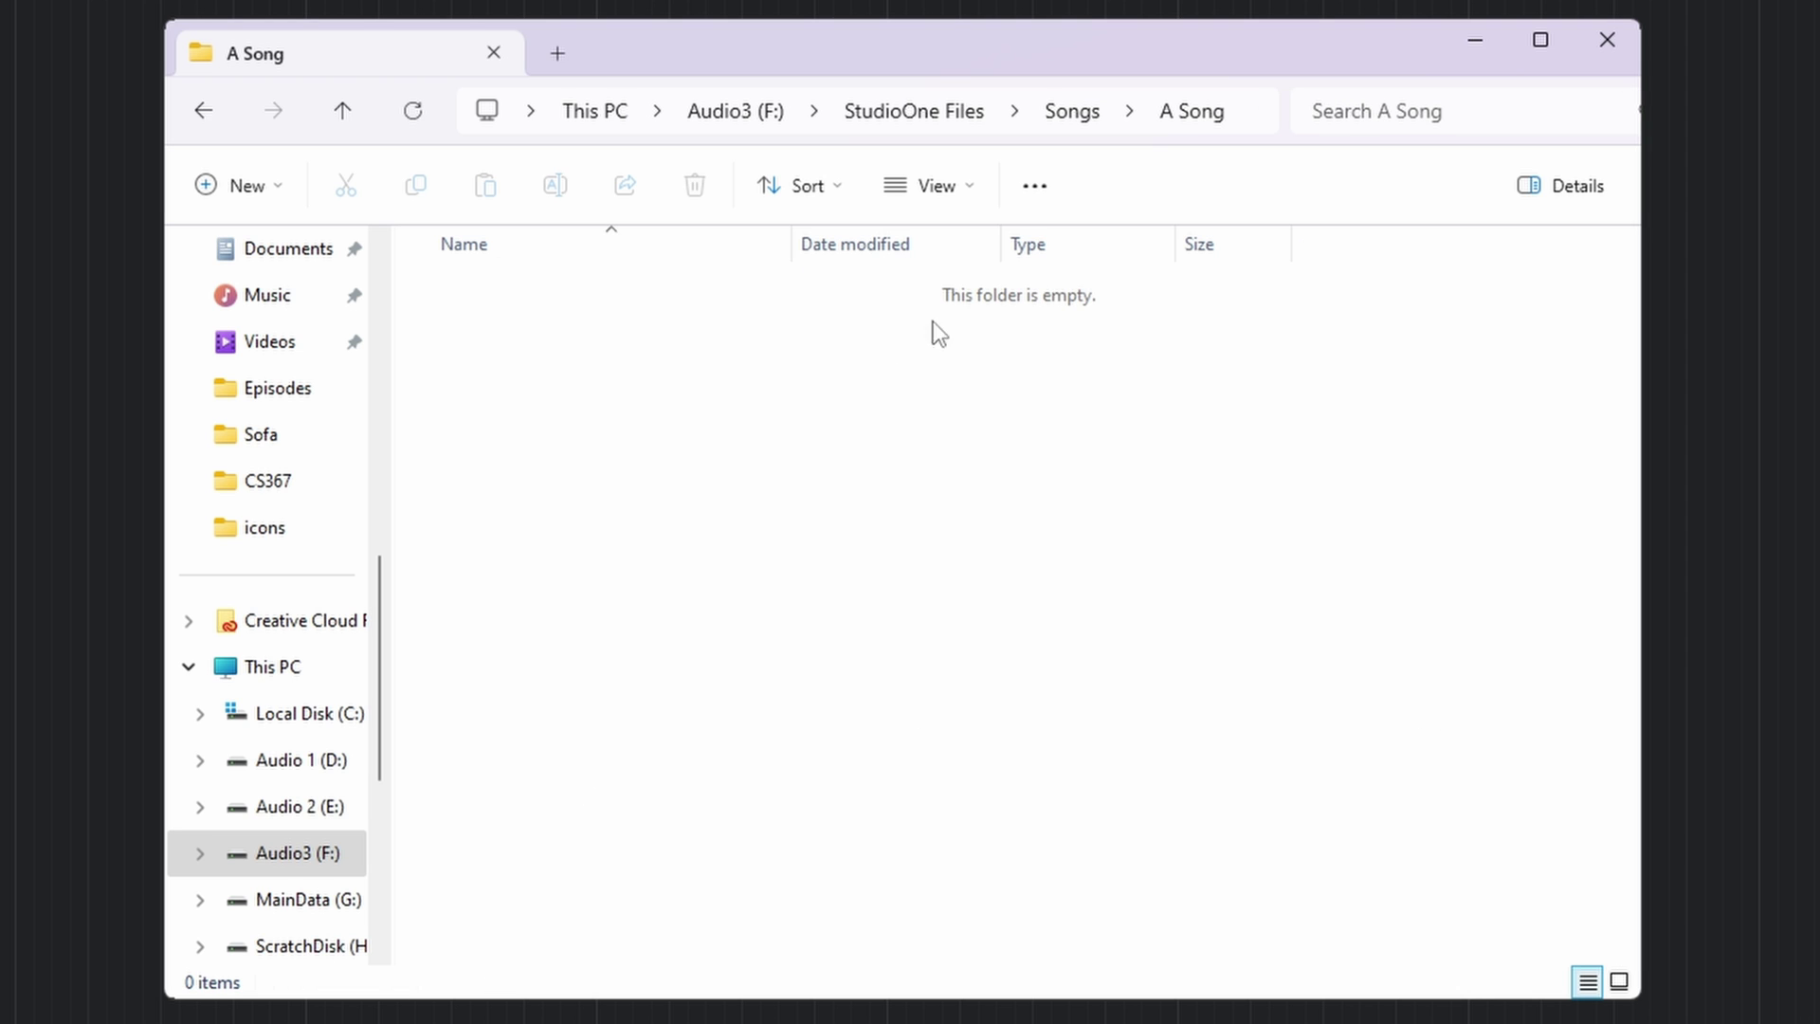
{"action": "left_click", "coordinate": [344, 111]}
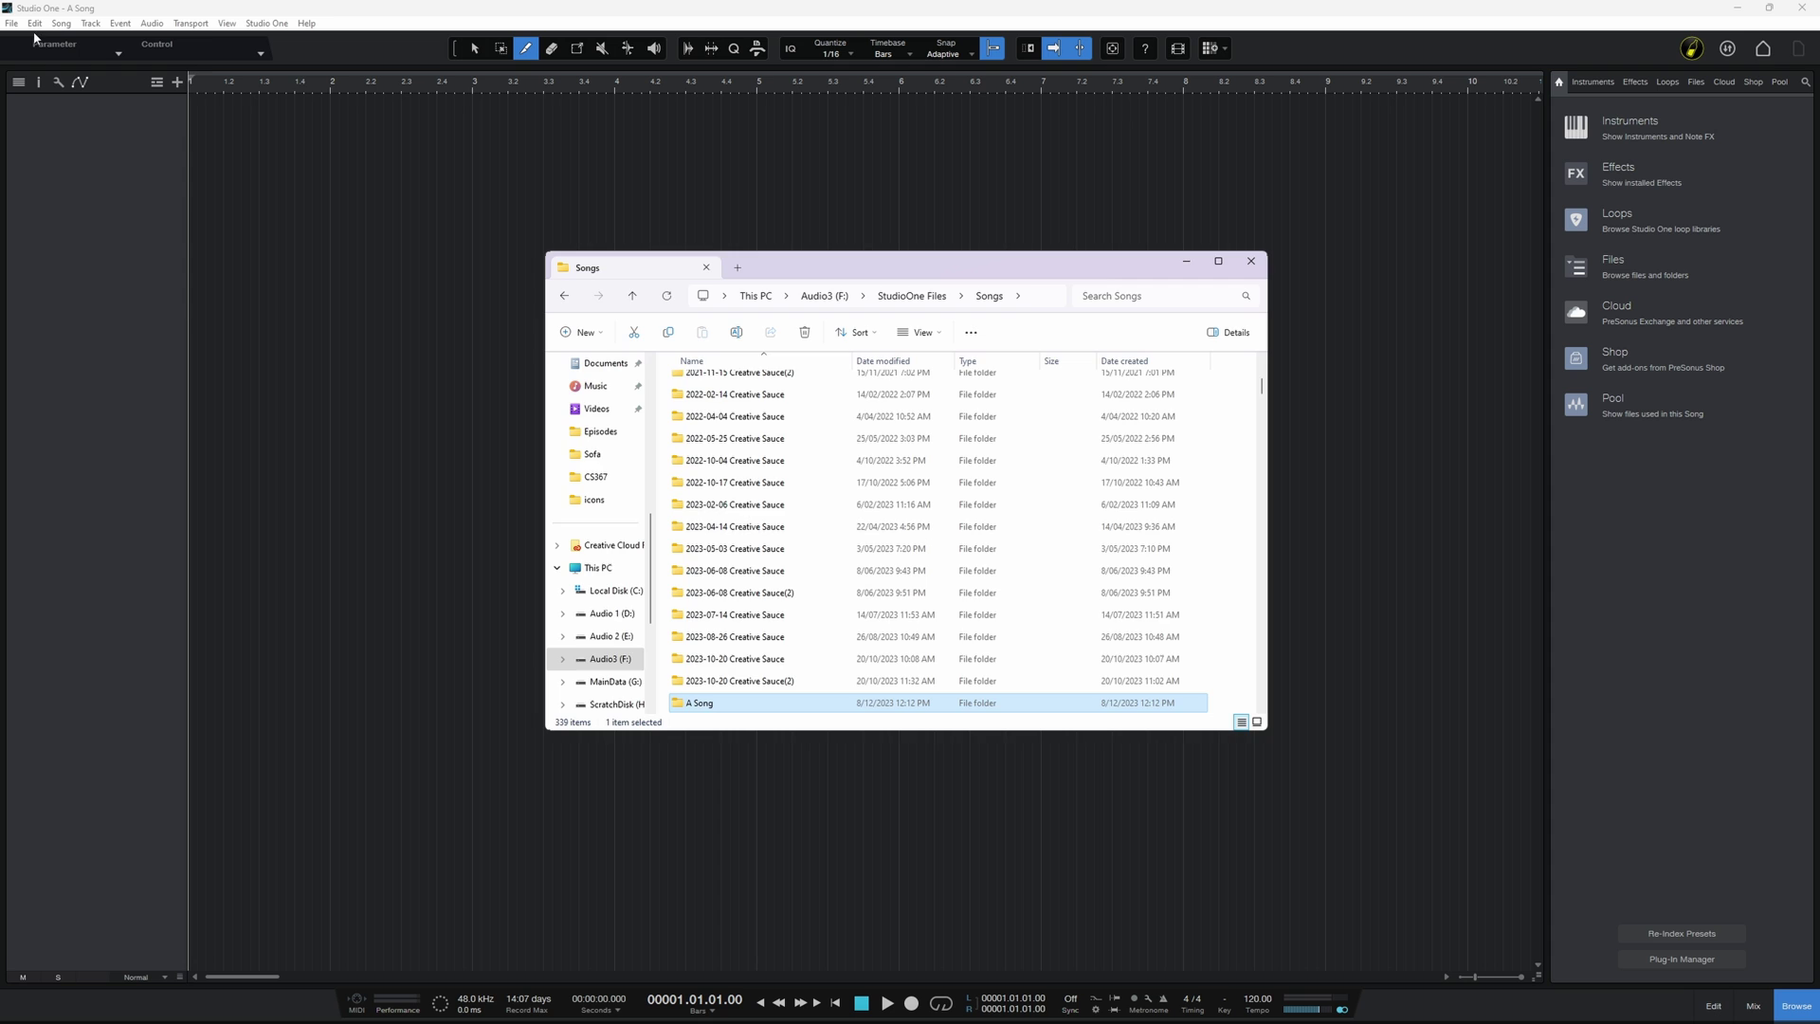
Close the new song in Studio One without saving it.
{"action": "left_click", "coordinate": [12, 23]}
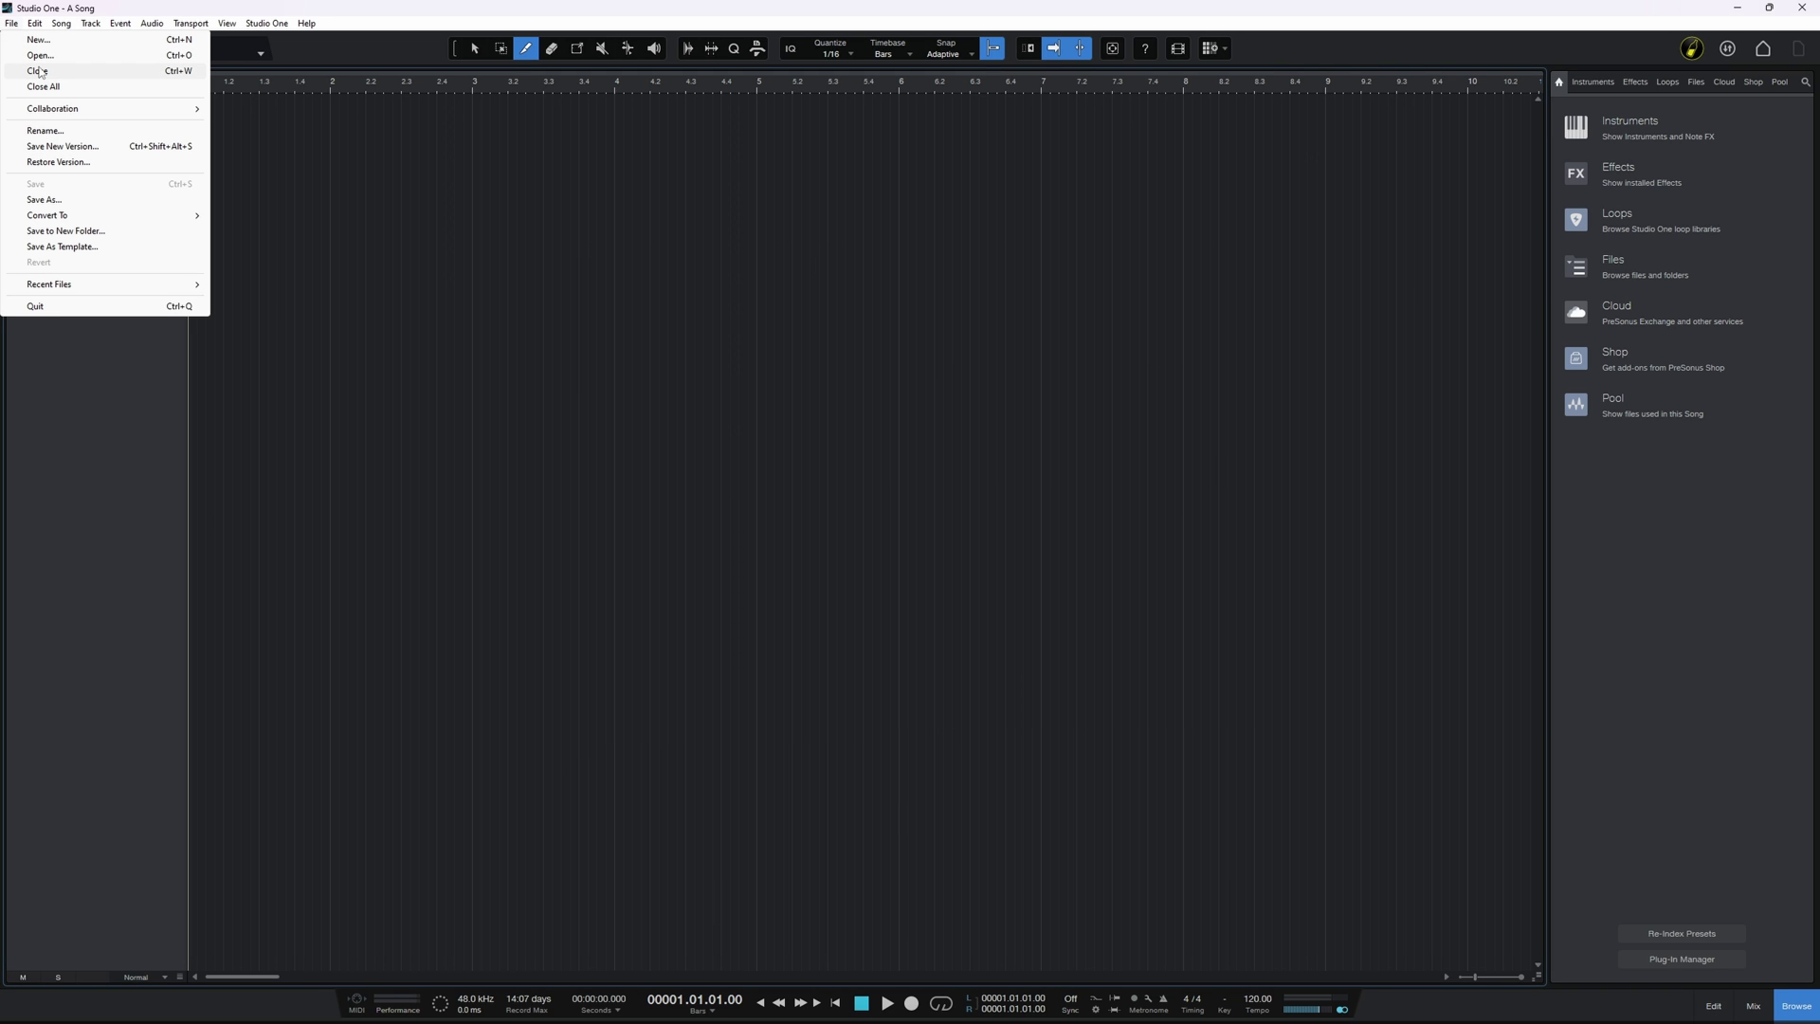
{"action": "left_click", "coordinate": [40, 71]}
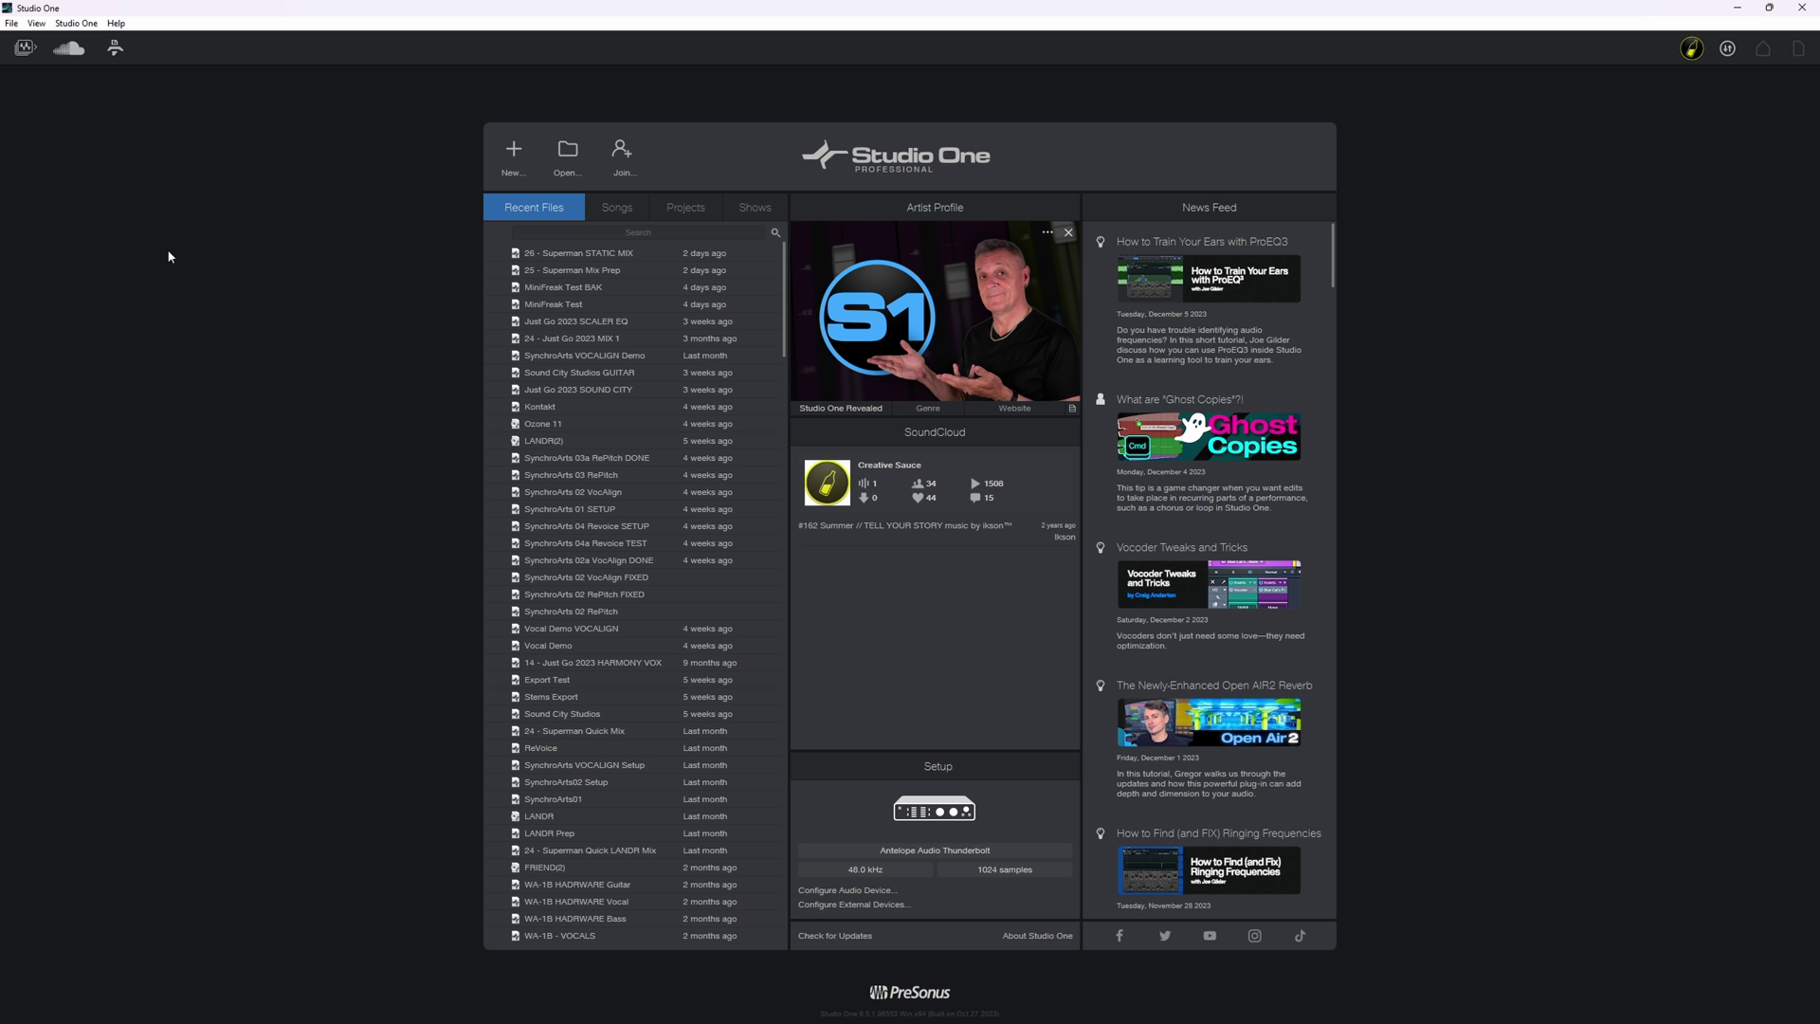
Check the Songs folder in File Explorer for the A Song folder, and close the Explorer window.
{"action": "mouse_move", "coordinate": [770, 1006]}
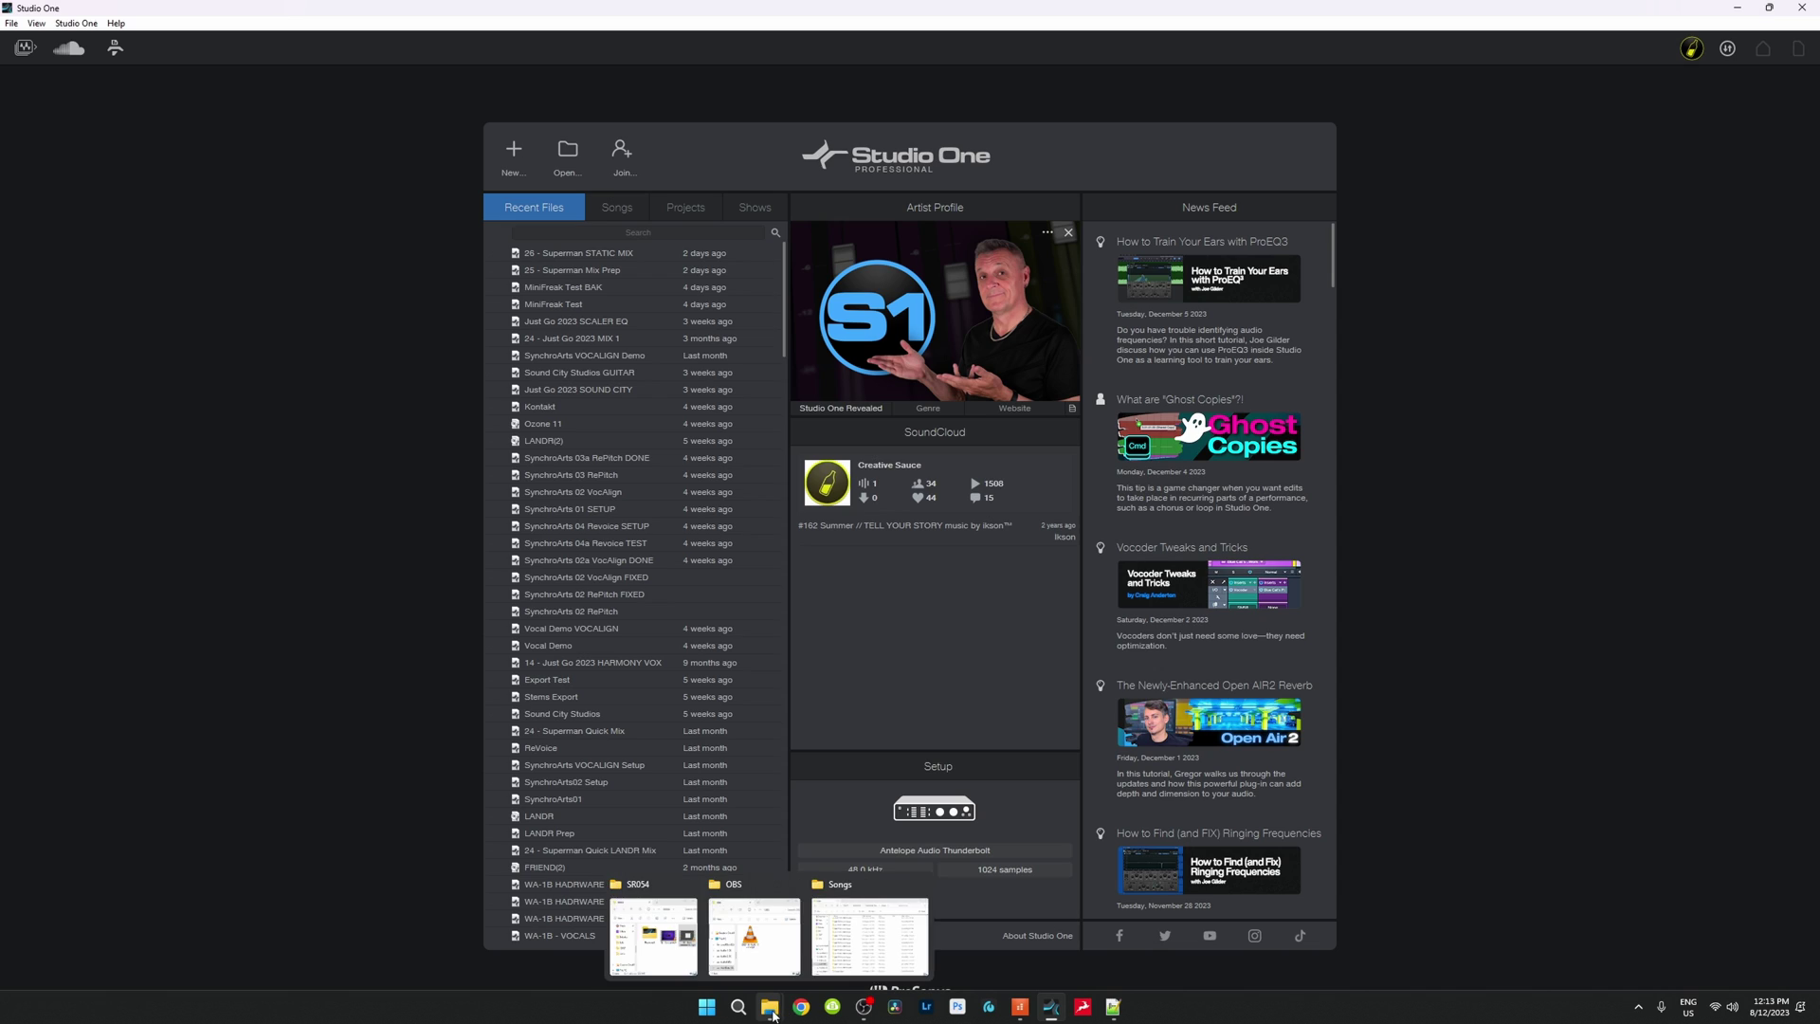
{"action": "left_click", "coordinate": [856, 947]}
{"action": "scroll", "coordinate": [910, 581], "scroll_direction": "down", "scroll_amount": 15}
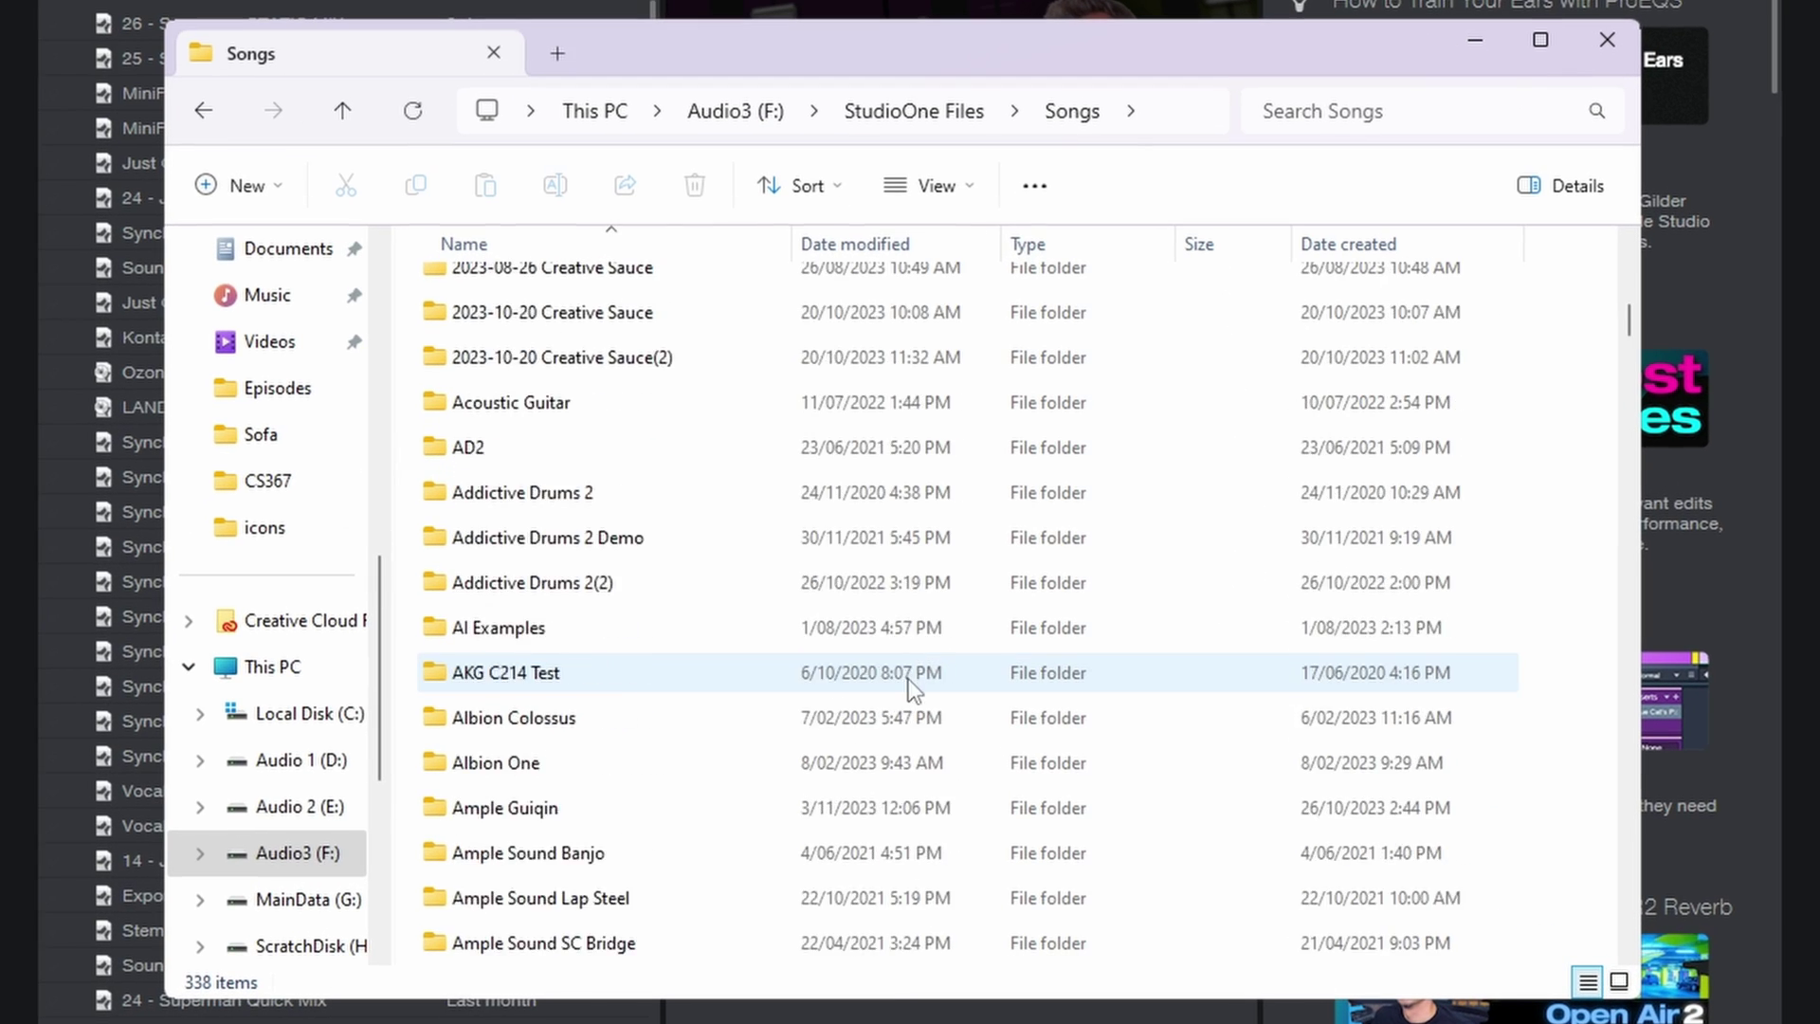
{"action": "scroll", "coordinate": [906, 692], "scroll_direction": "down", "scroll_amount": 6}
{"action": "left_click_drag", "start_coordinate": [1633, 405], "coordinate": [1642, 241]}
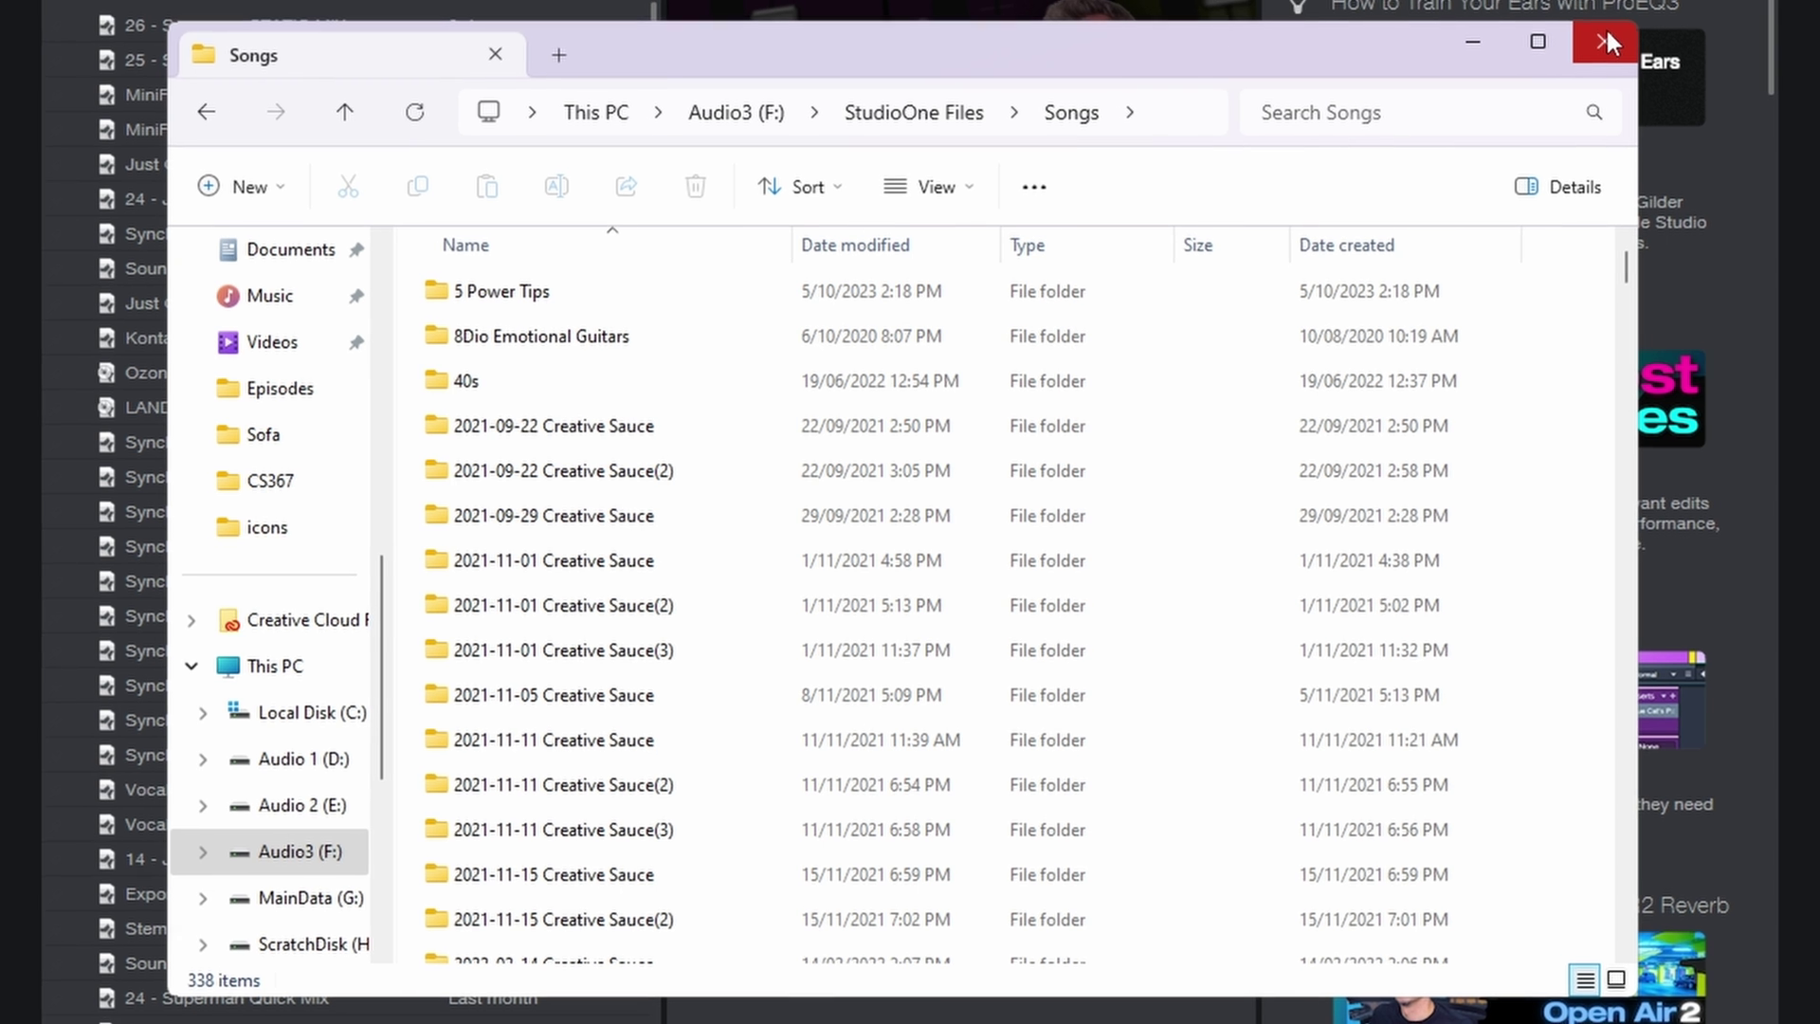
{"action": "left_click", "coordinate": [1607, 29]}
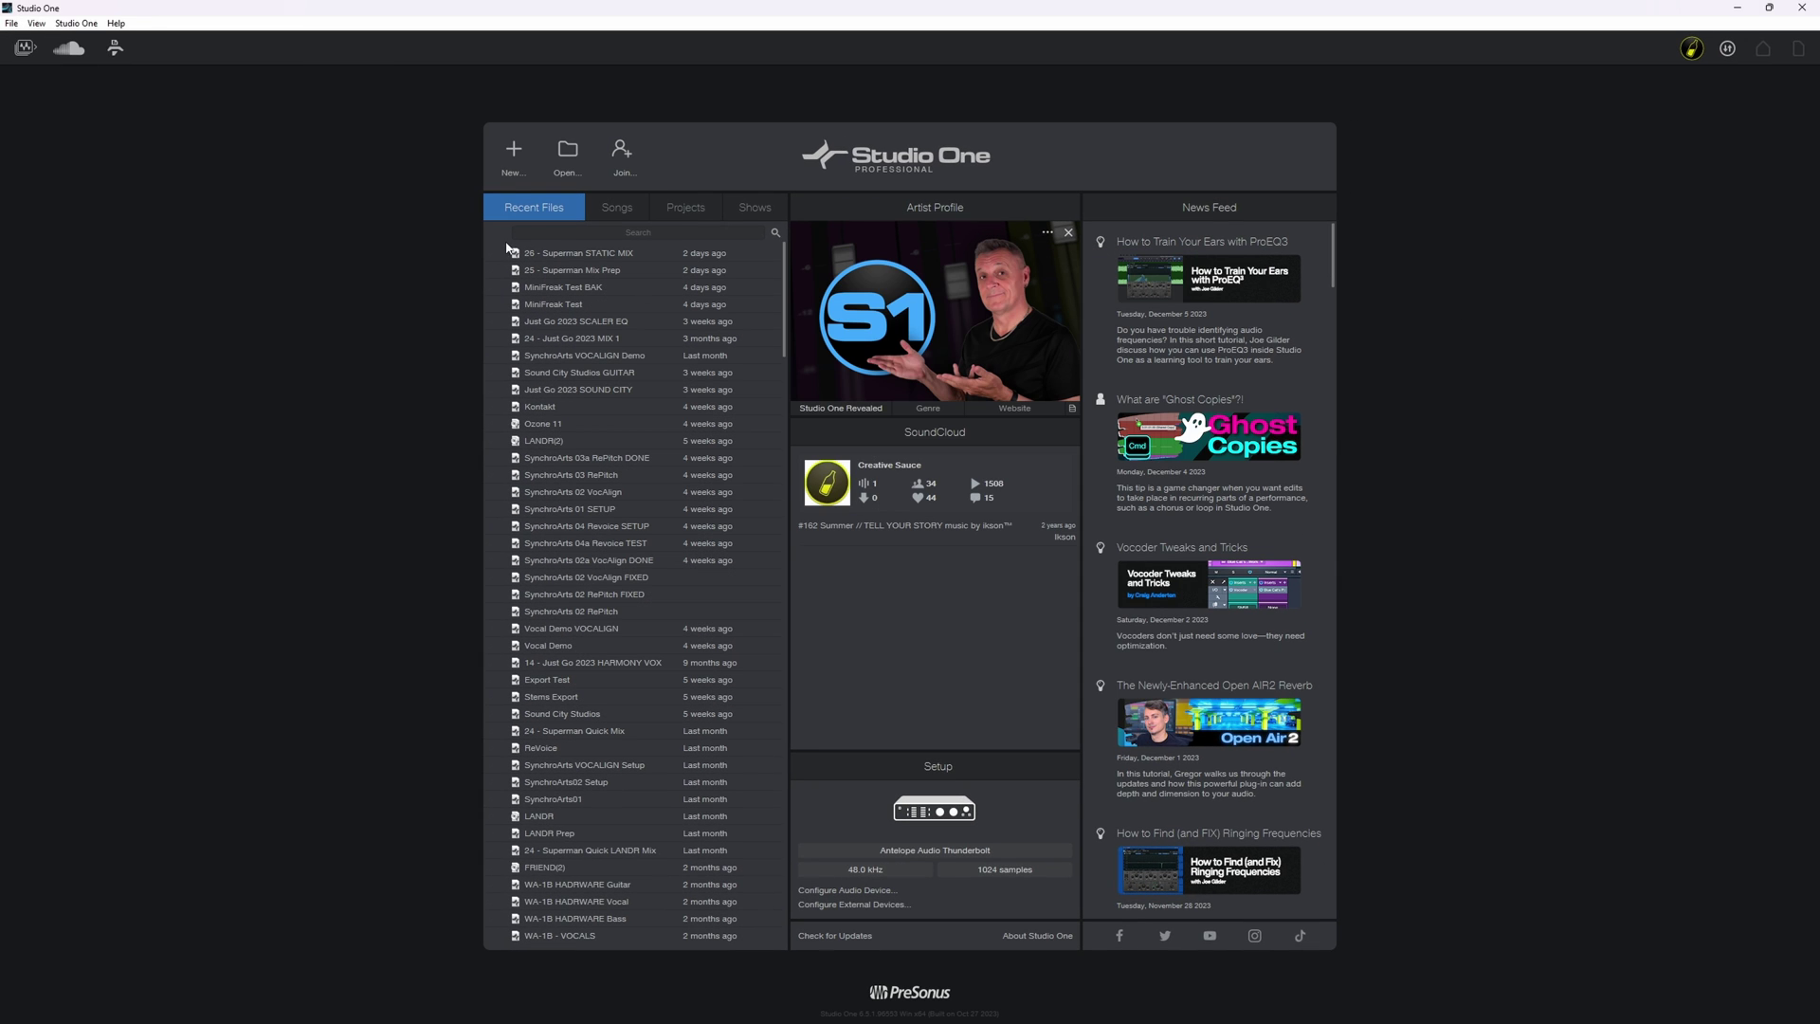
Create a new Record and Mix song named "A Song".
{"action": "left_click", "coordinate": [507, 180]}
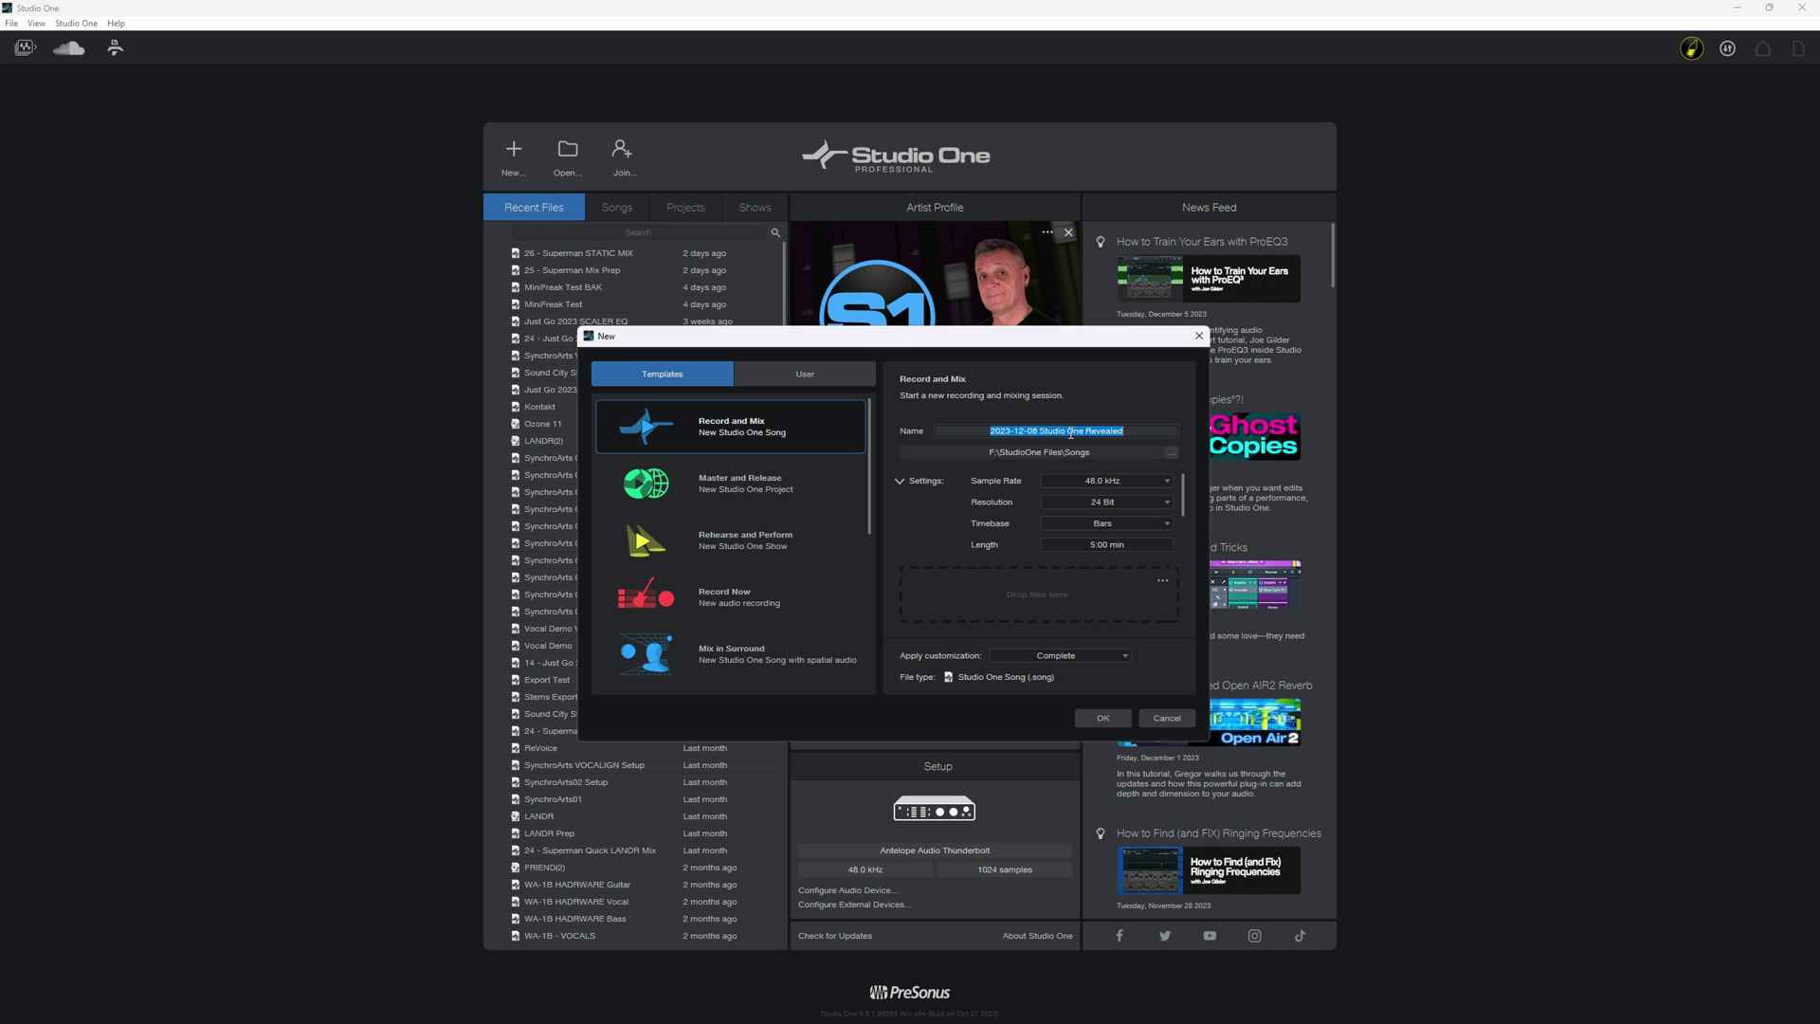
{"action": "type", "text": "A Song"}
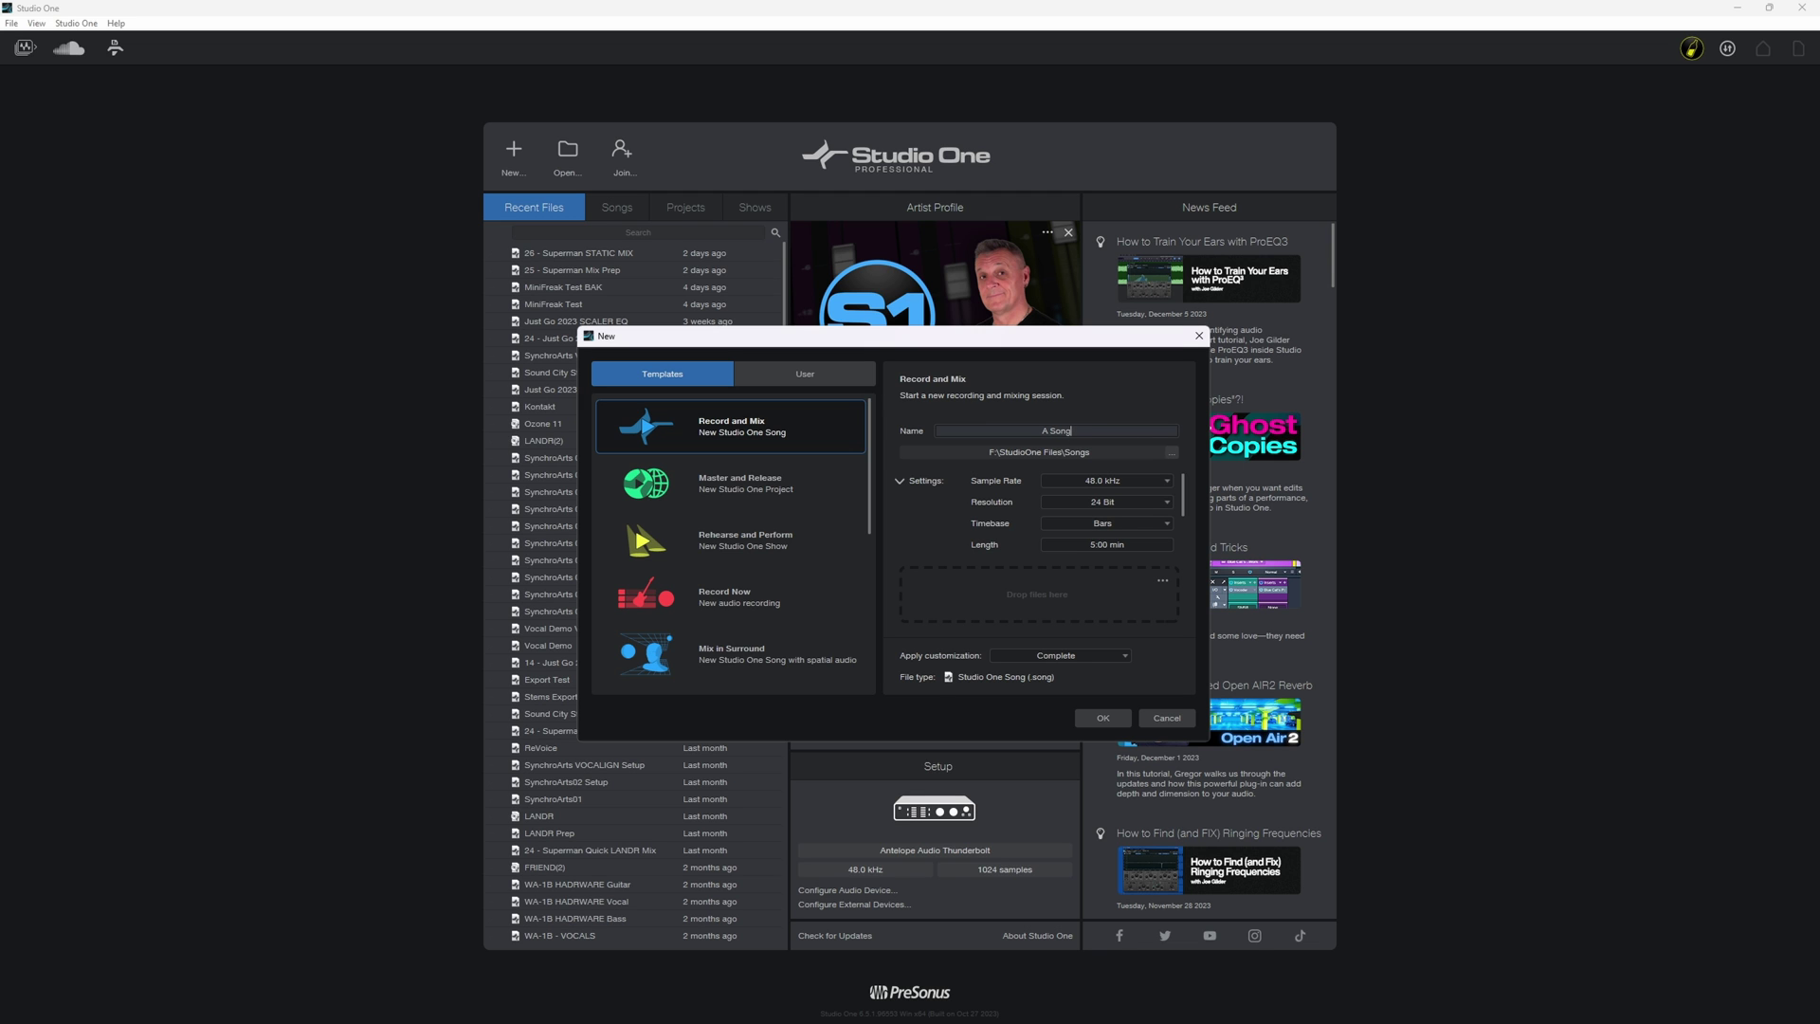
{"action": "left_click", "coordinate": [1109, 718]}
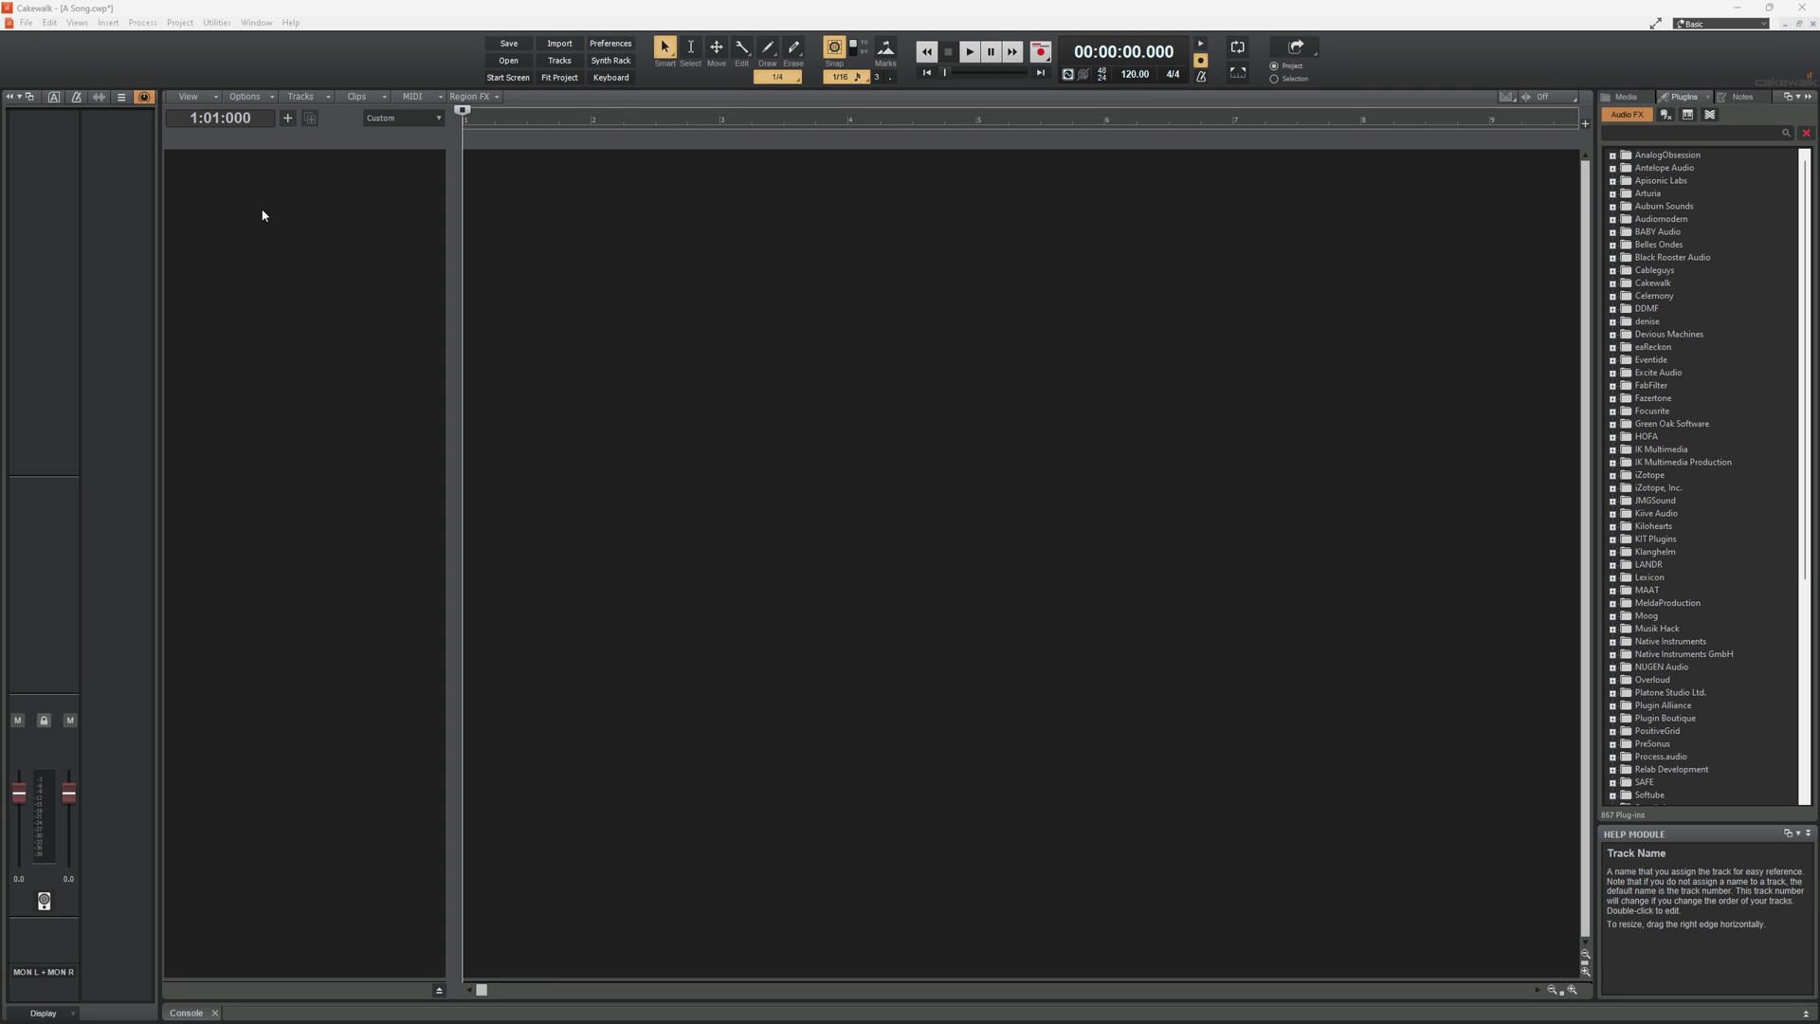
Insert an audio track in the empty Cakewalk project and rename it Guitar.
{"action": "right_click", "coordinate": [244, 218]}
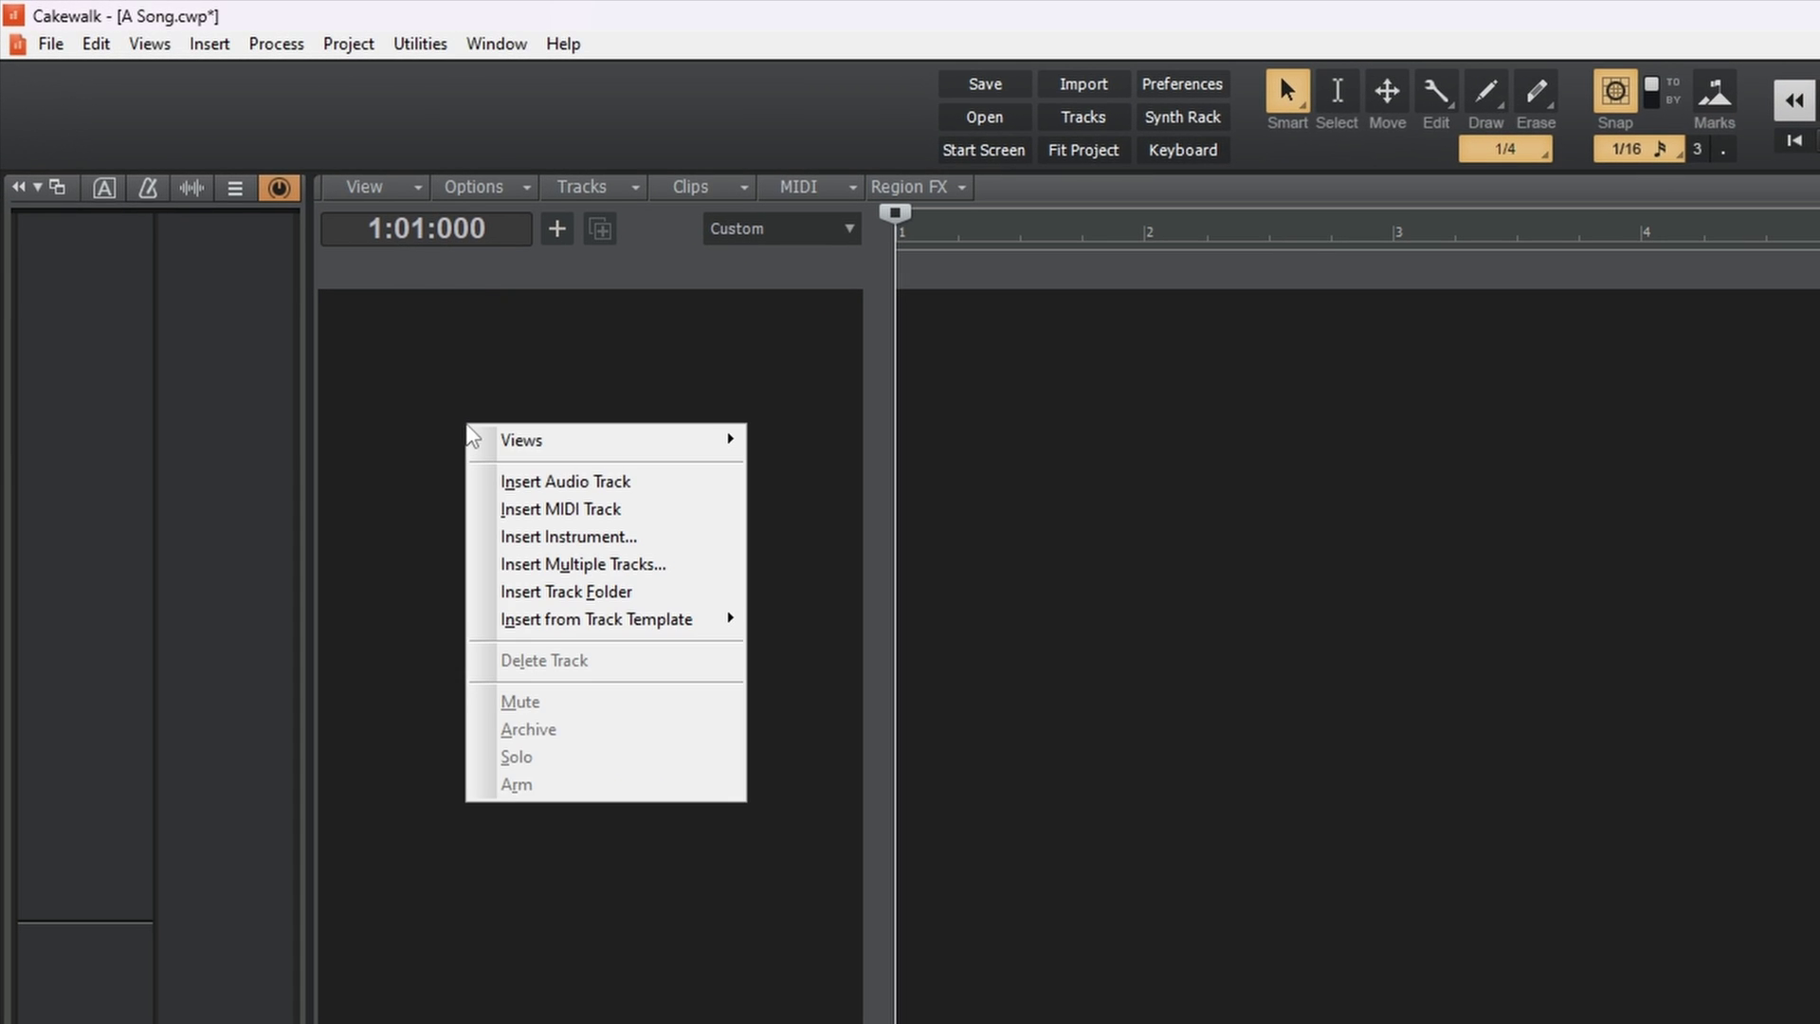
{"action": "left_click", "coordinate": [546, 482]}
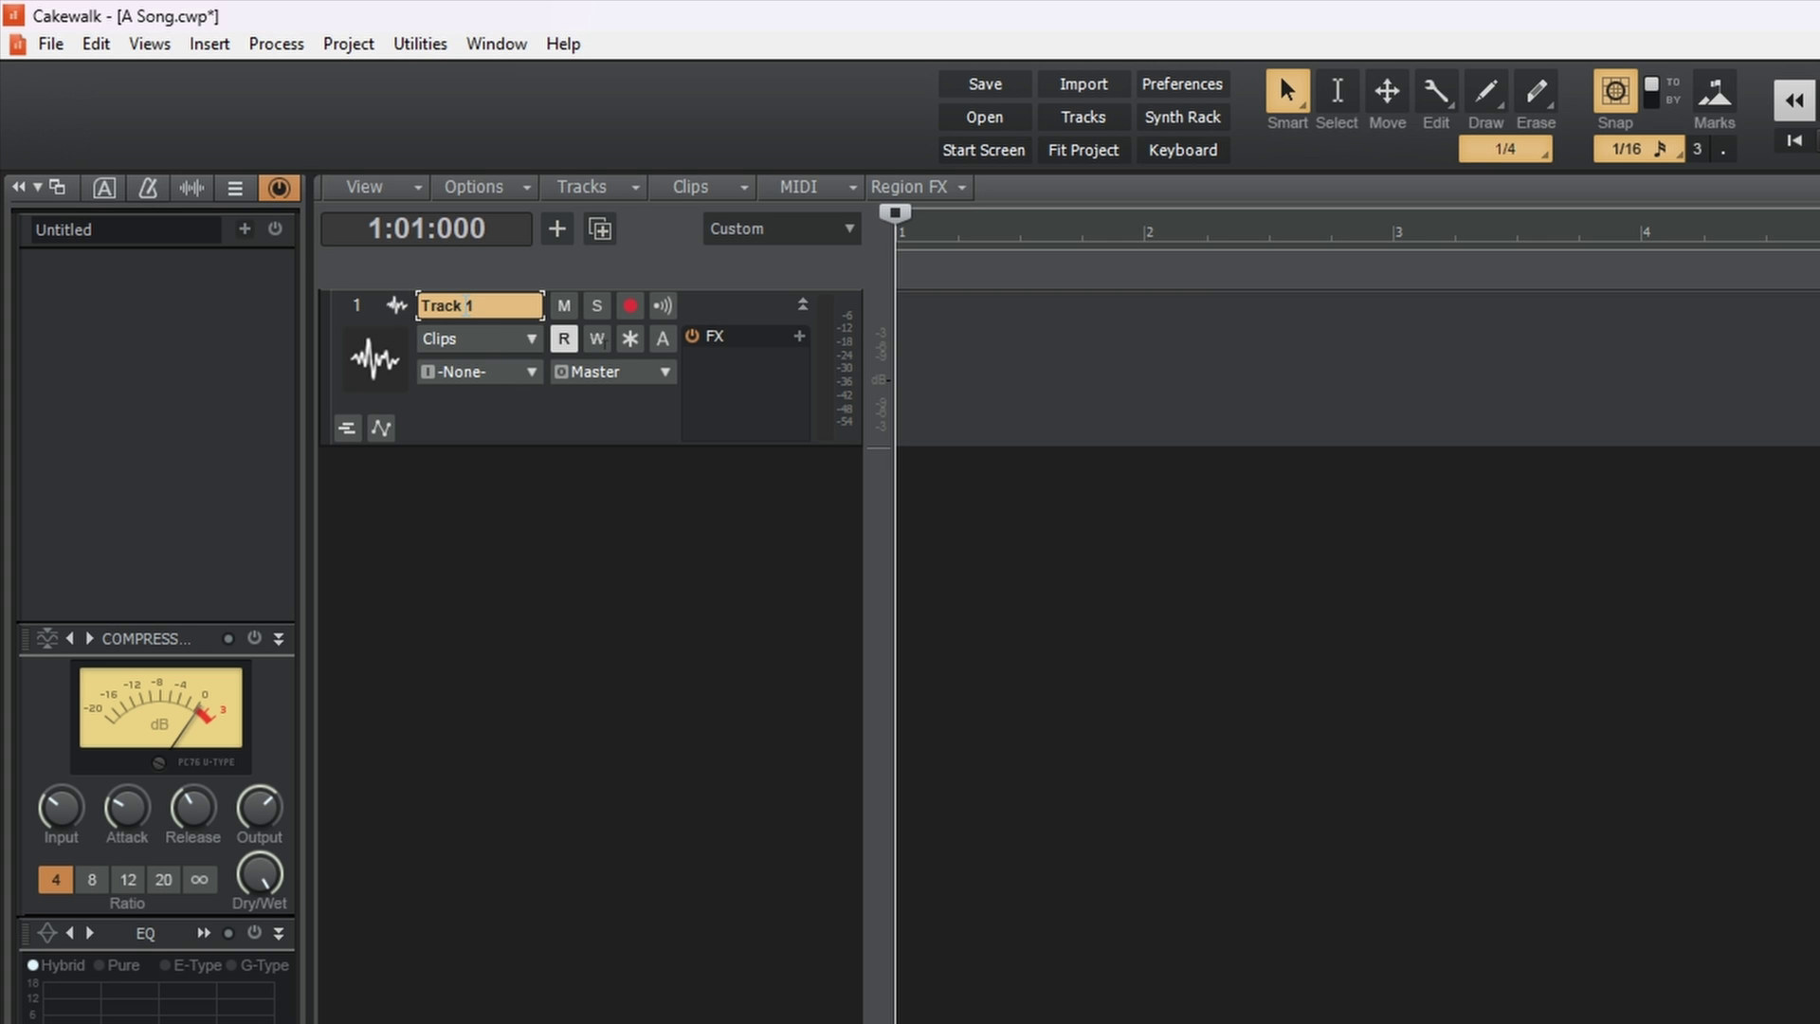
{"action": "double_click", "coordinate": [468, 305]}
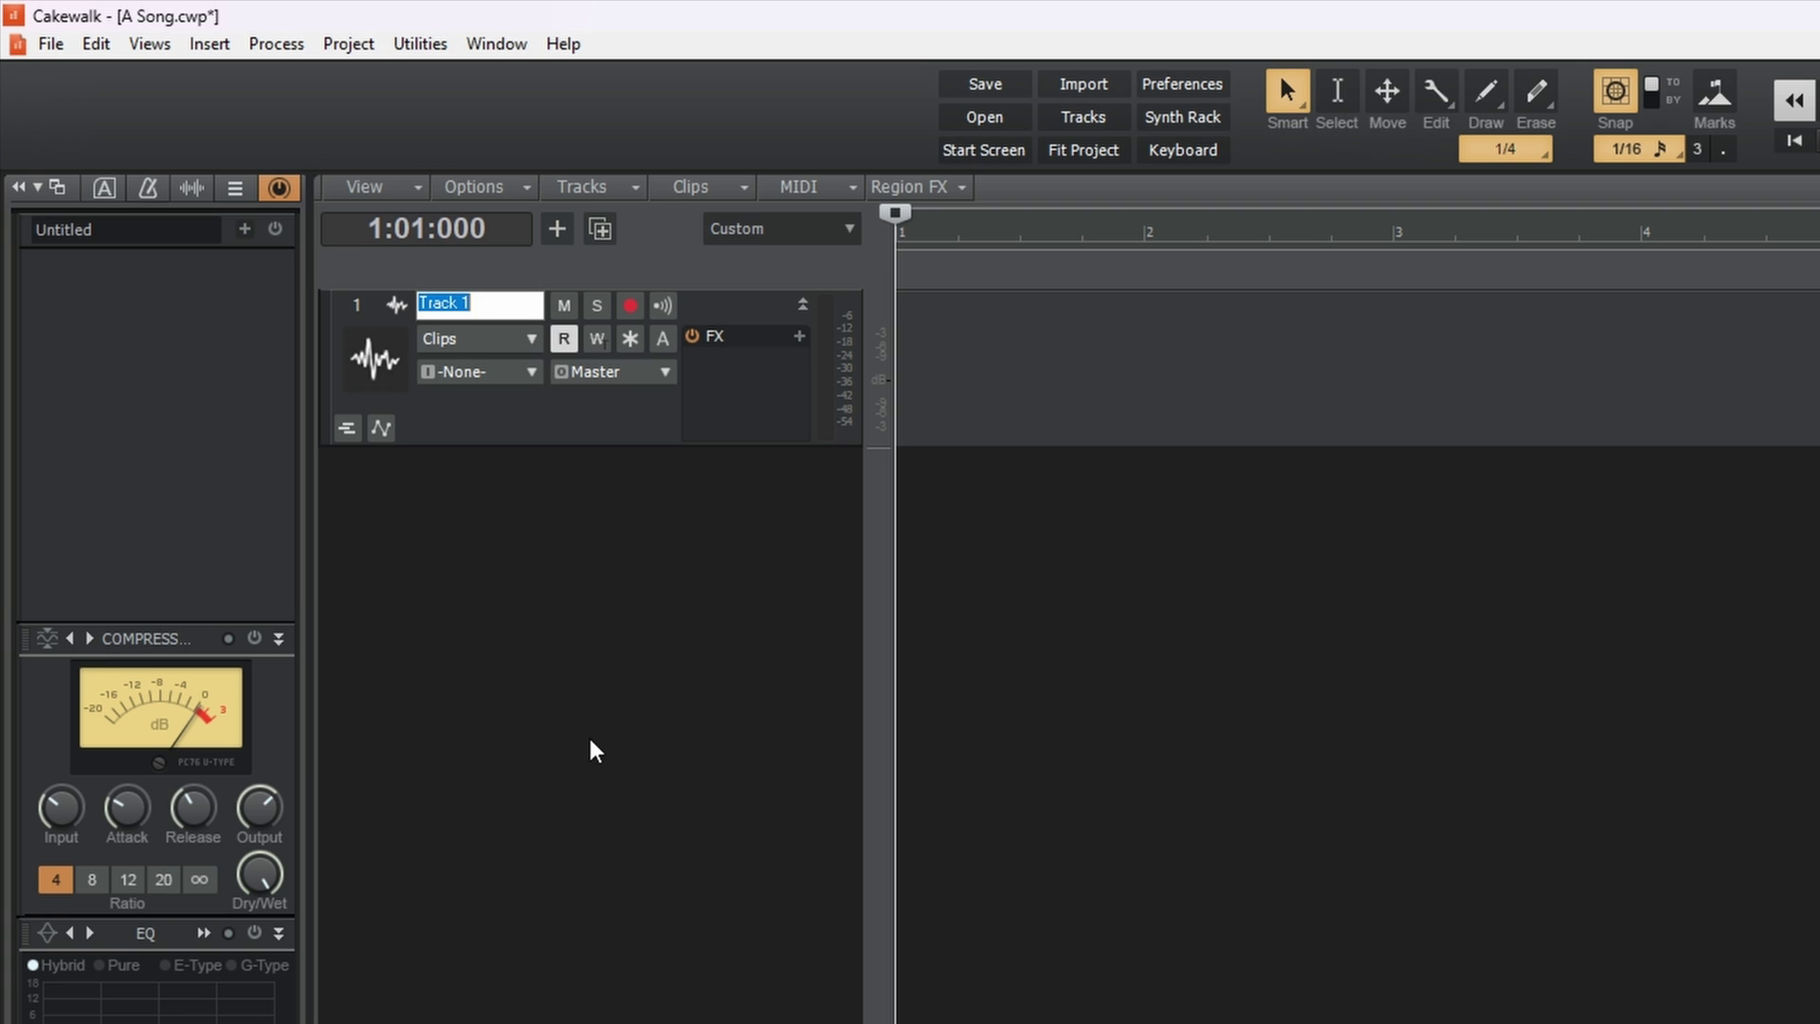
{"action": "type", "text": "Guitar"}
{"action": "key", "text": "Return"}
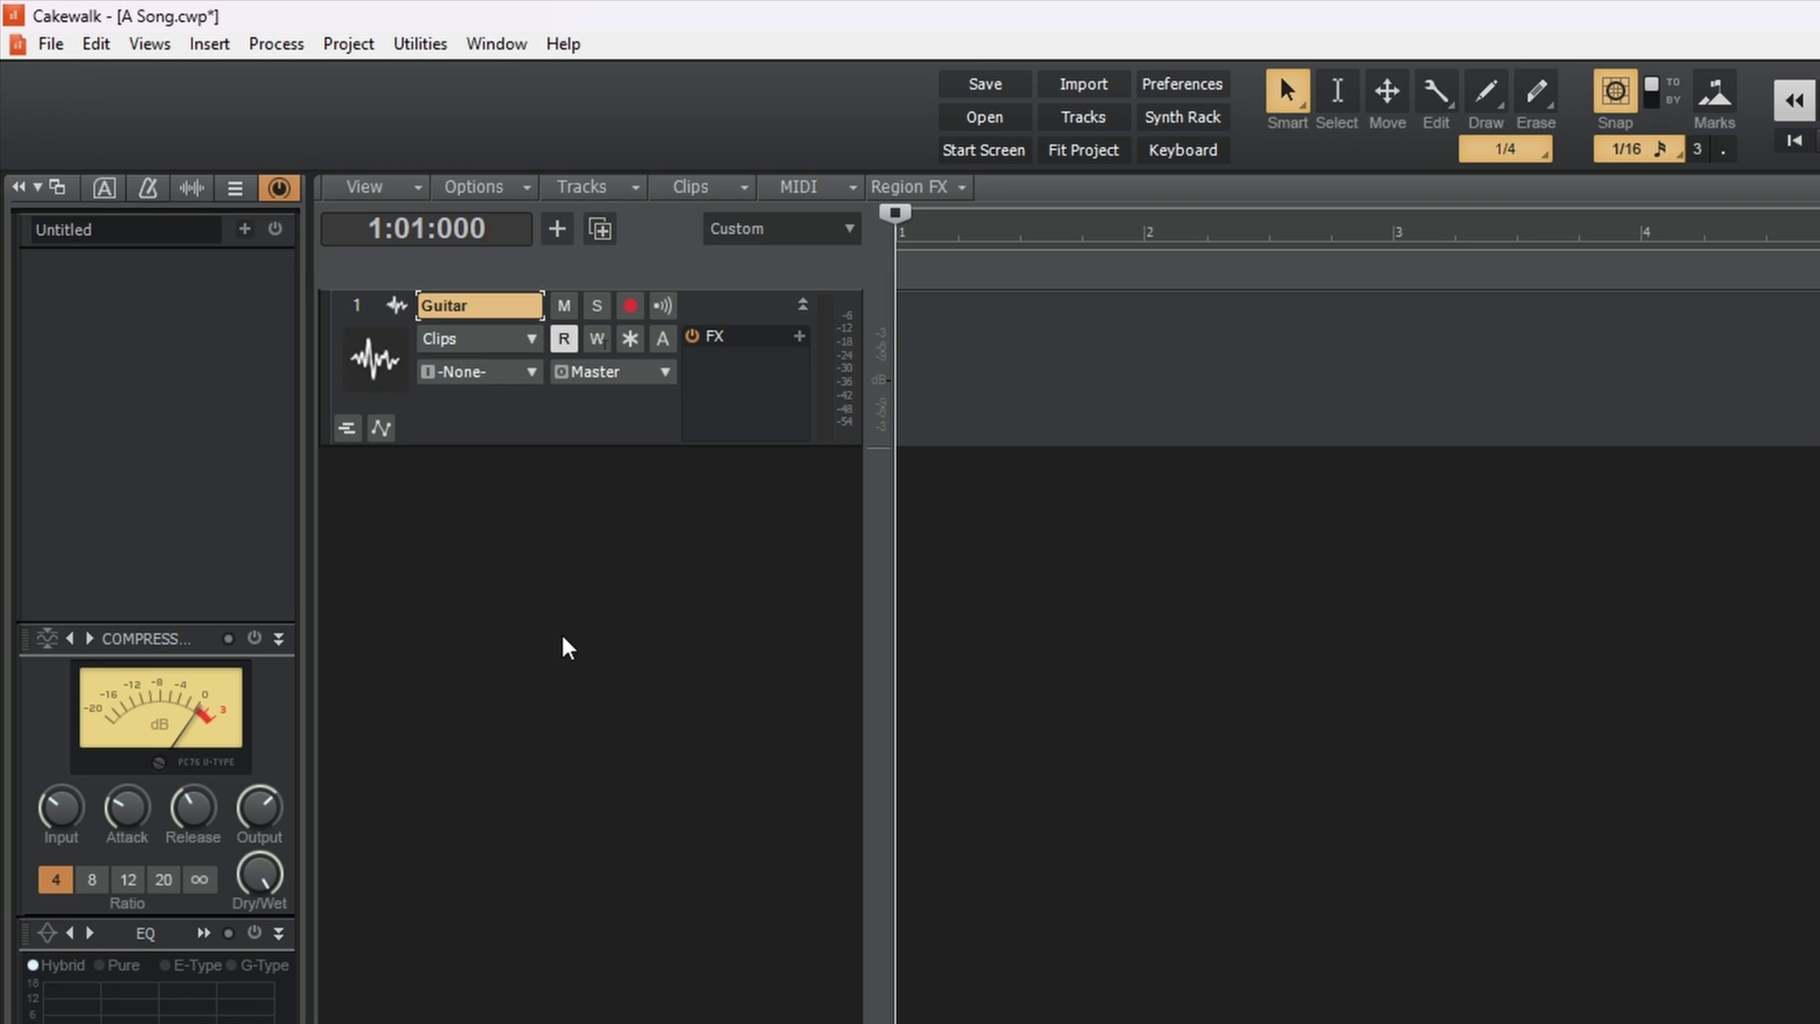
Arm the Guitar track with input echo on, and set its input to the stereo pair MIC/LINE/HIZ 1 + MIC/LINE/HIZ 2.
{"action": "left_click", "coordinate": [630, 305]}
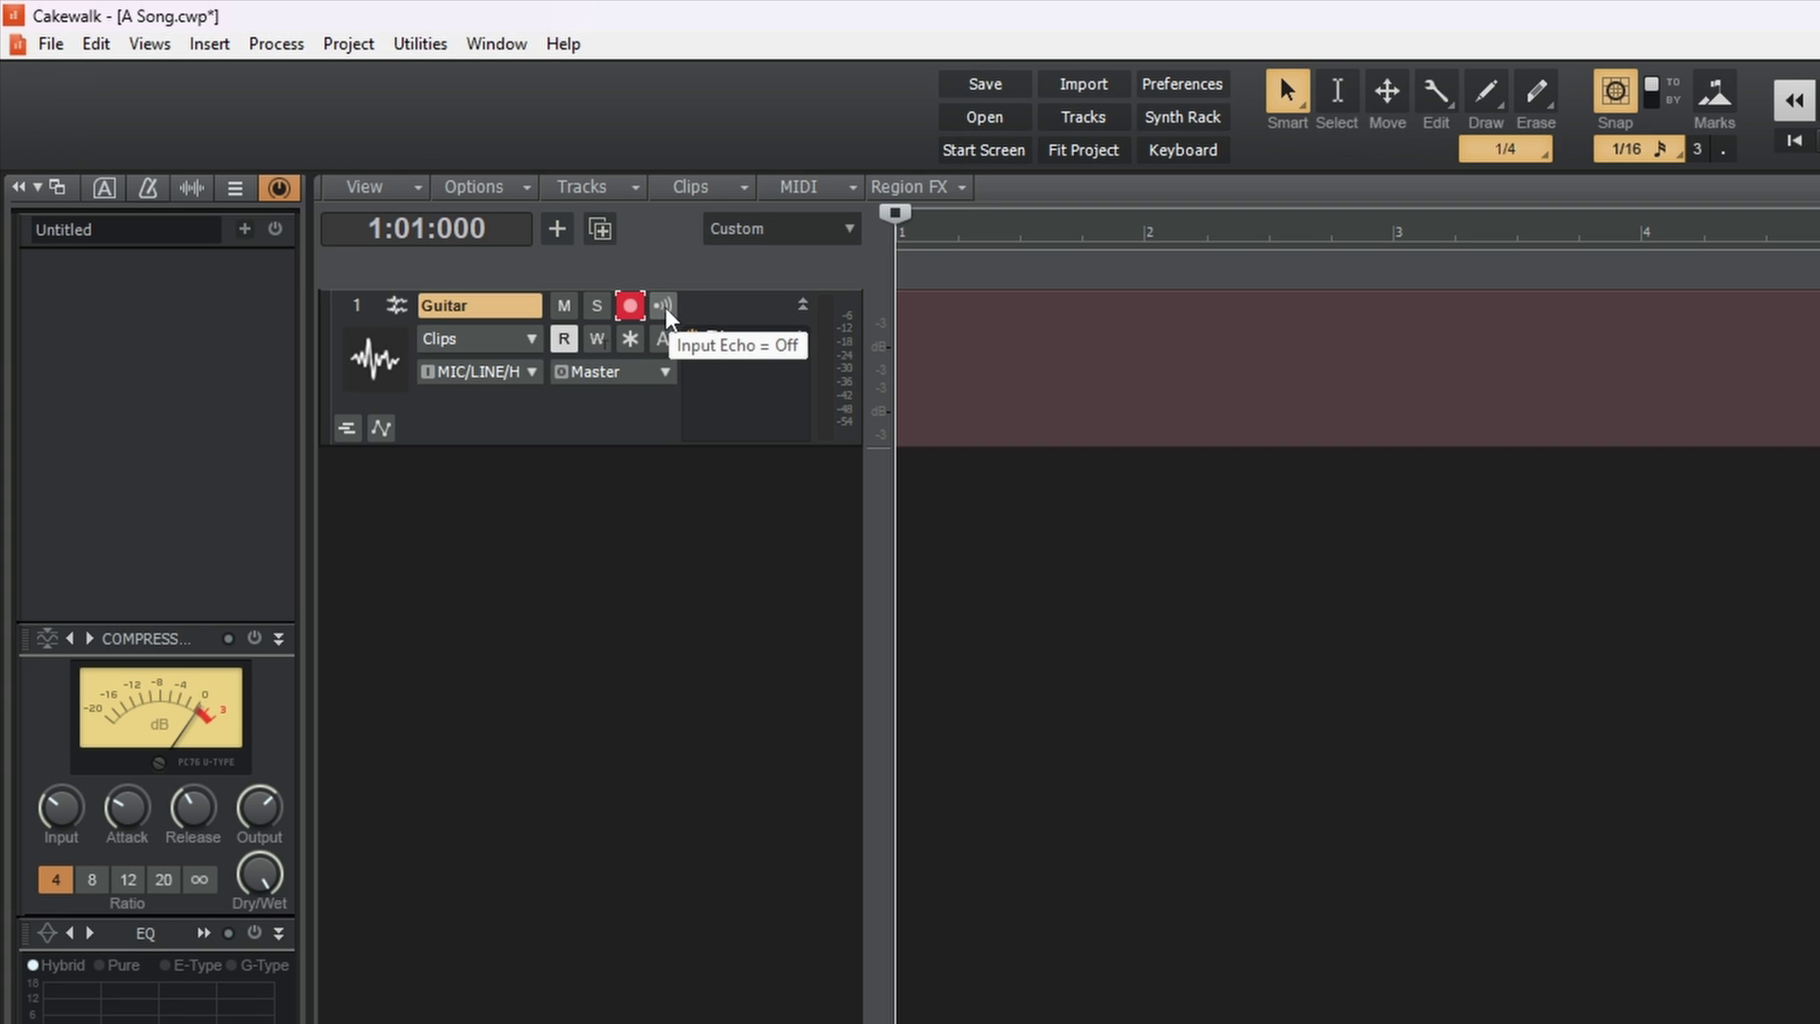
{"action": "left_click", "coordinate": [664, 305]}
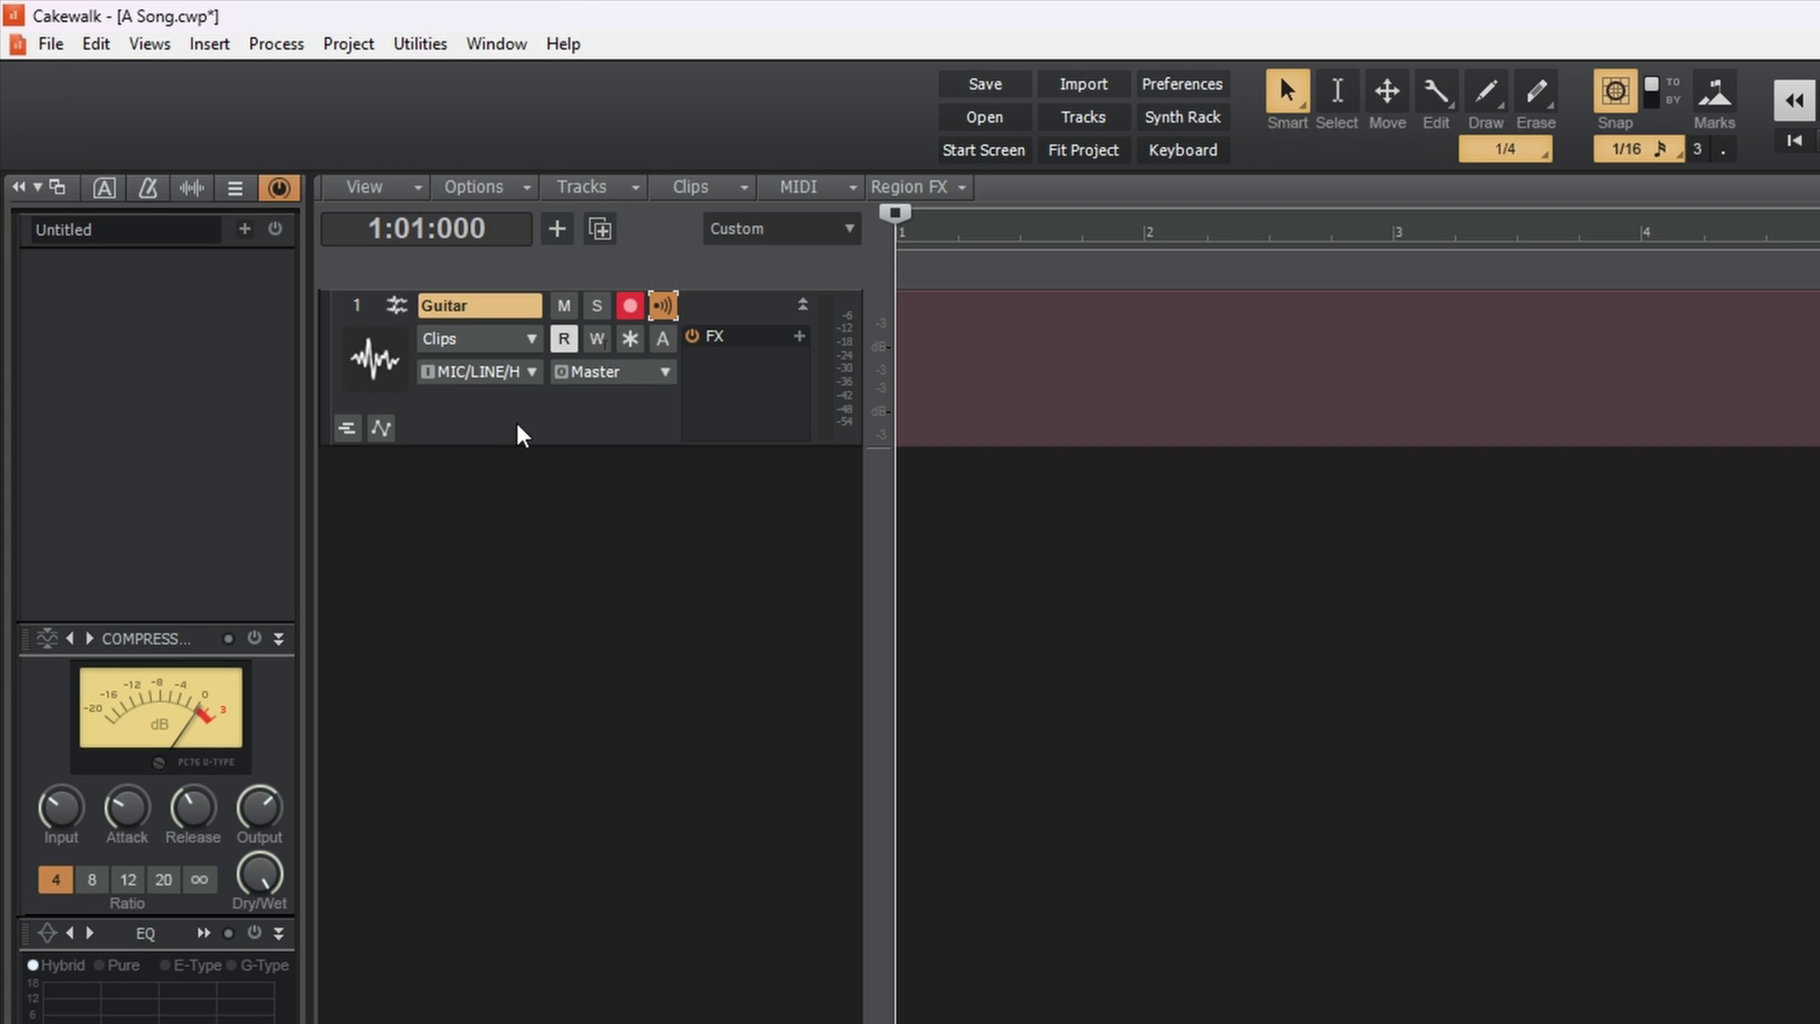
{"action": "left_click", "coordinate": [482, 379]}
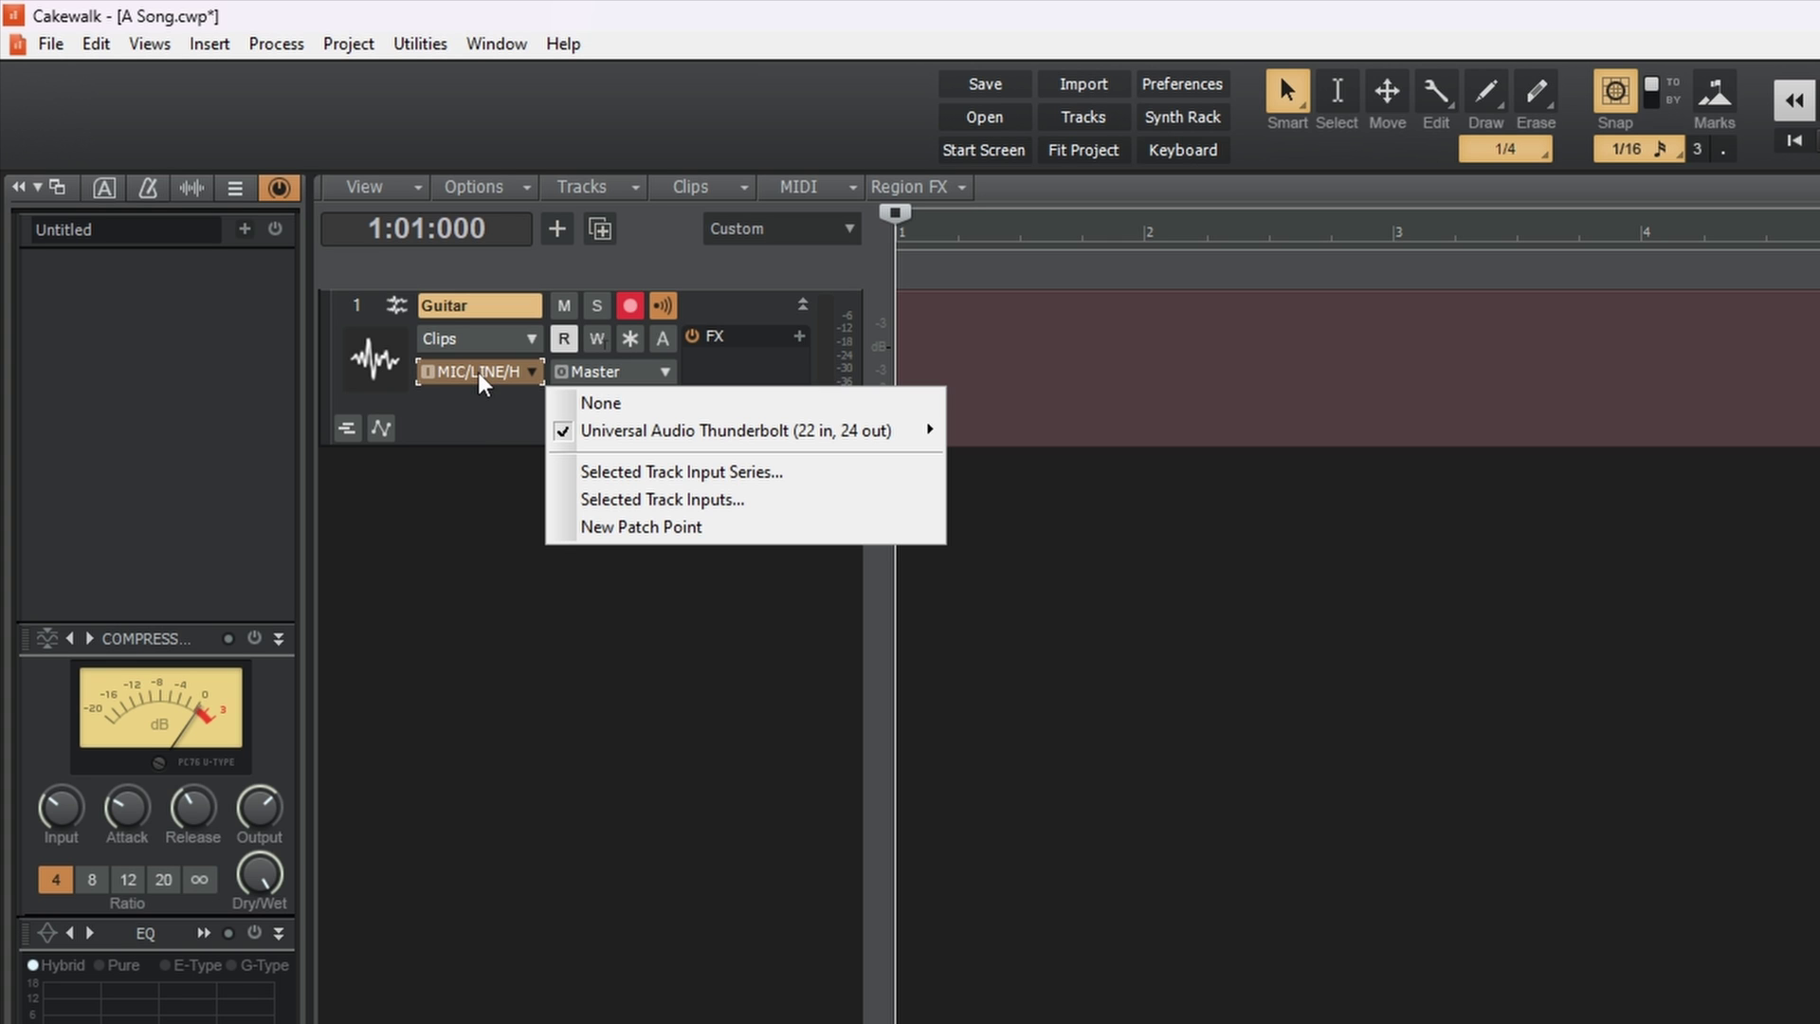
{"action": "mouse_move", "coordinate": [611, 431]}
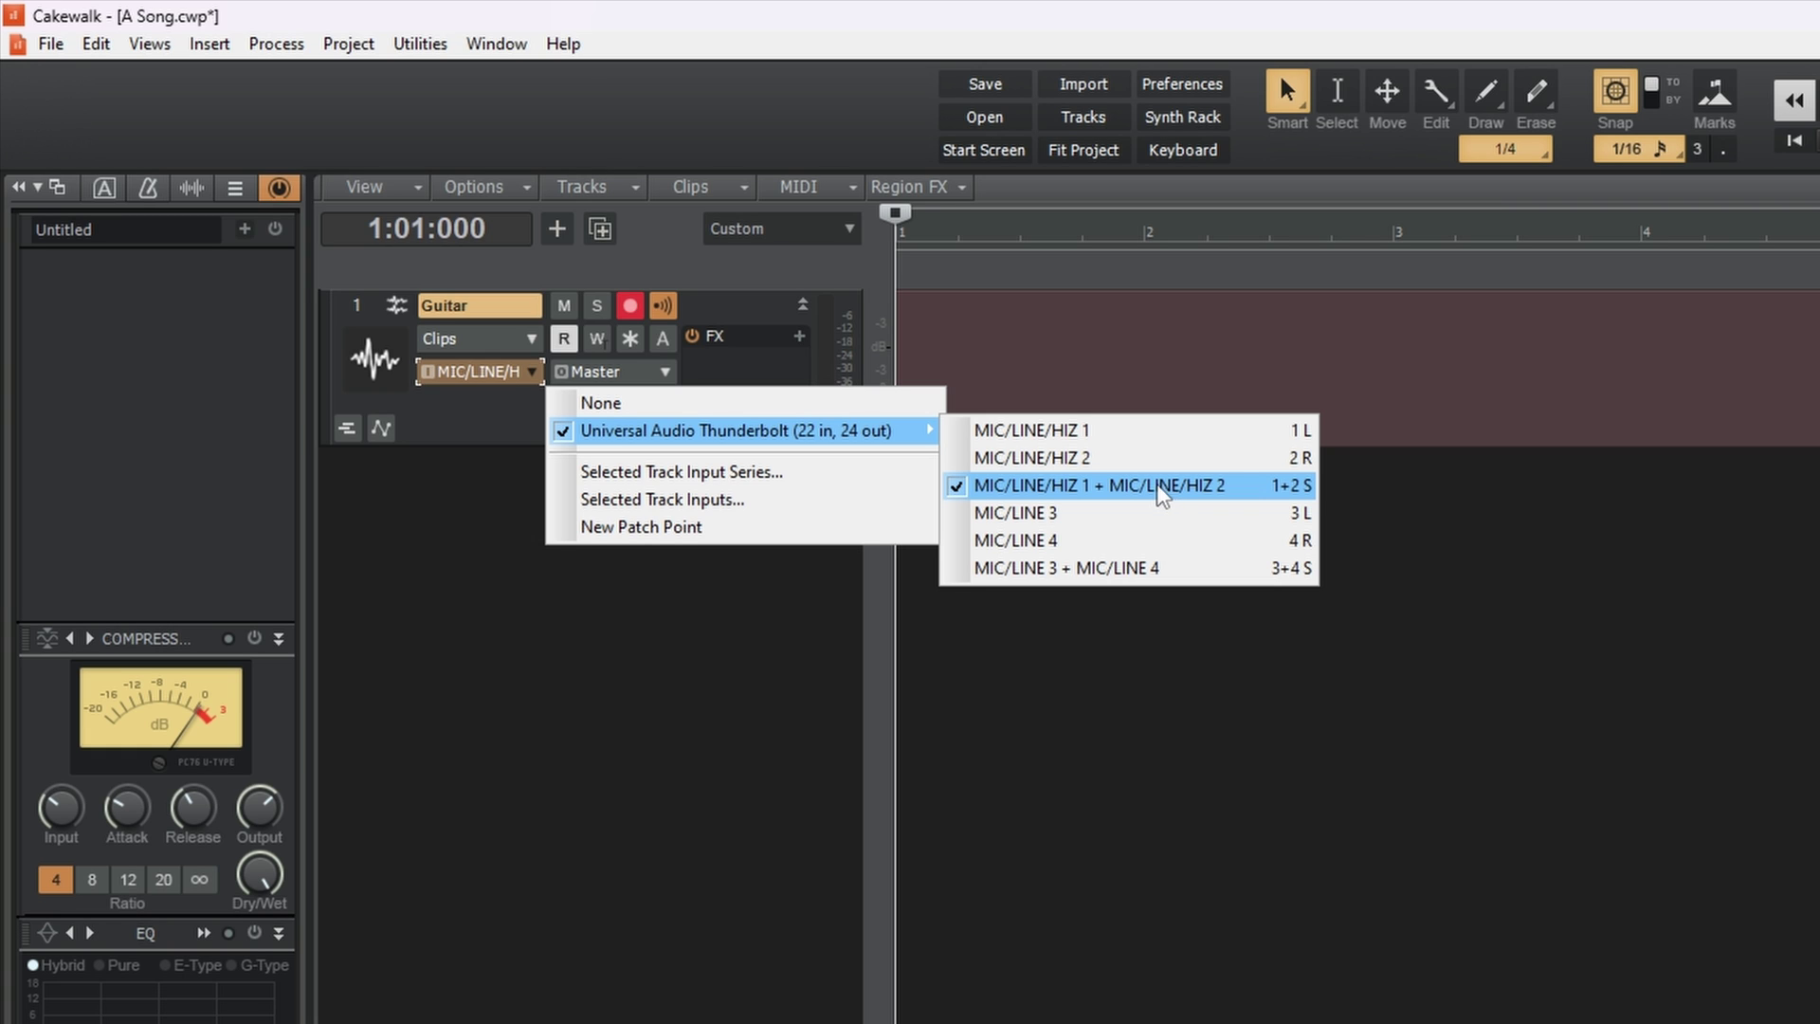
{"action": "left_click", "coordinate": [1165, 488]}
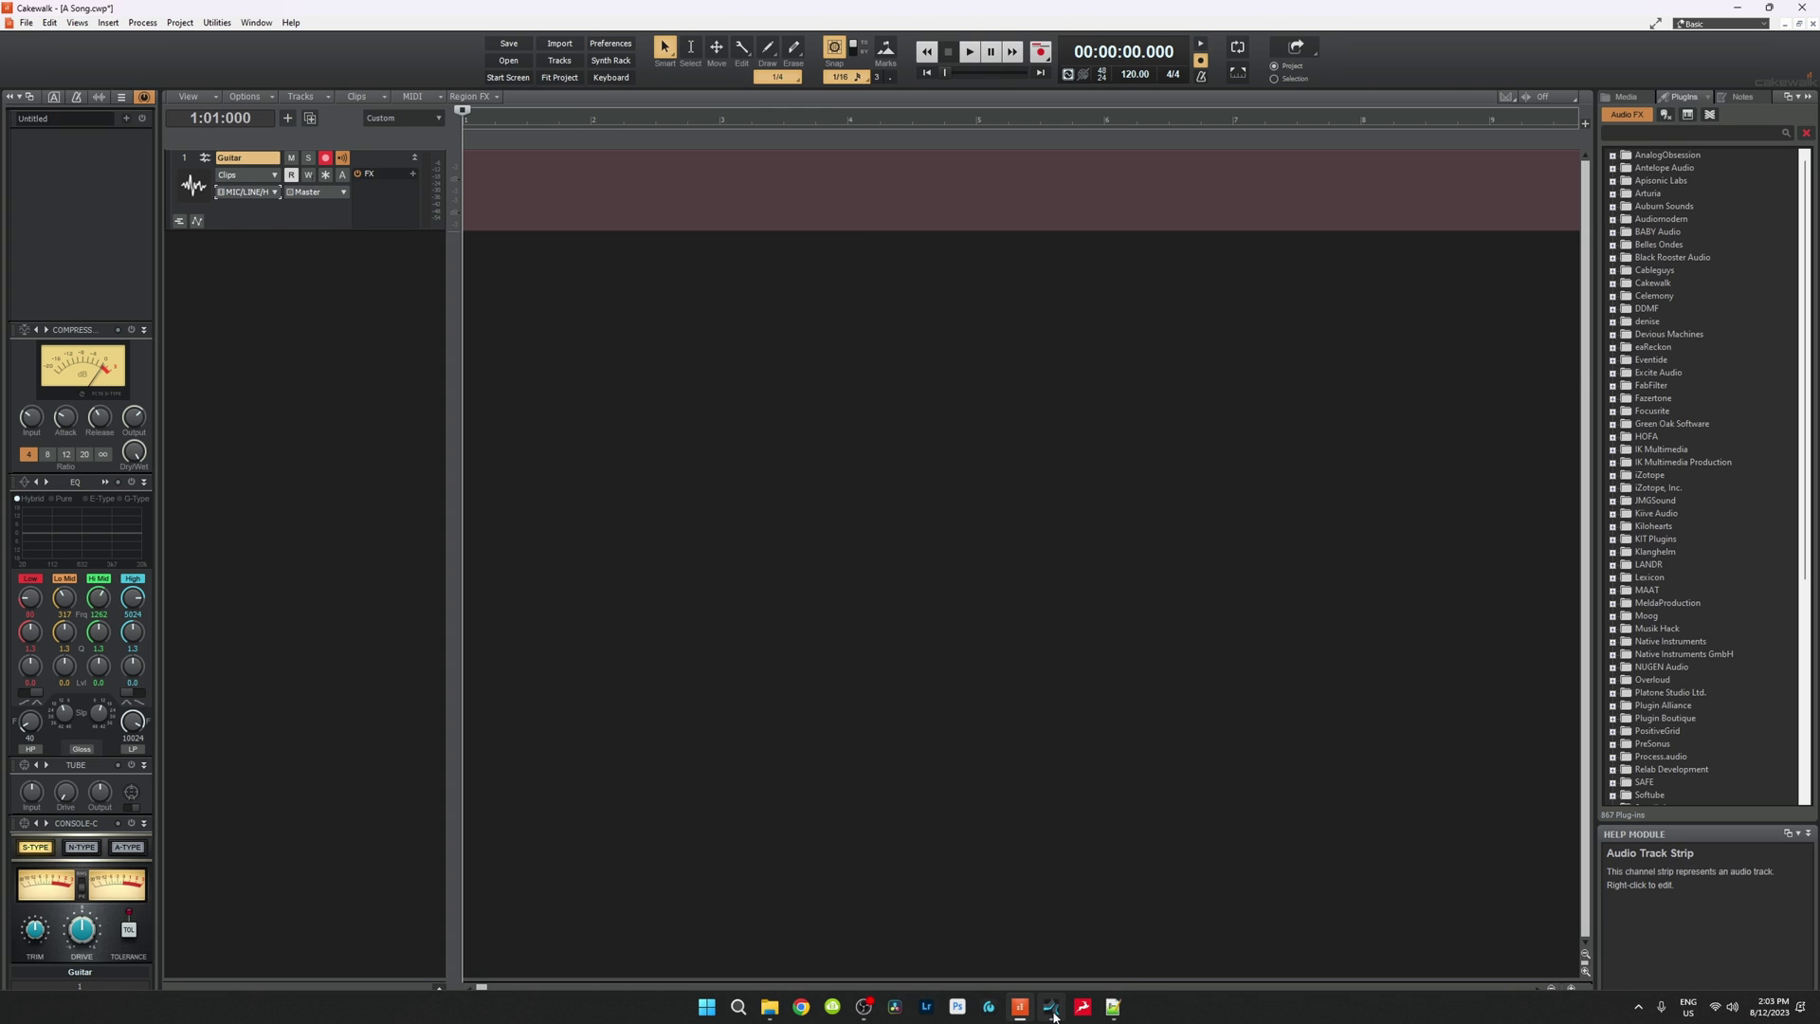
Switch to Studio One and add a stereo audio track to the song.
{"action": "left_click", "coordinate": [990, 1008]}
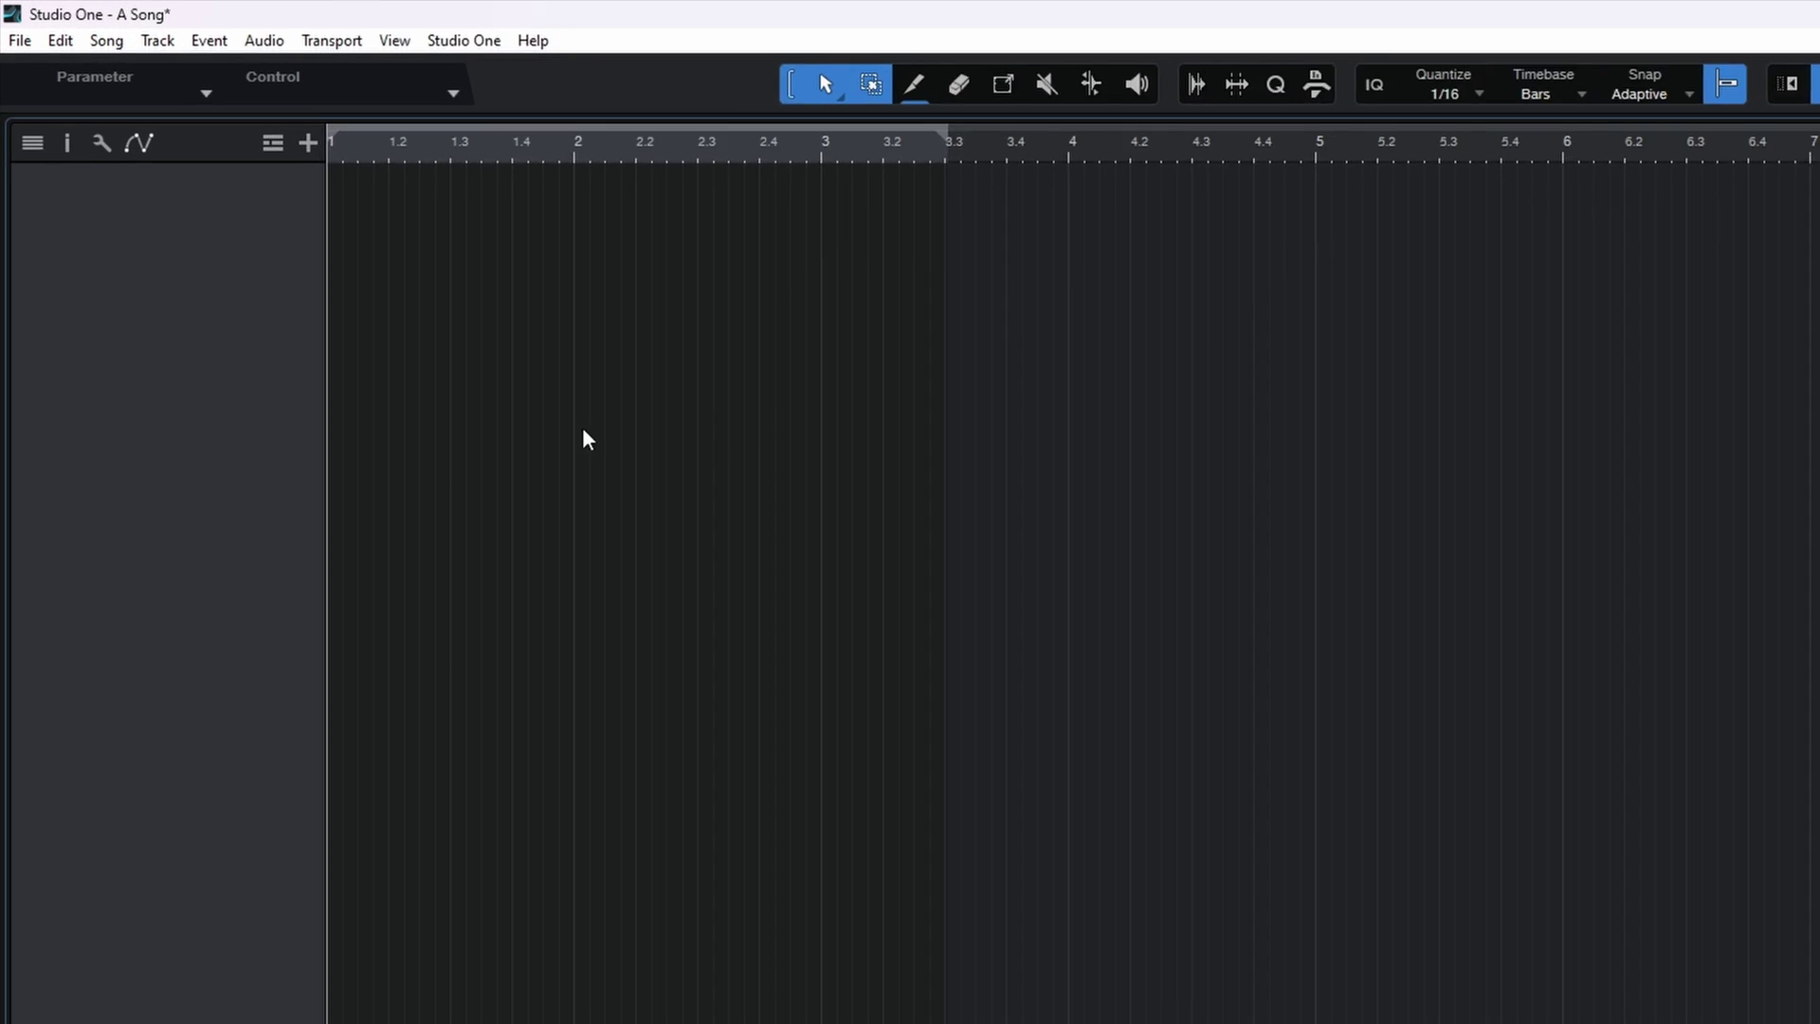
{"action": "right_click", "coordinate": [99, 299]}
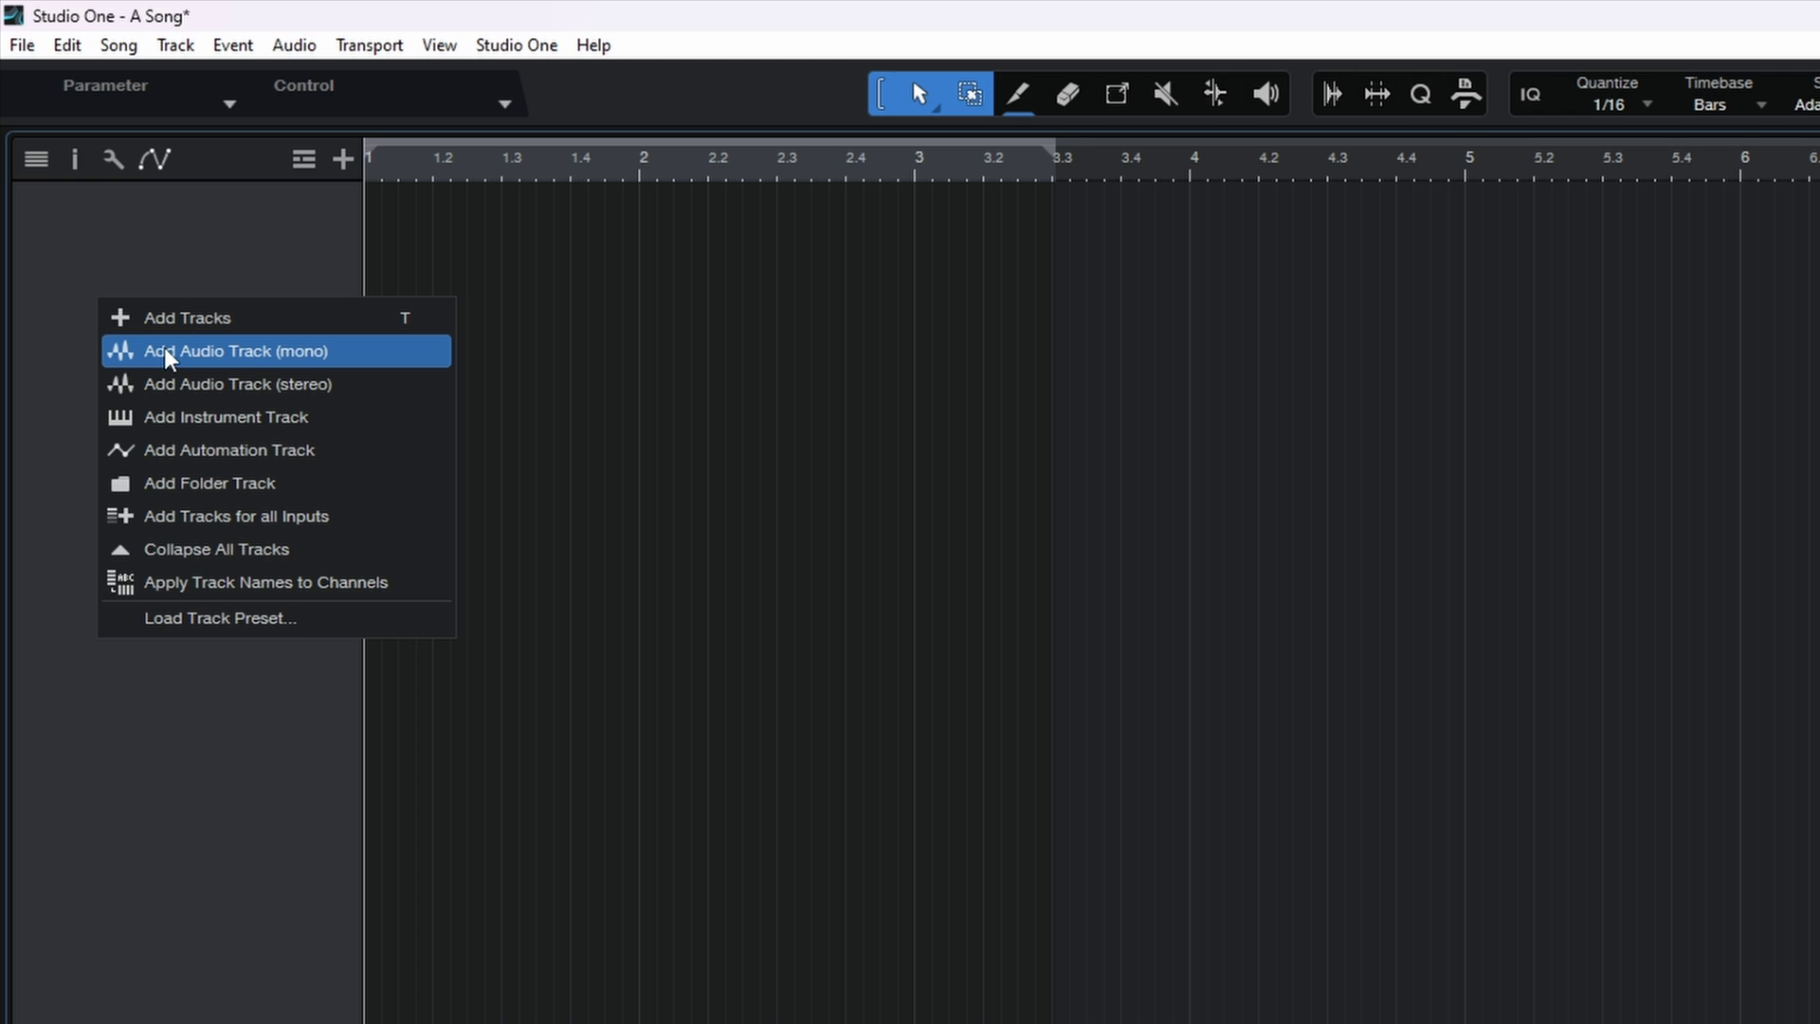
{"action": "left_click", "coordinate": [220, 385]}
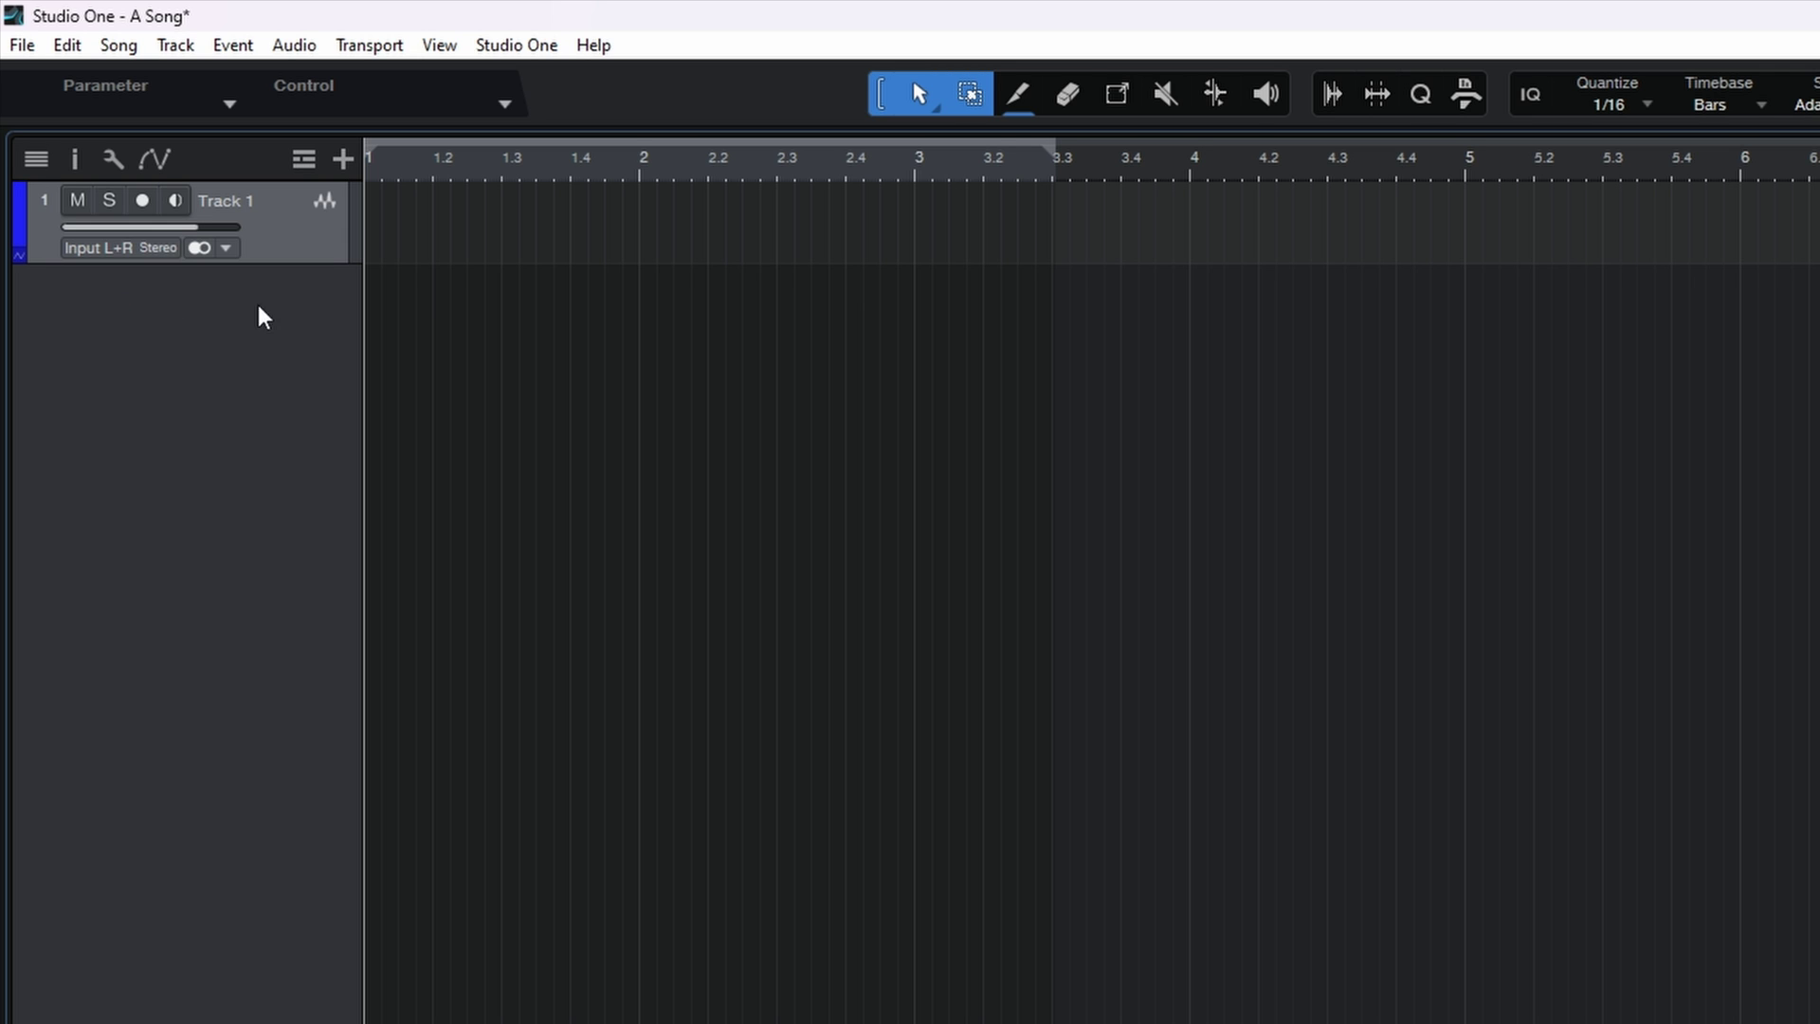
Rename the new stereo track as Guitar and arm it for recording with input monitoring on.
{"action": "double_click", "coordinate": [237, 203]}
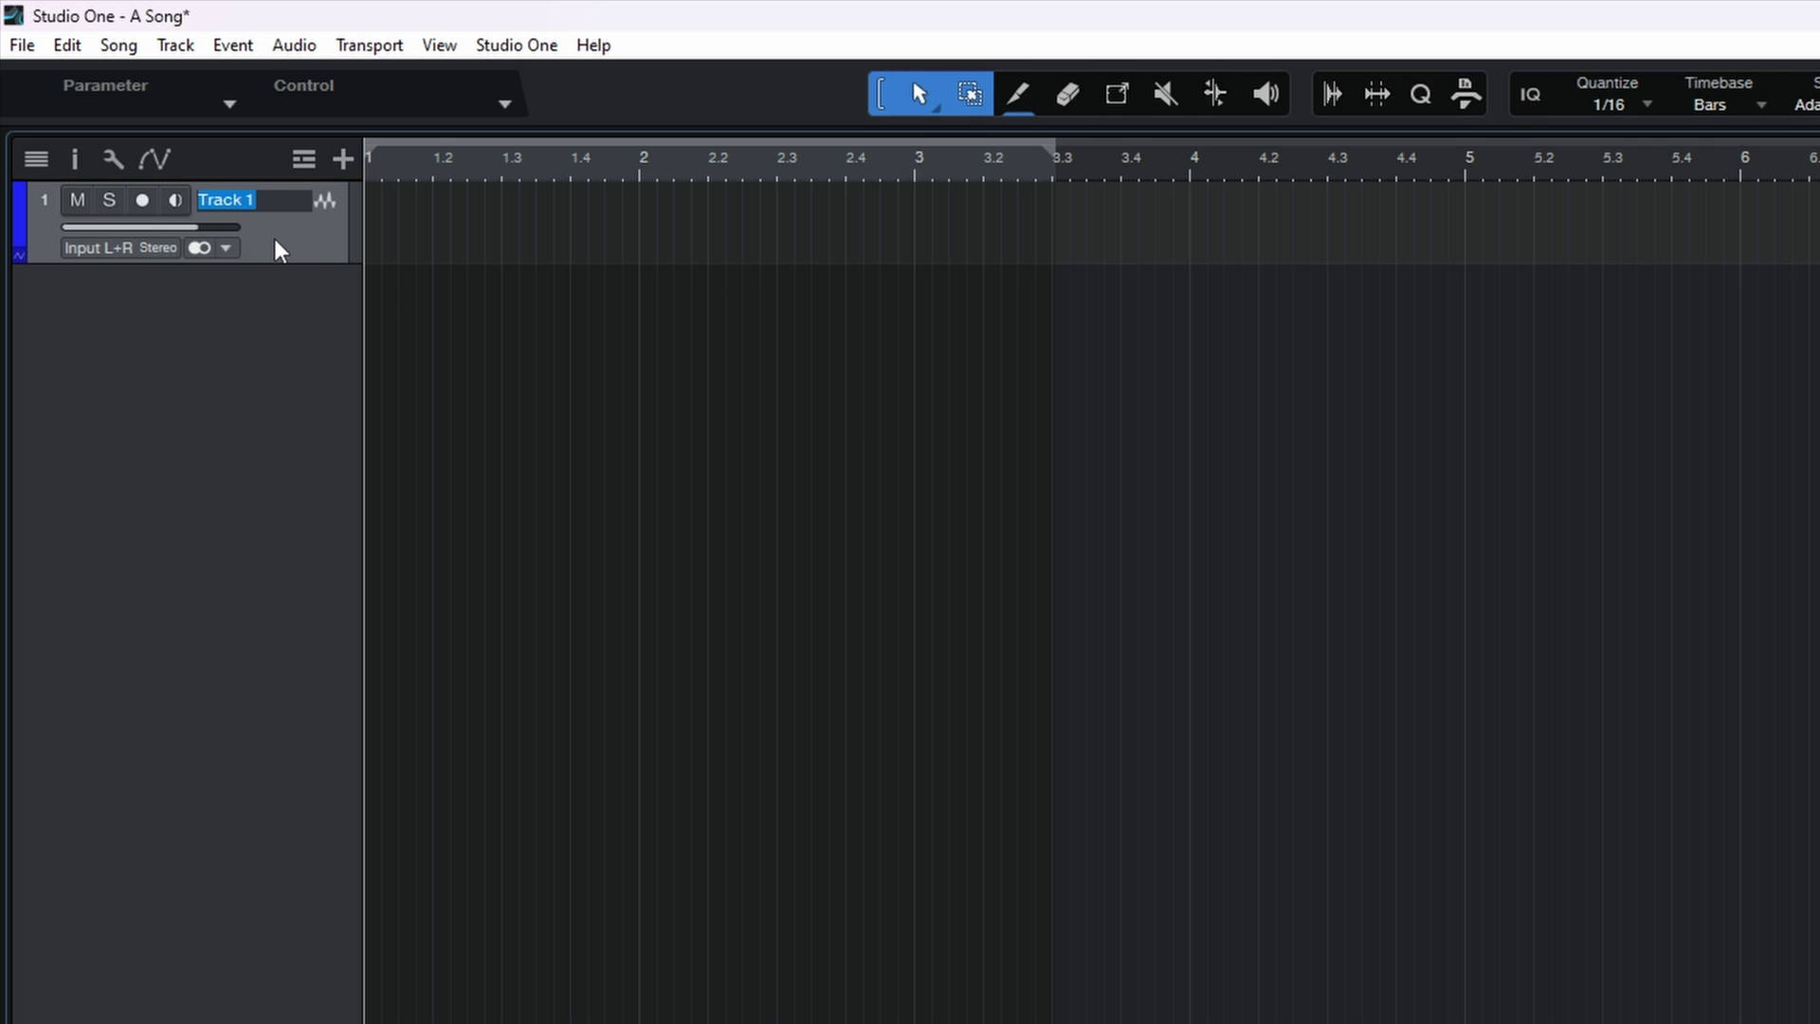
{"action": "type", "text": "Guitar"}
{"action": "key", "text": "Return"}
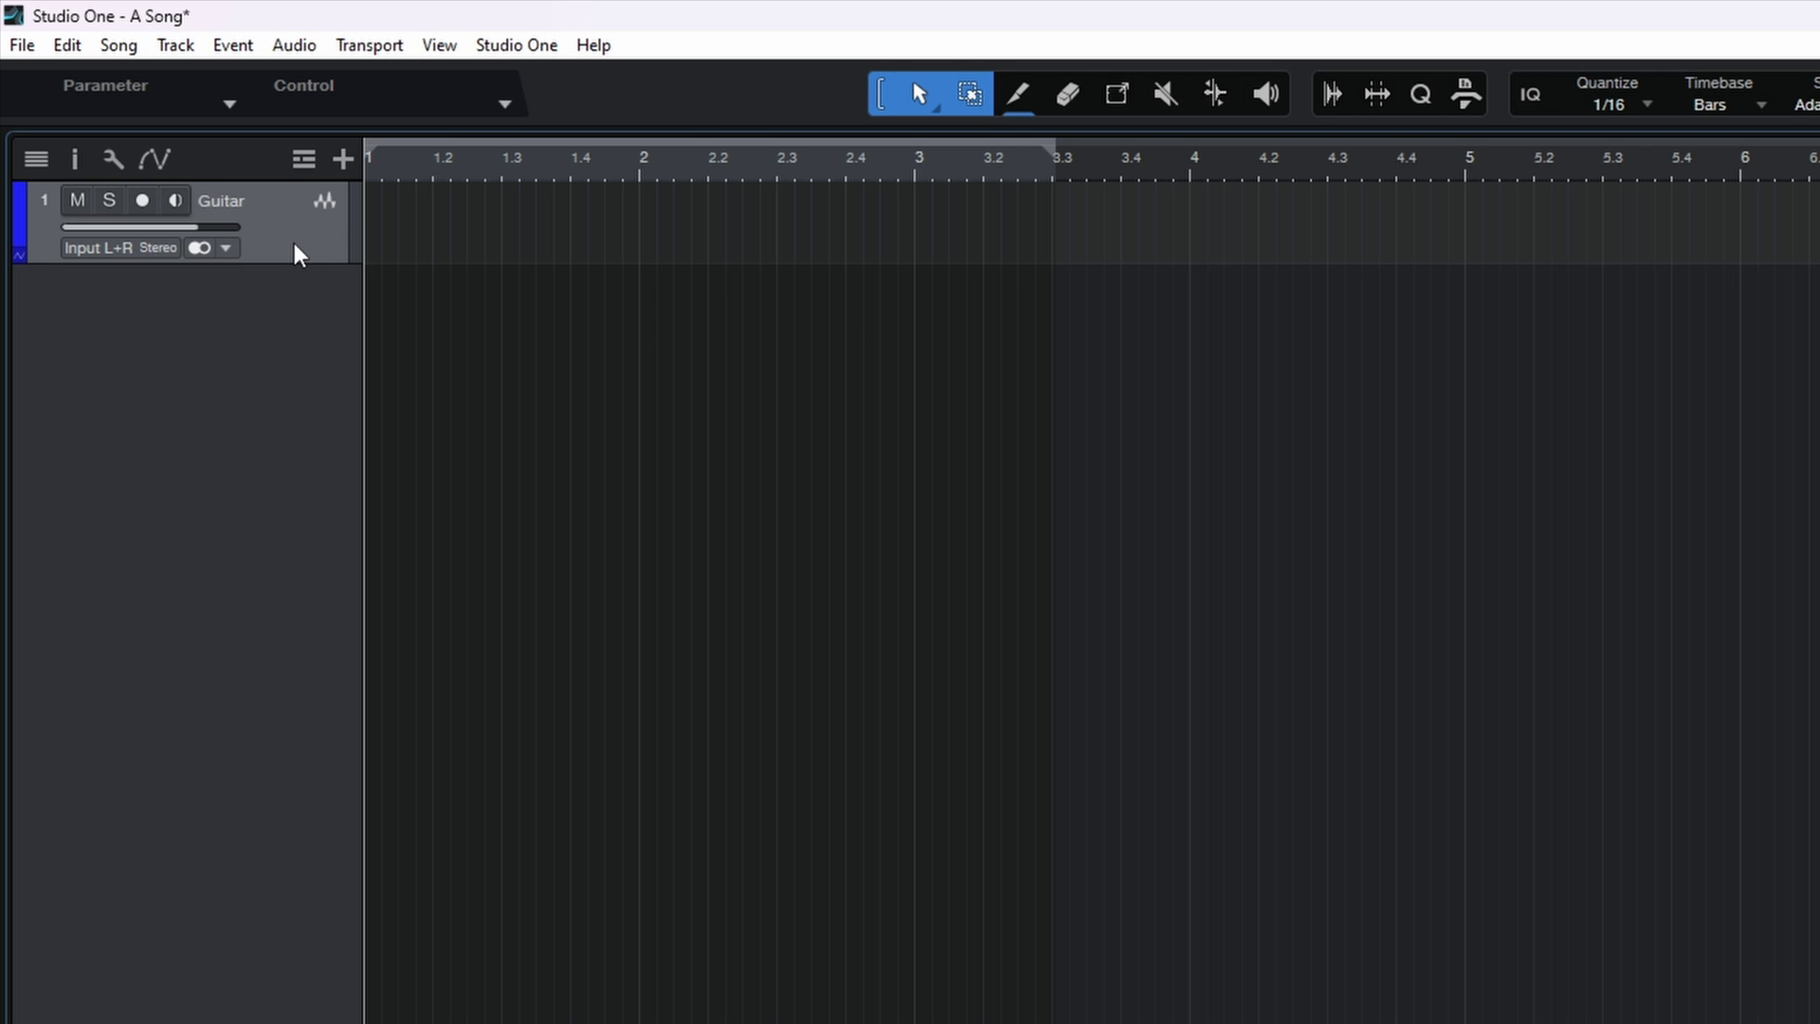
{"action": "left_click", "coordinate": [143, 201]}
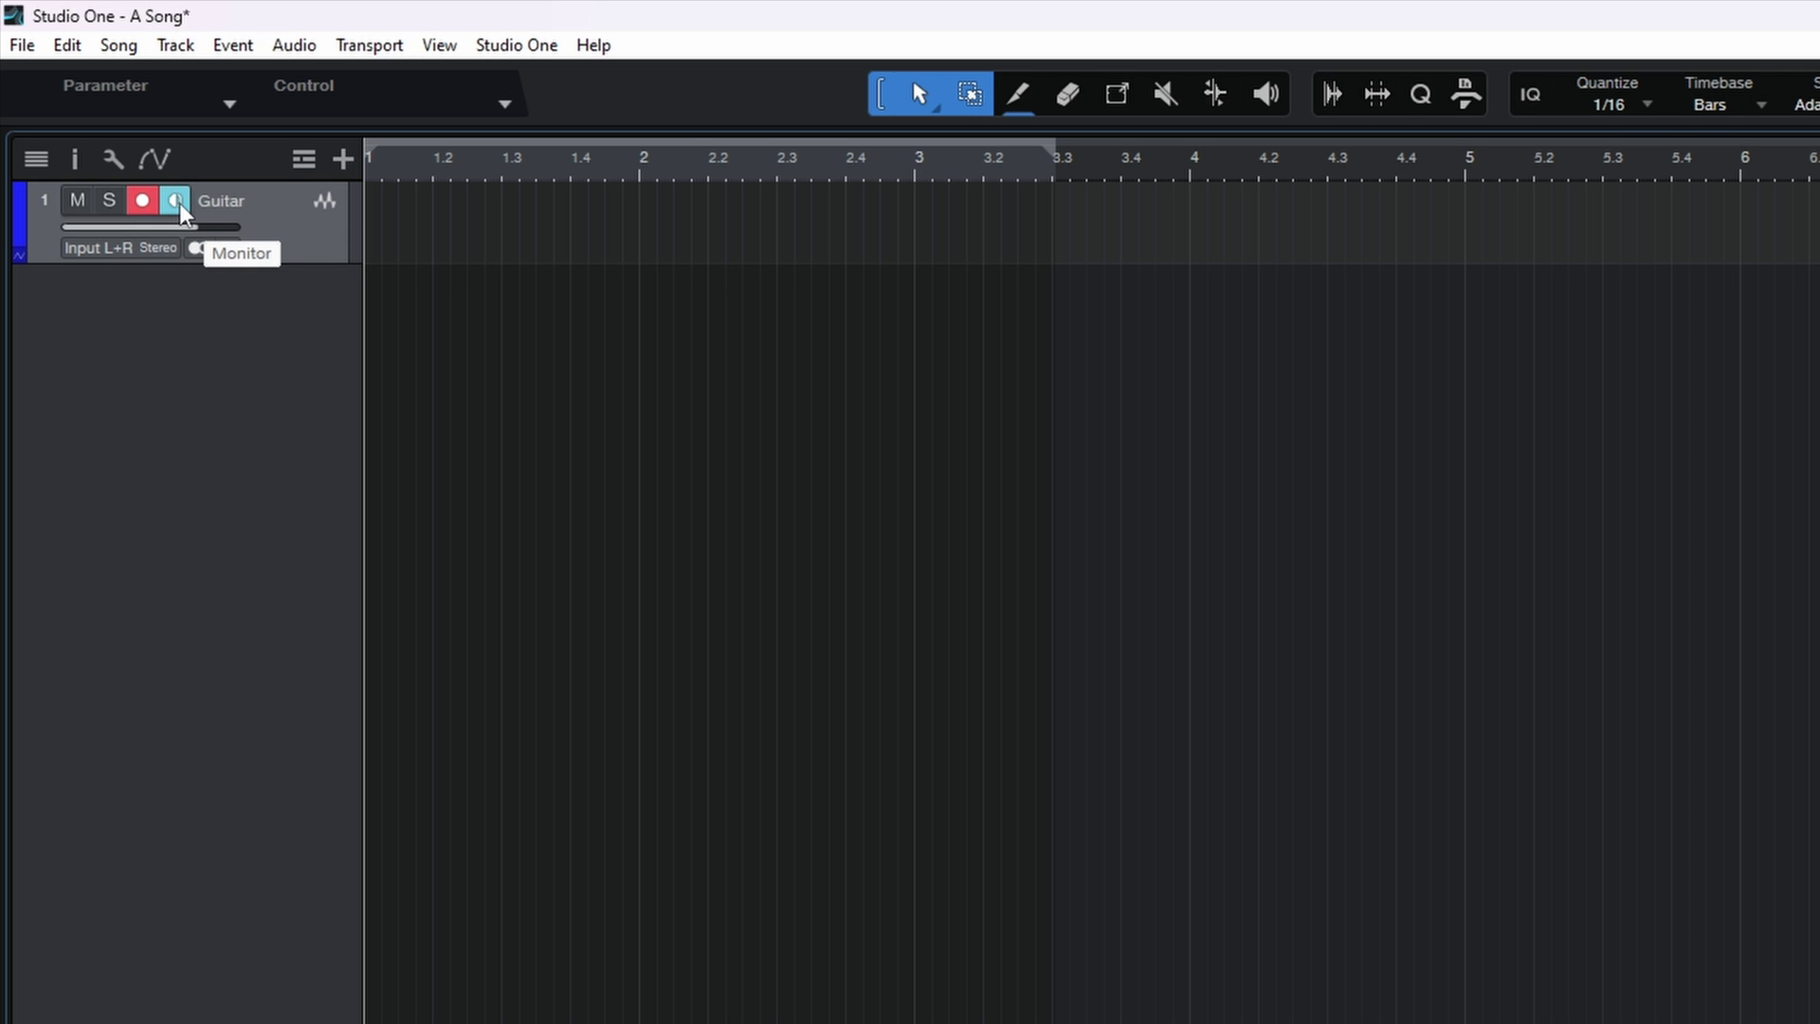
{"action": "left_click", "coordinate": [177, 201]}
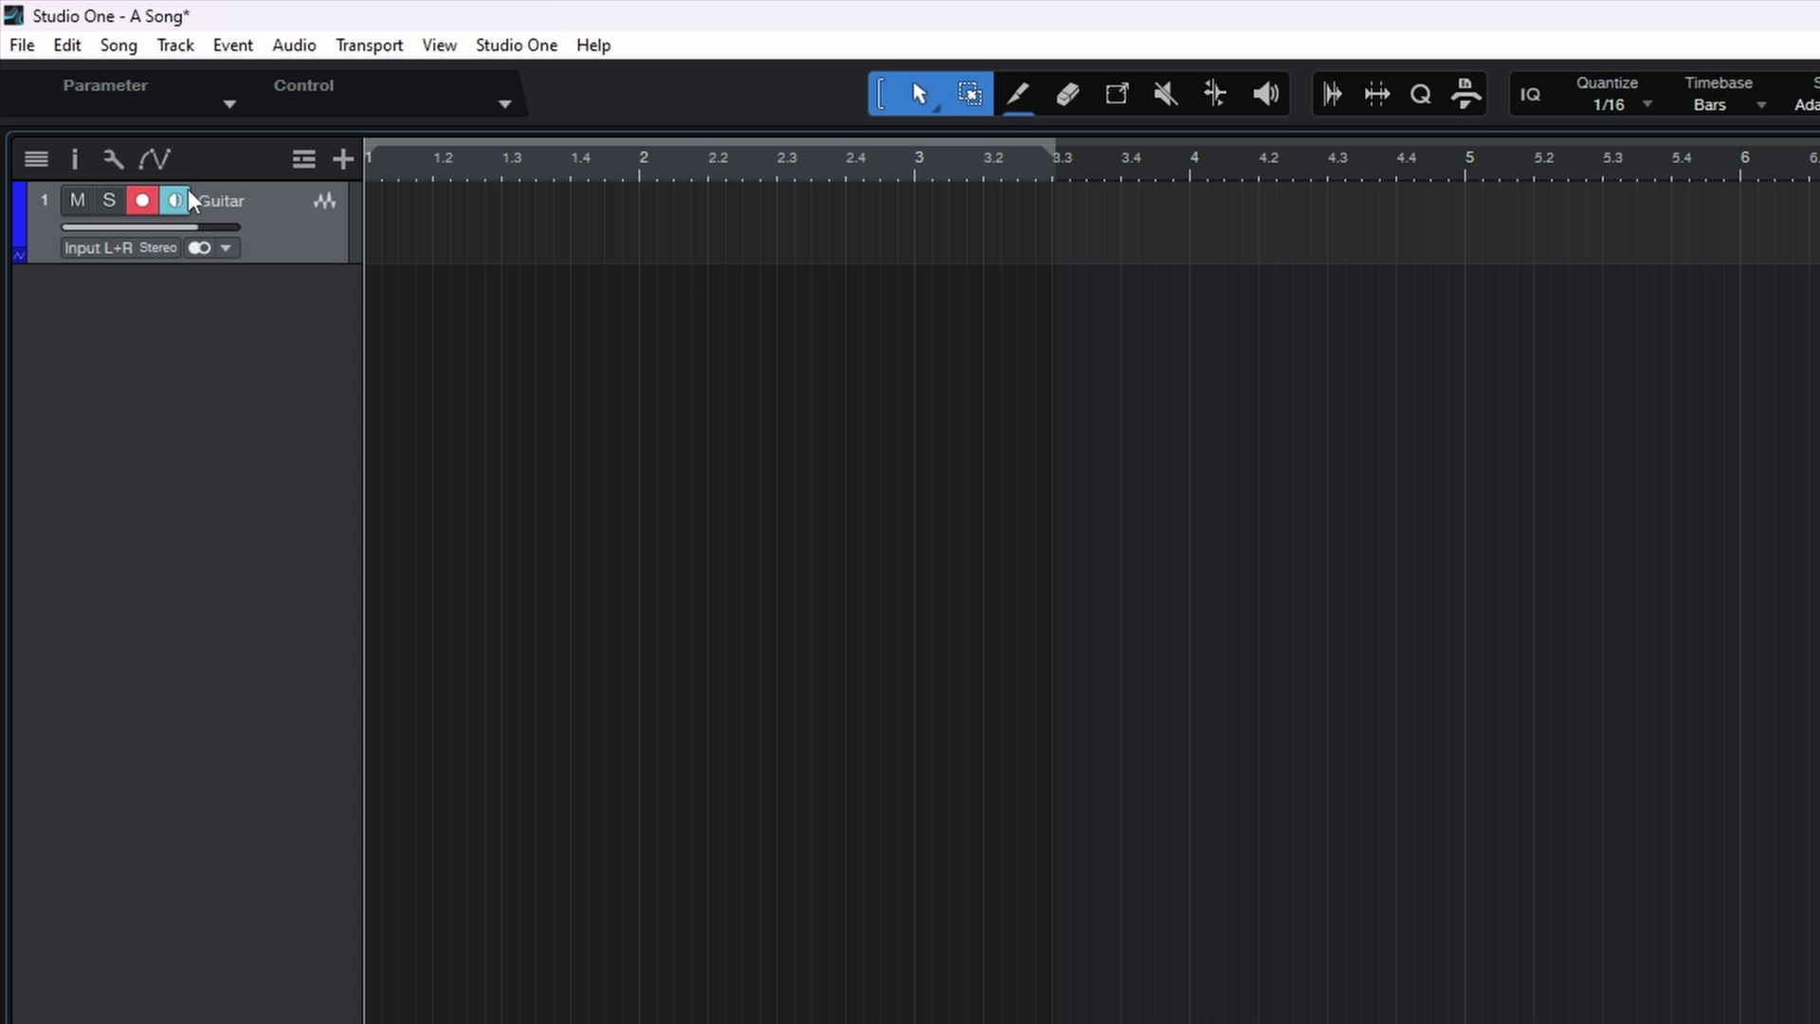
Add a stereo input in the song's Audio I/O Setup and assign it to hardware inputs 3 and 4.
{"action": "left_click", "coordinate": [118, 248]}
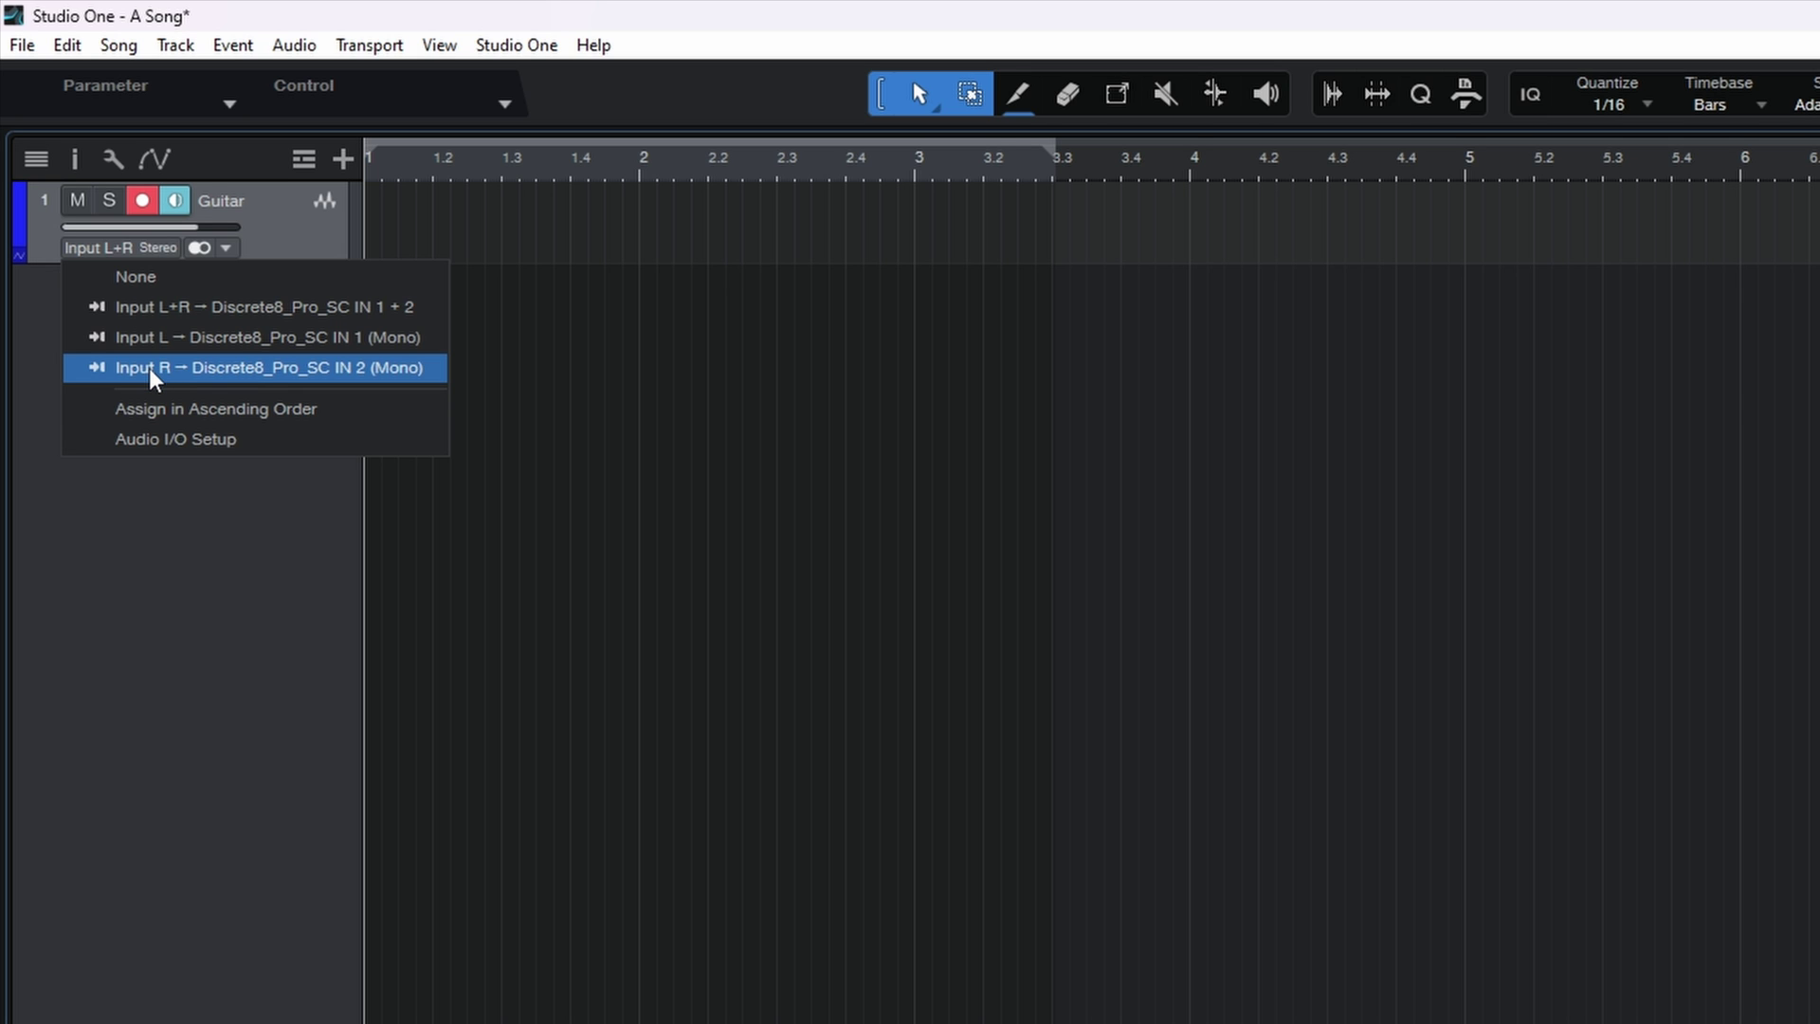
{"action": "left_click", "coordinate": [191, 438]}
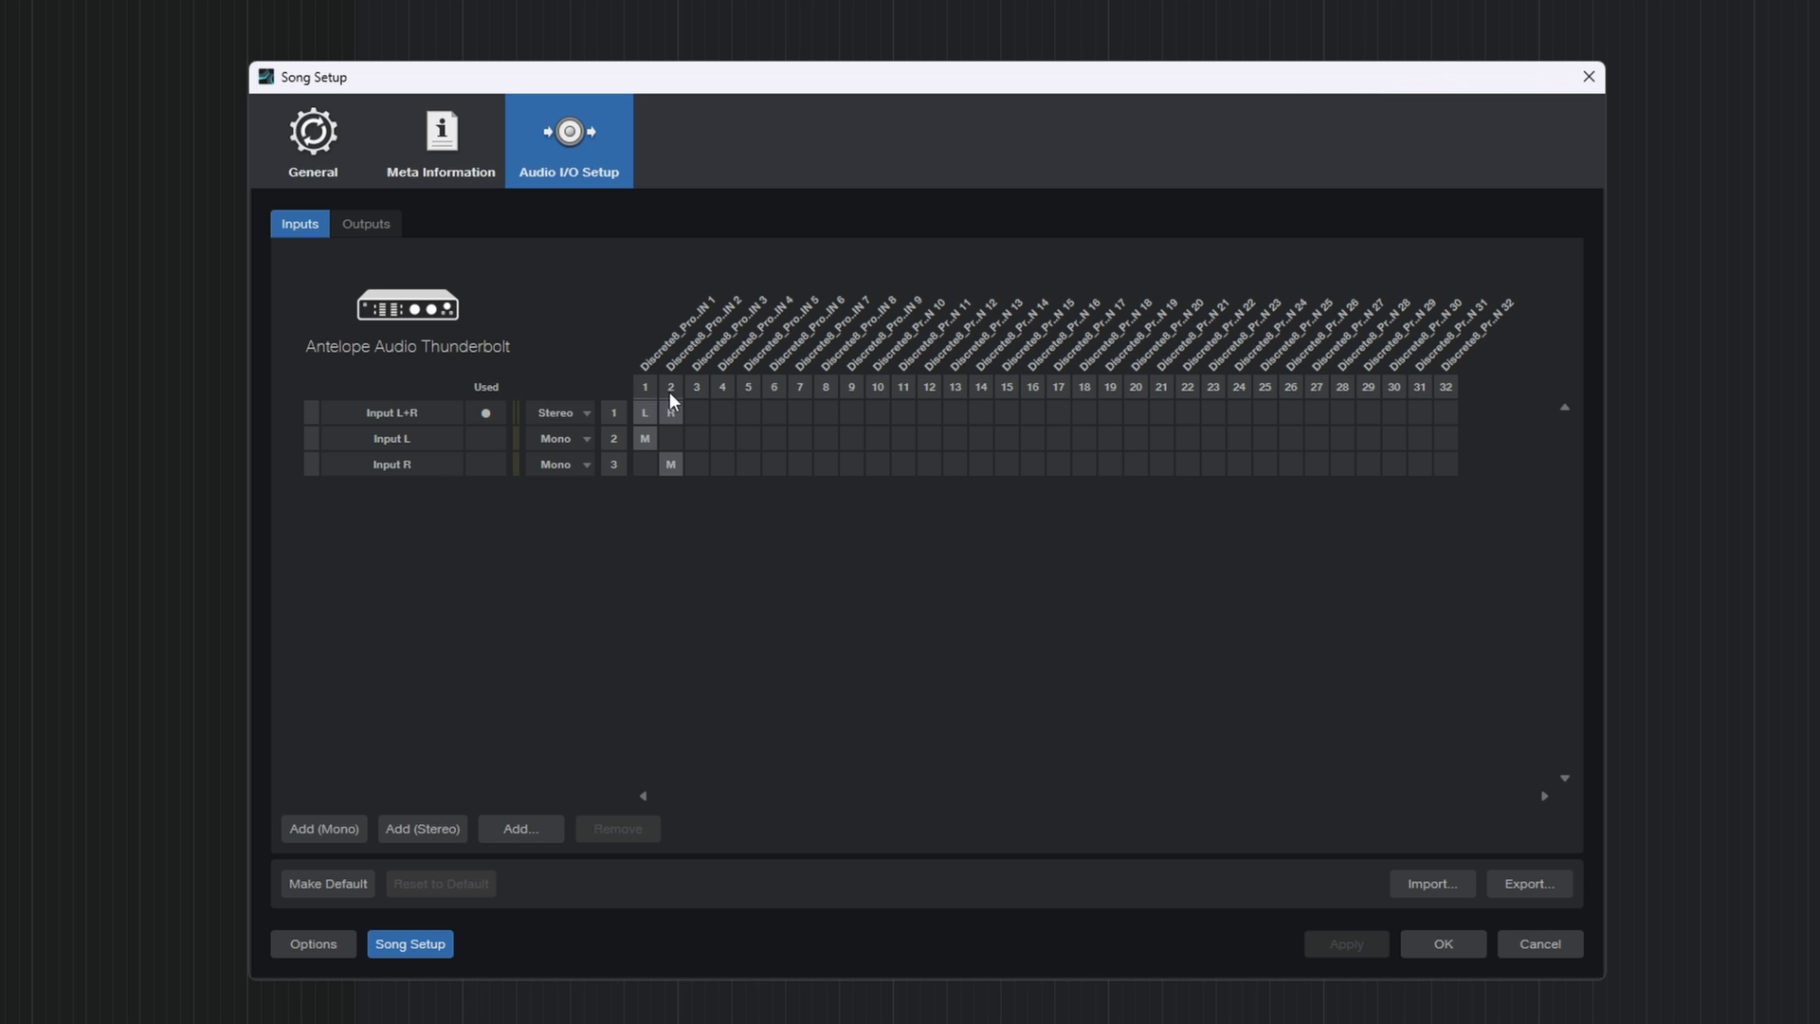
{"action": "left_click", "coordinate": [409, 829]}
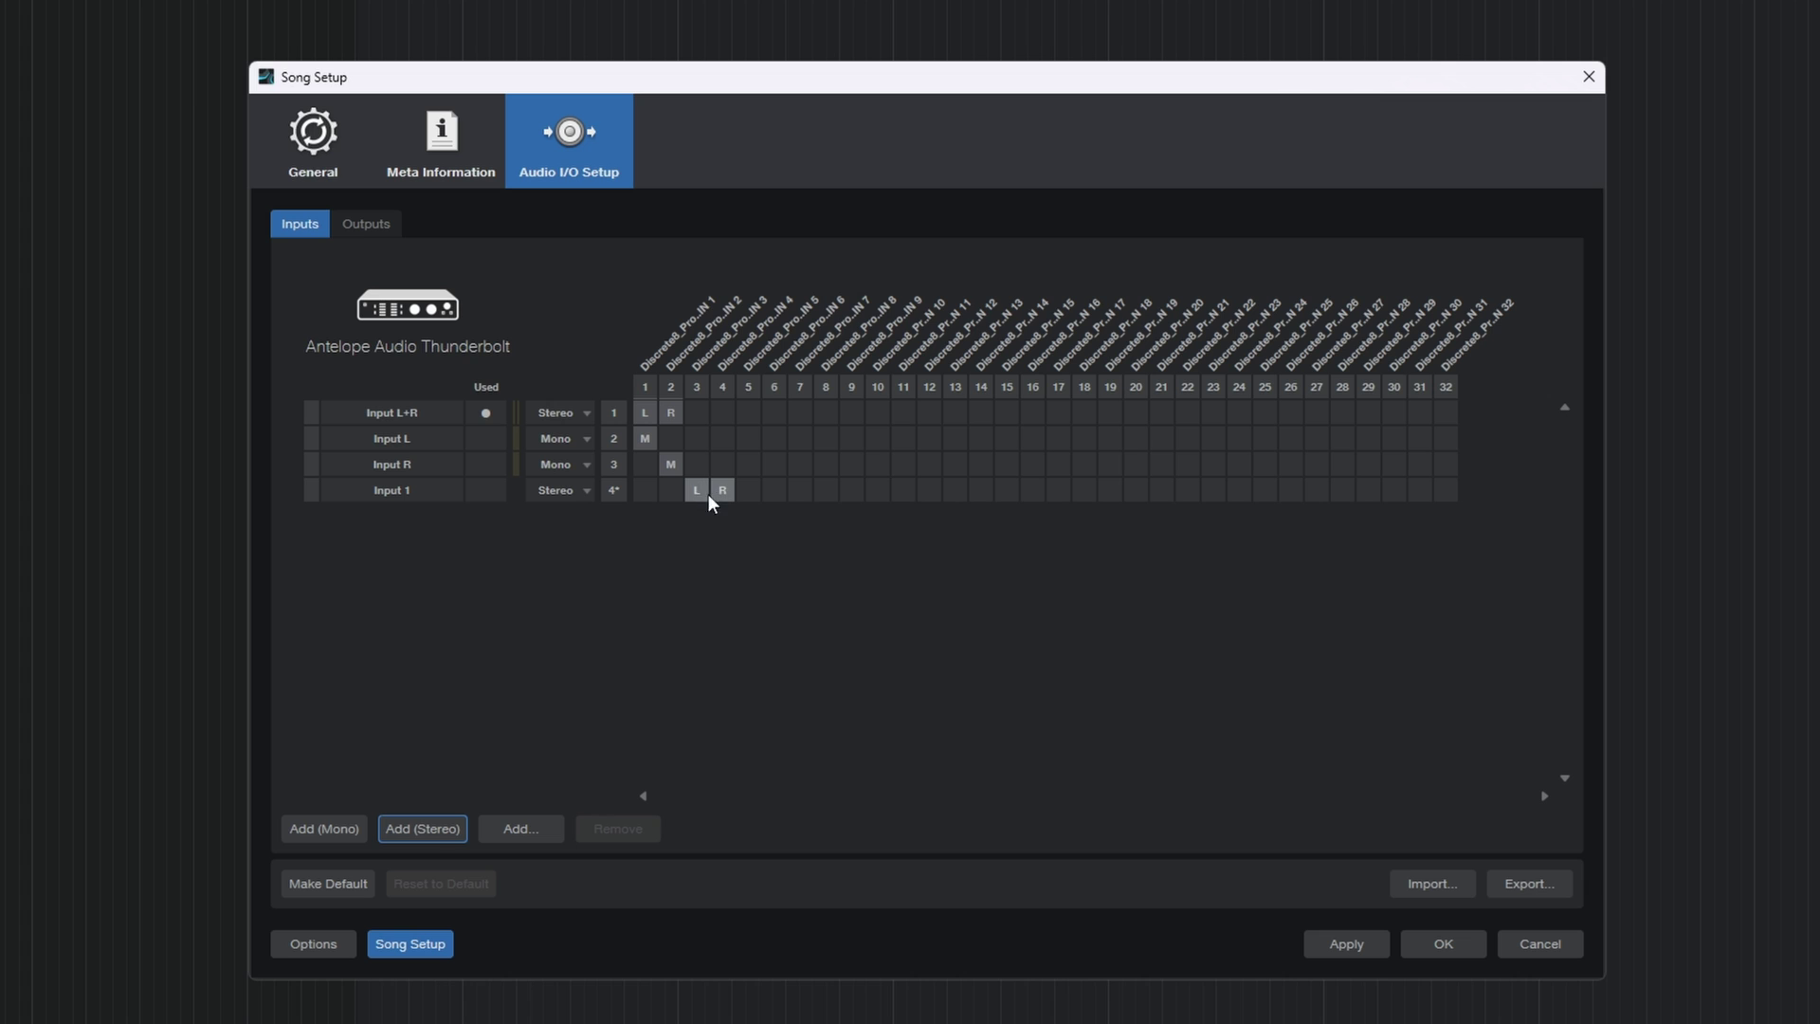
{"action": "mouse_move", "coordinate": [745, 495]}
{"action": "left_mouse_down"}
{"action": "mouse_move", "coordinate": [813, 489]}
{"action": "mouse_move", "coordinate": [736, 492]}
{"action": "left_mouse_up"}
{"action": "left_click", "coordinate": [751, 490]}
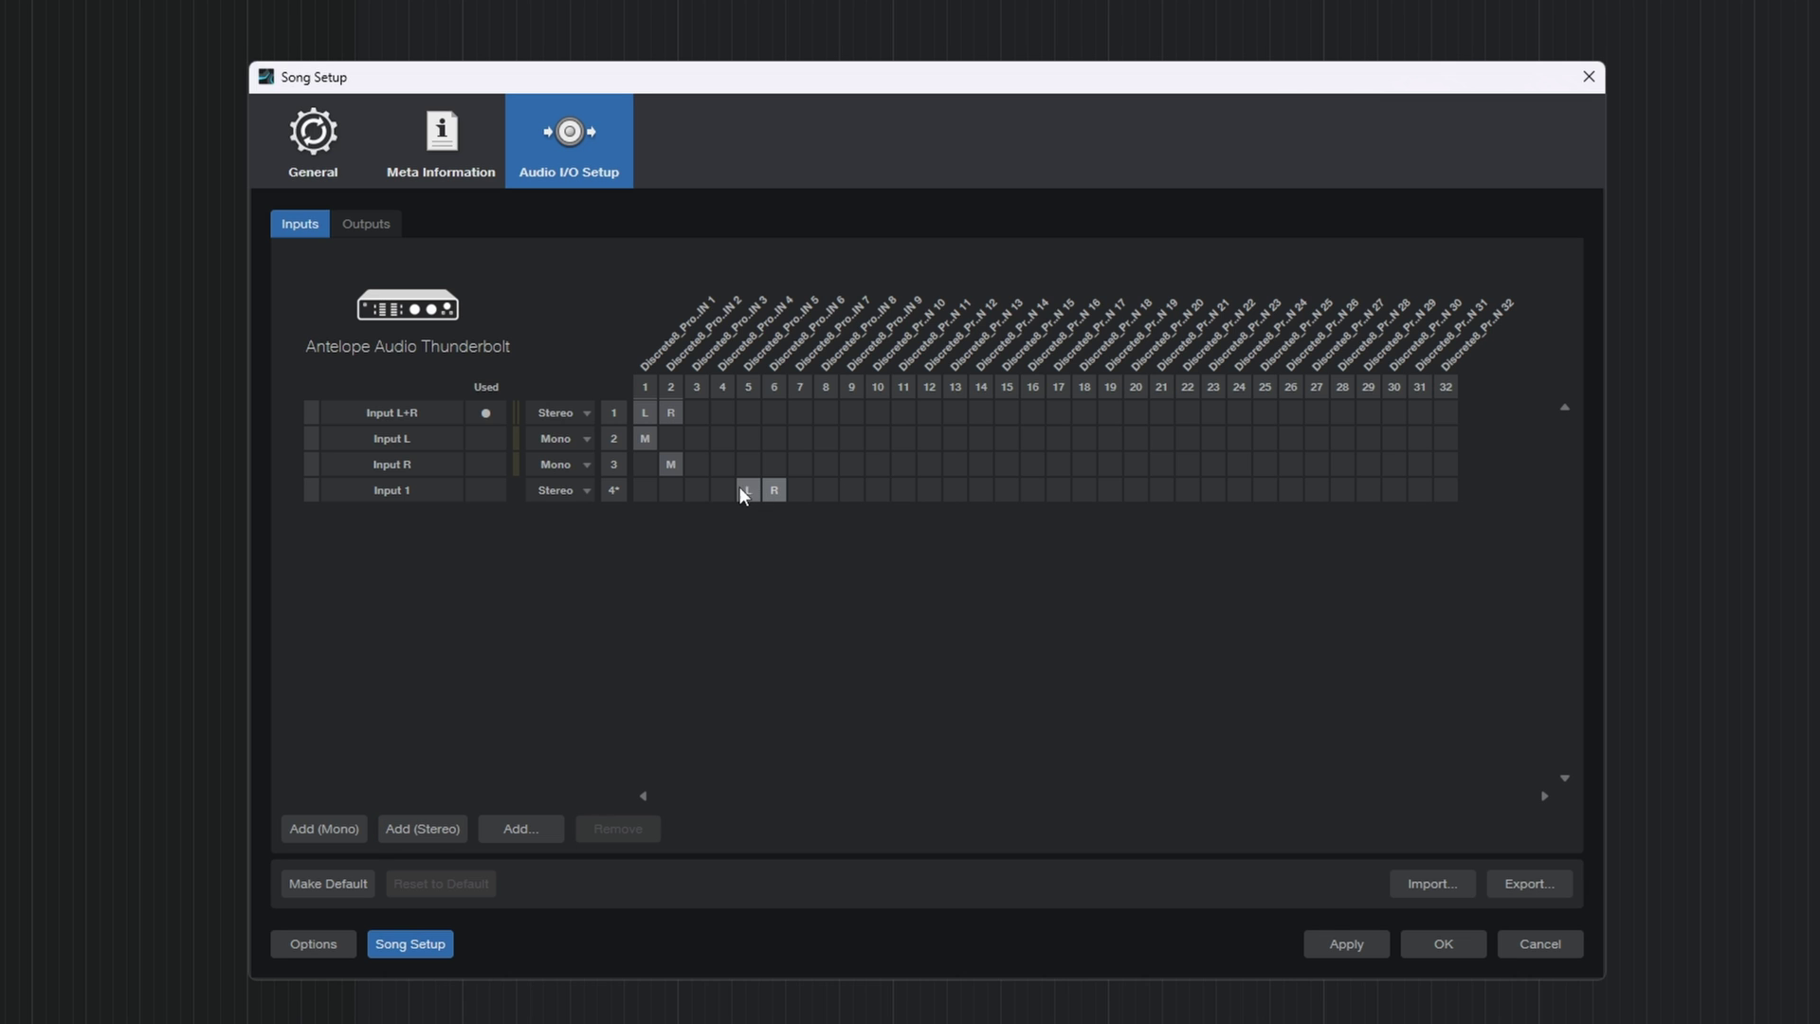
{"action": "left_click", "coordinate": [697, 488]}
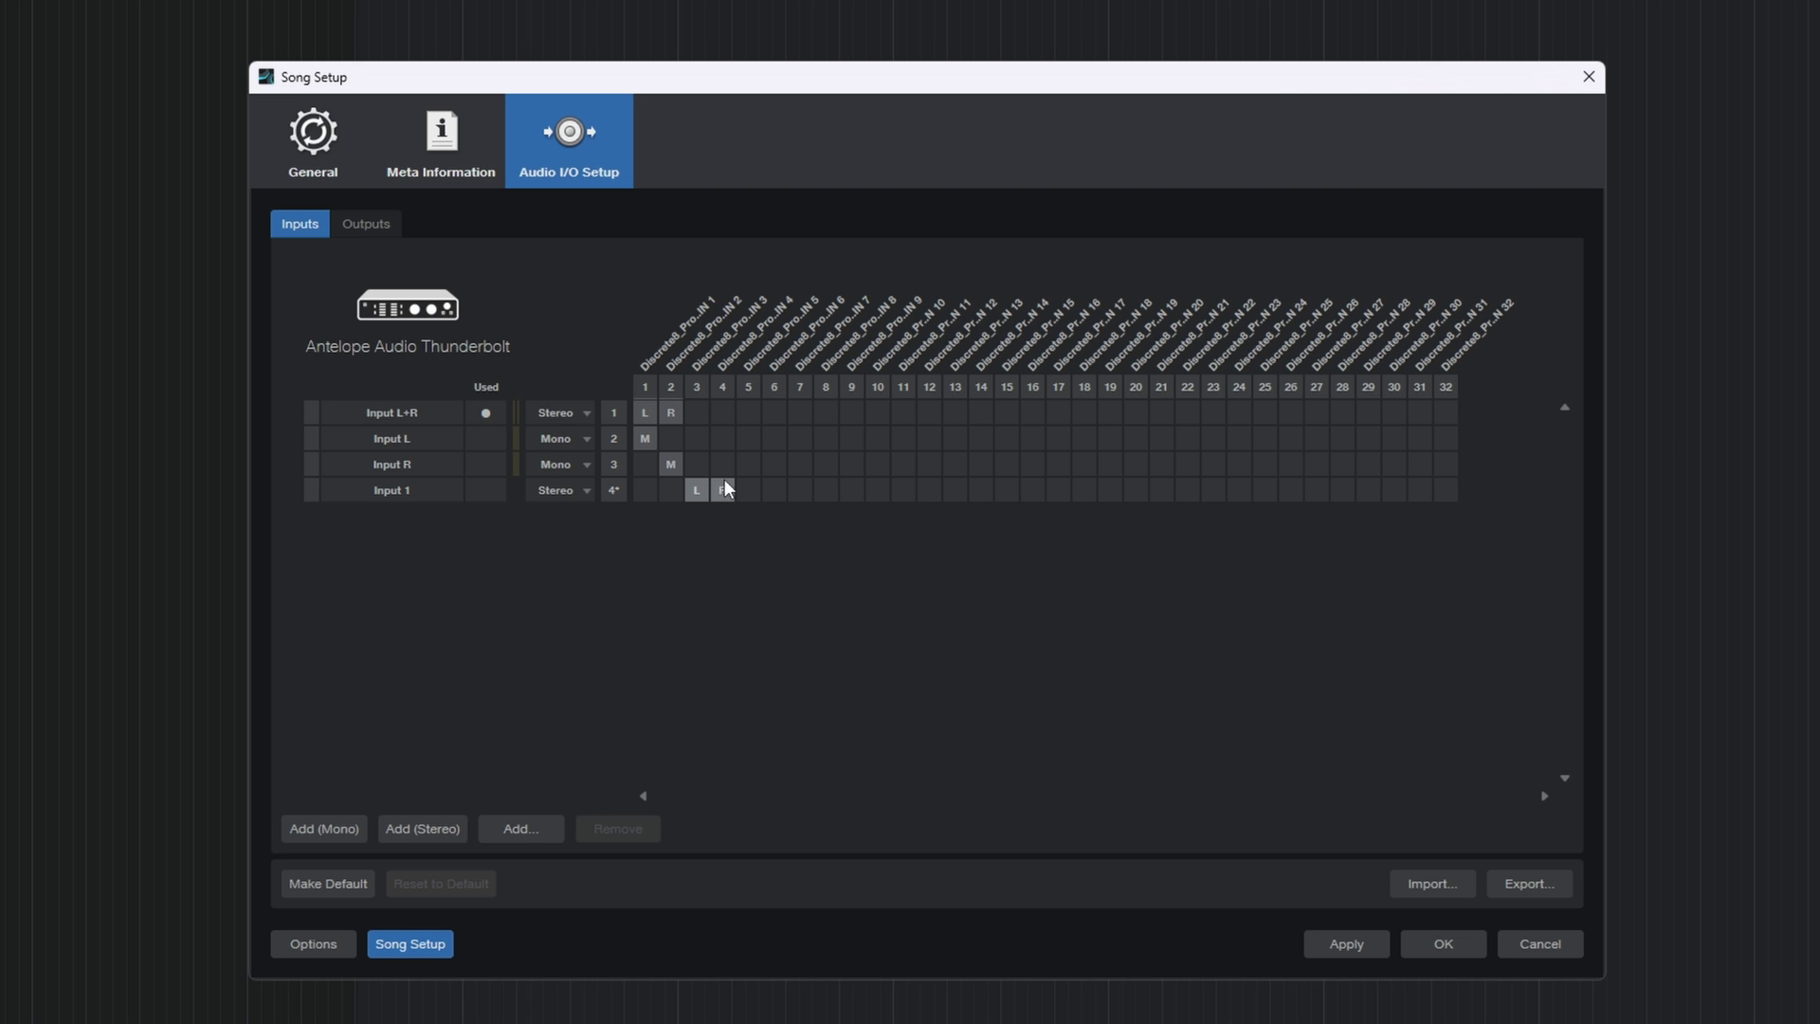
Rename the new stereo input as Guitar, apply the setup, and select it as the Guitar track's input.
{"action": "left_click", "coordinate": [403, 497]}
{"action": "double_click", "coordinate": [403, 496]}
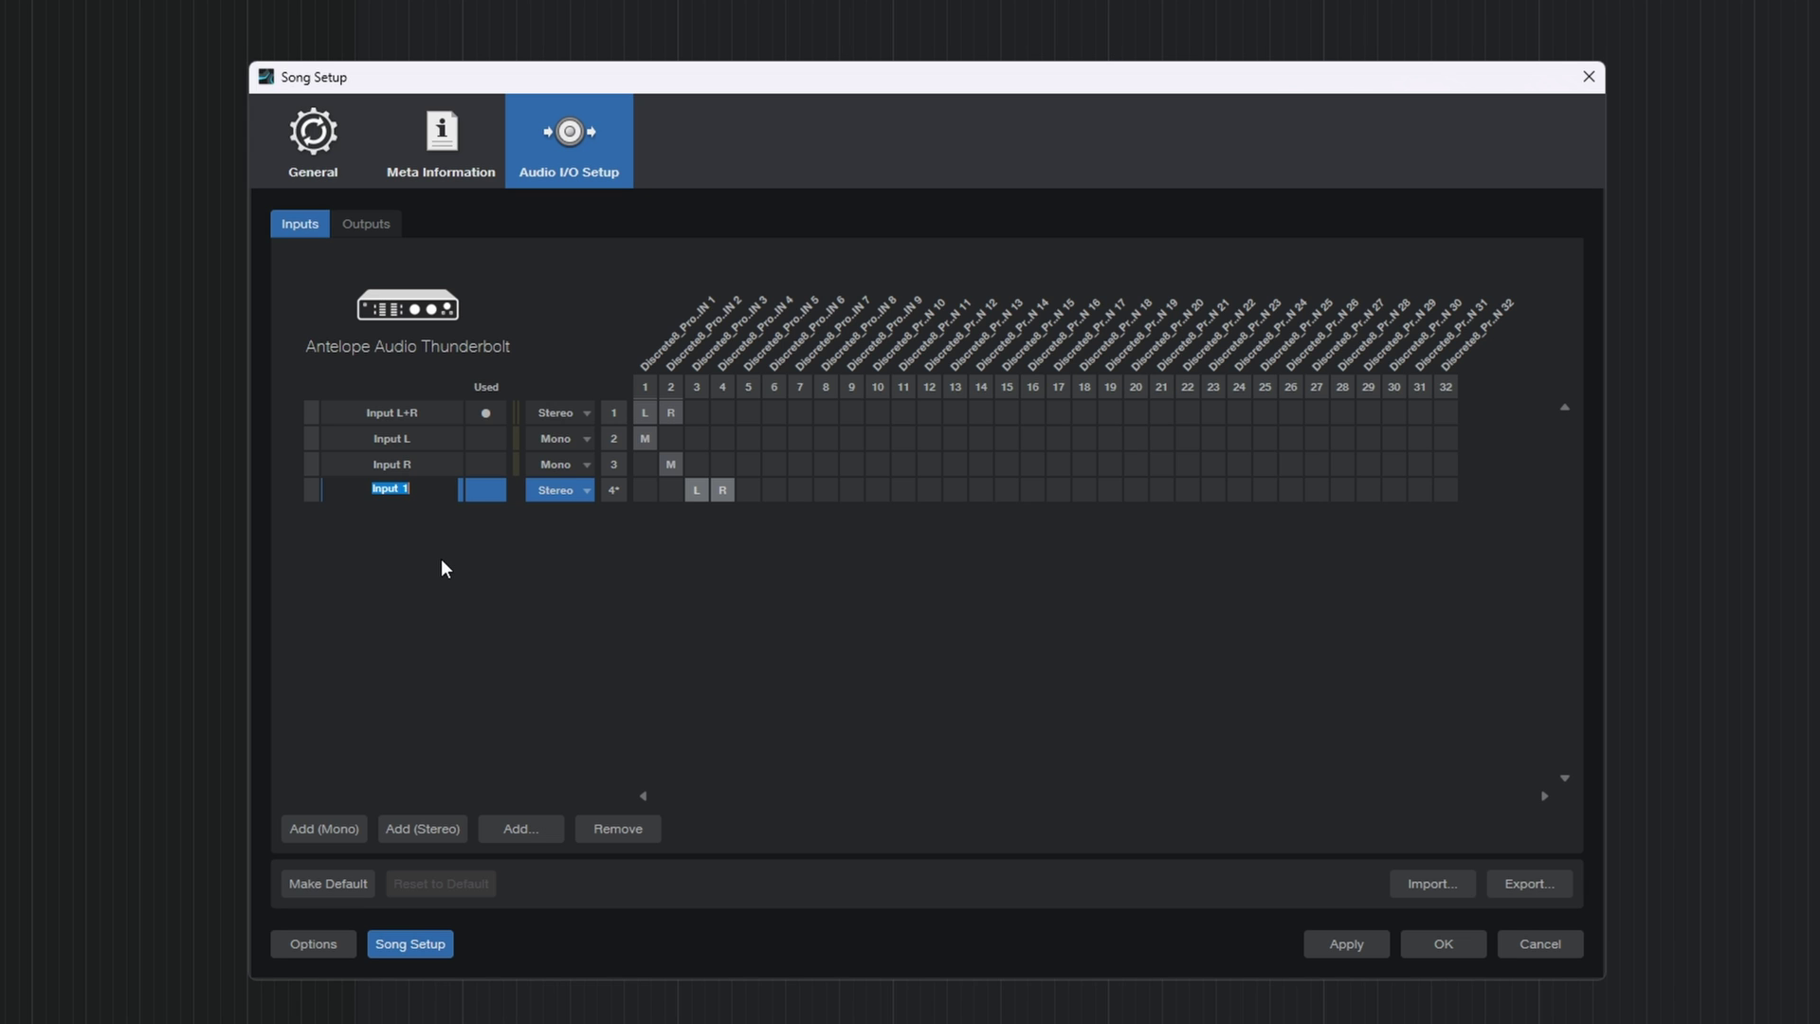
{"action": "type", "text": "Guitar"}
{"action": "key", "text": "Return"}
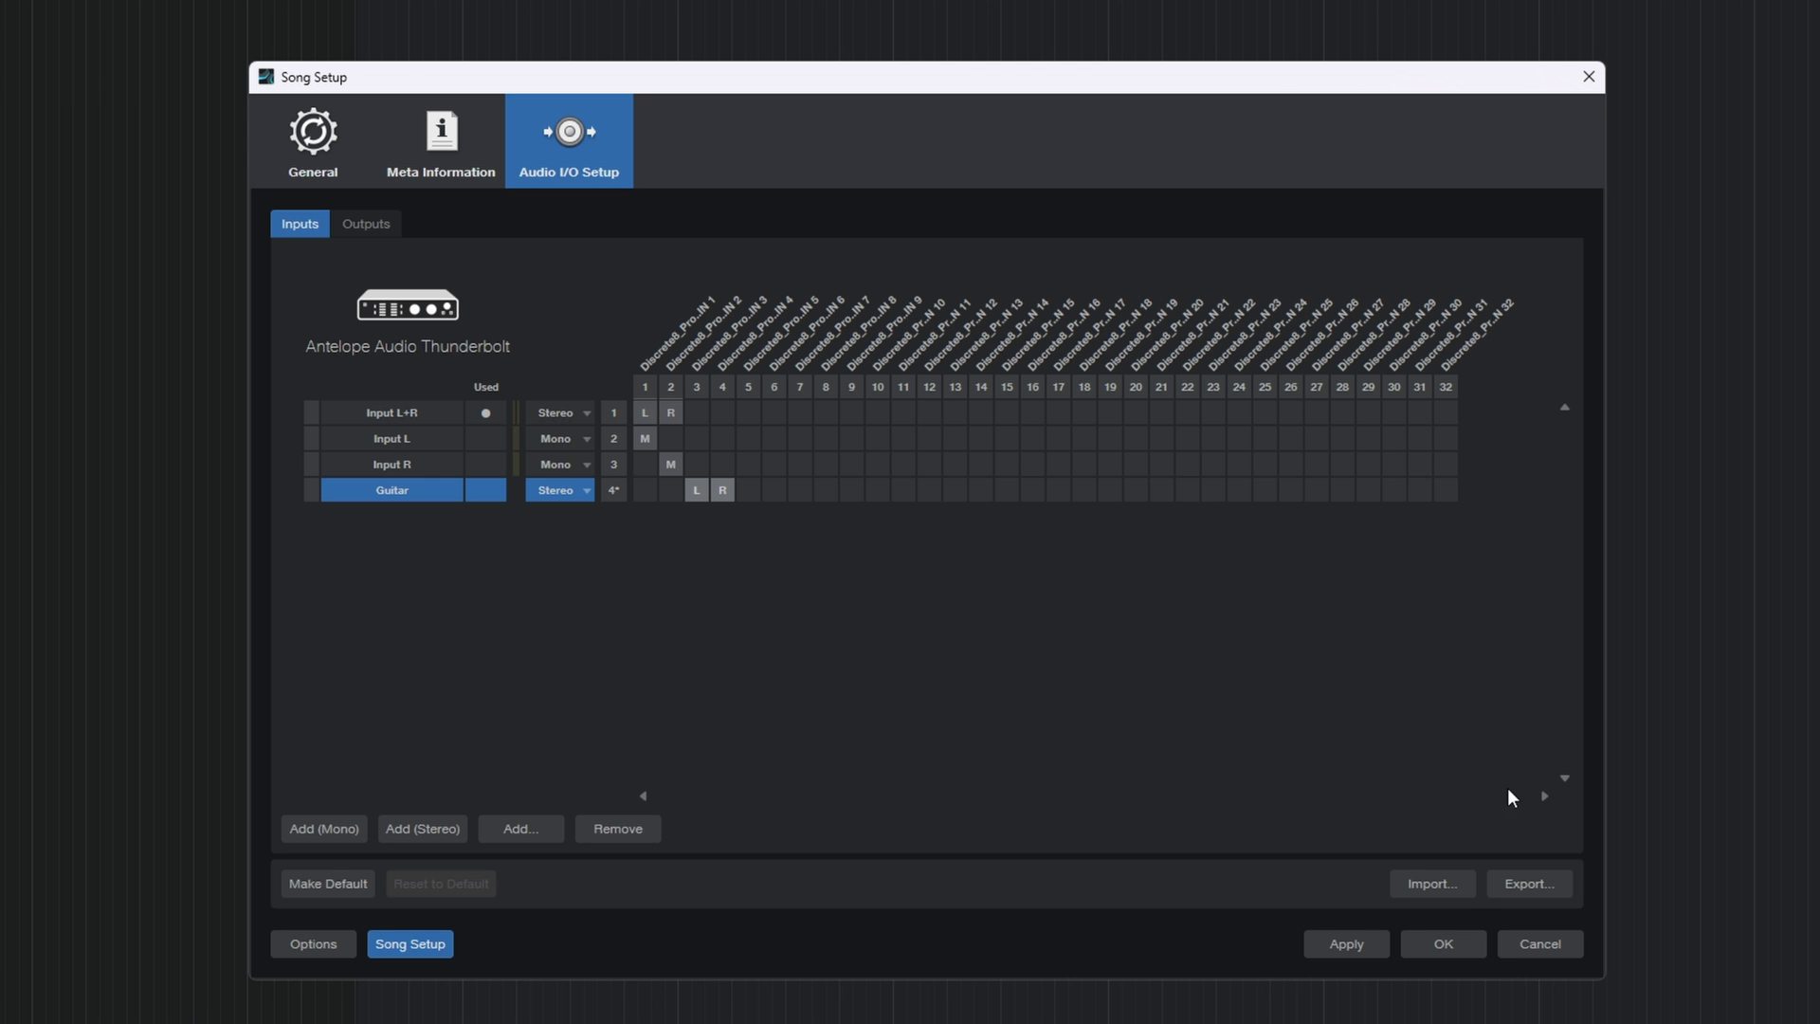
{"action": "left_click", "coordinate": [1442, 943]}
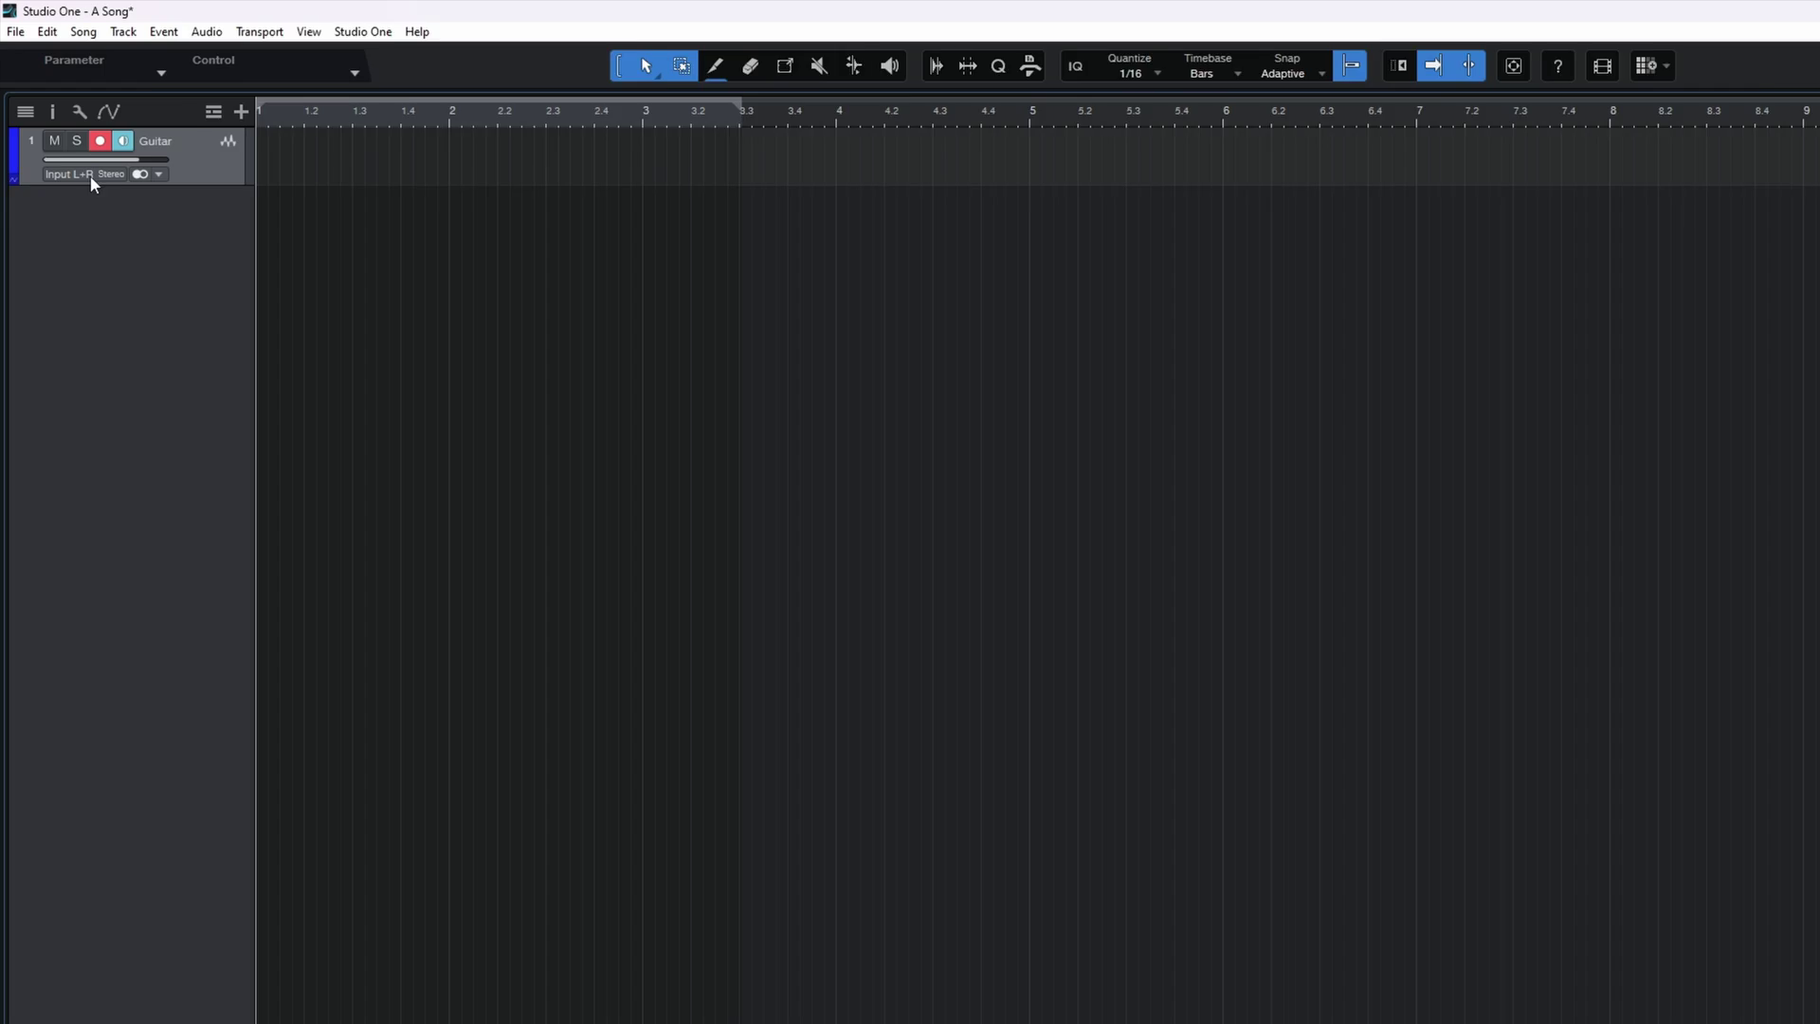
{"action": "left_click", "coordinate": [91, 174]}
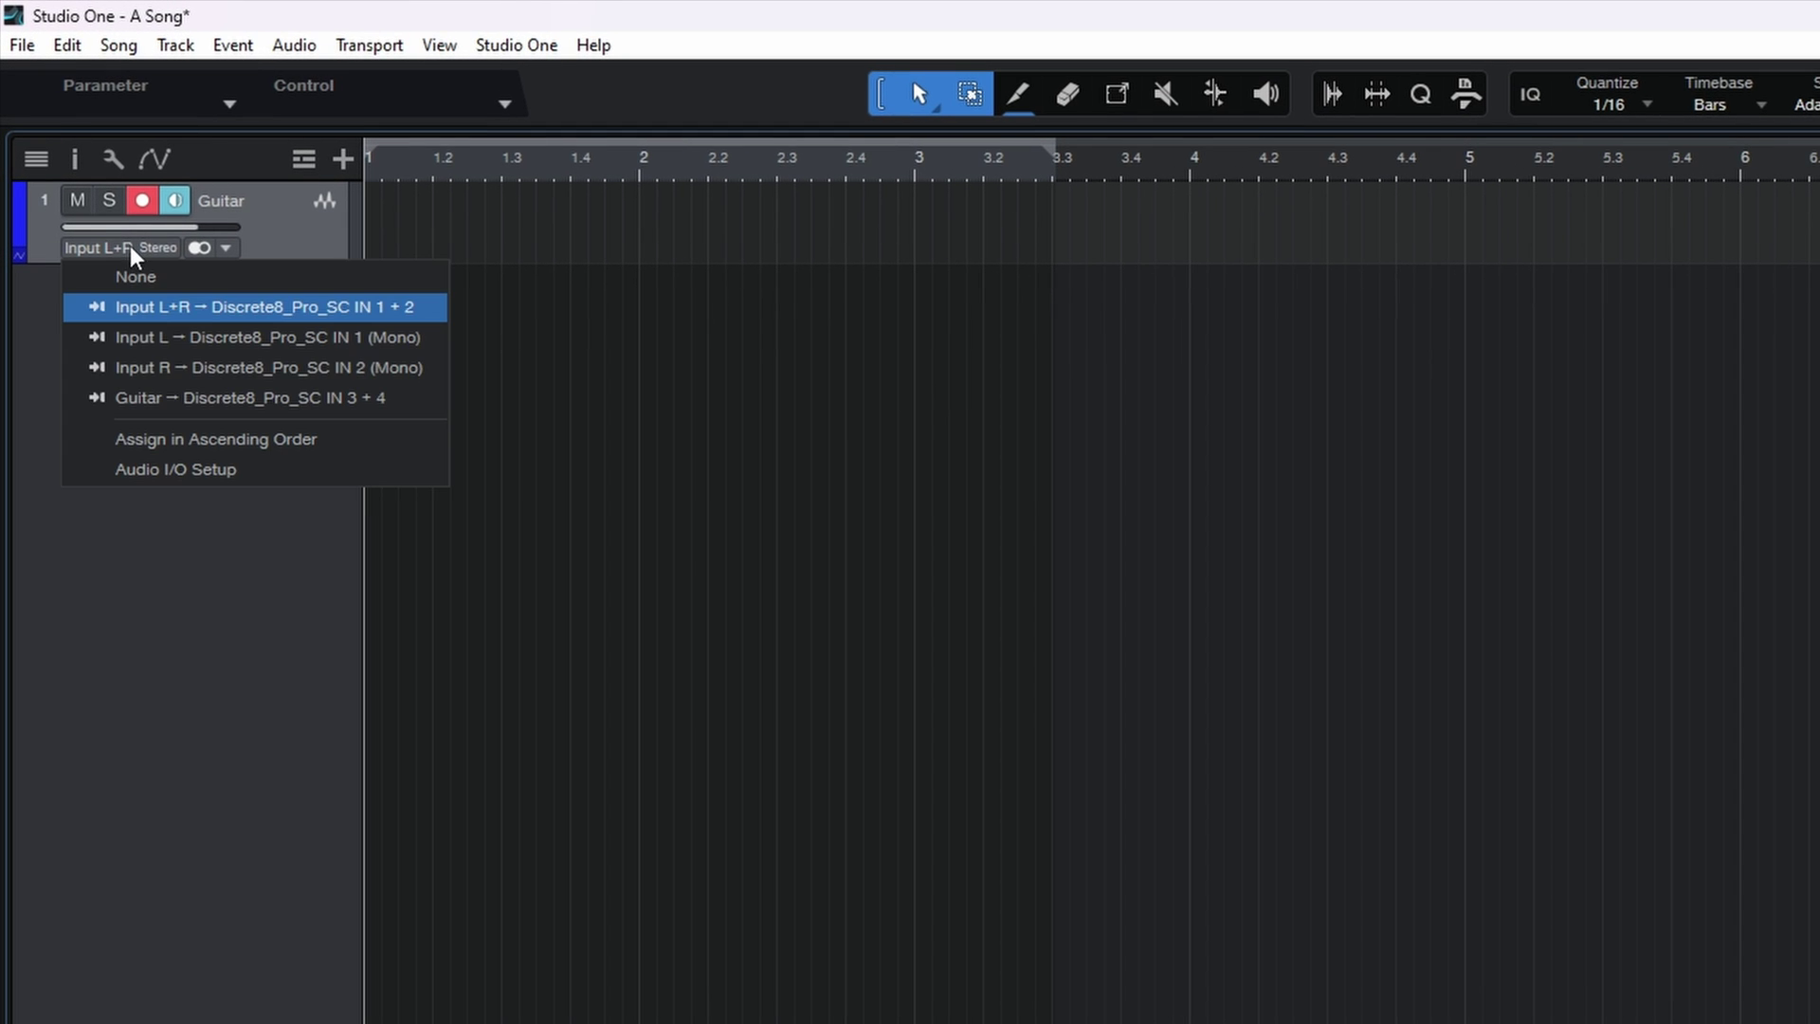
{"action": "left_click", "coordinate": [148, 397]}
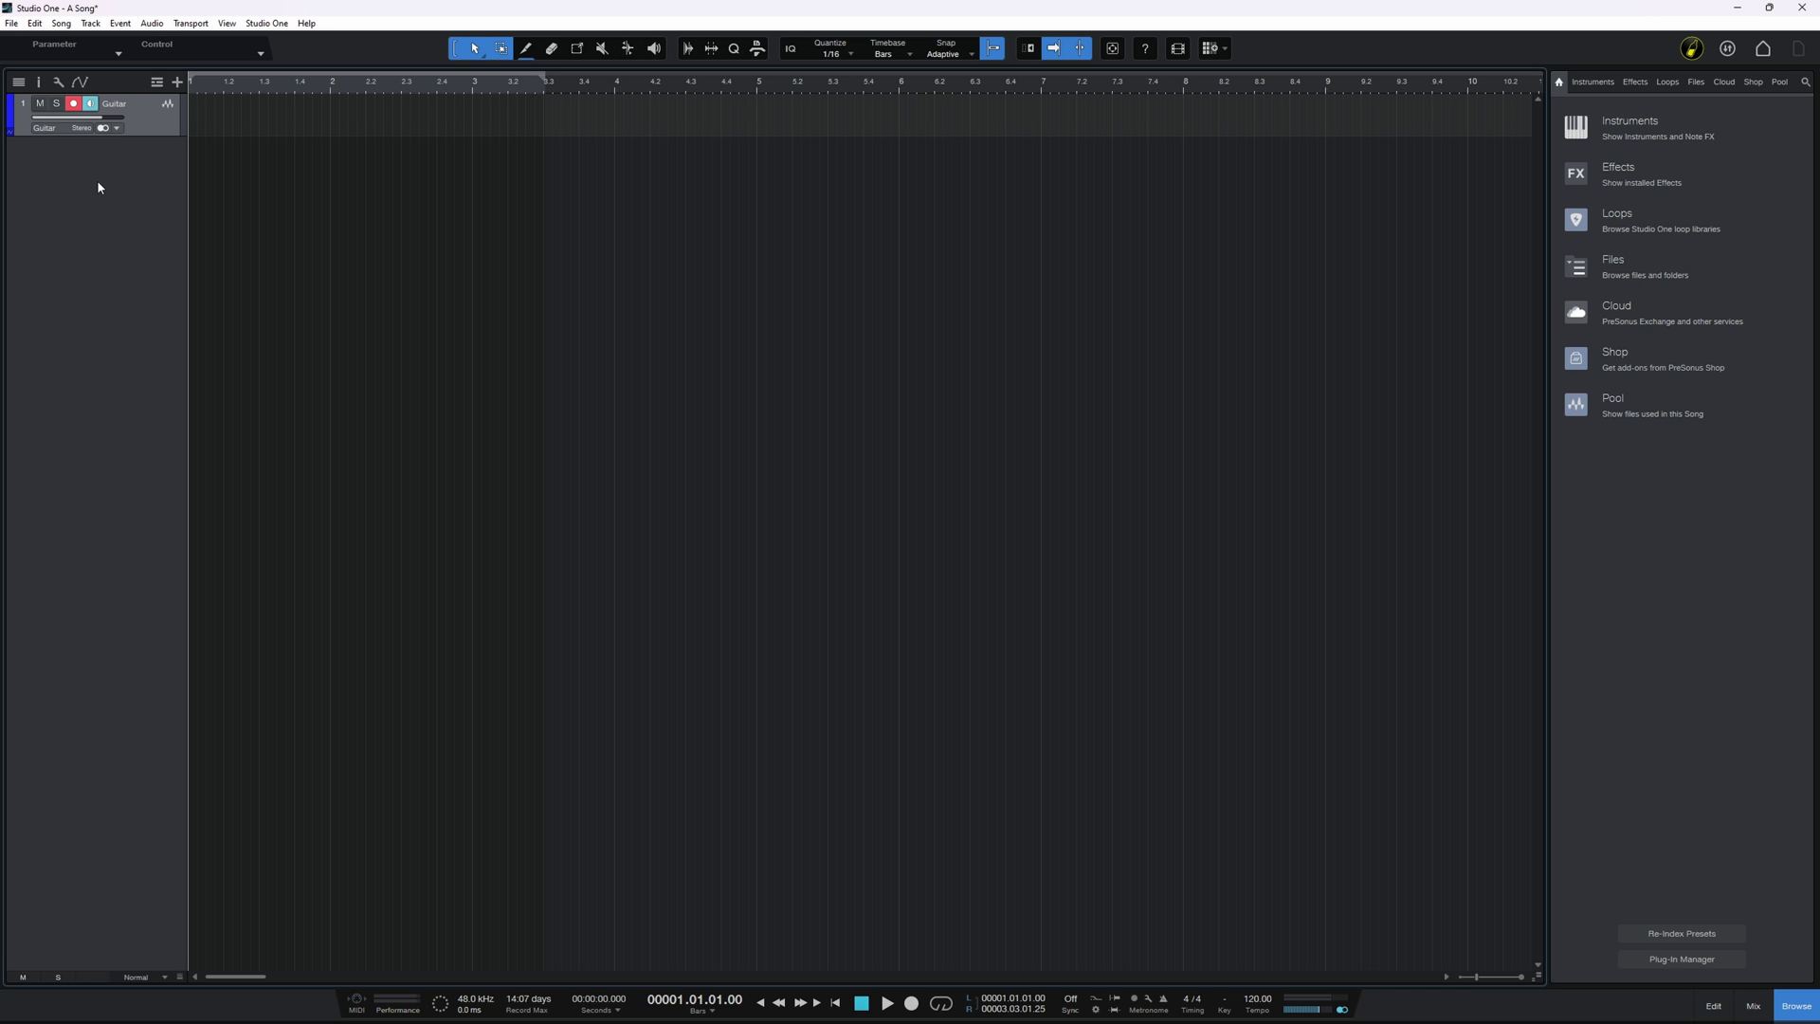
Switch to Cakewalk and set the project tempo to 120.
{"action": "left_click", "coordinate": [1020, 1007]}
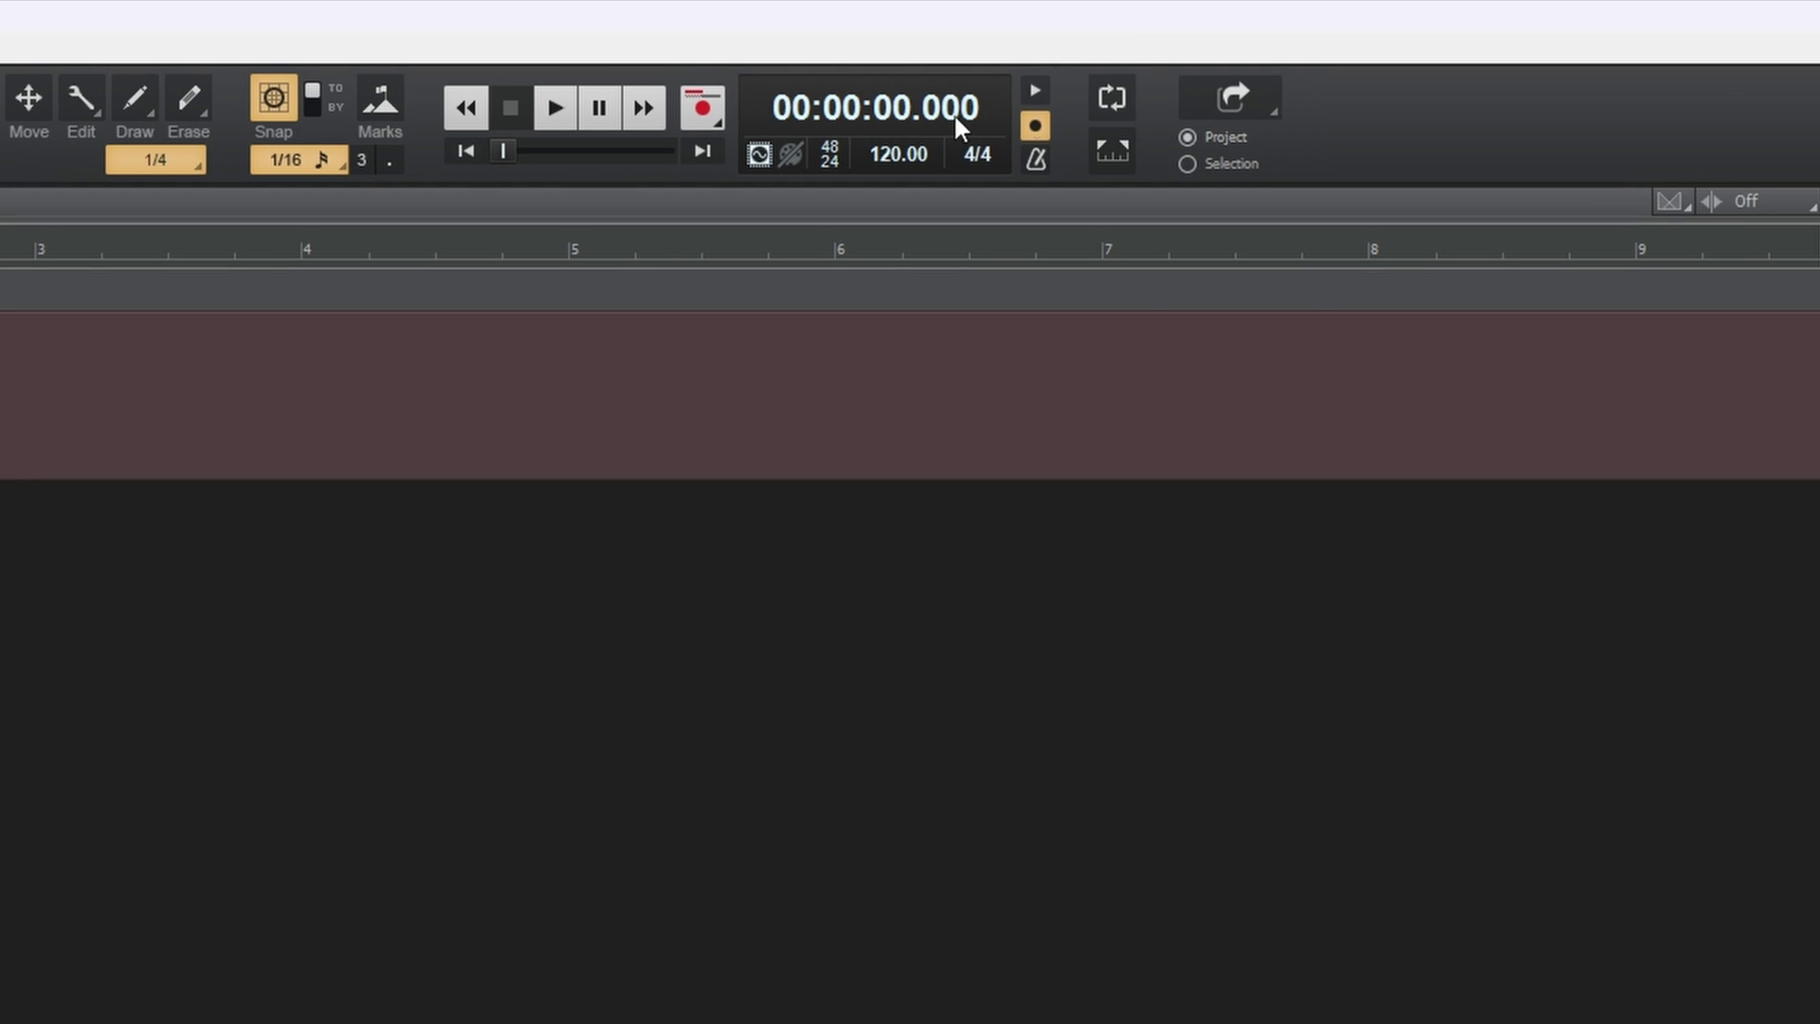
{"action": "left_click", "coordinate": [1040, 123]}
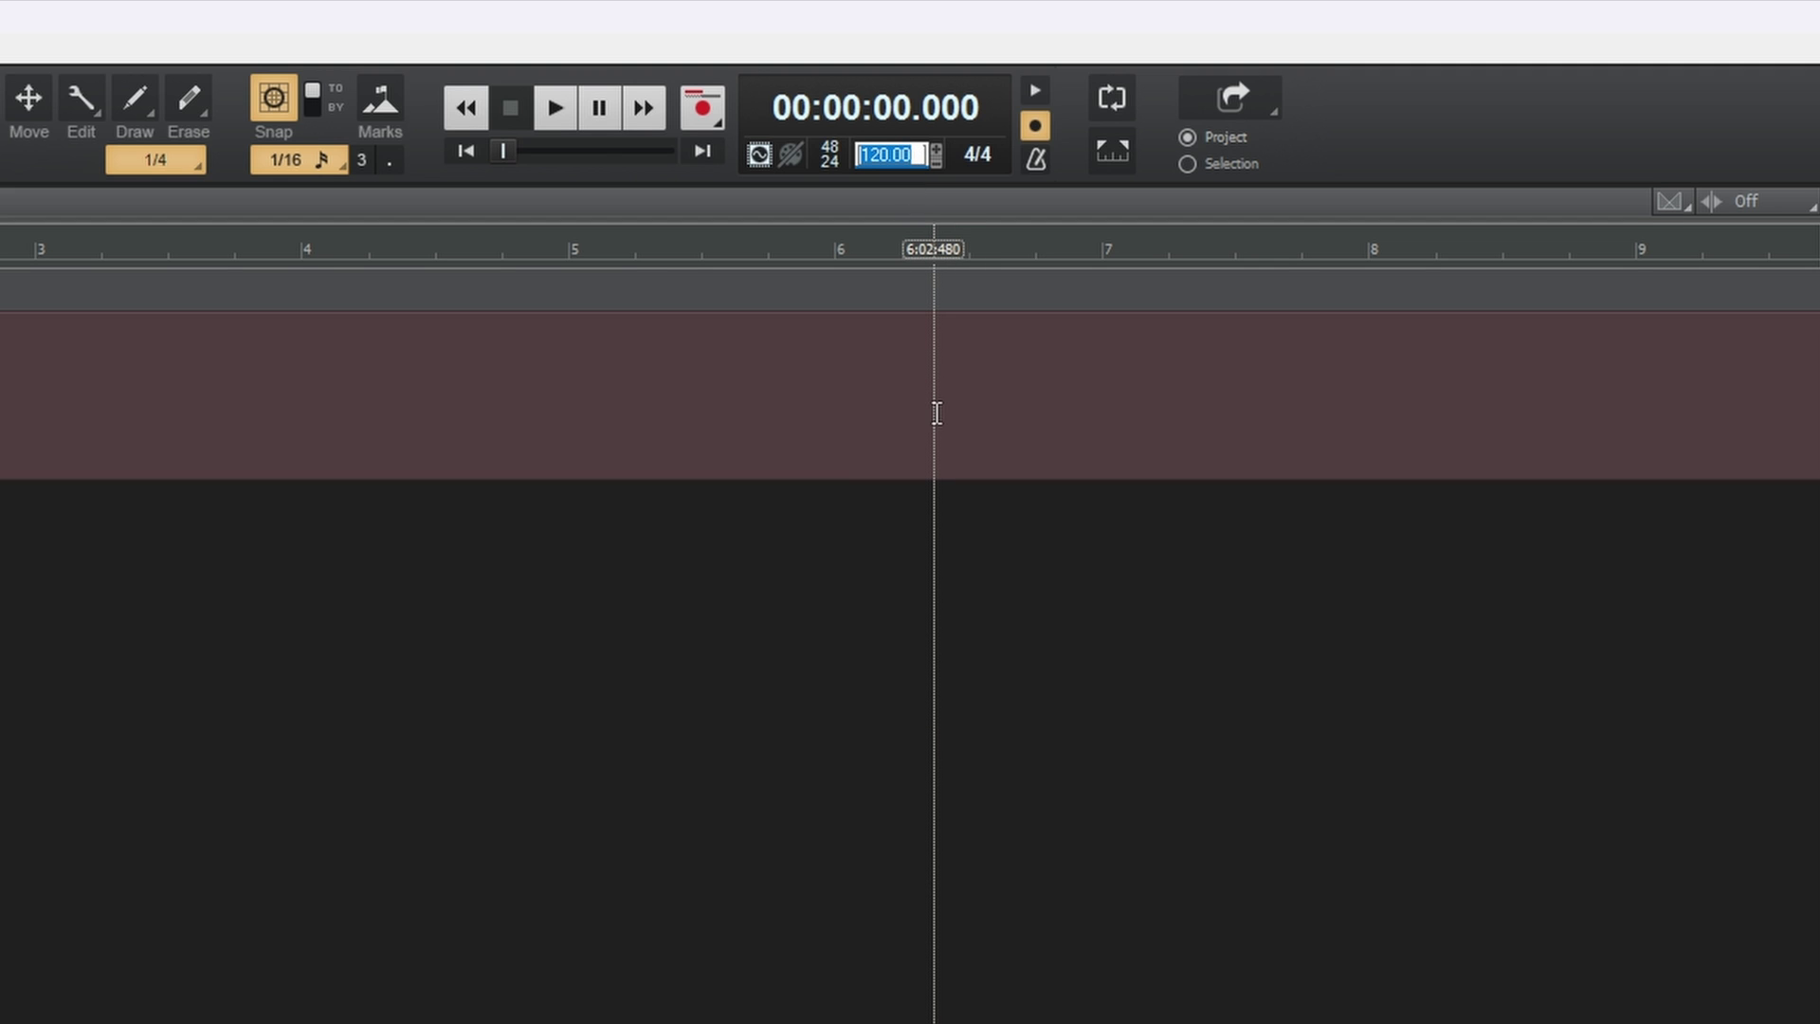
{"action": "type", "text": "120"}
{"action": "key", "text": "Return"}
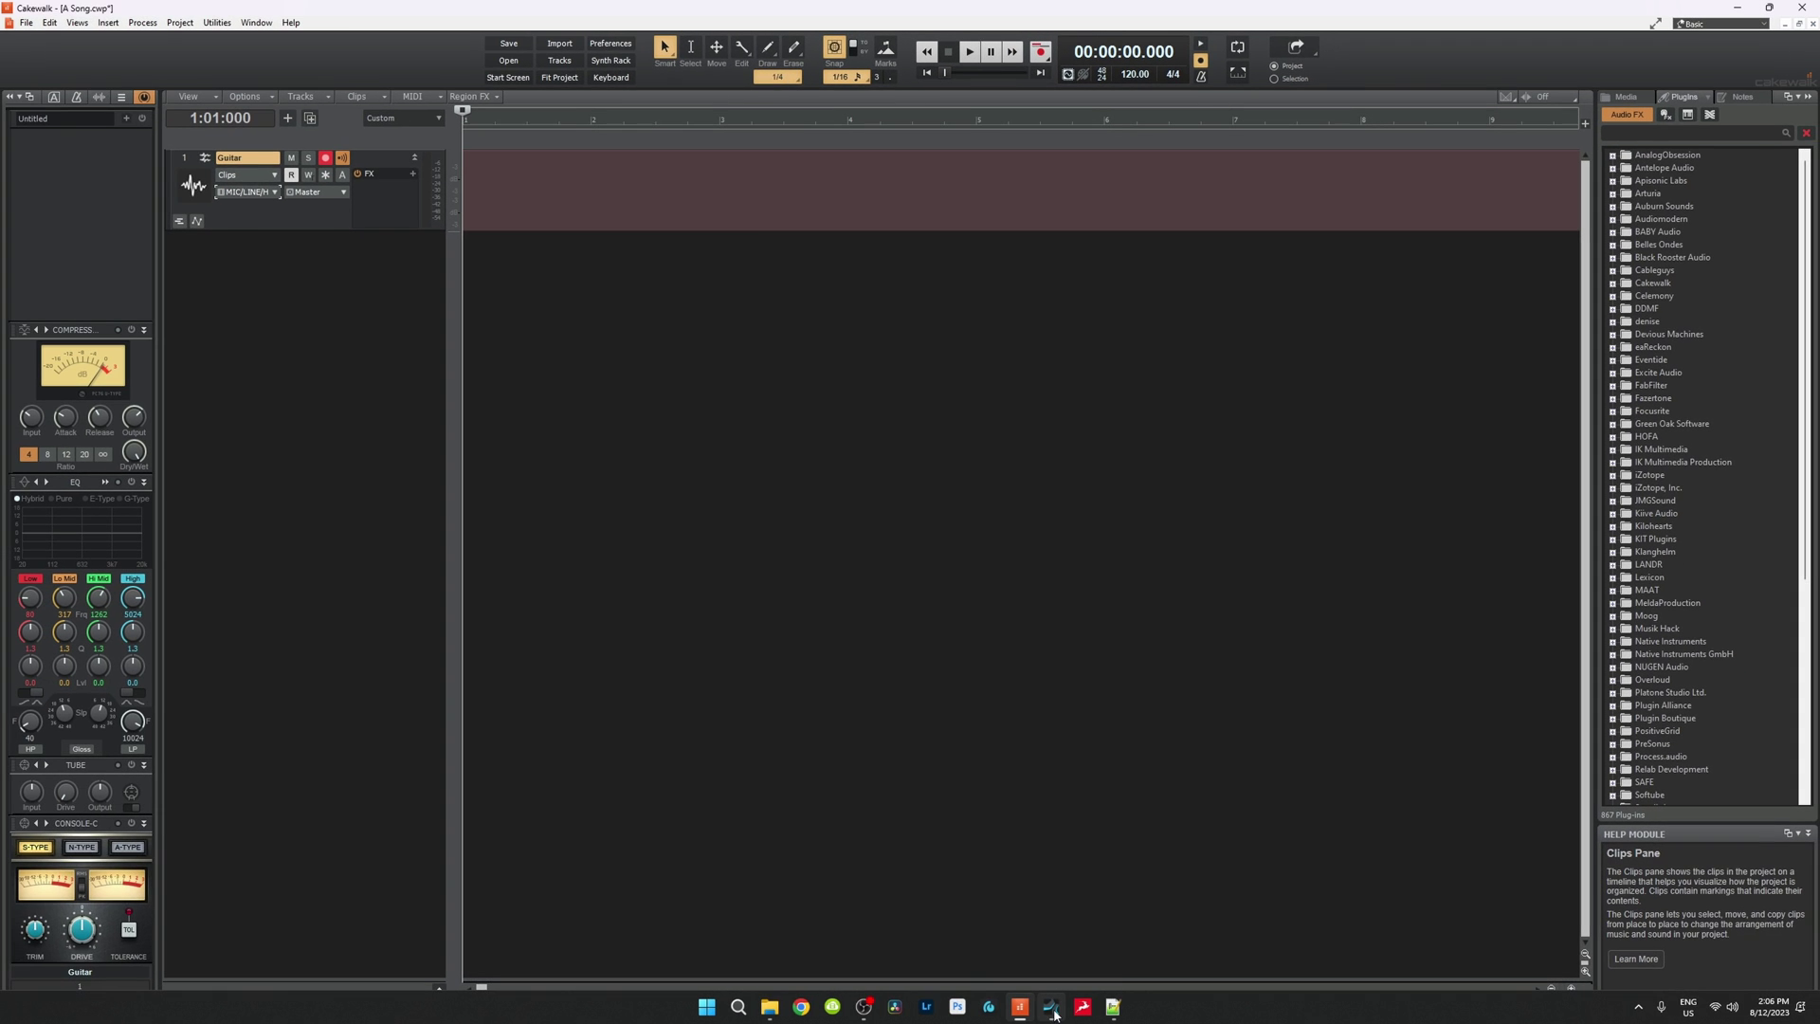
Switch to Studio One and turn the metronome on and off again.
{"action": "left_click", "coordinate": [1052, 1012]}
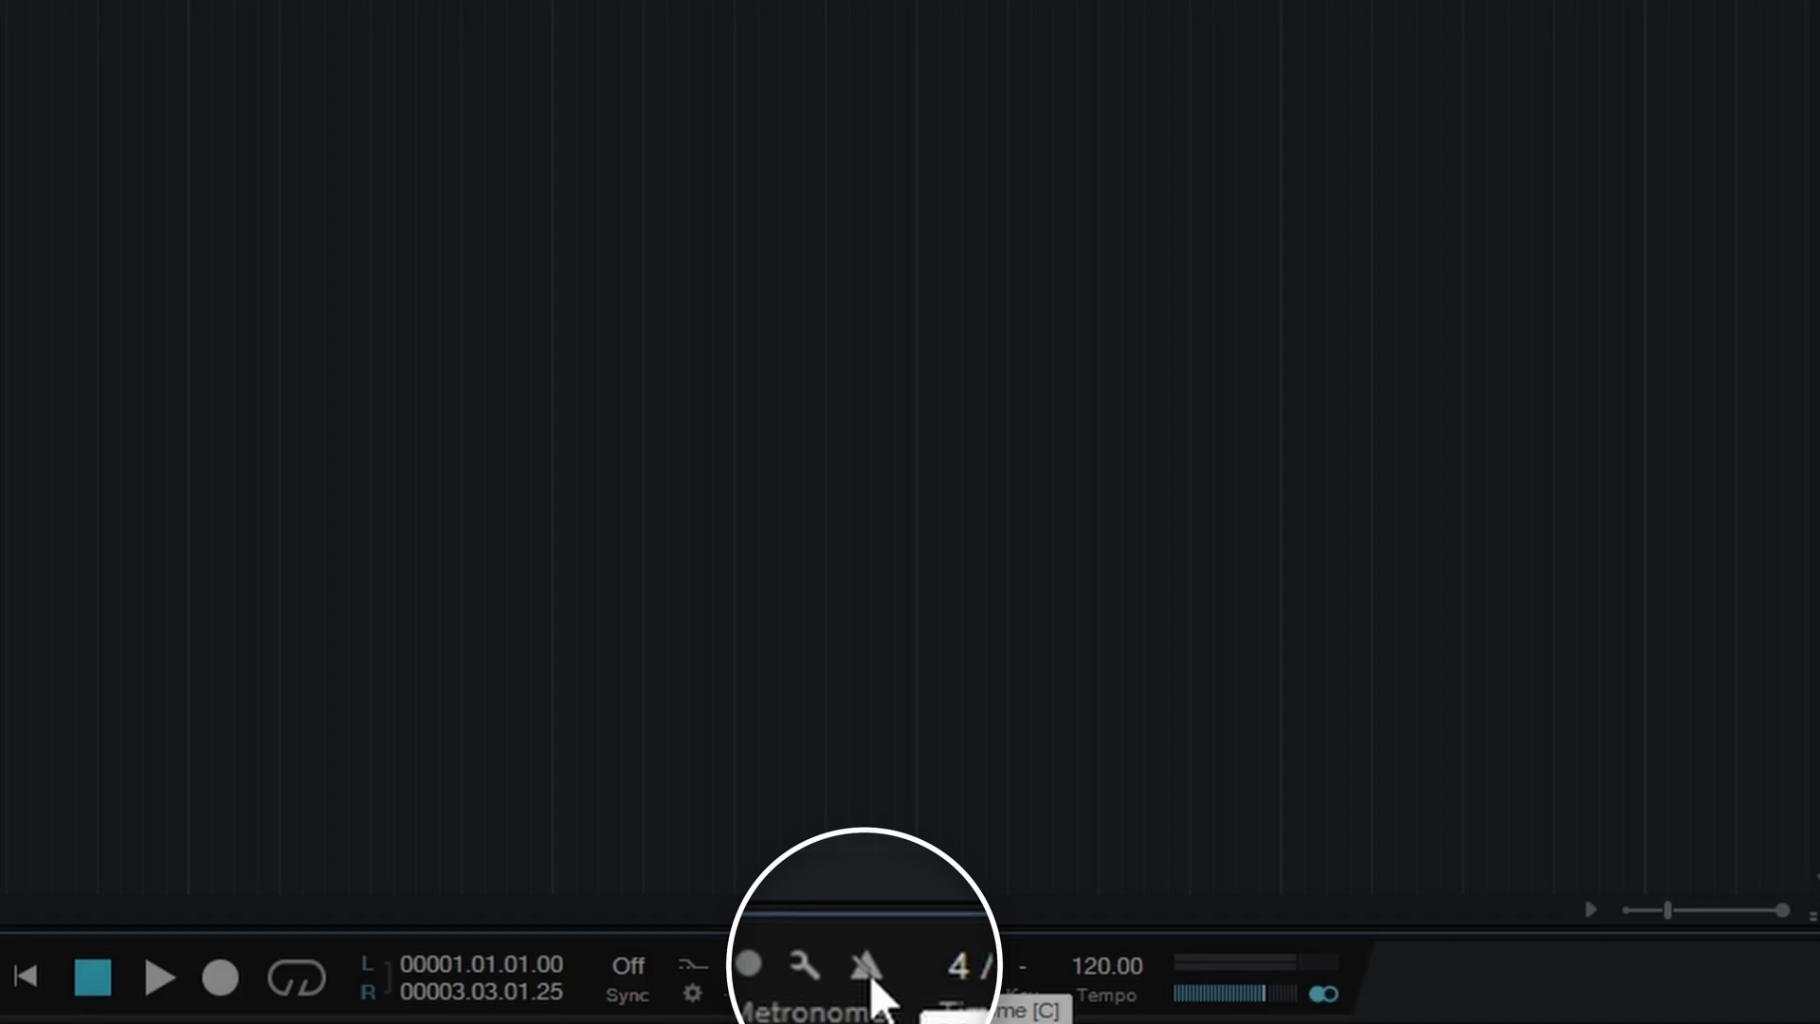
{"action": "left_click", "coordinate": [865, 967]}
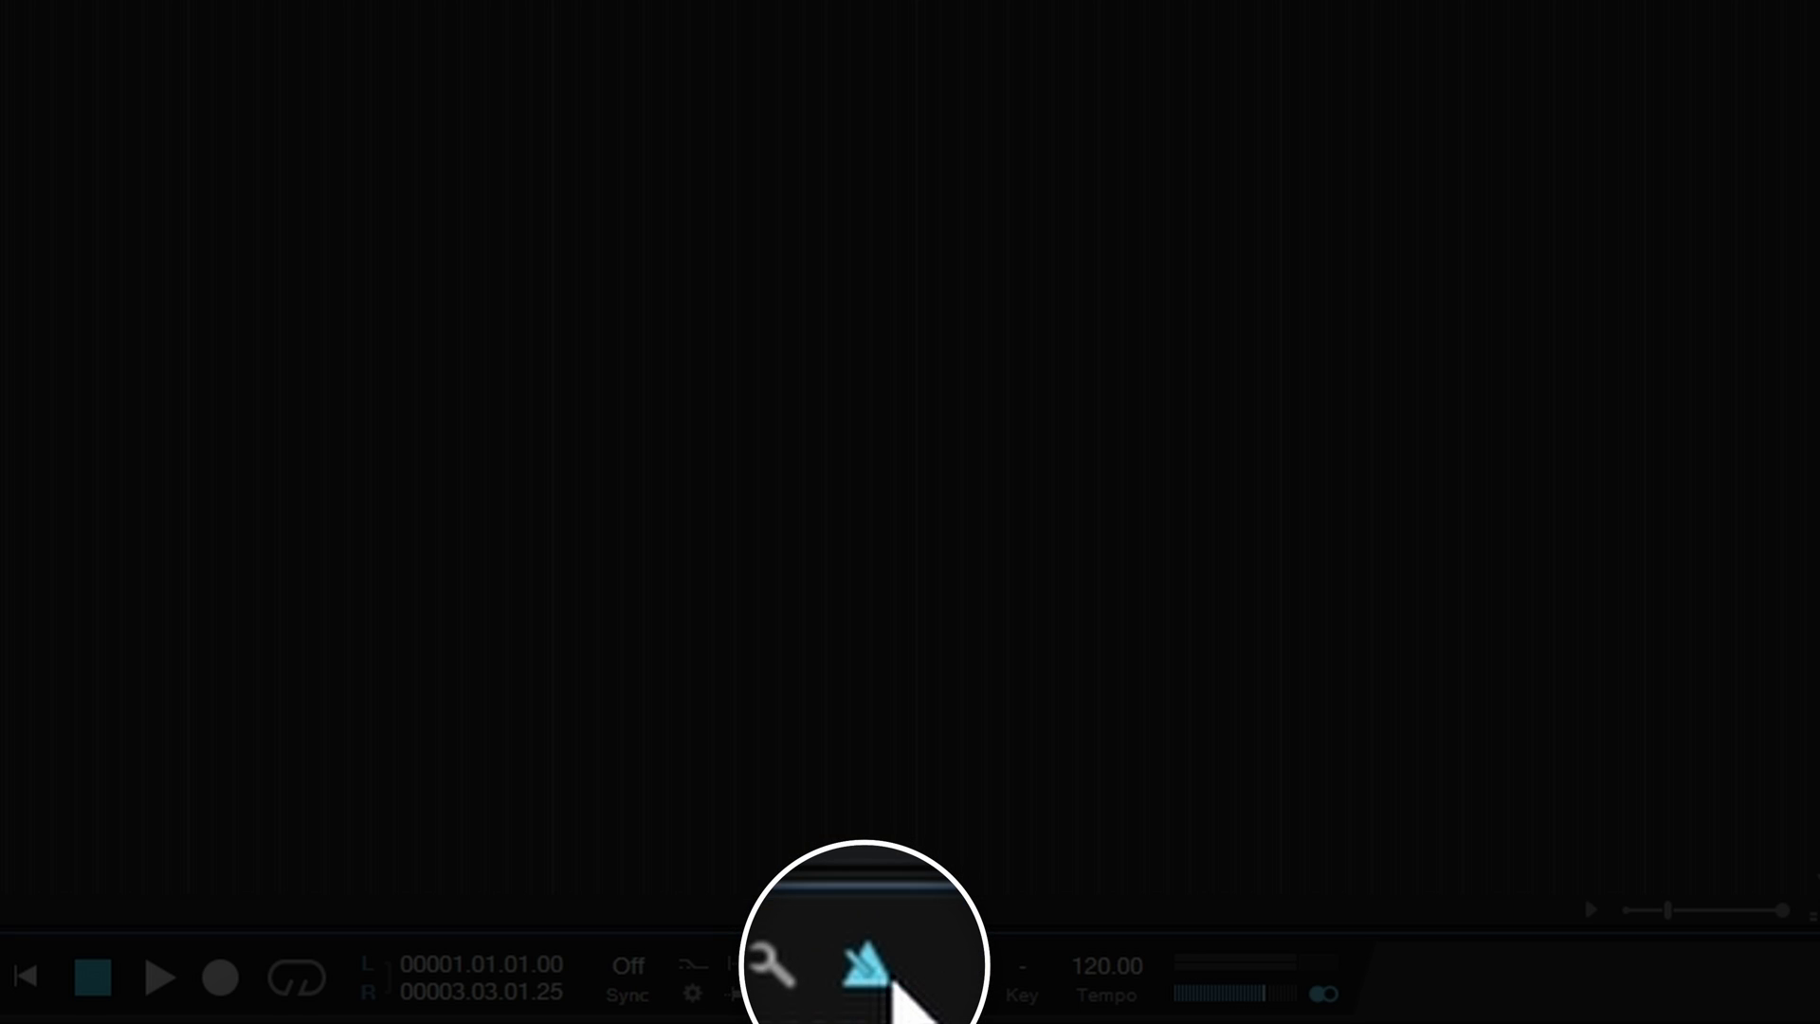
{"action": "left_click", "coordinate": [891, 980]}
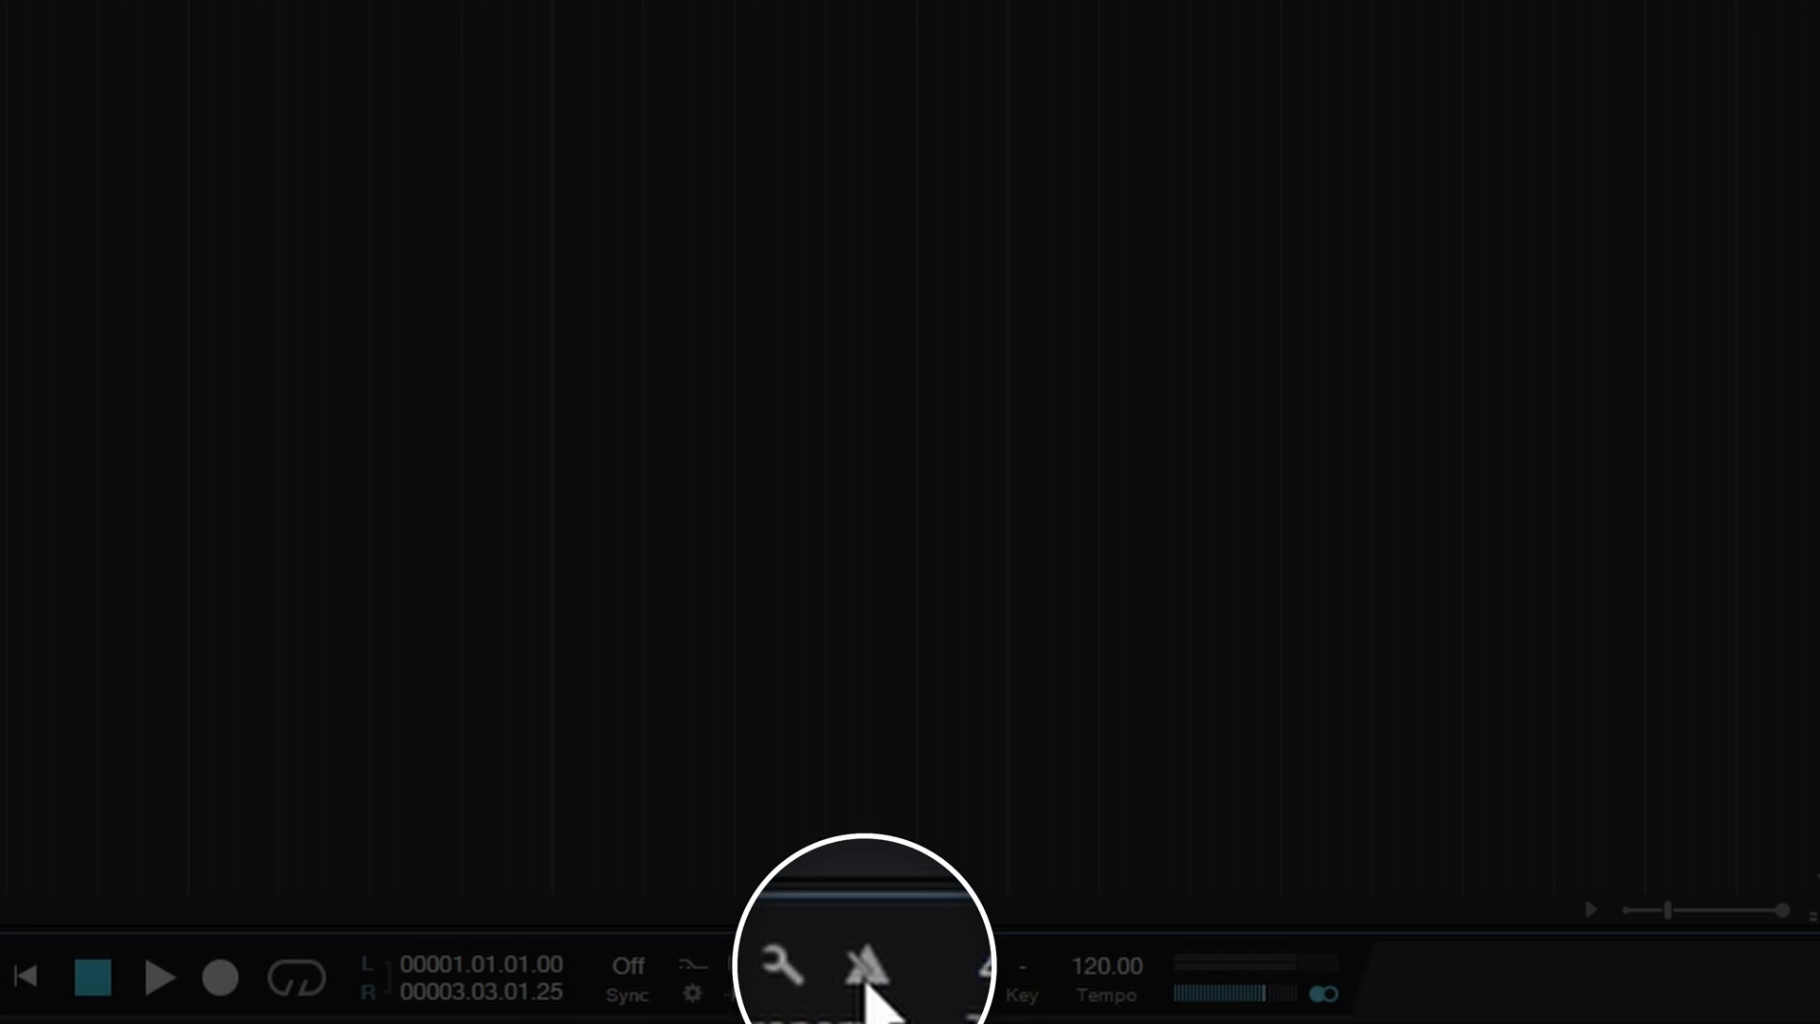
Turn on the metronome and set the song tempo to 120.
{"action": "left_click", "coordinate": [865, 968]}
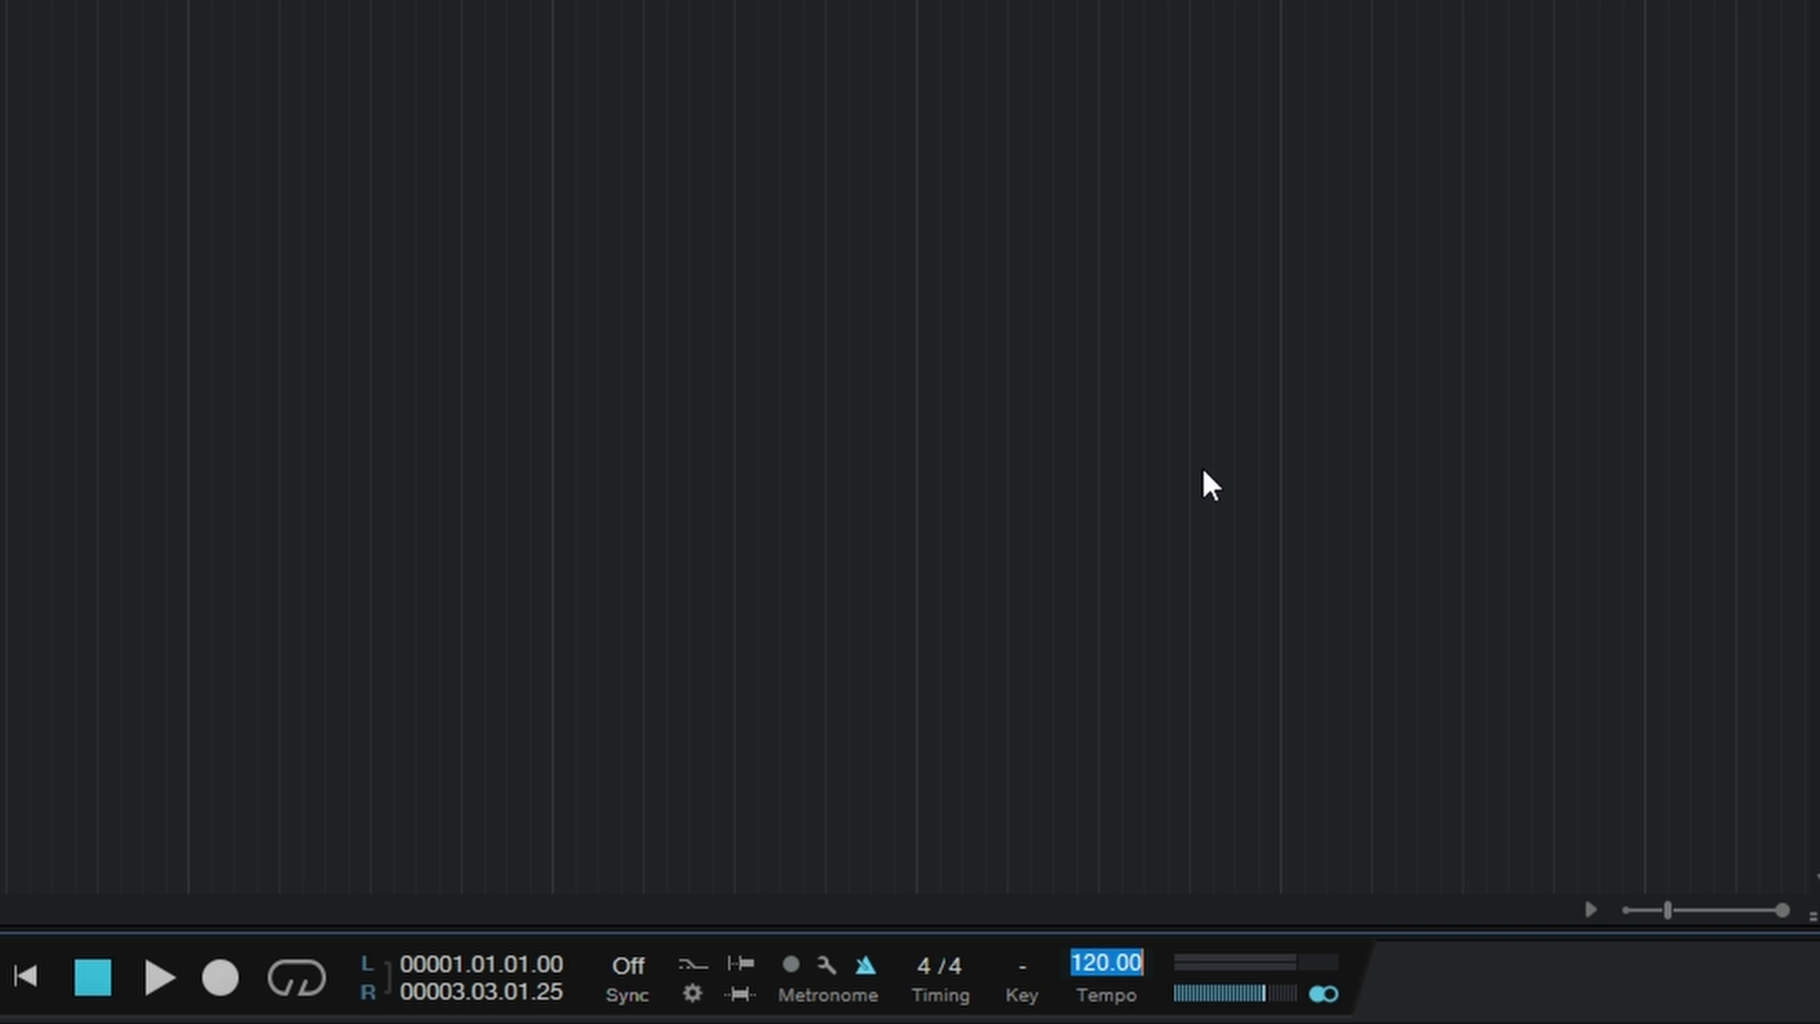
{"action": "type", "text": "120"}
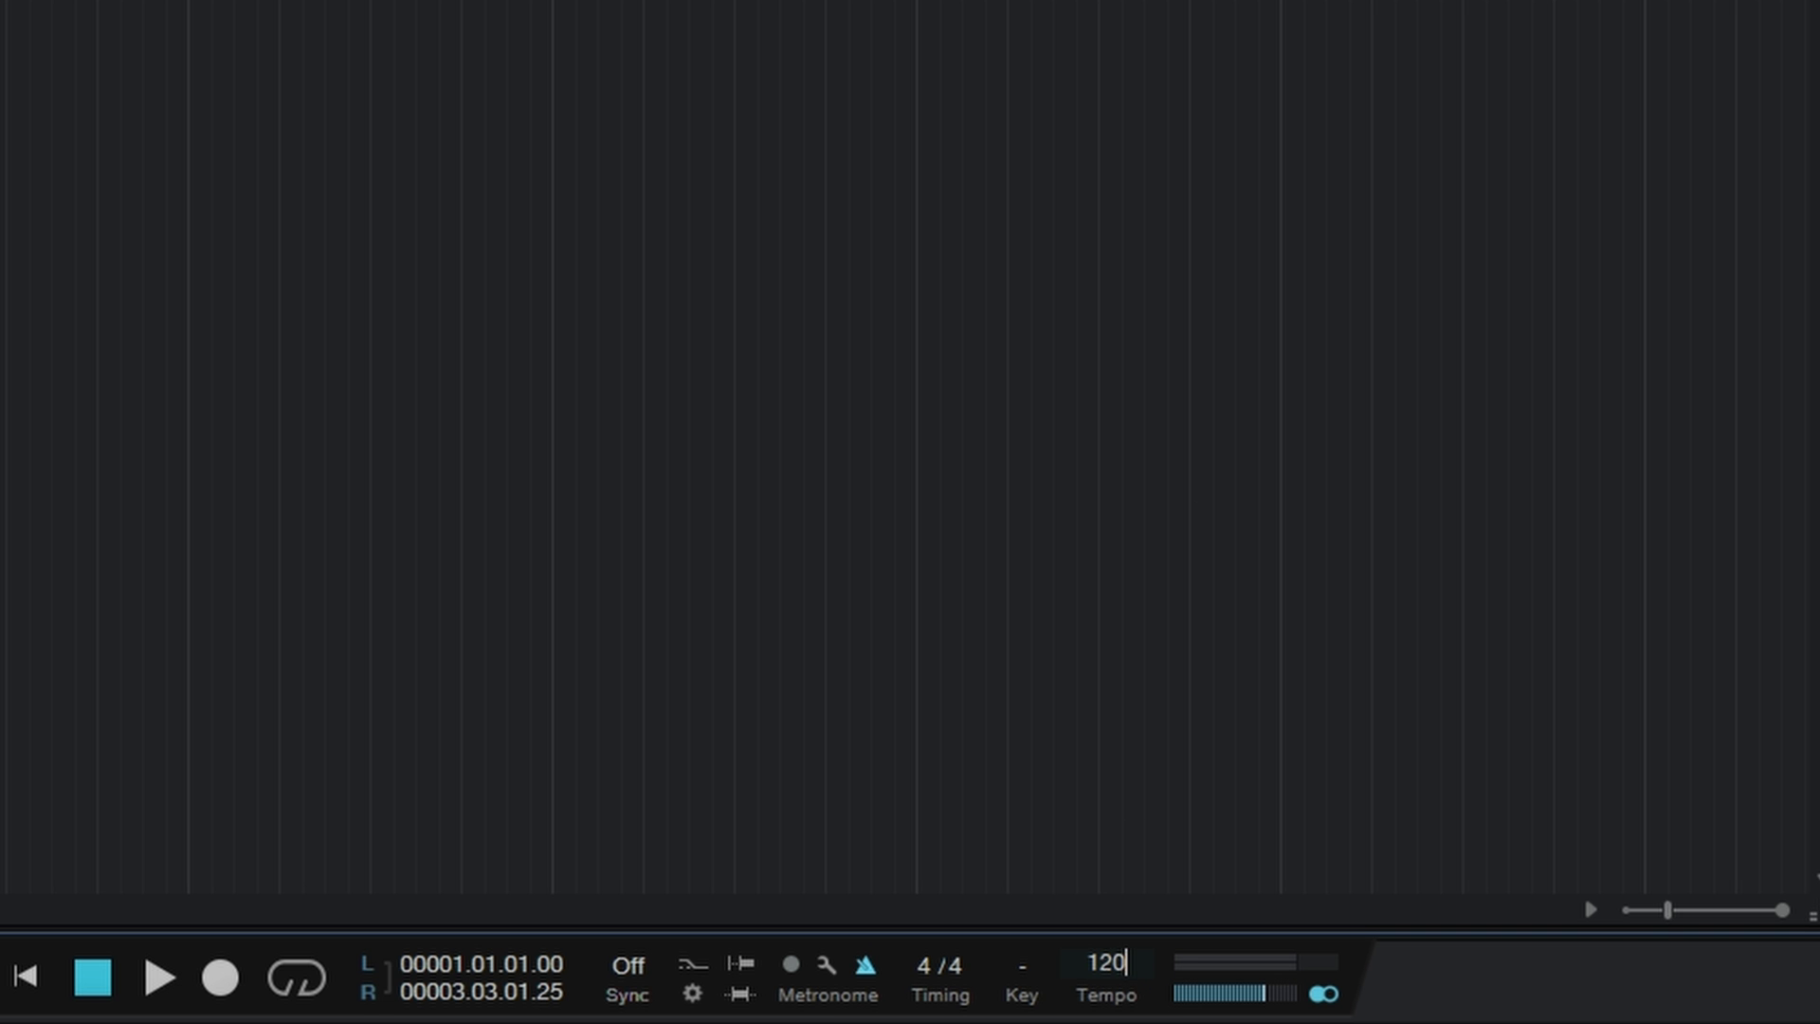
{"action": "key", "text": "Return"}
Try tapping in the song tempo by hand and reset the tempo to 120.
{"action": "left_click", "coordinate": [1113, 998]}
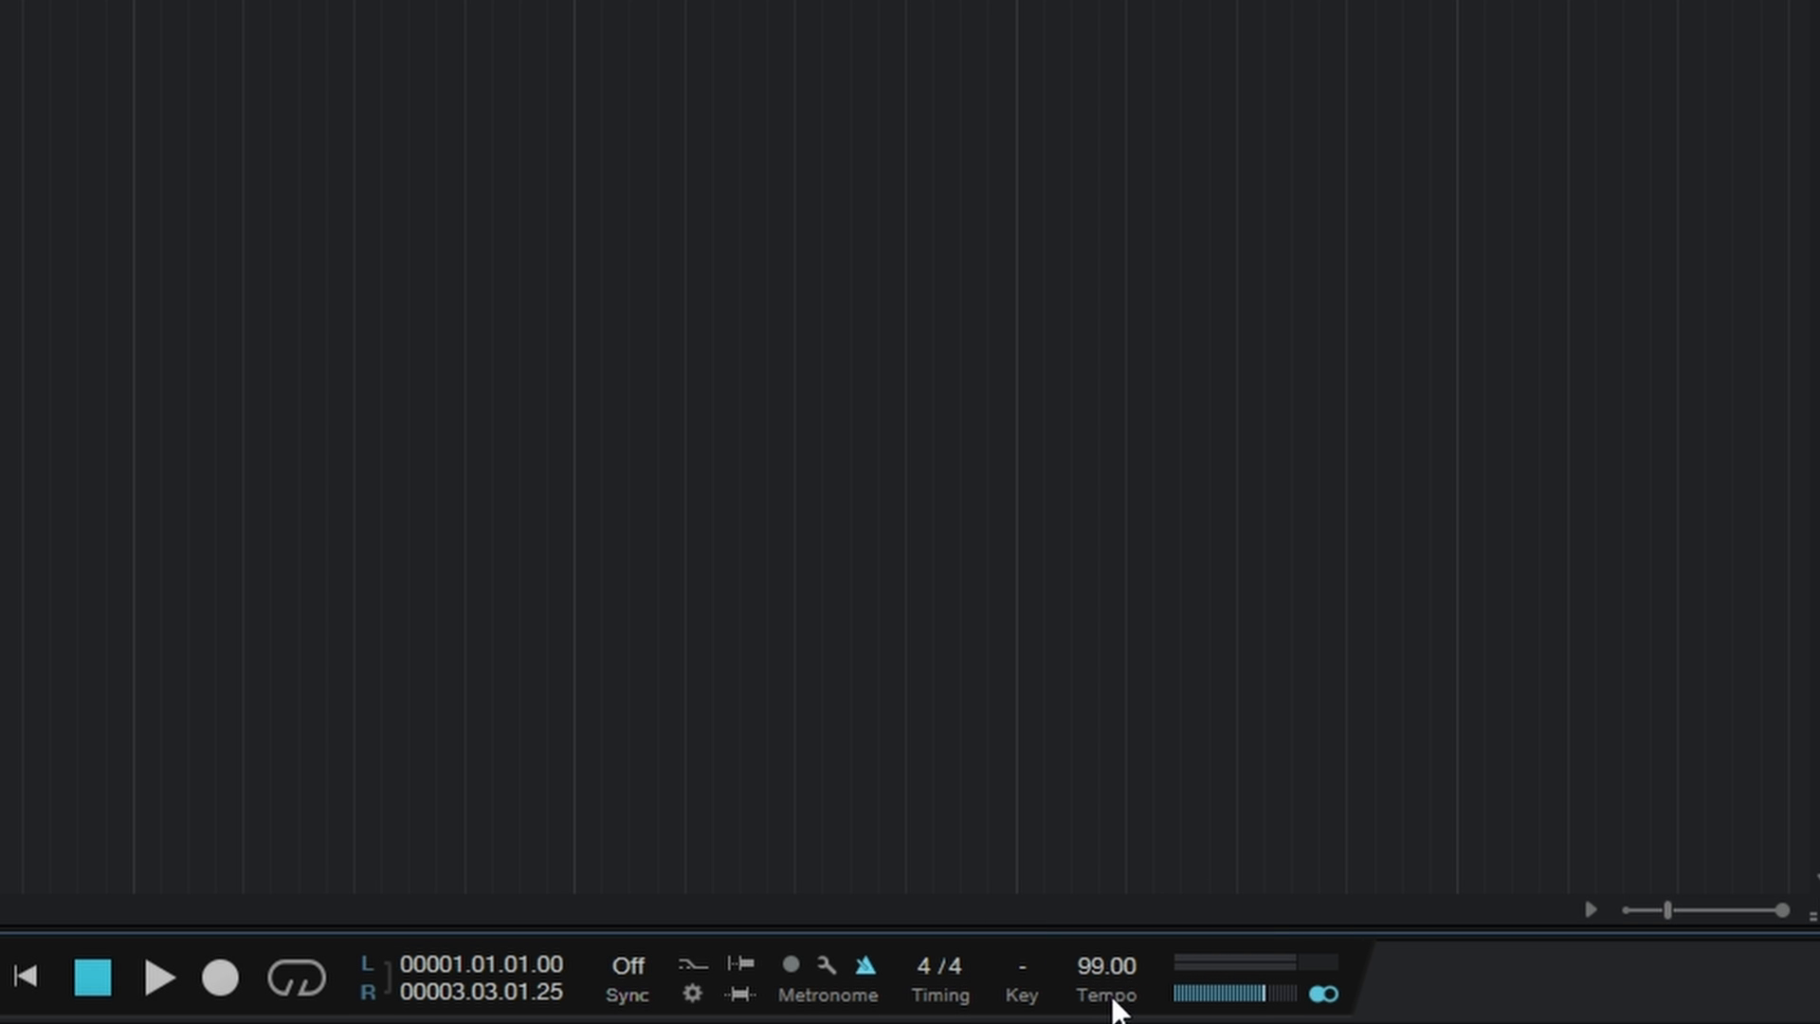
{"action": "left_click", "coordinate": [1114, 999]}
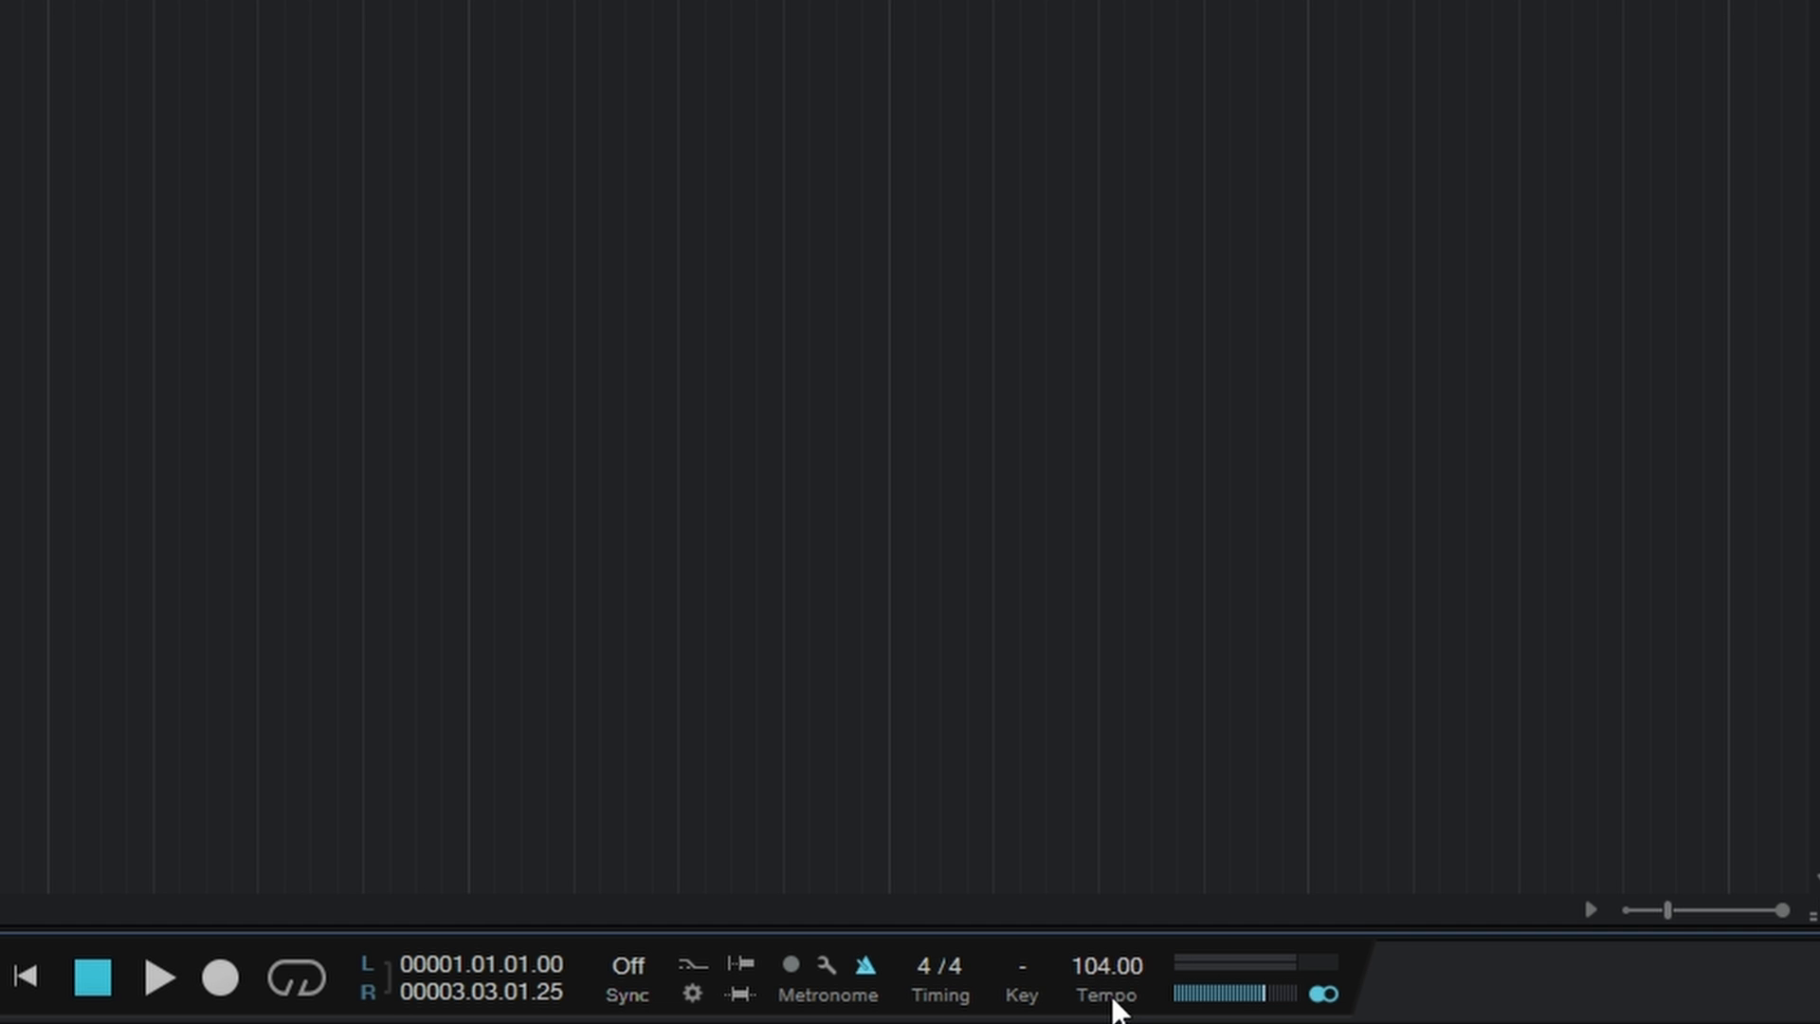
{"action": "left_click", "coordinate": [1105, 965]}
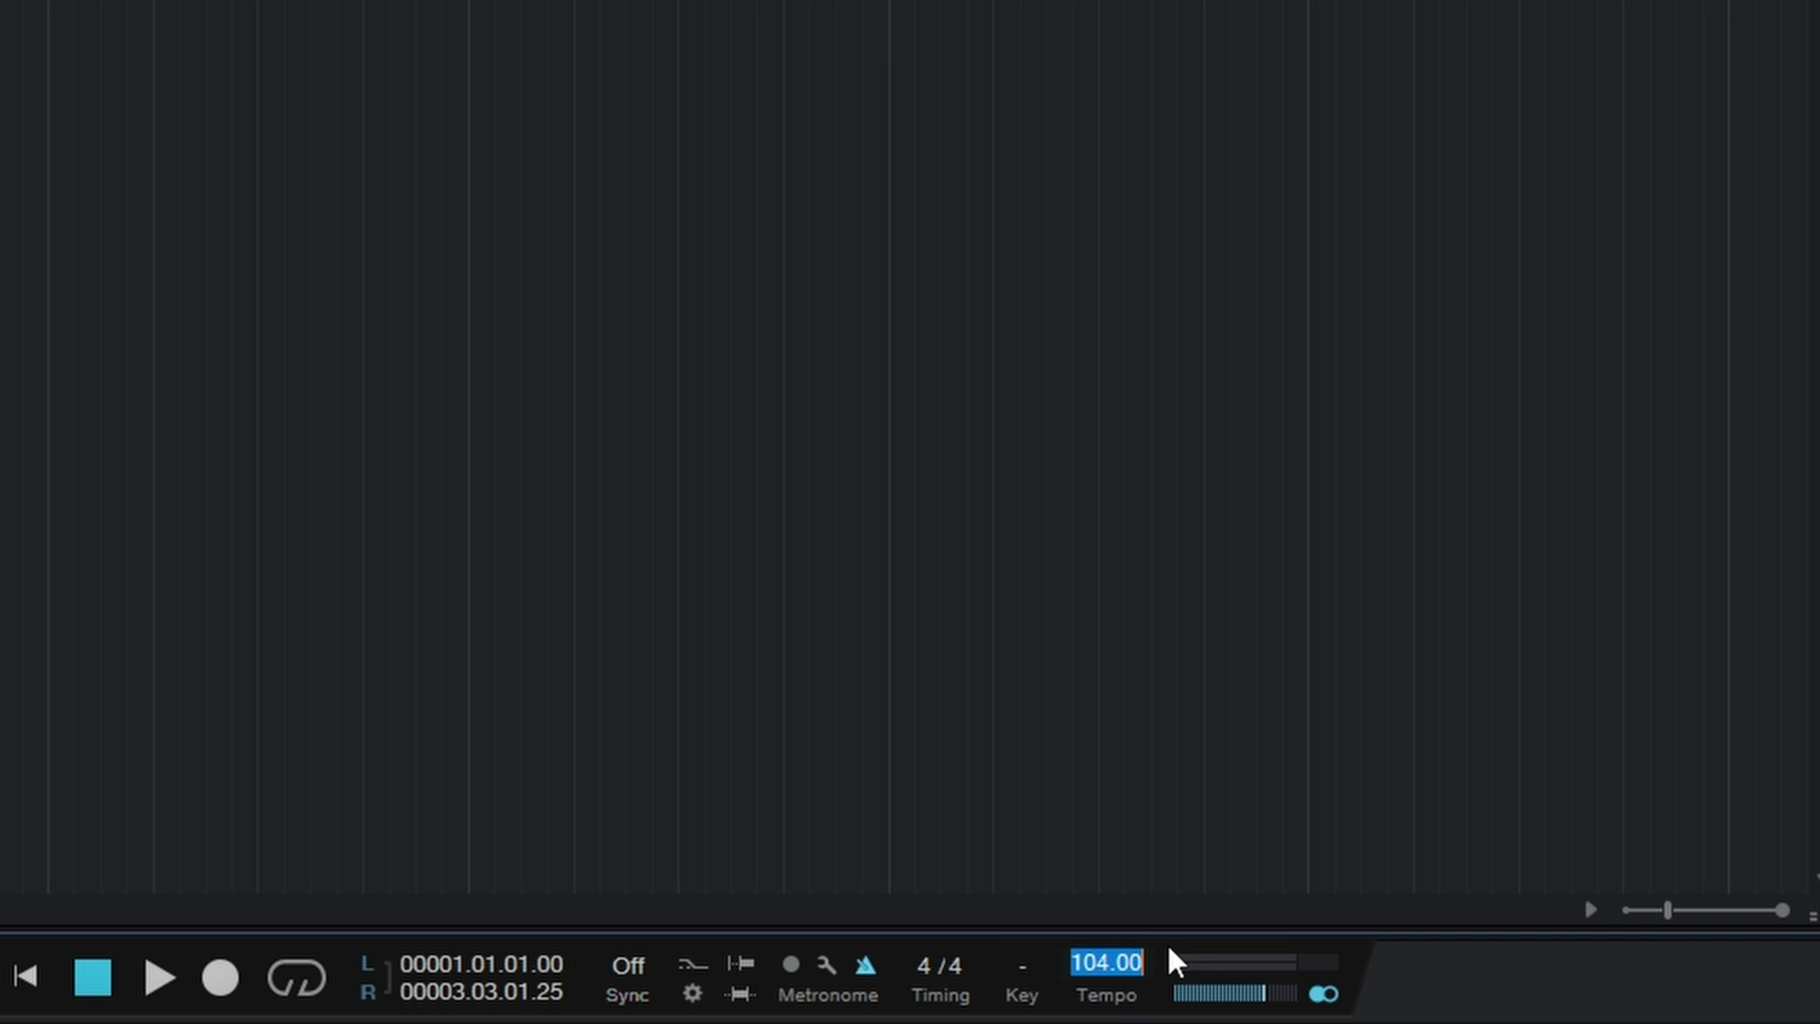
{"action": "type", "text": "120"}
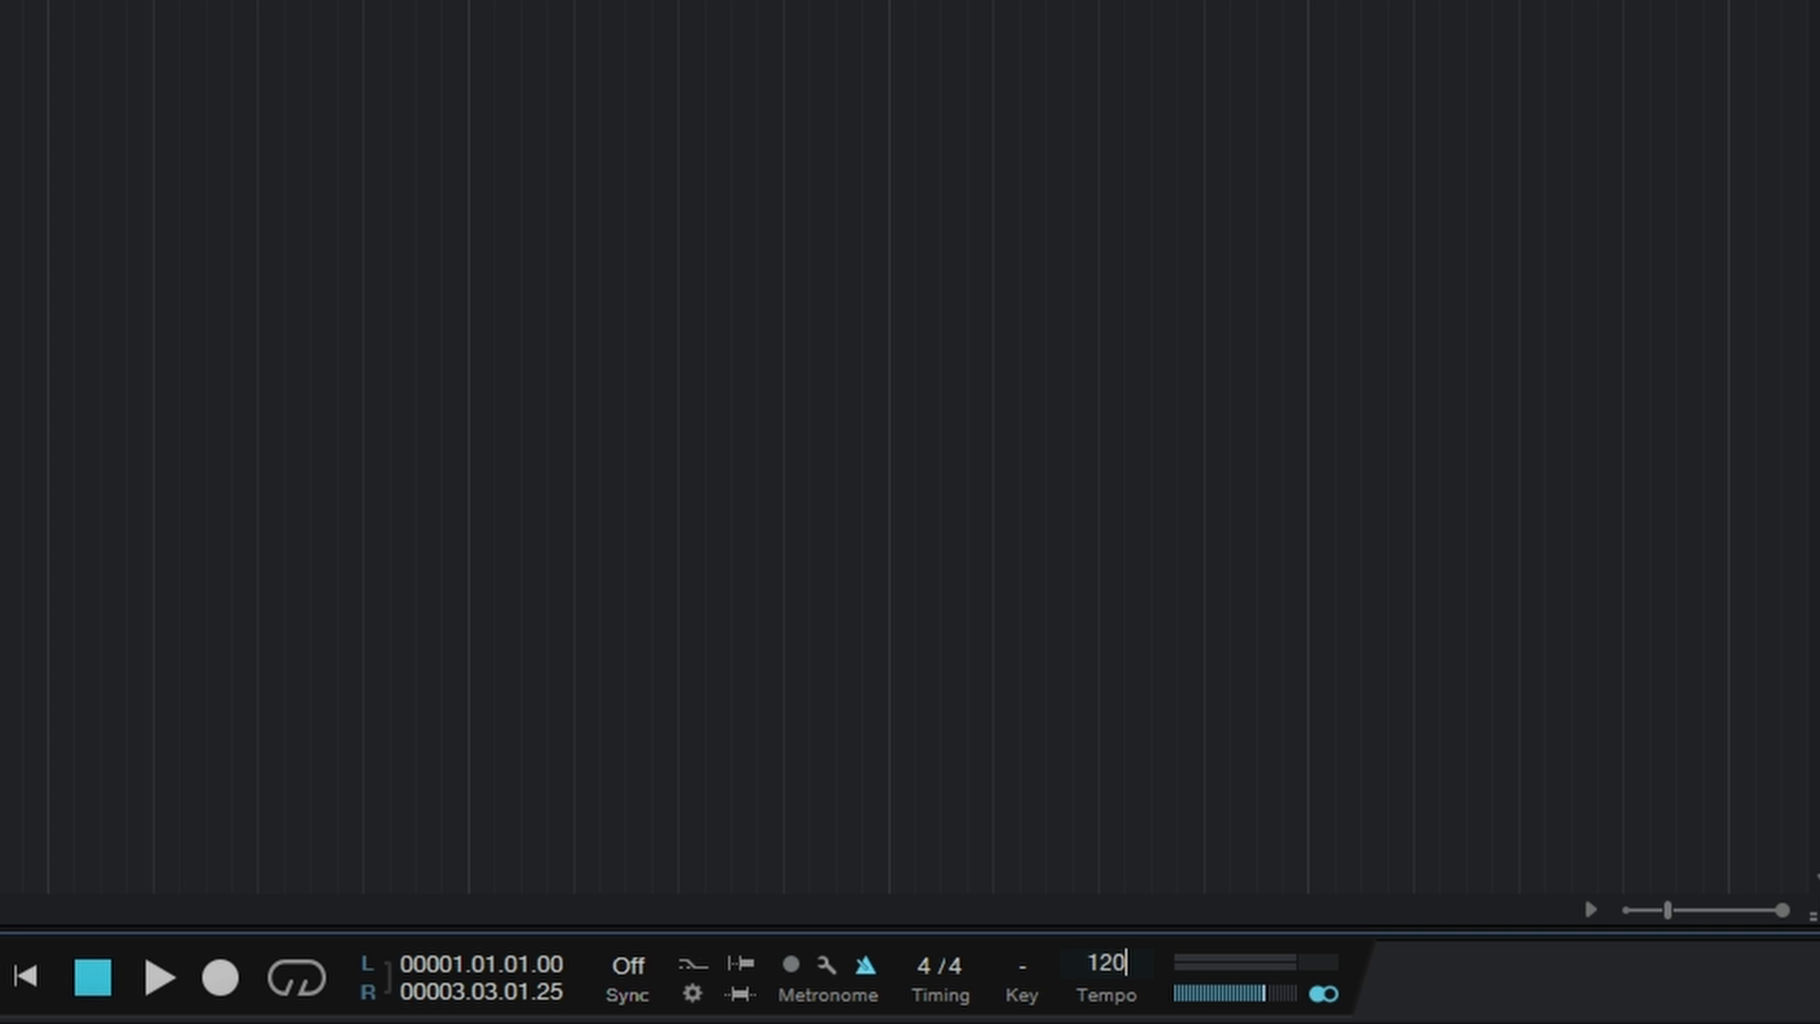
{"action": "key", "text": "Return"}
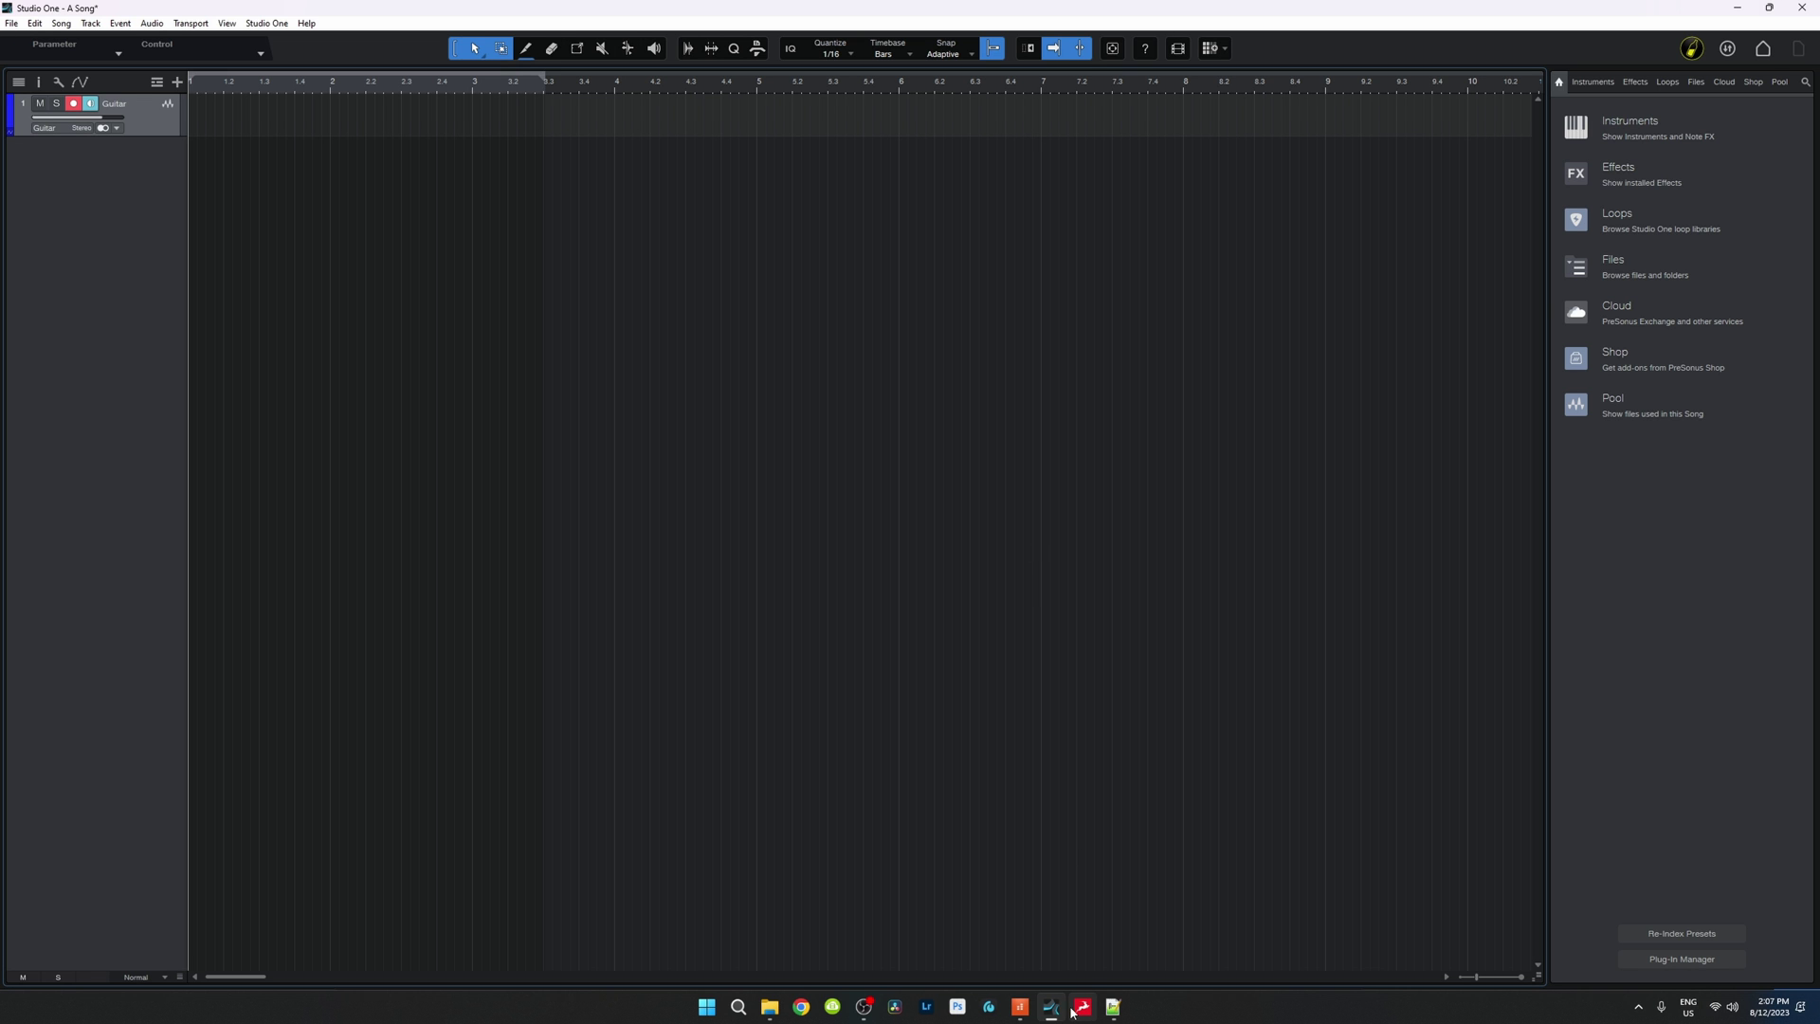
Switch to Cakewalk and view the recording mode options, leaving Comping selected.
{"action": "left_click", "coordinate": [1020, 1007]}
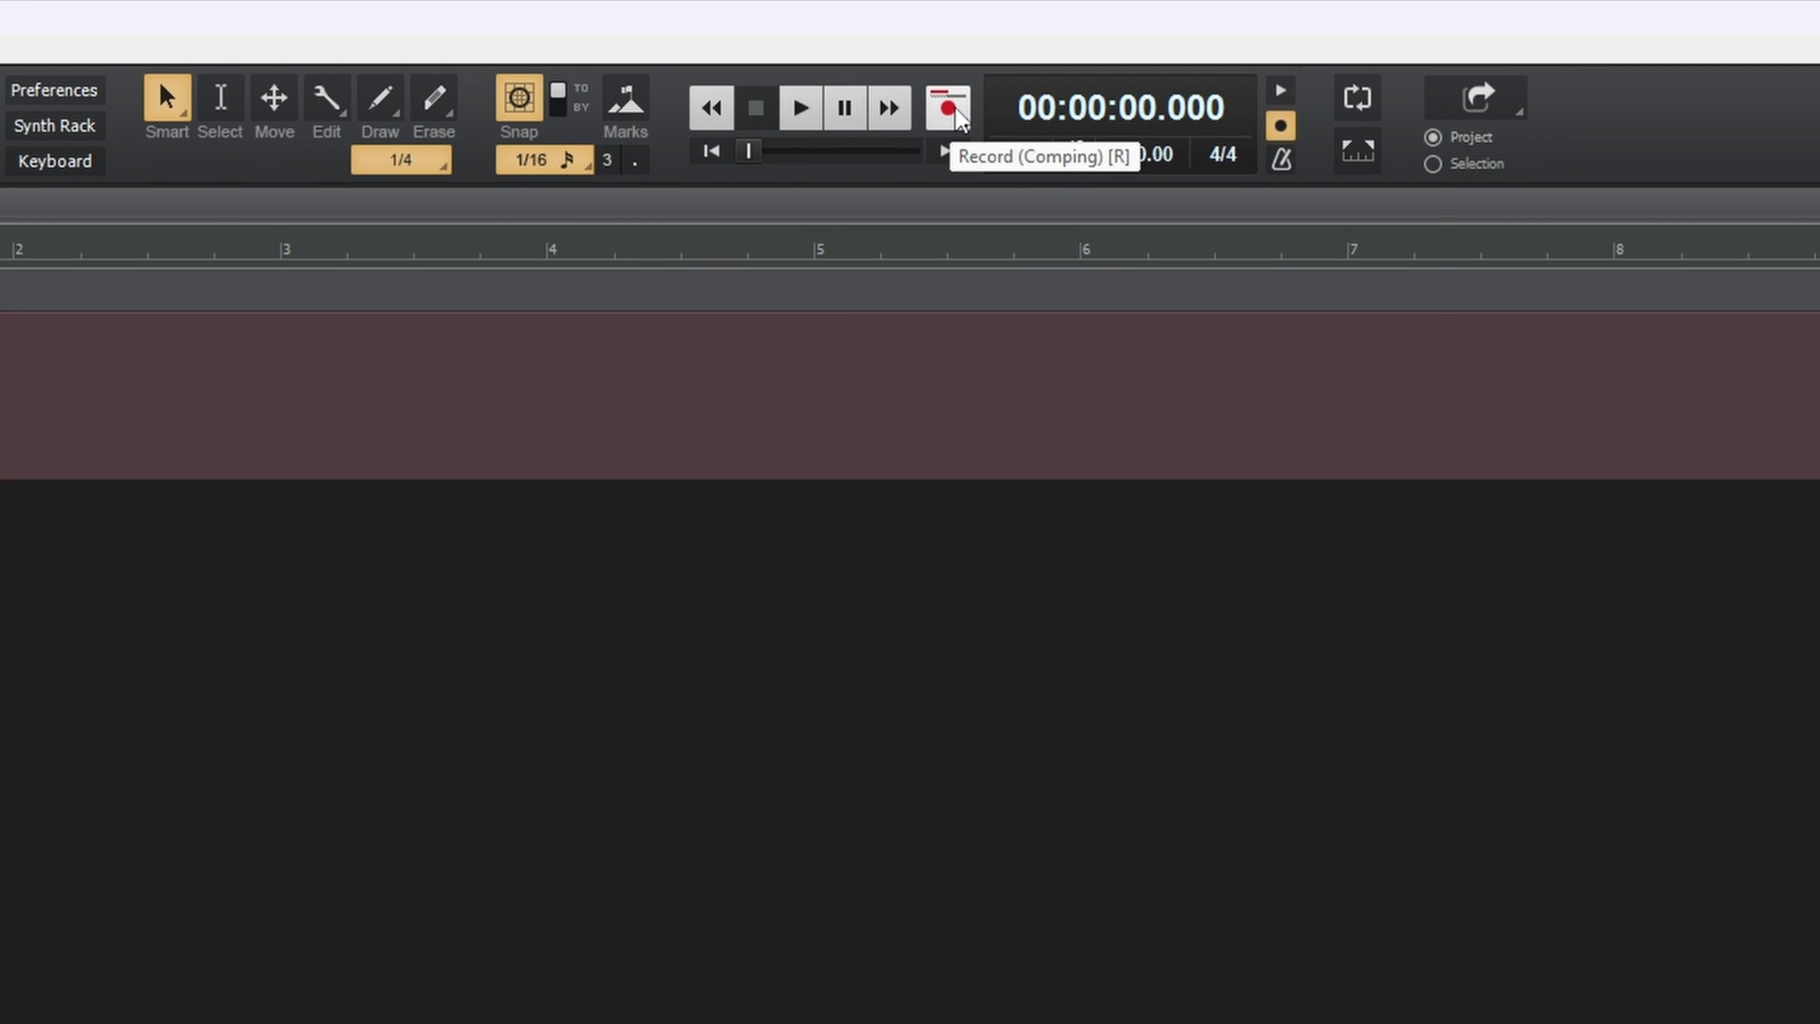
{"action": "right_click", "coordinate": [959, 118]}
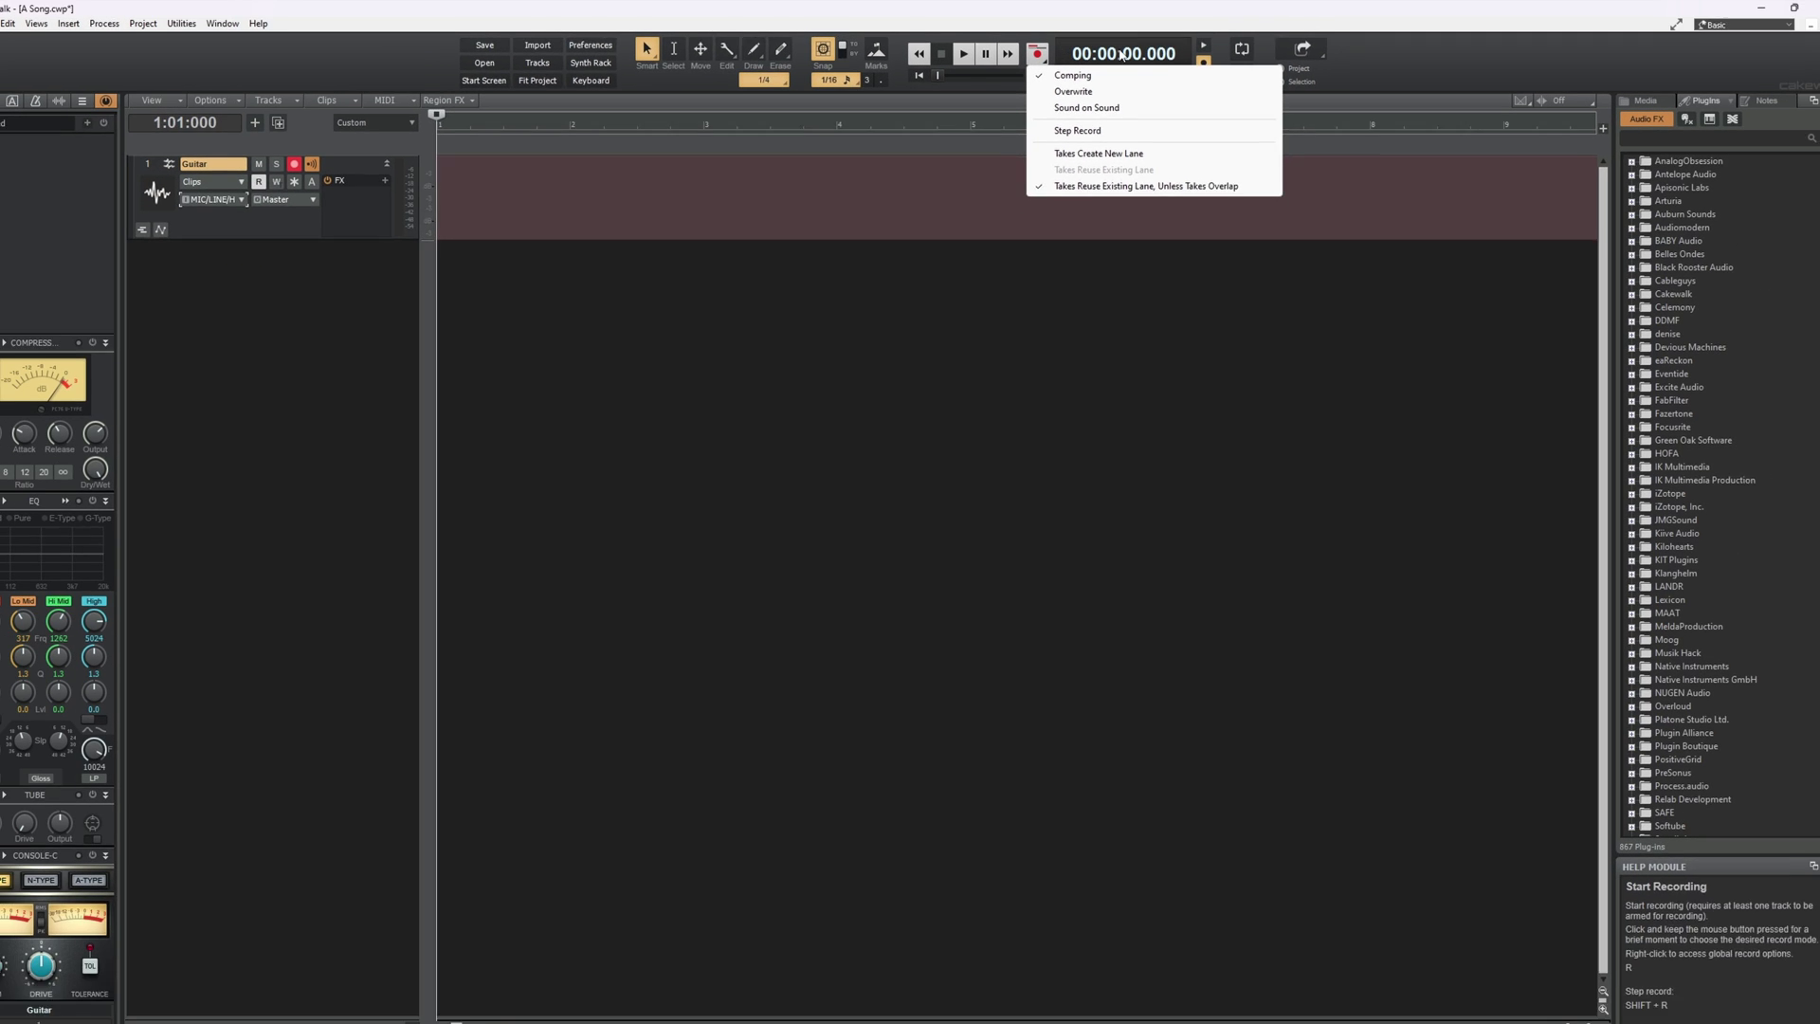
{"action": "left_click", "coordinate": [1442, 46]}
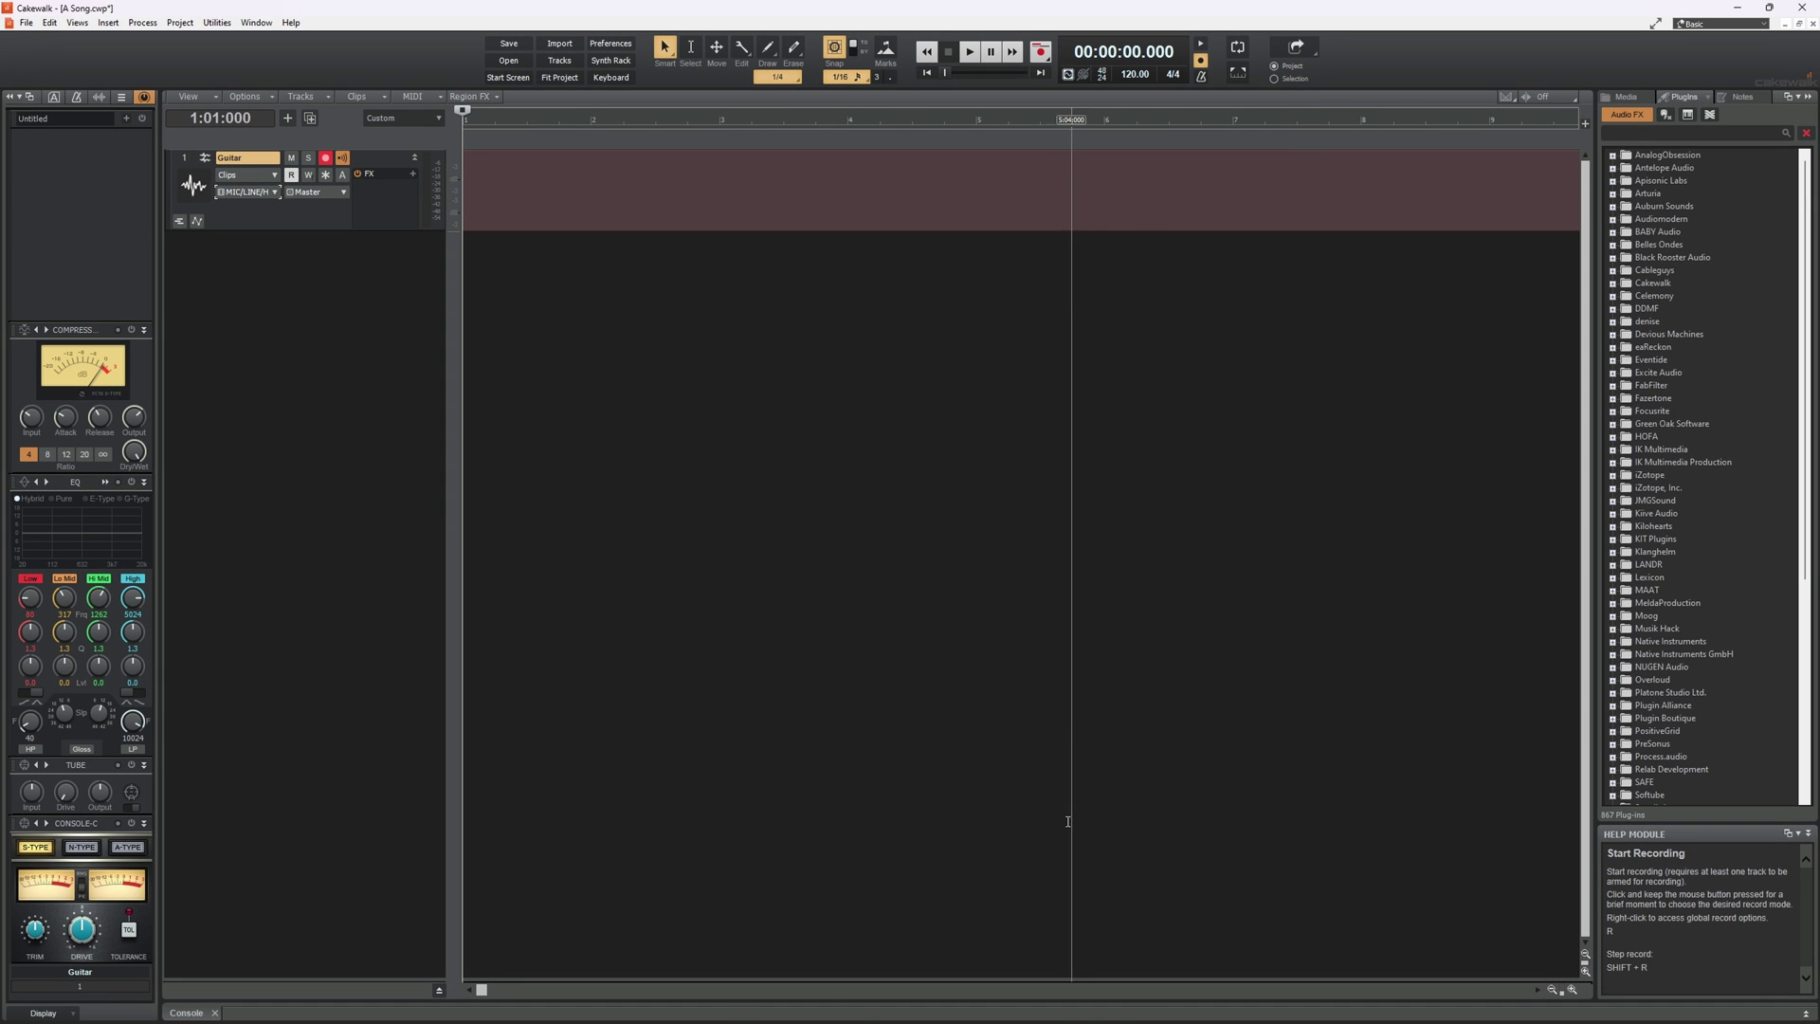
Switch to Studio One, show the record mode and instrument loop record options, and close them again.
{"action": "mouse_move", "coordinate": [1054, 1017]}
{"action": "left_click", "coordinate": [1050, 910]}
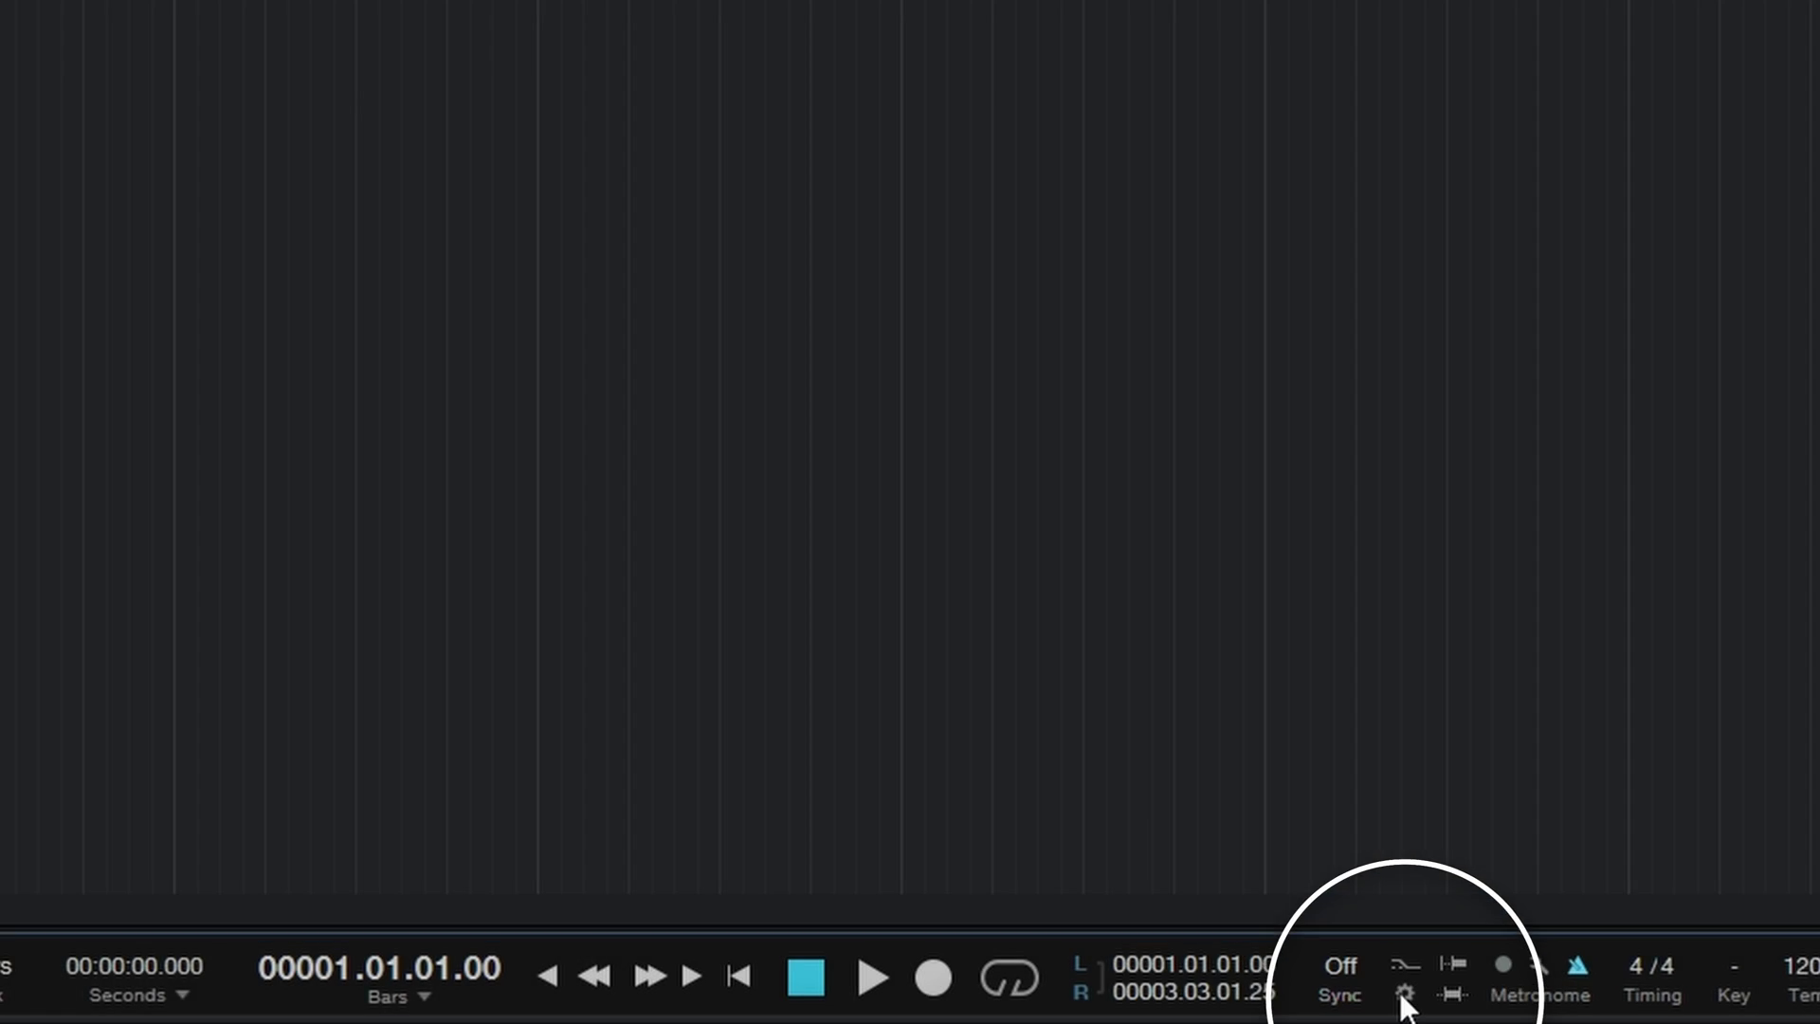
{"action": "left_click", "coordinate": [1406, 991]}
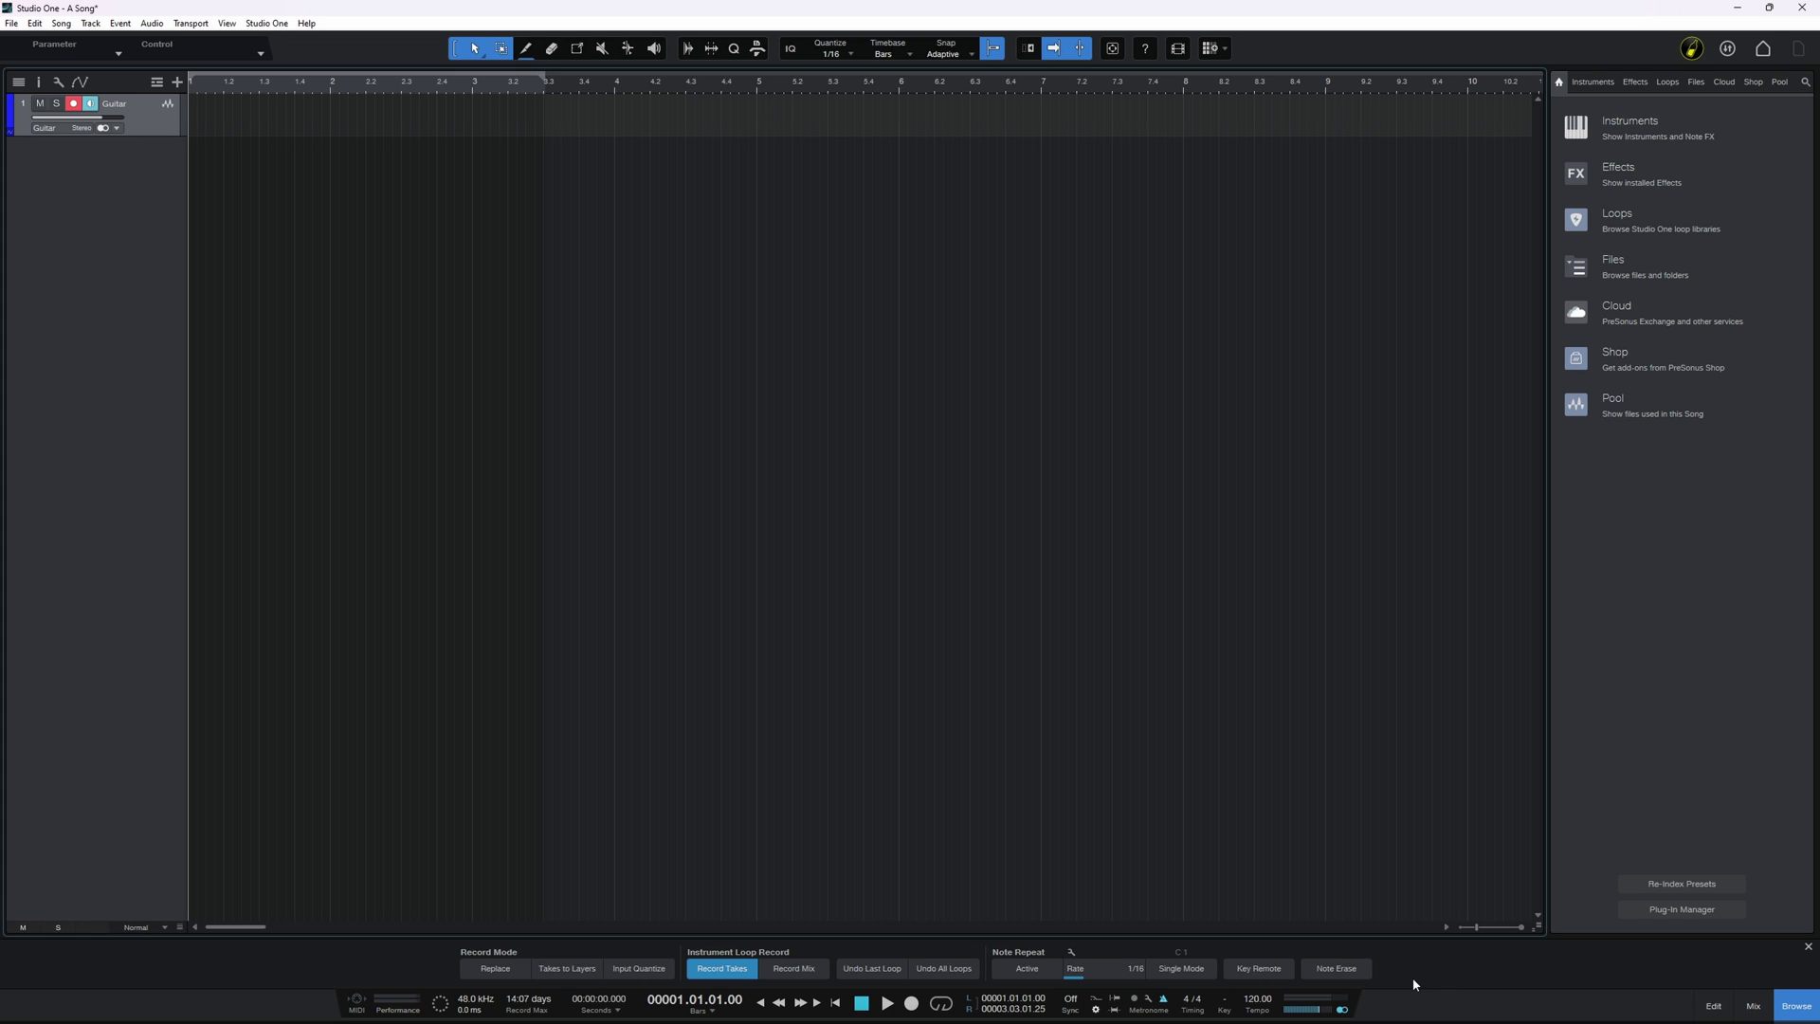
{"action": "left_click", "coordinate": [1808, 946]}
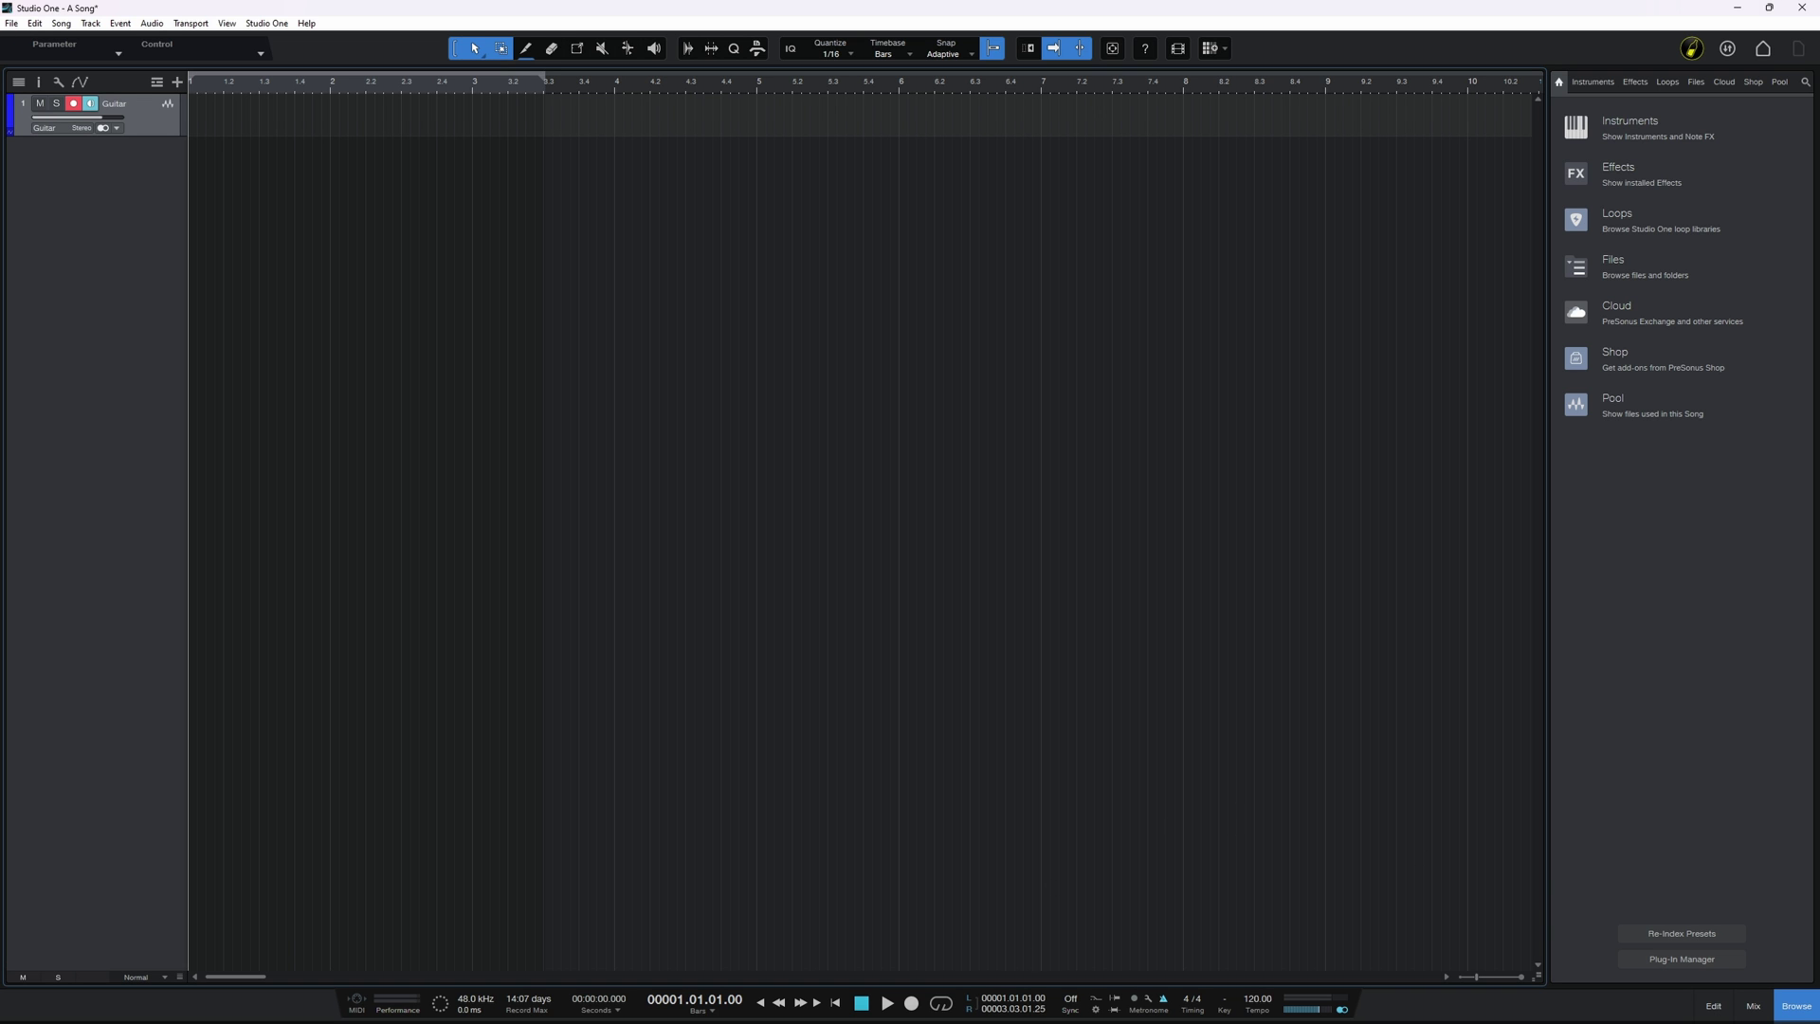
Switch to Cakewalk and record a short take on the armed Guitar track from the project start.
{"action": "left_click", "coordinate": [1023, 1007]}
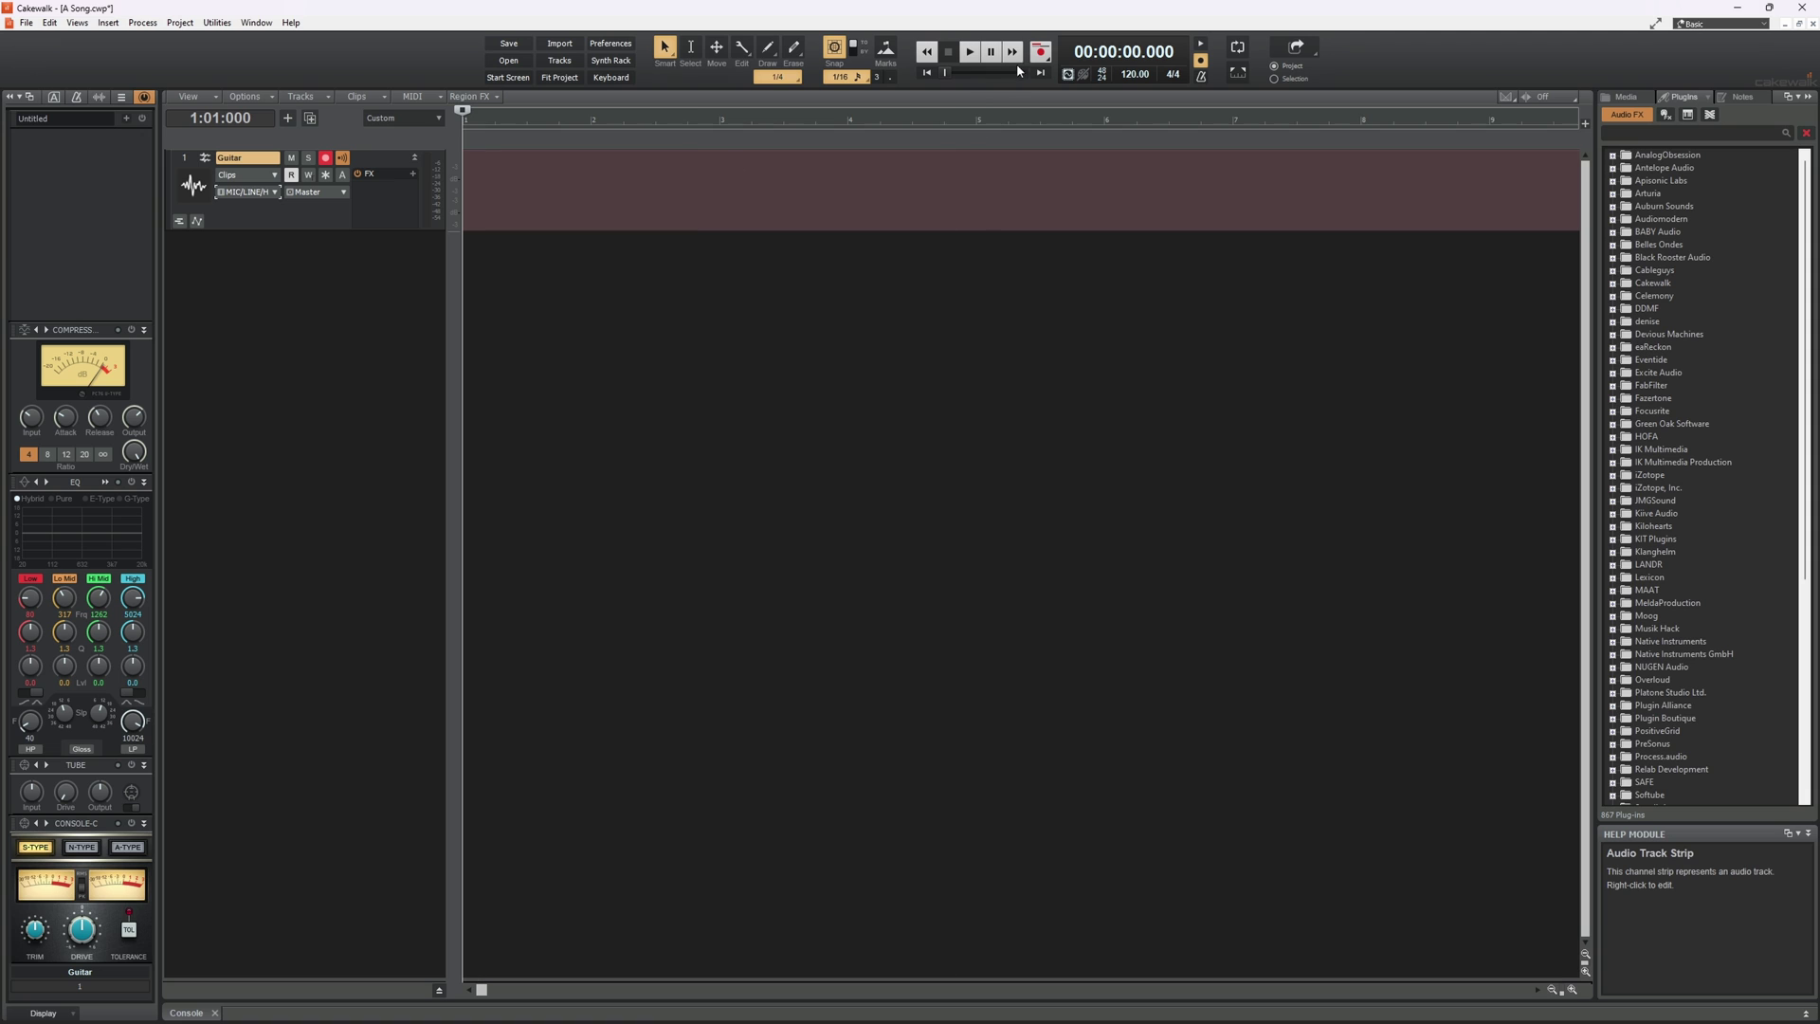
{"action": "left_click", "coordinate": [1043, 53]}
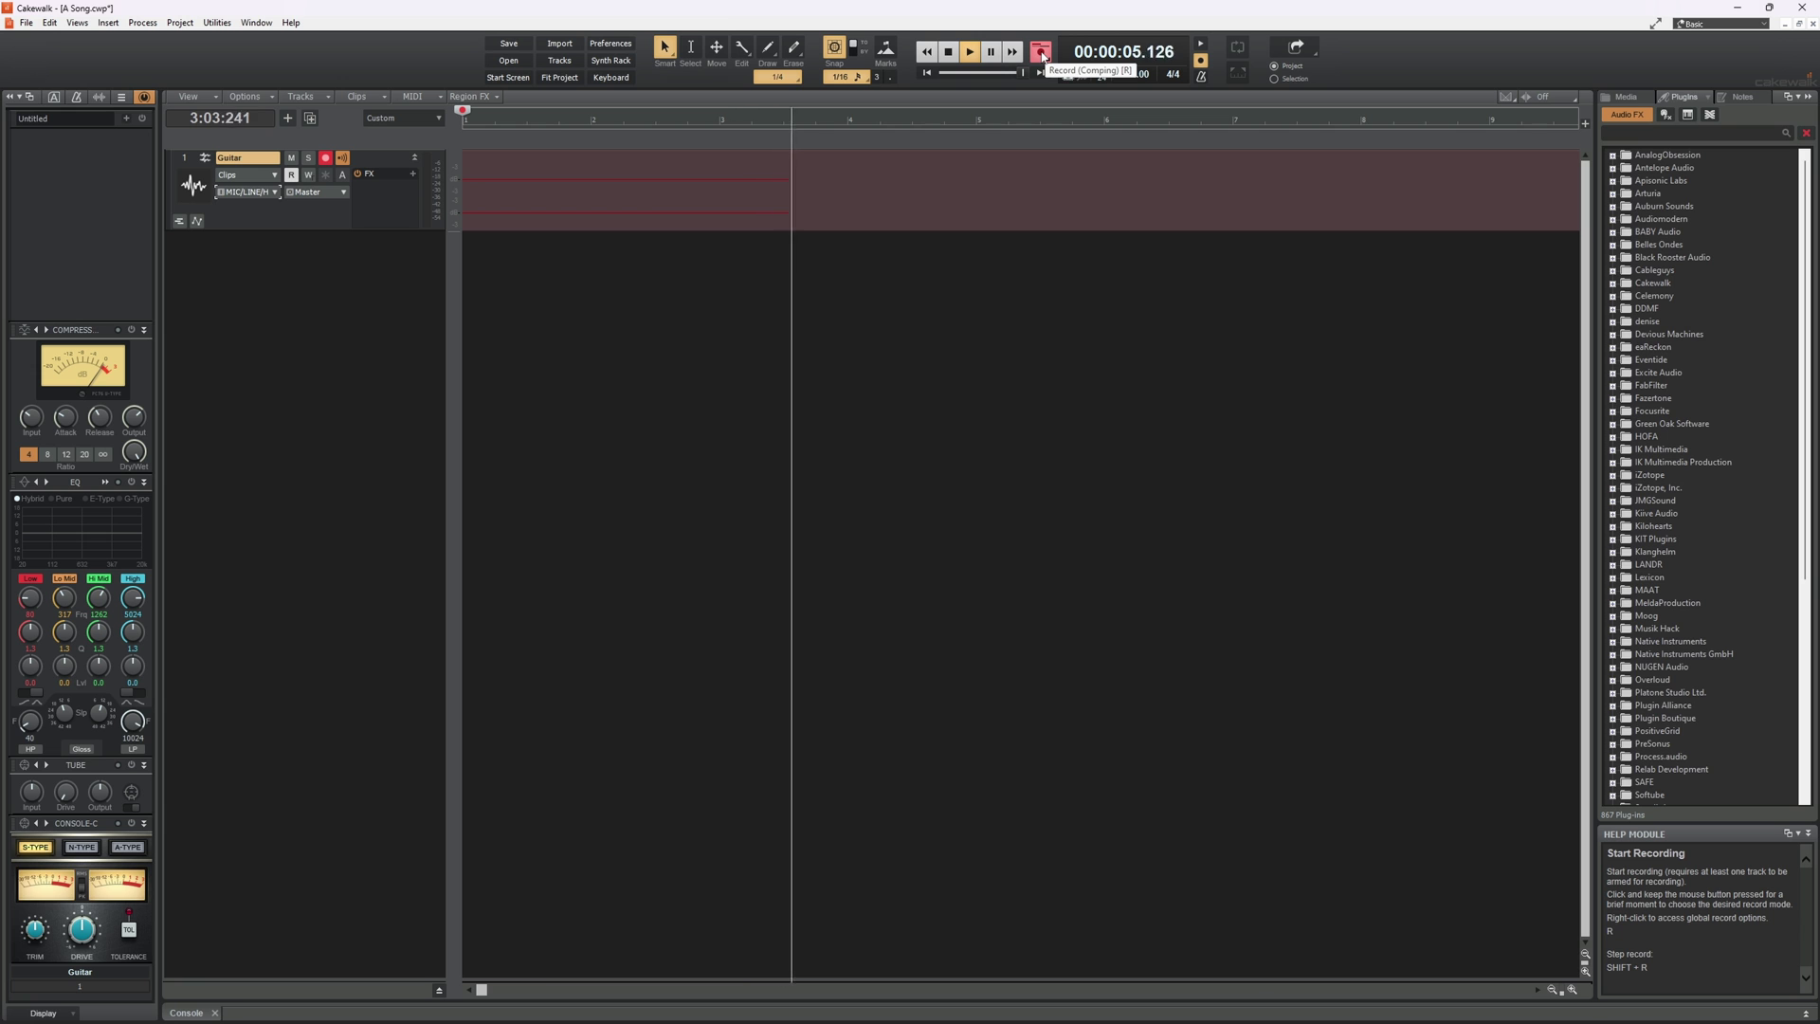
{"action": "left_click", "coordinate": [949, 53]}
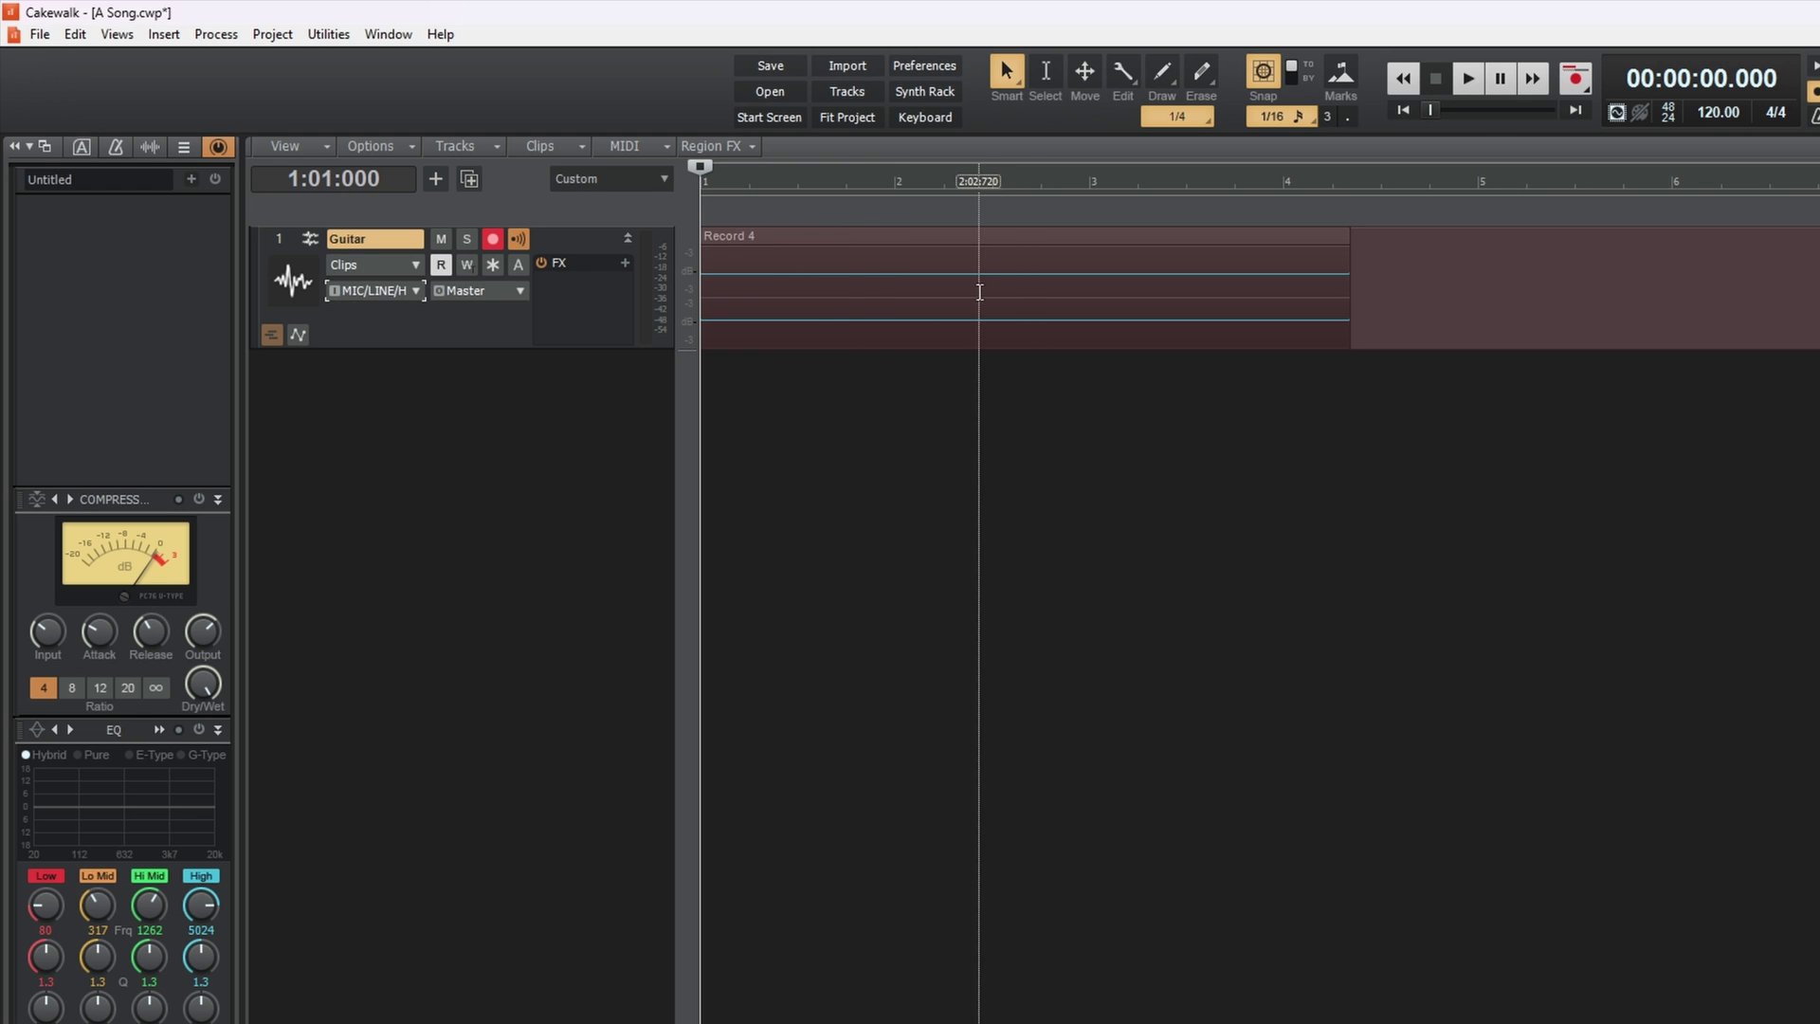
{"action": "left_click", "coordinate": [938, 235]}
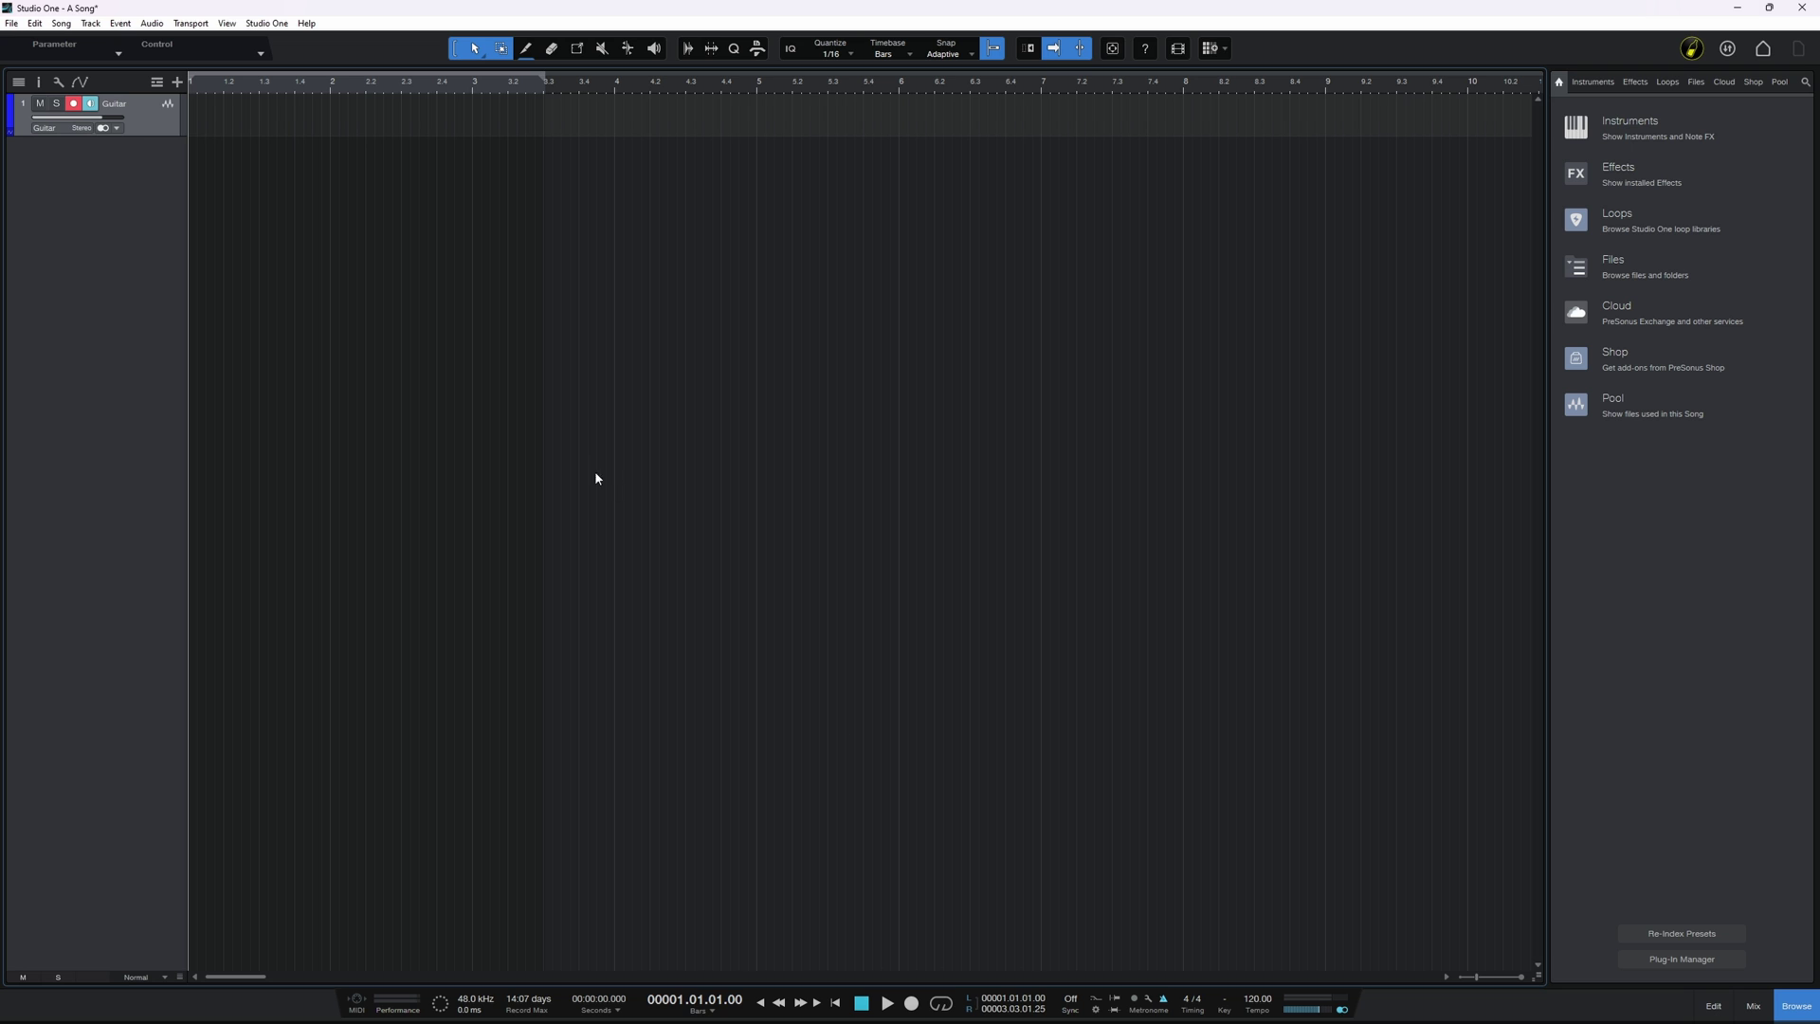
Record a short take on the Guitar track of the Studio One song and stop recording.
{"action": "left_click", "coordinate": [911, 1003]}
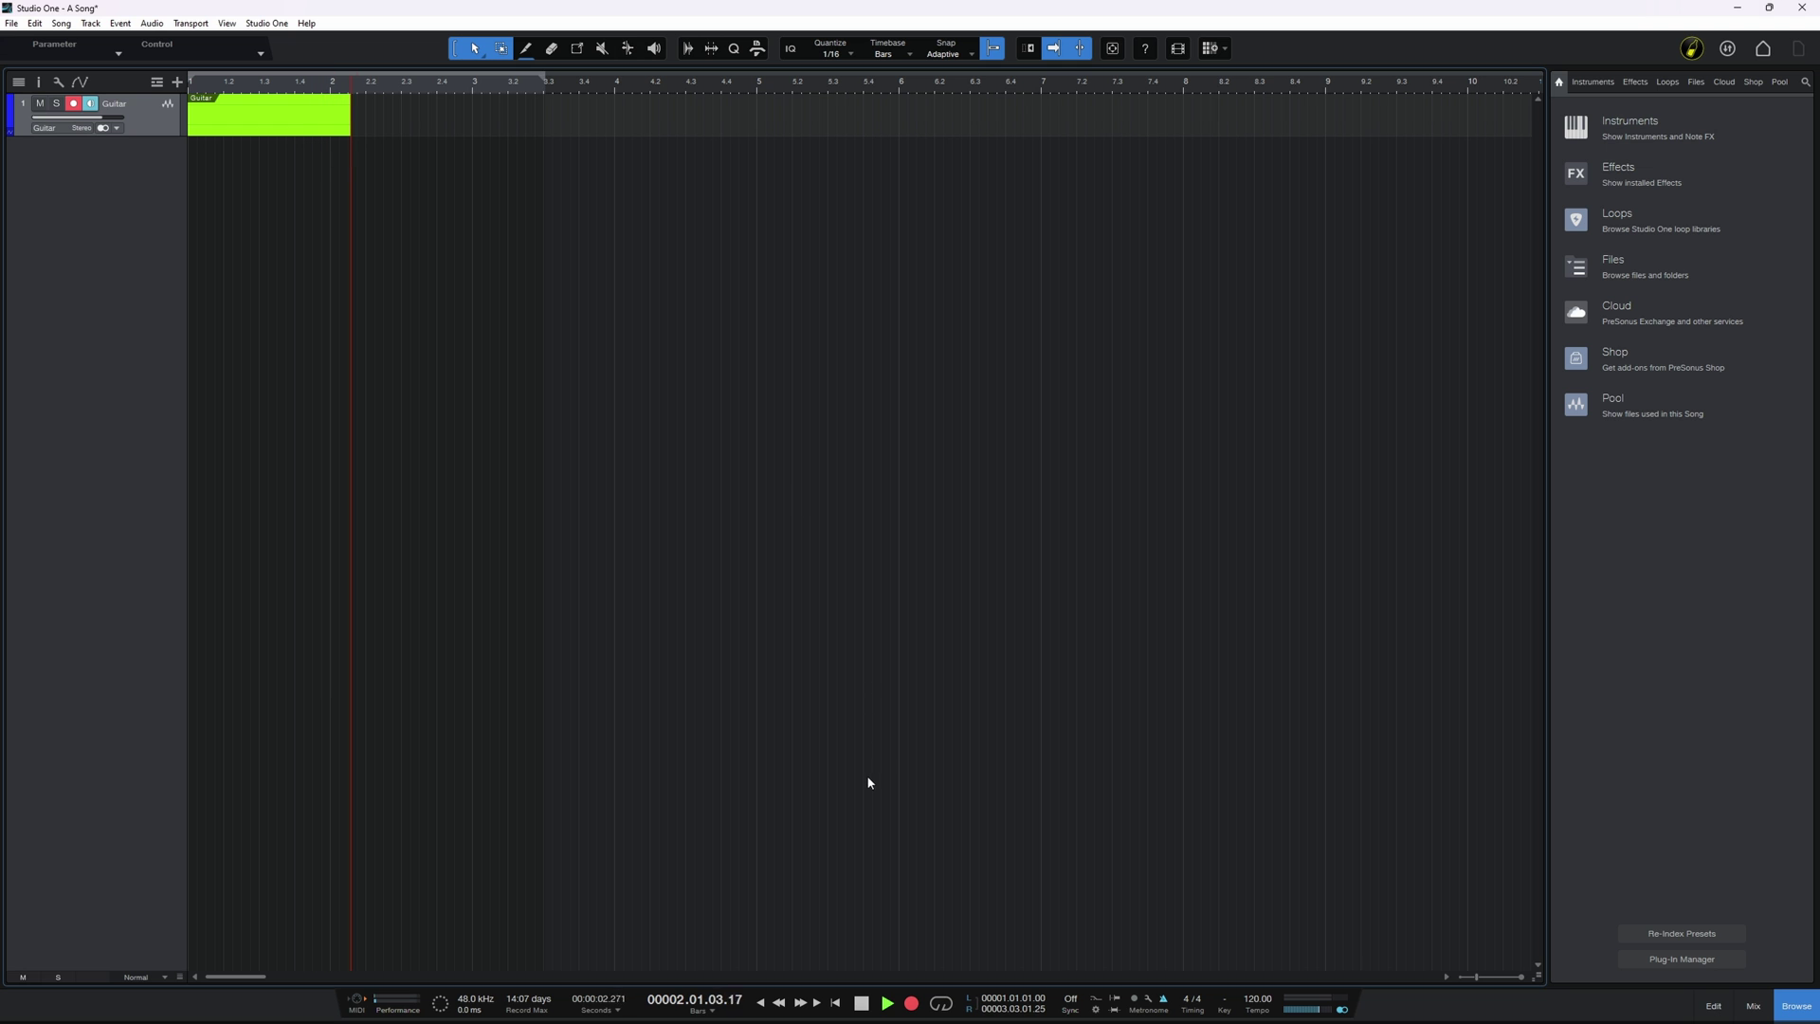
{"action": "left_click", "coordinate": [860, 1002]}
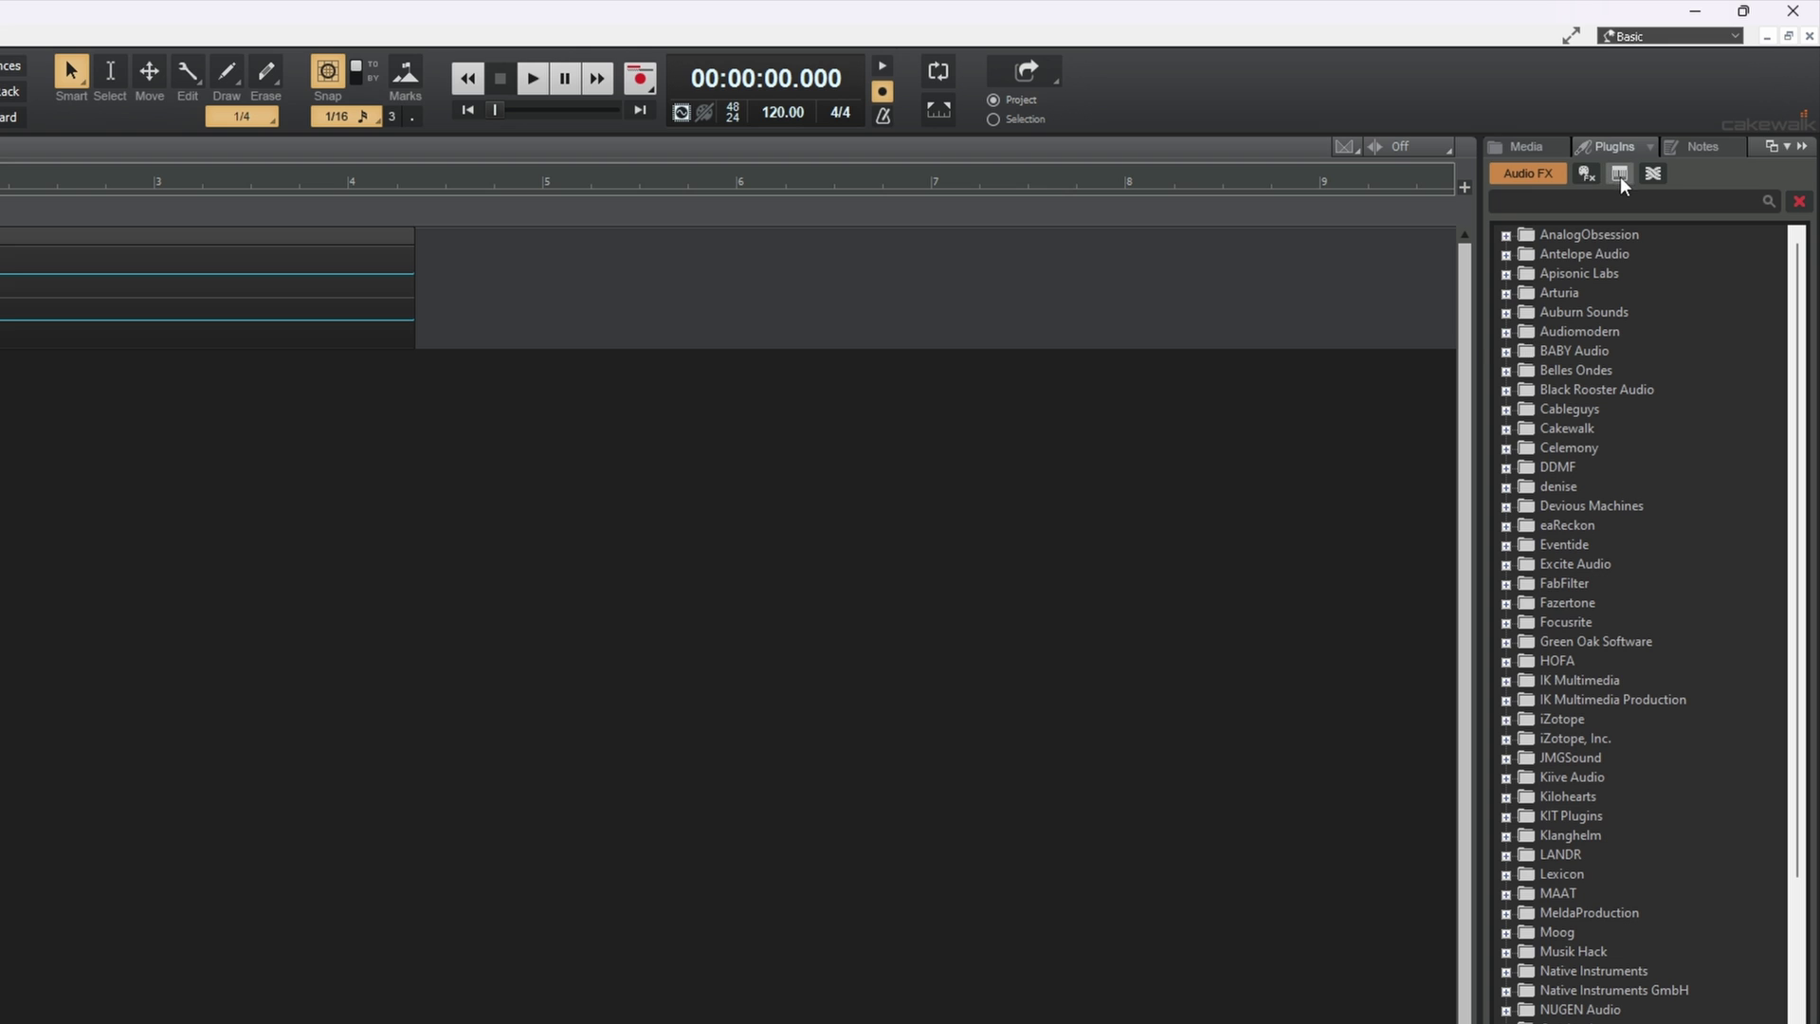
Insert Modartt's Pianoteq 8 from the virtual instruments into the Cakewalk project as a simple instrument track.
{"action": "left_click", "coordinate": [1621, 173]}
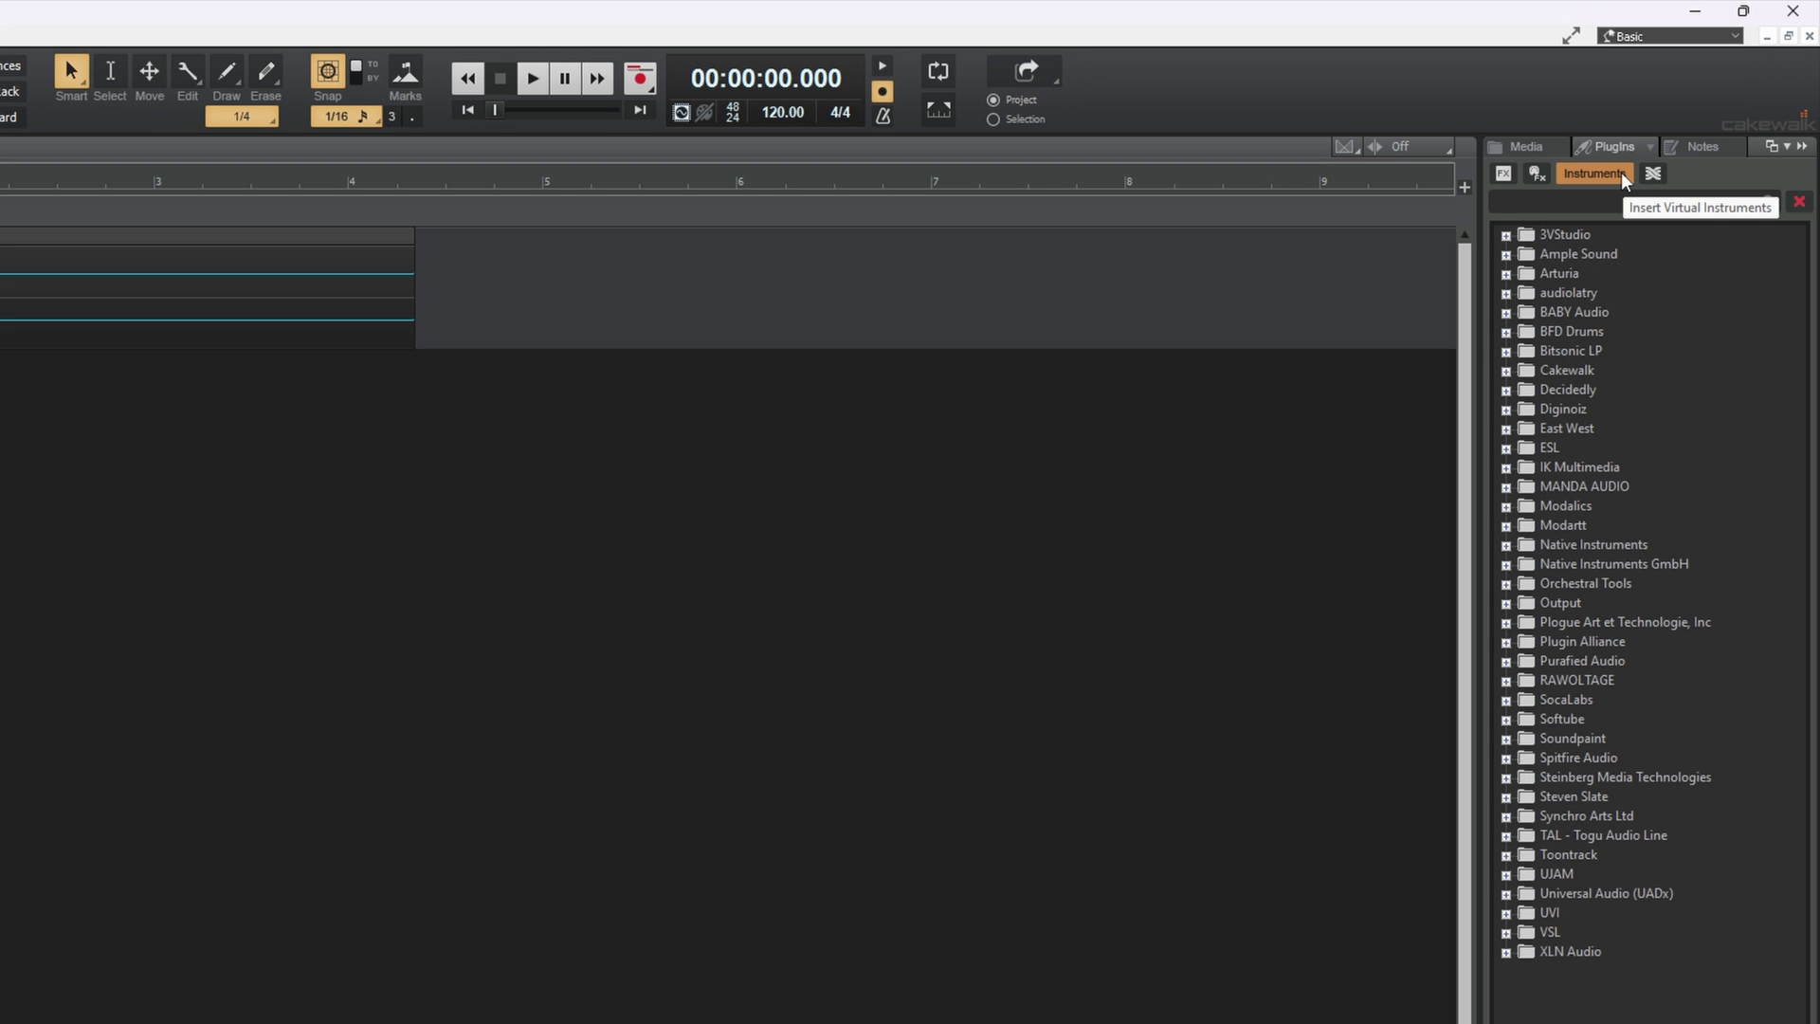
{"action": "left_click", "coordinate": [1505, 526]}
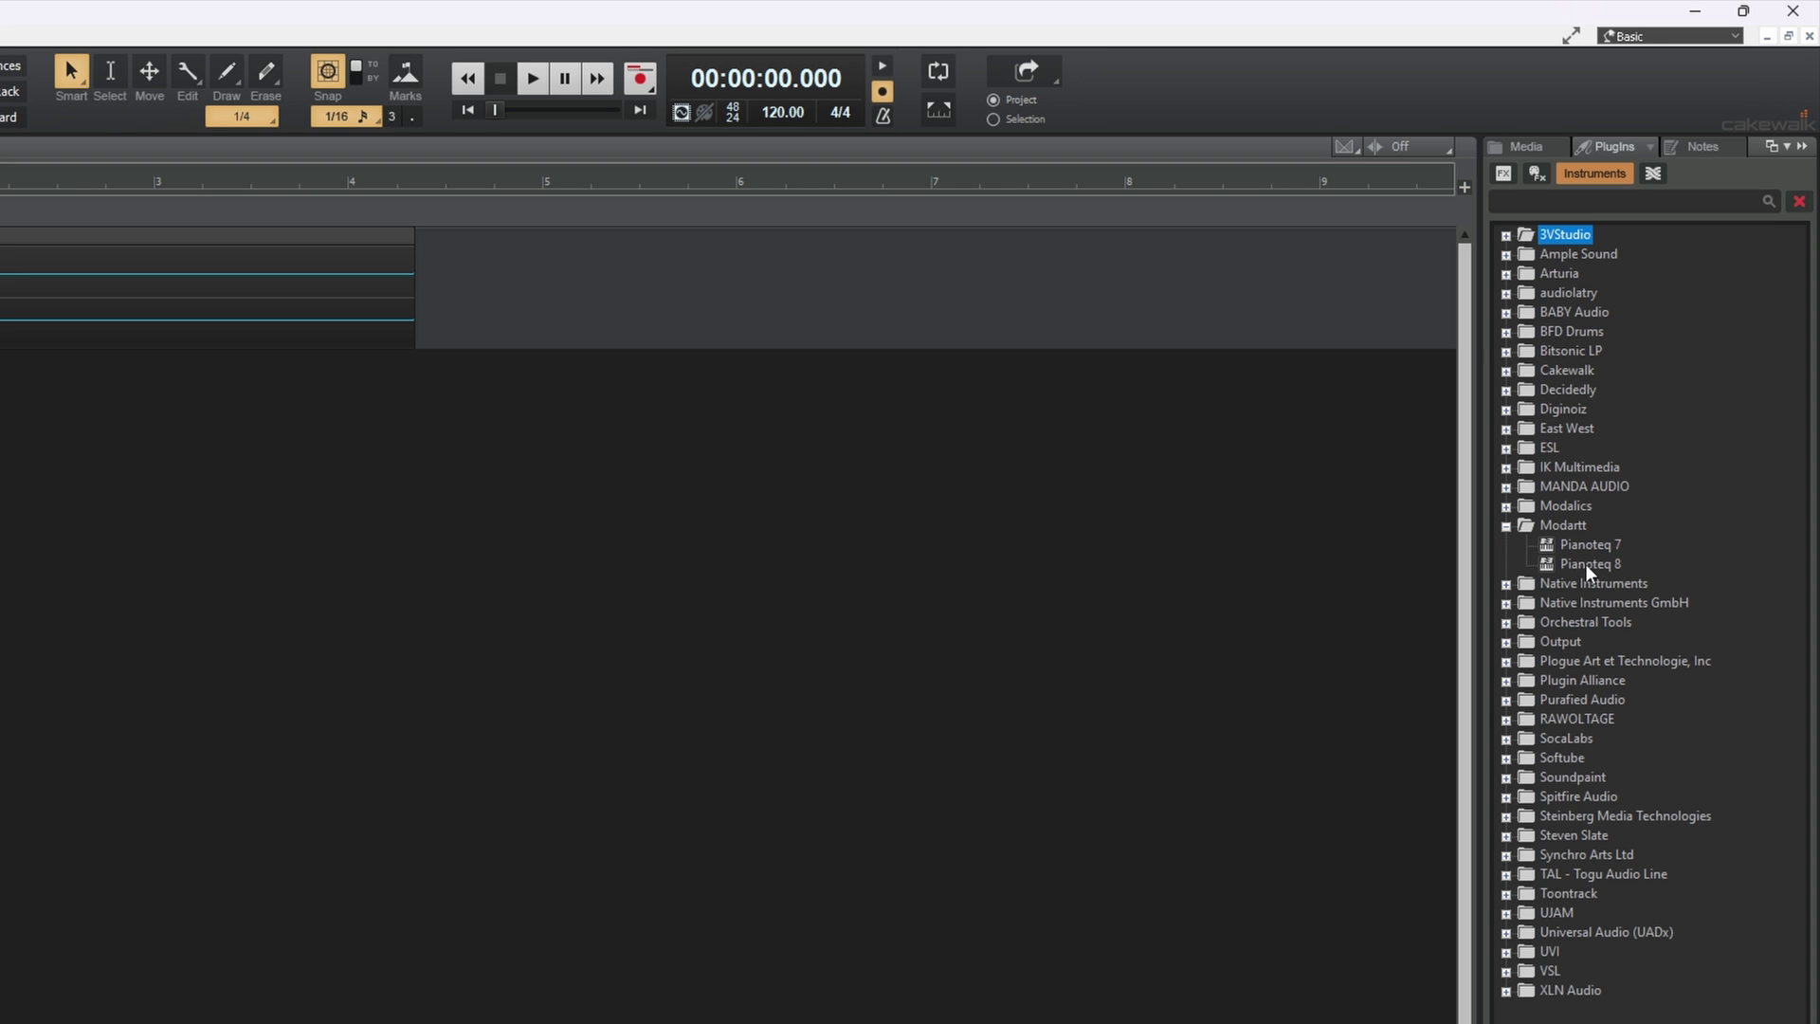
{"action": "left_click_drag", "start_coordinate": [1585, 563], "coordinate": [474, 703]}
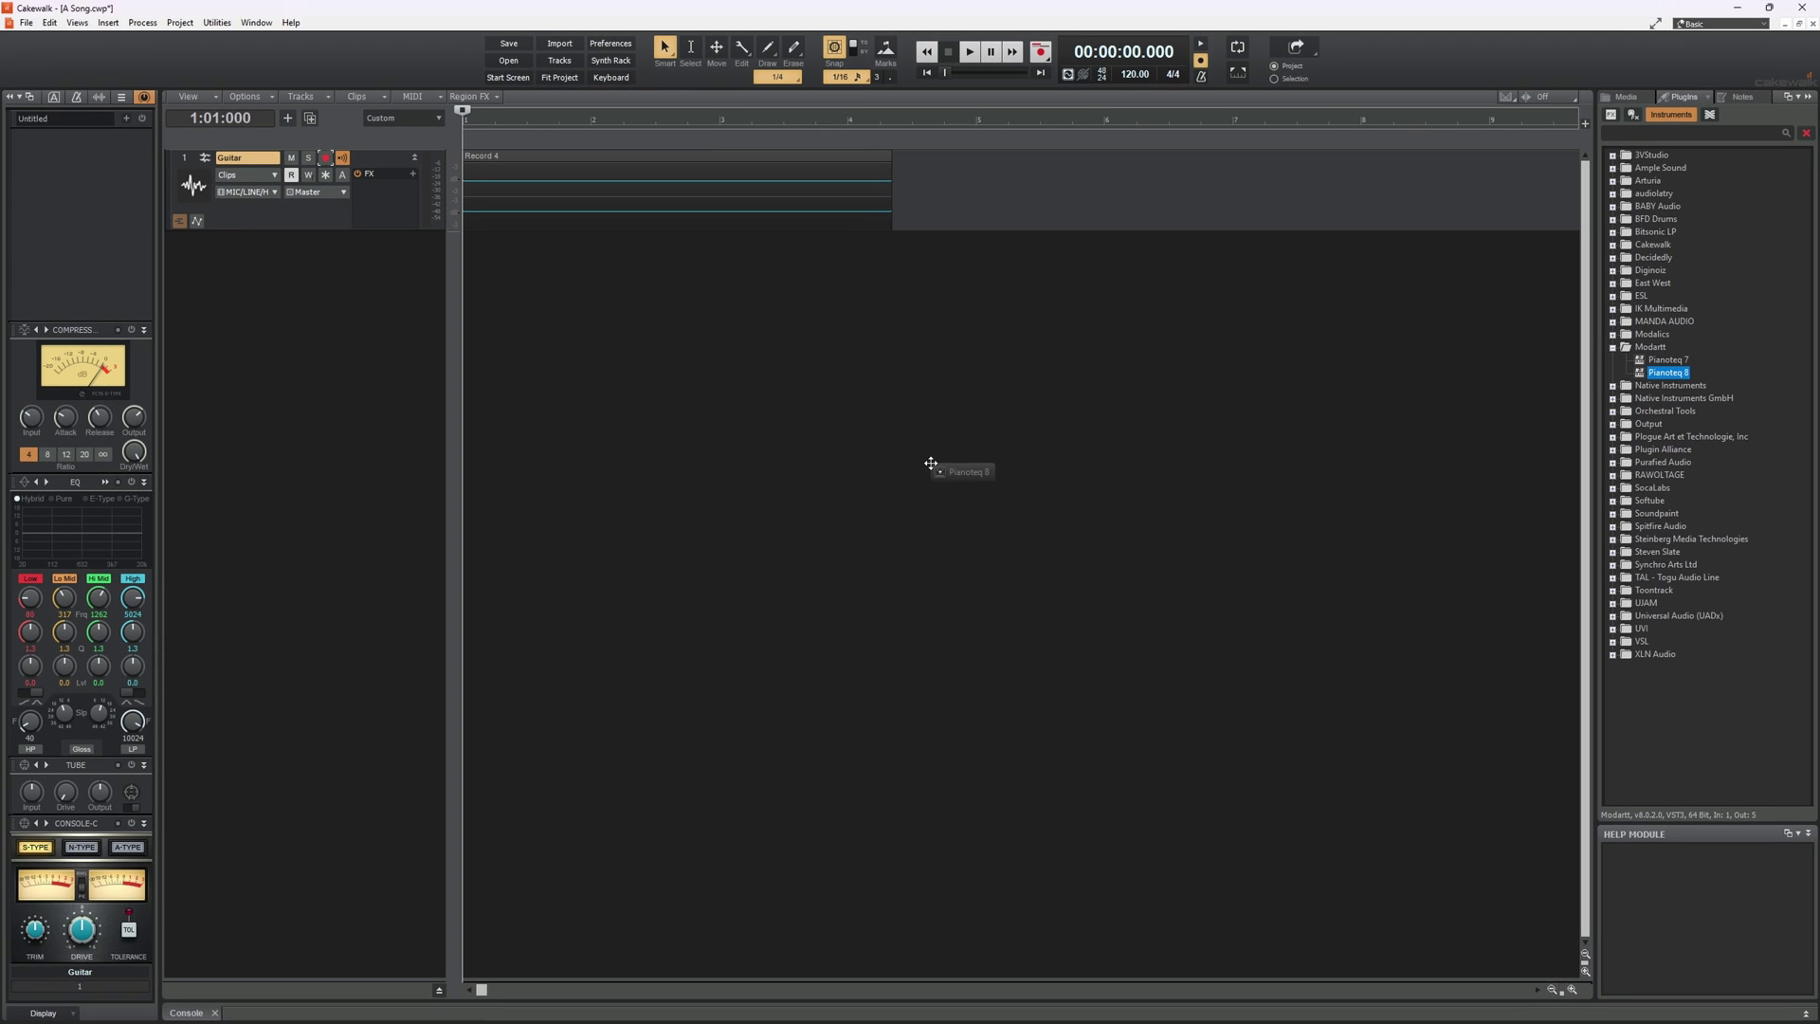
{"action": "left_click_drag", "start_coordinate": [930, 464], "coordinate": [931, 464]}
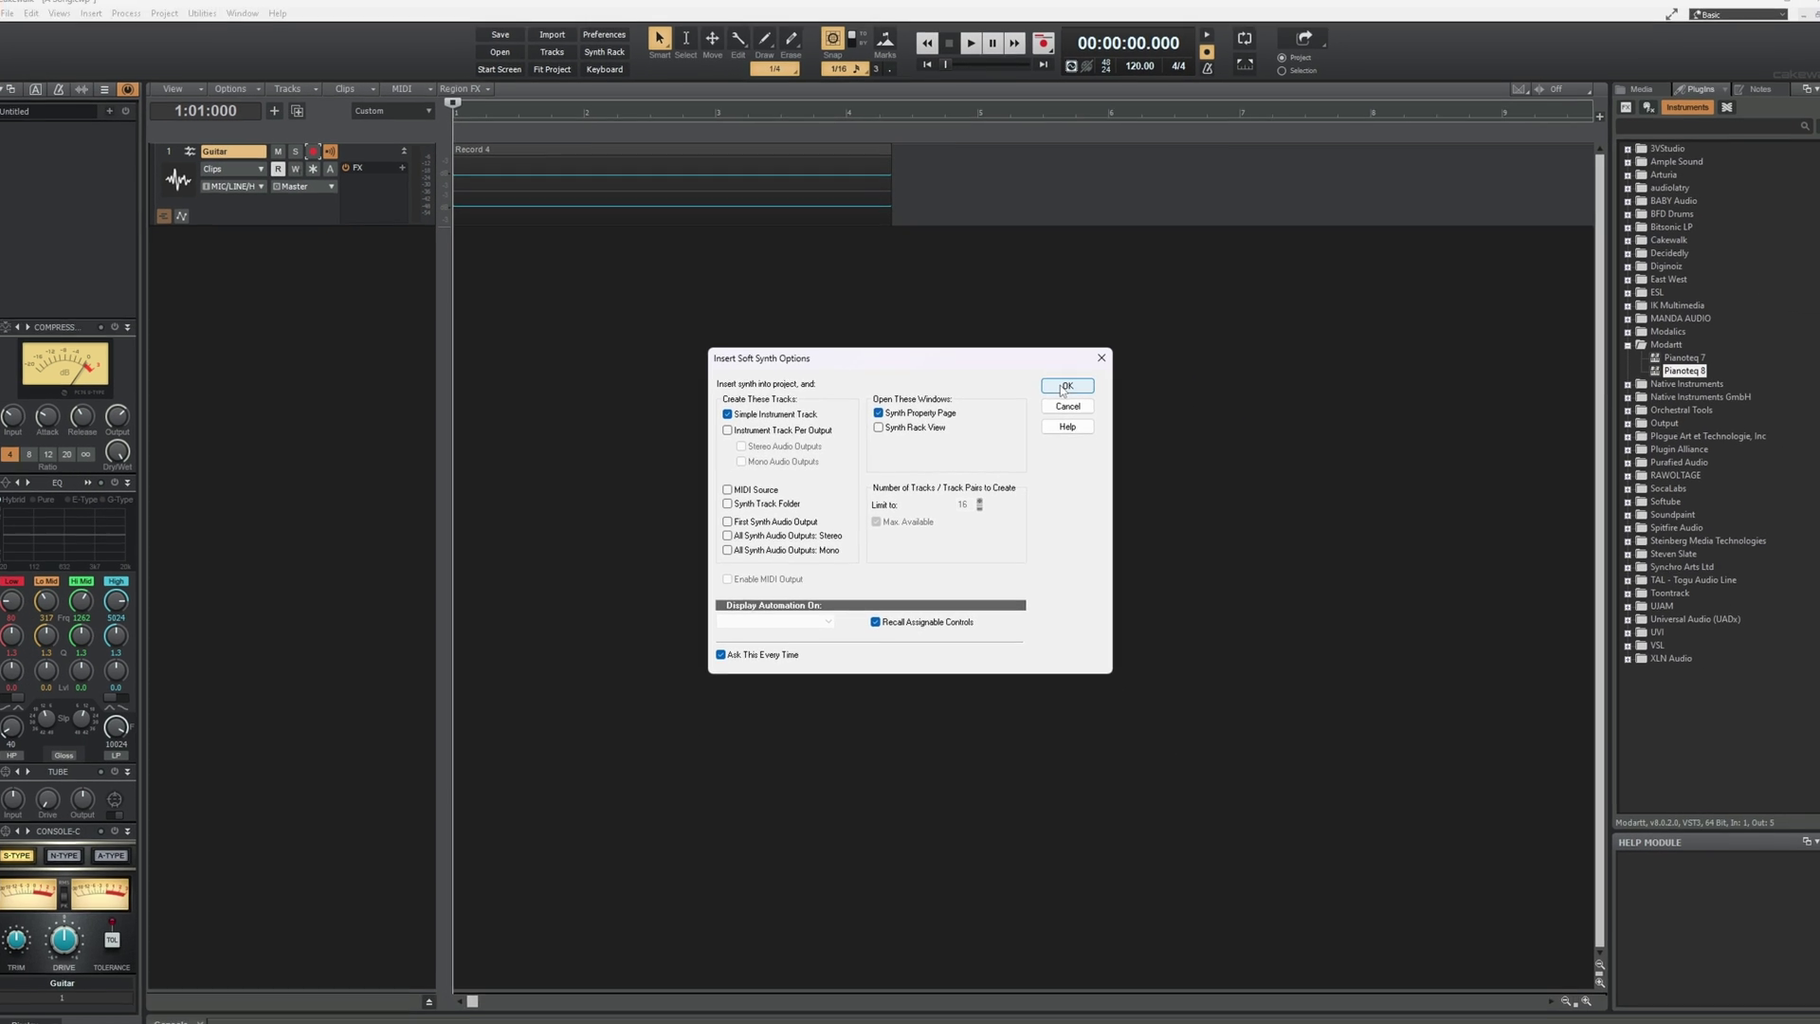
{"action": "left_click", "coordinate": [1237, 310]}
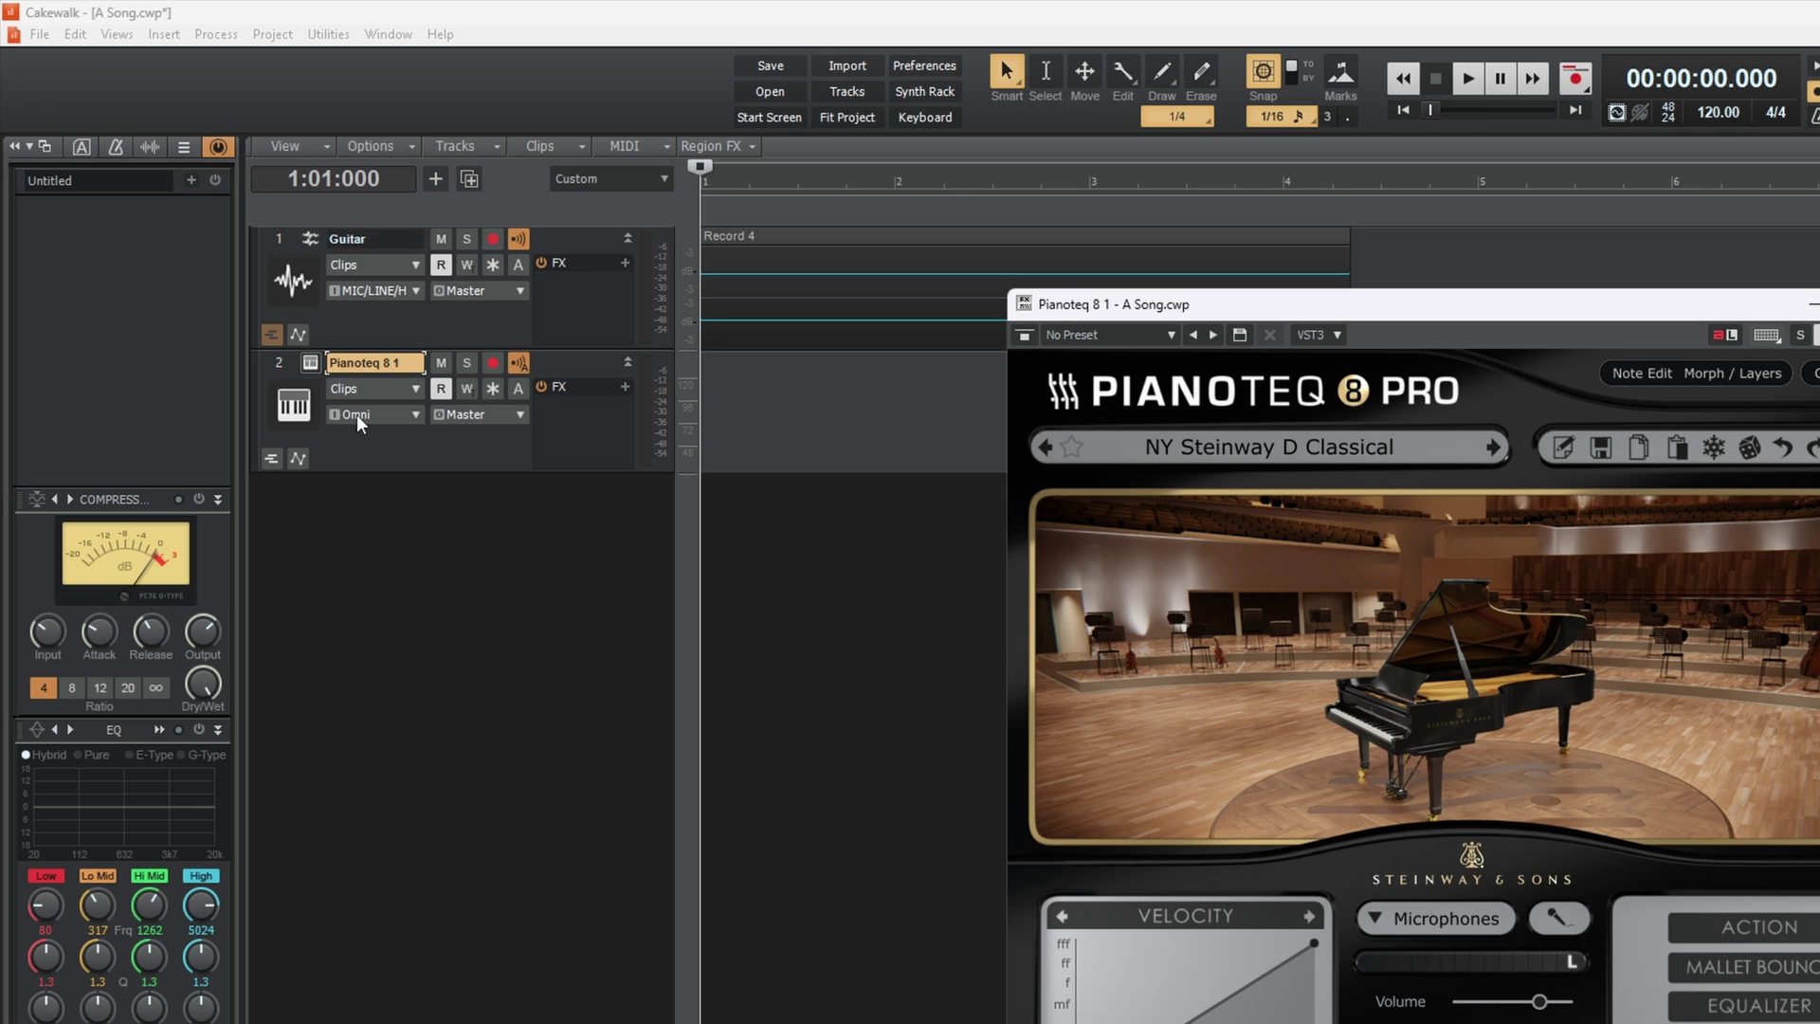
Set the Pianoteq 8 track's input to Minilab3 MIDI, MIDI Omni, and arm the track for recording.
{"action": "left_click", "coordinate": [360, 415]}
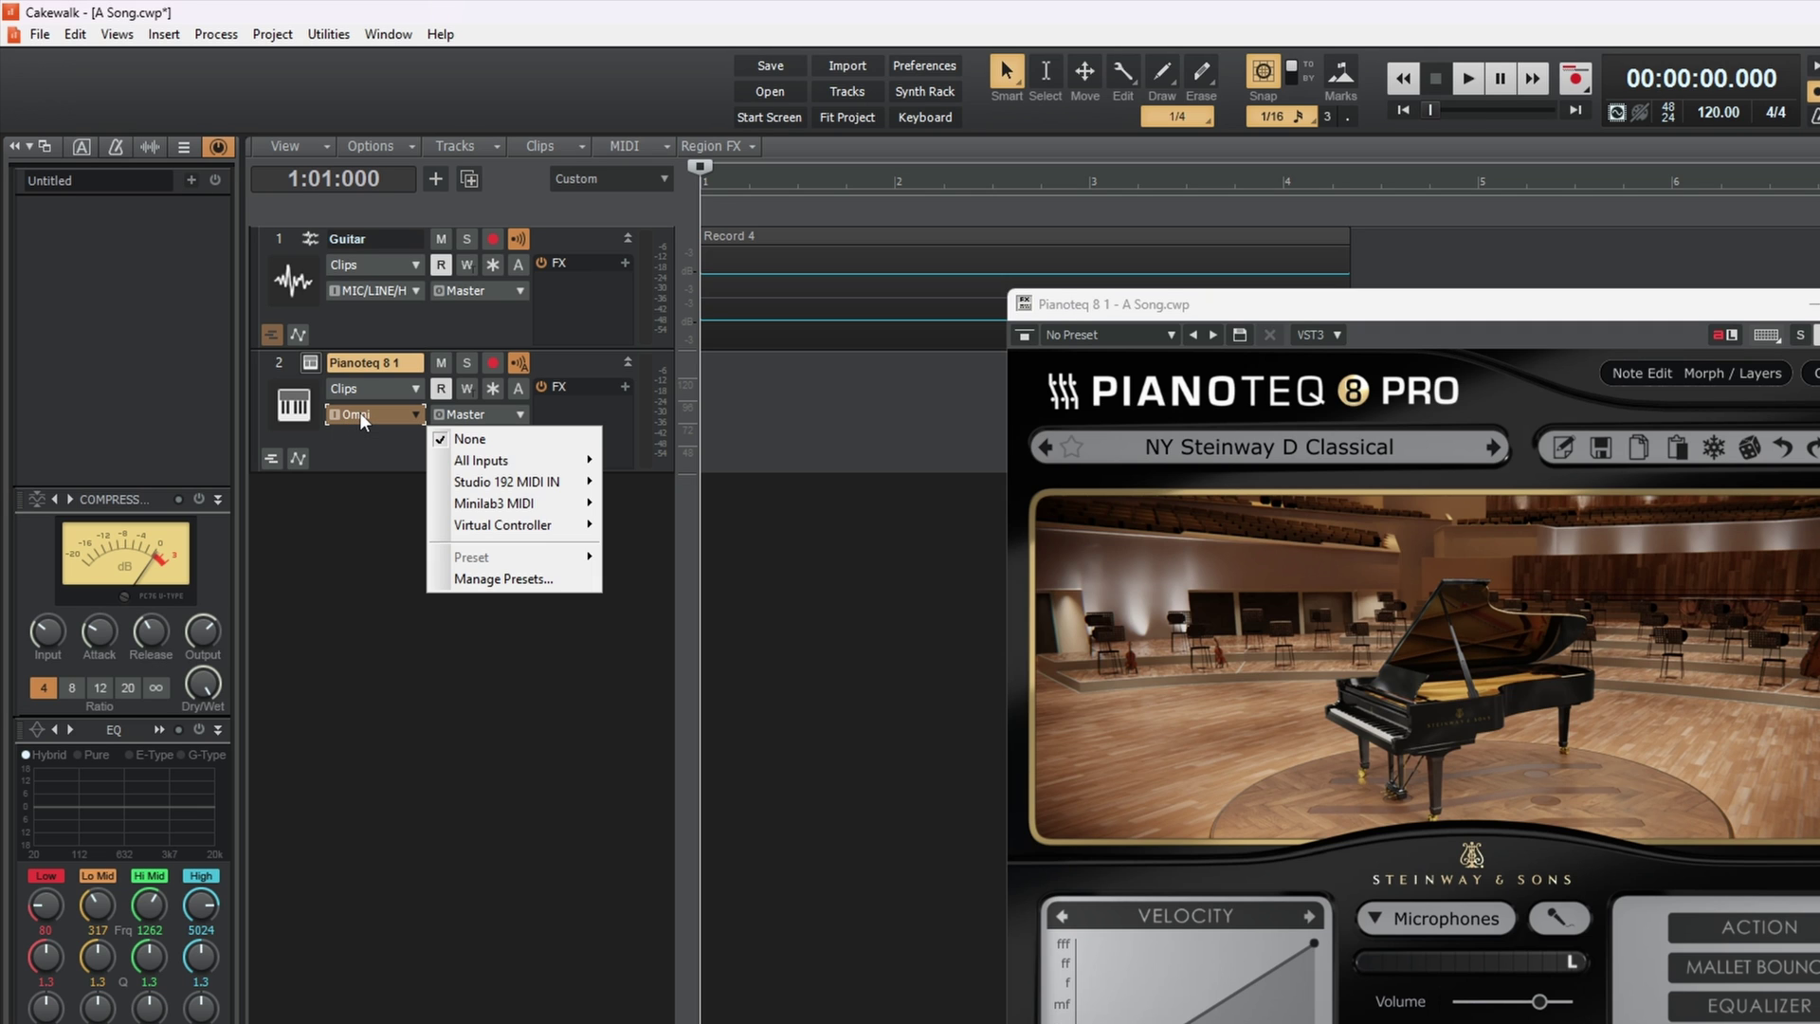
{"action": "mouse_move", "coordinate": [479, 510]}
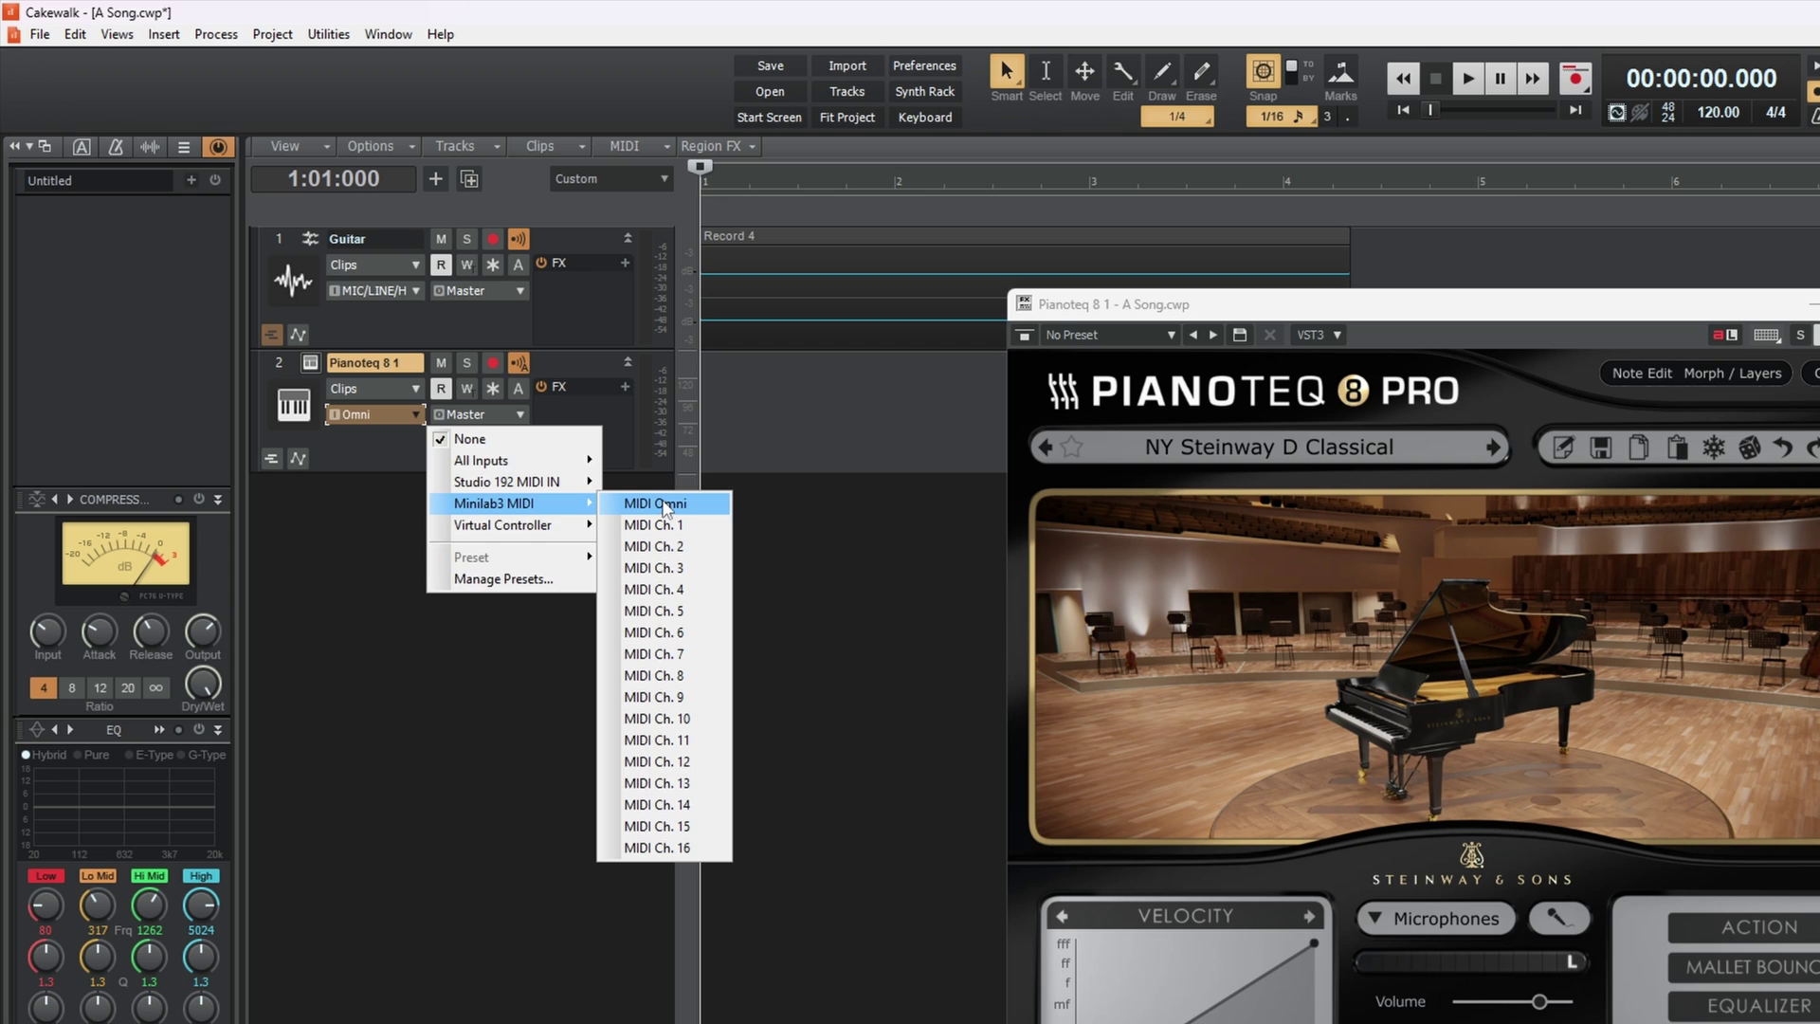
{"action": "left_click", "coordinate": [667, 505]}
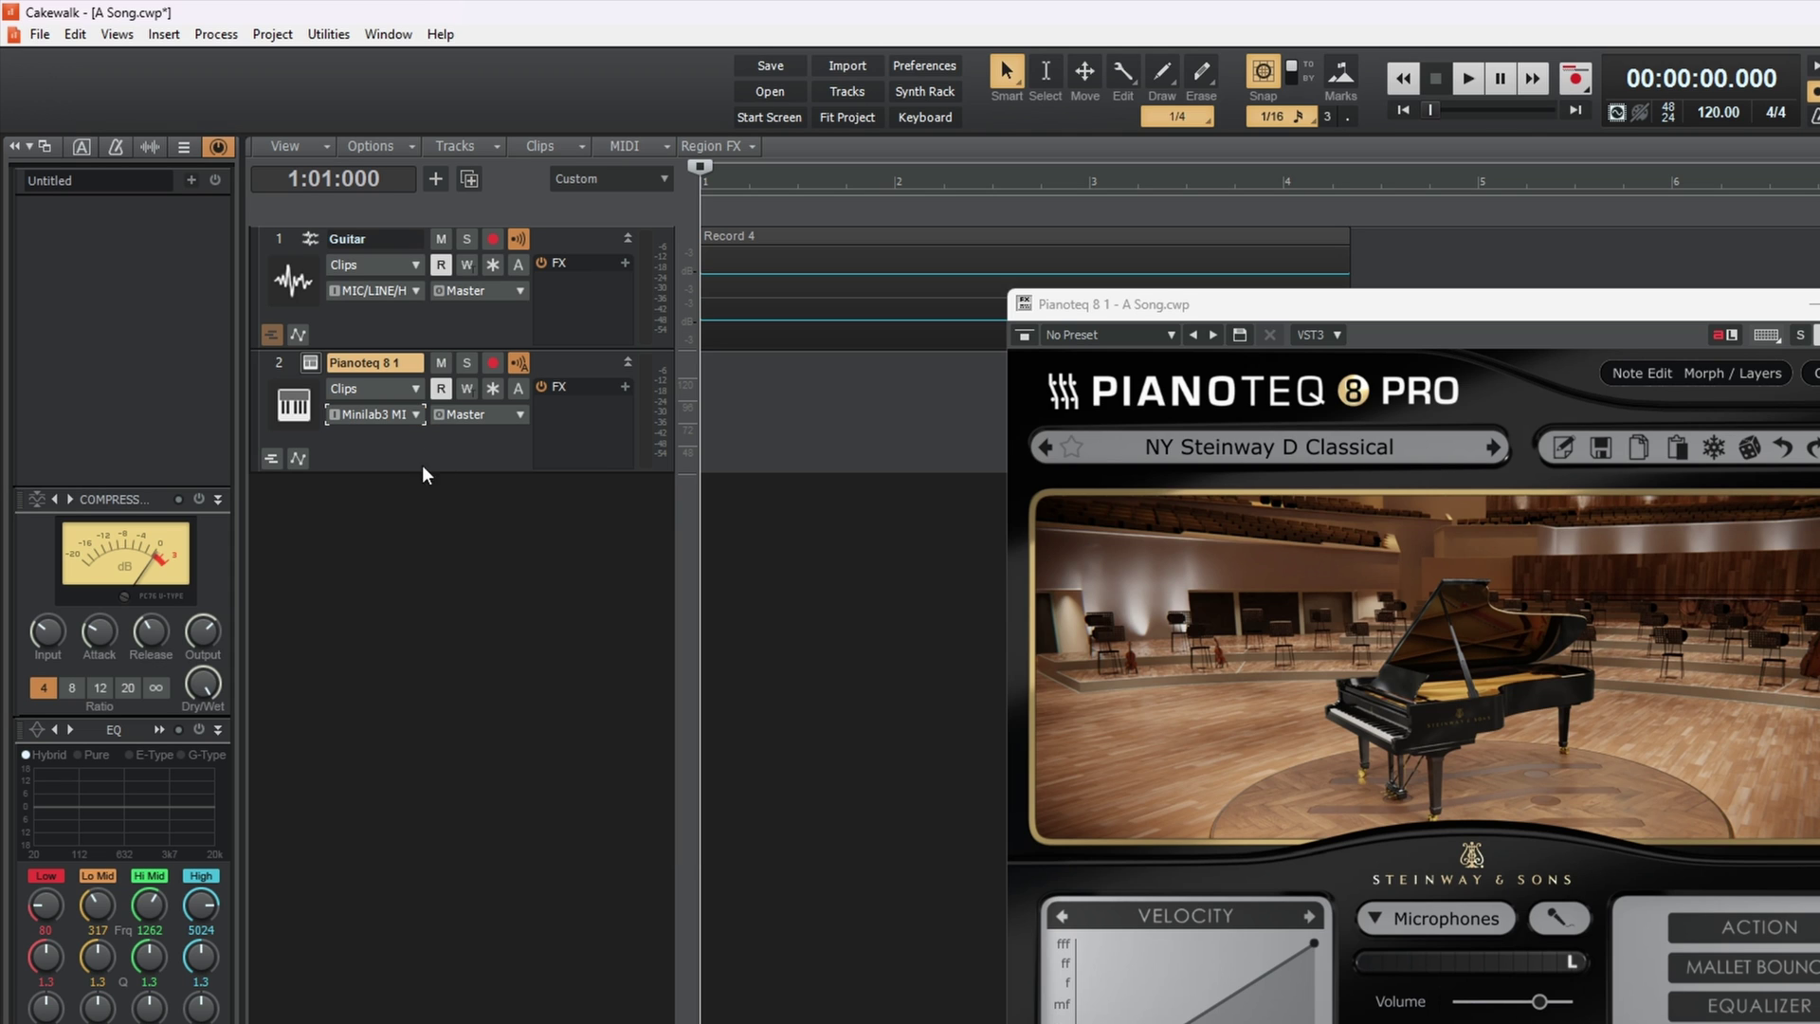
{"action": "left_click", "coordinate": [492, 363]}
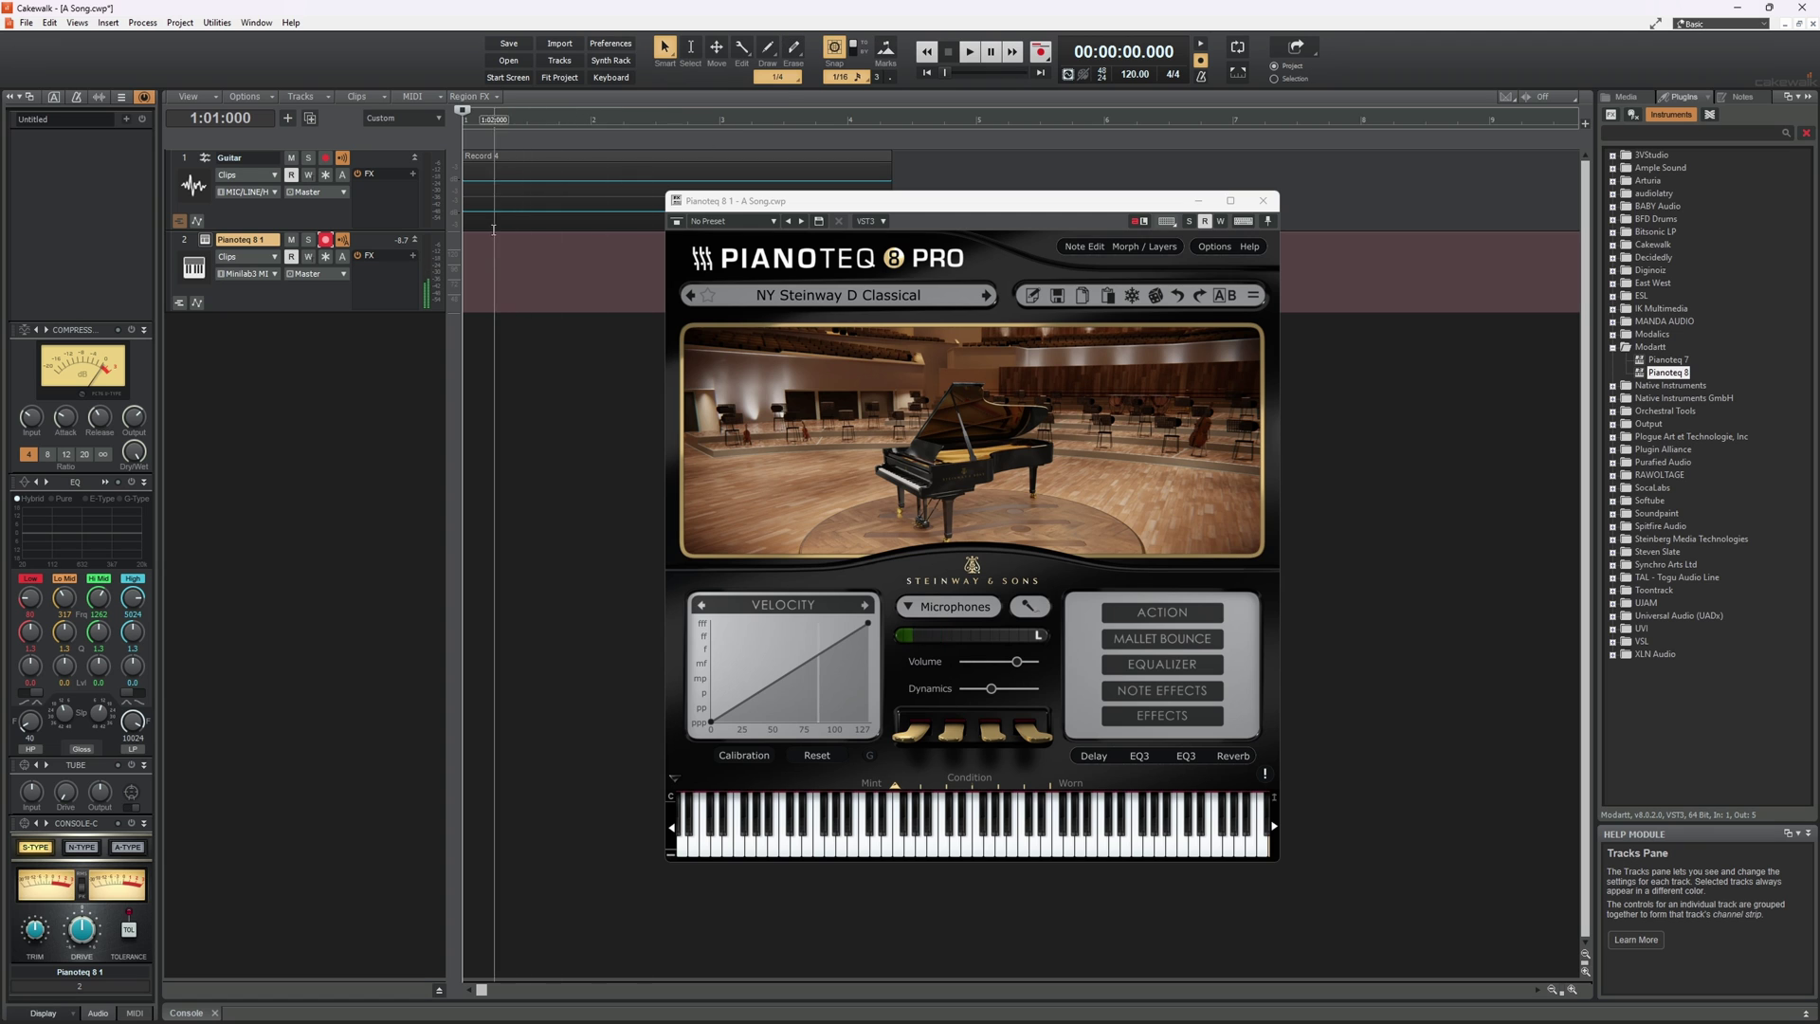
Record a short MIDI take on the Pianoteq 8 track and close the instrument's window.
{"action": "left_click", "coordinate": [1041, 53]}
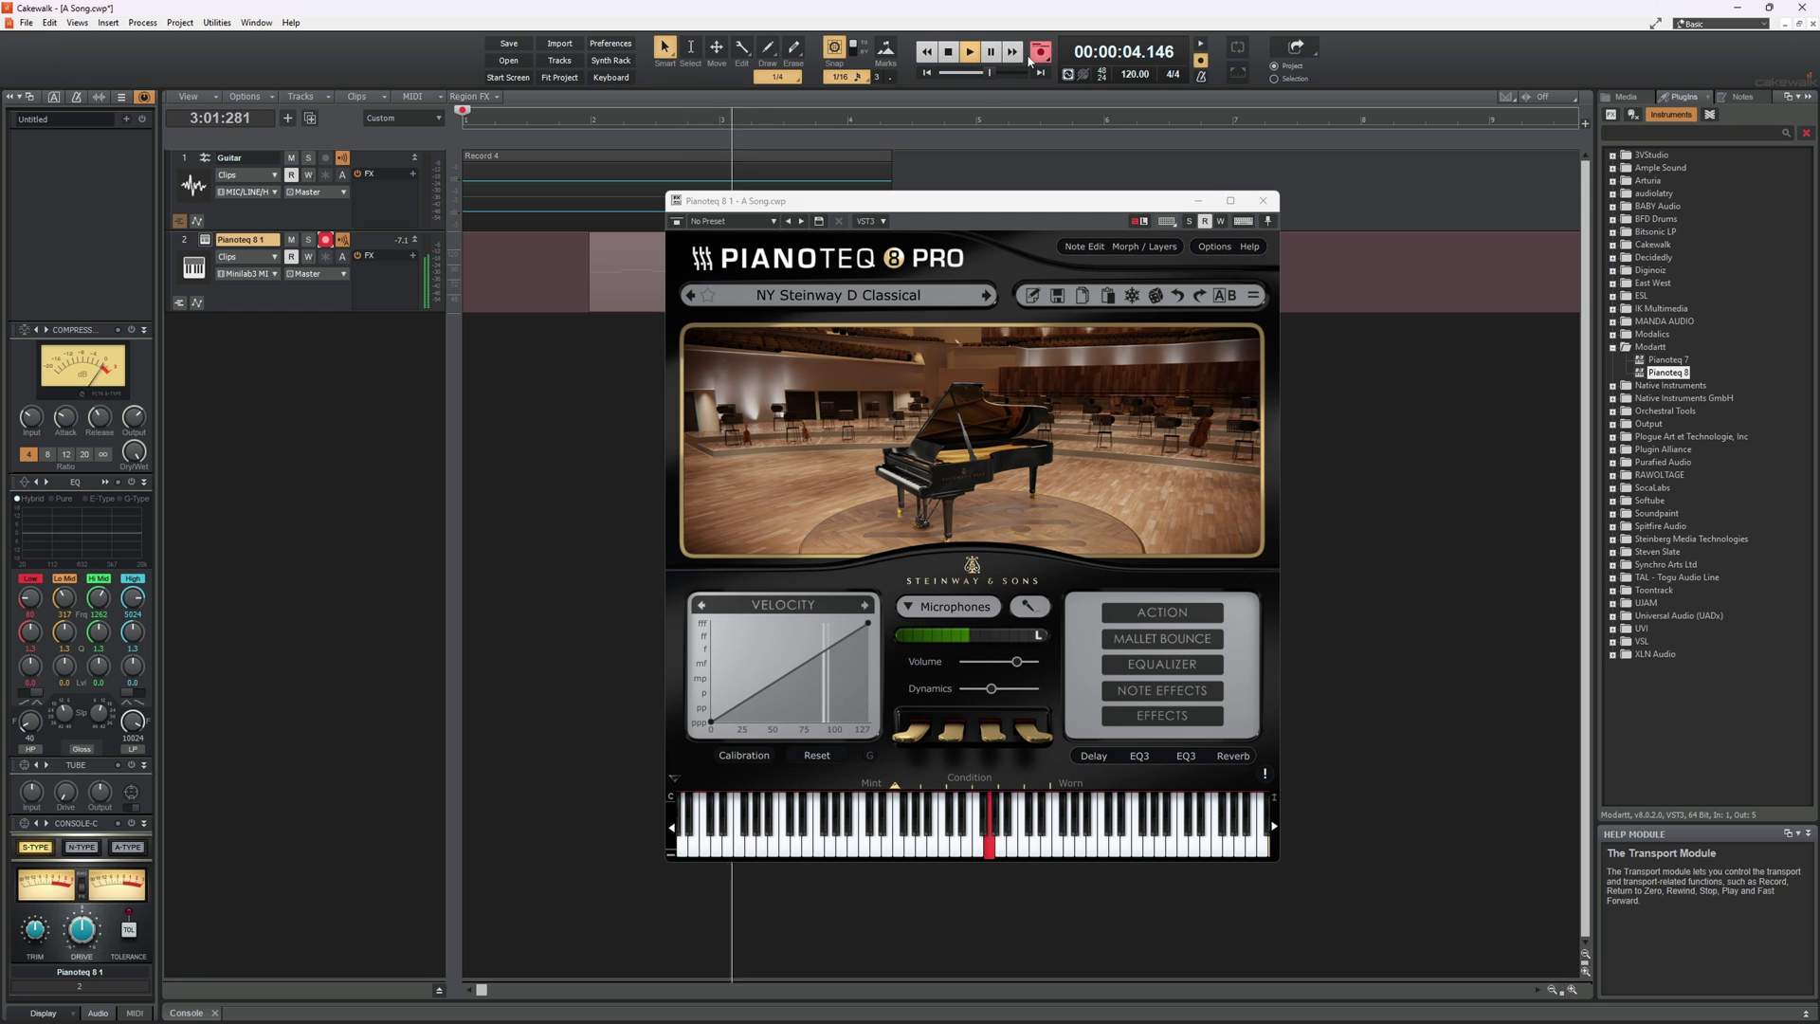
{"action": "left_click", "coordinate": [949, 52]}
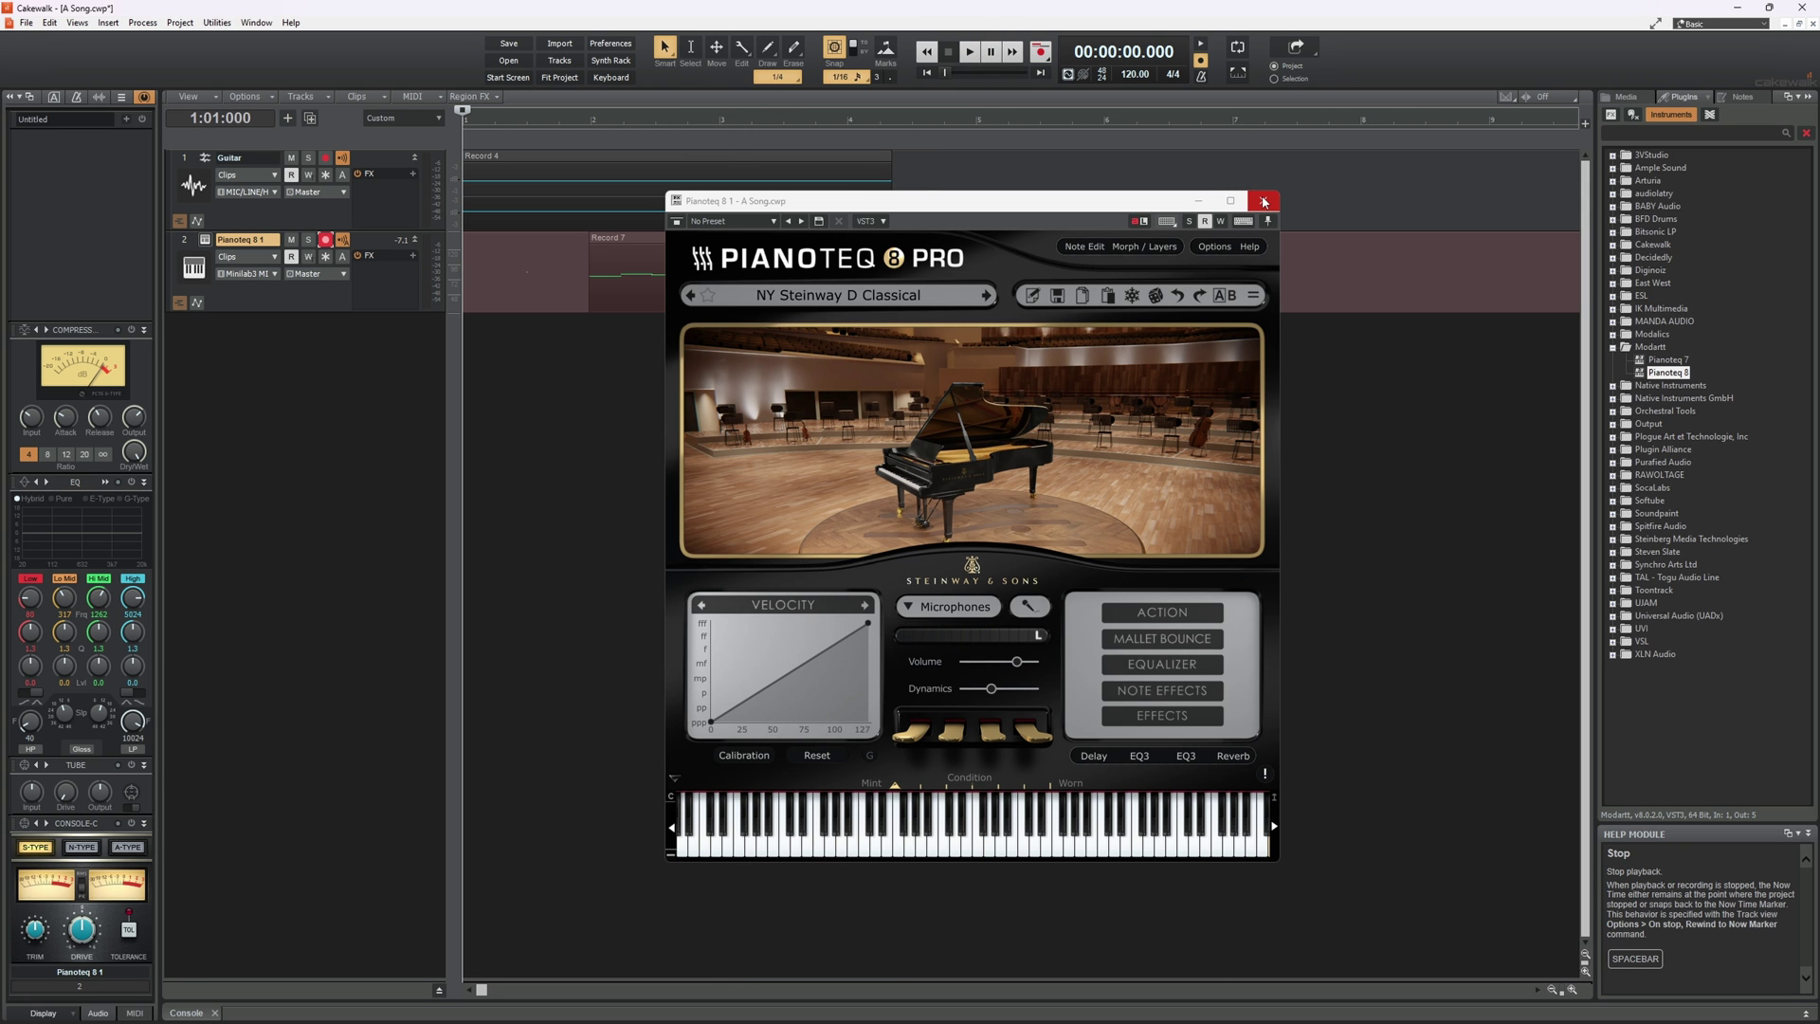
{"action": "left_click", "coordinate": [1262, 200]}
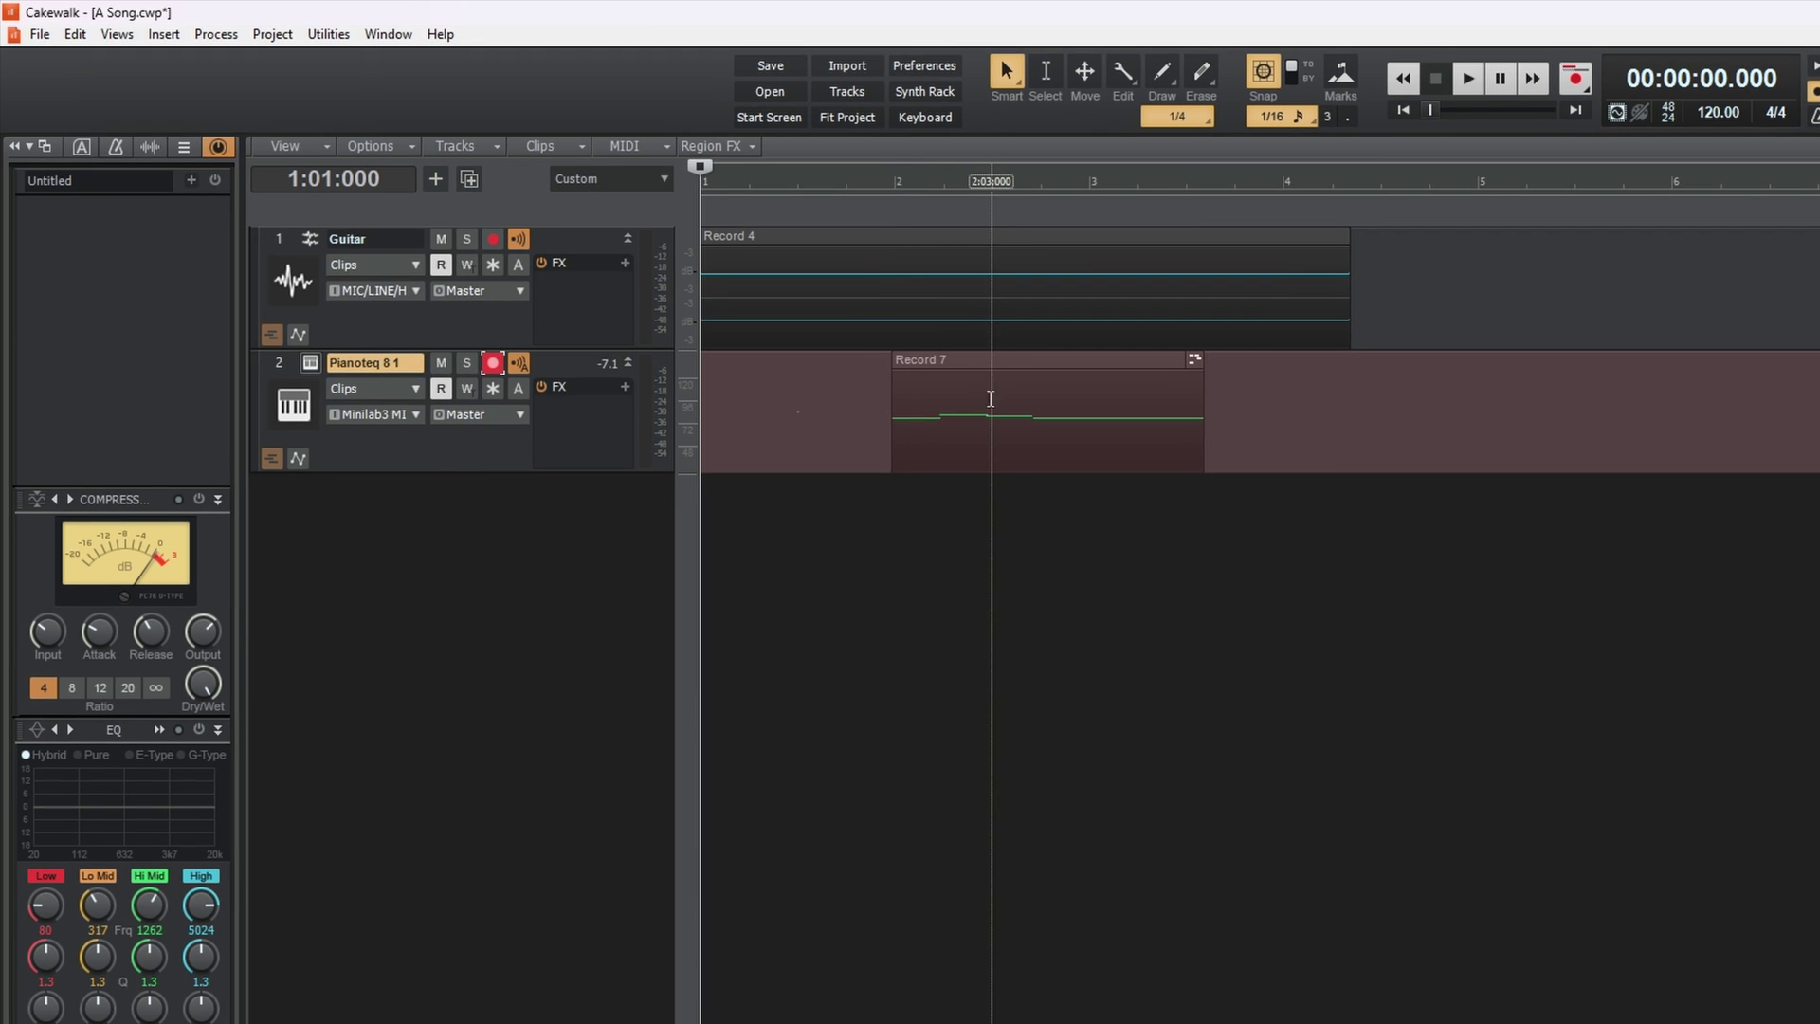
{"action": "left_click", "coordinate": [995, 355]}
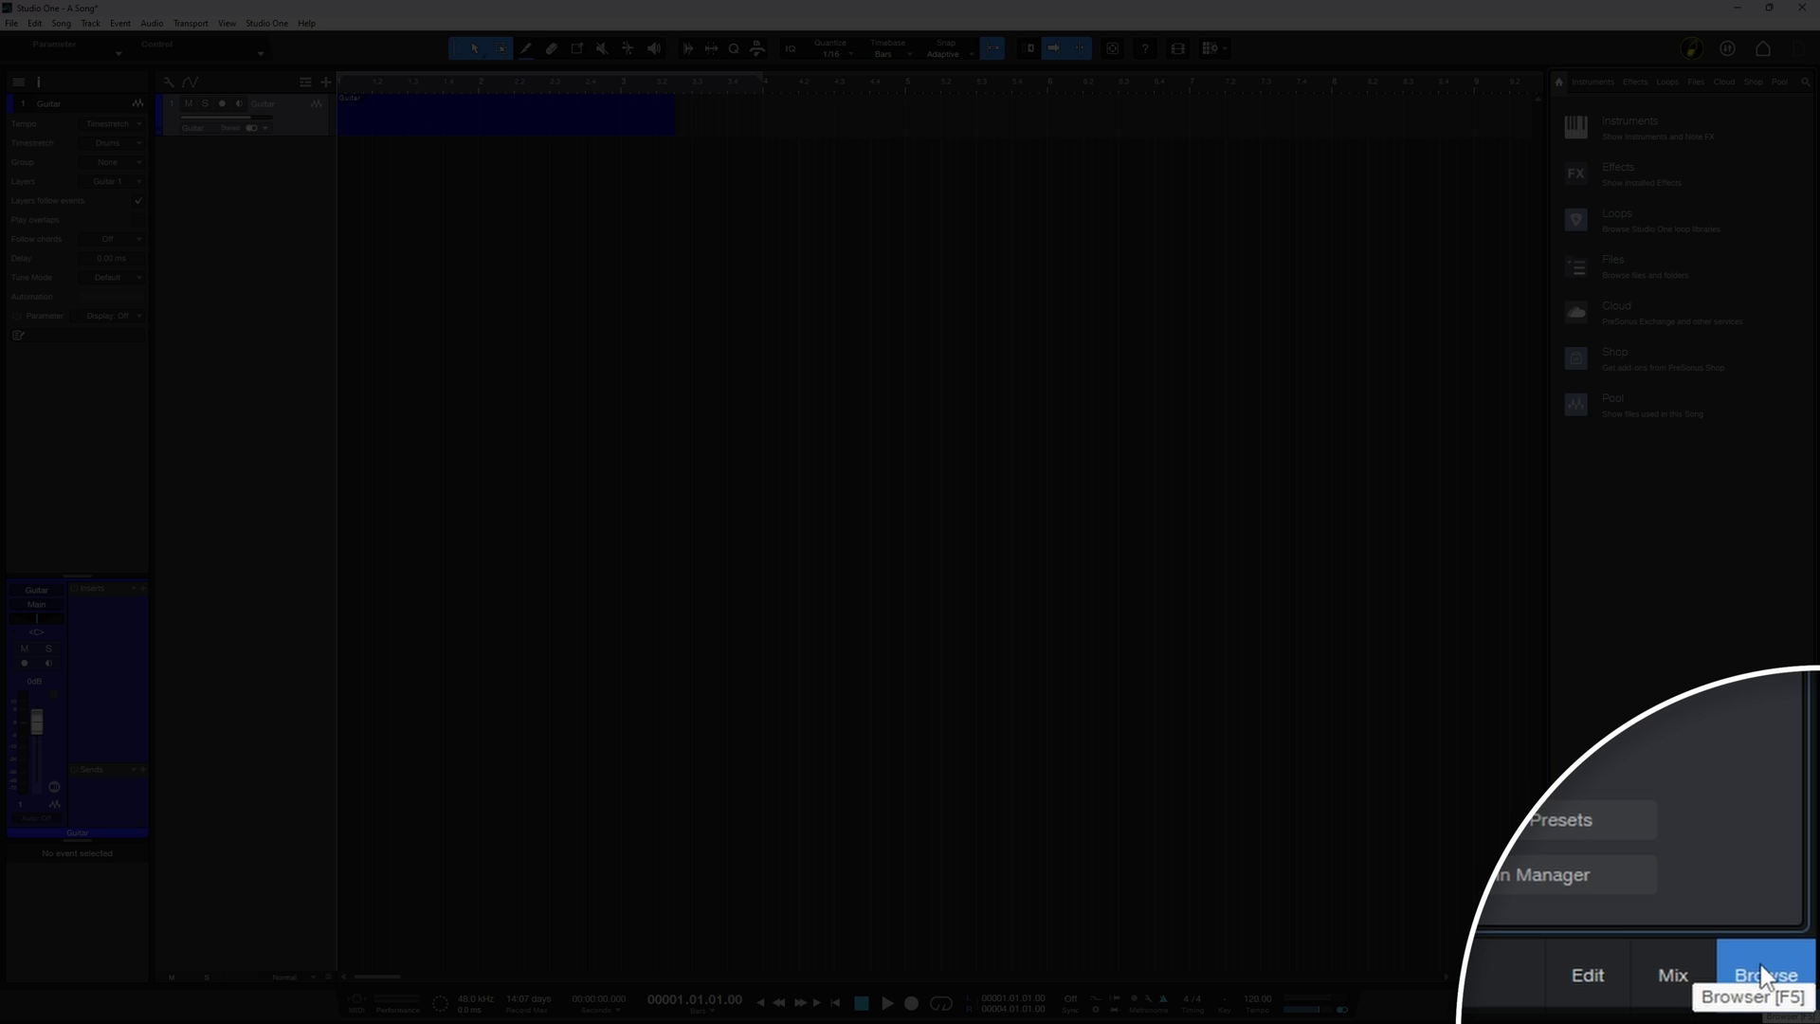
Add Modartt's Pianoteq 8 from the instrument browser to the Studio One song as a new instrument track.
{"action": "left_click", "coordinate": [1796, 1007]}
{"action": "left_click", "coordinate": [1796, 1006]}
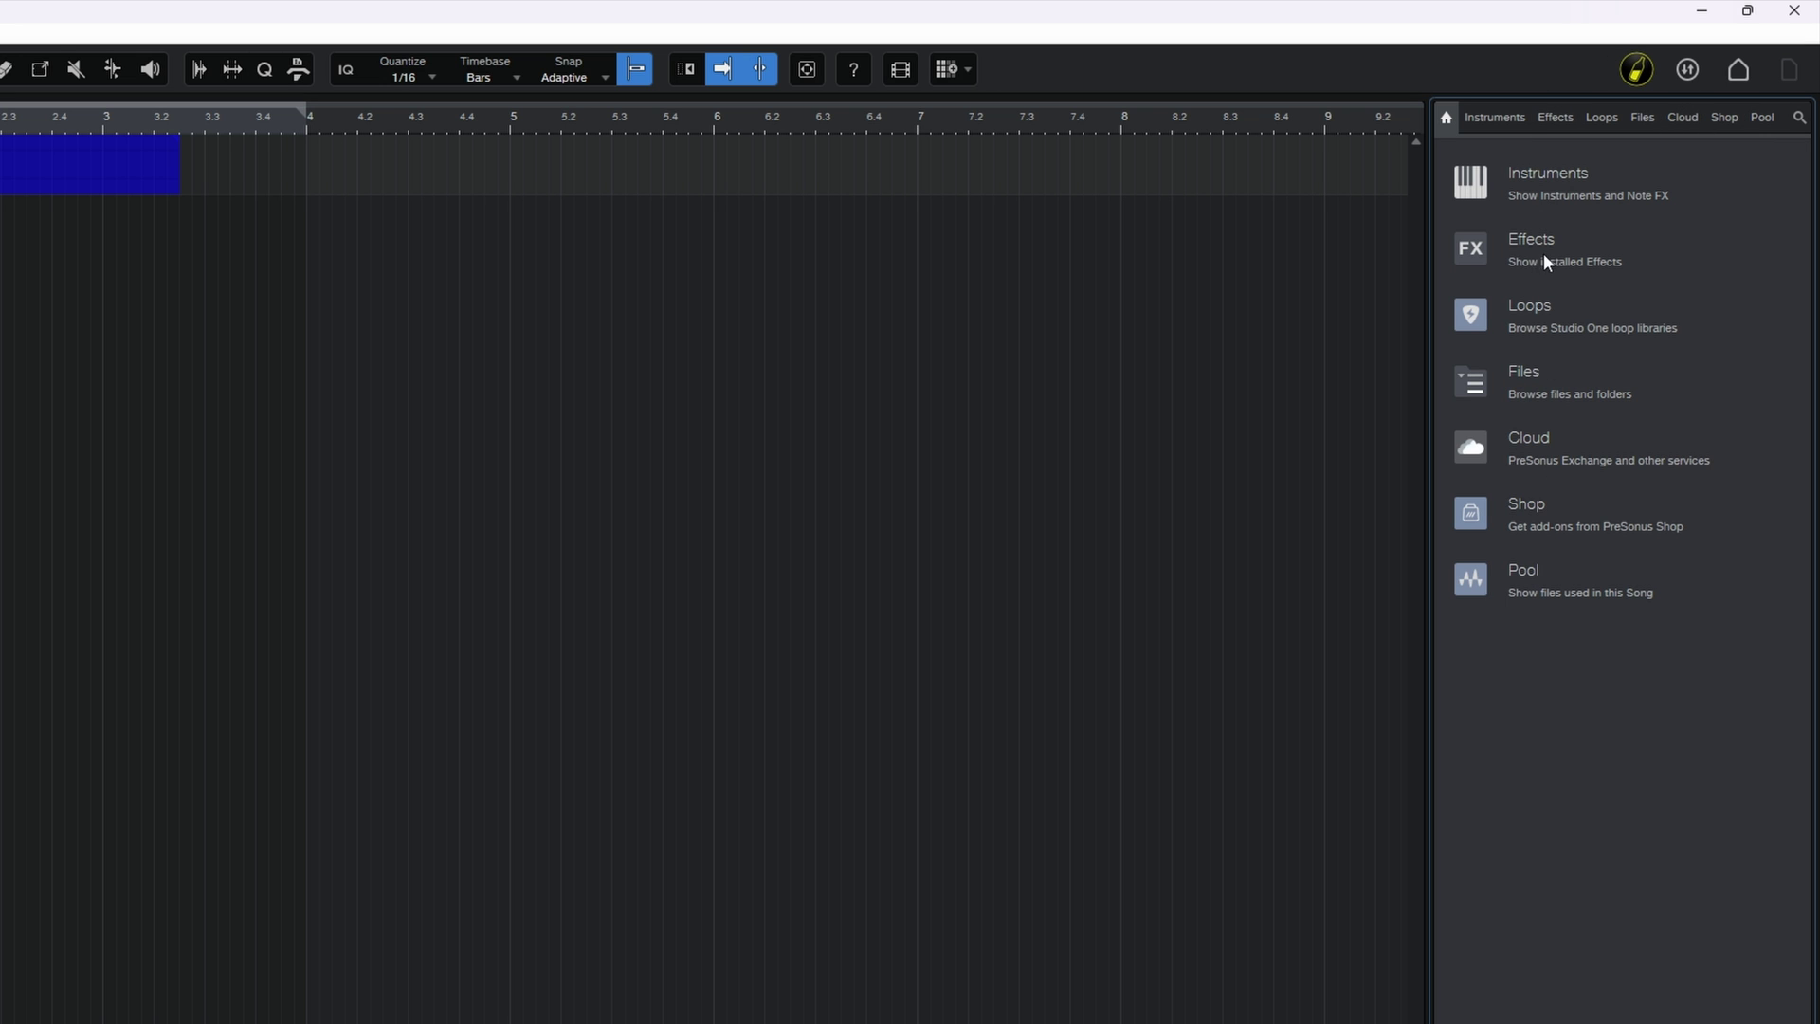
{"action": "left_click", "coordinate": [1545, 180]}
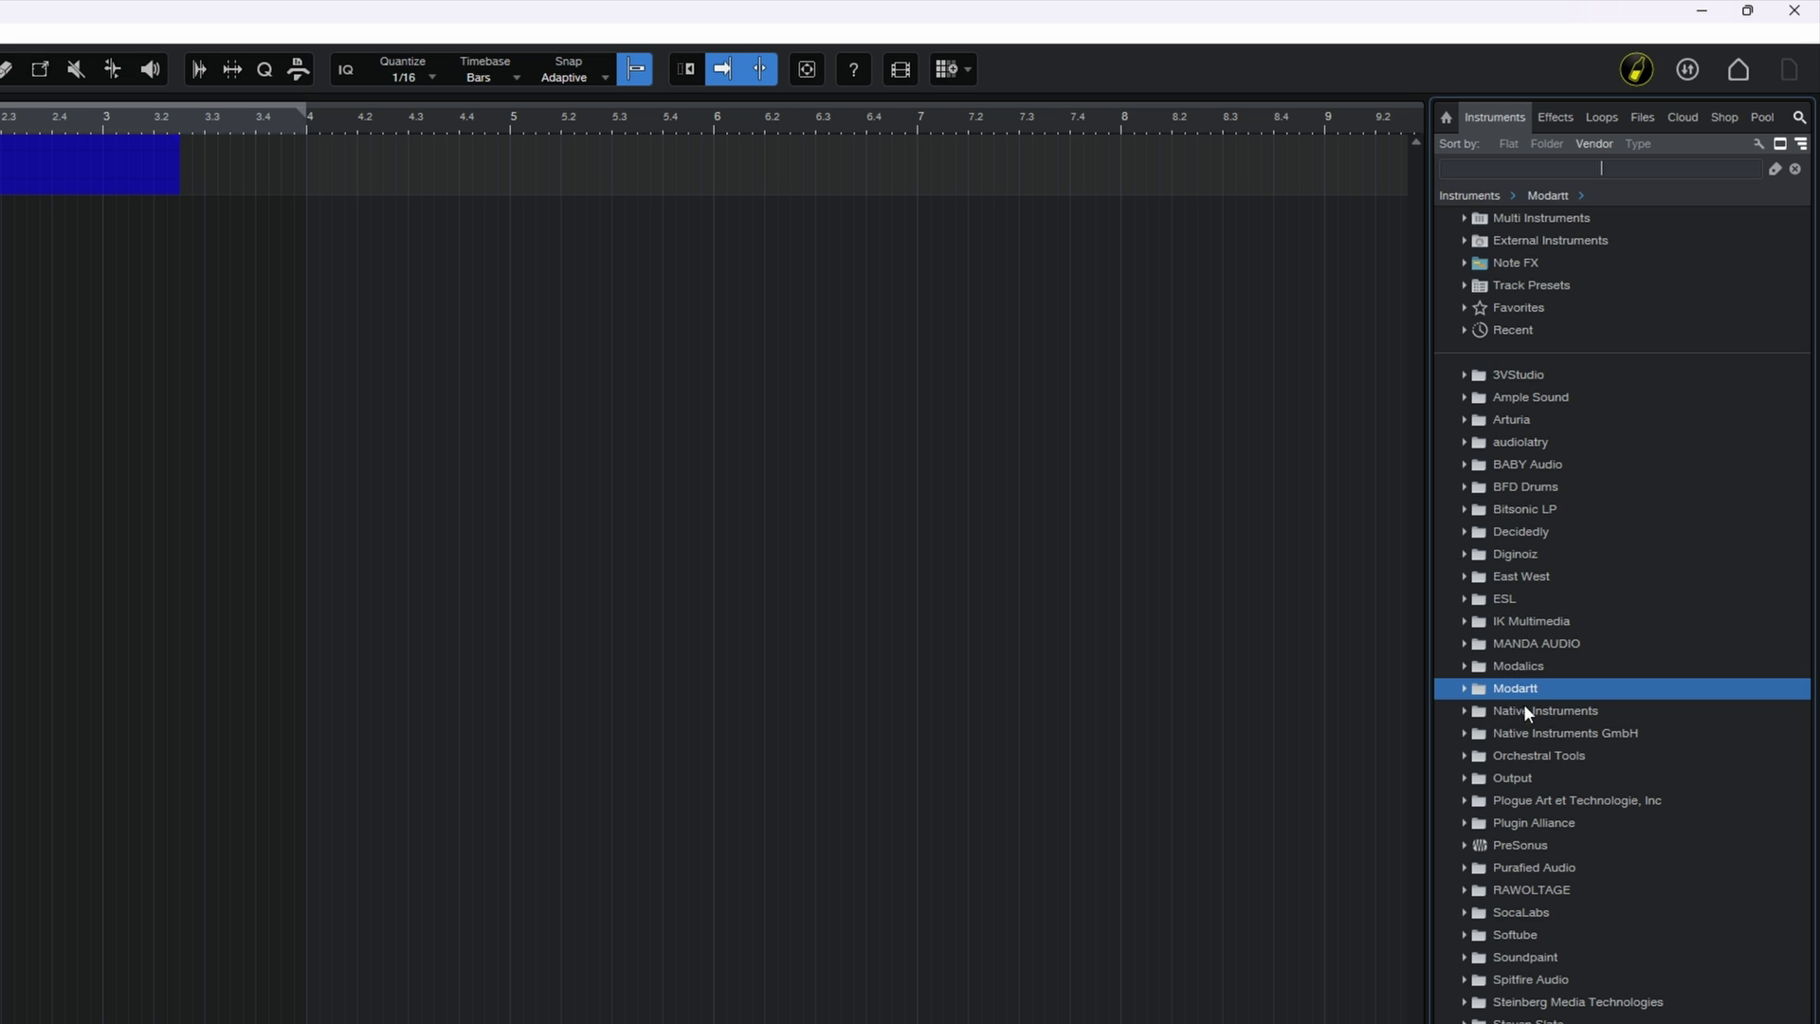
{"action": "left_click", "coordinate": [1463, 686]}
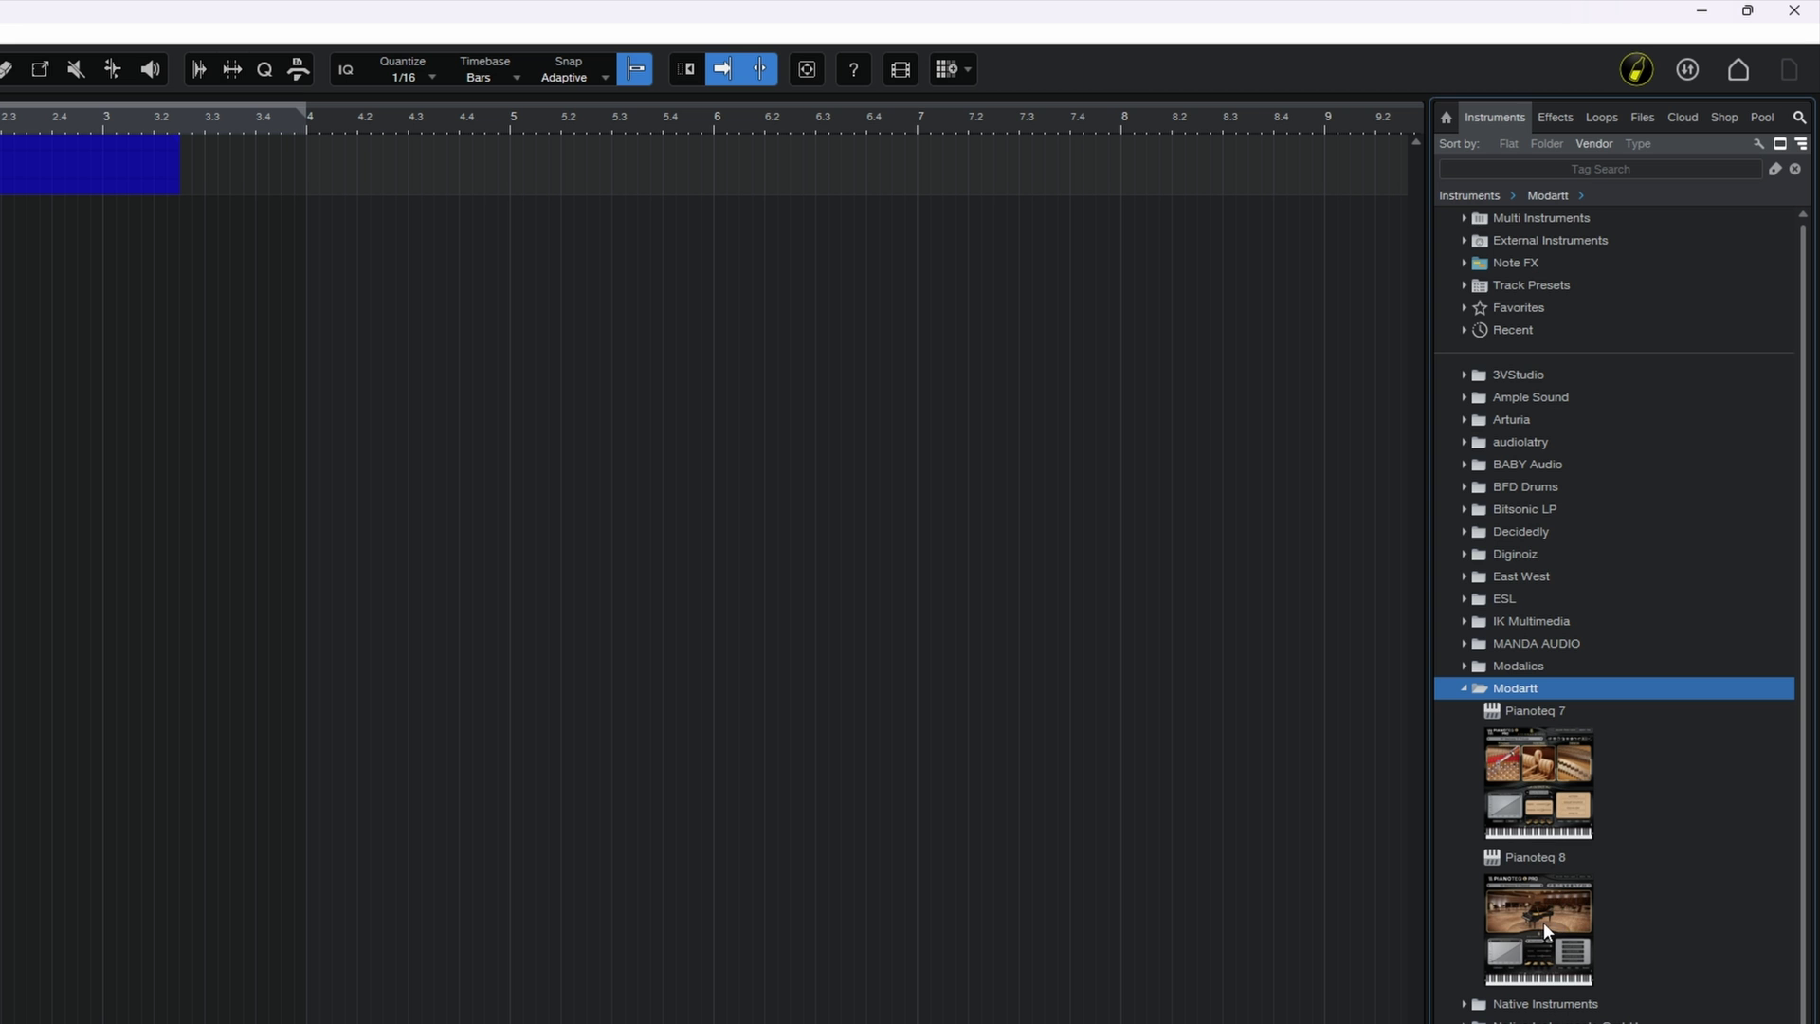
{"action": "left_click_drag", "start_coordinate": [1542, 921], "coordinate": [412, 575]}
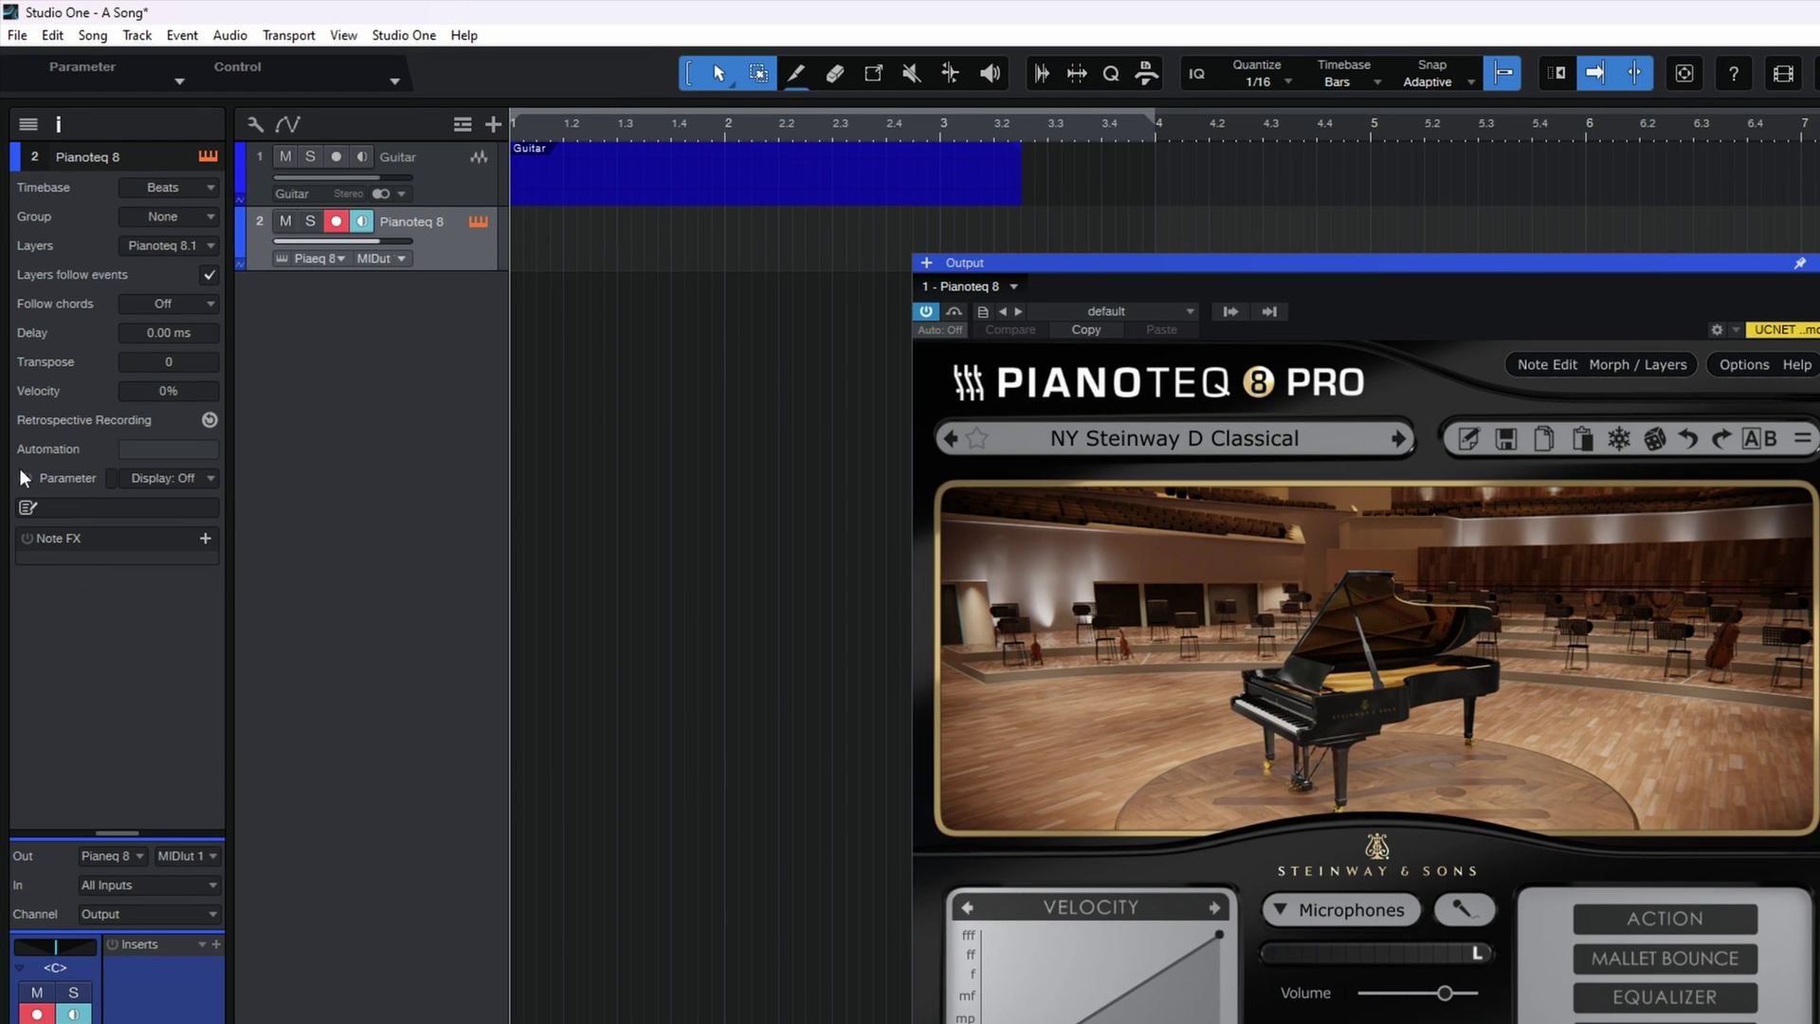
Show the track inspector and set the Pianoteq 8 track's input to KeyLab 88 MKii.
{"action": "left_click", "coordinate": [60, 123]}
{"action": "left_click", "coordinate": [59, 122]}
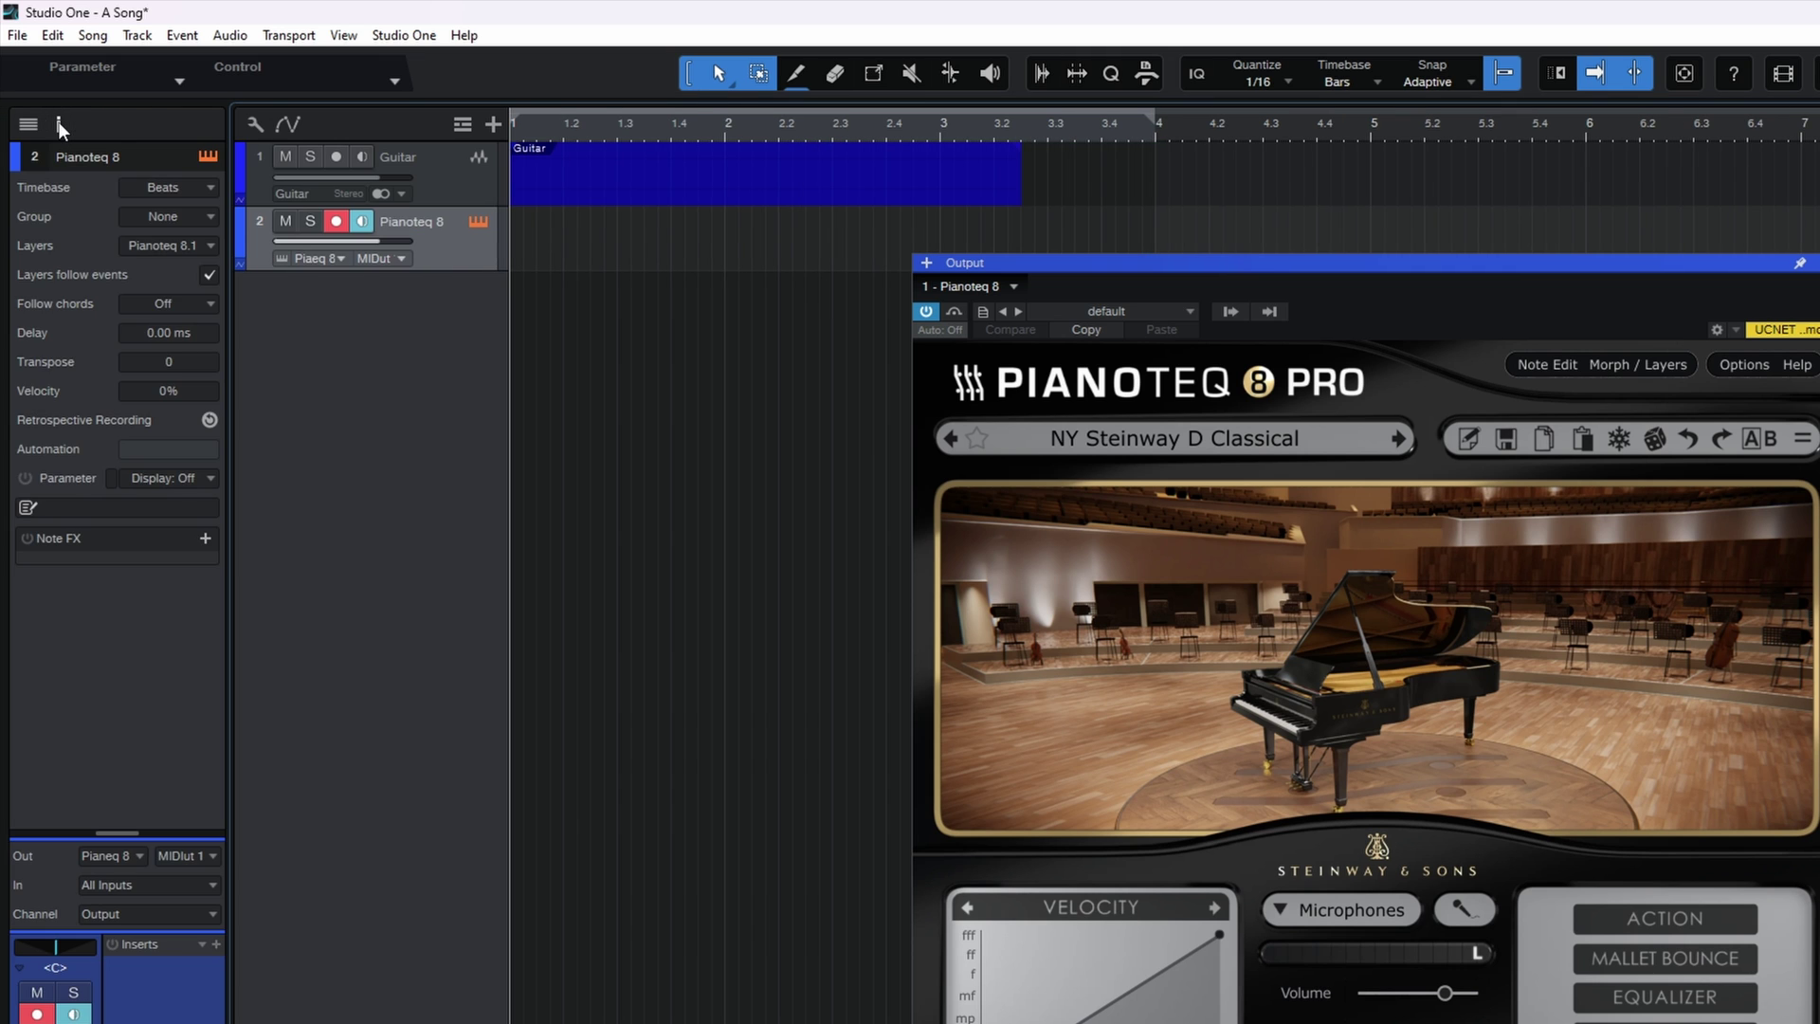
{"action": "left_click", "coordinate": [58, 122]}
{"action": "key", "text": "F4"}
{"action": "key", "text": "F4"}
{"action": "key", "text": "F4"}
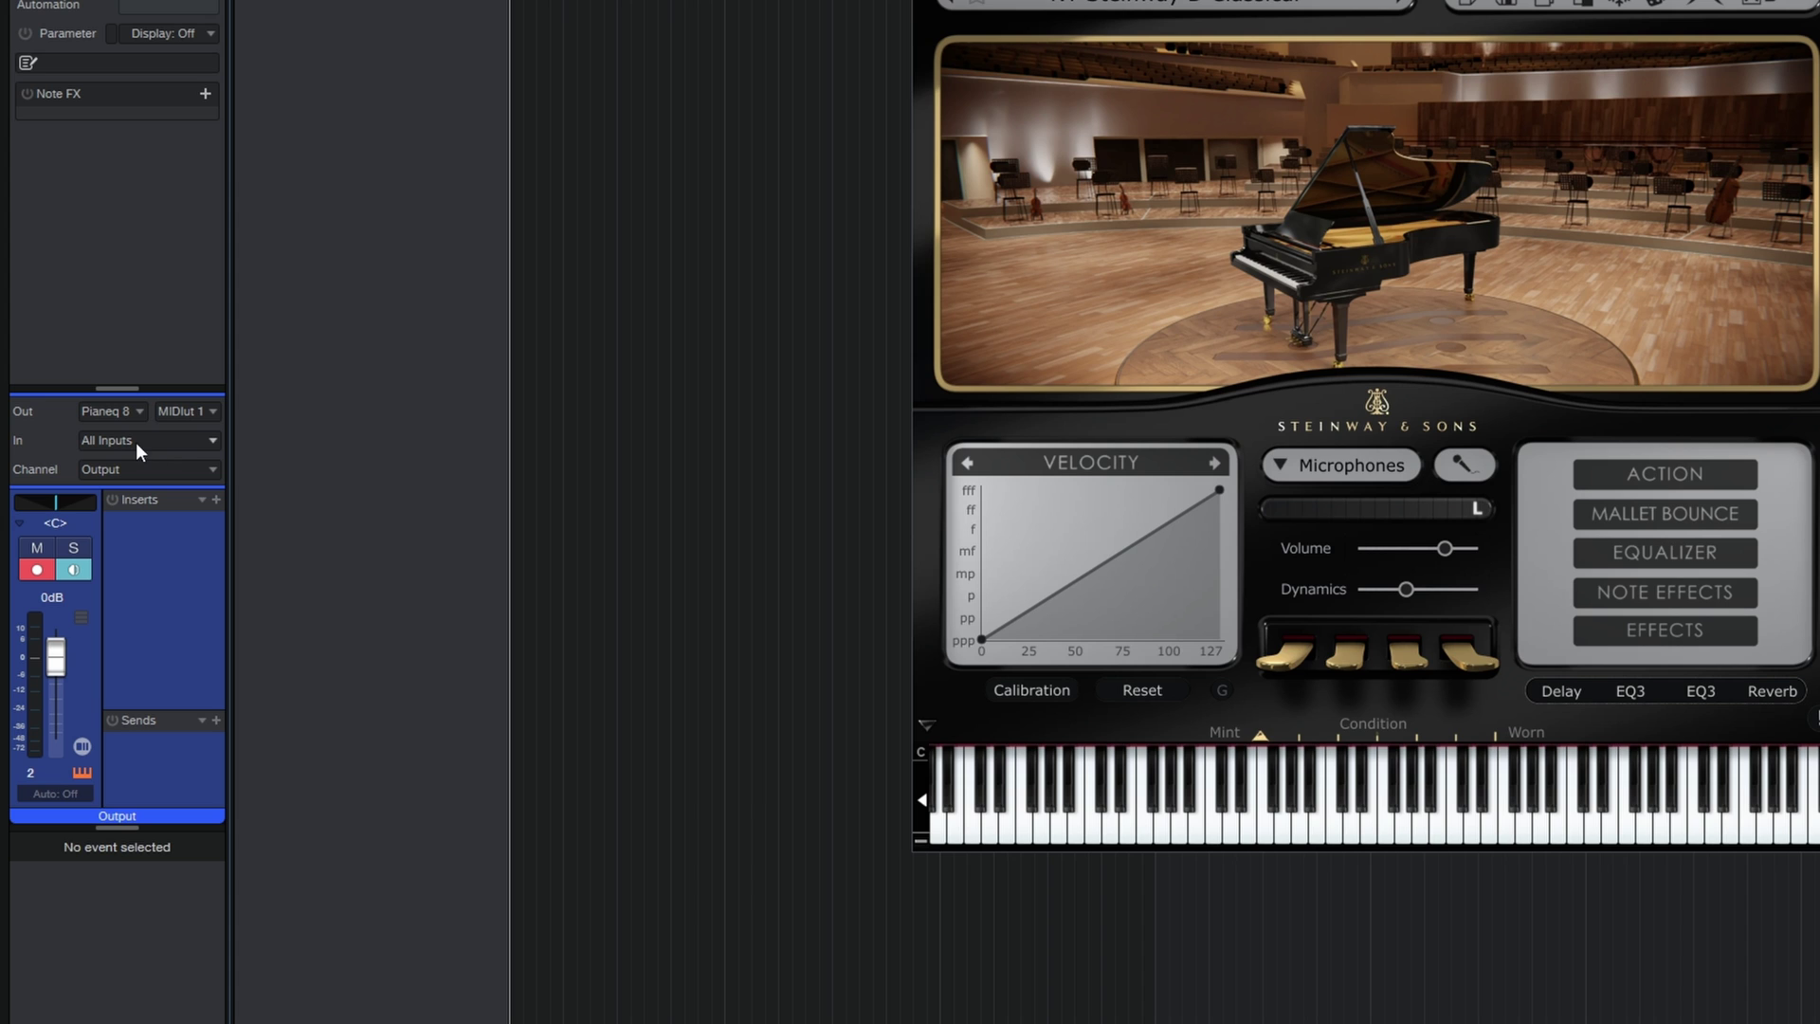
{"action": "left_click", "coordinate": [185, 438]}
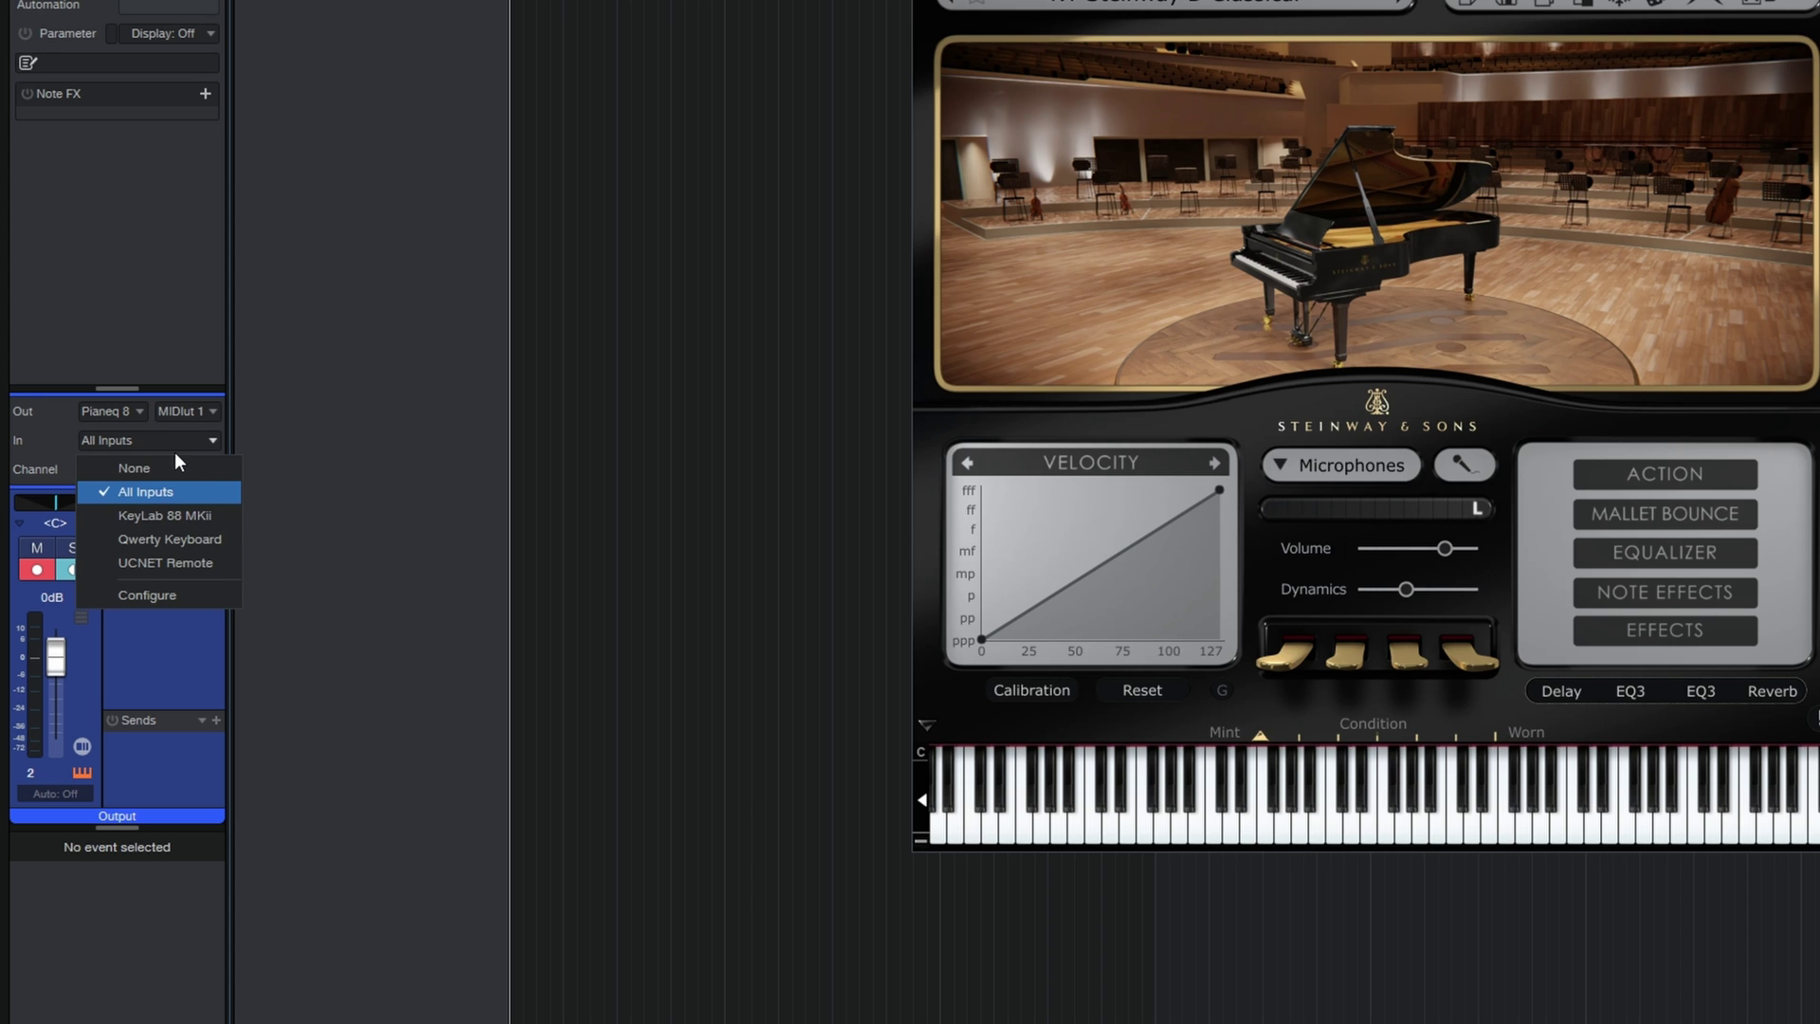
{"action": "left_click", "coordinate": [138, 515]}
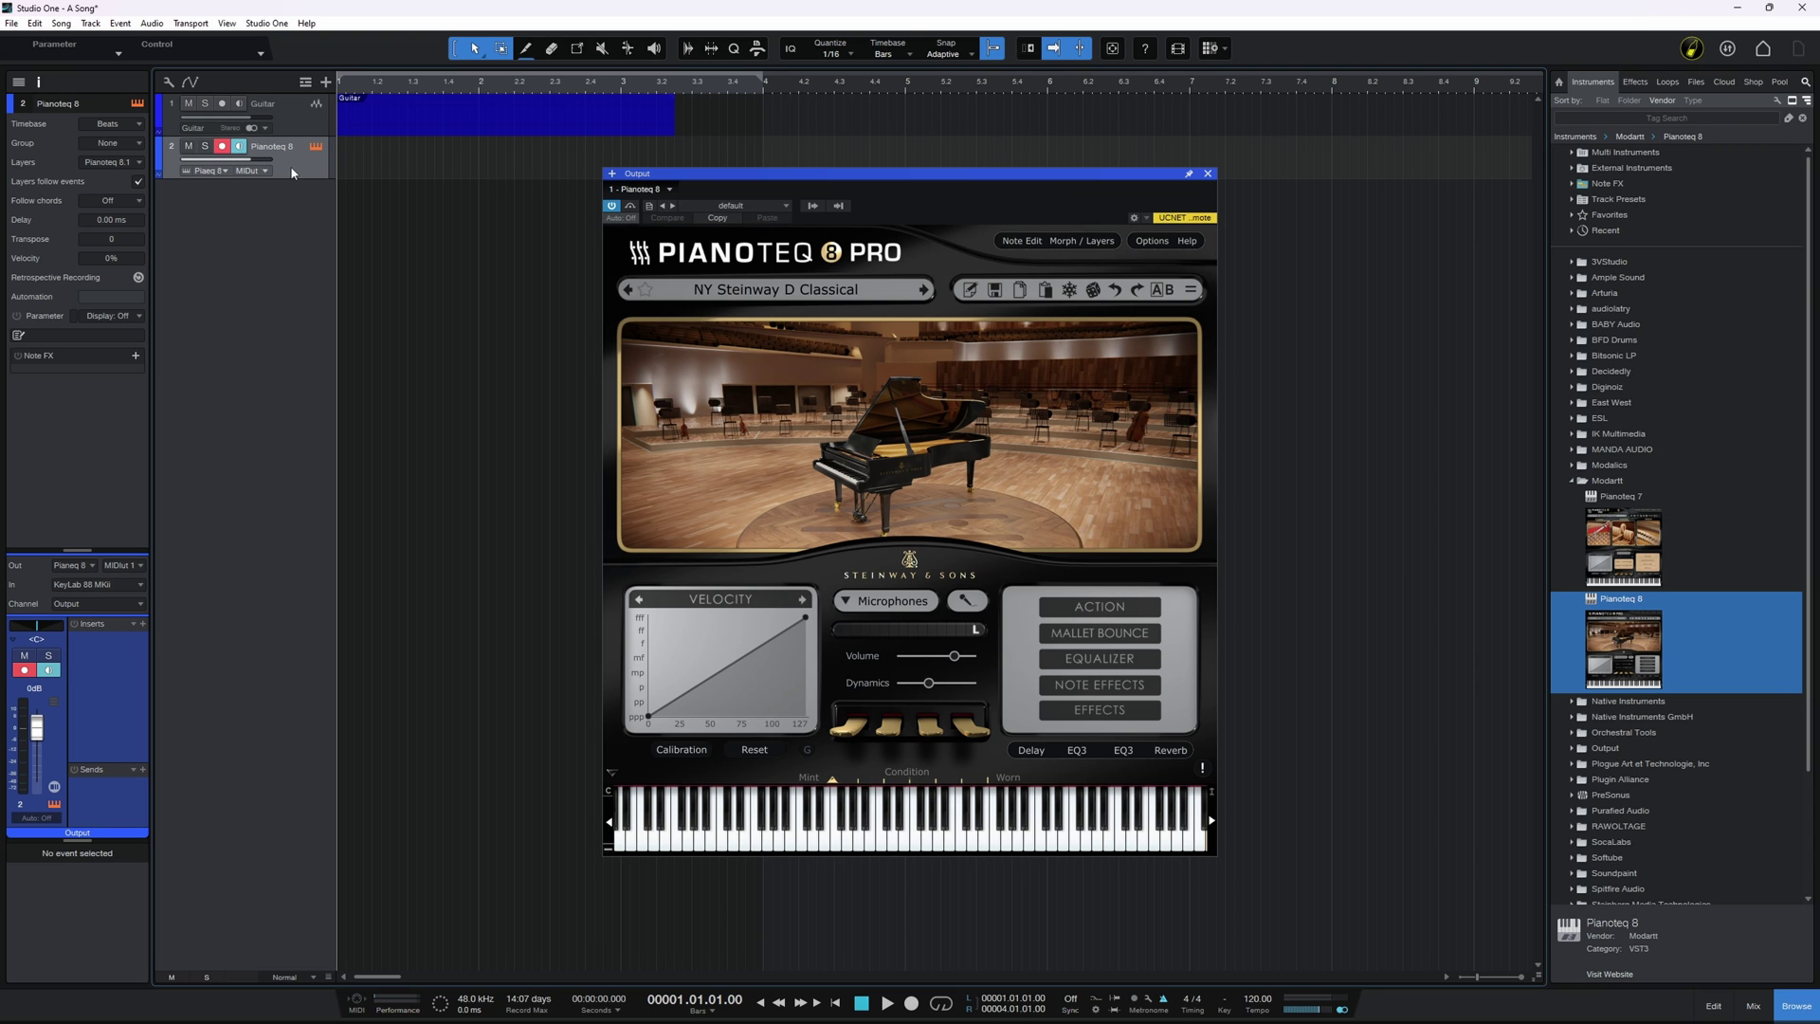
Record a short MIDI take on the Studio One Pianoteq 8 track, stop recording, and close the instrument's window.
{"action": "left_click", "coordinate": [911, 1002]}
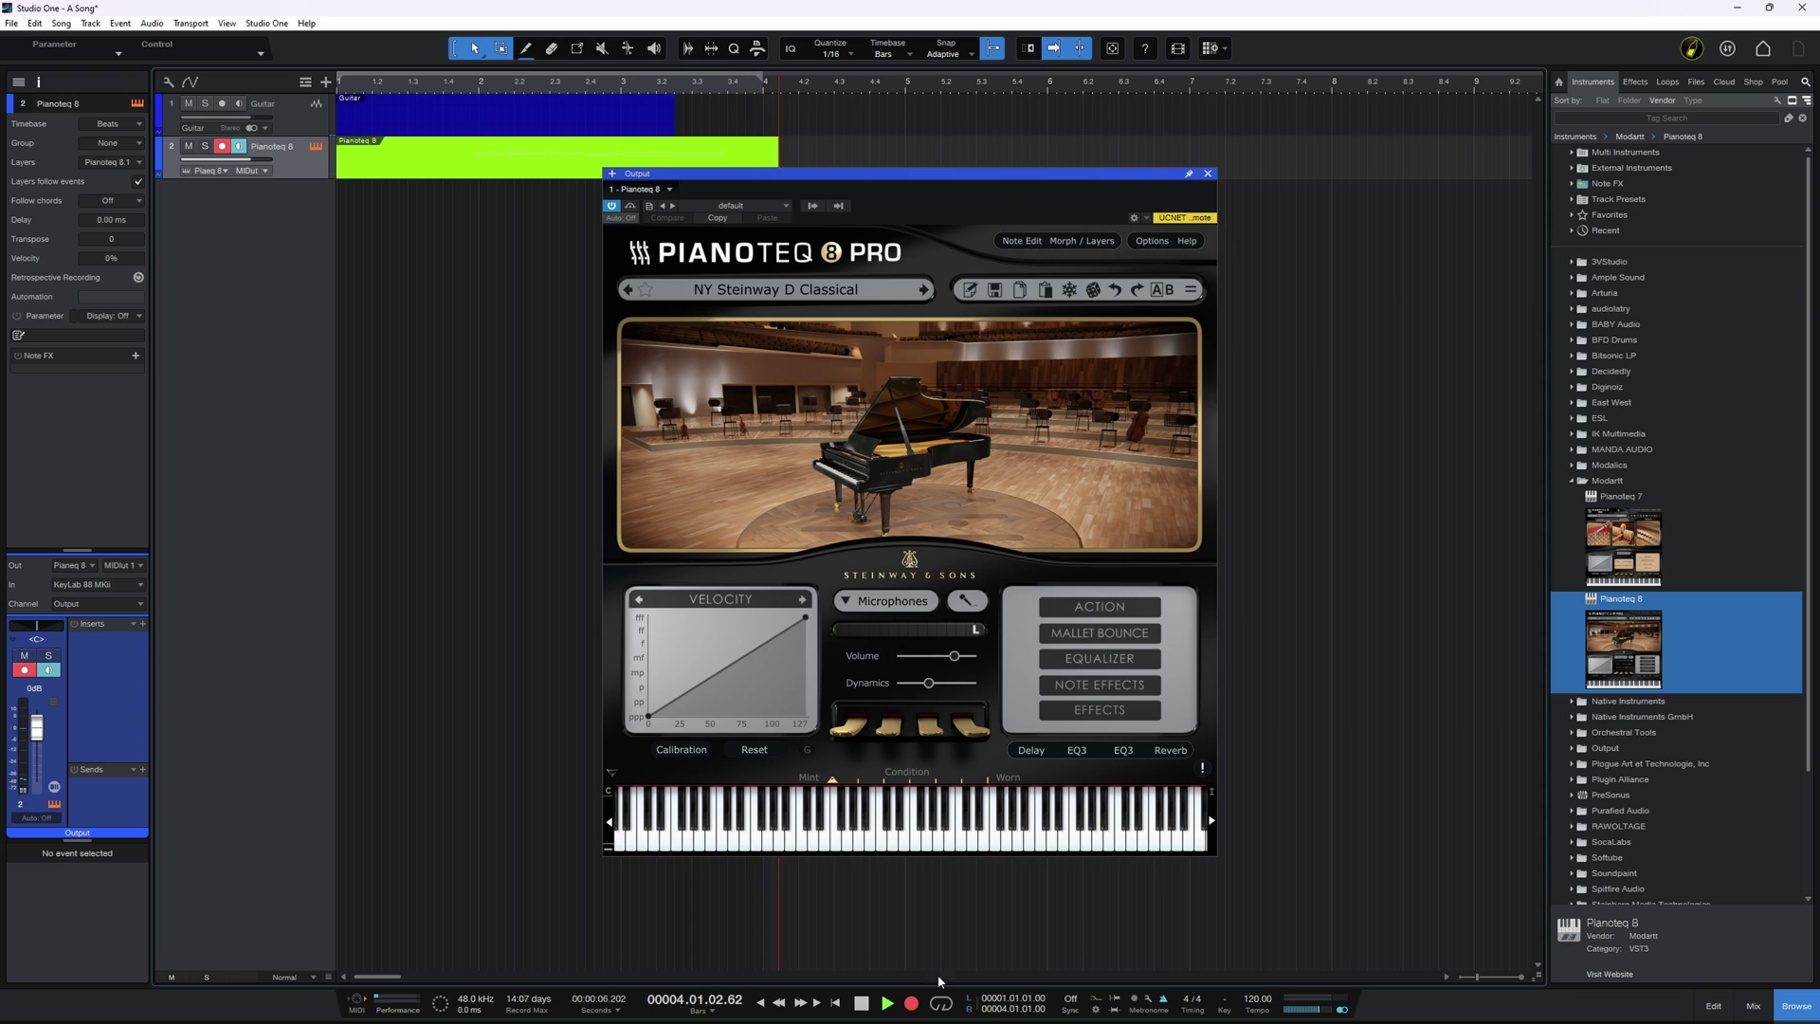
{"action": "left_click", "coordinate": [861, 1002]}
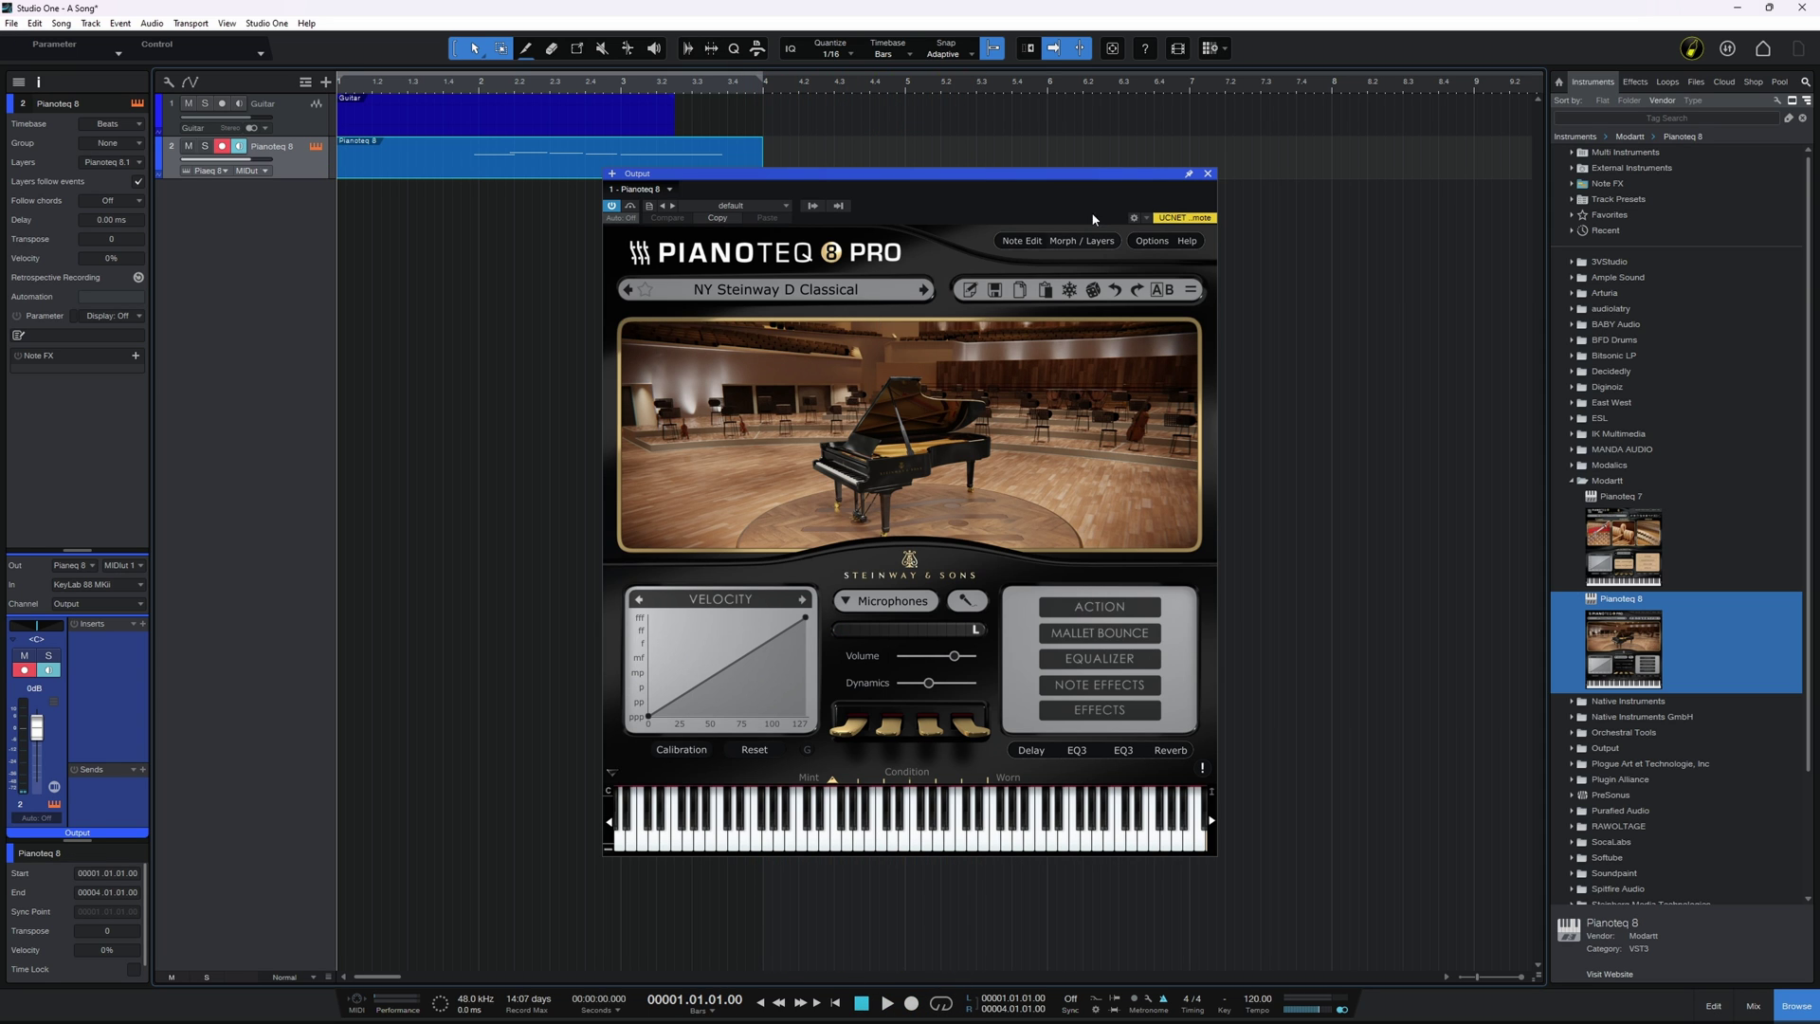
{"action": "left_click", "coordinate": [1208, 174]}
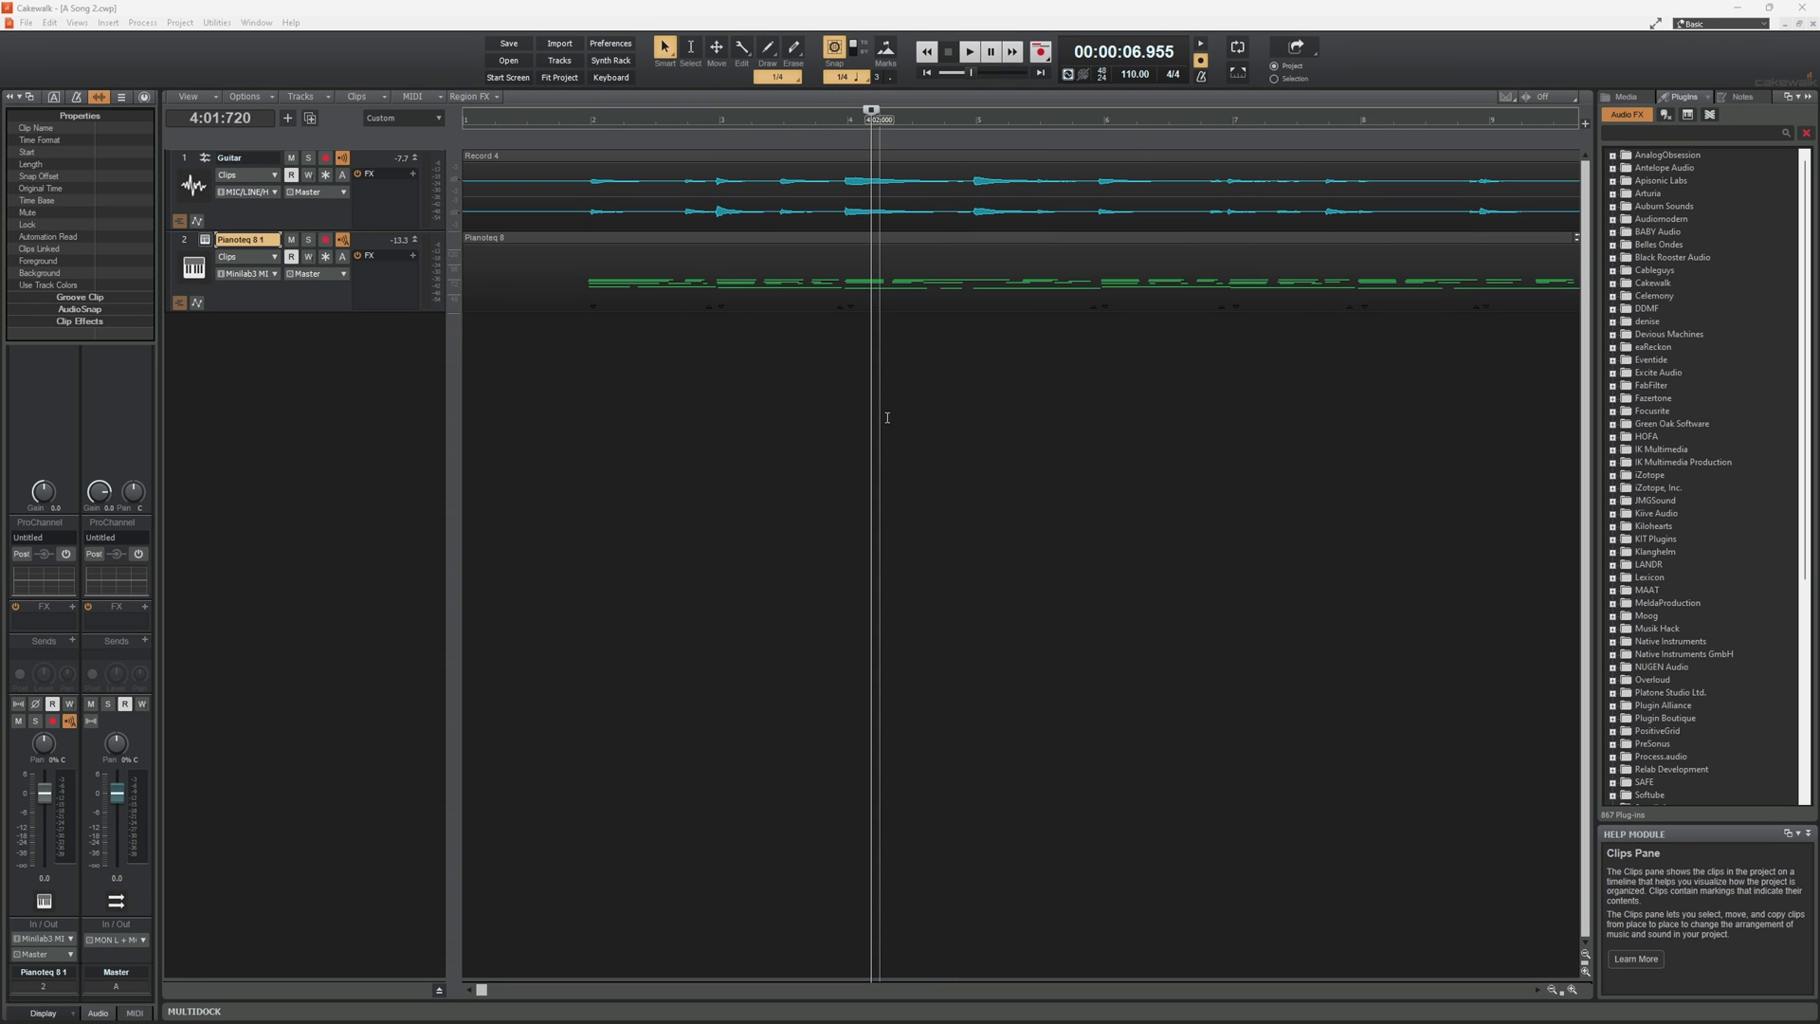
Open the Pianoteq 8 clip in Cakewalk's Piano Roll view, and also show it as notation in the Staff view.
{"action": "left_click", "coordinate": [674, 237]}
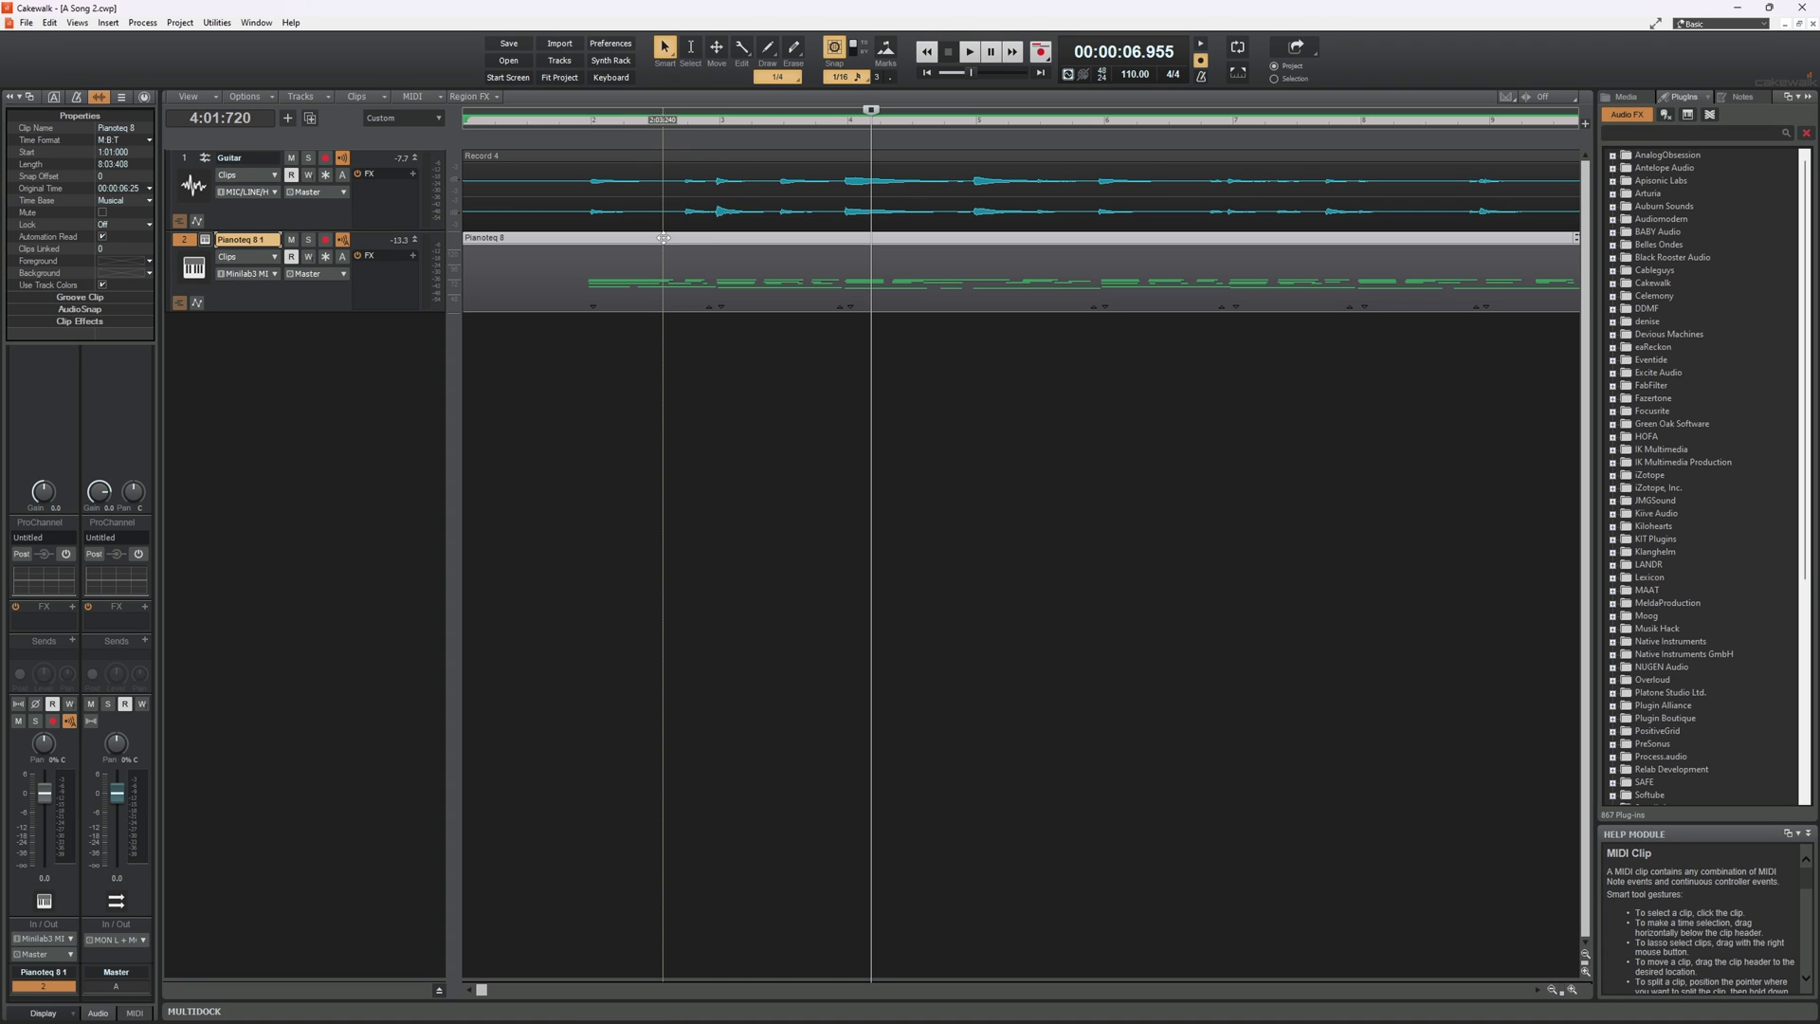
{"action": "double_click", "coordinate": [662, 237]}
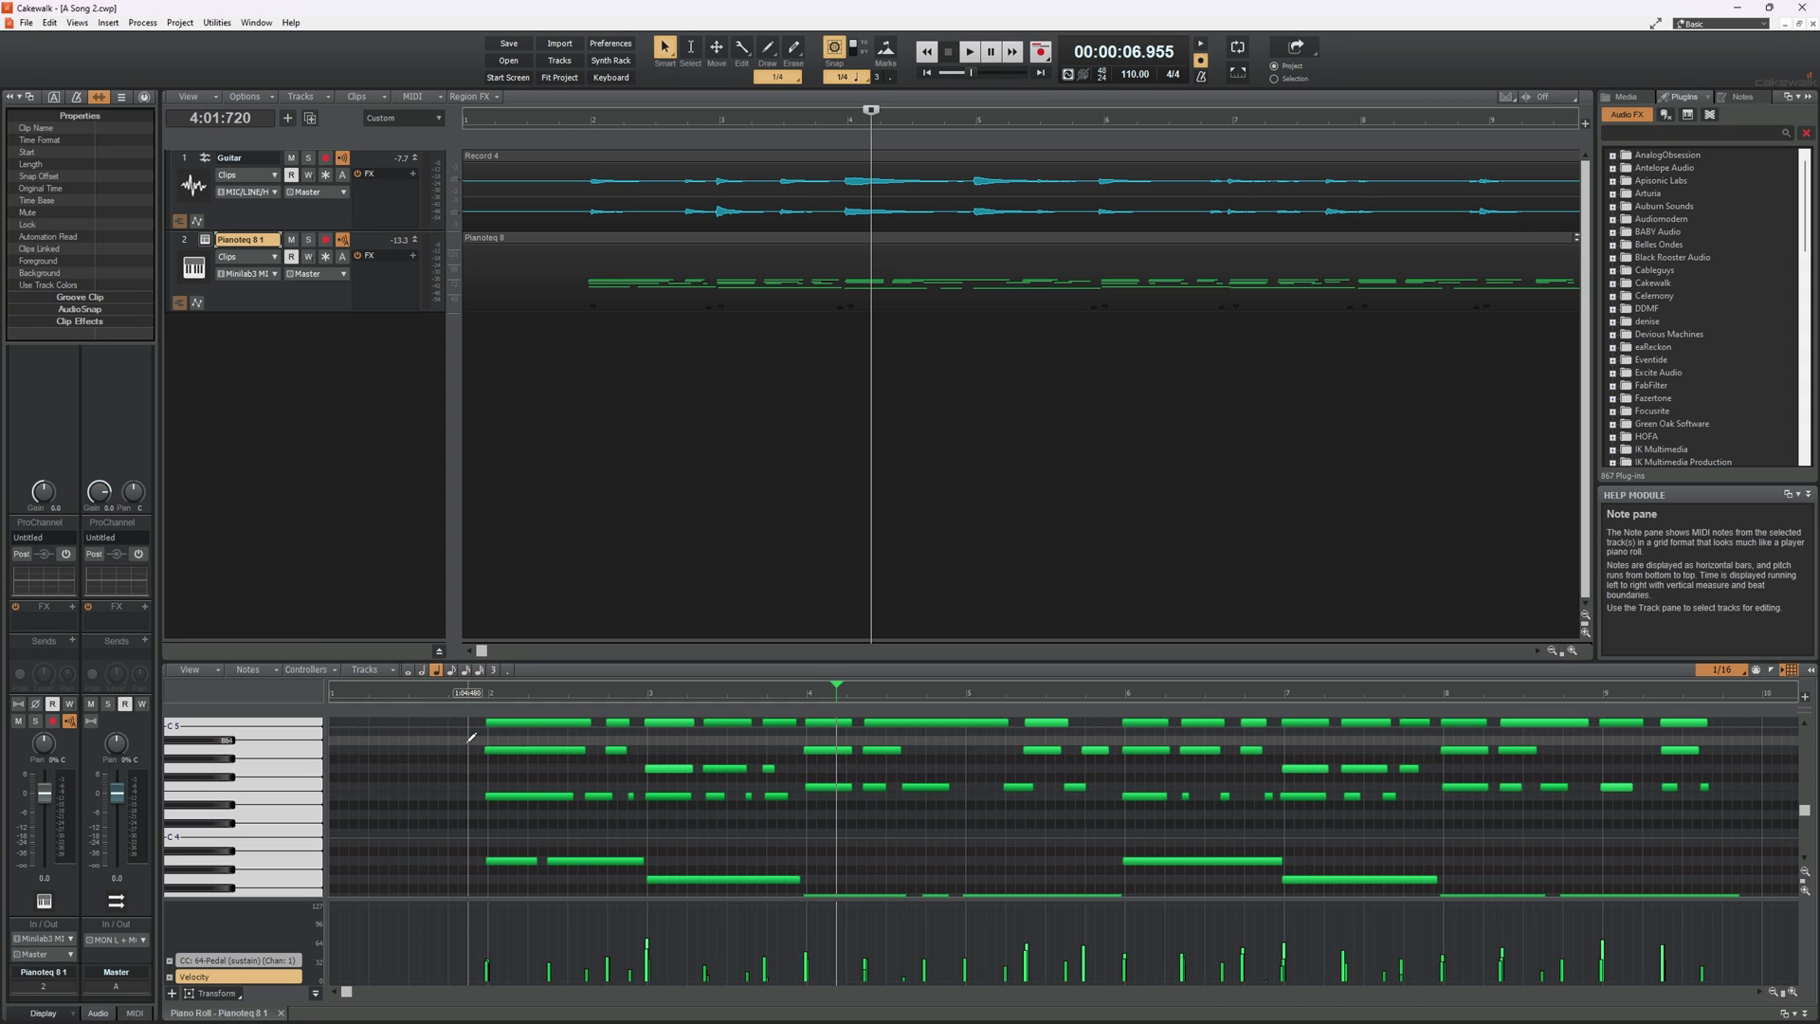
{"action": "left_click", "coordinate": [78, 25]}
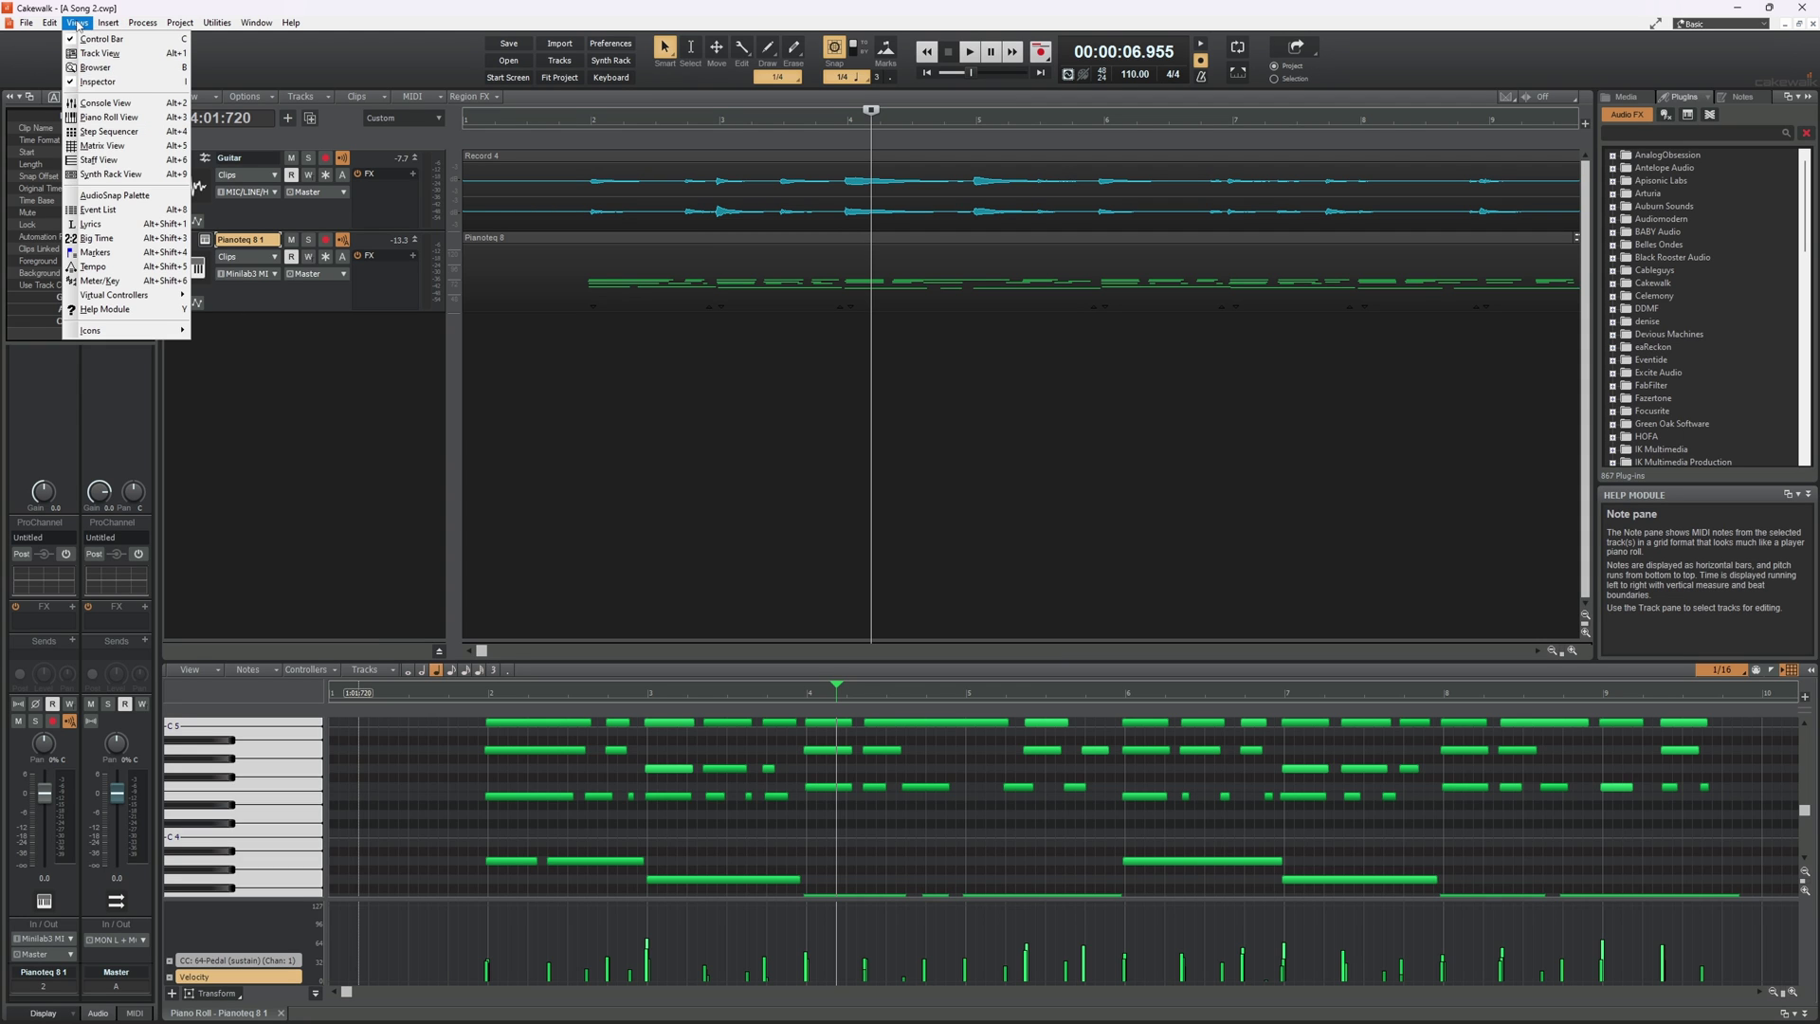
{"action": "left_click", "coordinate": [143, 164]}
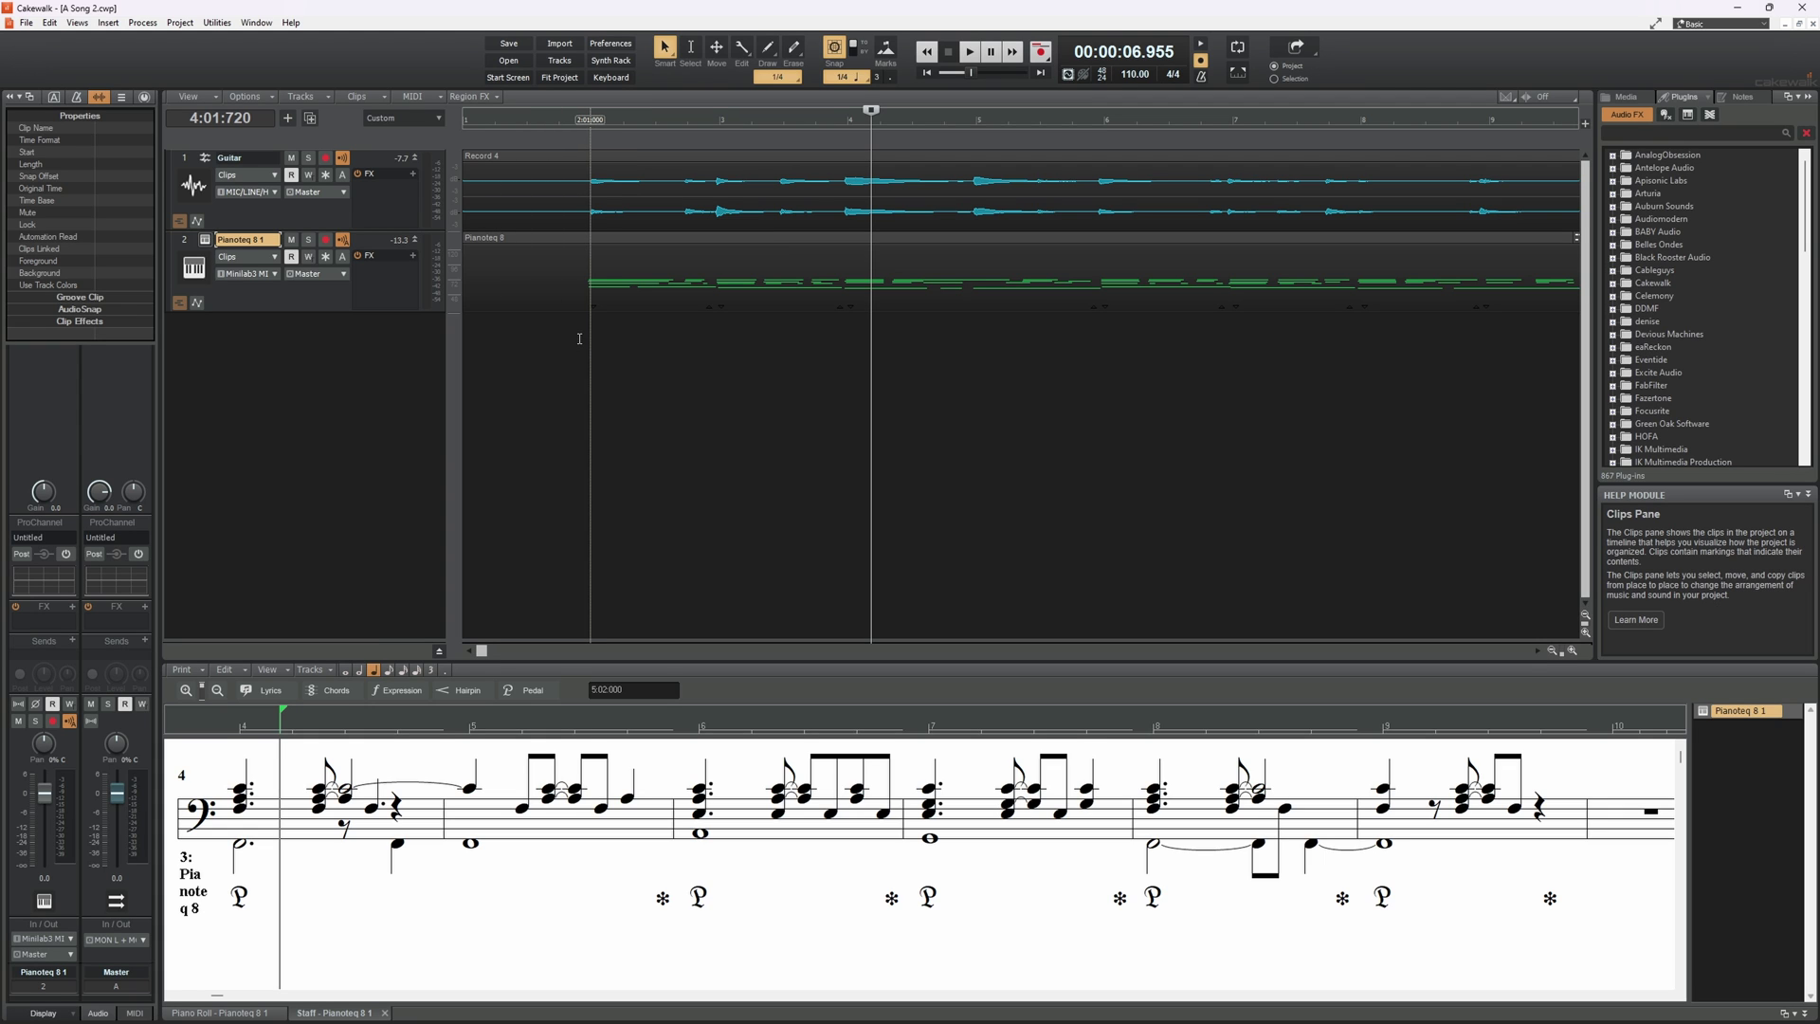
Select the Guitar clip, enlarge its track height to examine the waveform, and shrink the track back down.
{"action": "left_click", "coordinate": [635, 159]}
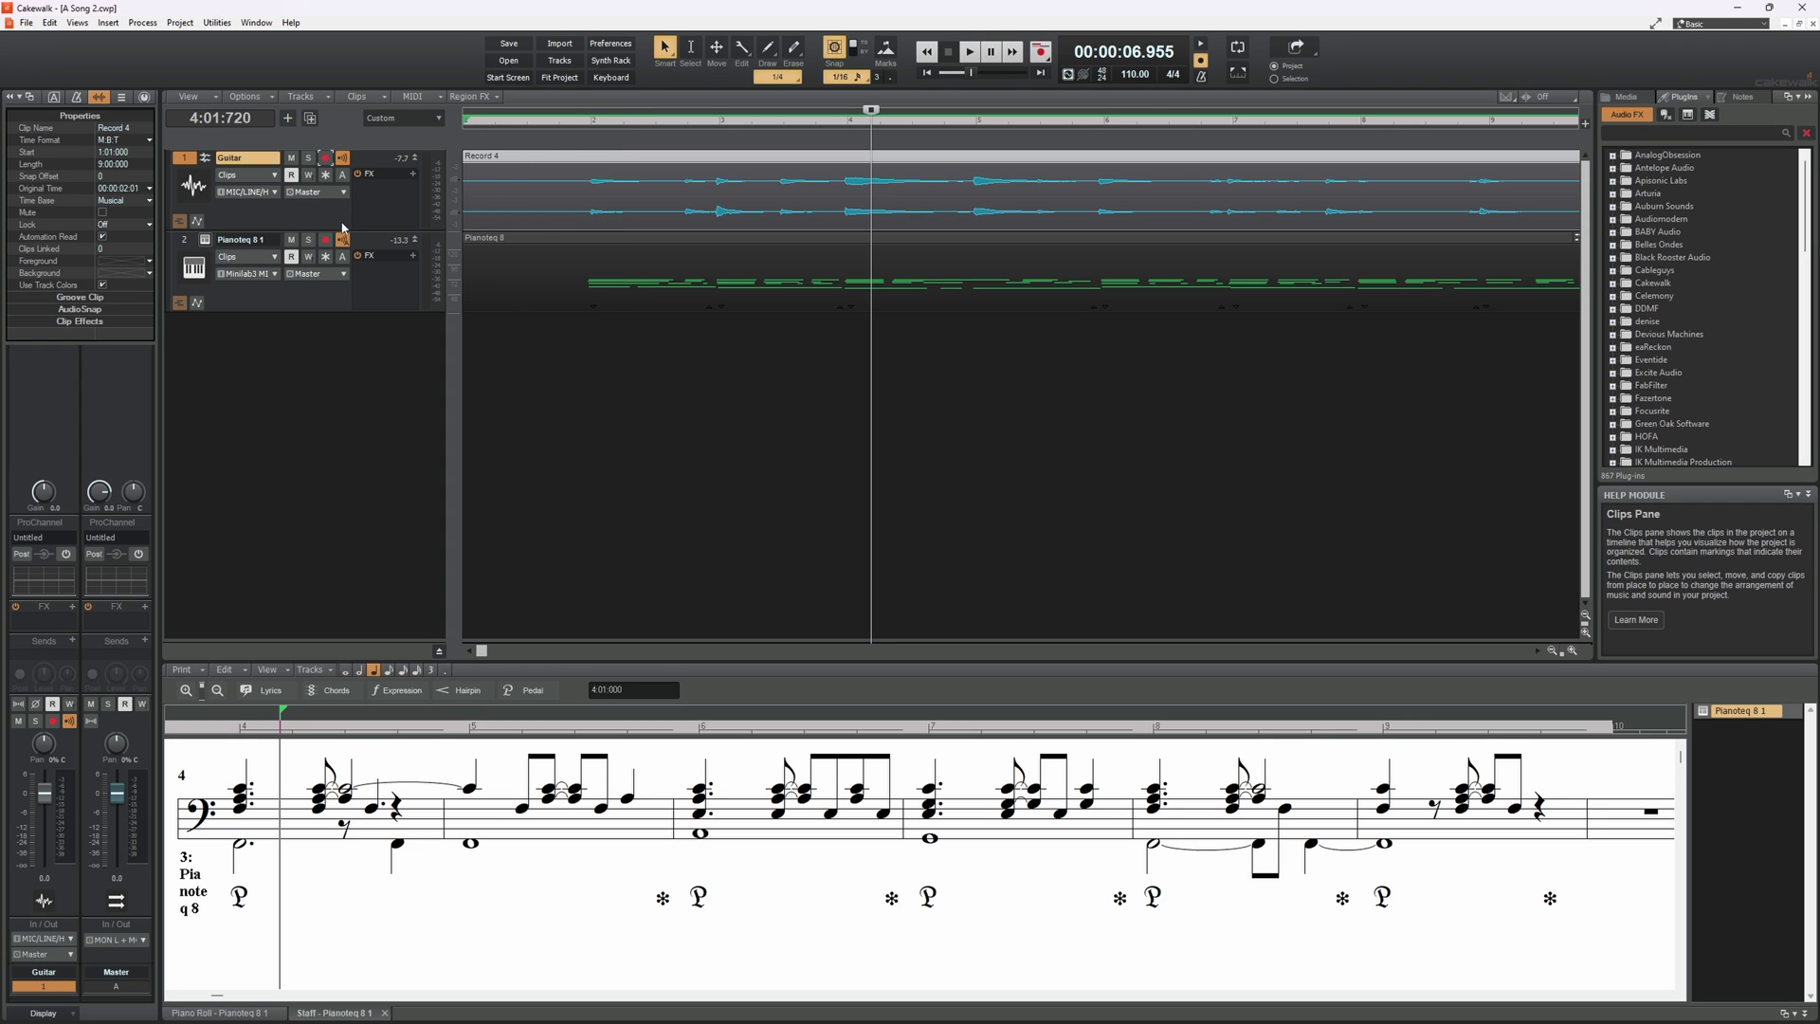
{"action": "left_click_drag", "start_coordinate": [335, 229], "coordinate": [306, 586]}
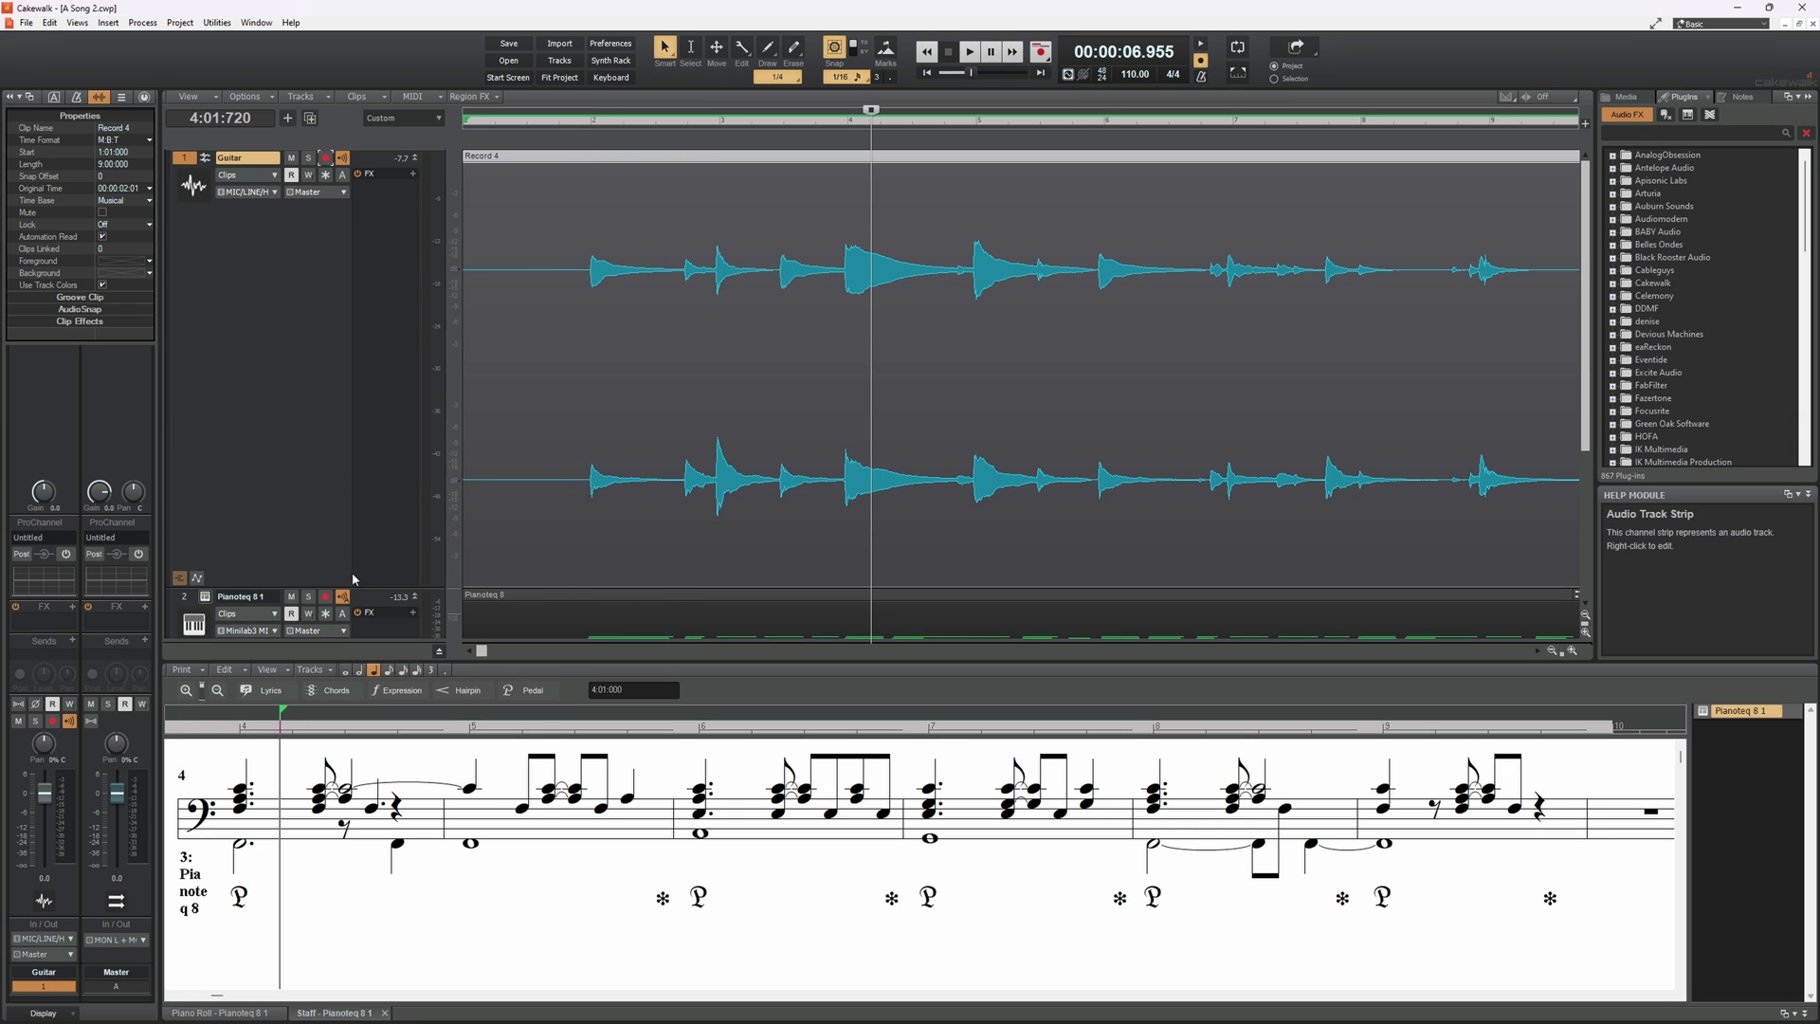
{"action": "left_click_drag", "start_coordinate": [355, 586], "coordinate": [395, 219]}
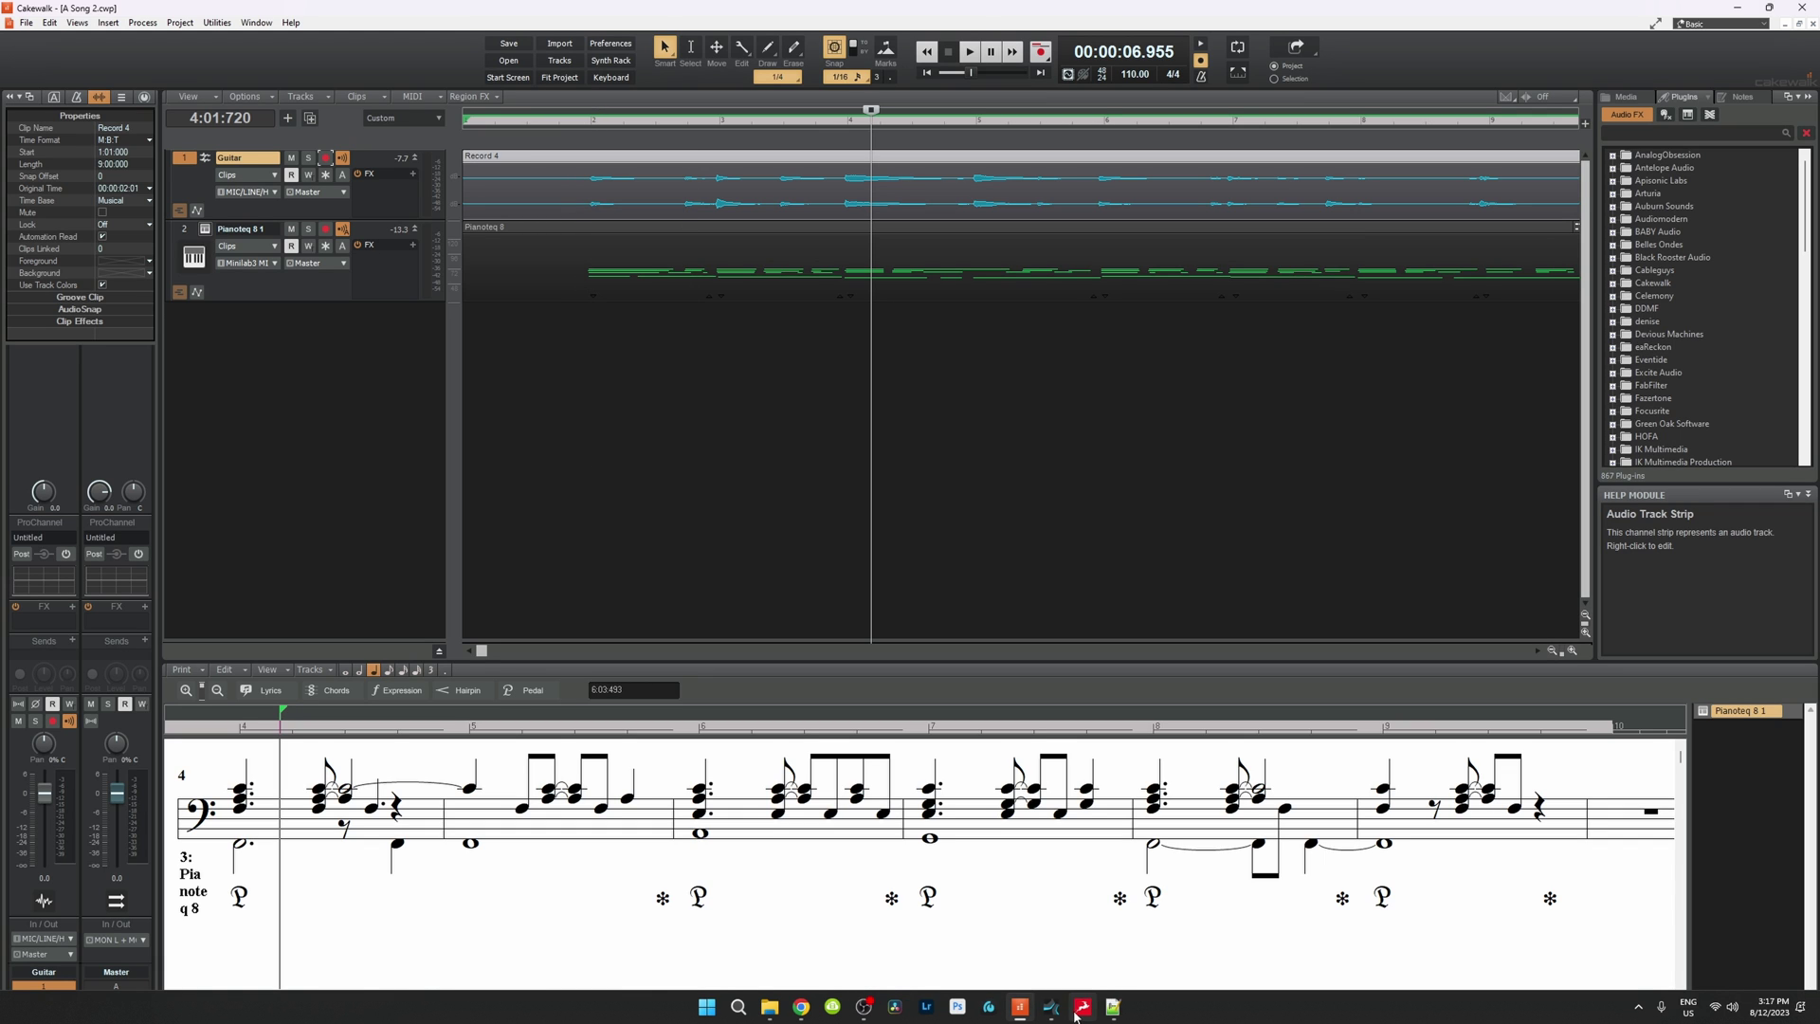
Switch to Studio One, open the Pianoteq 8 event in the editor, and compare its score, drum and piano views.
{"action": "mouse_move", "coordinate": [1052, 1014]}
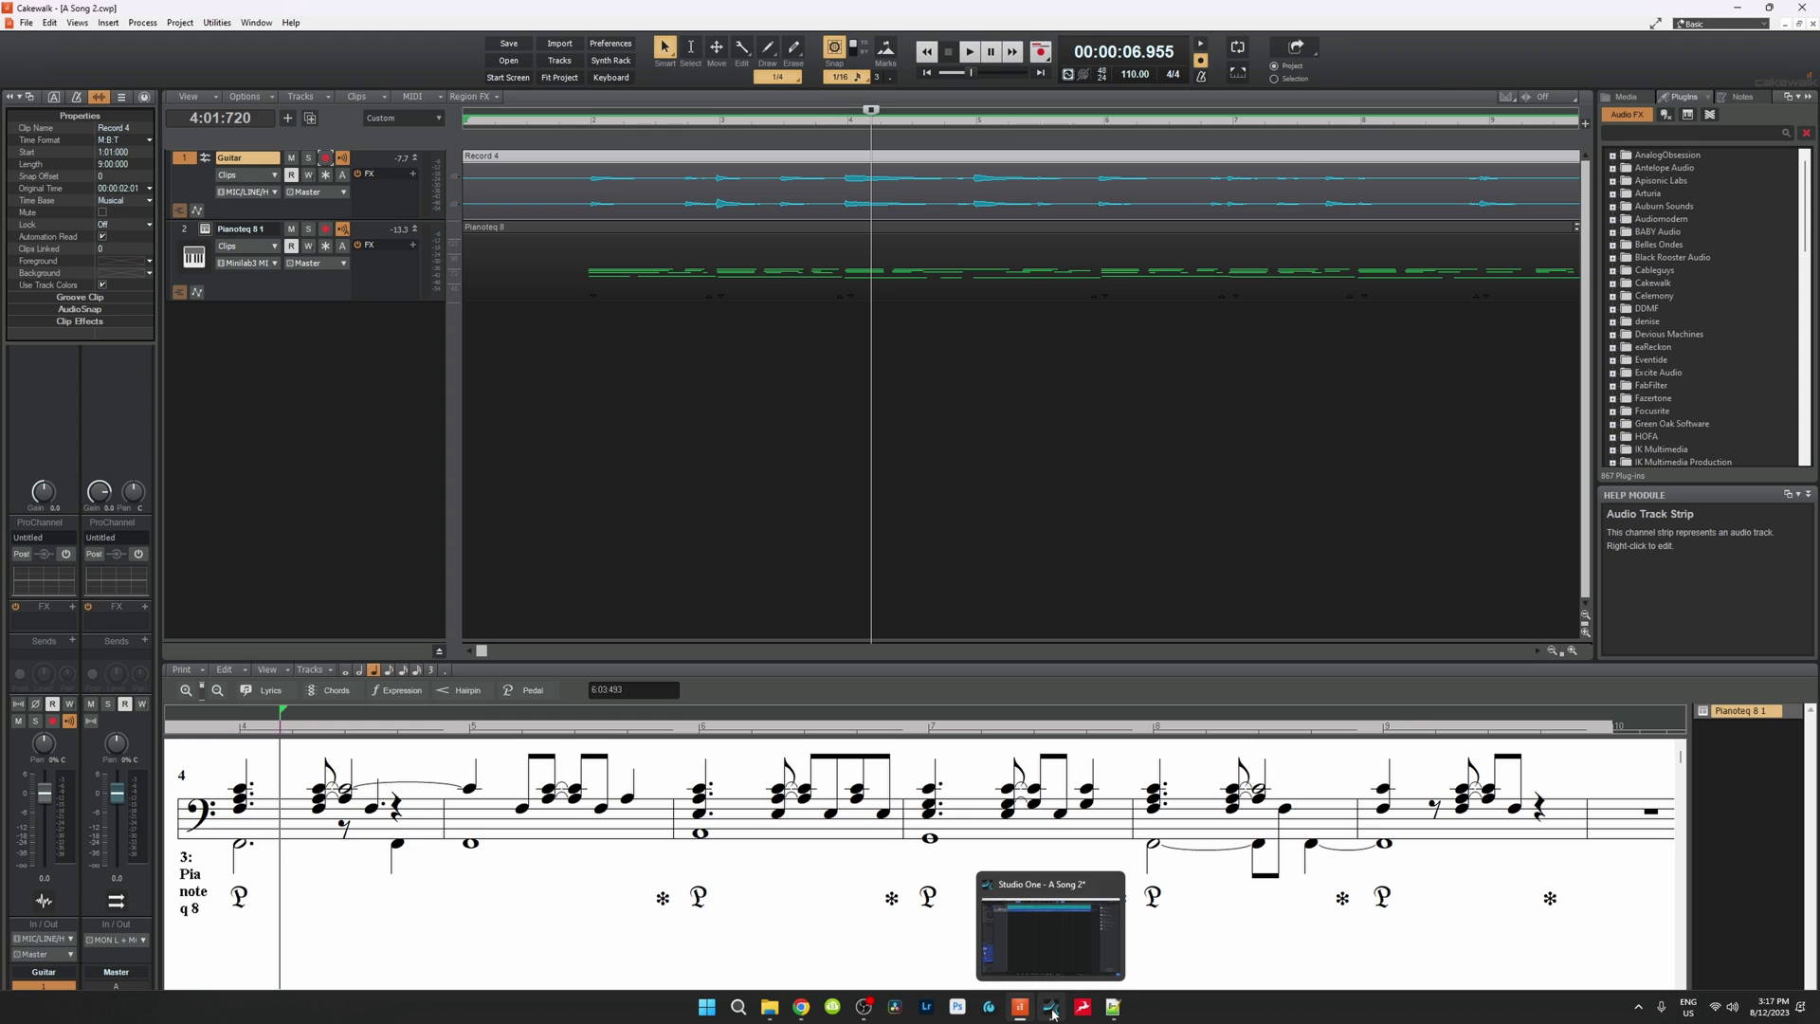
{"action": "left_click", "coordinate": [1052, 1011]}
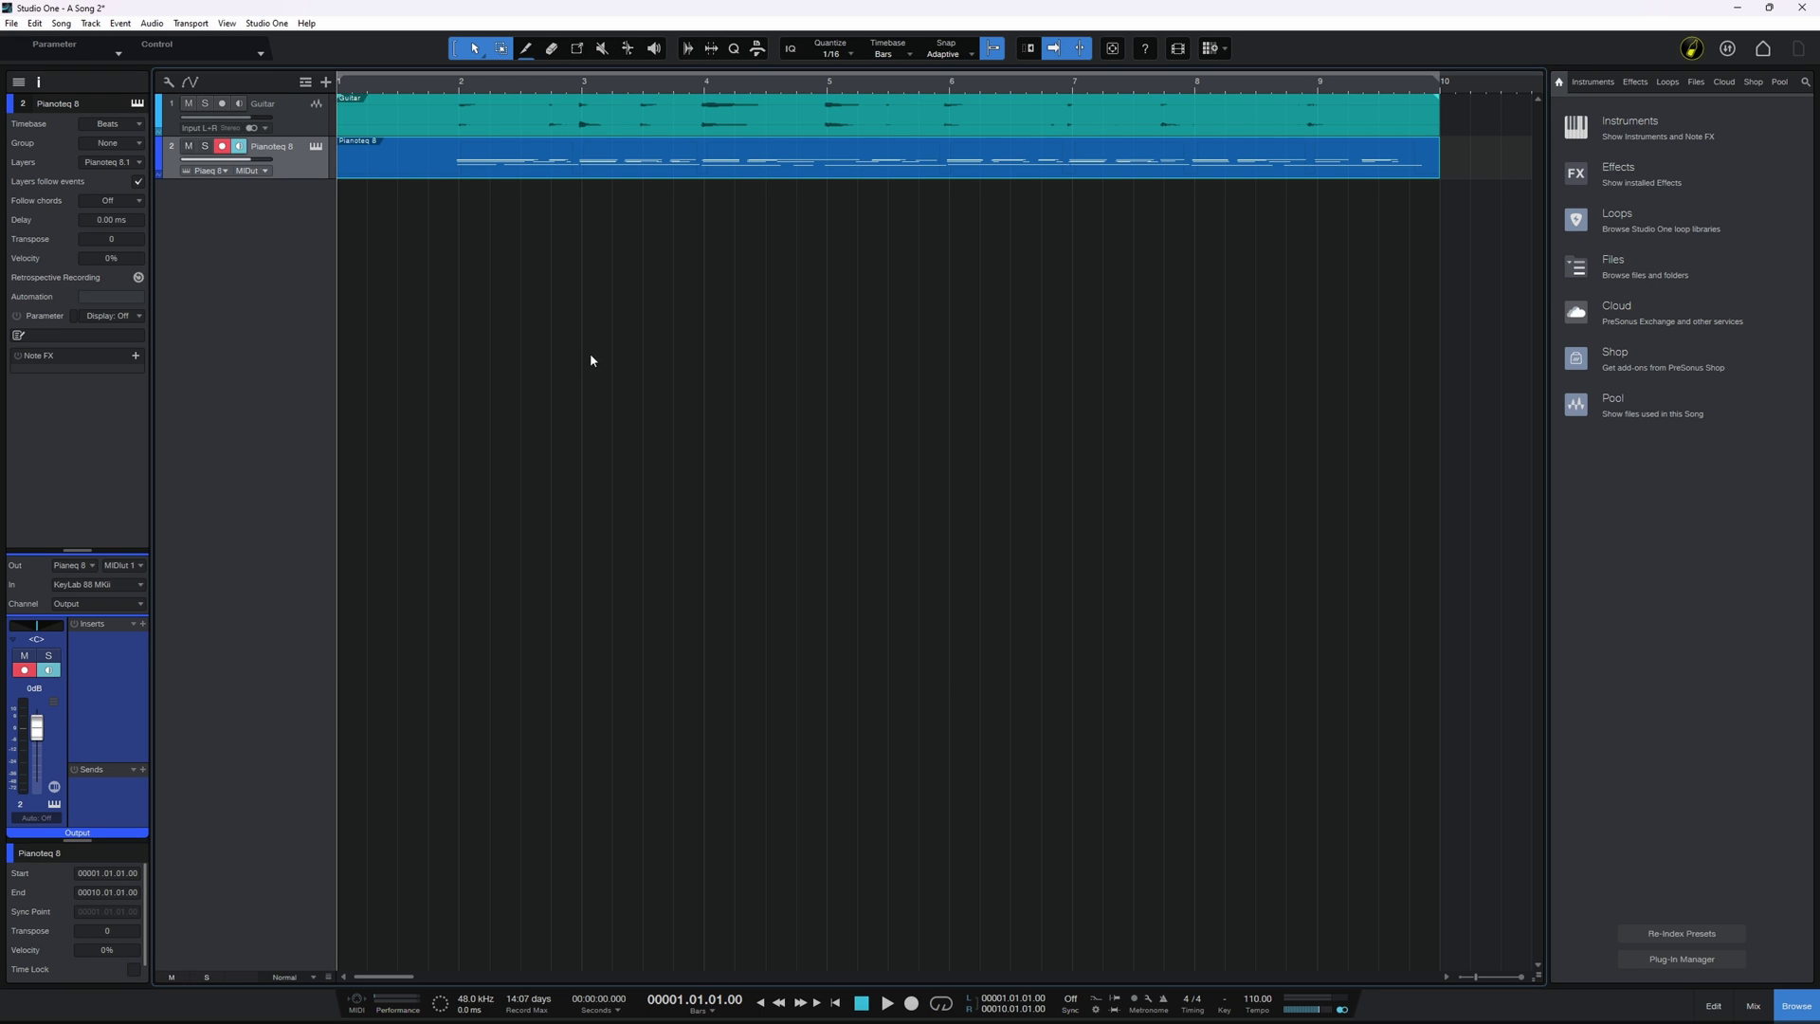
{"action": "double_click", "coordinate": [495, 171]}
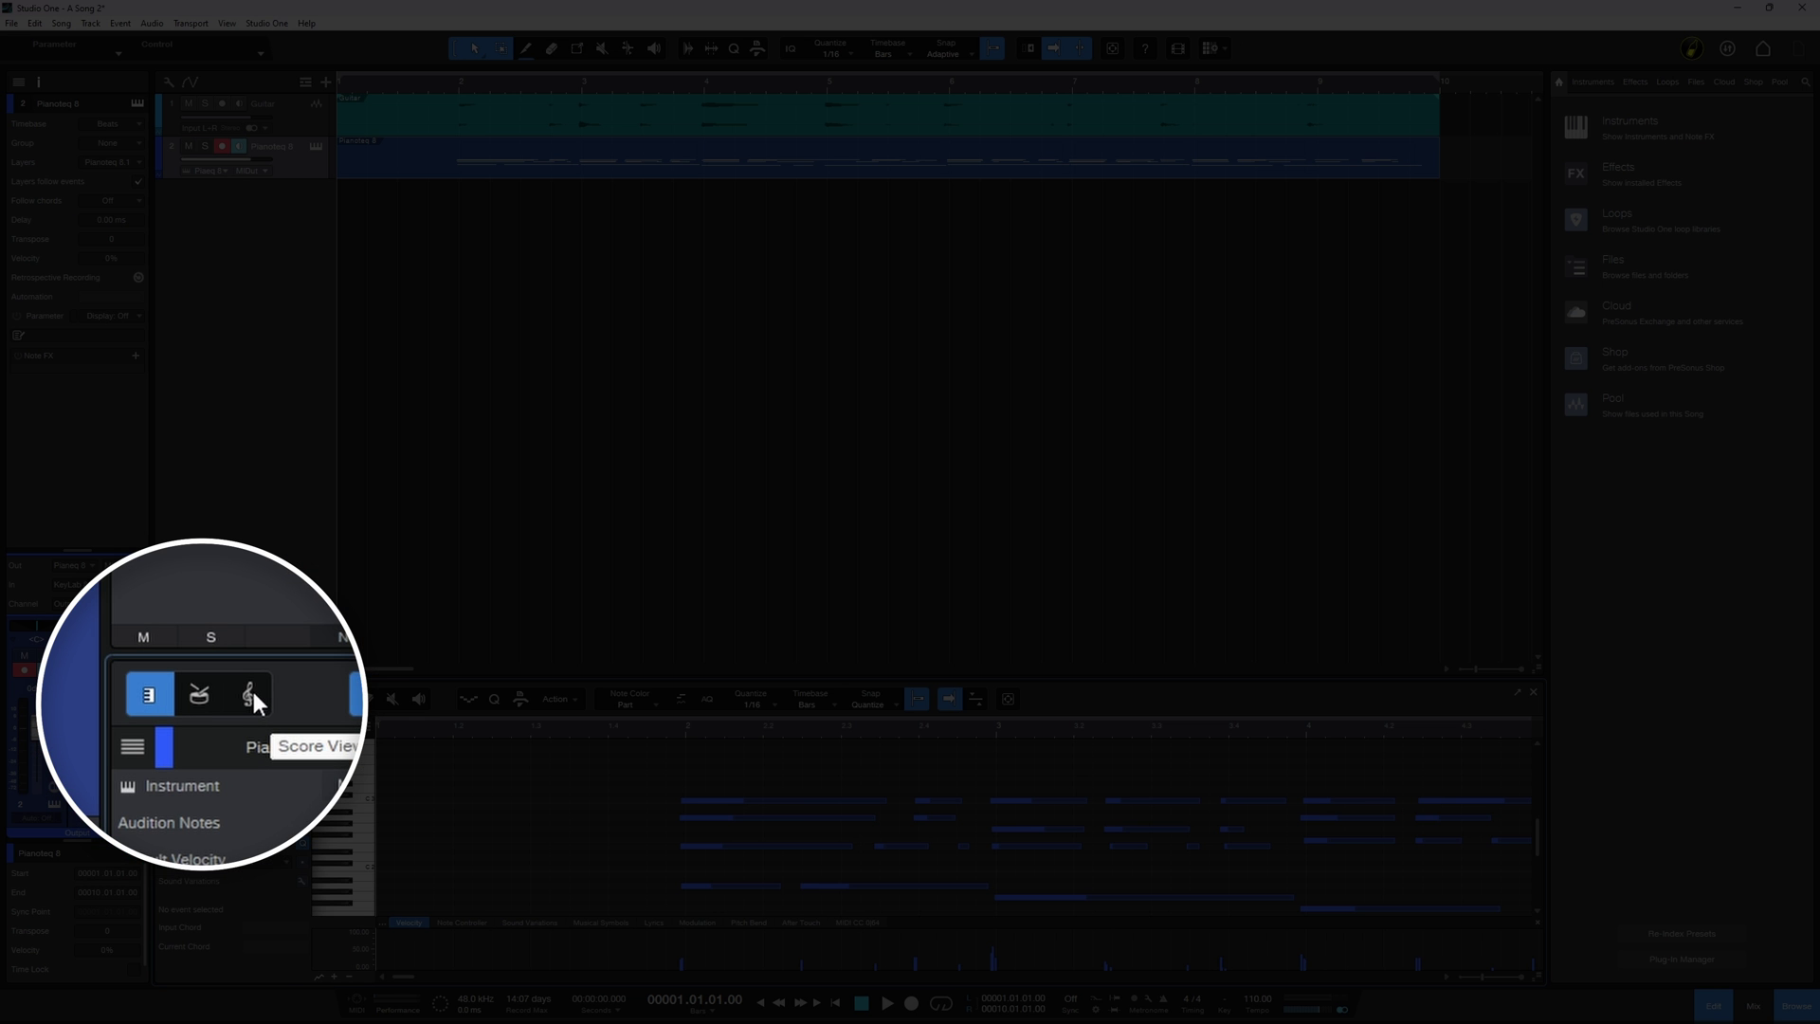
{"action": "left_click", "coordinate": [225, 698]}
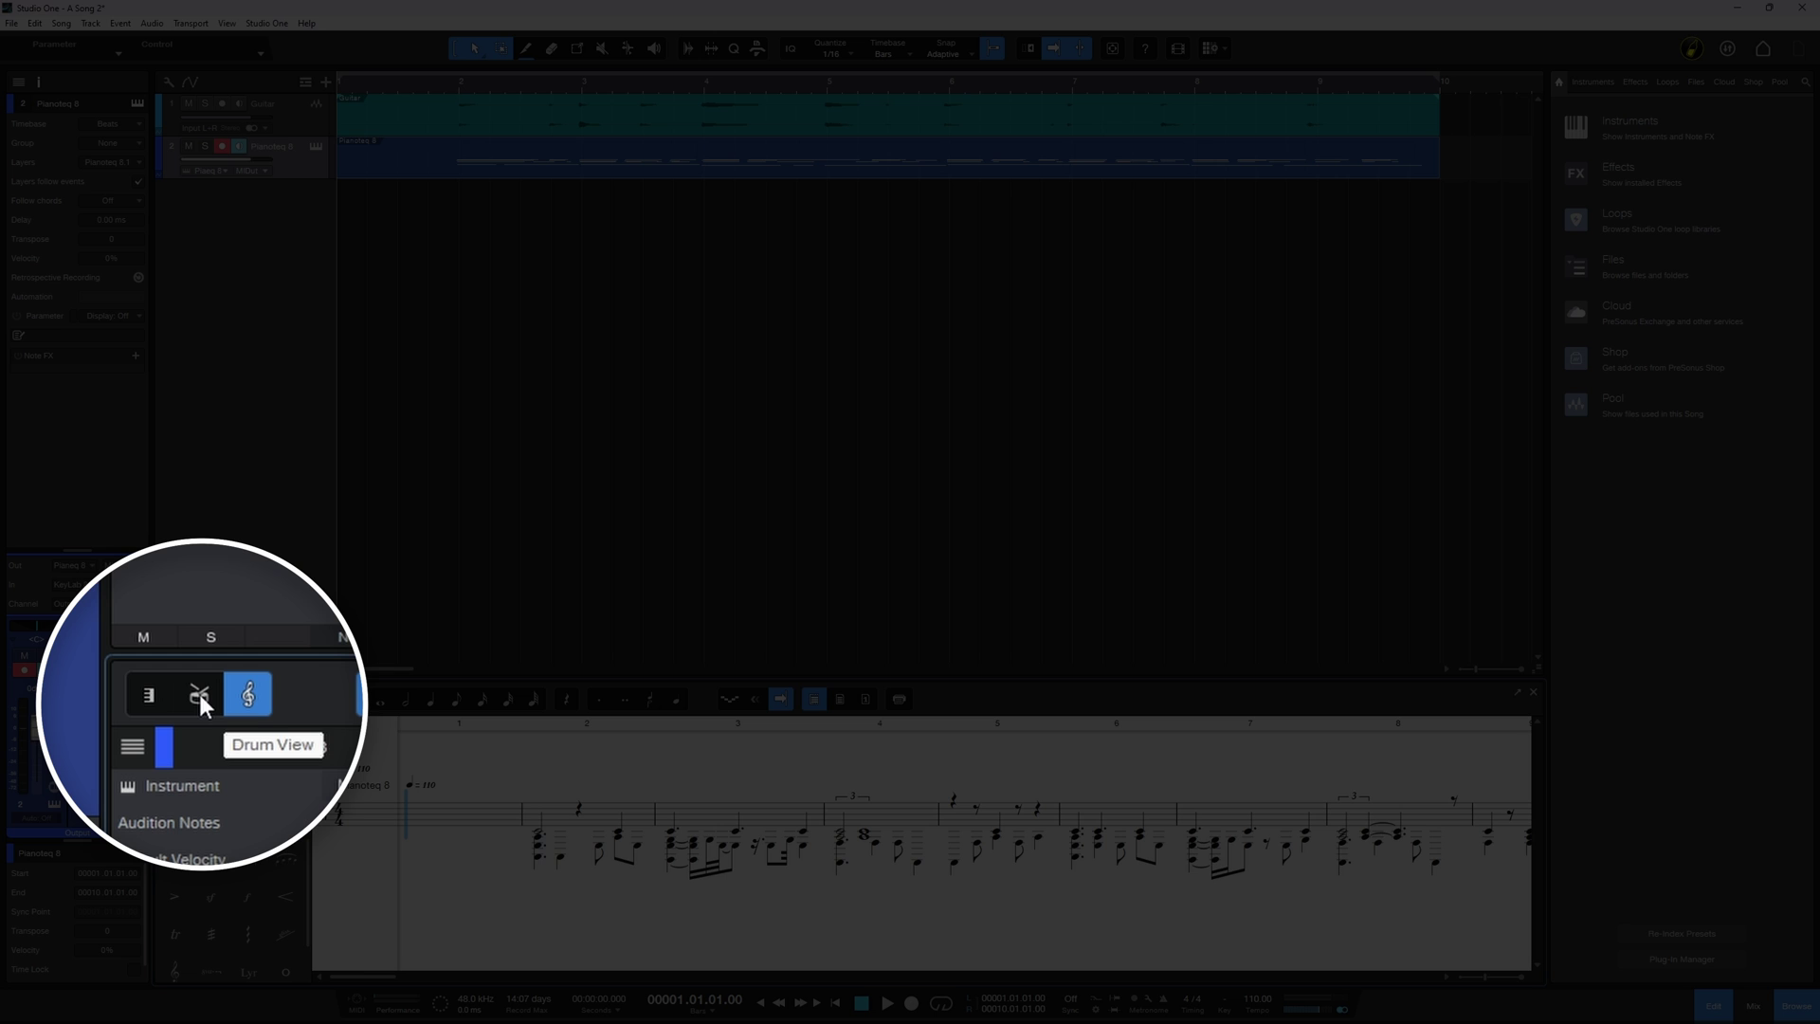
{"action": "left_click", "coordinate": [200, 699]}
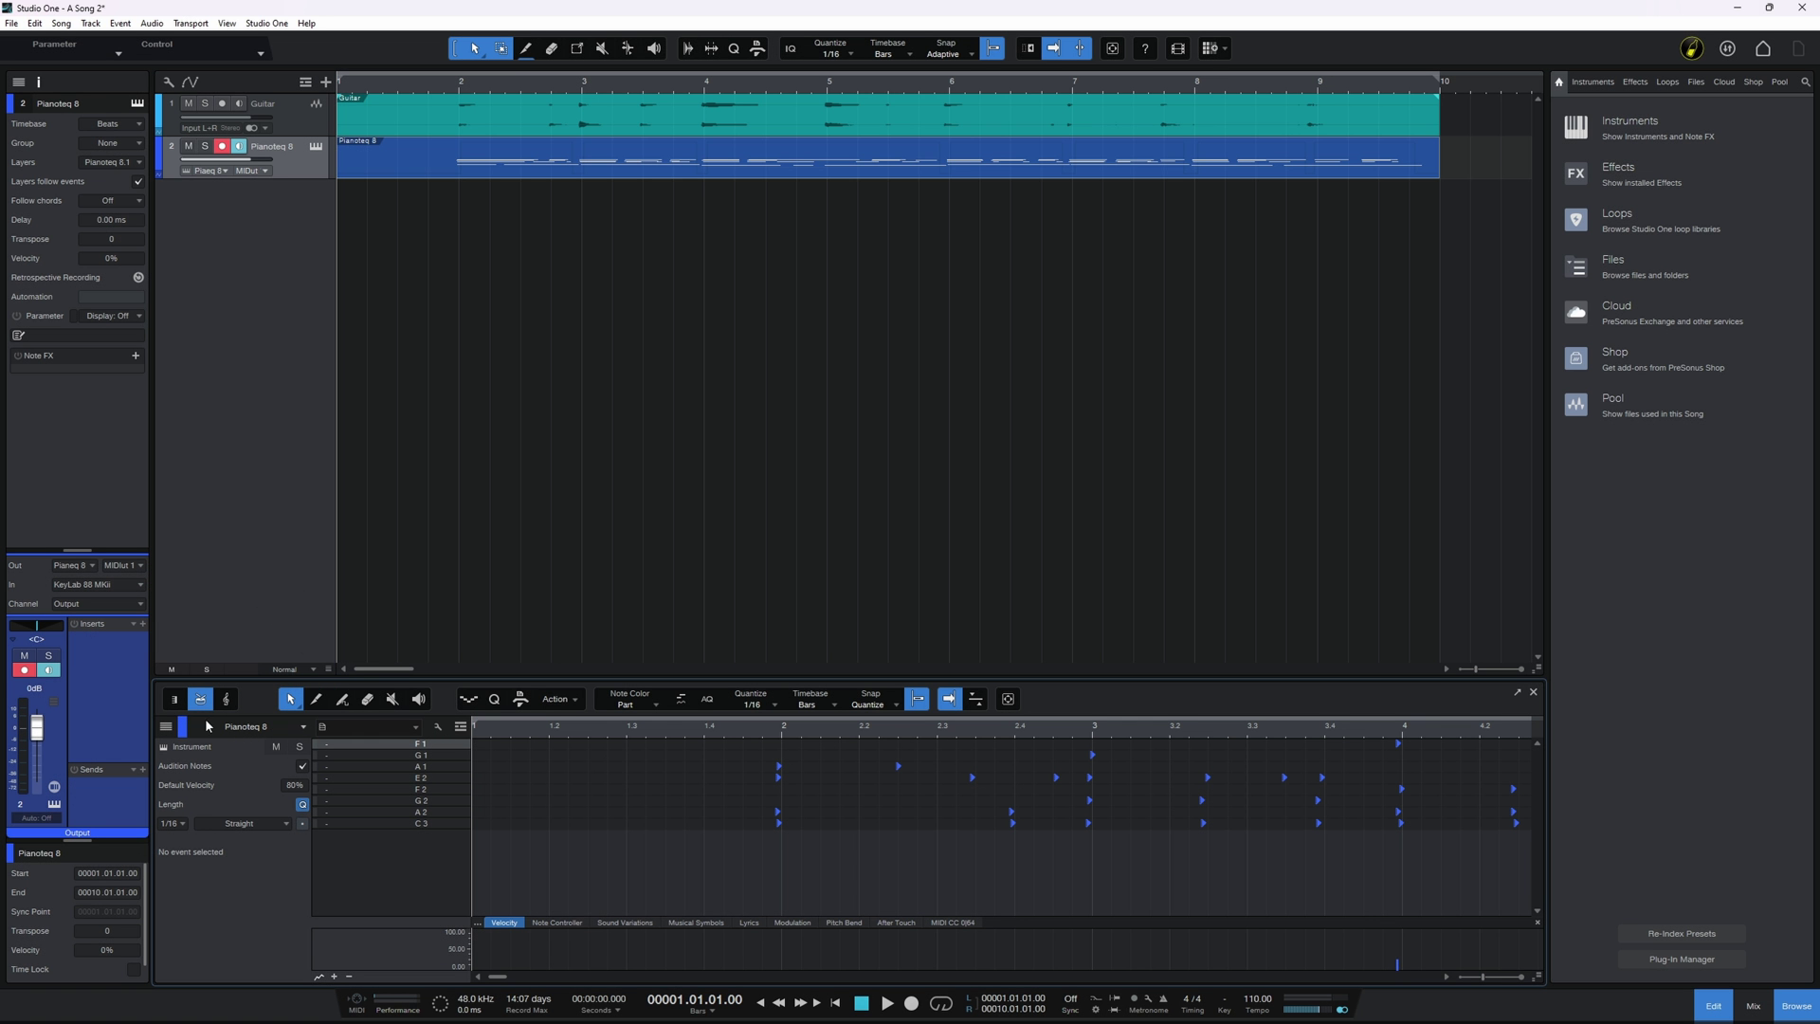
{"action": "left_click", "coordinate": [176, 701]}
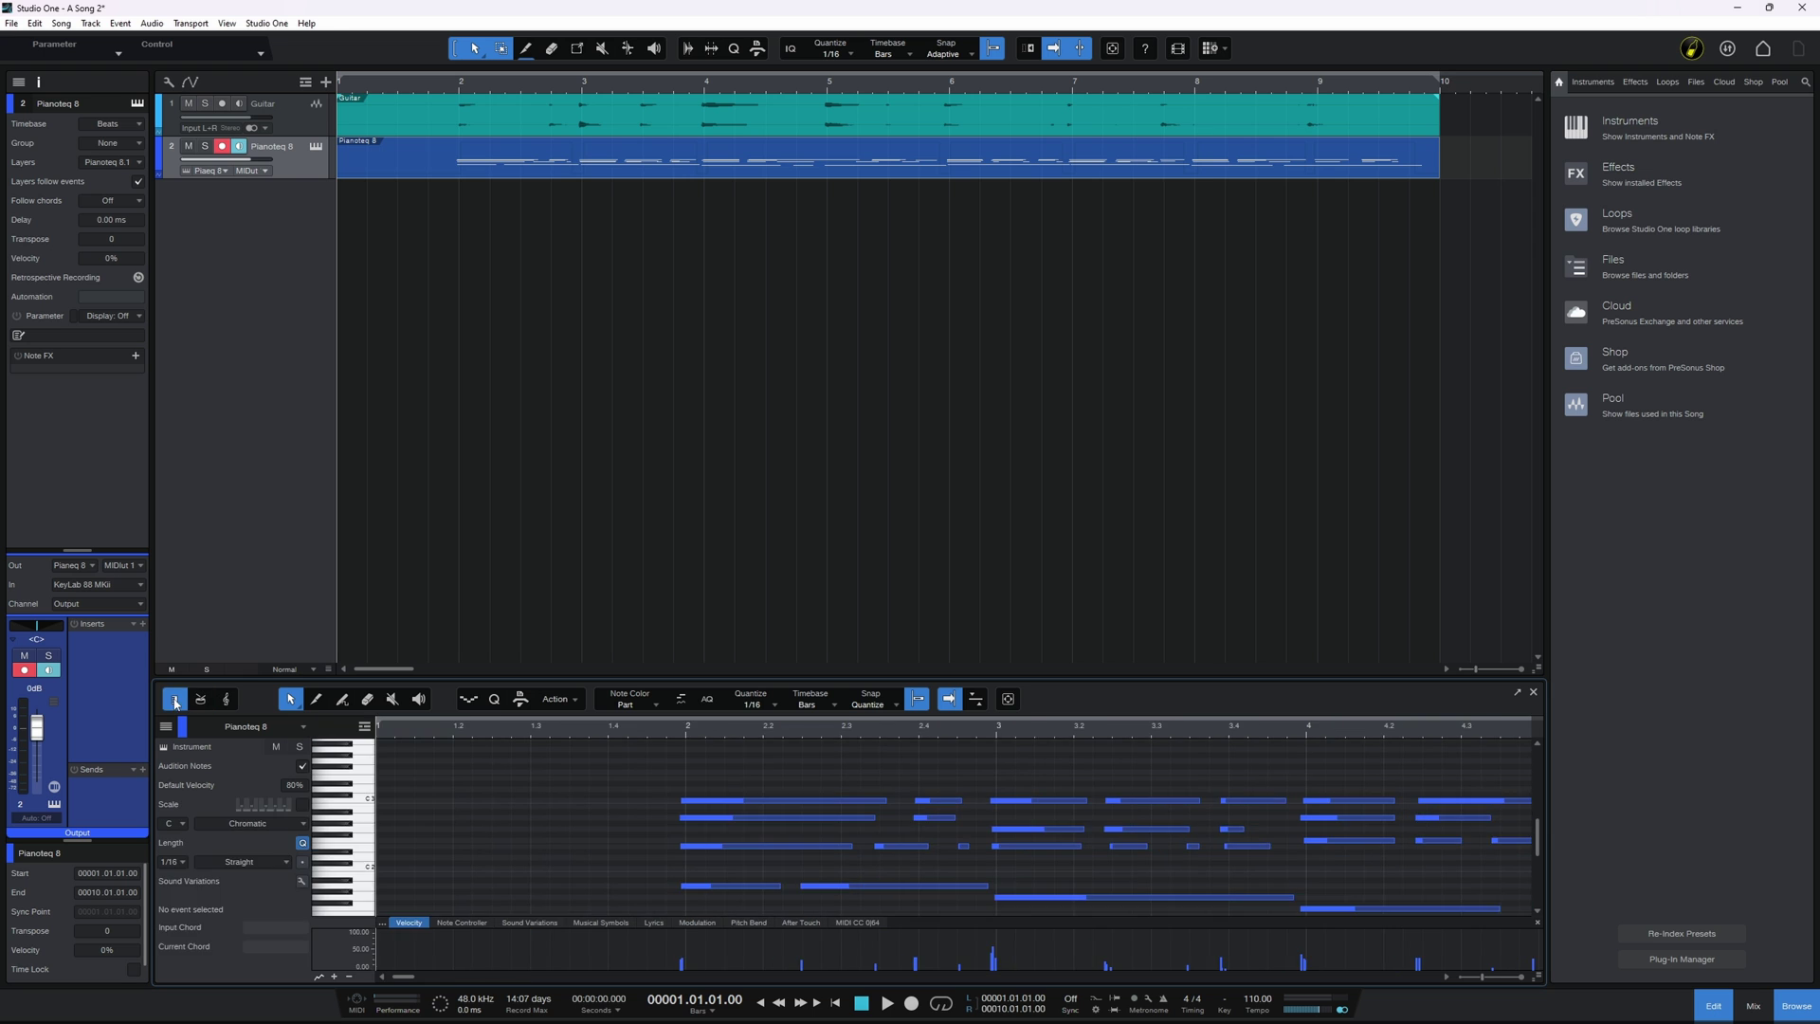
{"action": "left_click", "coordinate": [226, 701]}
{"action": "left_click", "coordinate": [175, 700]}
Show the Guitar event's waveform in the editor, make the editor taller, and return to the Pianoteq 8 event.
{"action": "left_click", "coordinate": [475, 115]}
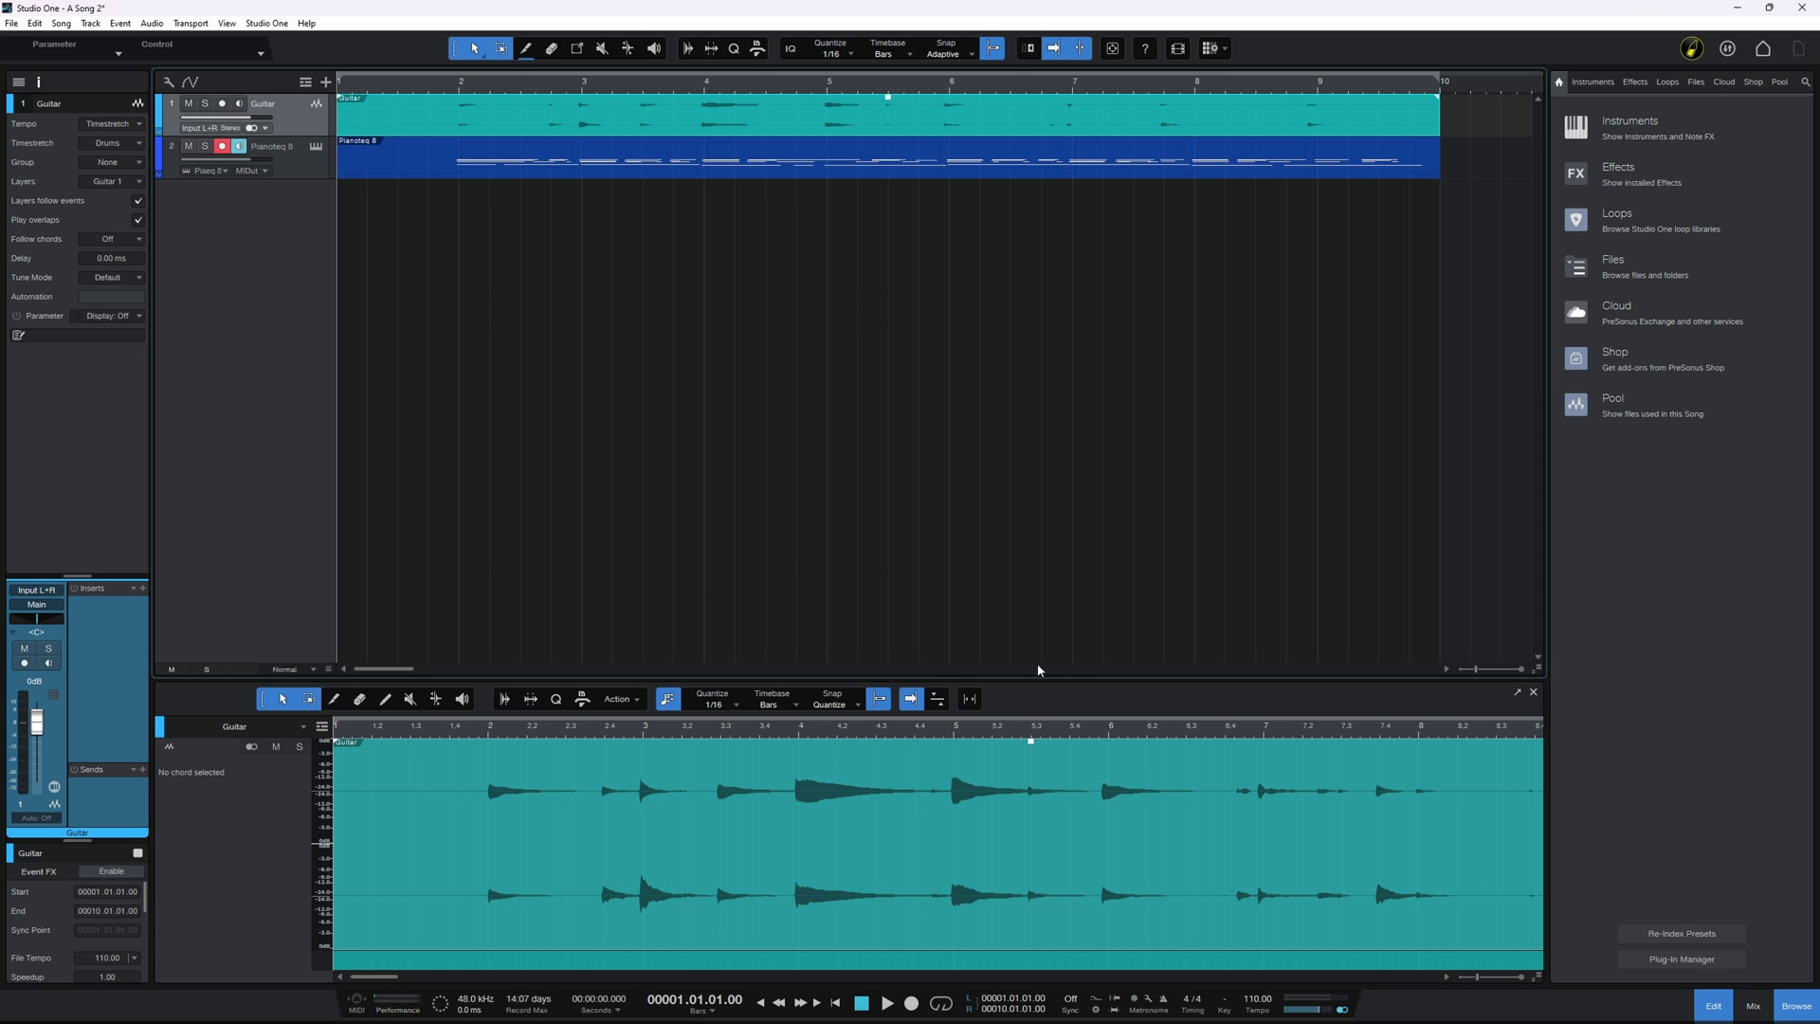
{"action": "left_click_drag", "start_coordinate": [1059, 677], "coordinate": [1046, 573]}
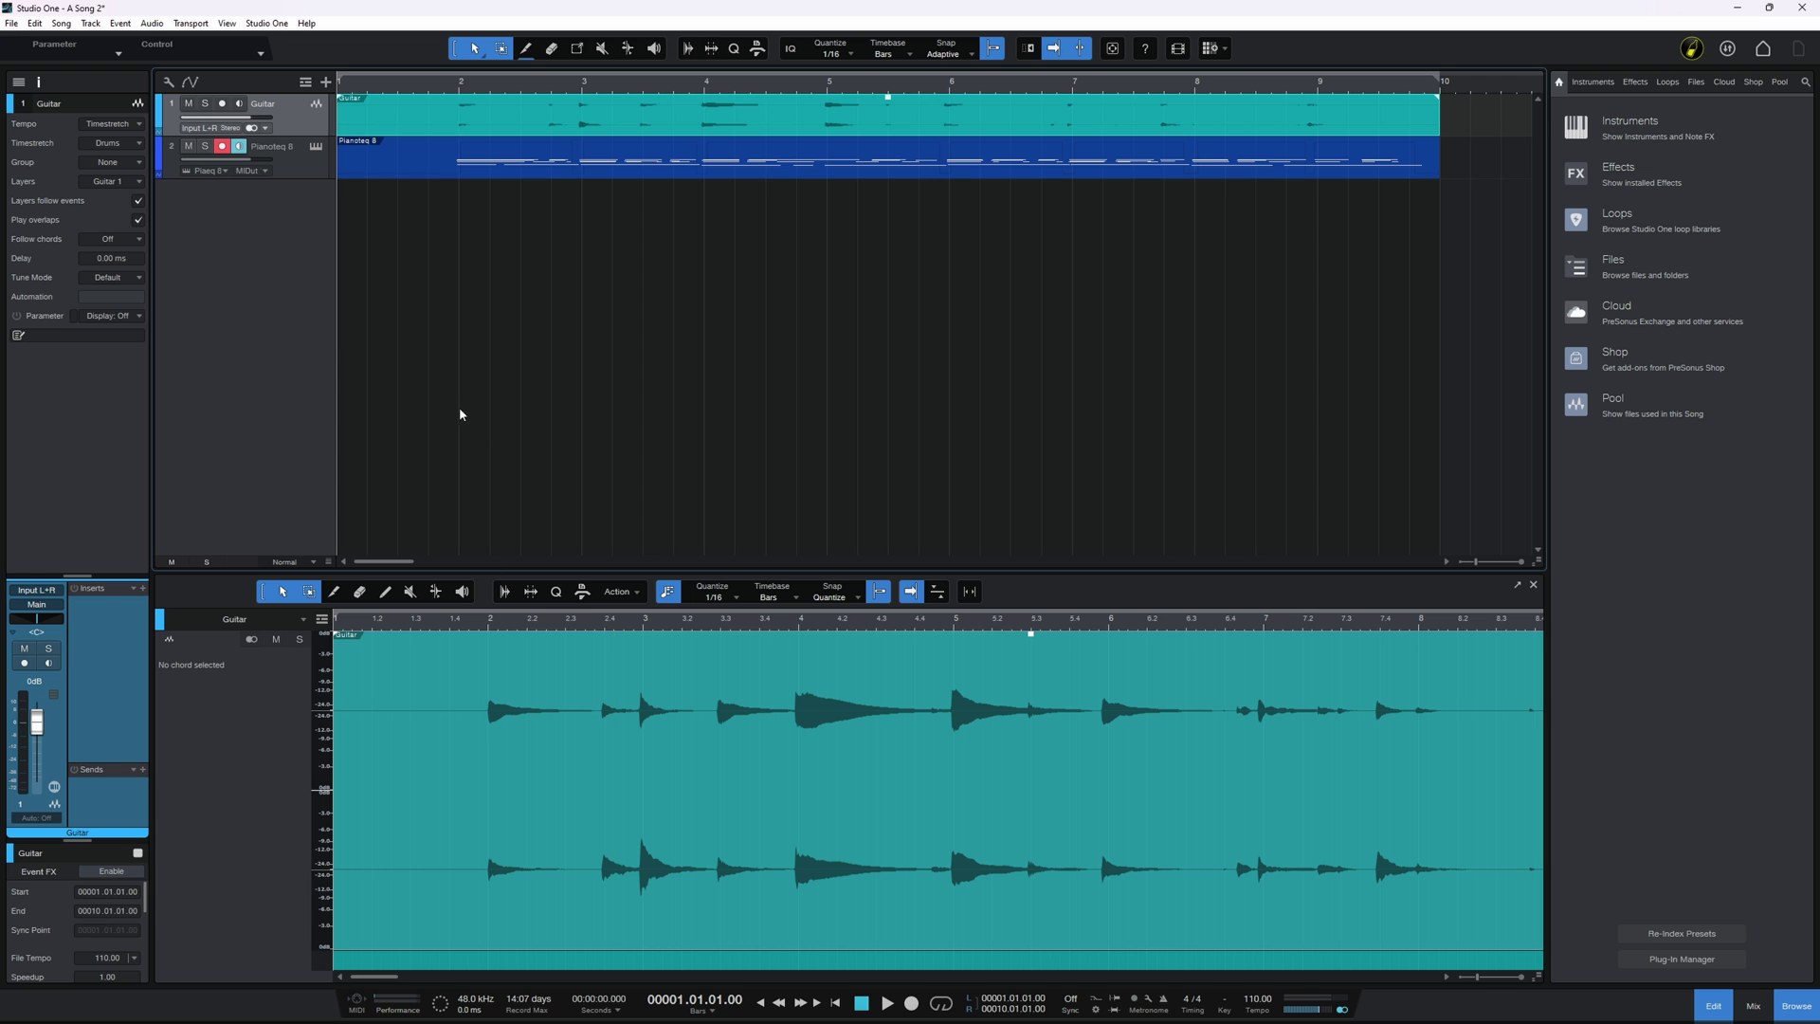
{"action": "left_click", "coordinate": [499, 166]}
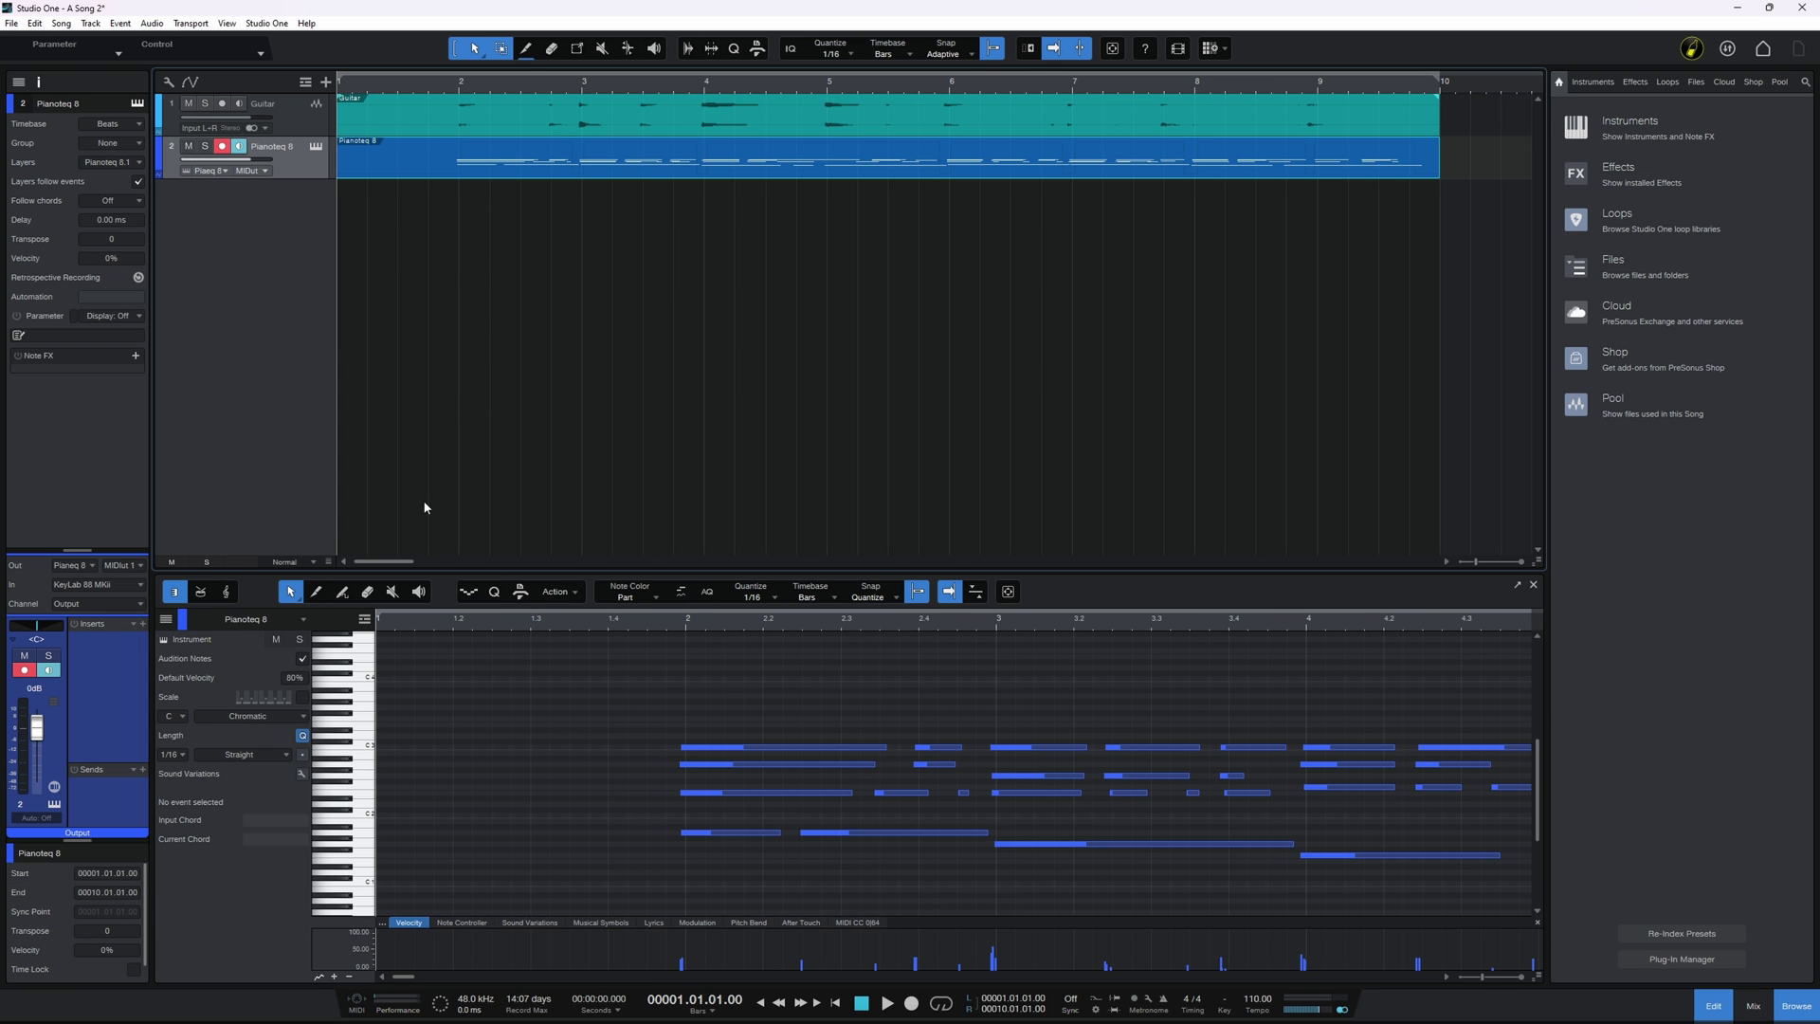
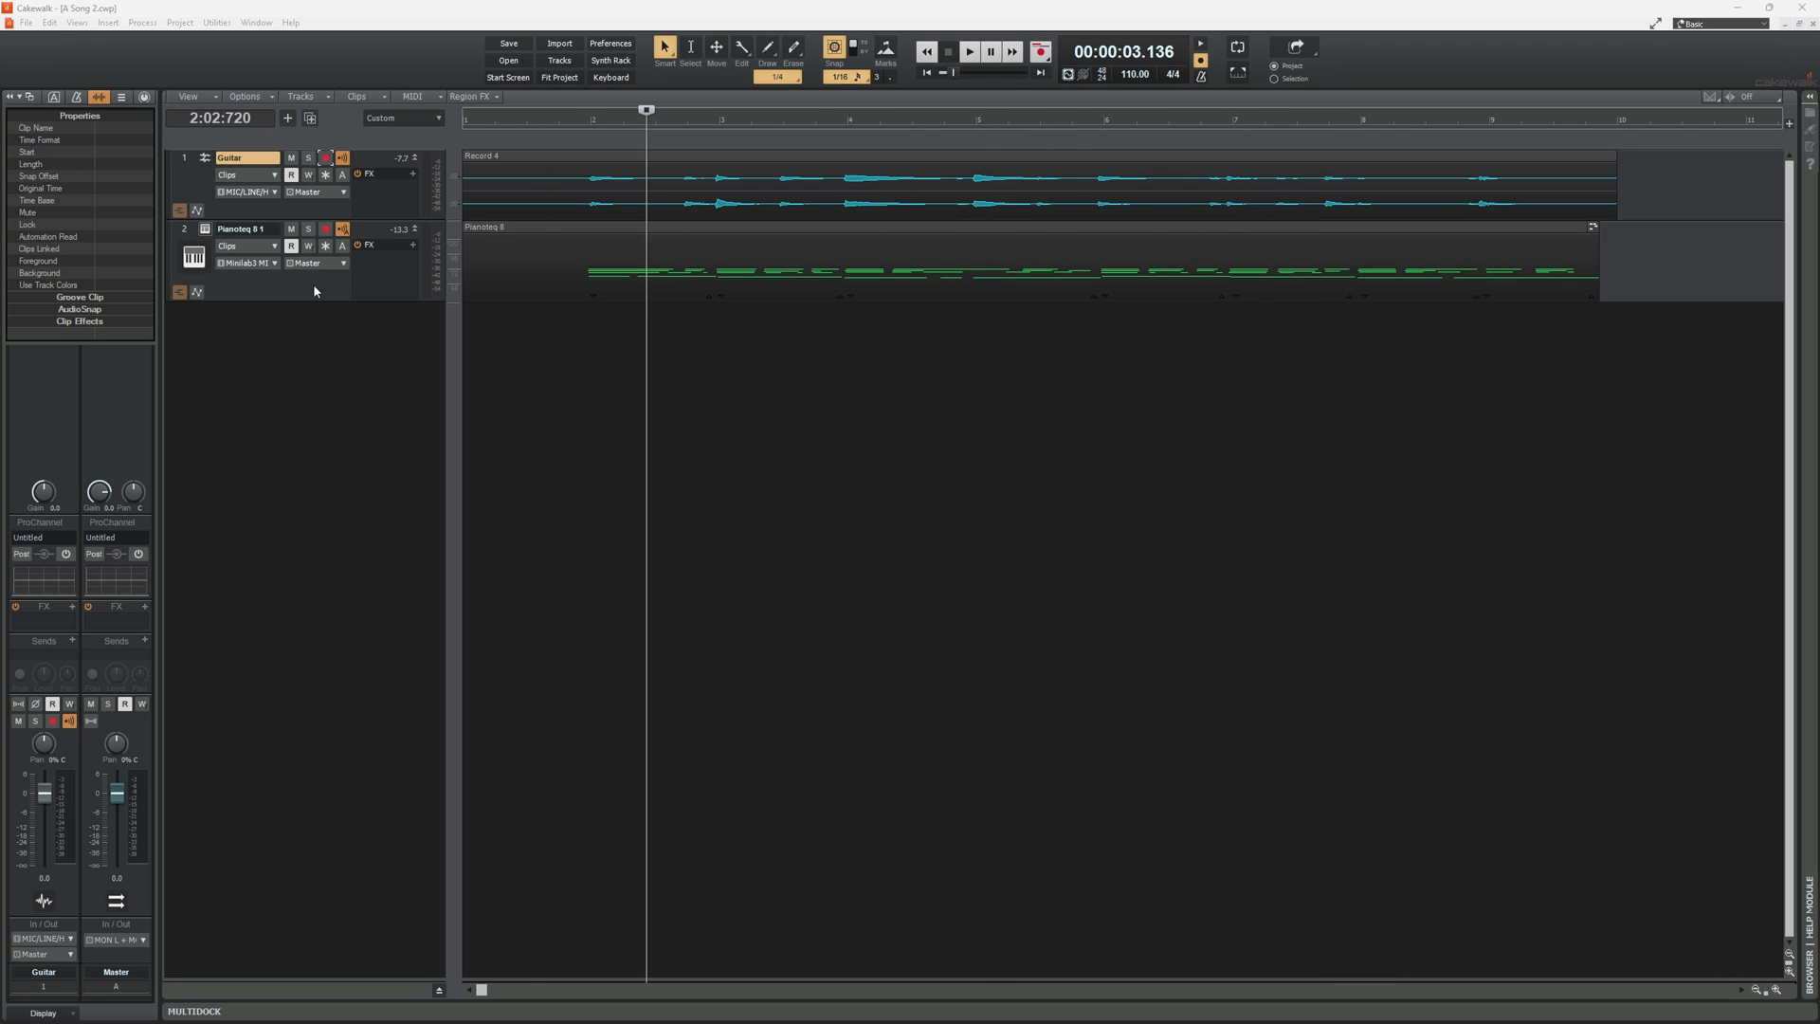
Open the Console view in the Cakewalk project and enlarge it to show the full channel strips.
{"action": "left_click", "coordinate": [78, 24]}
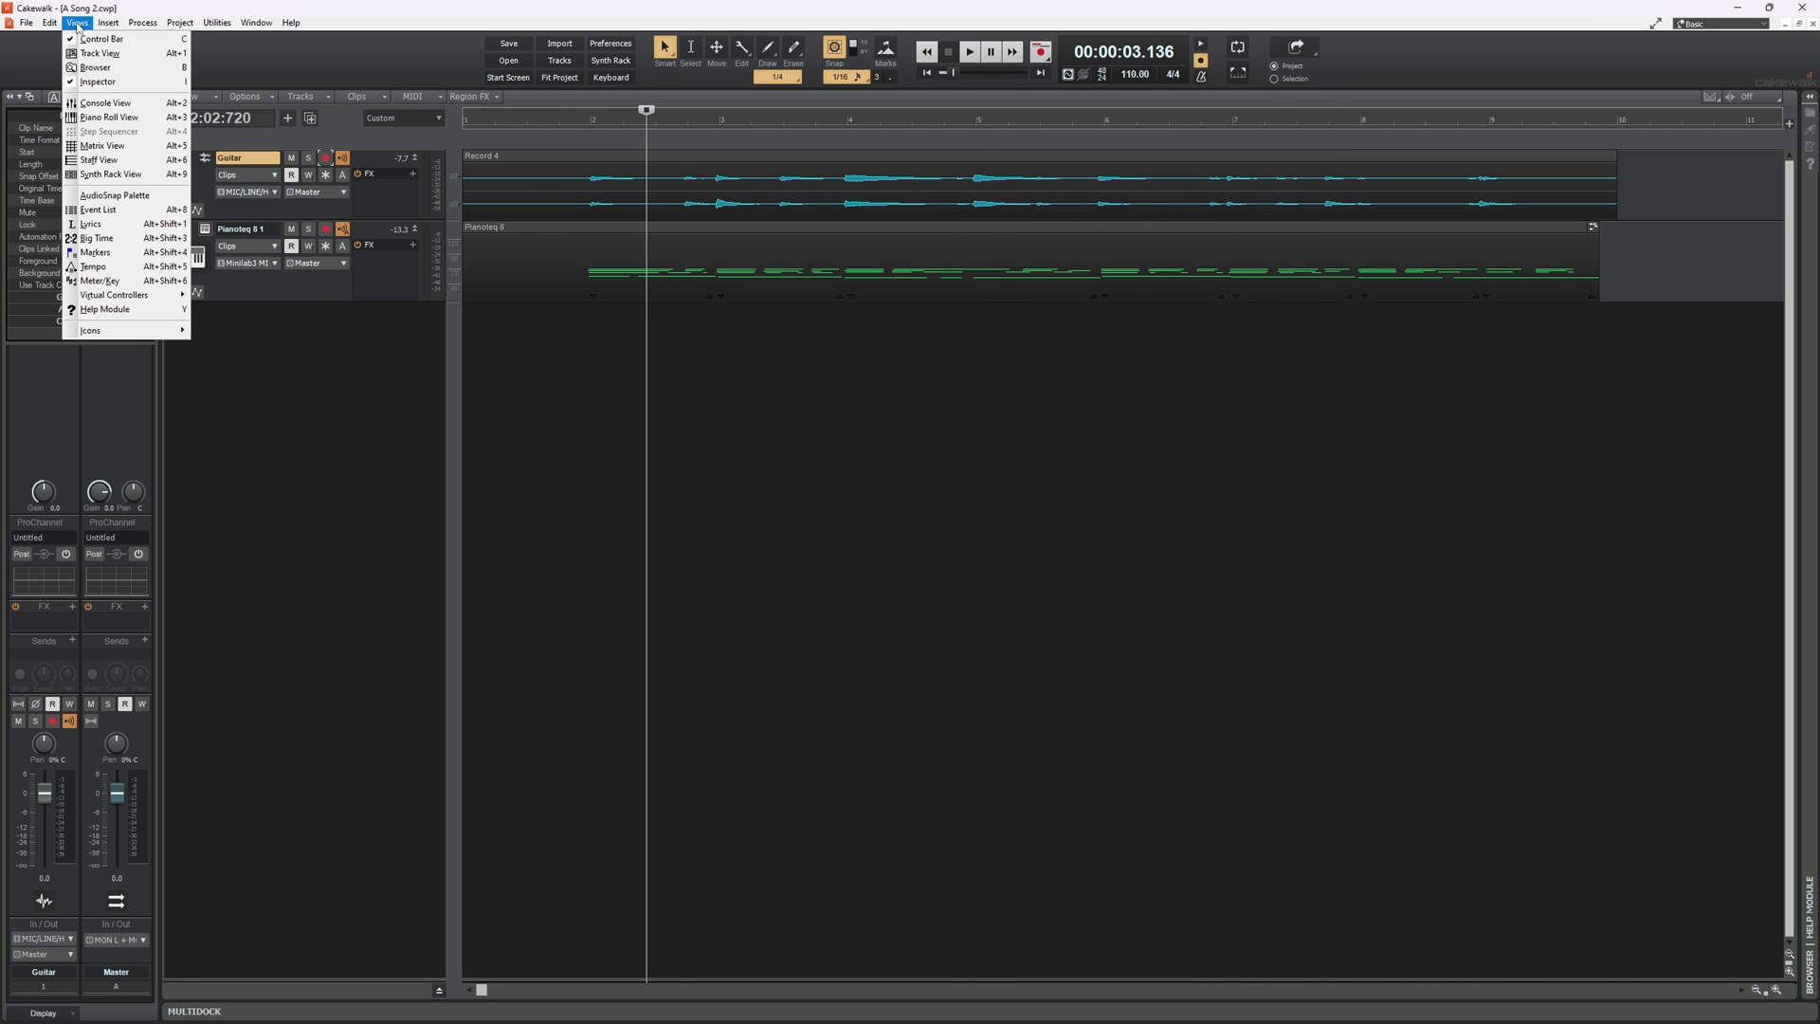
{"action": "left_click", "coordinate": [101, 103]}
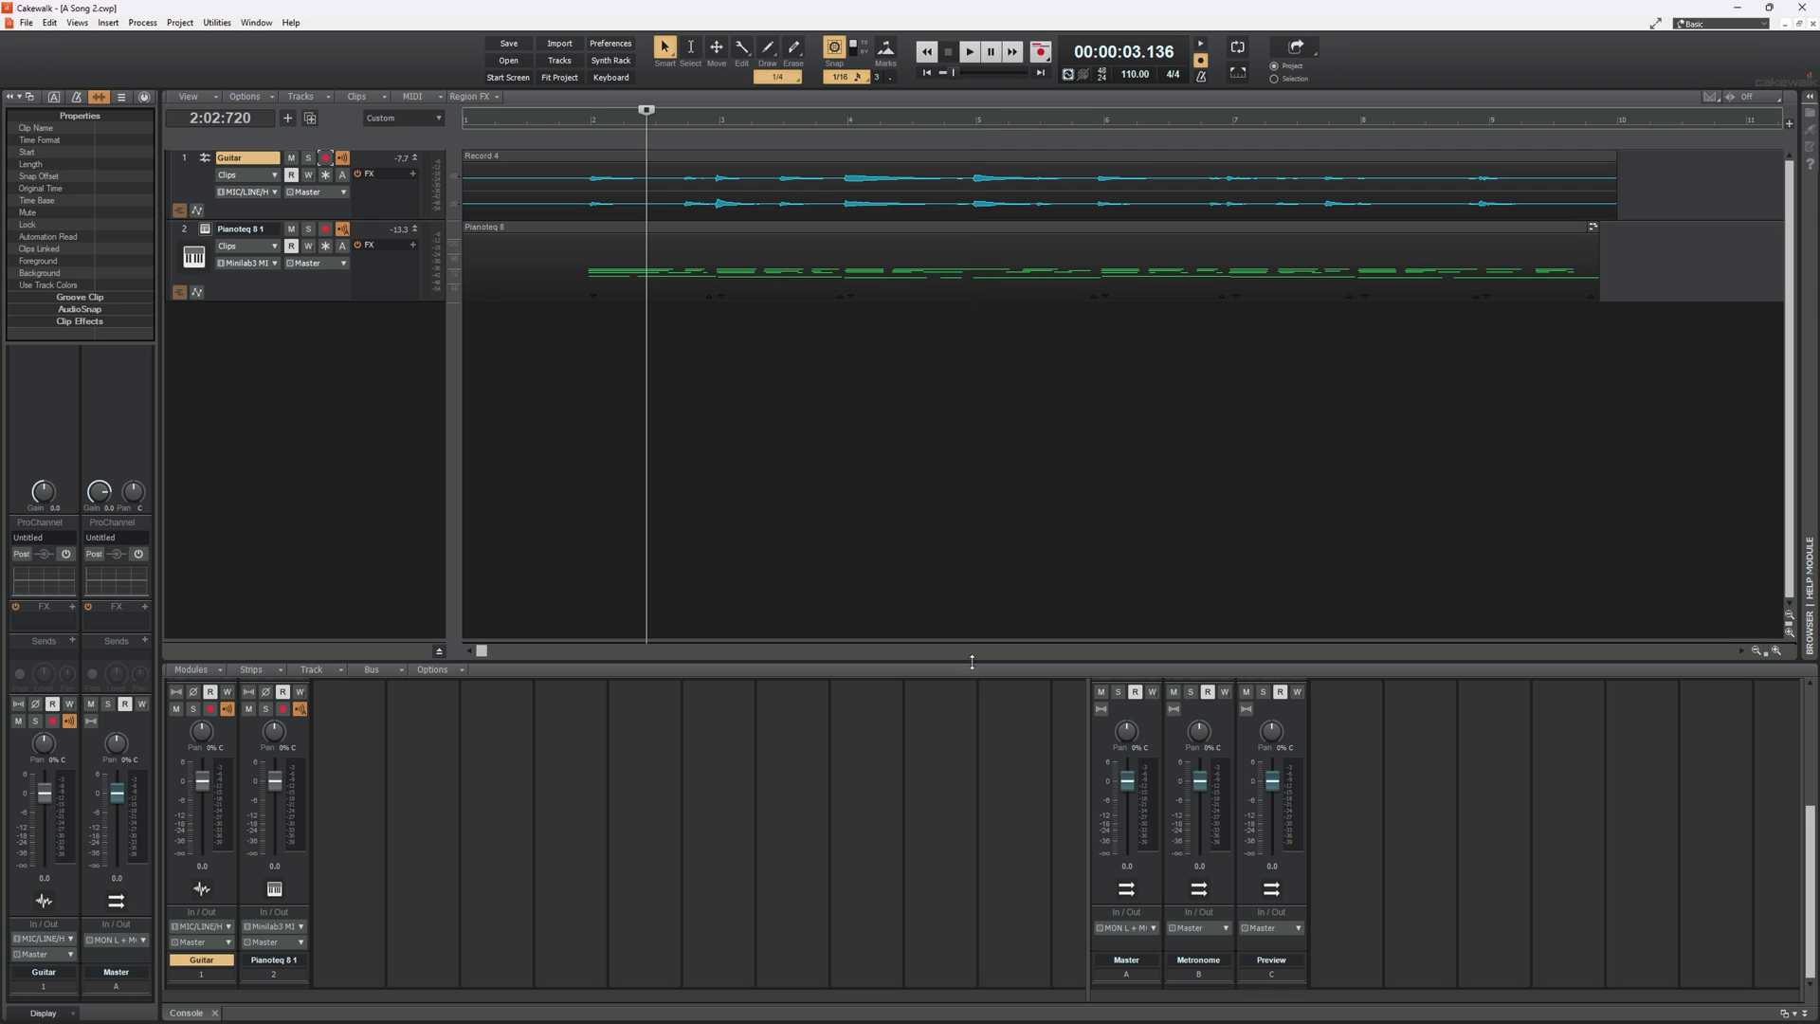
{"action": "left_click_drag", "start_coordinate": [1010, 476], "coordinate": [1026, 414]}
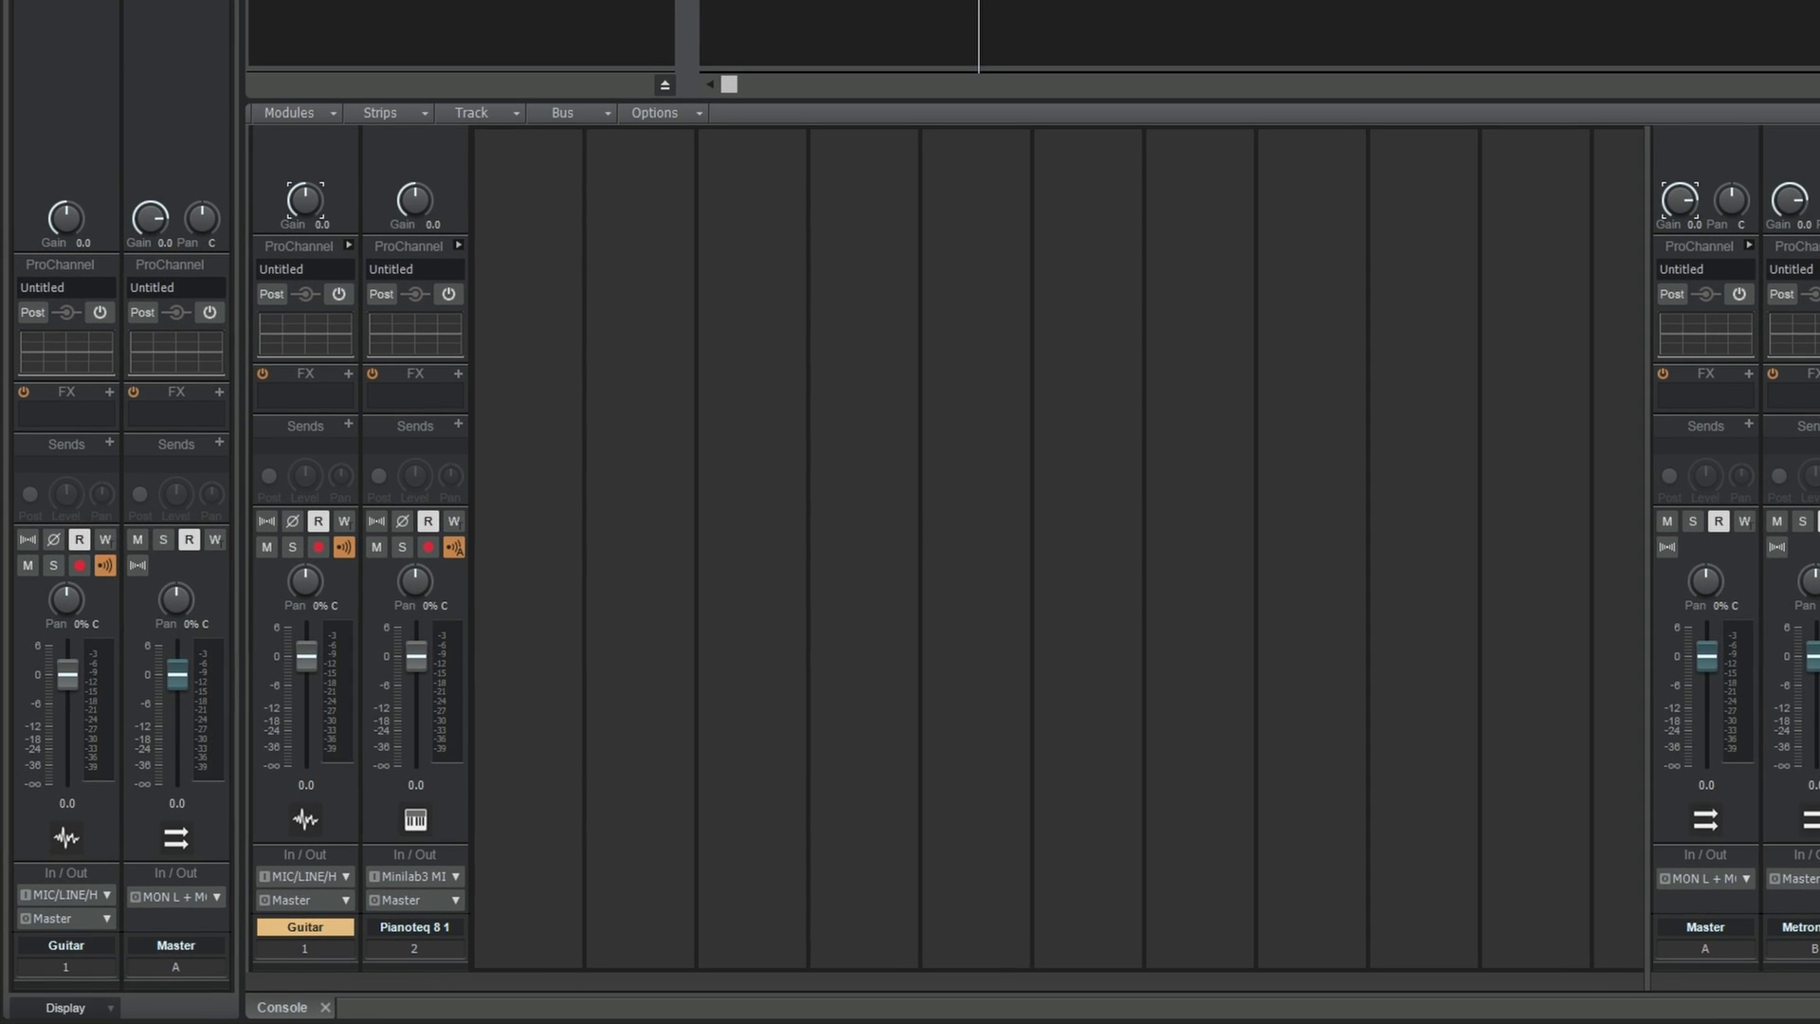
Set the Guitar channel's gain to -0.8, its pan to 8% R, and its volume fader to about -1.8.
{"action": "left_click_drag", "start_coordinate": [304, 199], "coordinate": [324, 253]}
{"action": "left_click_drag", "start_coordinate": [287, 580], "coordinate": [306, 591]}
{"action": "left_click_drag", "start_coordinate": [306, 656], "coordinate": [306, 676]}
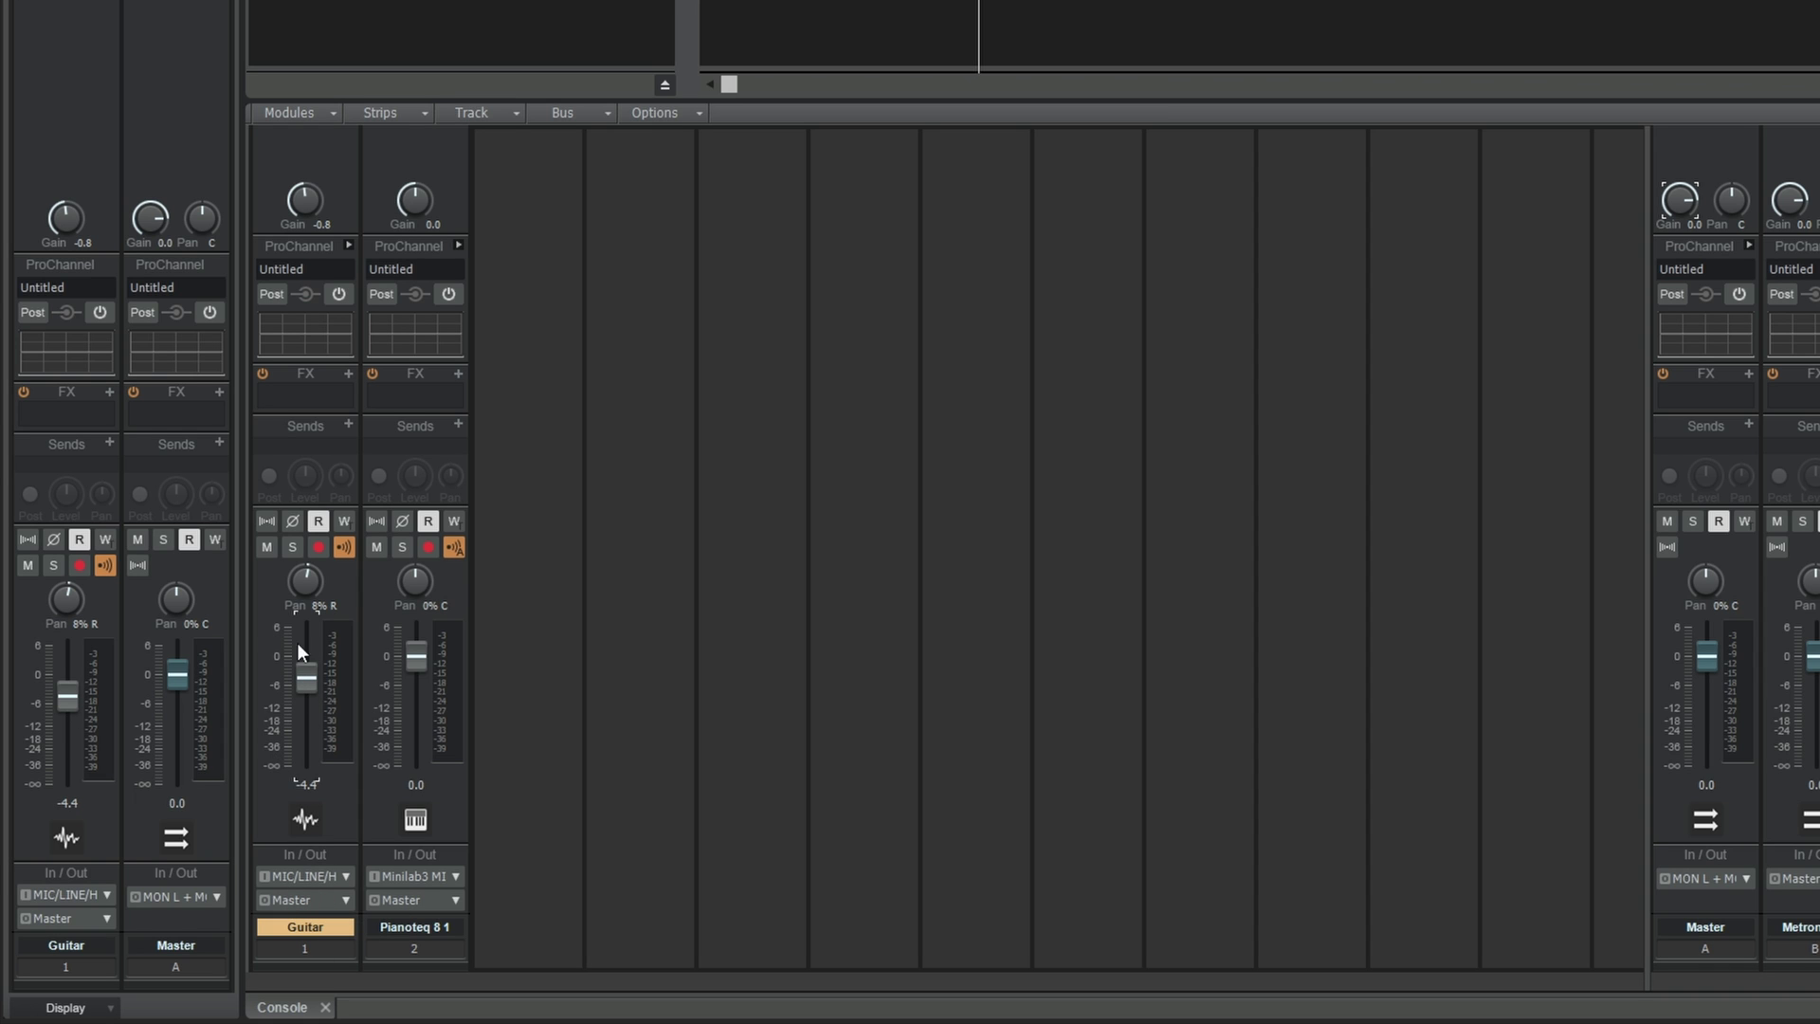
{"action": "left_click_drag", "start_coordinate": [306, 678], "coordinate": [306, 665]}
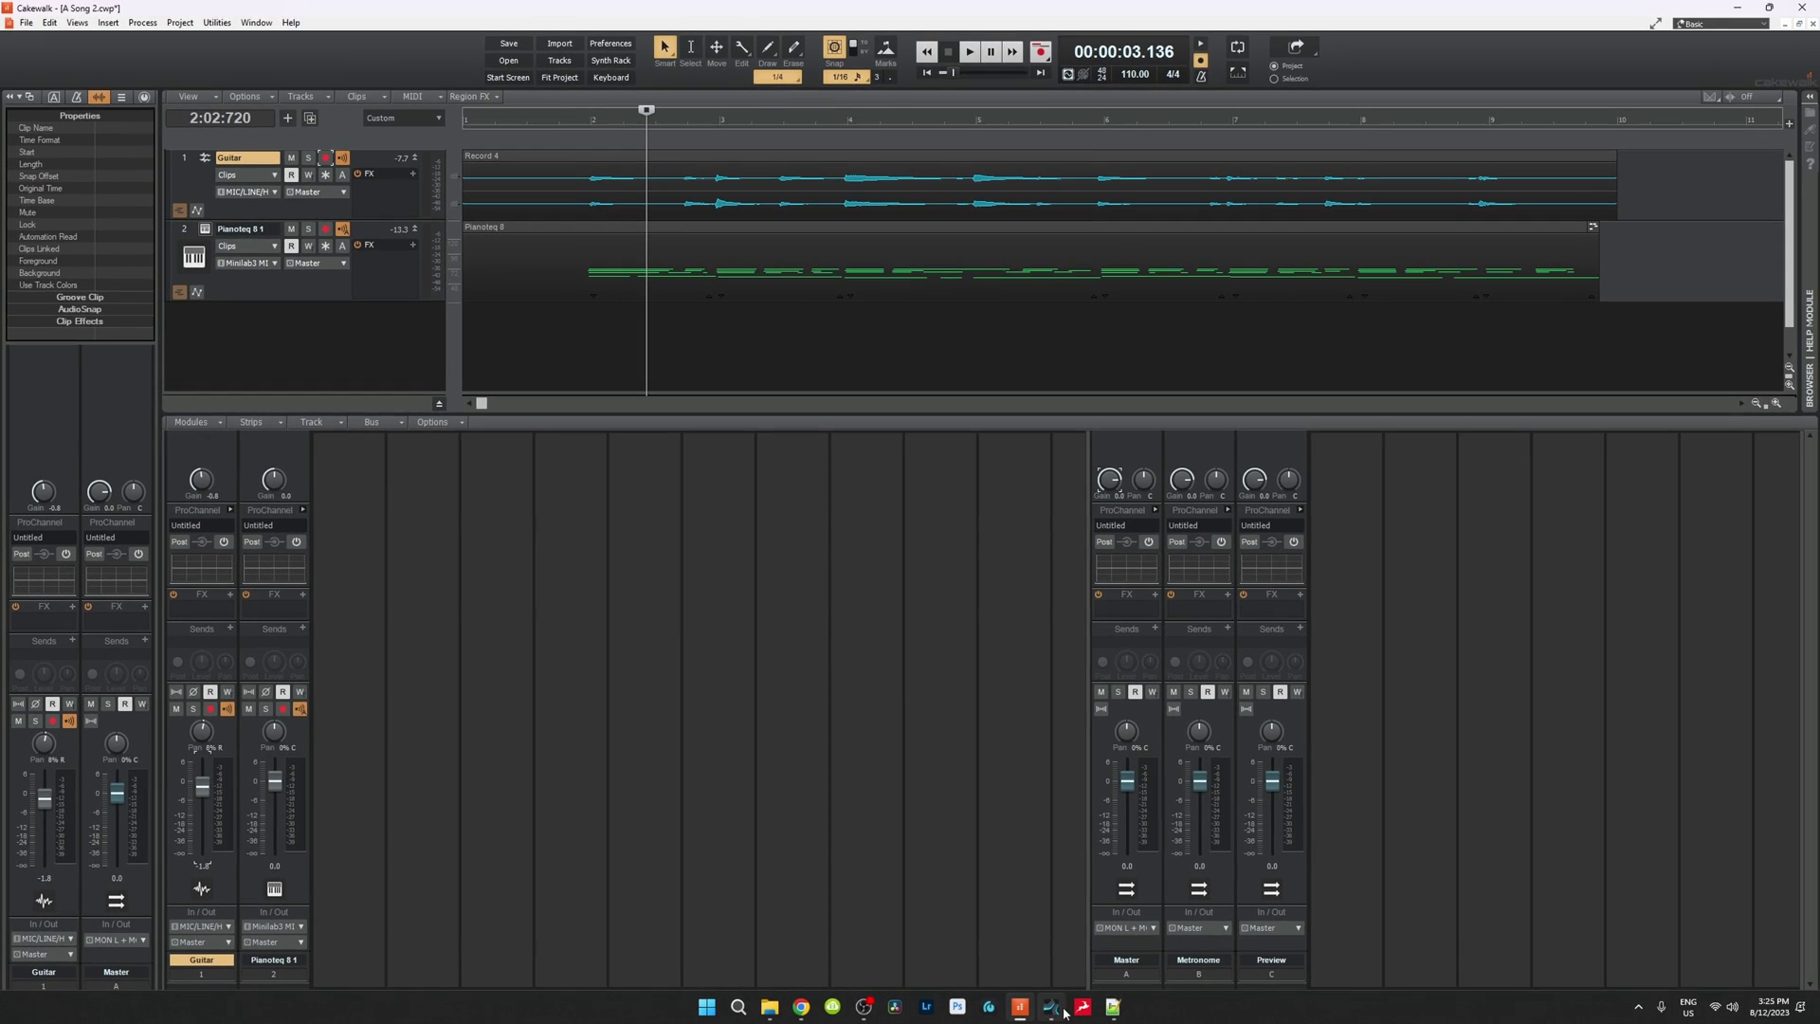
Switch to Studio One and open the mixing console for the song.
{"action": "left_click", "coordinate": [1050, 1014]}
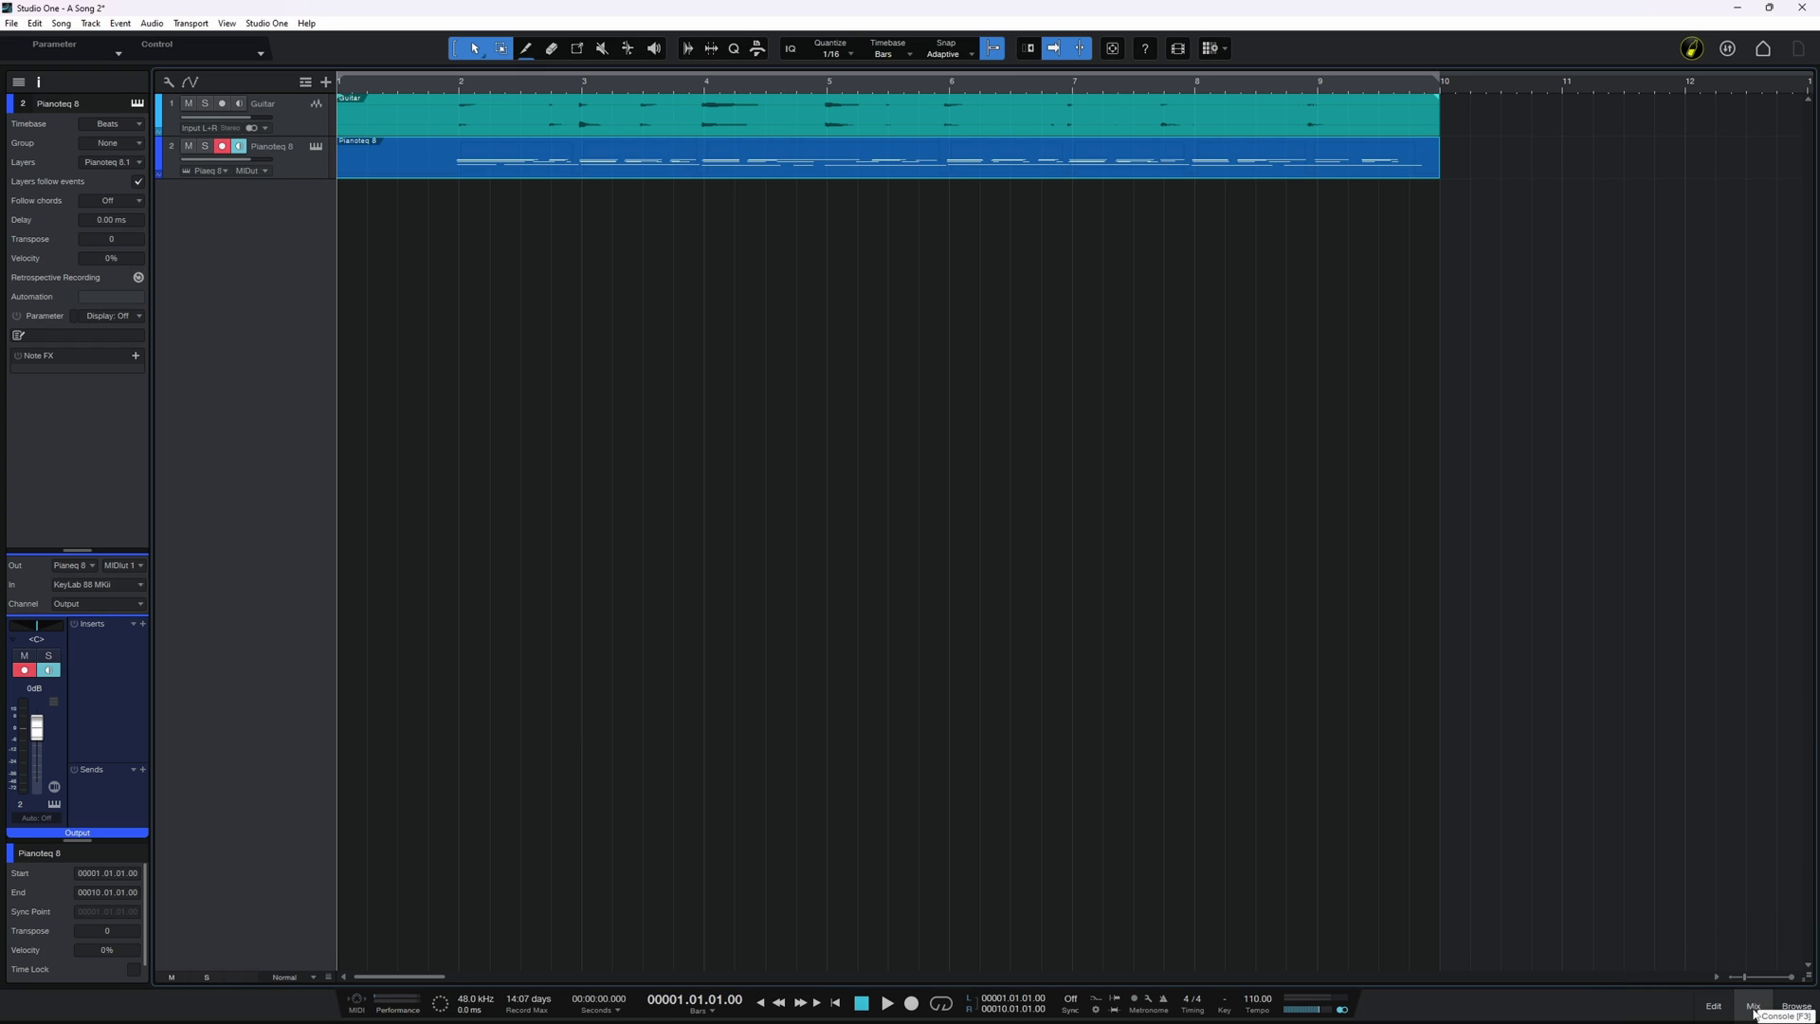
{"action": "left_click", "coordinate": [1752, 1006]}
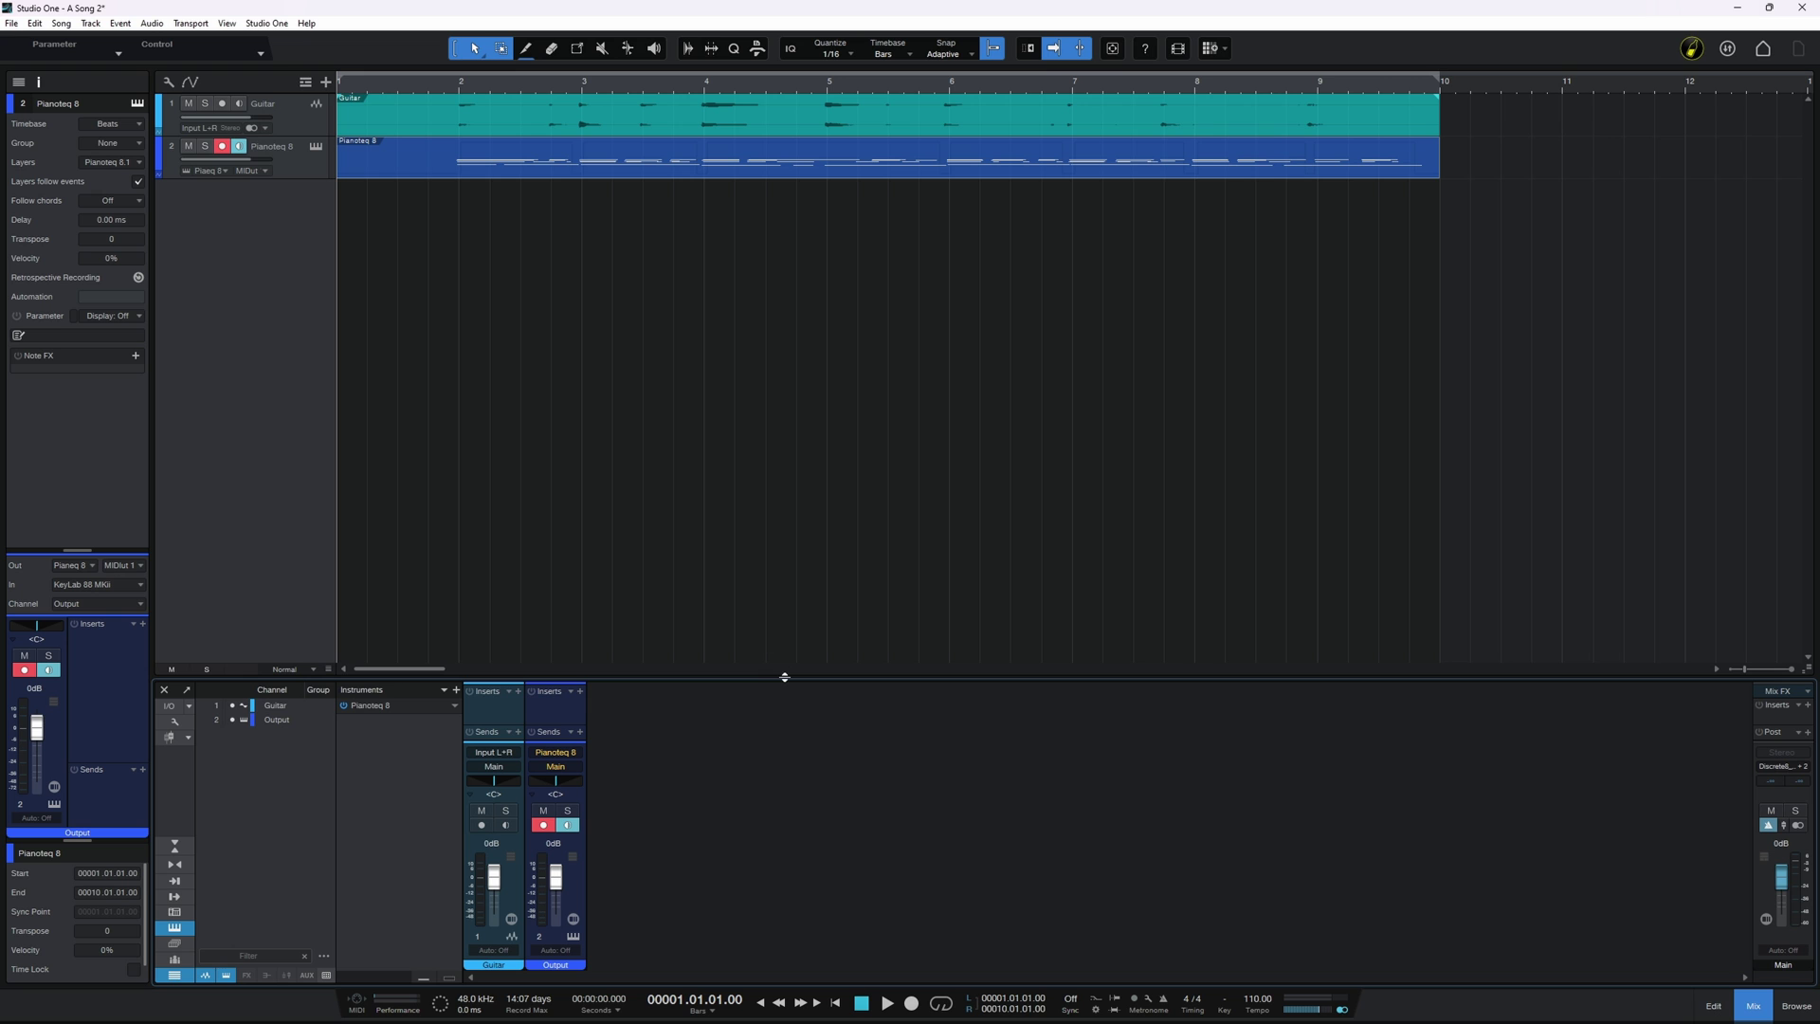
Make the console taller and show the Input controls component on the channel strips.
{"action": "left_click_drag", "start_coordinate": [784, 676], "coordinate": [787, 514]}
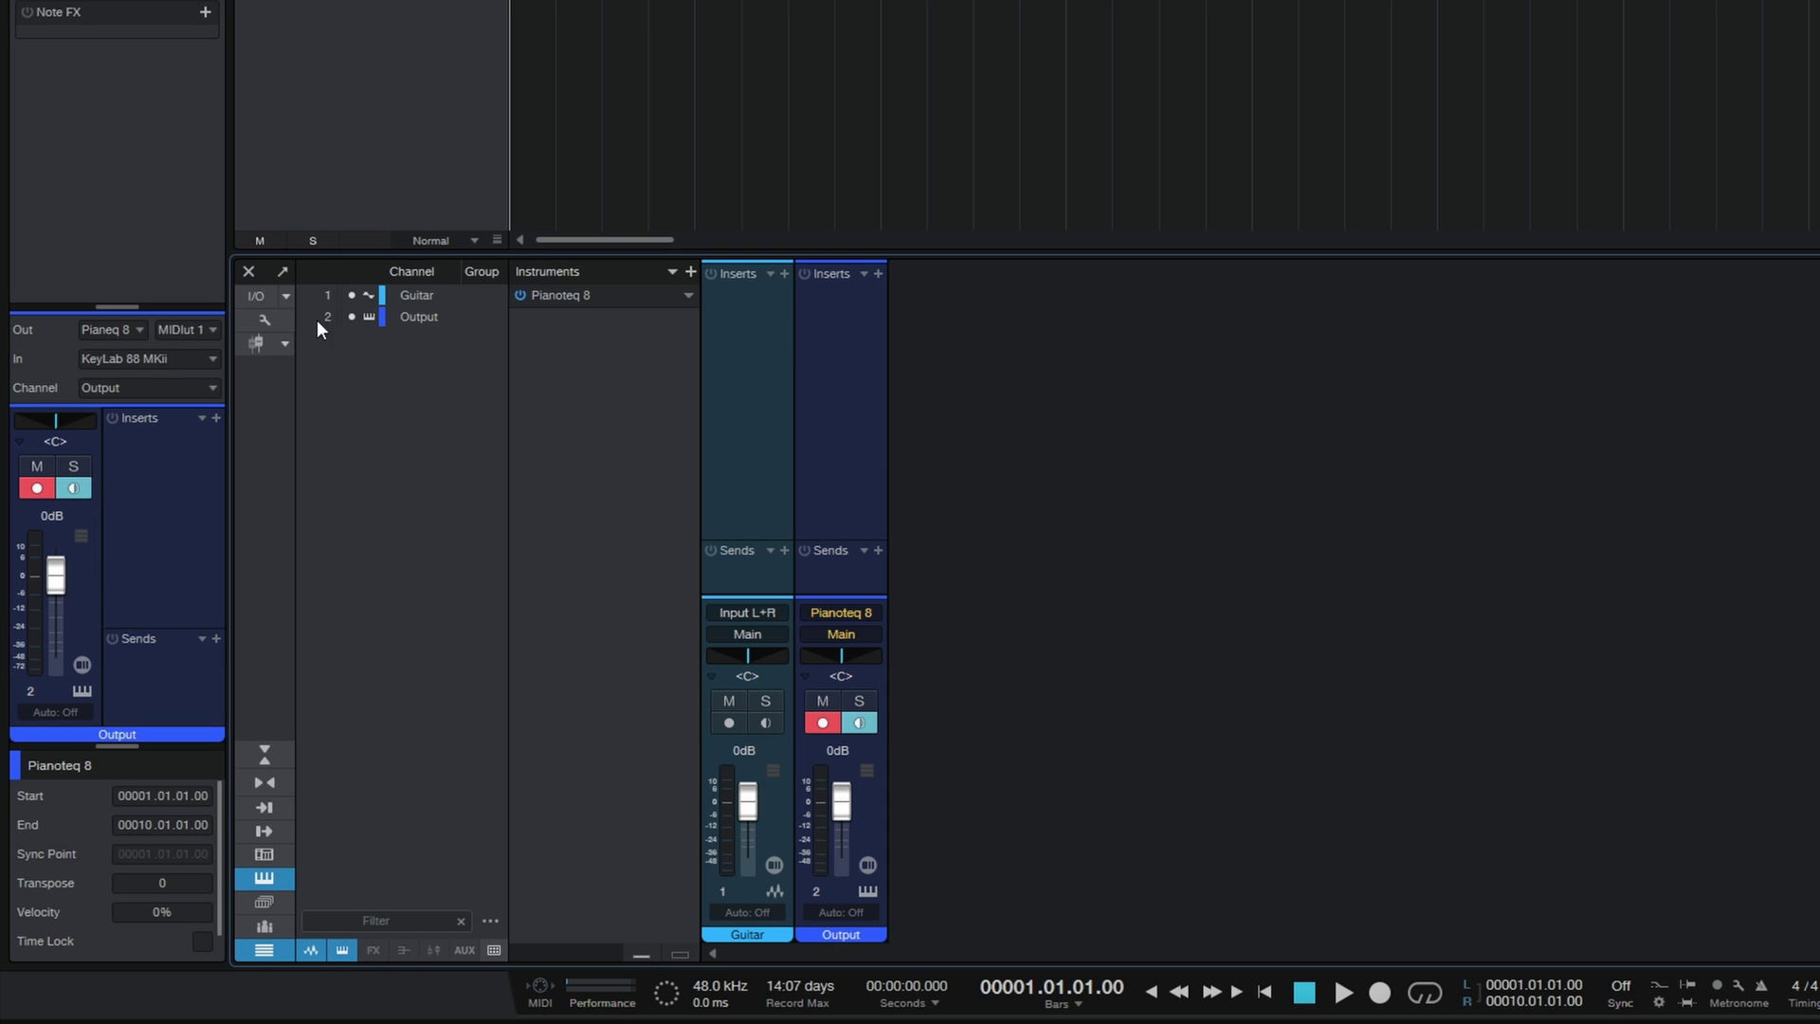
{"action": "left_click", "coordinate": [262, 318]}
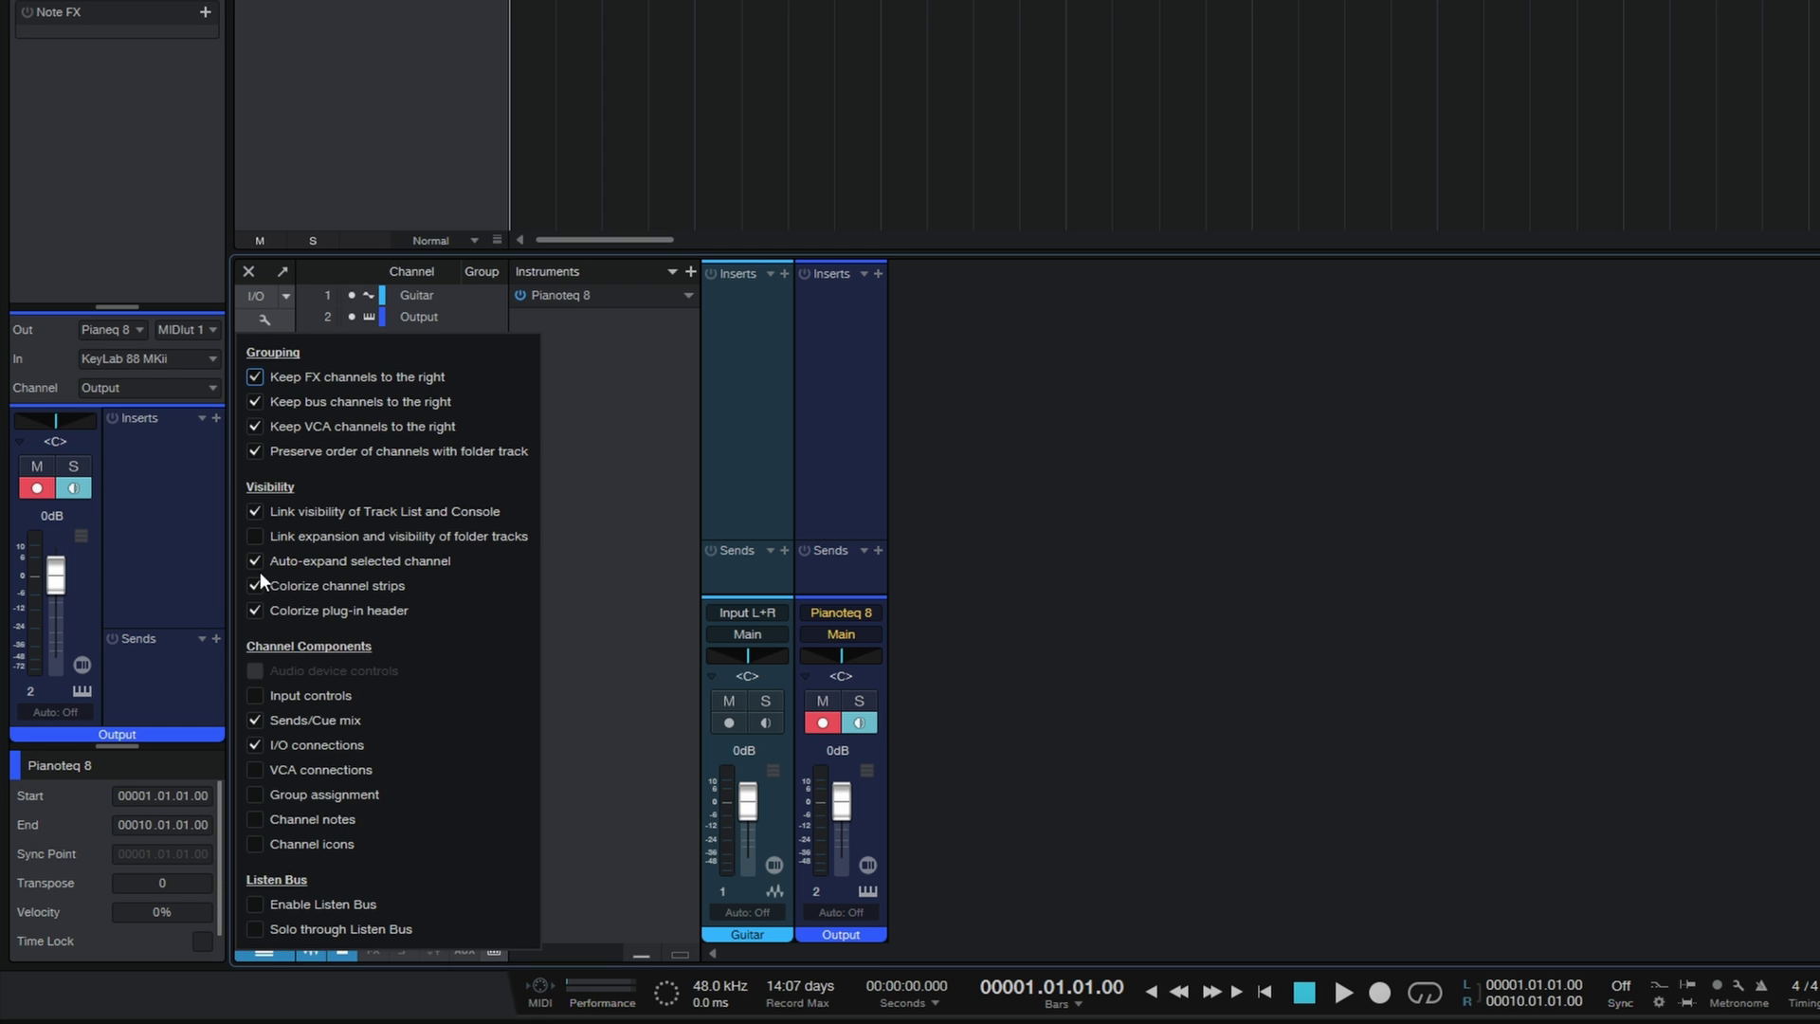
{"action": "left_click", "coordinate": [254, 695]}
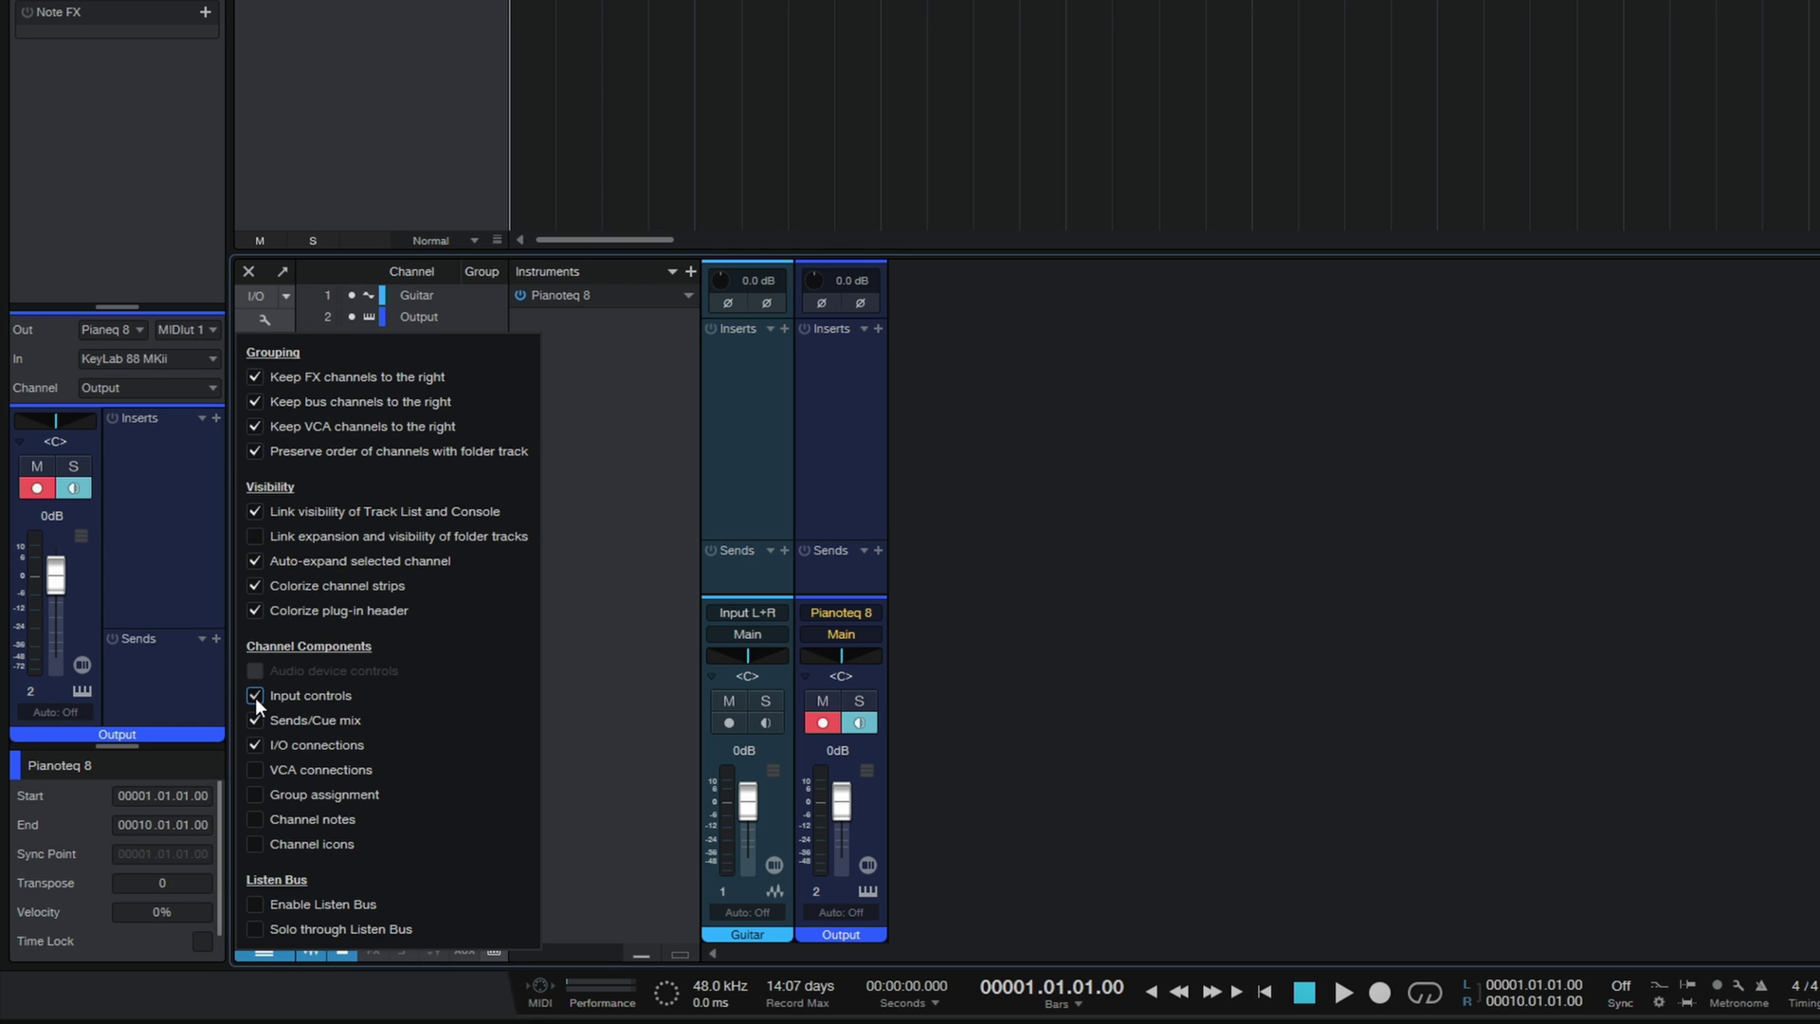
{"action": "left_click", "coordinate": [272, 320]}
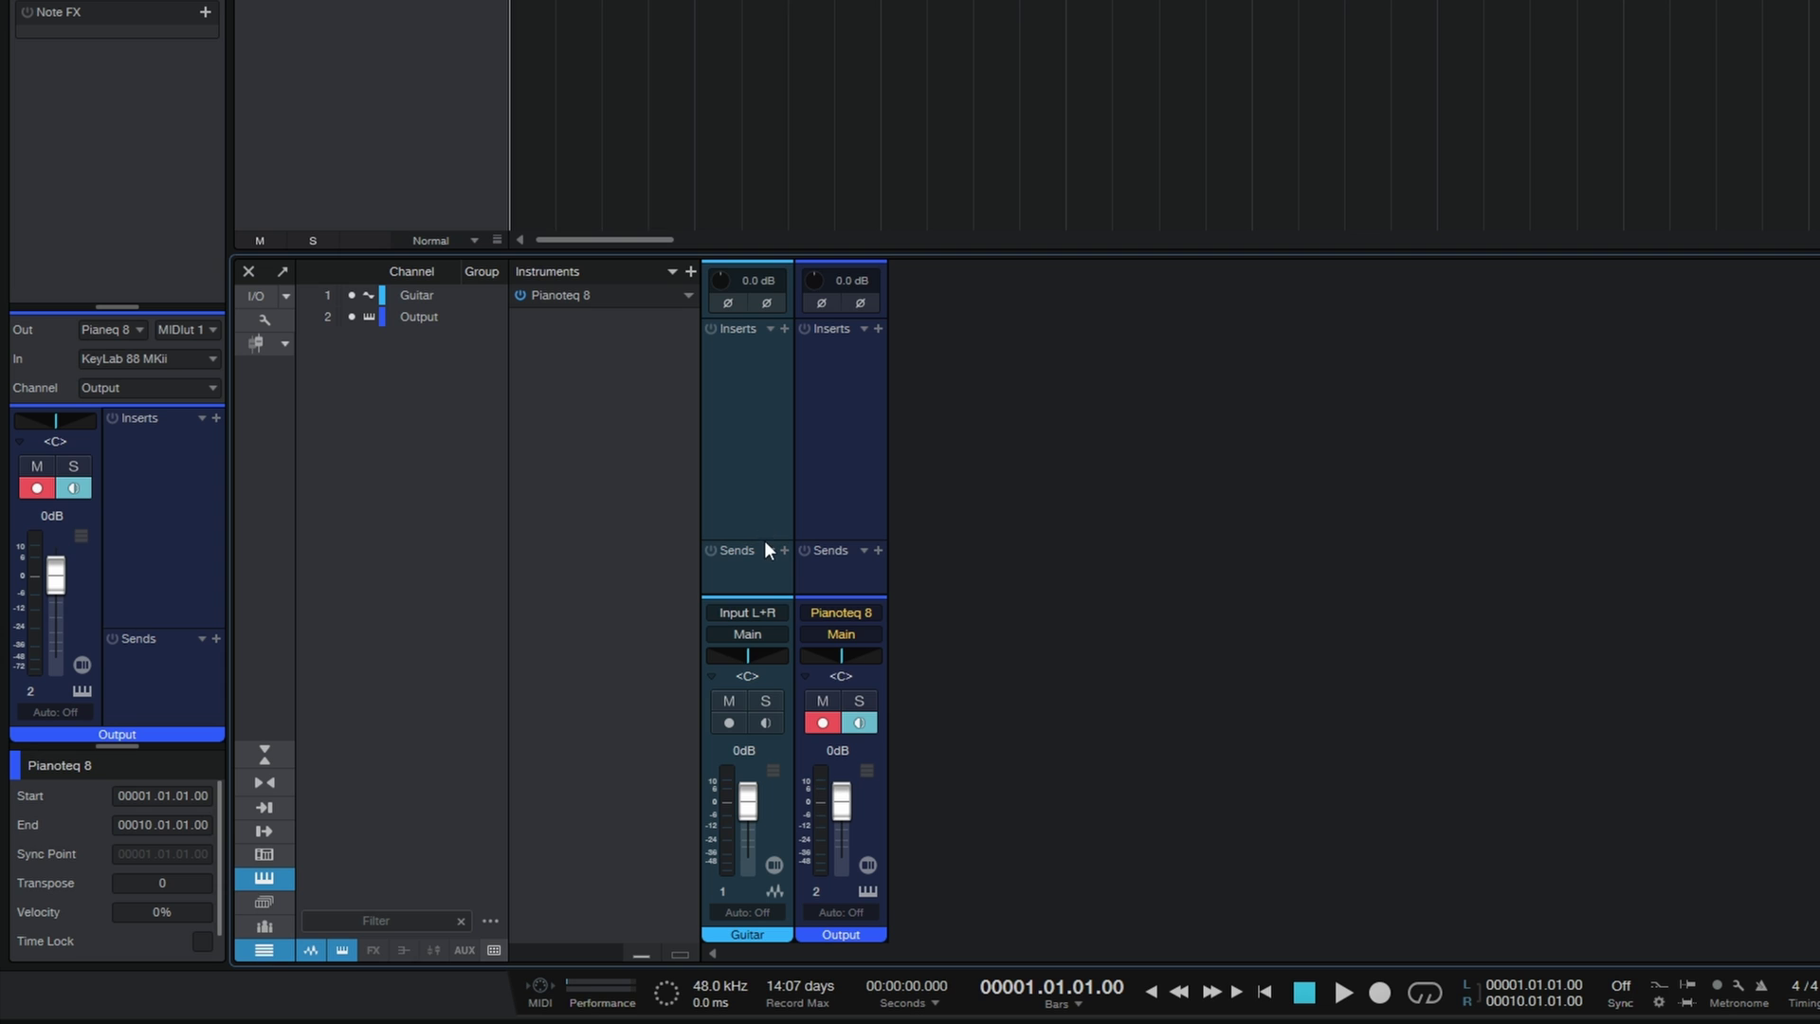
Give the Sends section more room on the channel strips and pan the Guitar channel to R1.
{"action": "left_click_drag", "start_coordinate": [769, 540], "coordinate": [769, 480]}
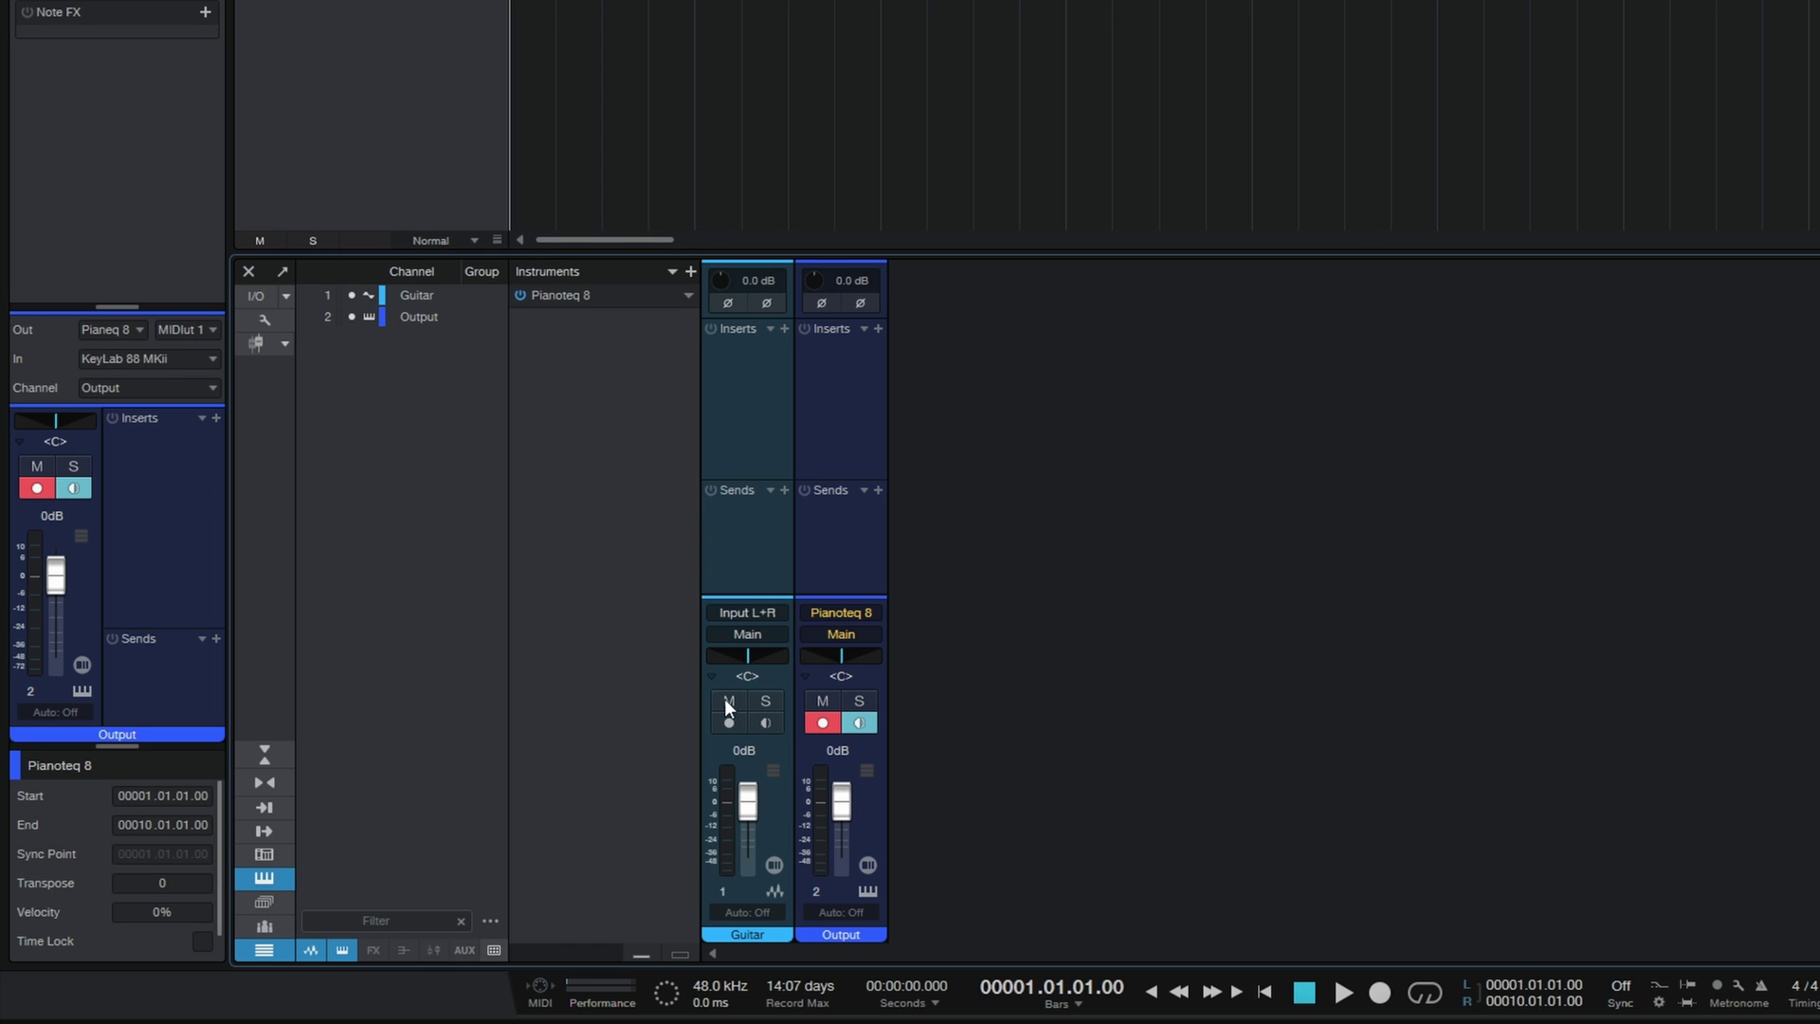
{"action": "mouse_move", "coordinate": [749, 656]}
{"action": "left_mouse_down"}
{"action": "mouse_move", "coordinate": [730, 657]}
{"action": "mouse_move", "coordinate": [747, 656]}
{"action": "left_mouse_up"}
Enlarge the console further, giving the channel strips longer faders and similarly sized Inserts and Sends sections.
{"action": "left_click_drag", "start_coordinate": [982, 254], "coordinate": [1012, 29]}
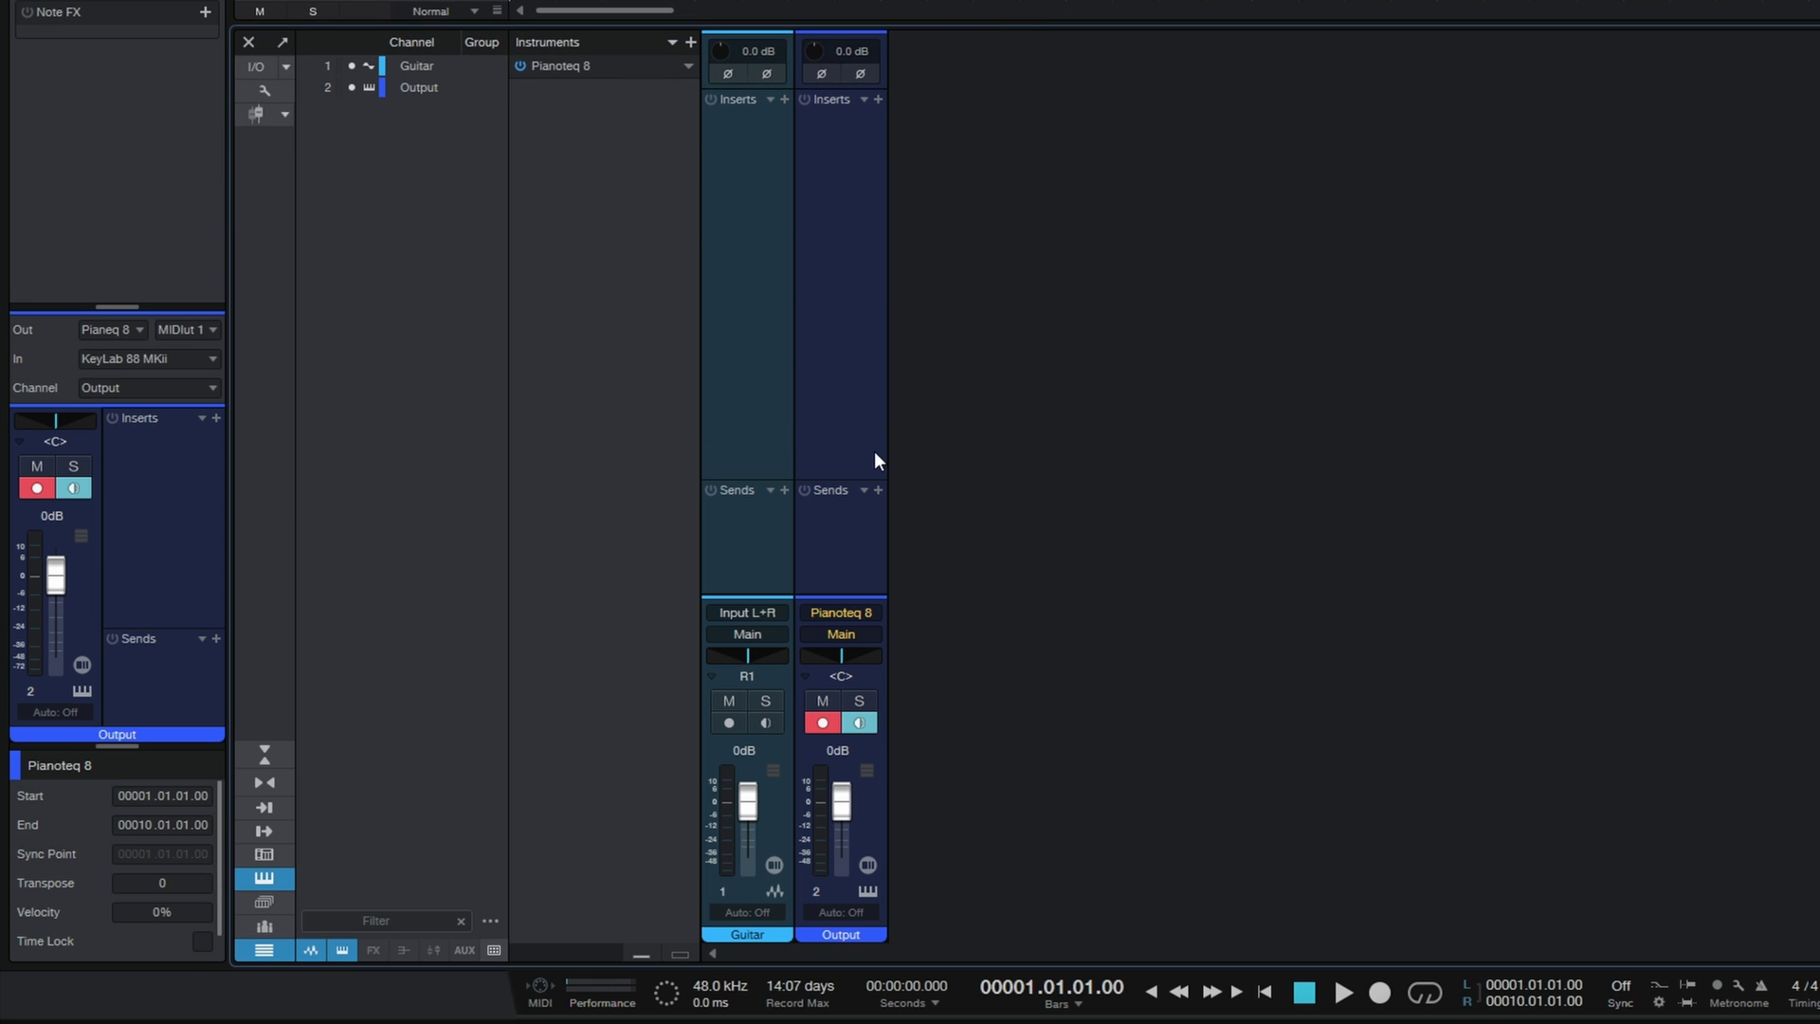
{"action": "left_click_drag", "start_coordinate": [852, 478], "coordinate": [858, 248]}
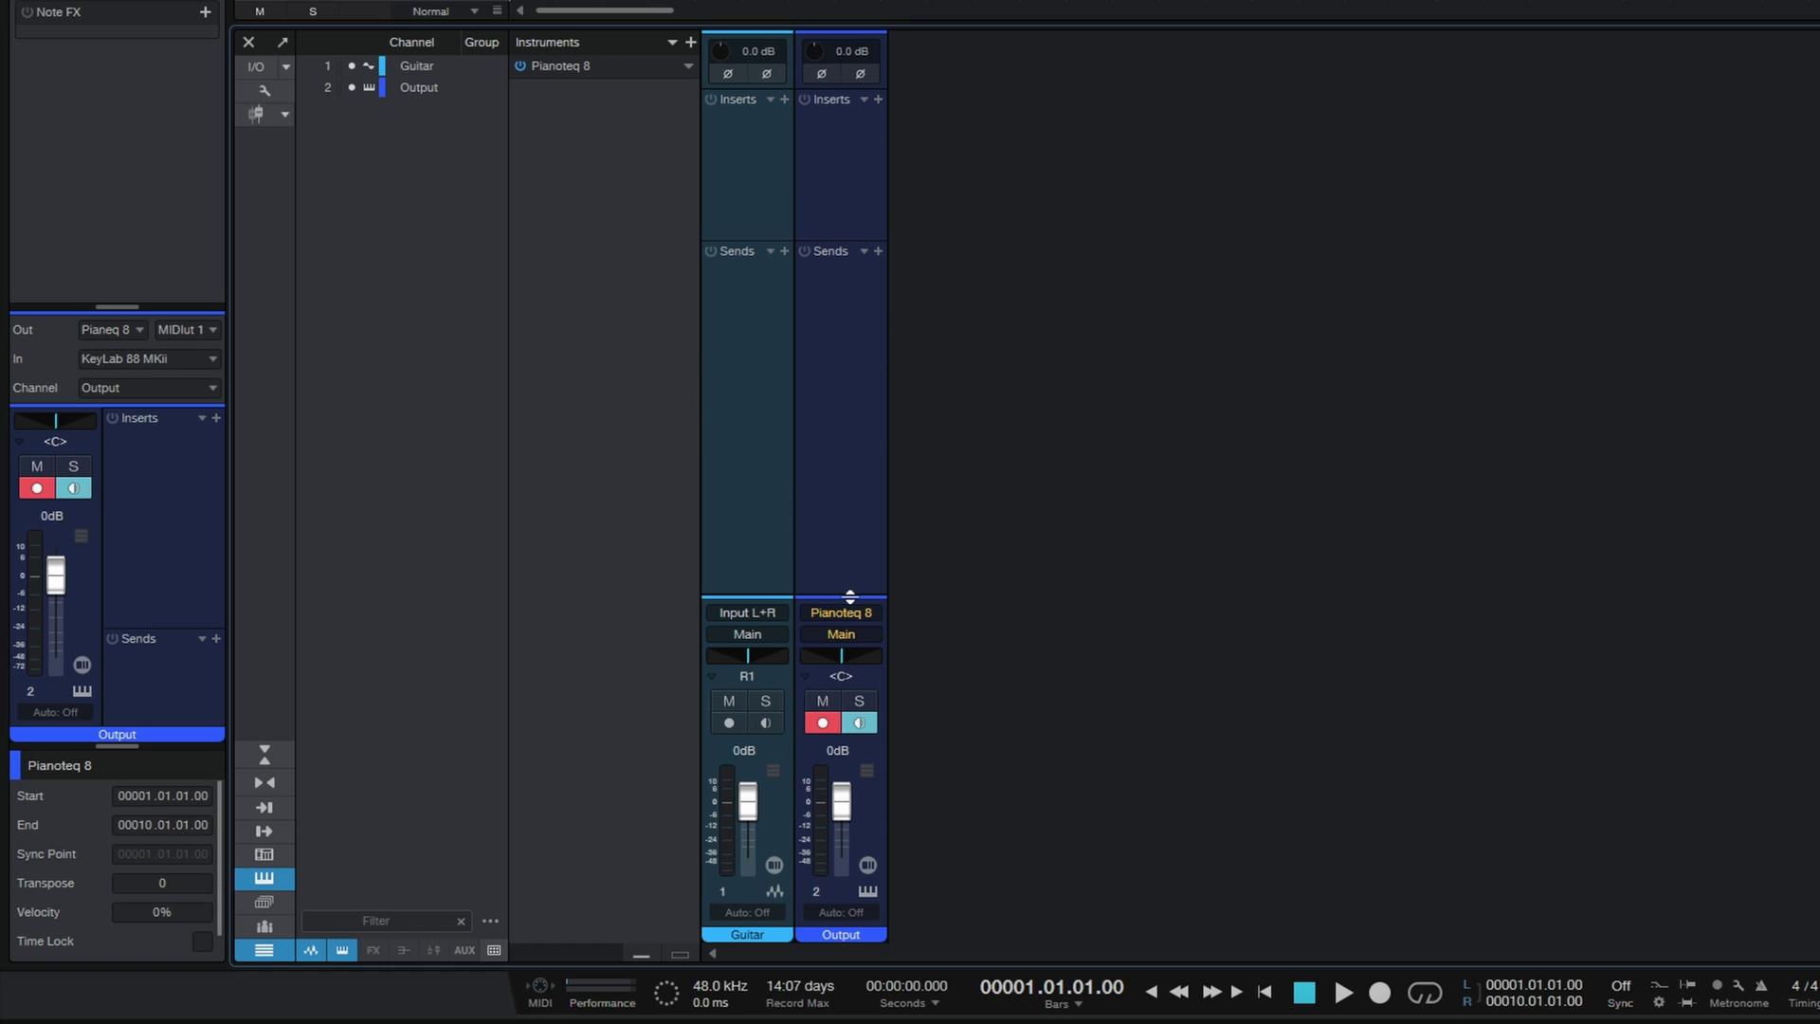
{"action": "left_click_drag", "start_coordinate": [859, 596], "coordinate": [855, 410]}
{"action": "left_click_drag", "start_coordinate": [851, 147], "coordinate": [836, 244]}
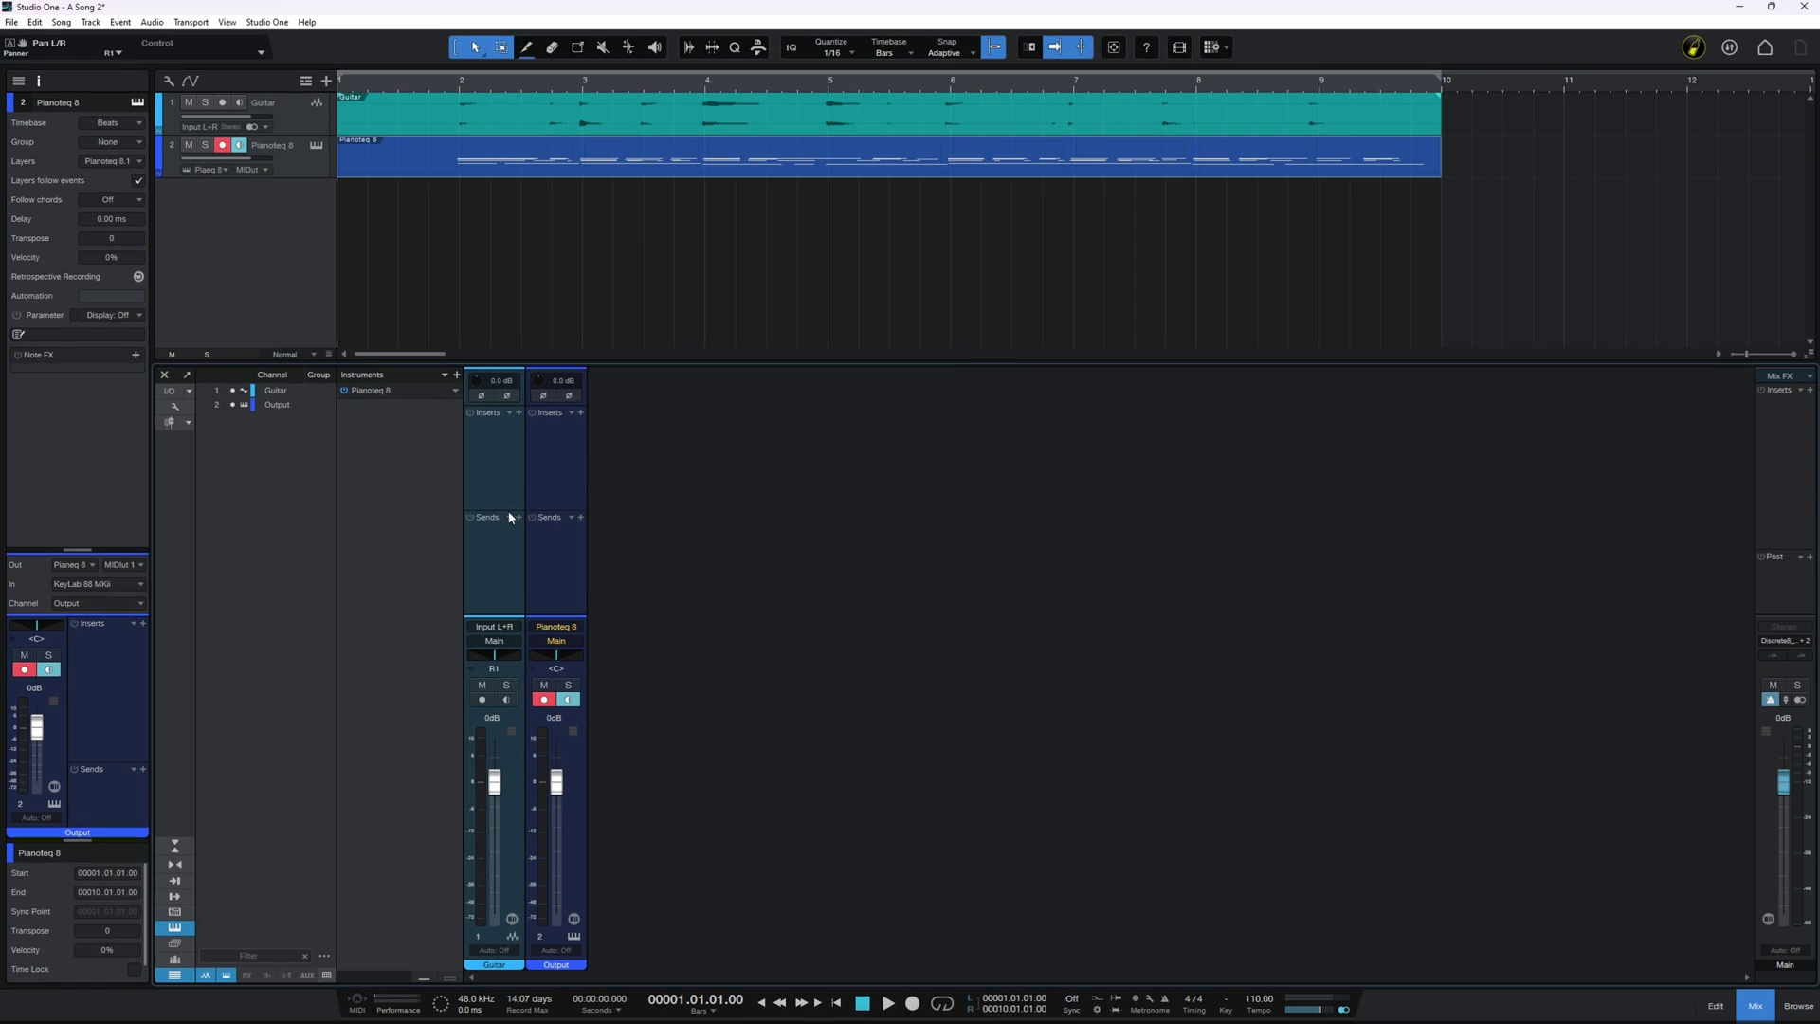
{"action": "left_click_drag", "start_coordinate": [509, 516], "coordinate": [505, 521]}
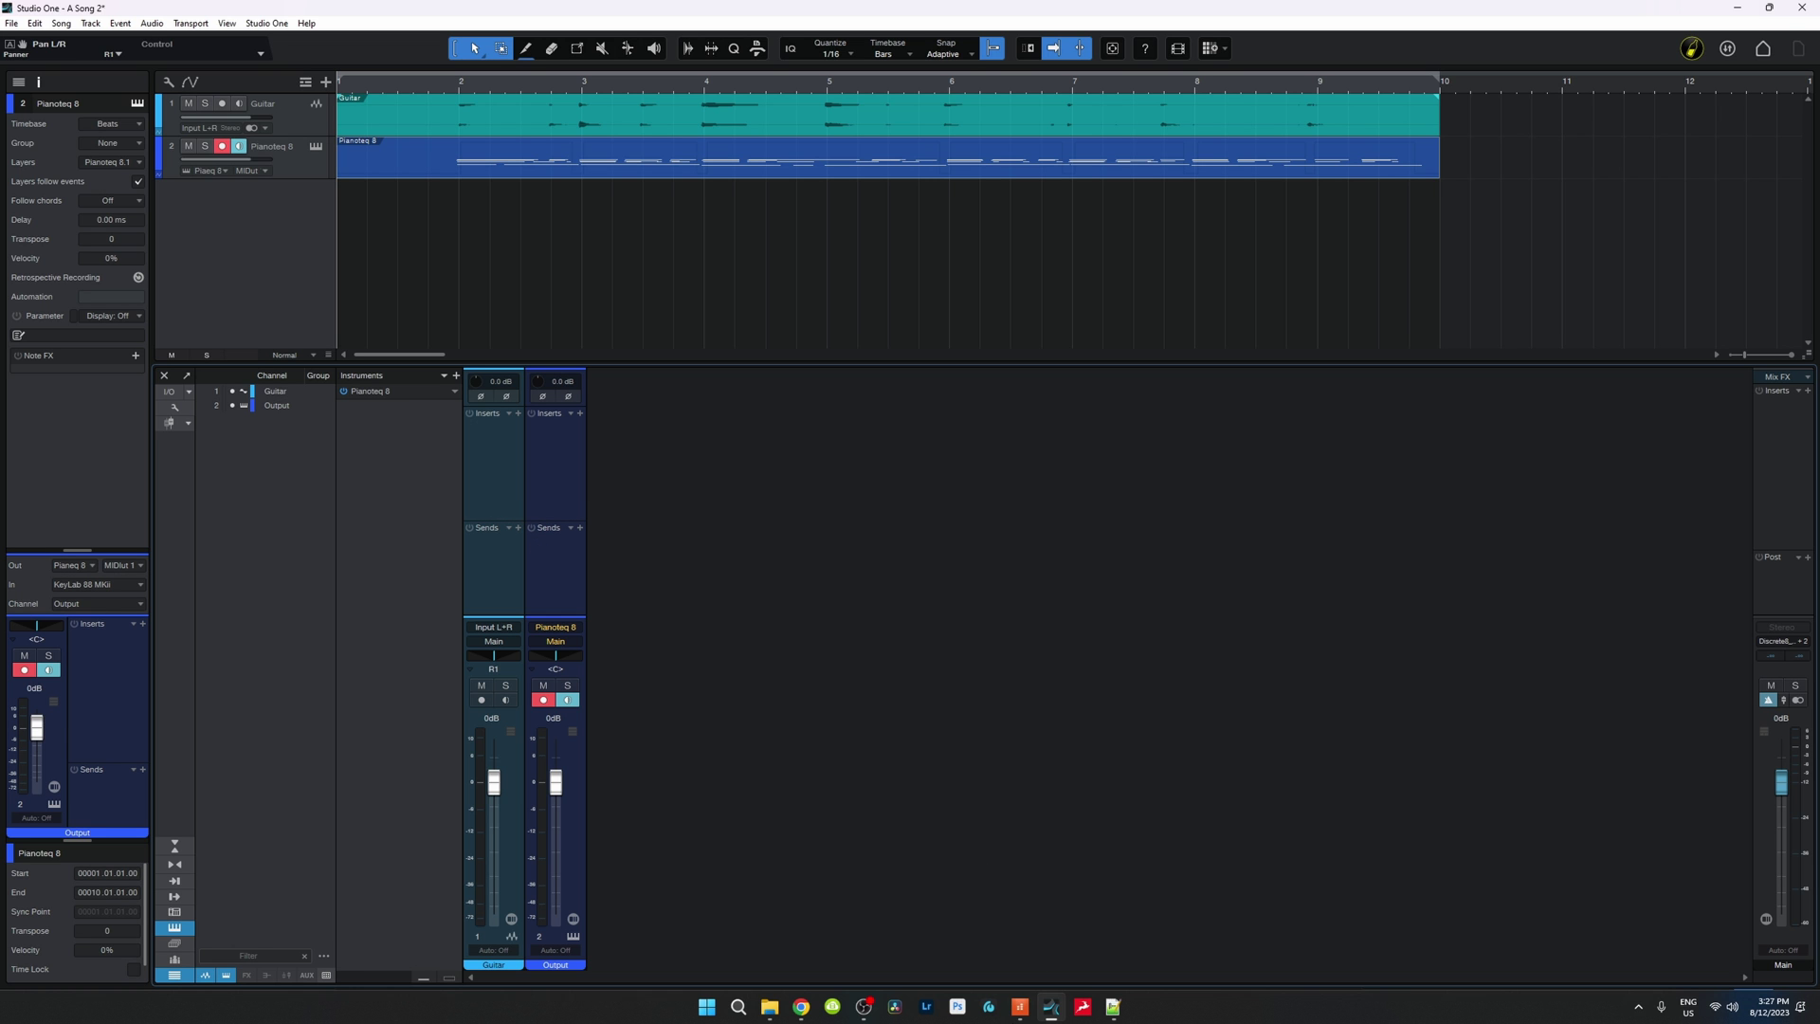
Switch to Cakewalk, check the insert options for tracks in the Console, and insert a stereo bus beside the Preview bus.
{"action": "left_click", "coordinate": [1020, 1006]}
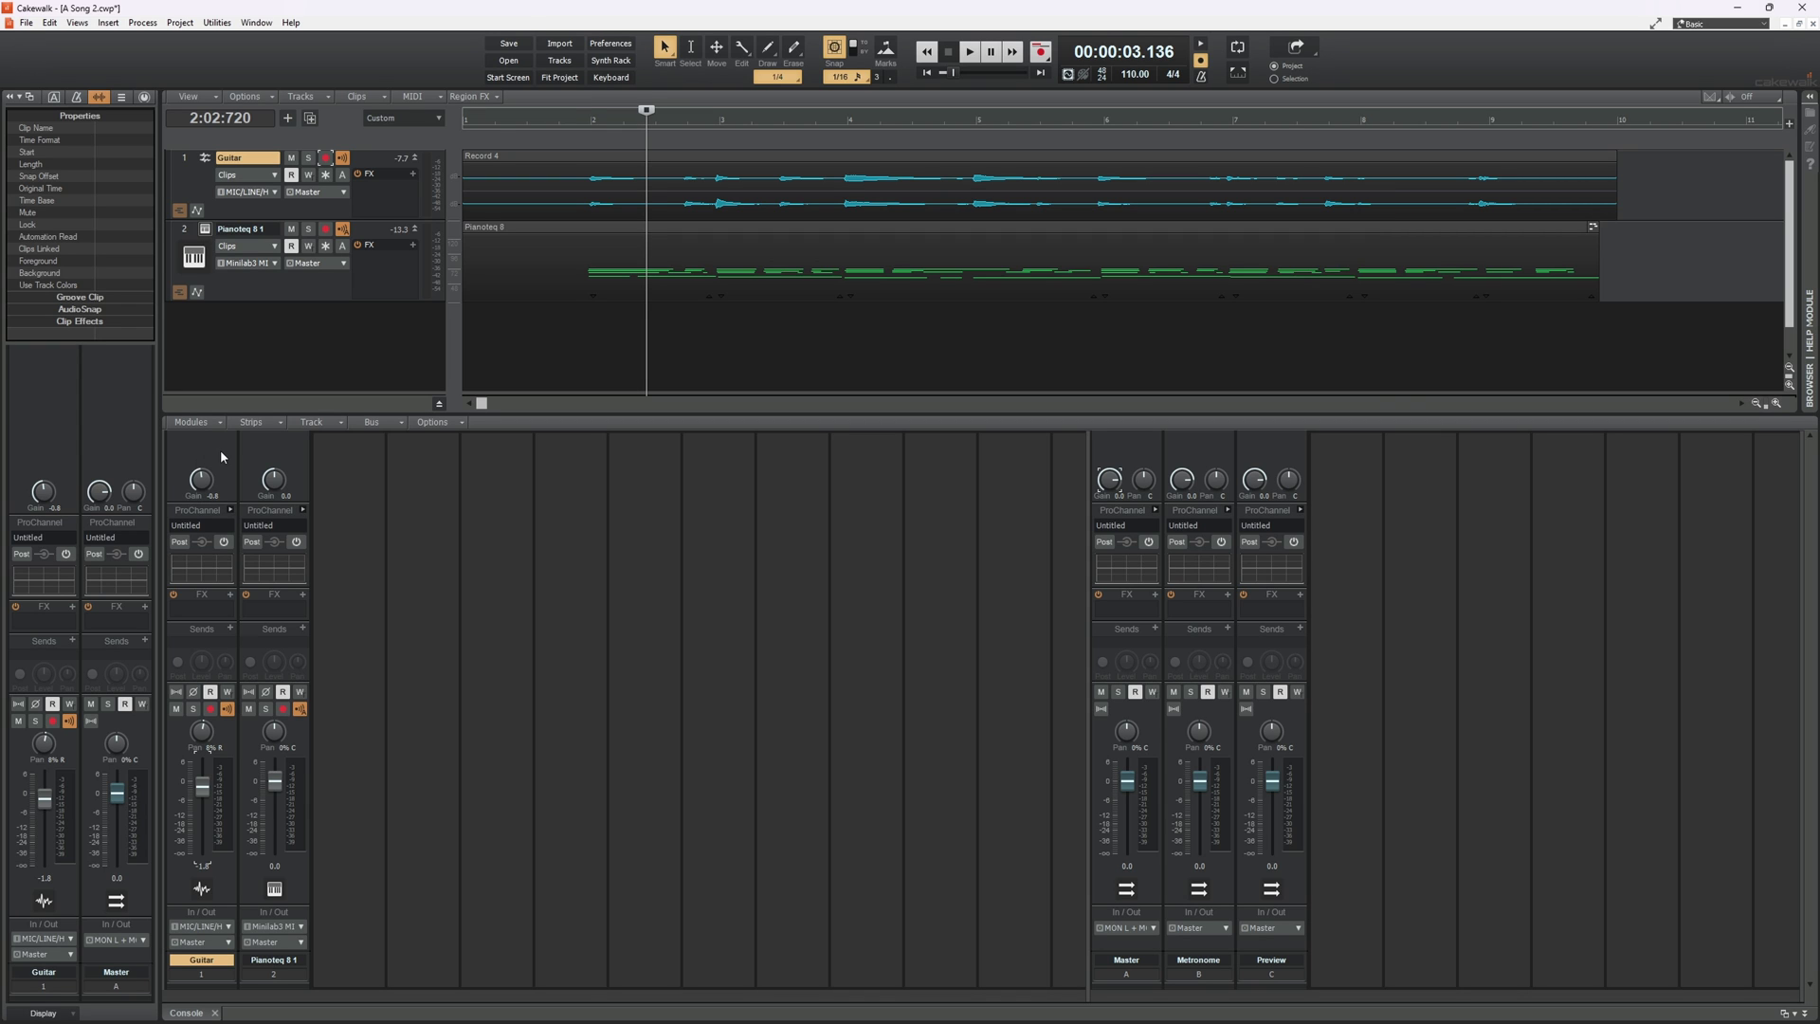
{"action": "right_click", "coordinate": [348, 515]}
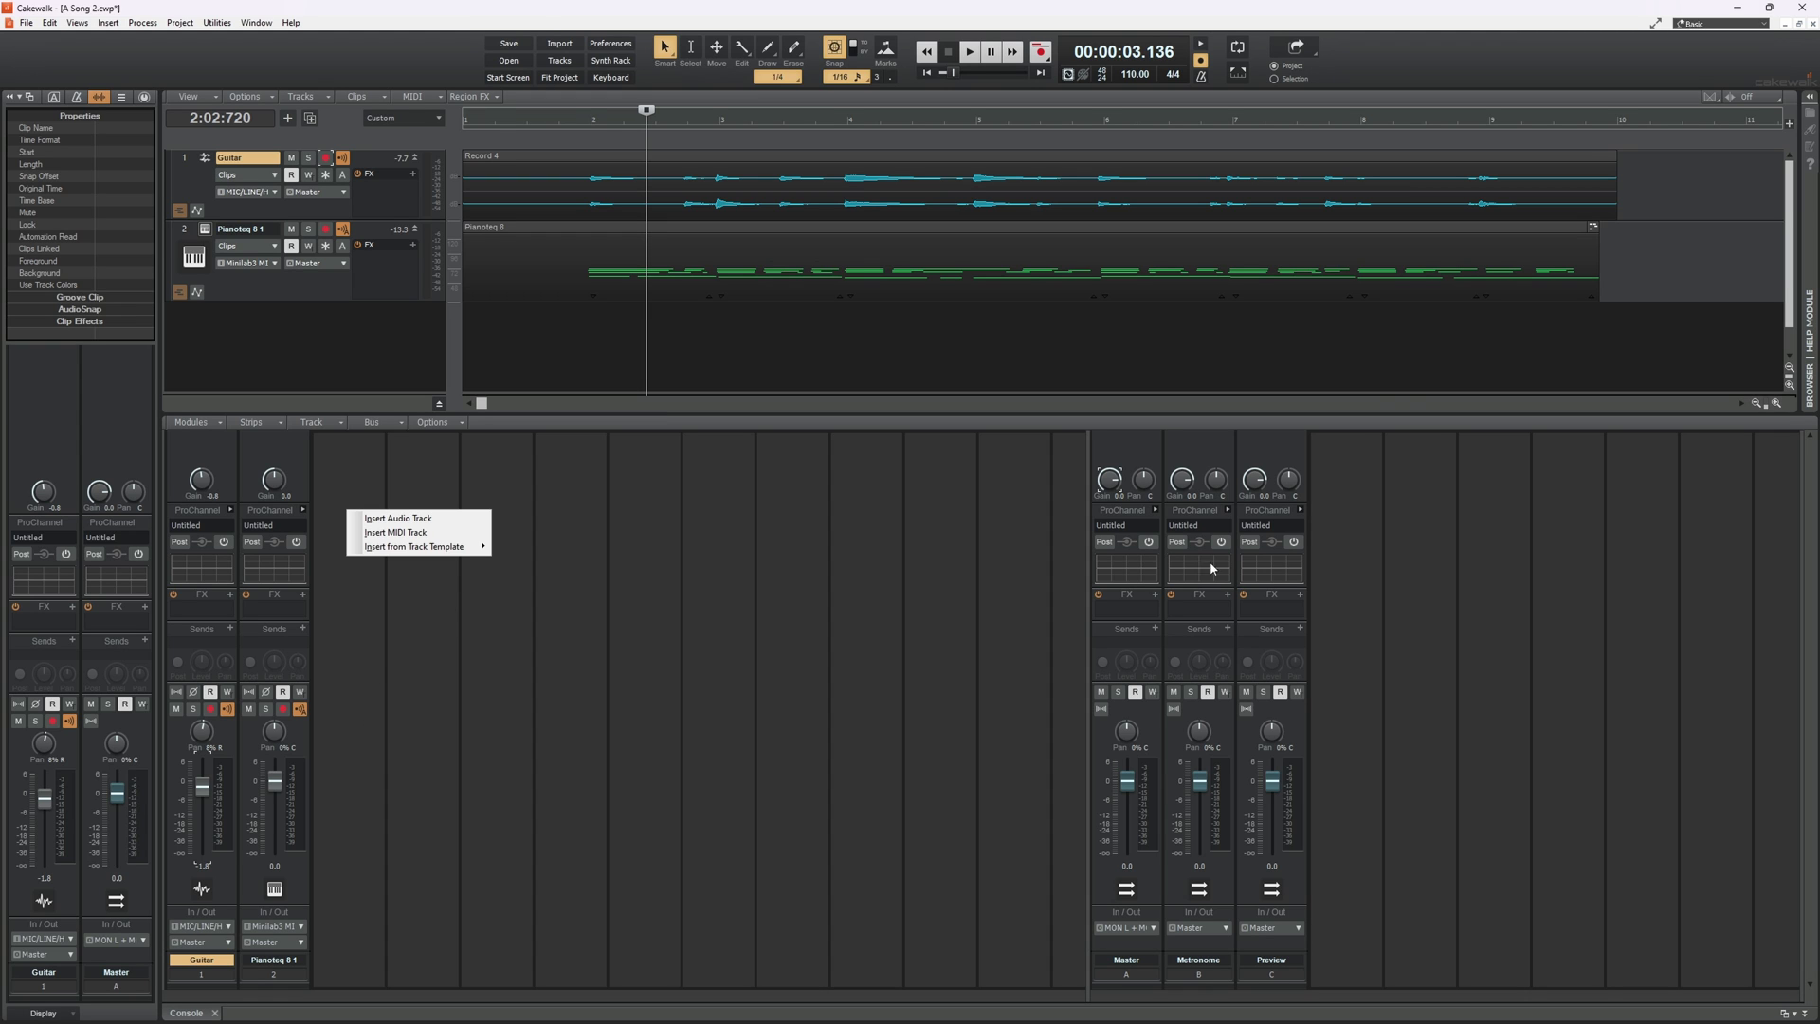
{"action": "right_click", "coordinate": [1357, 497]}
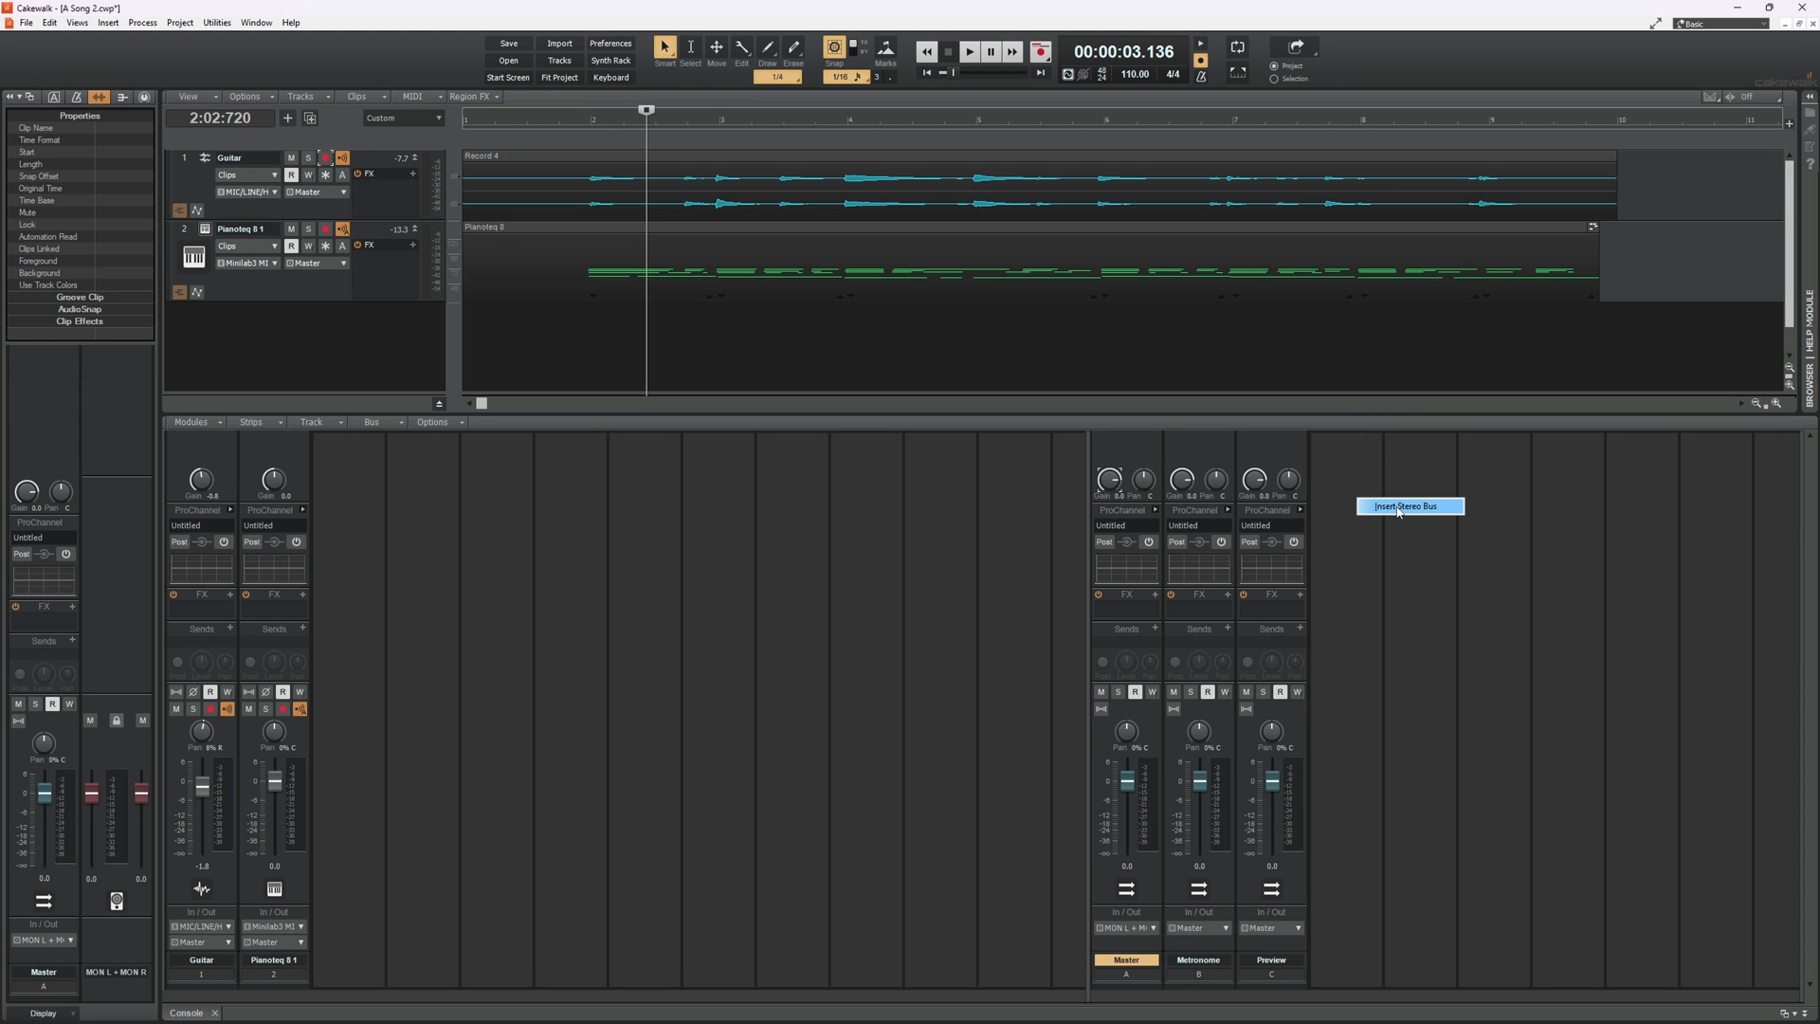
{"action": "left_click", "coordinate": [1398, 508]}
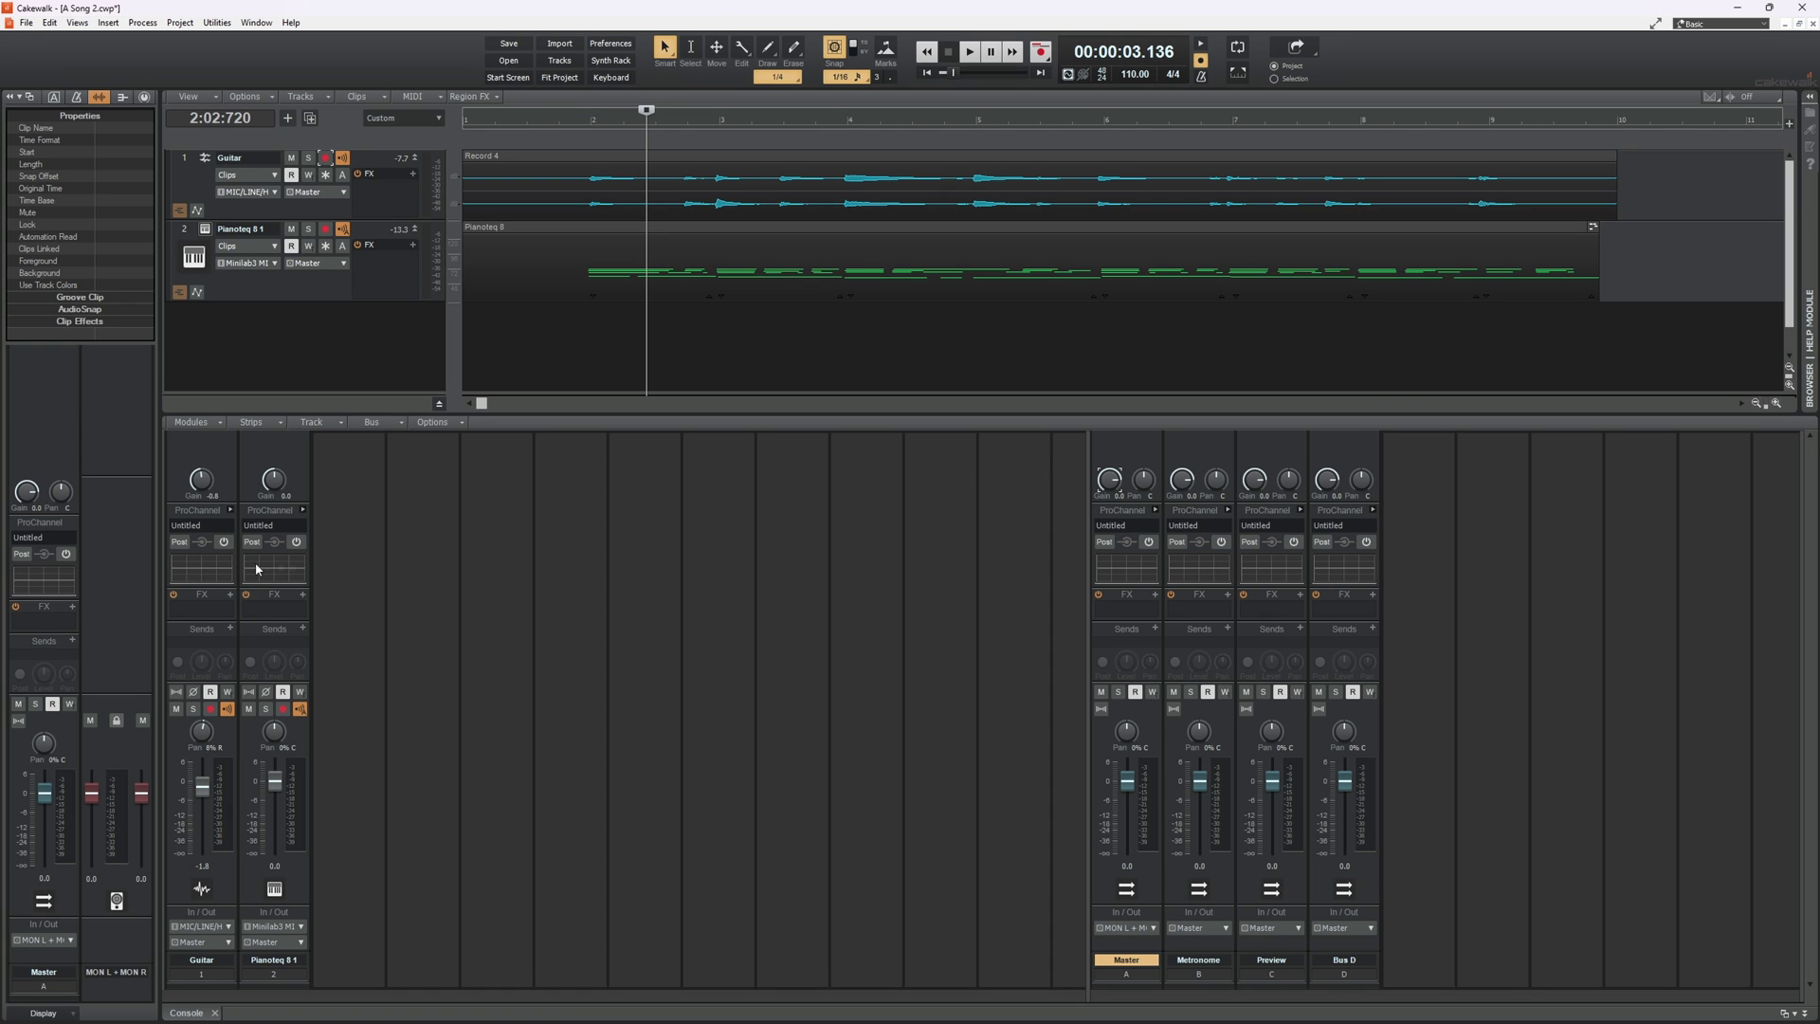
Add a send from the Guitar channel to Bus D.
{"action": "left_click", "coordinate": [230, 629]}
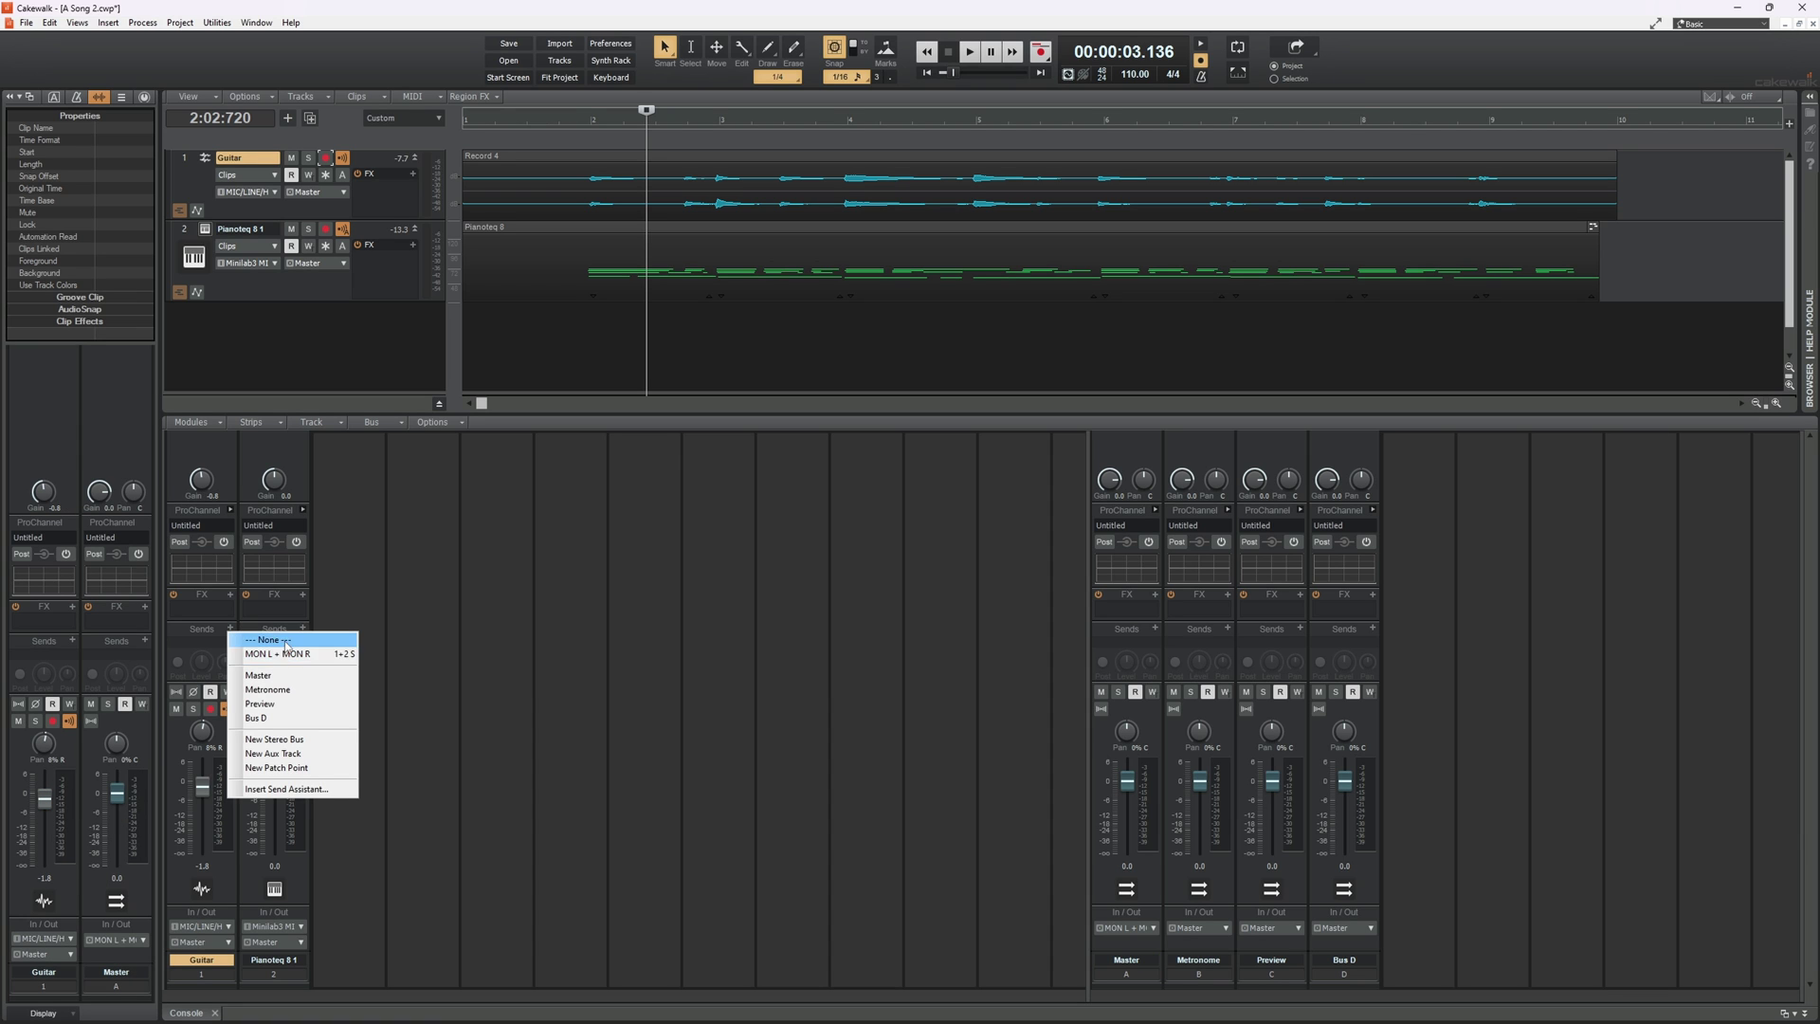
{"action": "left_click", "coordinate": [261, 720]}
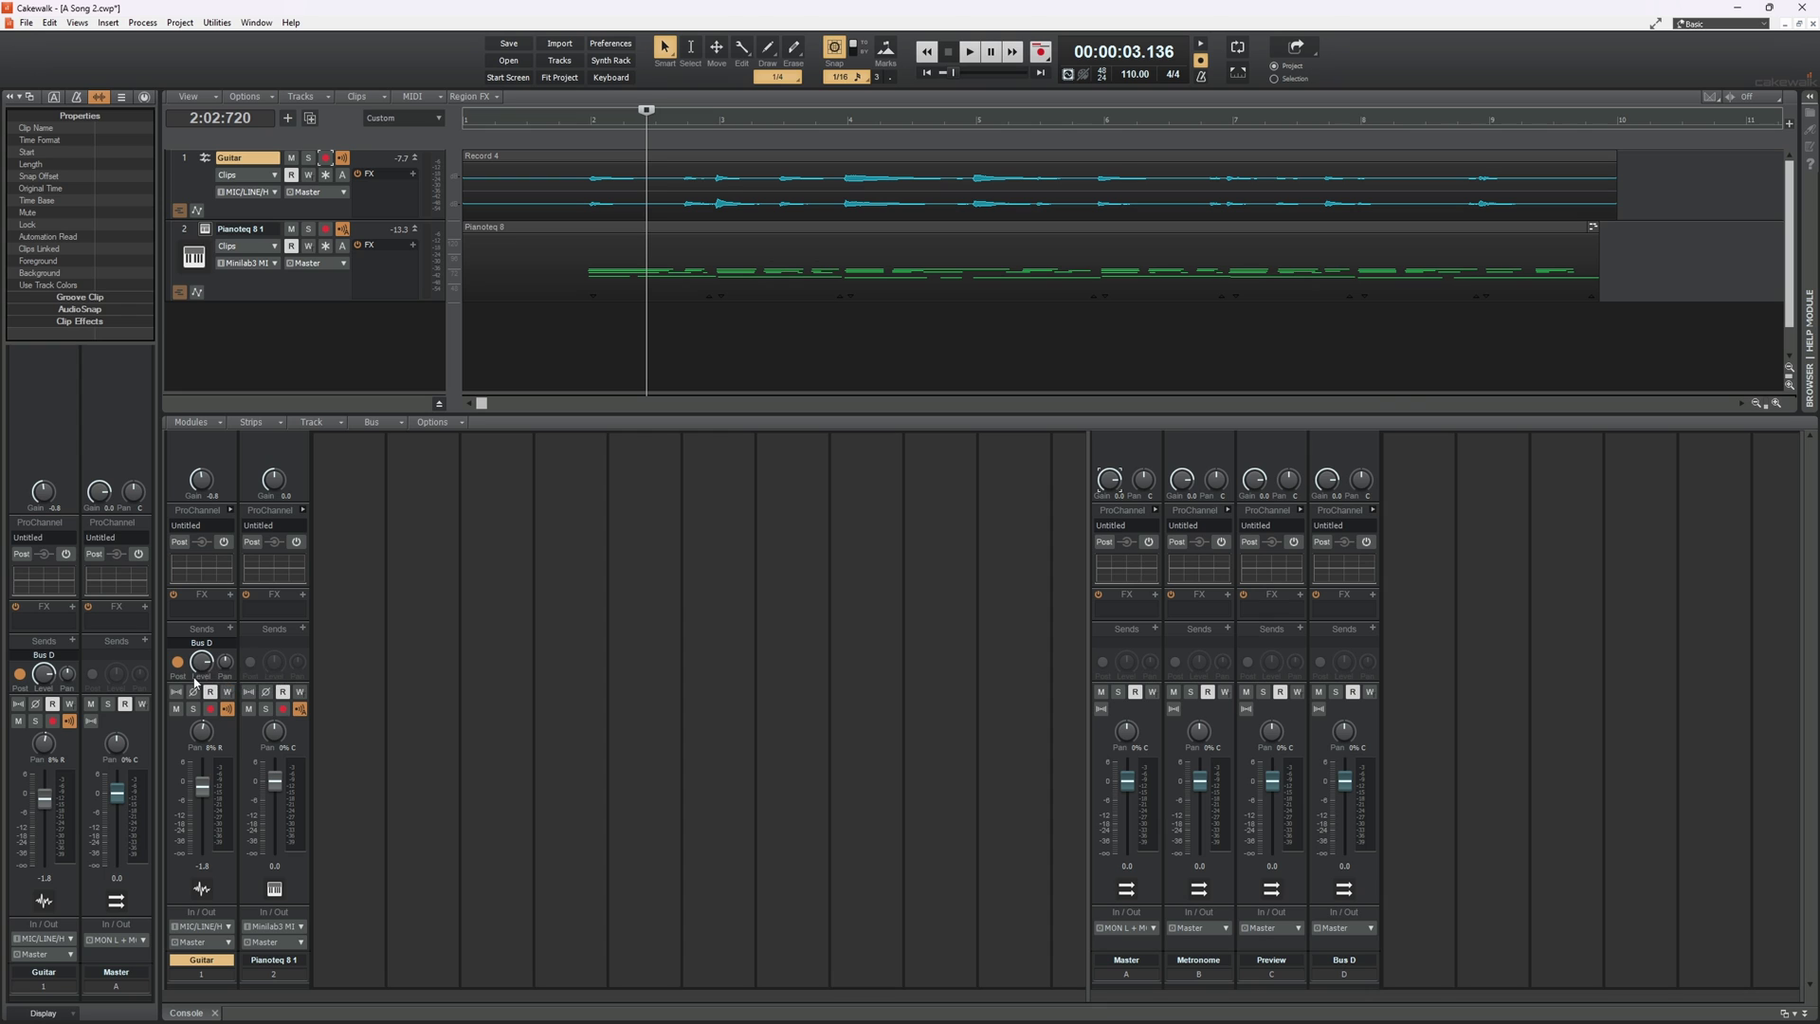
{"action": "mouse_move", "coordinate": [202, 662]}
Insert the Arturia Filter M12 audio effect on Bus D and close its plug-in window.
{"action": "right_click", "coordinate": [1128, 612]}
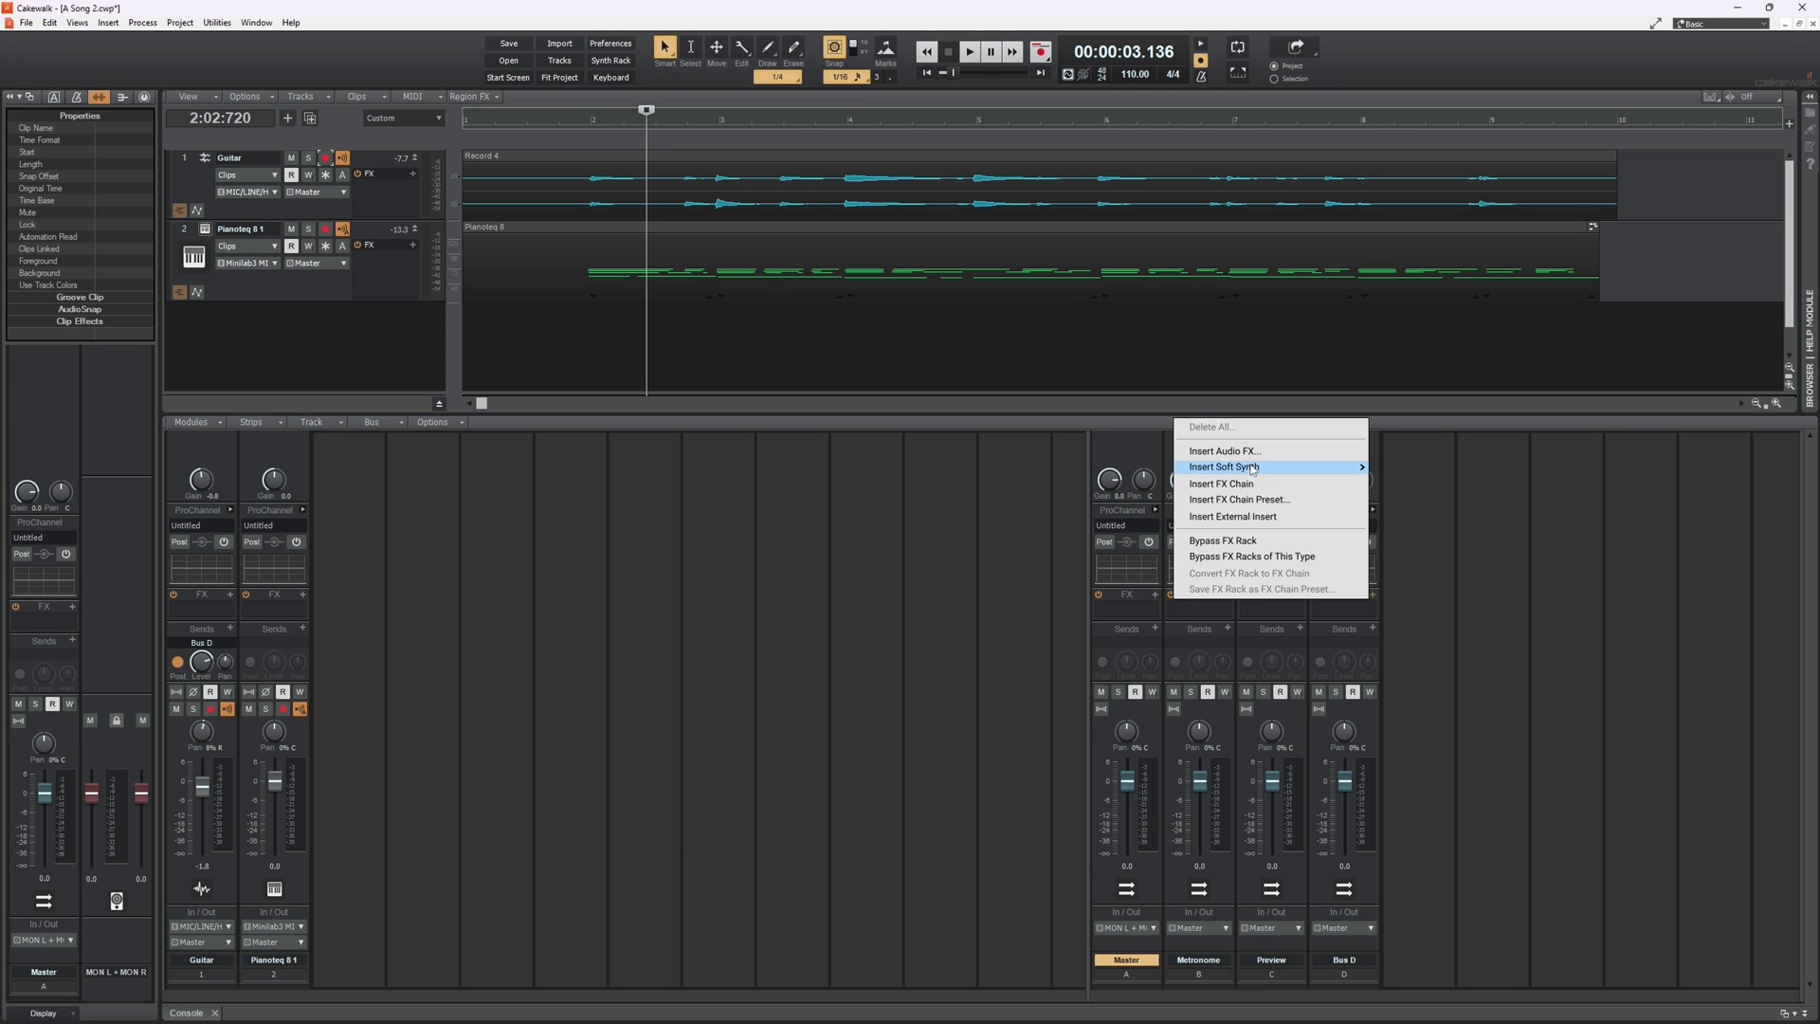
{"action": "left_click", "coordinate": [1251, 453]}
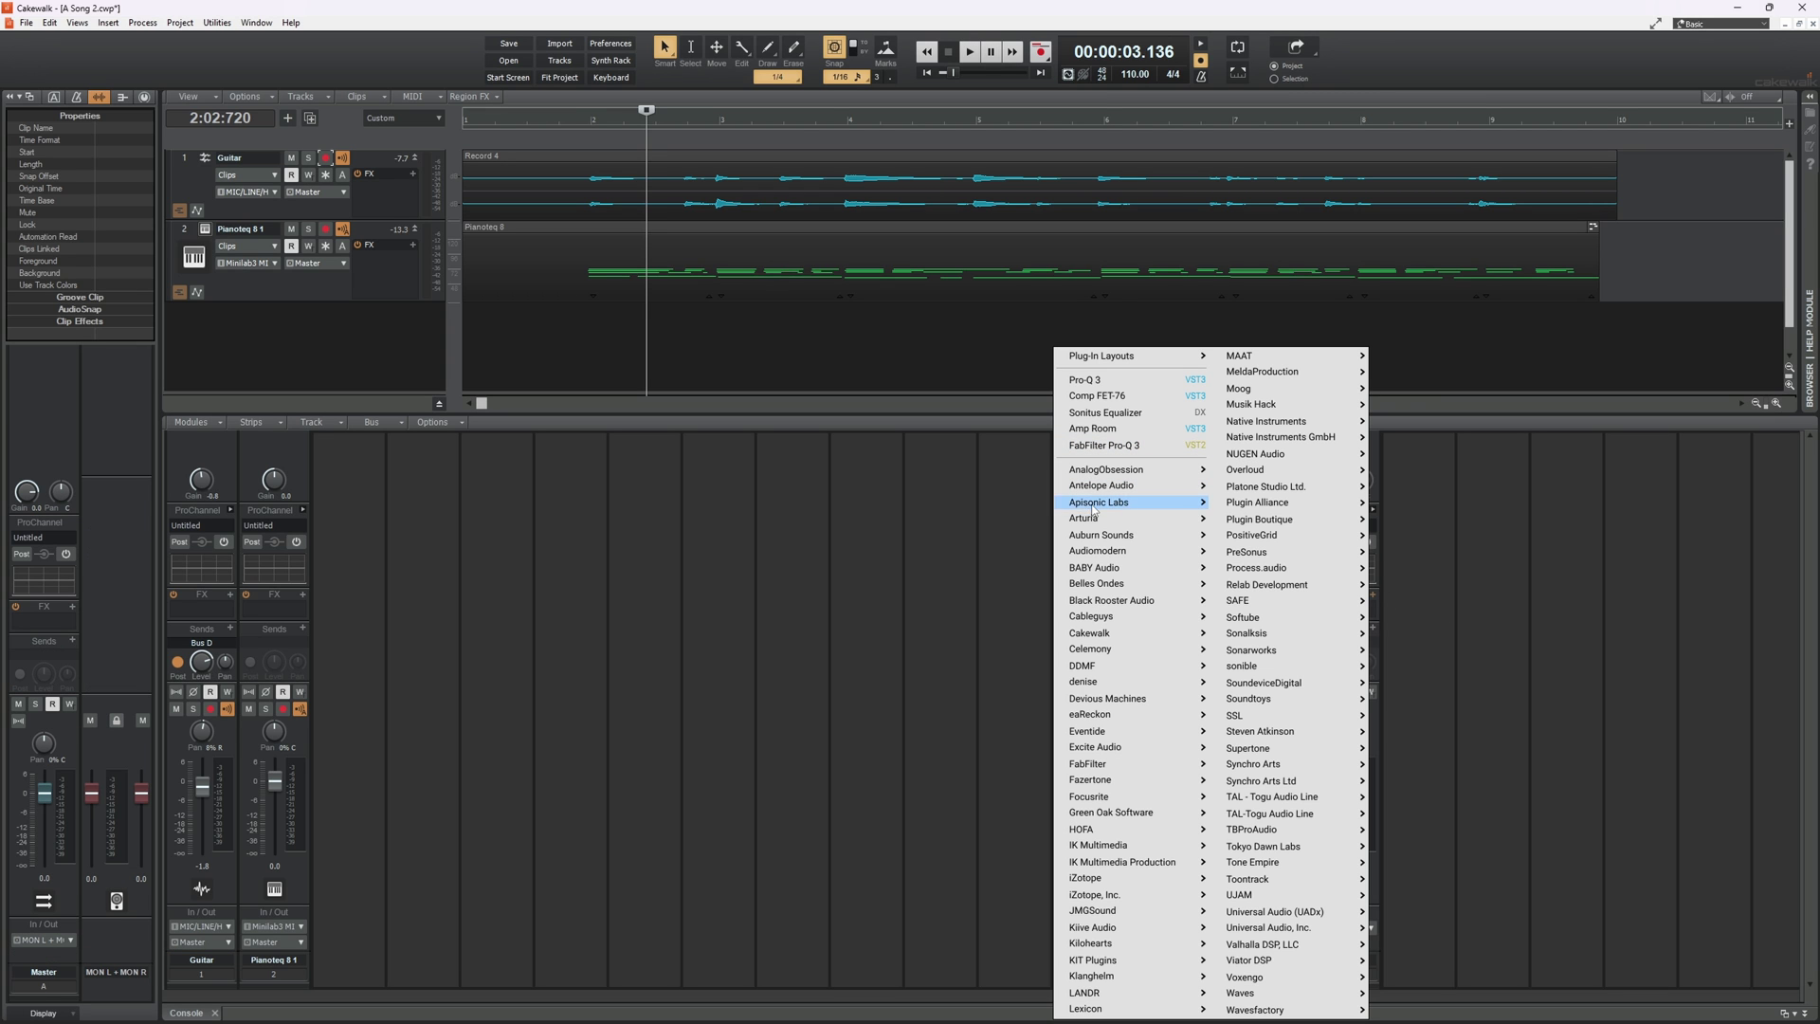
{"action": "mouse_move", "coordinate": [1091, 521]}
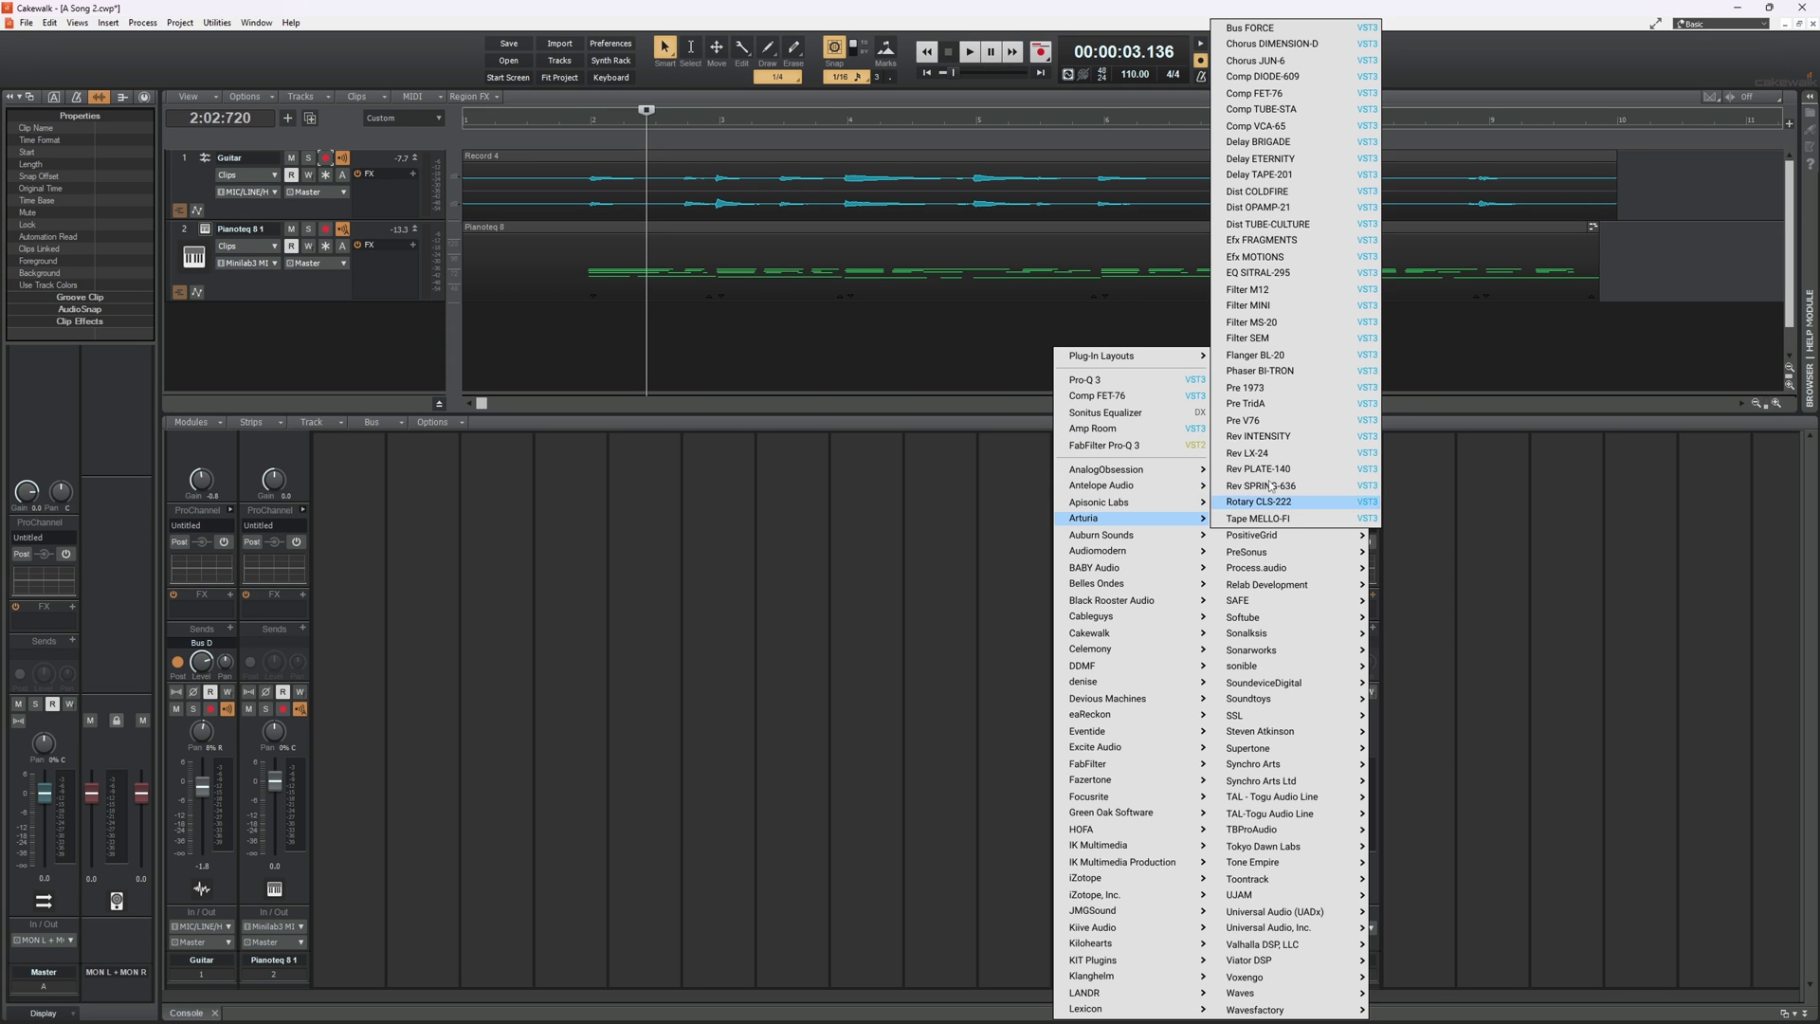
{"action": "left_click", "coordinate": [1240, 288]}
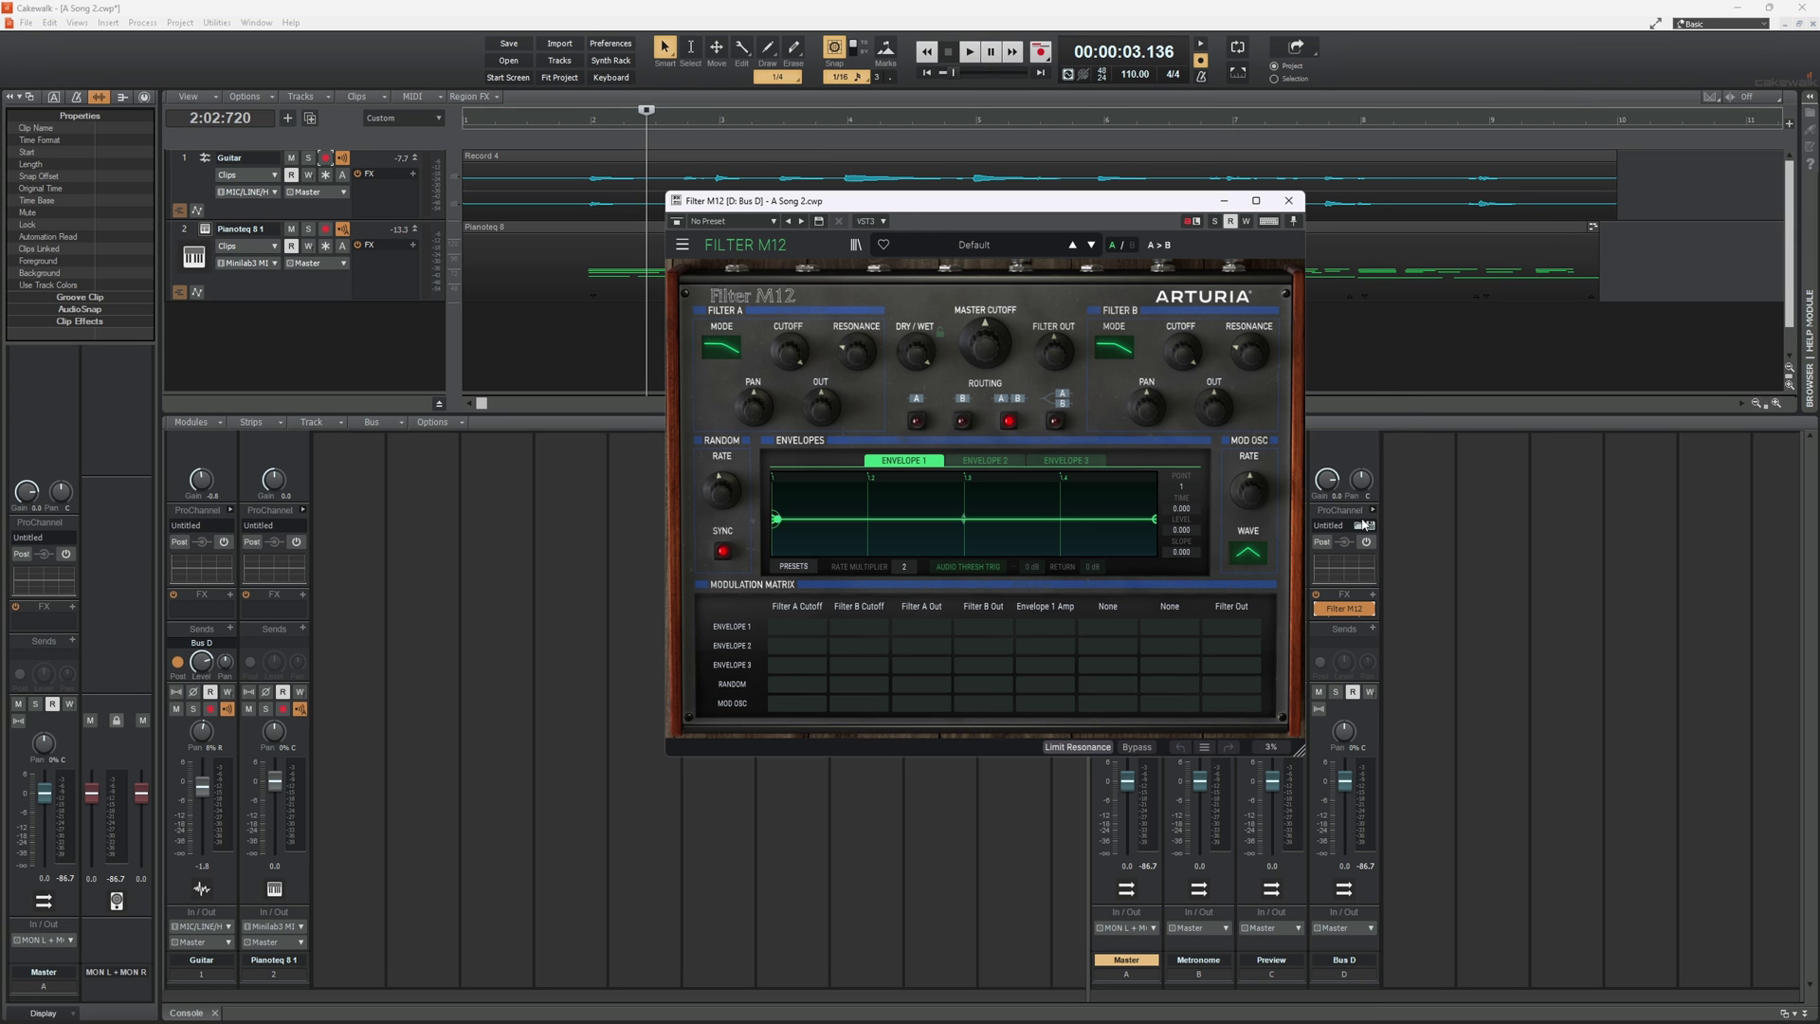
{"action": "left_click", "coordinate": [1289, 200]}
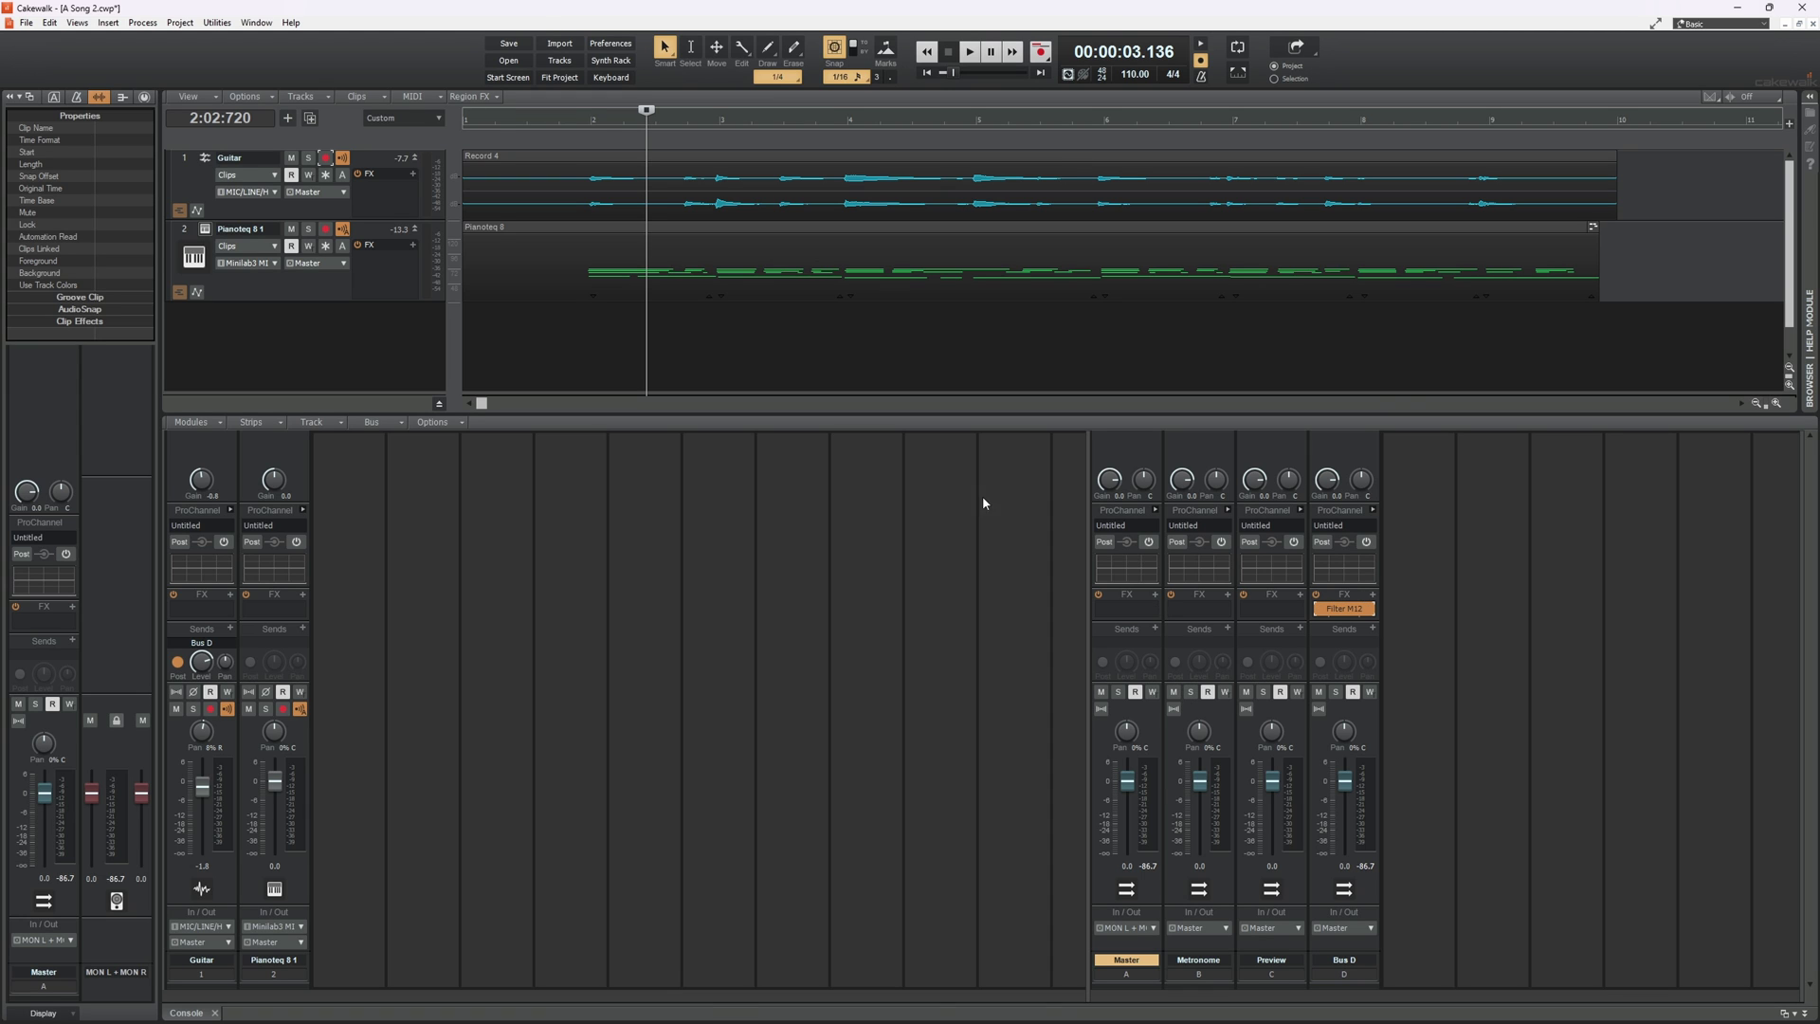
Switch to Studio One and add a bus channel to the console.
{"action": "mouse_move", "coordinate": [958, 1021]}
{"action": "left_click", "coordinate": [1048, 1011]}
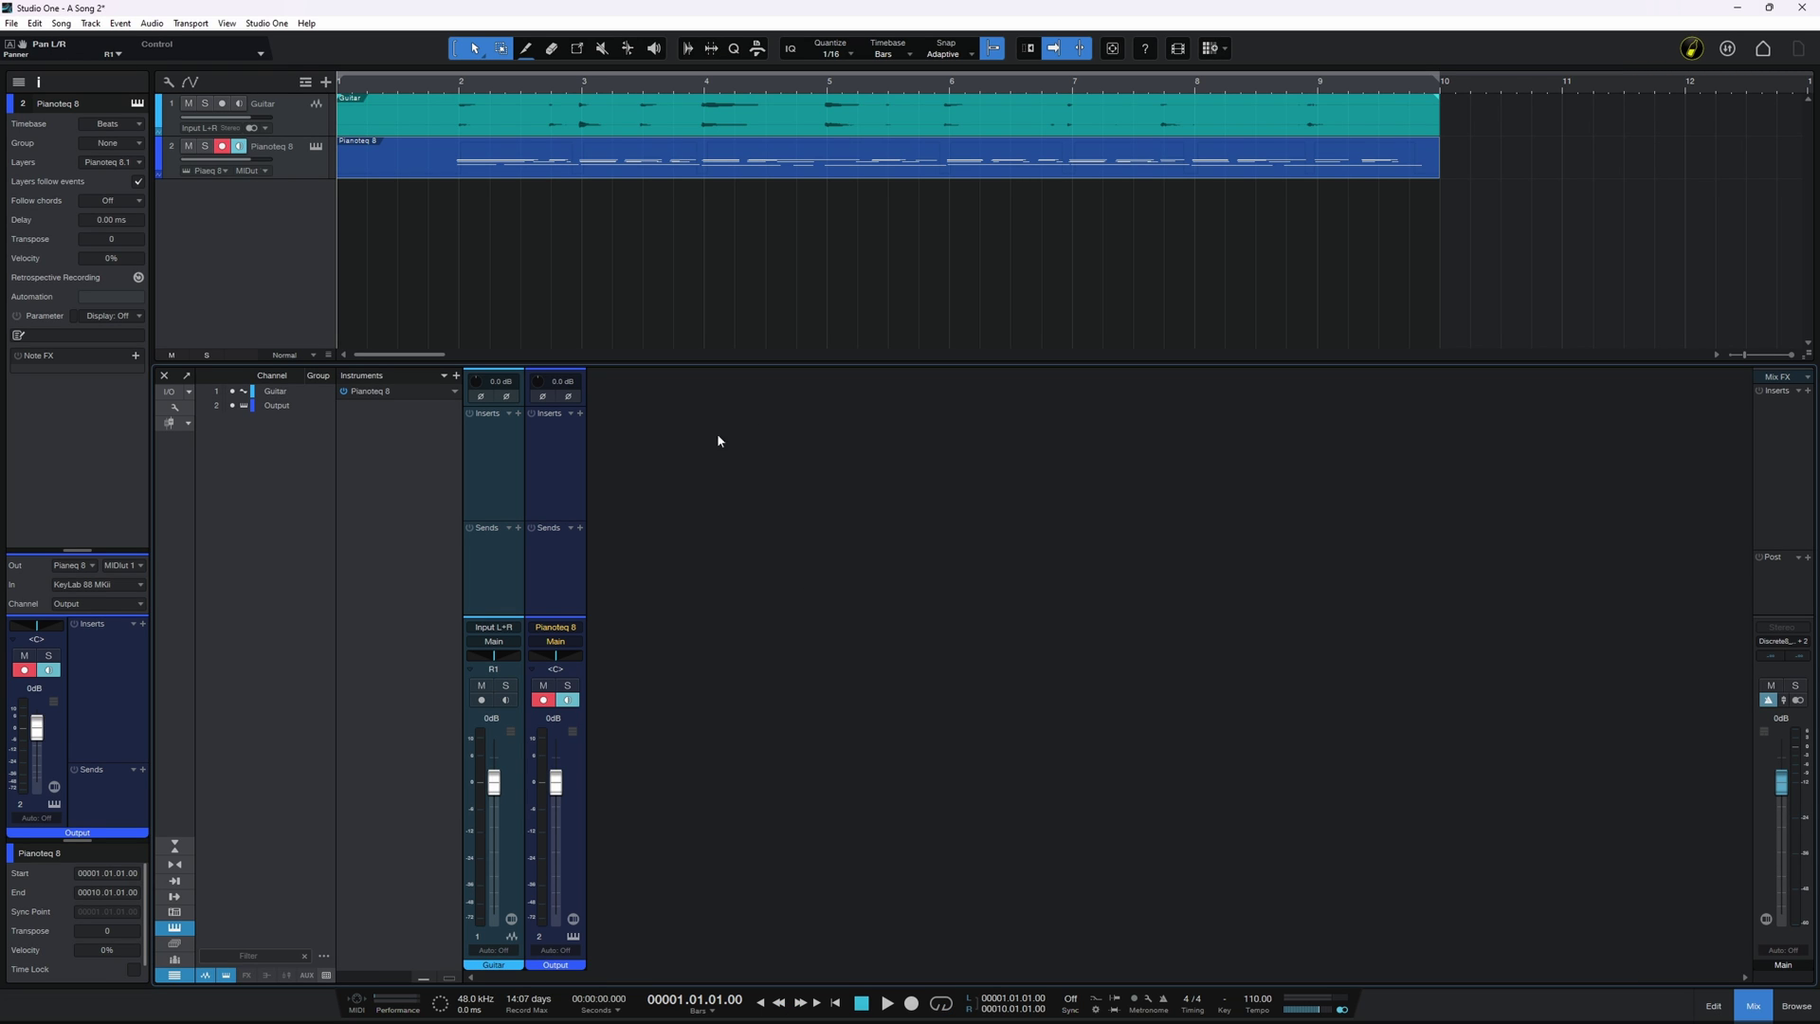
{"action": "right_click", "coordinate": [797, 496]}
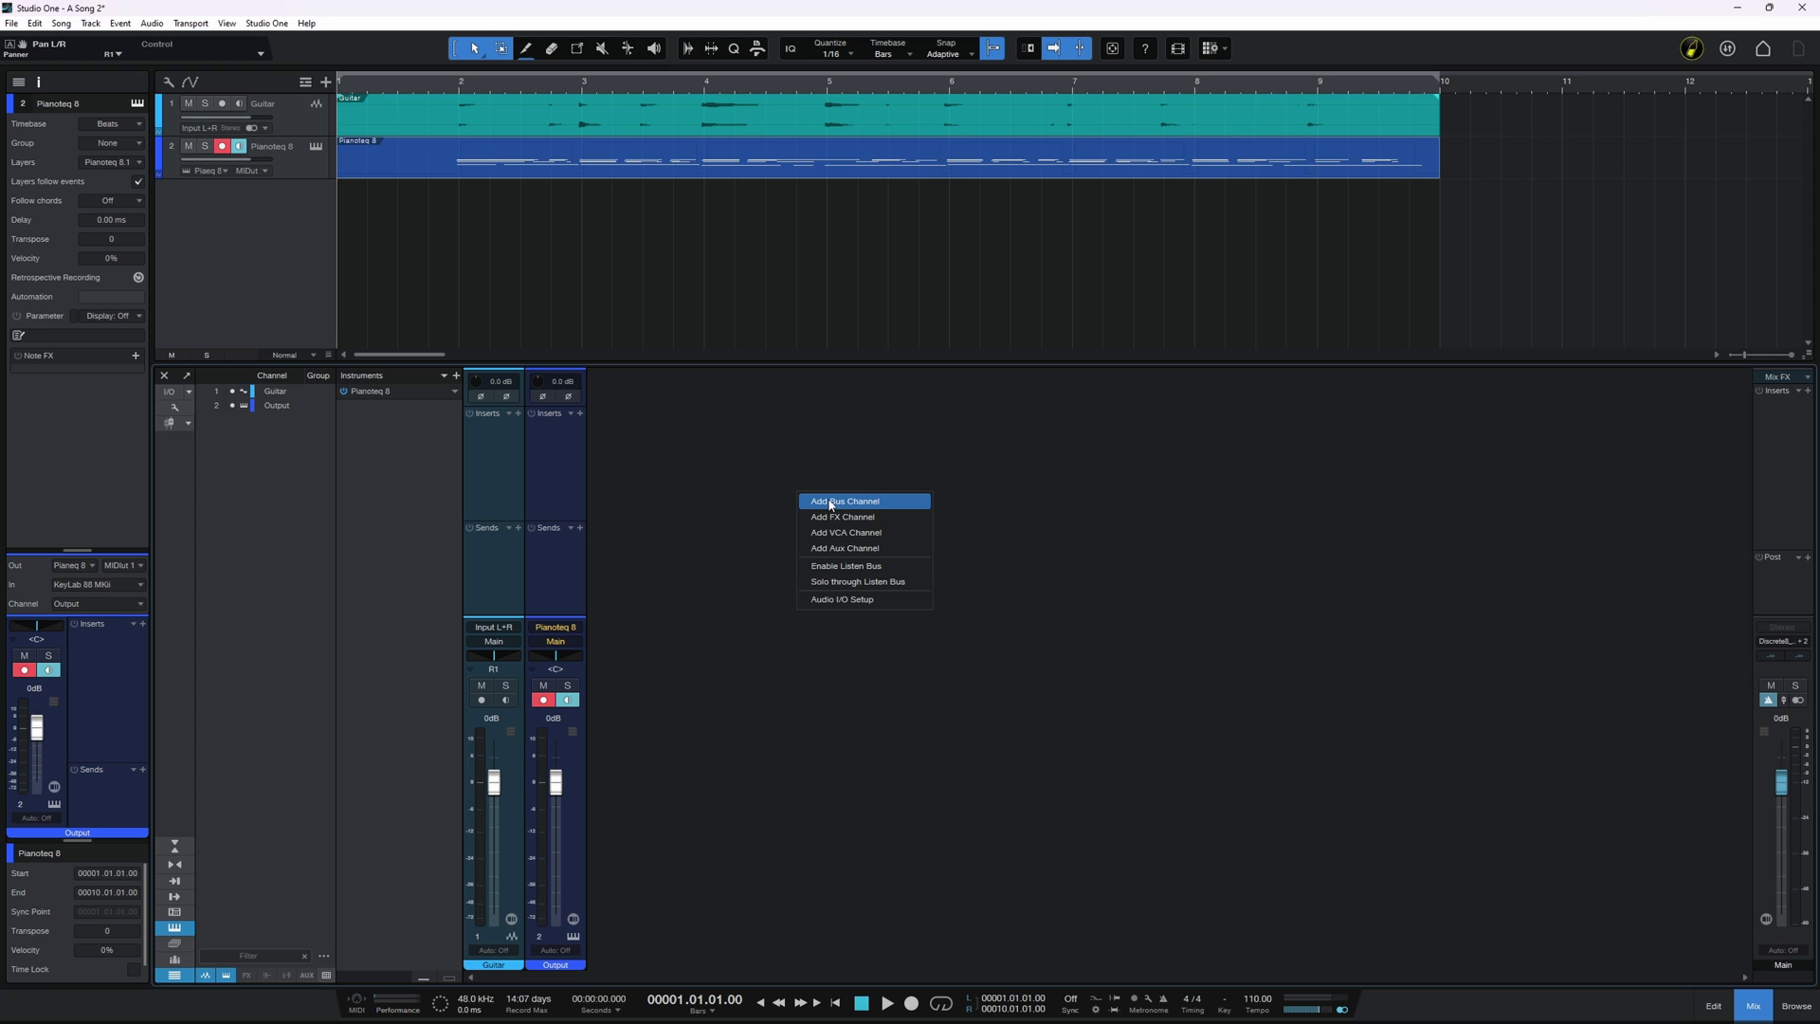
{"action": "left_click", "coordinate": [831, 503]}
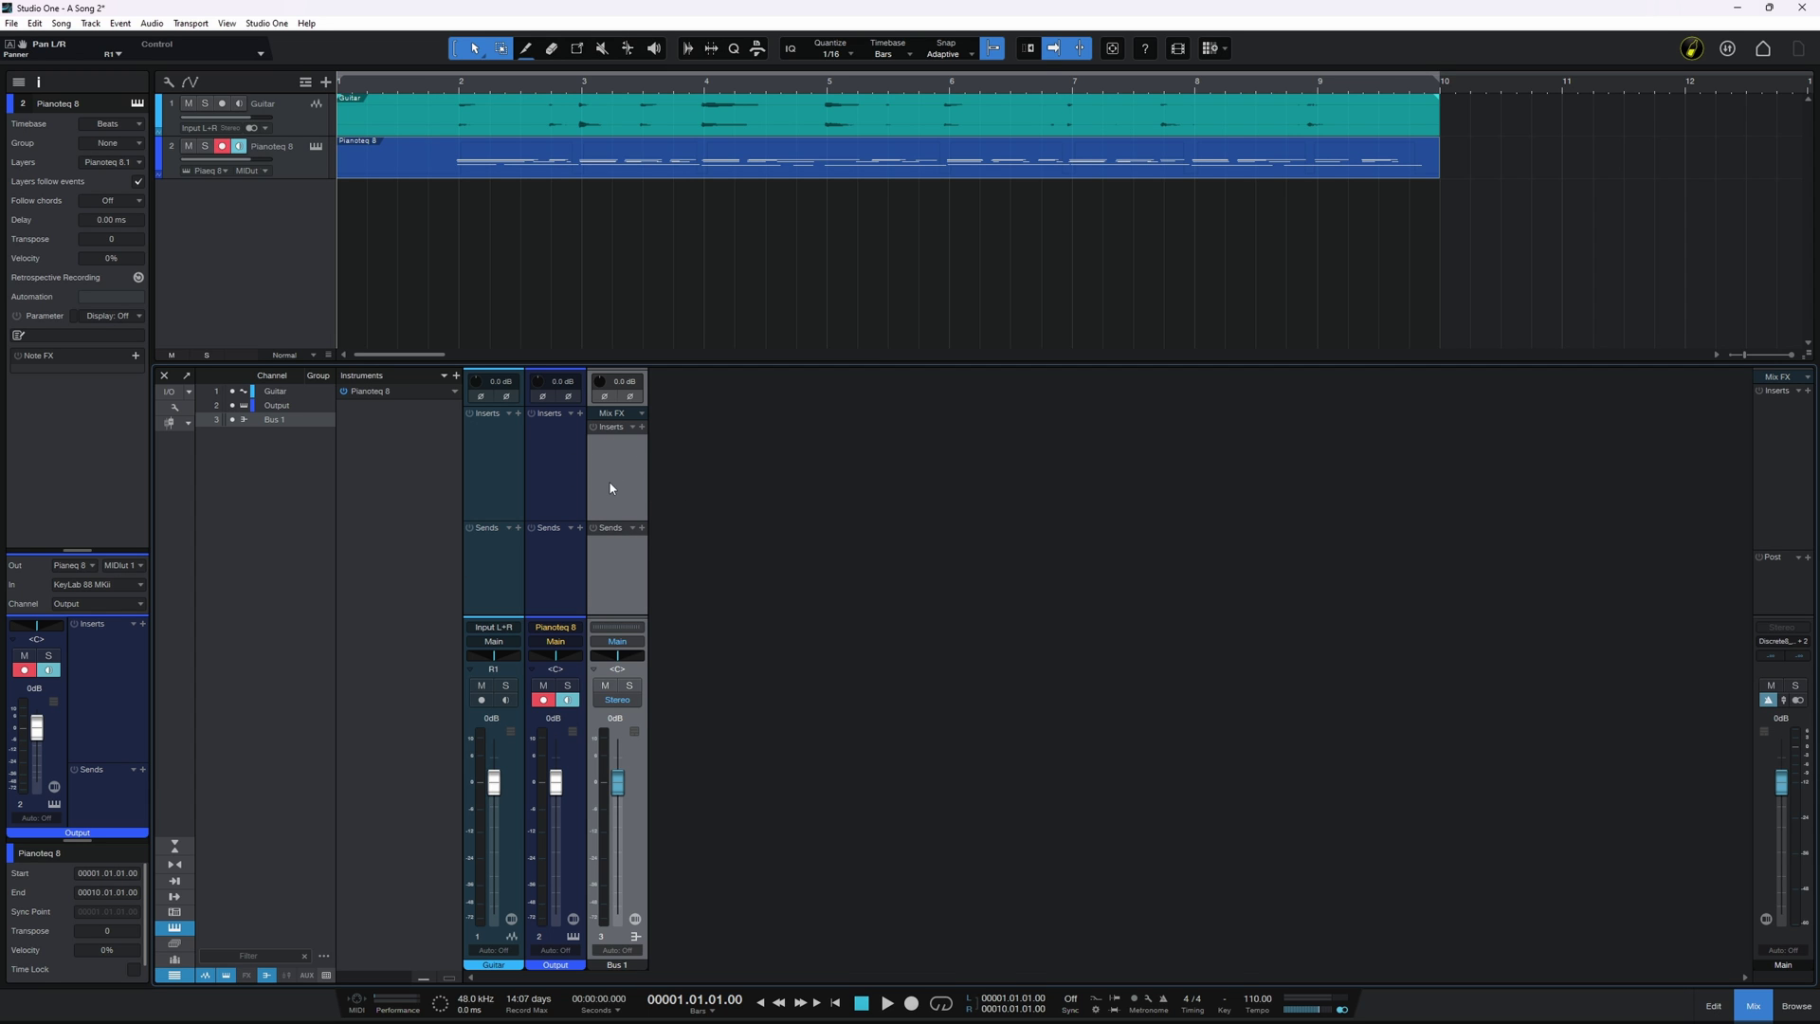
Turn off the console option that keeps bus channels to the right.
{"action": "left_click", "coordinate": [176, 408]}
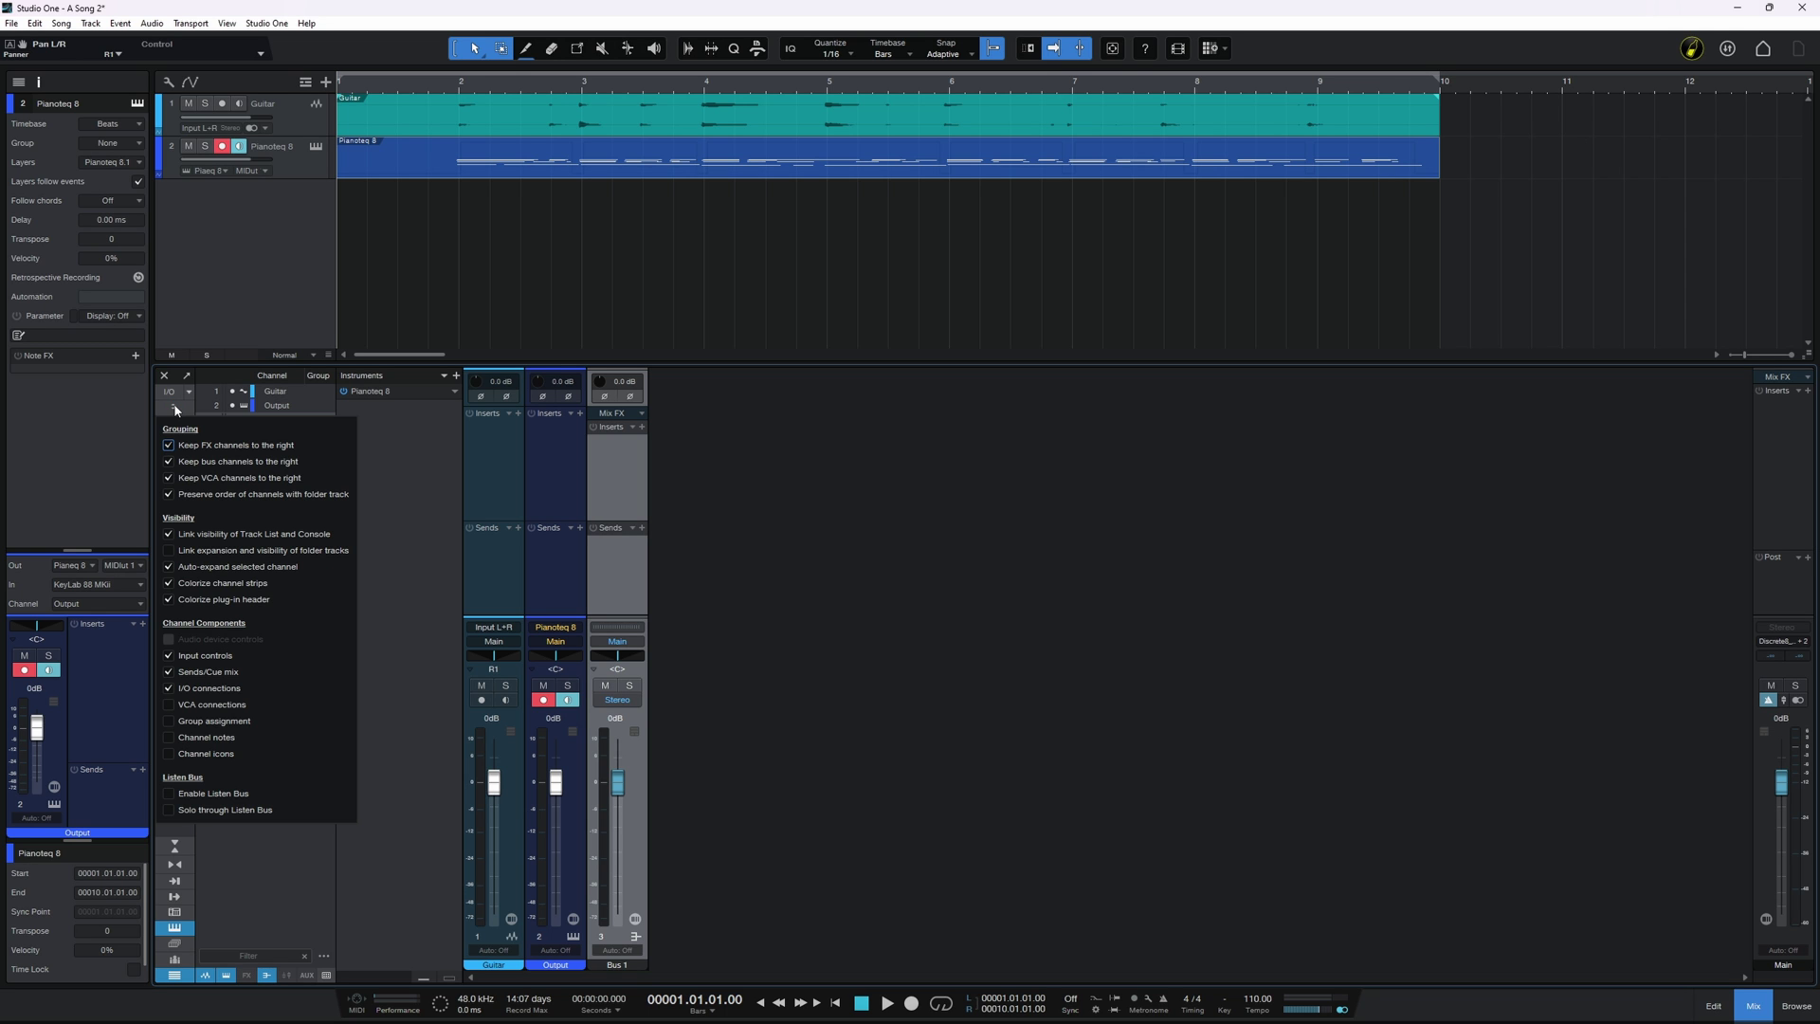
{"action": "left_click", "coordinate": [169, 461]}
{"action": "left_click", "coordinate": [766, 507]}
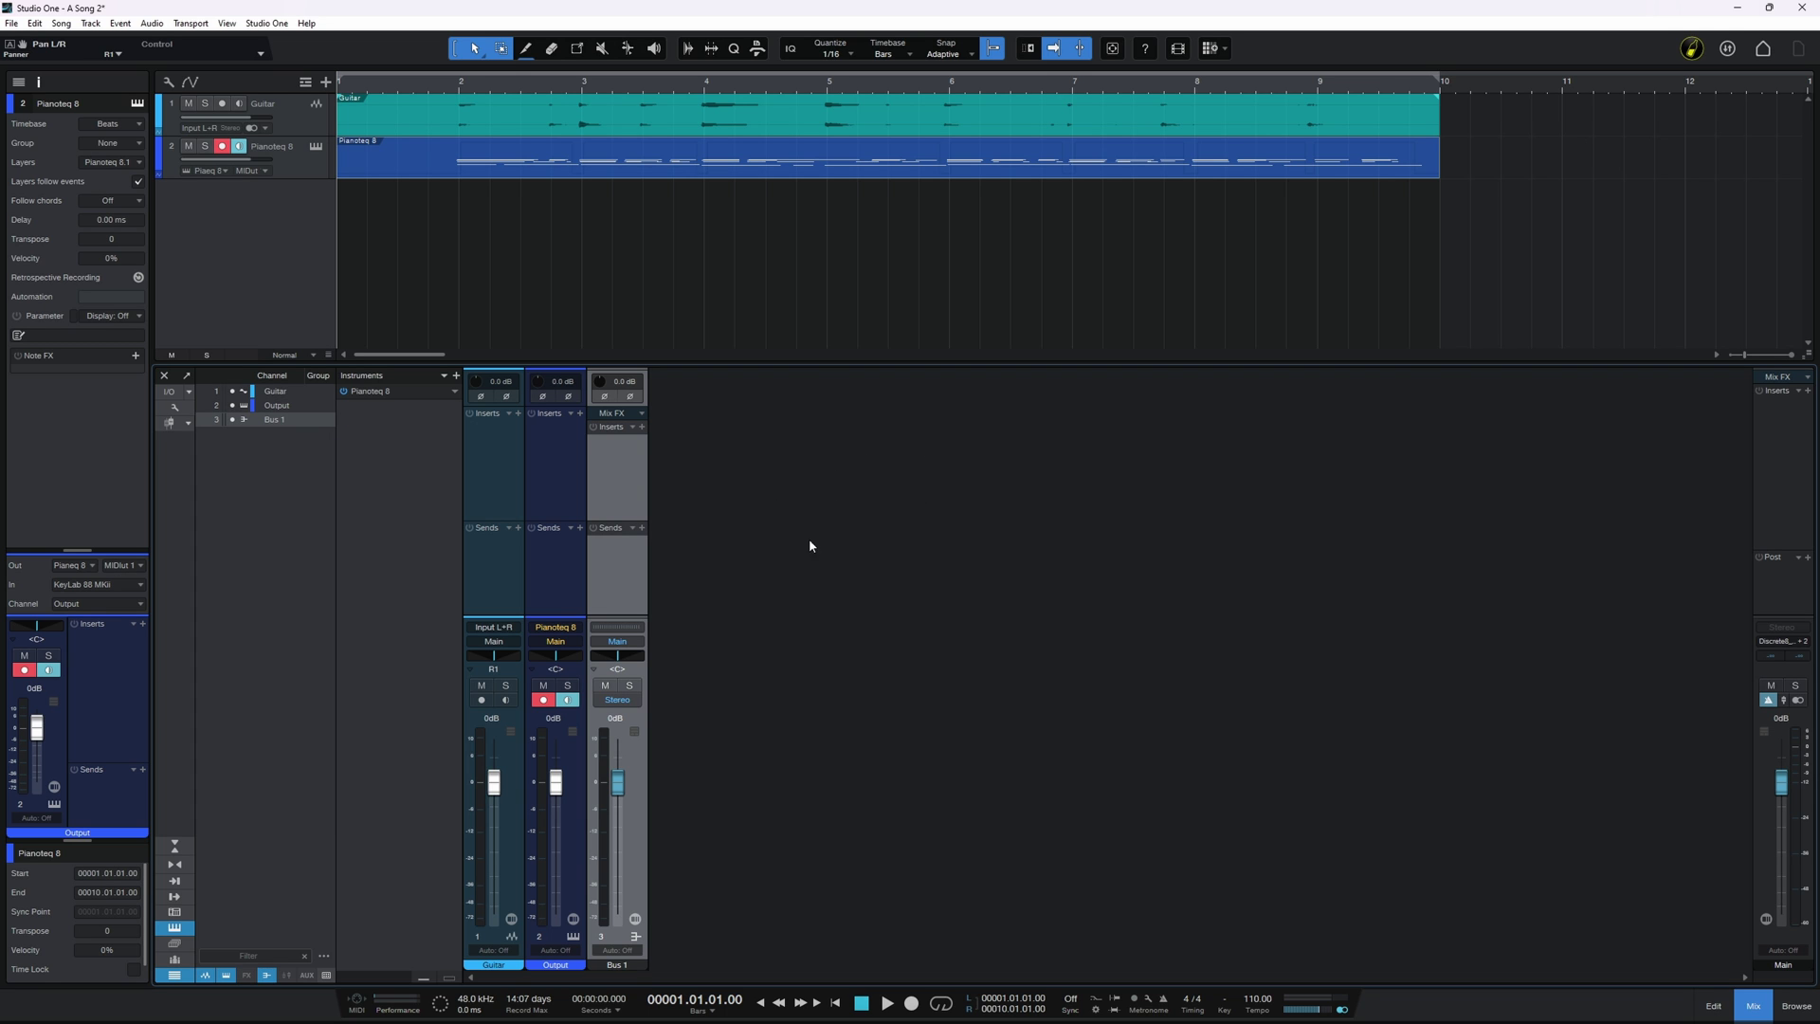
Insert Arturia's Delay ETERNITY on Bus 1, close its window, and add a send from the Guitar channel to Bus 1.
{"action": "left_click", "coordinate": [642, 427]}
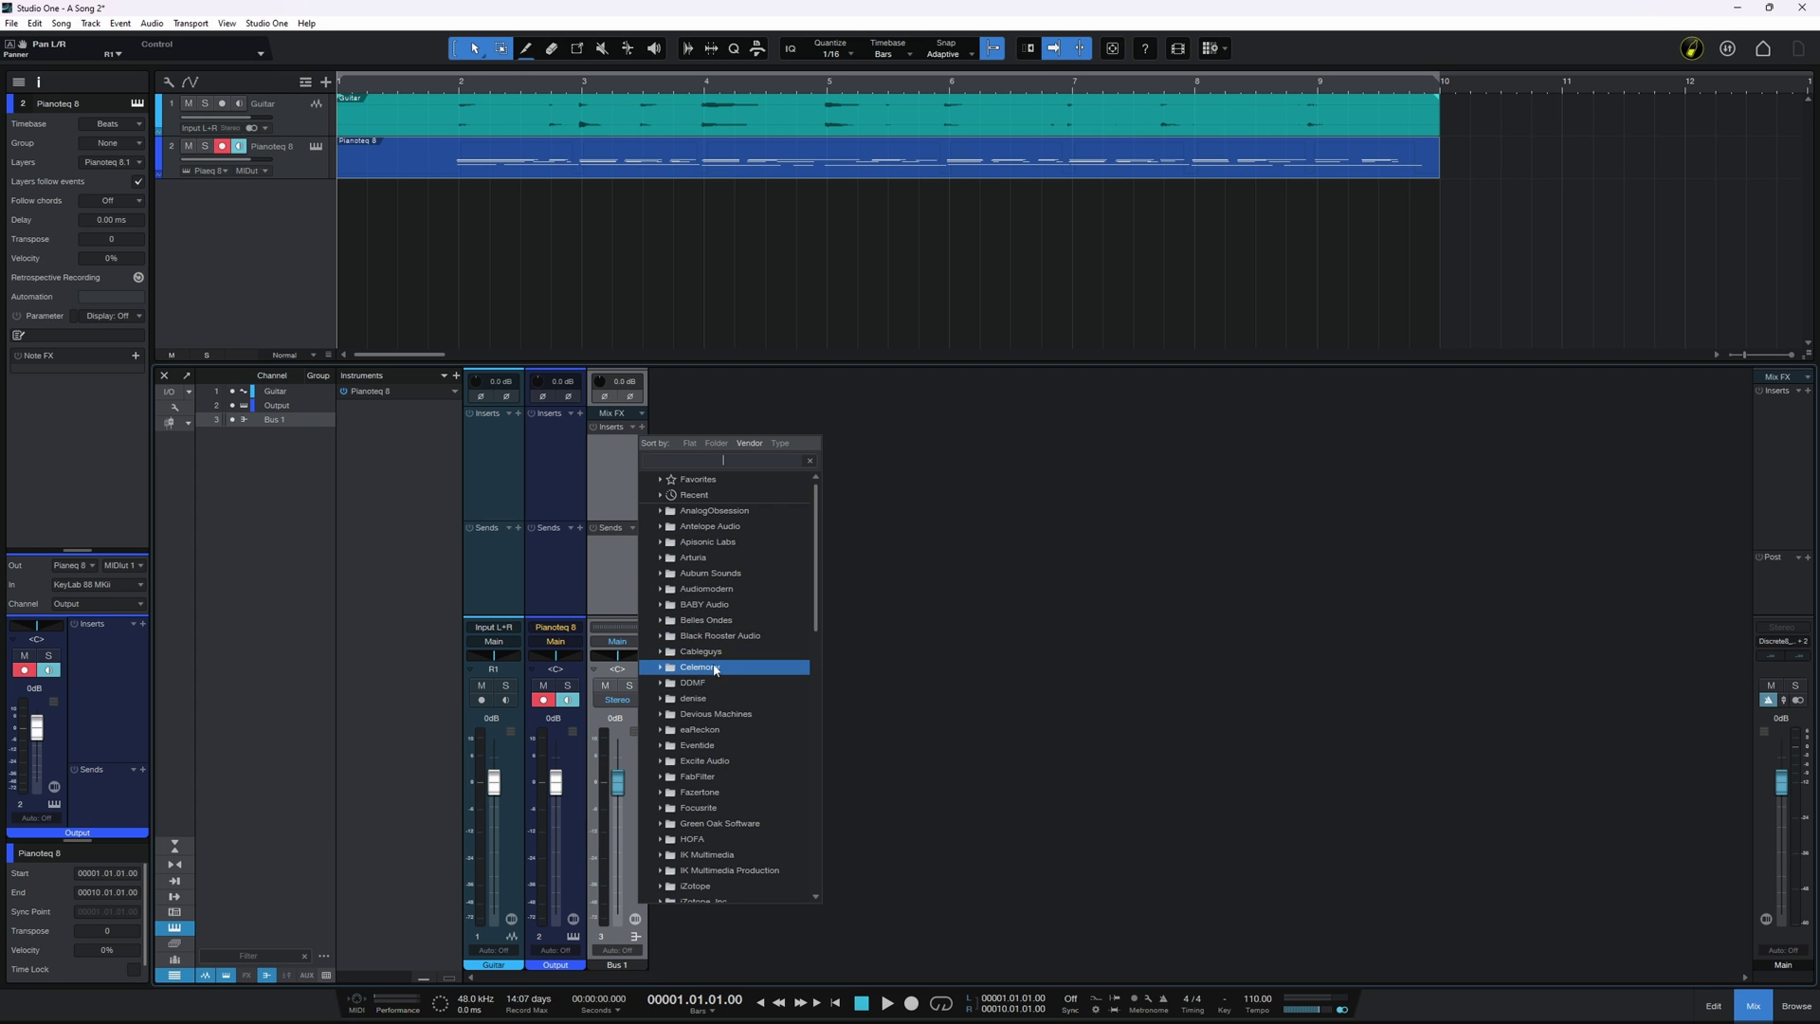
{"action": "left_click", "coordinate": [660, 557]}
{"action": "left_click", "coordinate": [699, 698]}
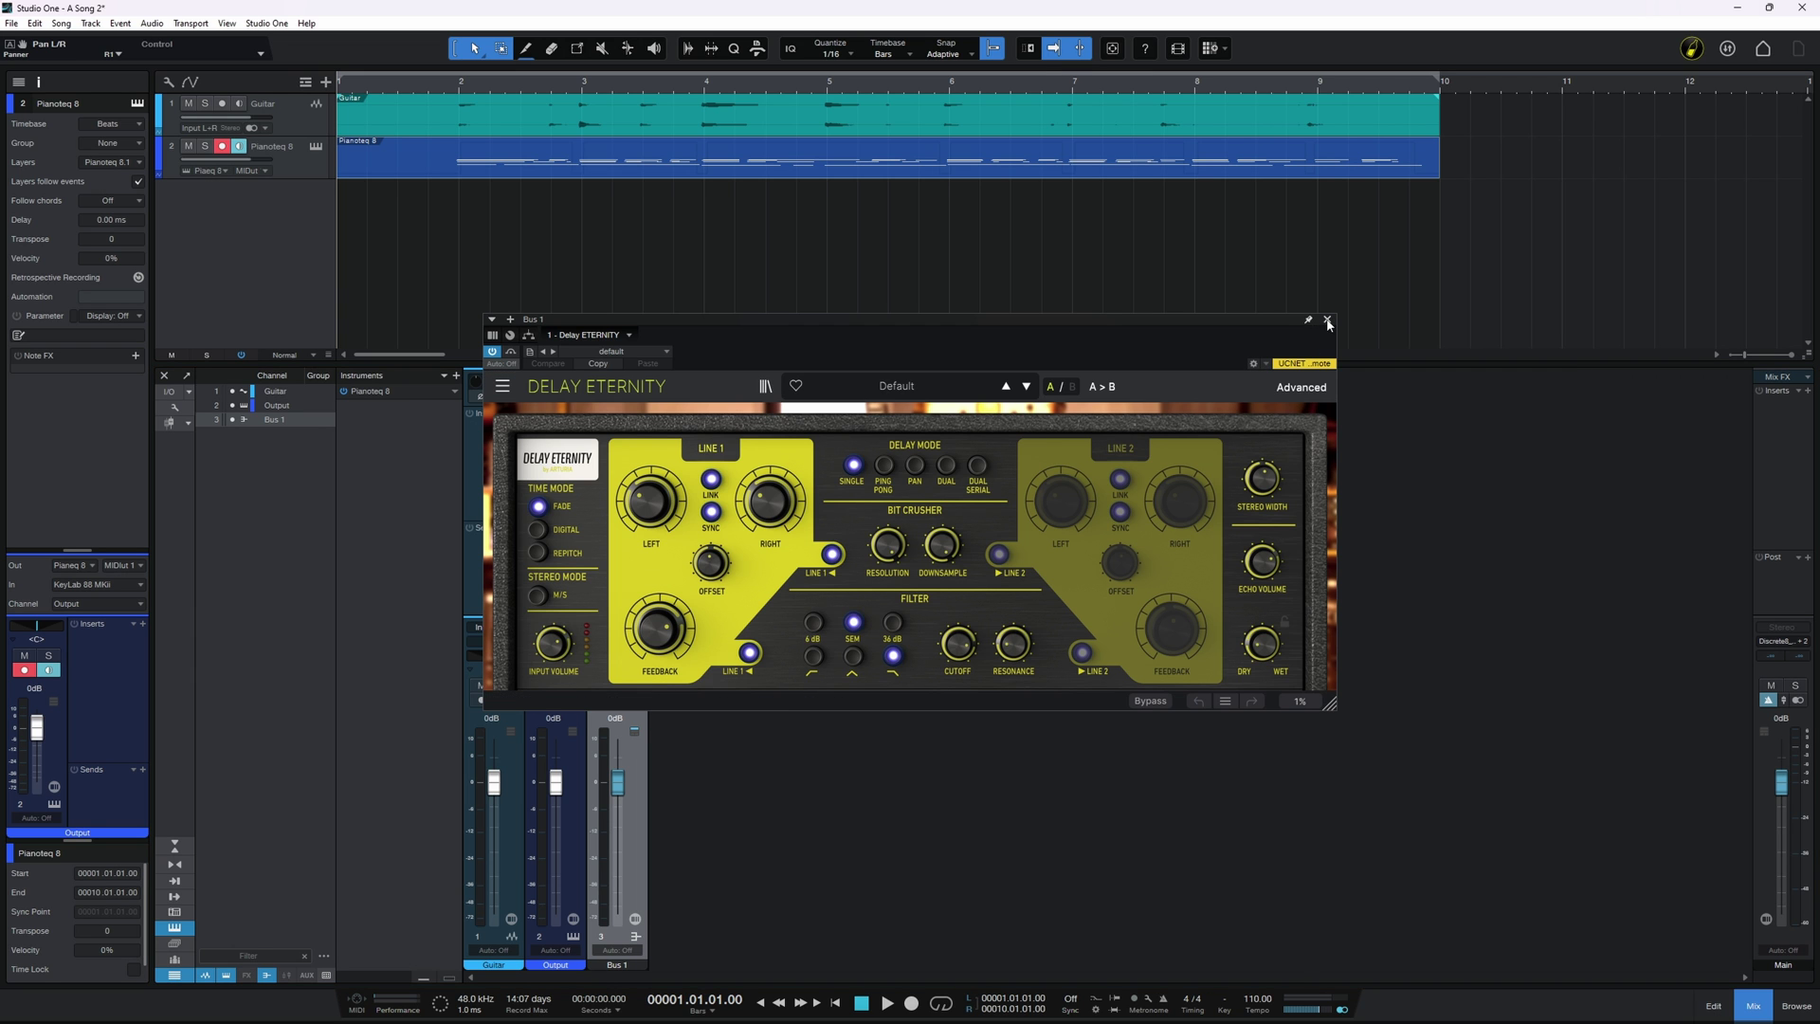
{"action": "left_click", "coordinate": [1326, 319]}
{"action": "left_click", "coordinate": [519, 528]}
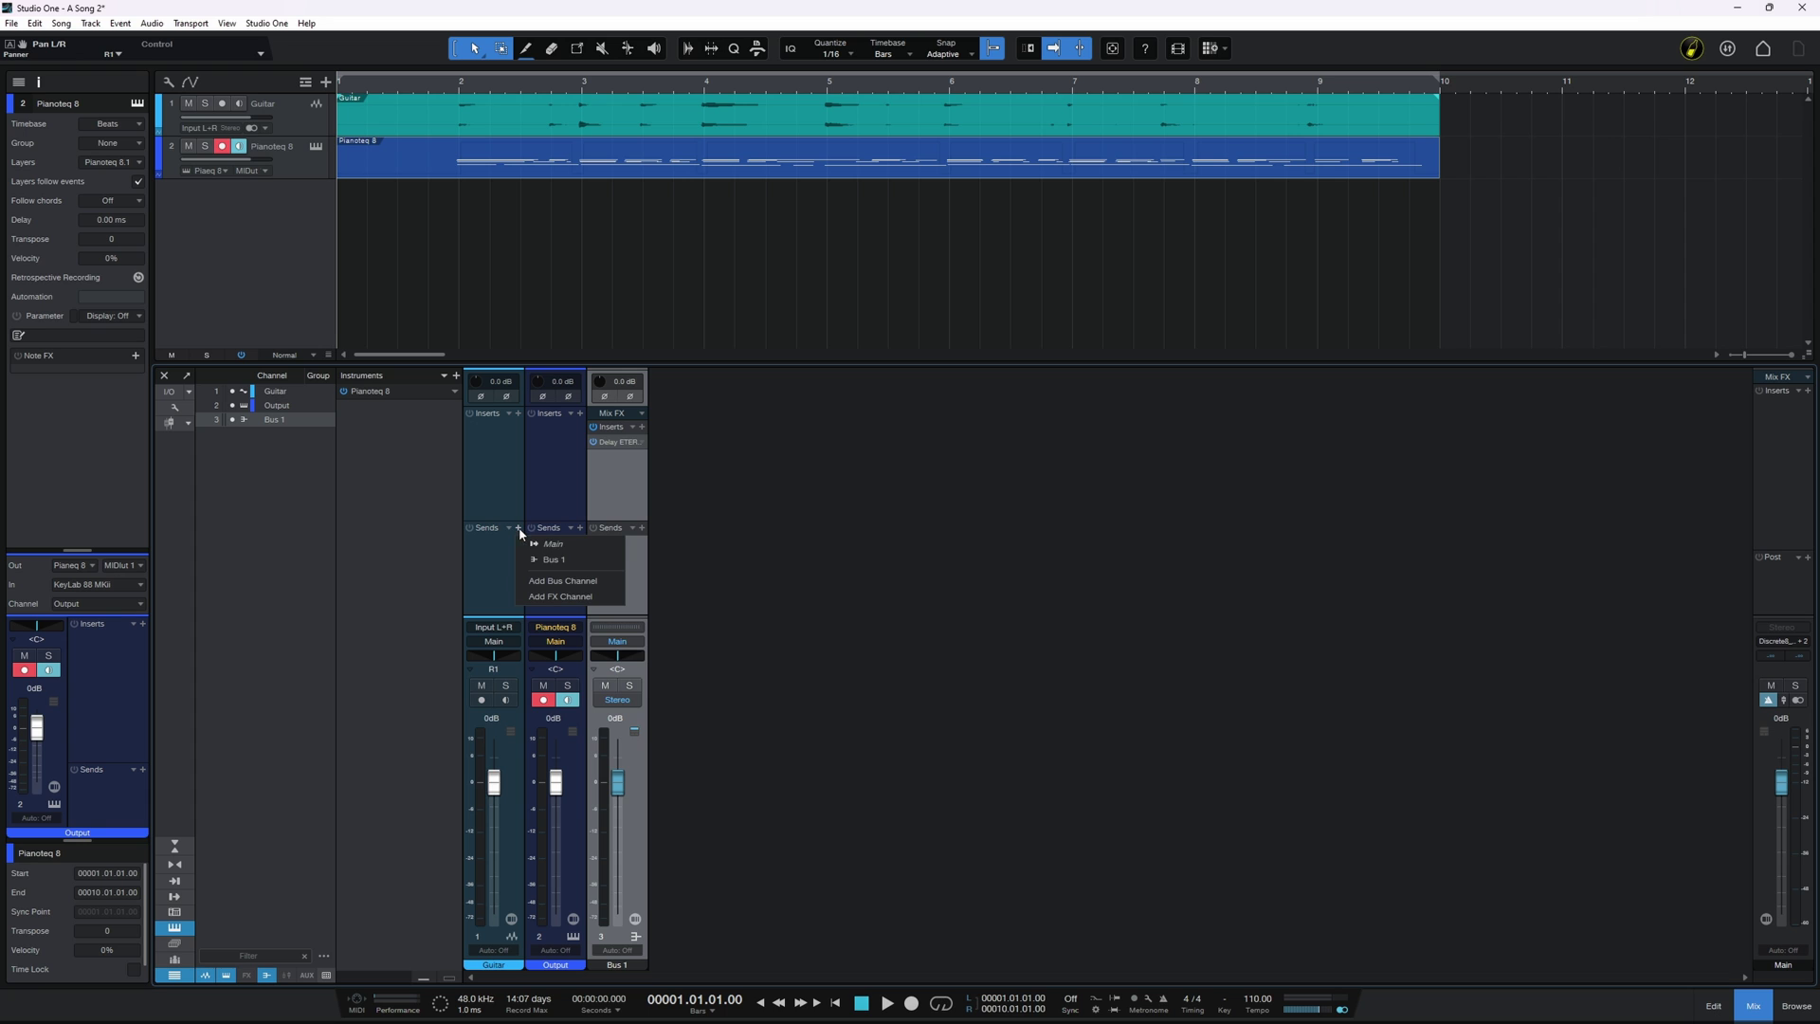
{"action": "left_click", "coordinate": [552, 560]}
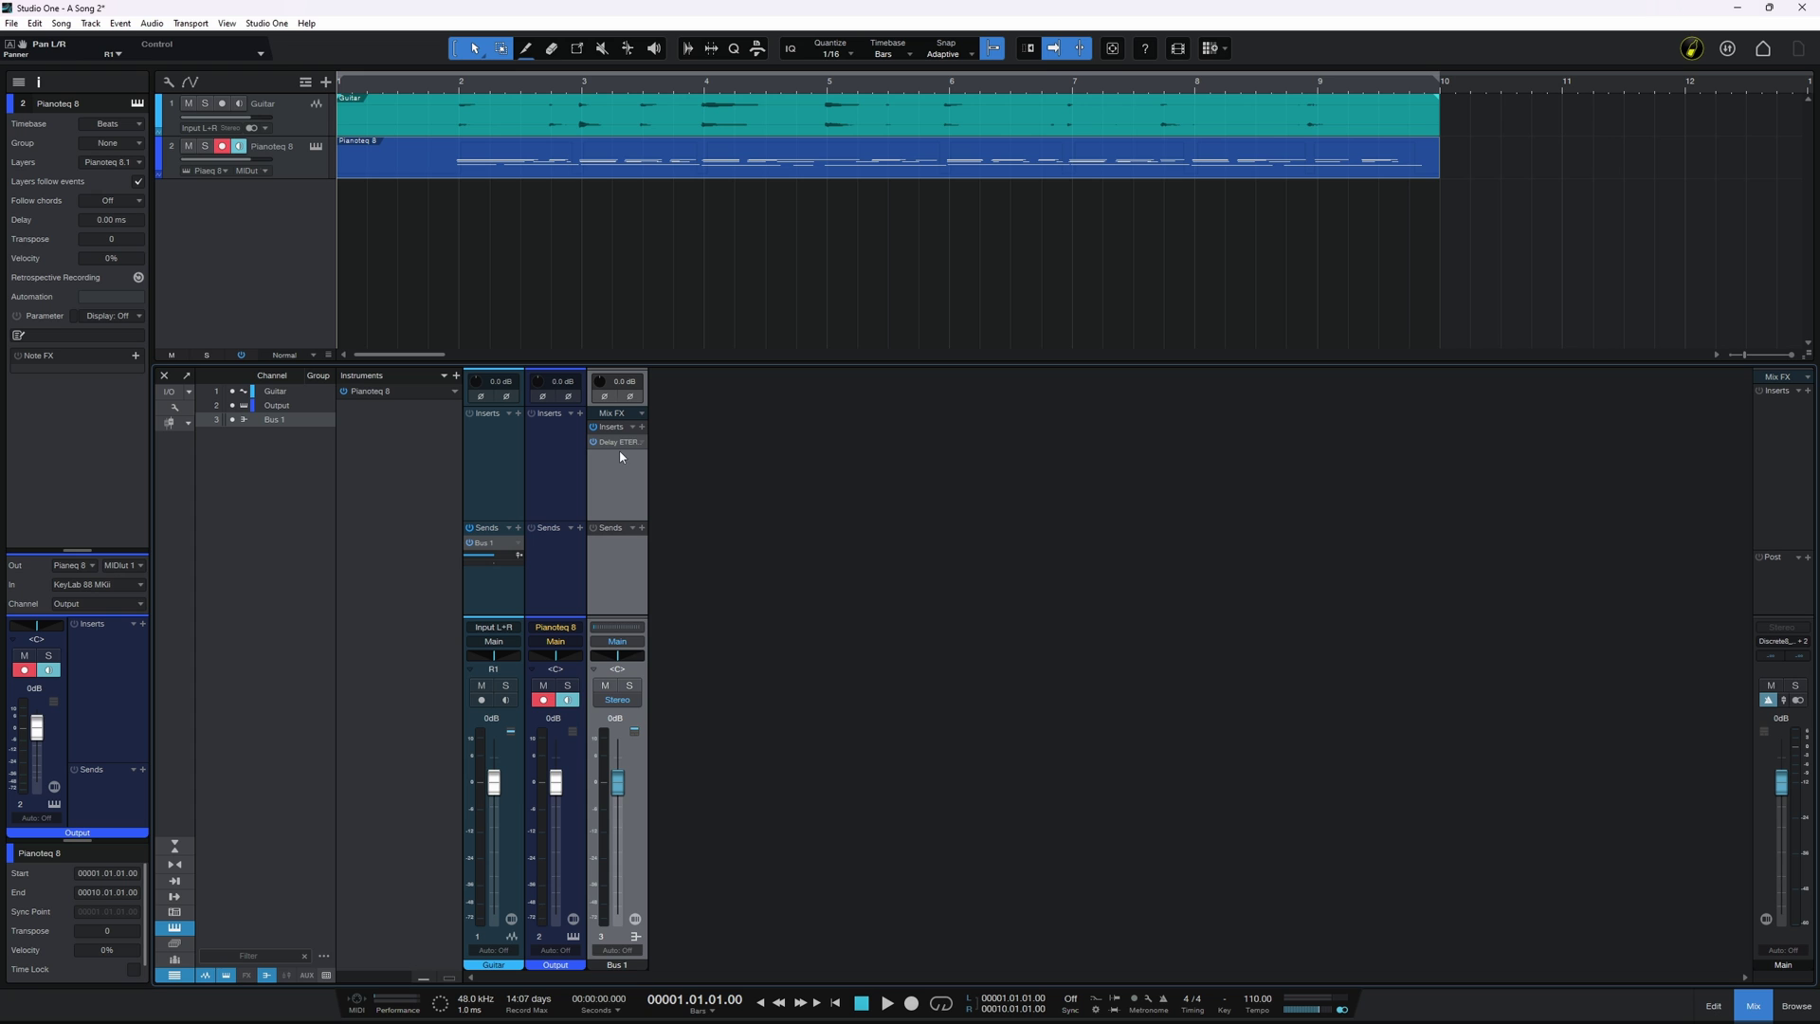
Remove the Bus 1 channel and the leftover send on the Guitar channel.
{"action": "right_click", "coordinate": [612, 485]}
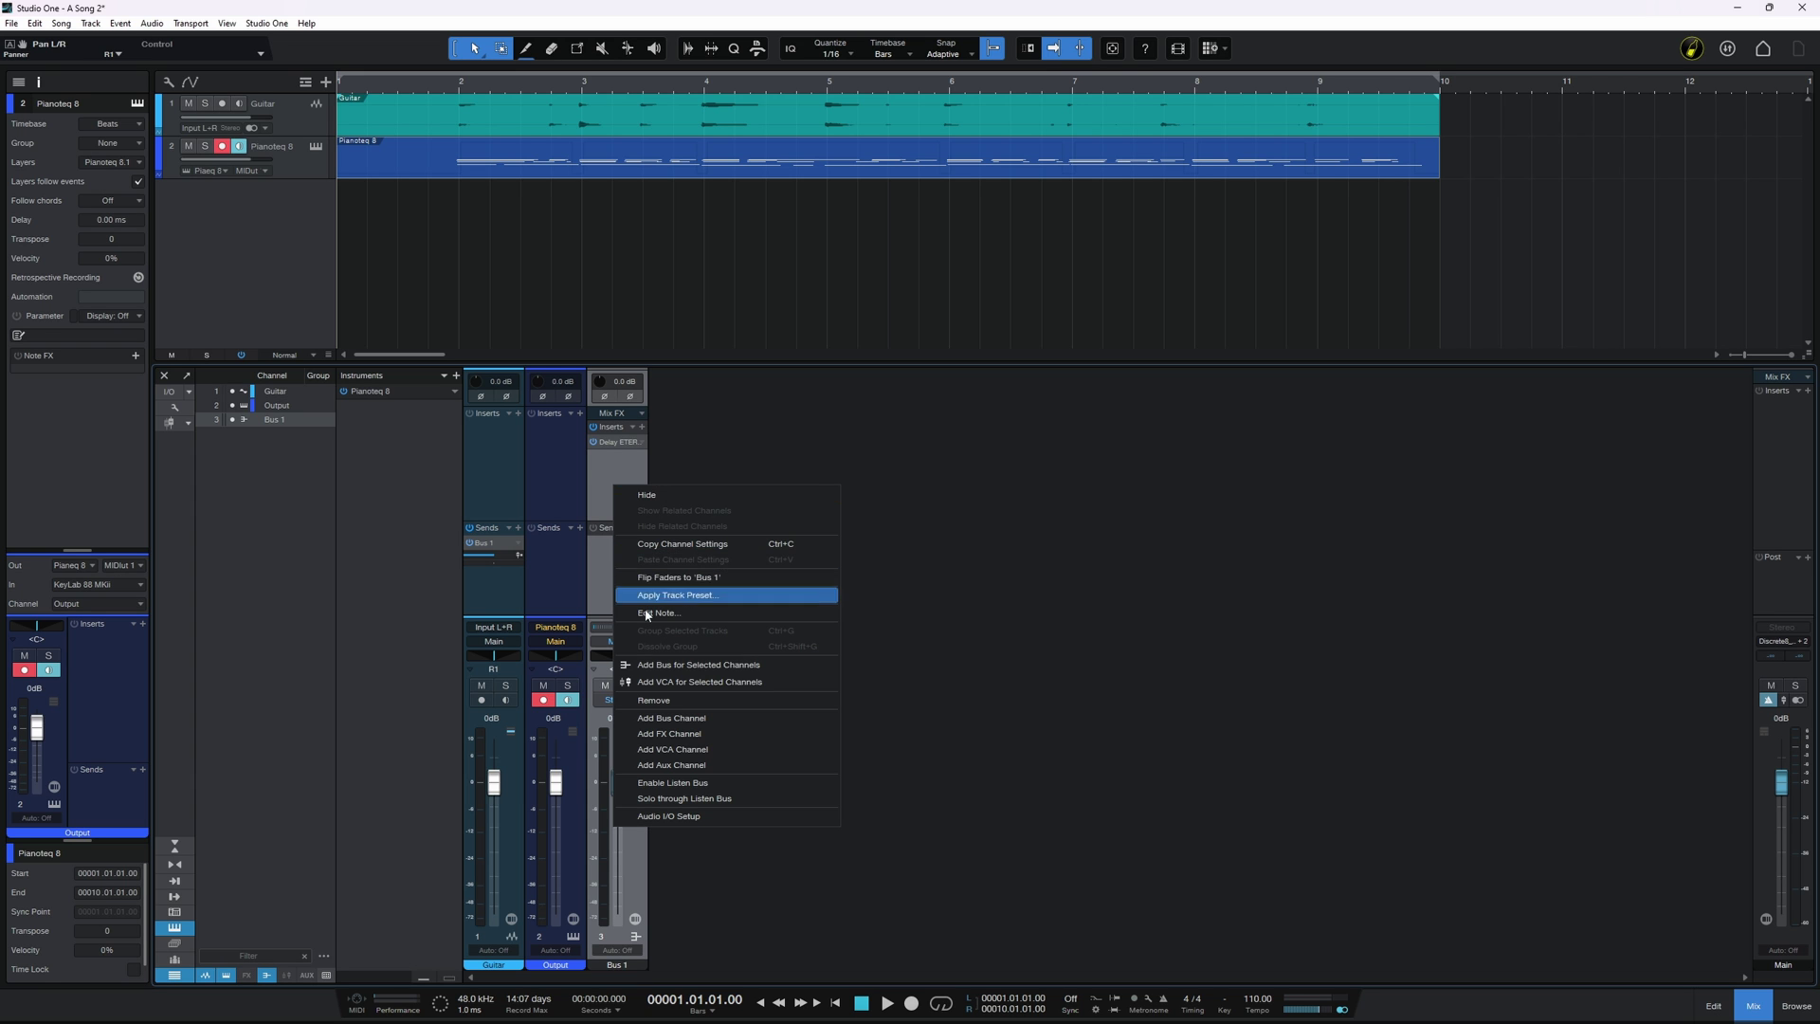
{"action": "left_click", "coordinate": [649, 698]}
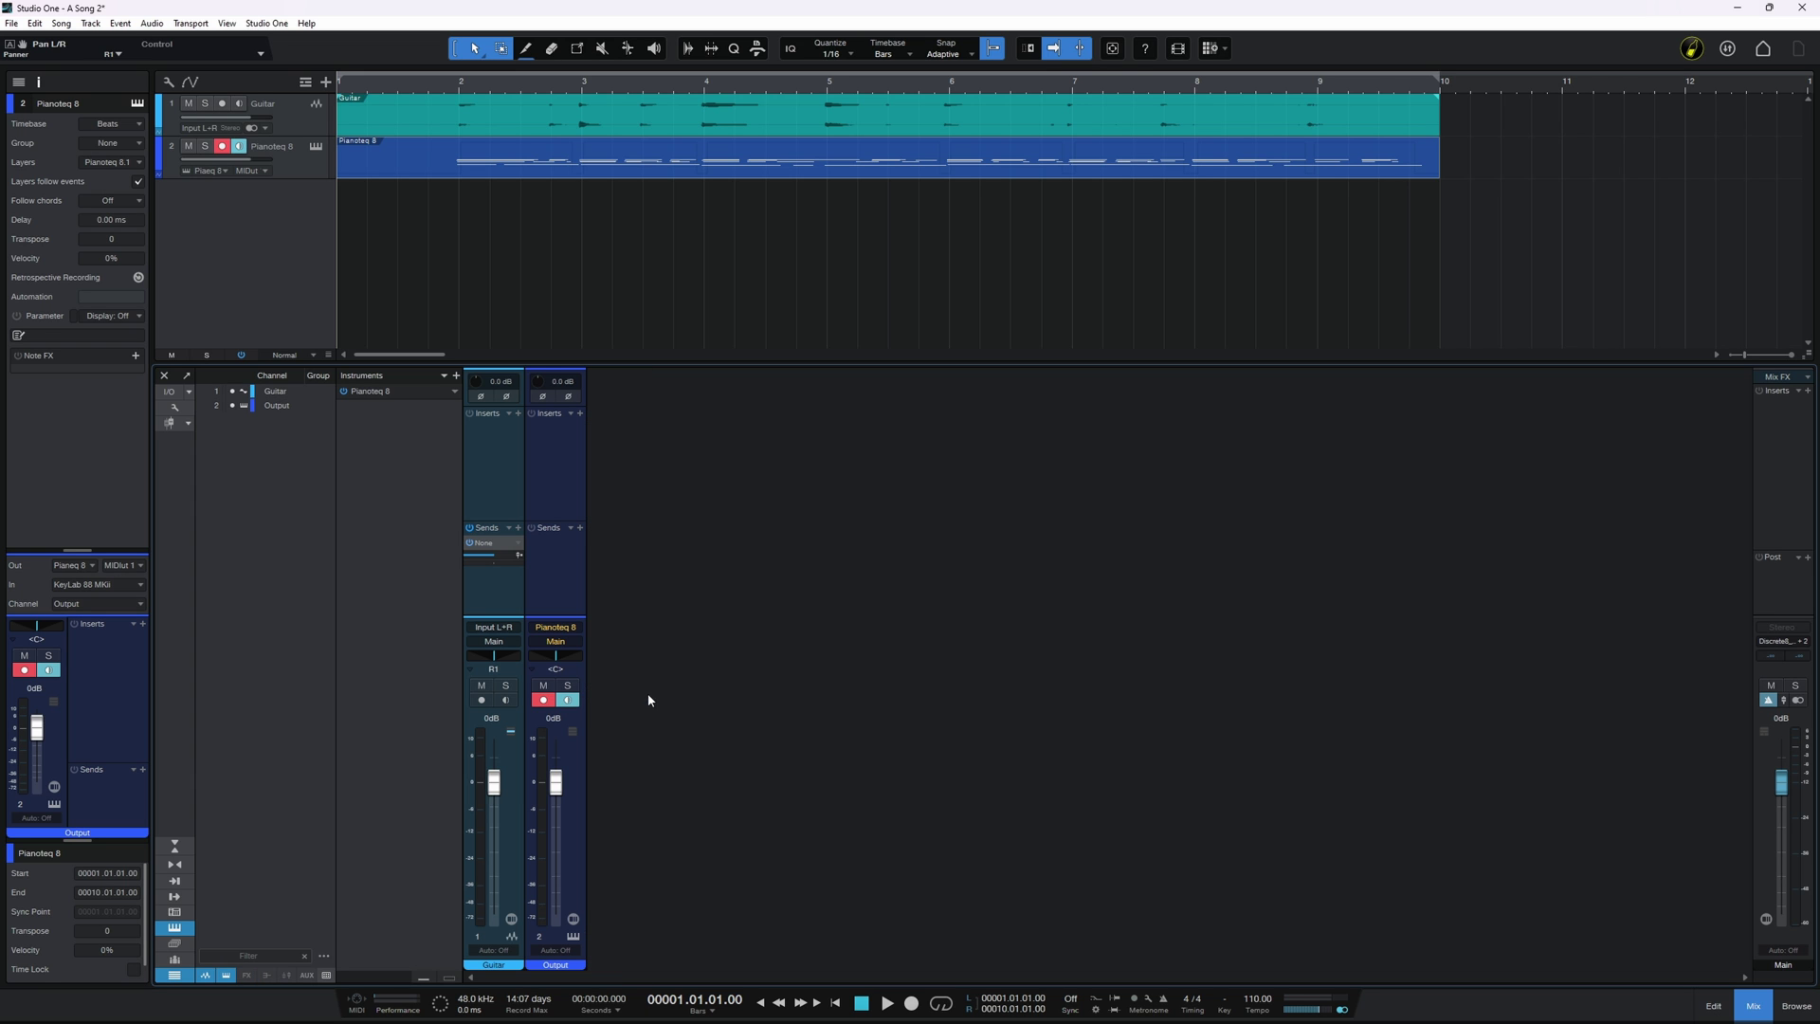
{"action": "right_click", "coordinate": [493, 550]}
{"action": "left_click", "coordinate": [507, 648]}
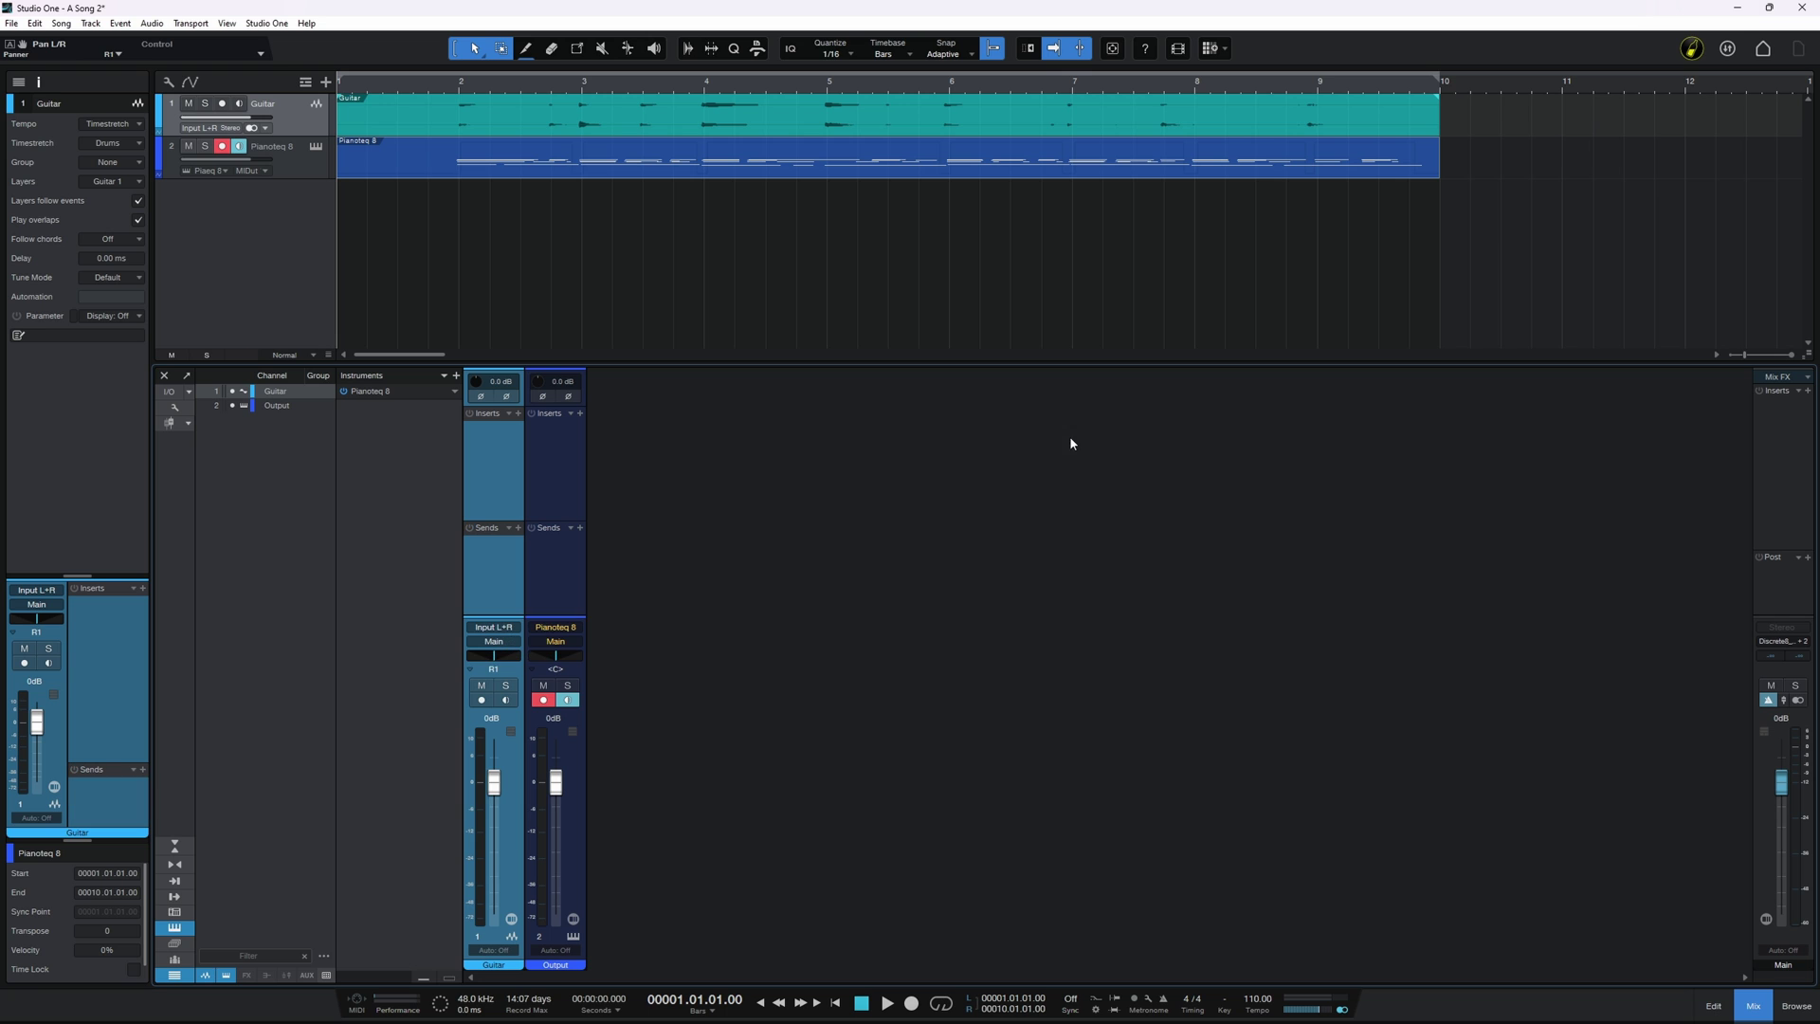
Show the Effects browser and add Arturia's Comp FET-76 to the Guitar channel's Sends as a new FX channel.
{"action": "left_click", "coordinate": [1798, 1018]}
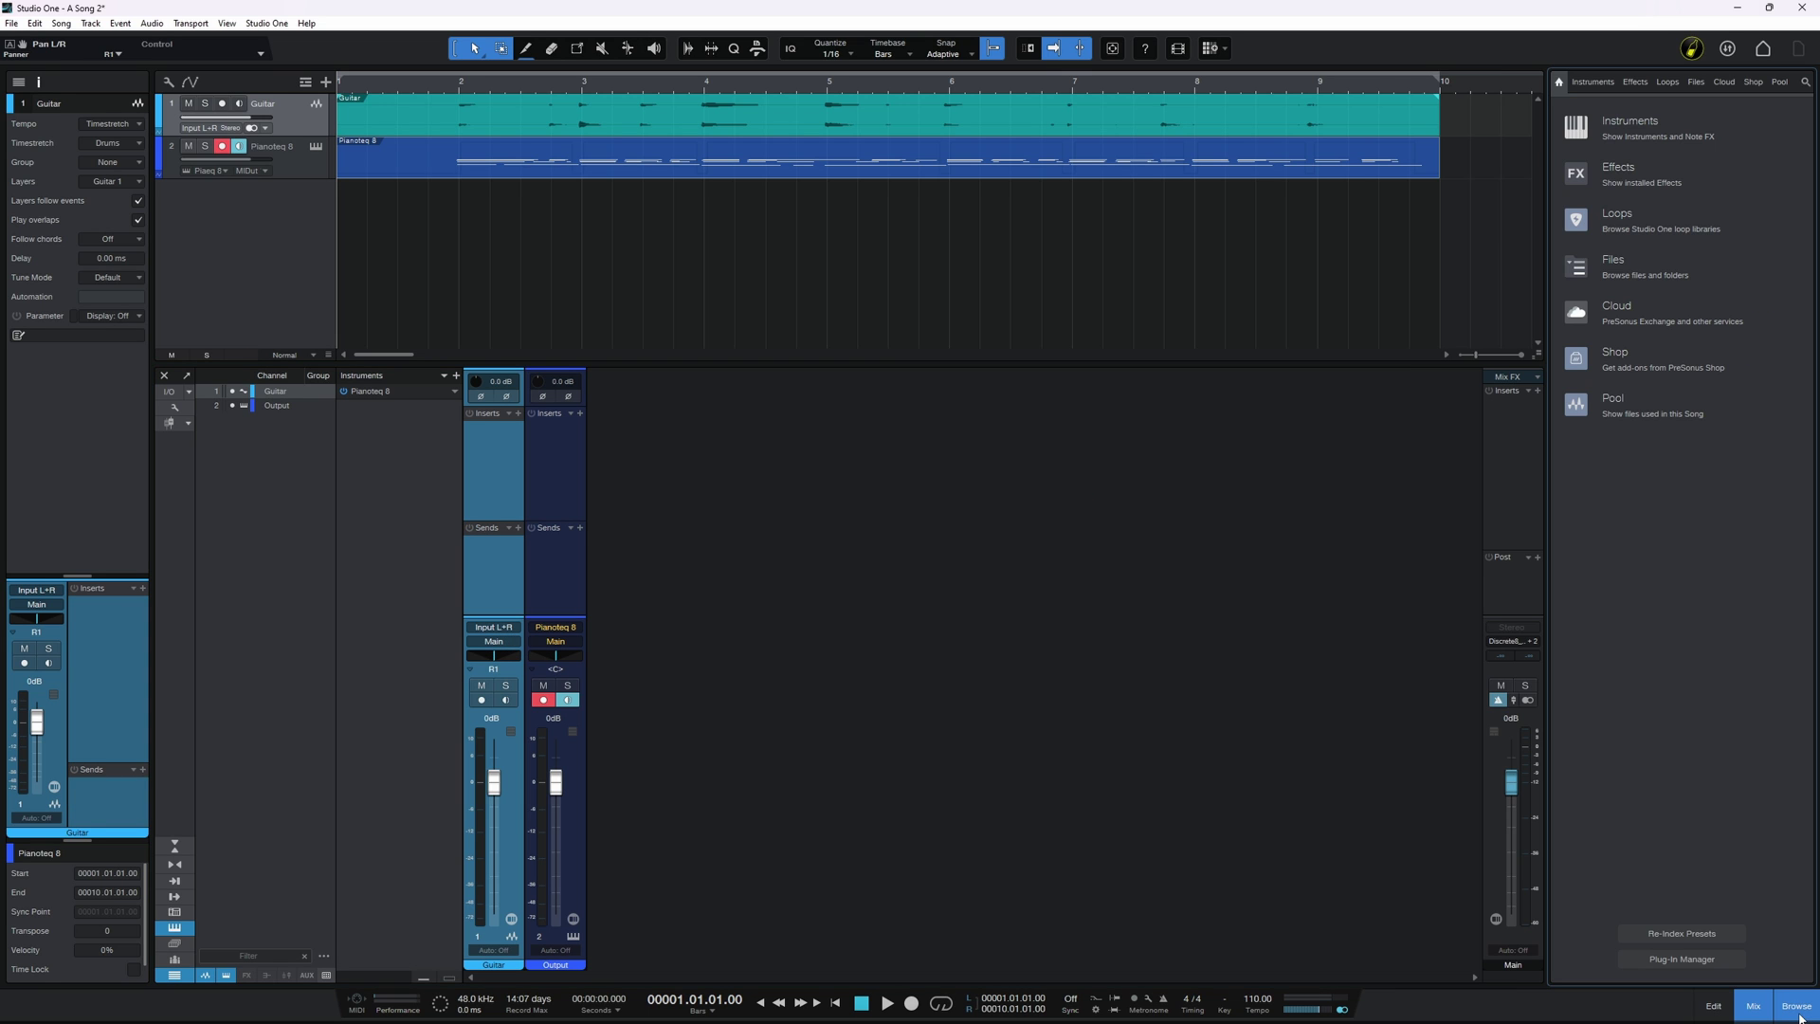
{"action": "left_click", "coordinate": [1638, 84]}
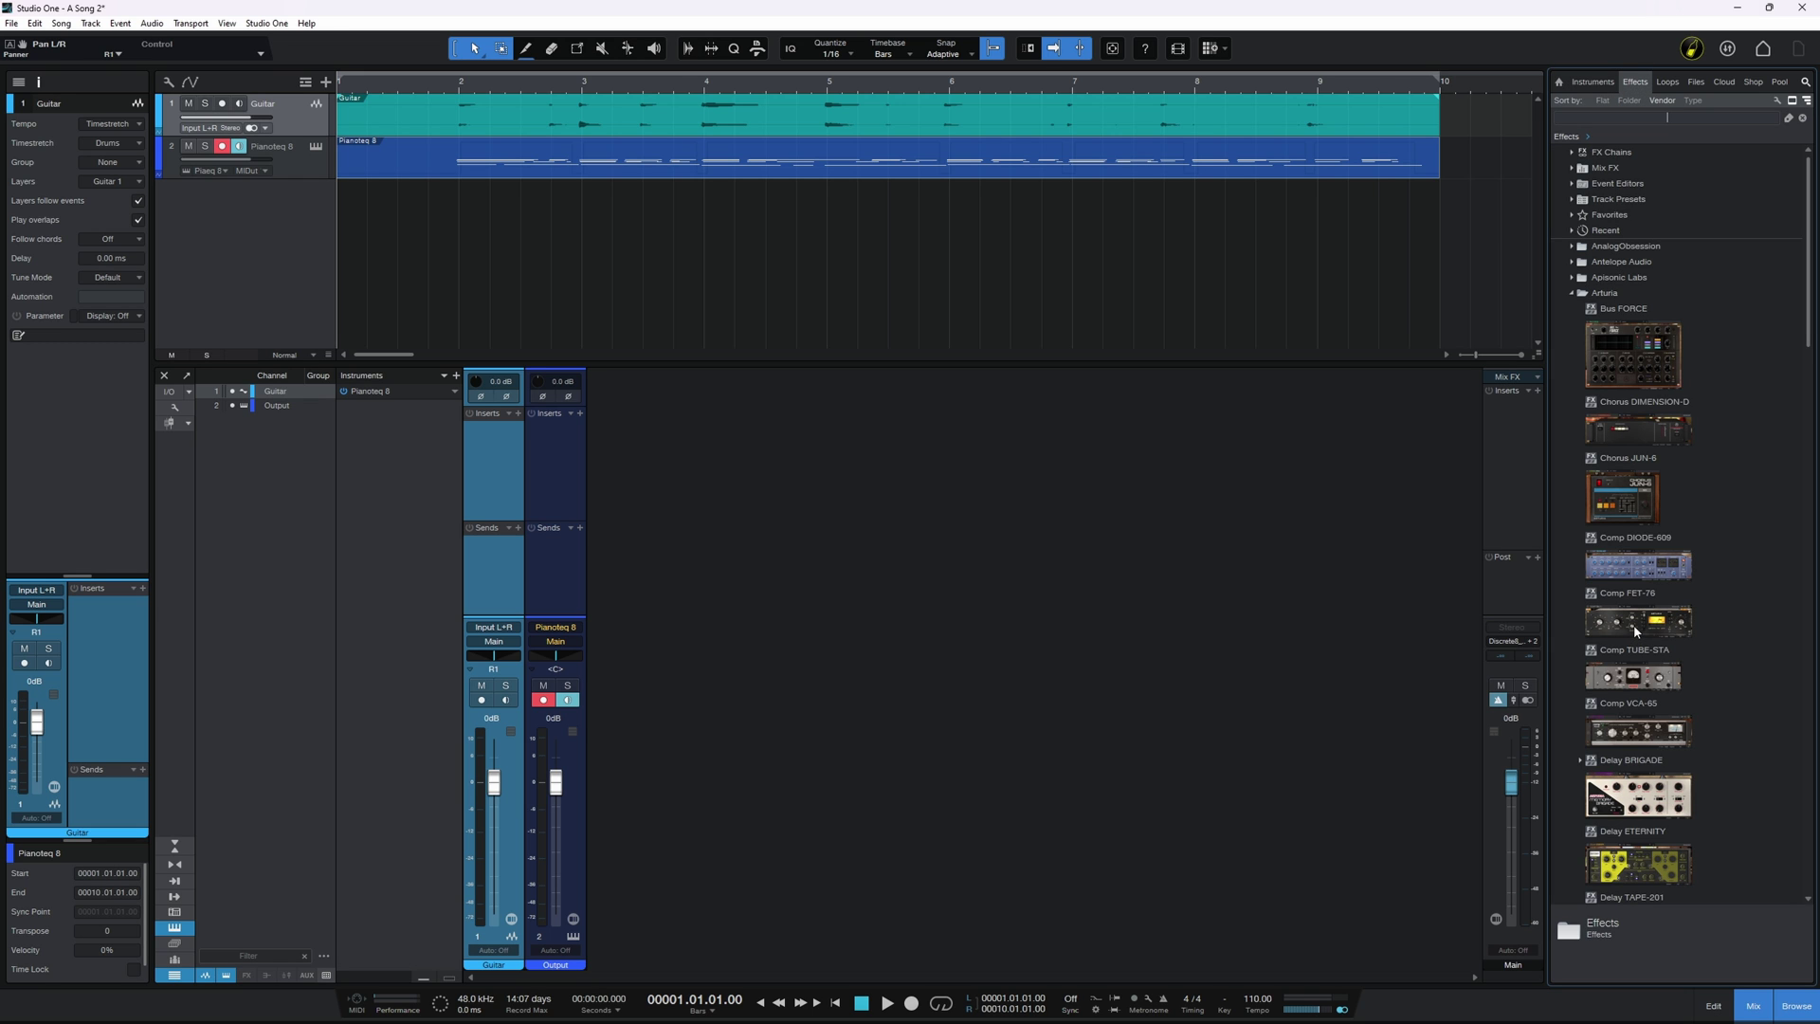
{"action": "left_click_drag", "start_coordinate": [1634, 630], "coordinate": [492, 554]}
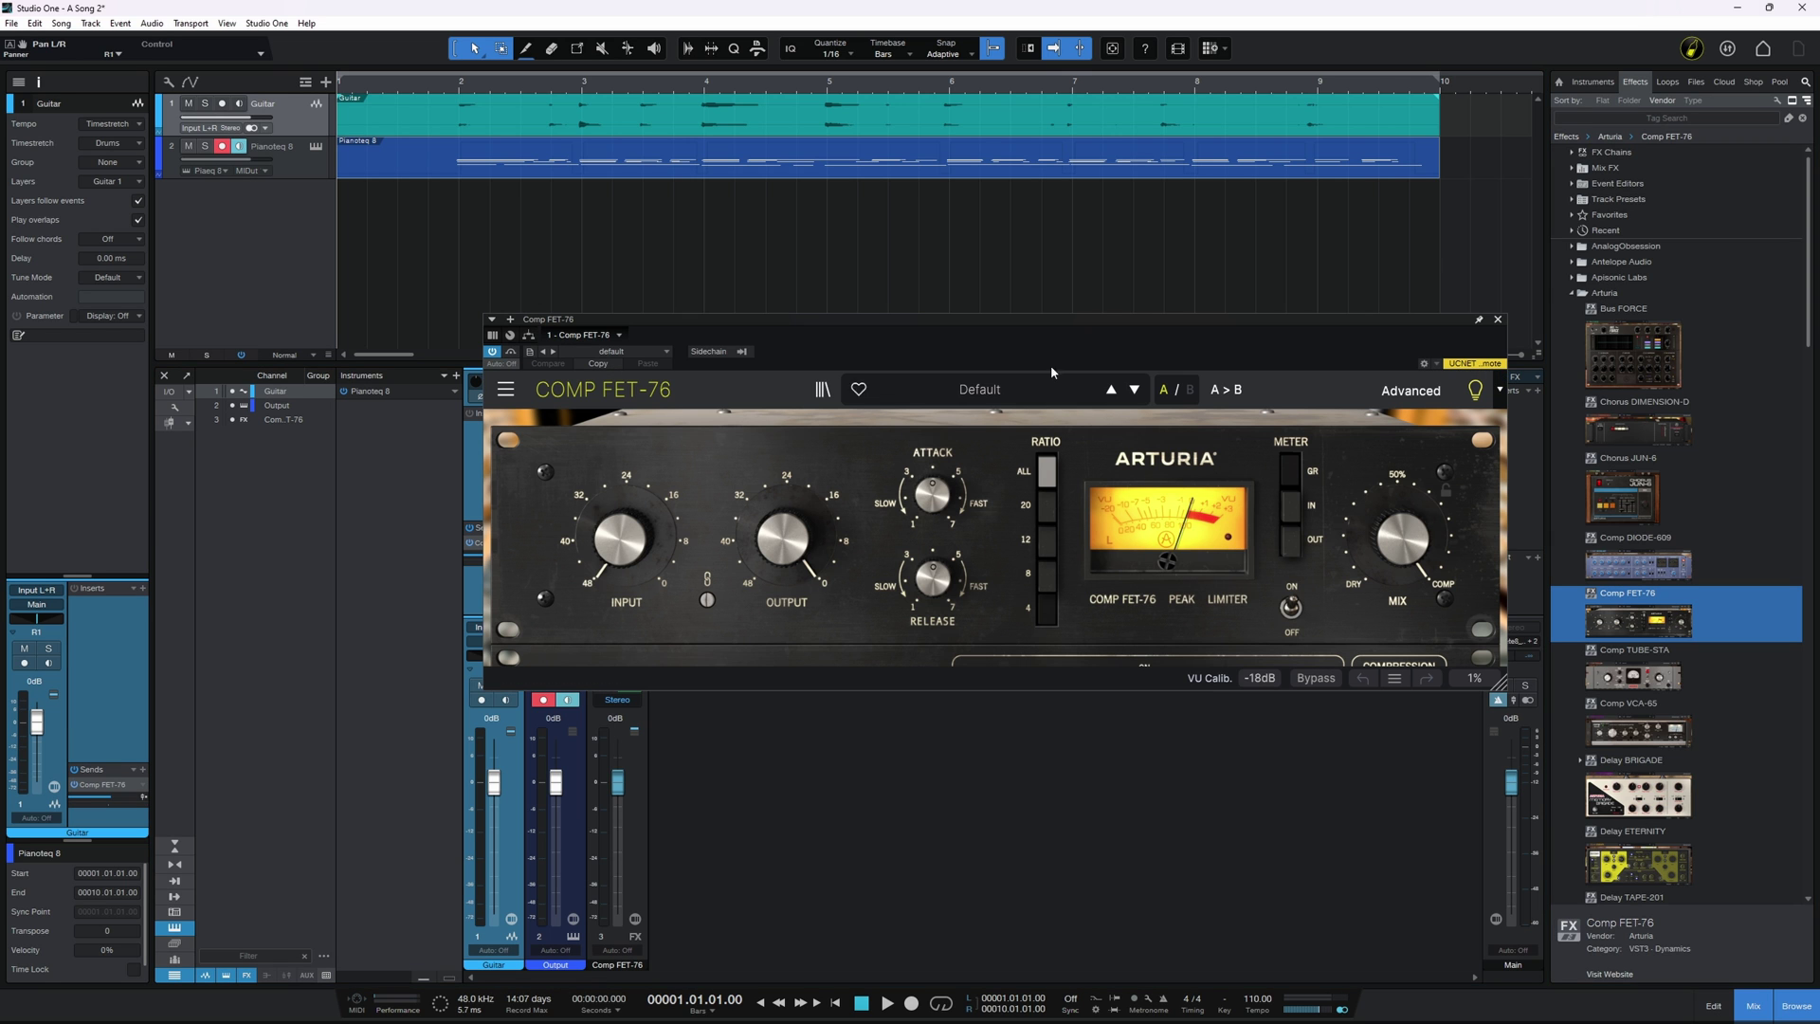
Close the Comp FET-76 window and add an FX channel, an Aux channel and a VCA channel to the console.
{"action": "left_click", "coordinate": [1497, 319]}
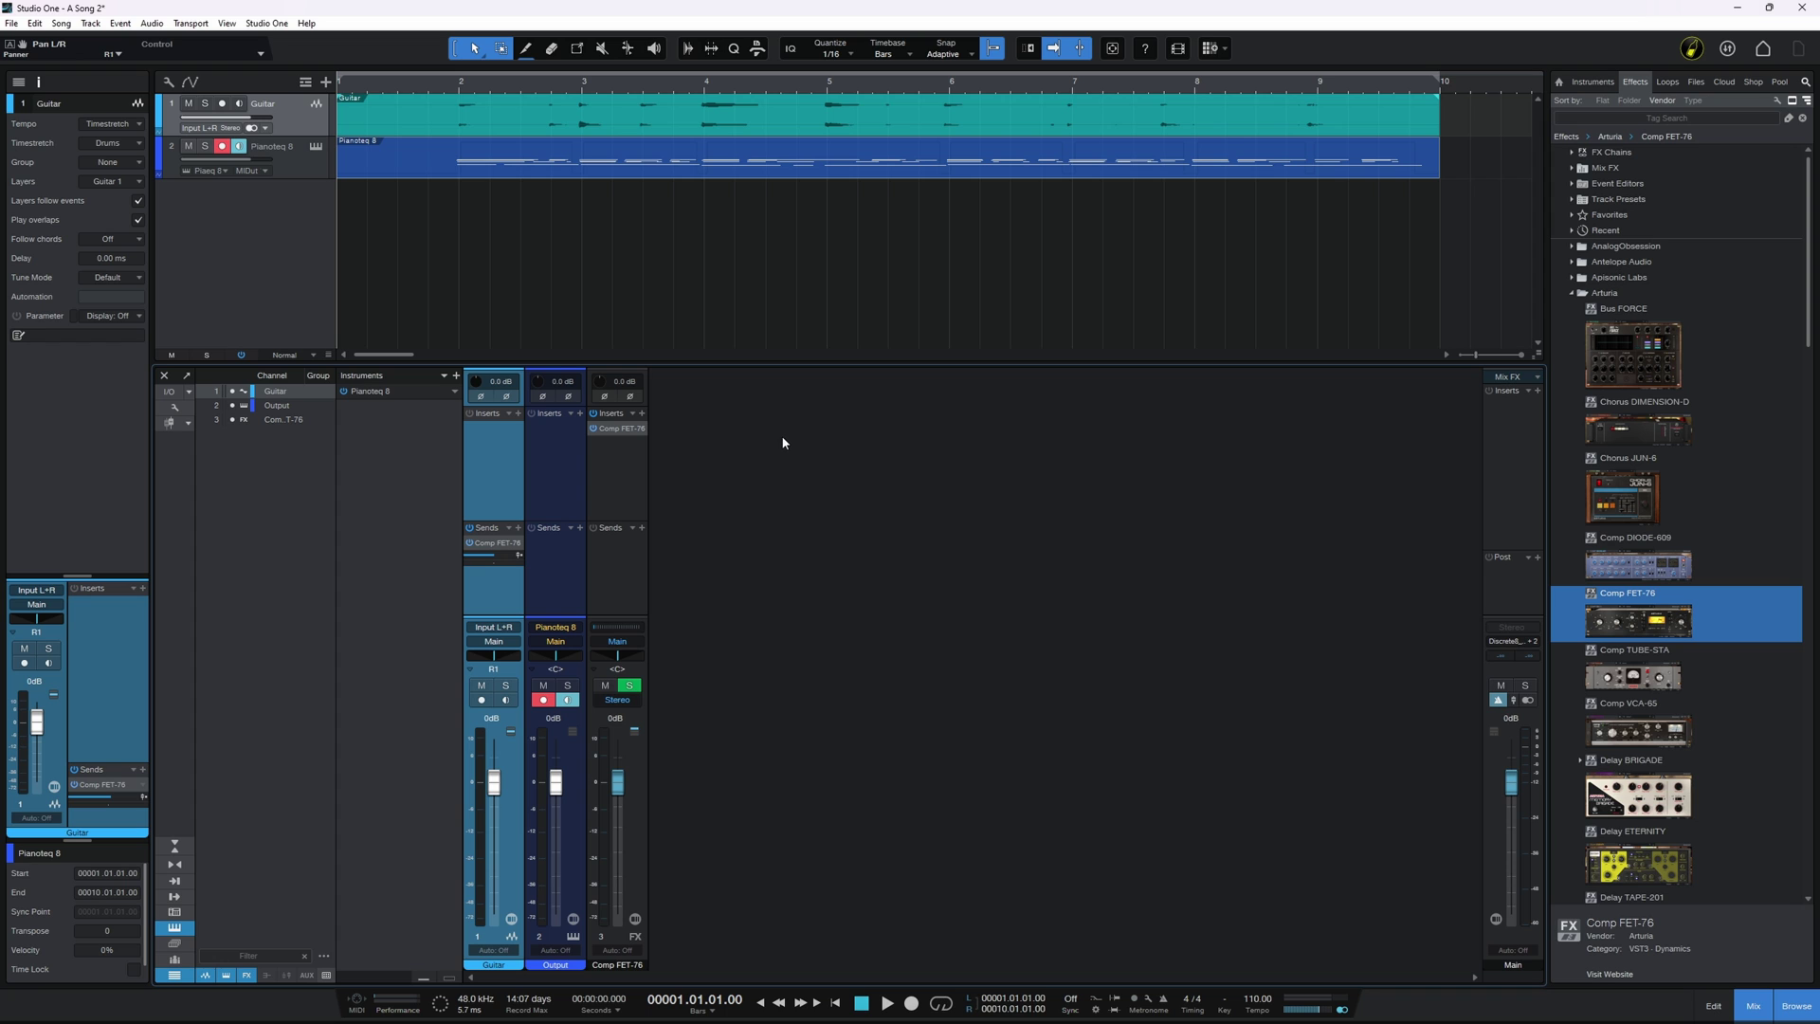
{"action": "right_click", "coordinate": [708, 517]}
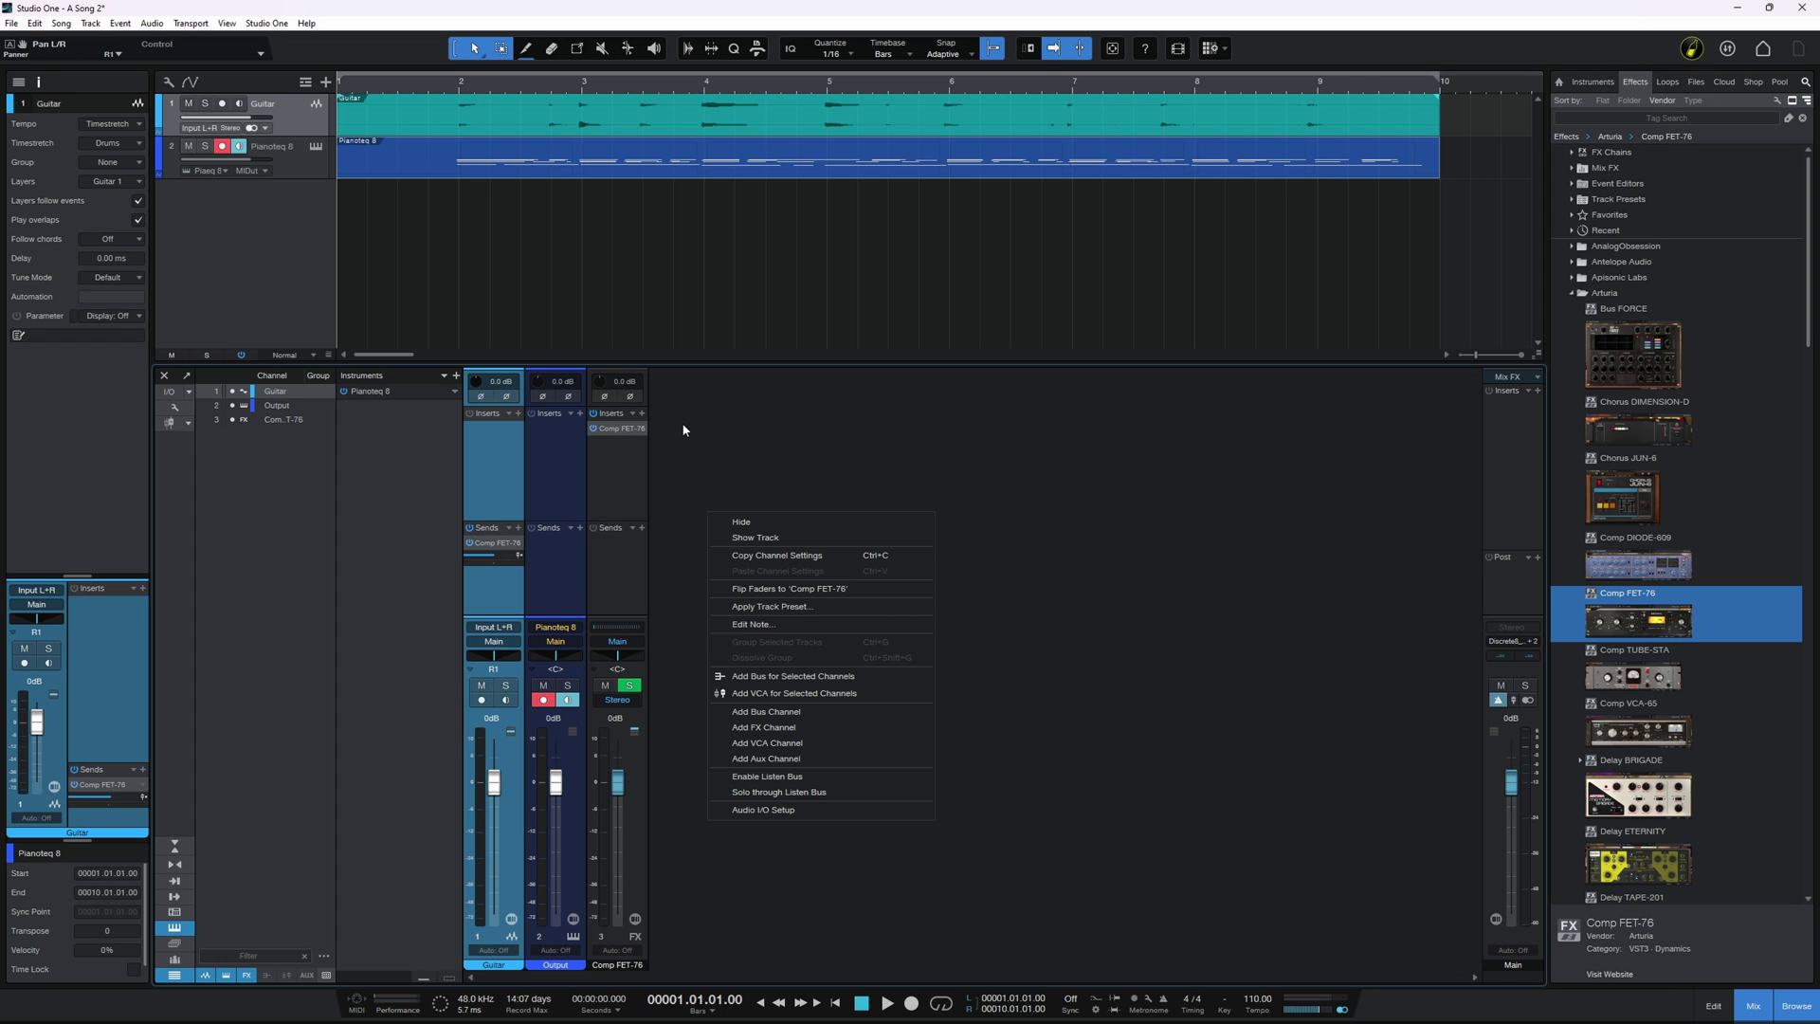
{"action": "left_click", "coordinate": [767, 727]}
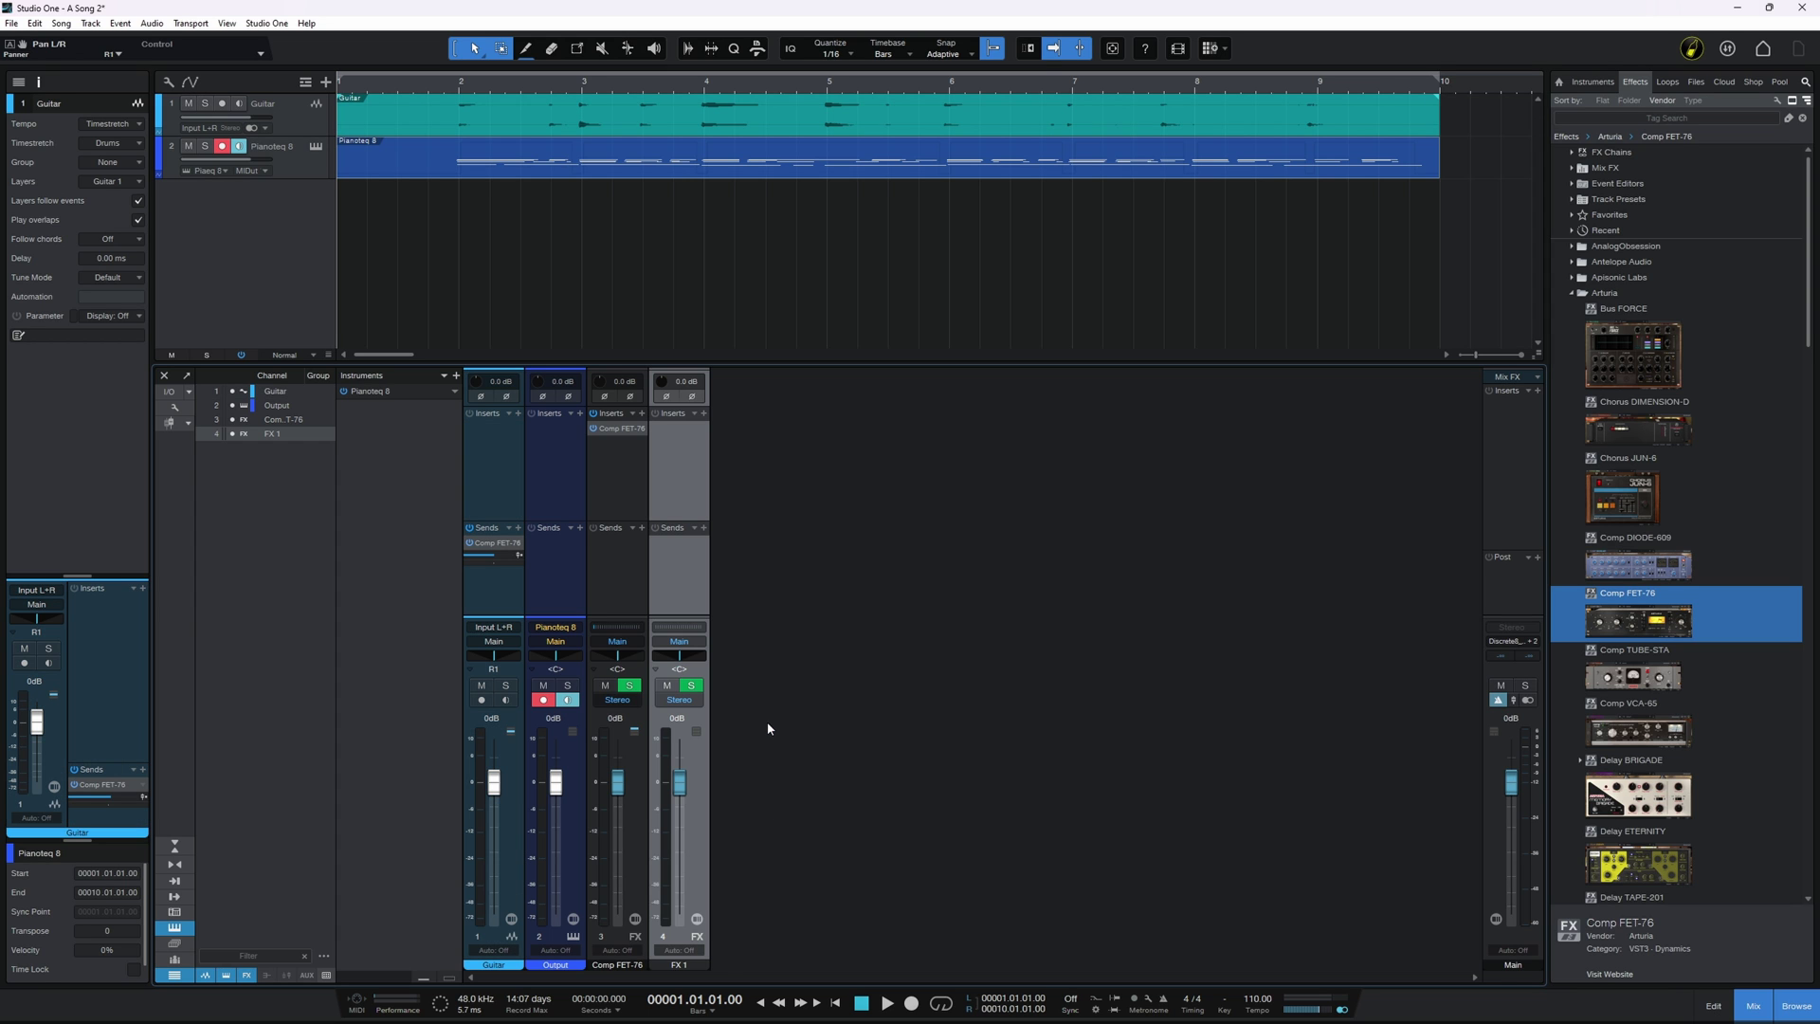
{"action": "right_click", "coordinate": [775, 470]}
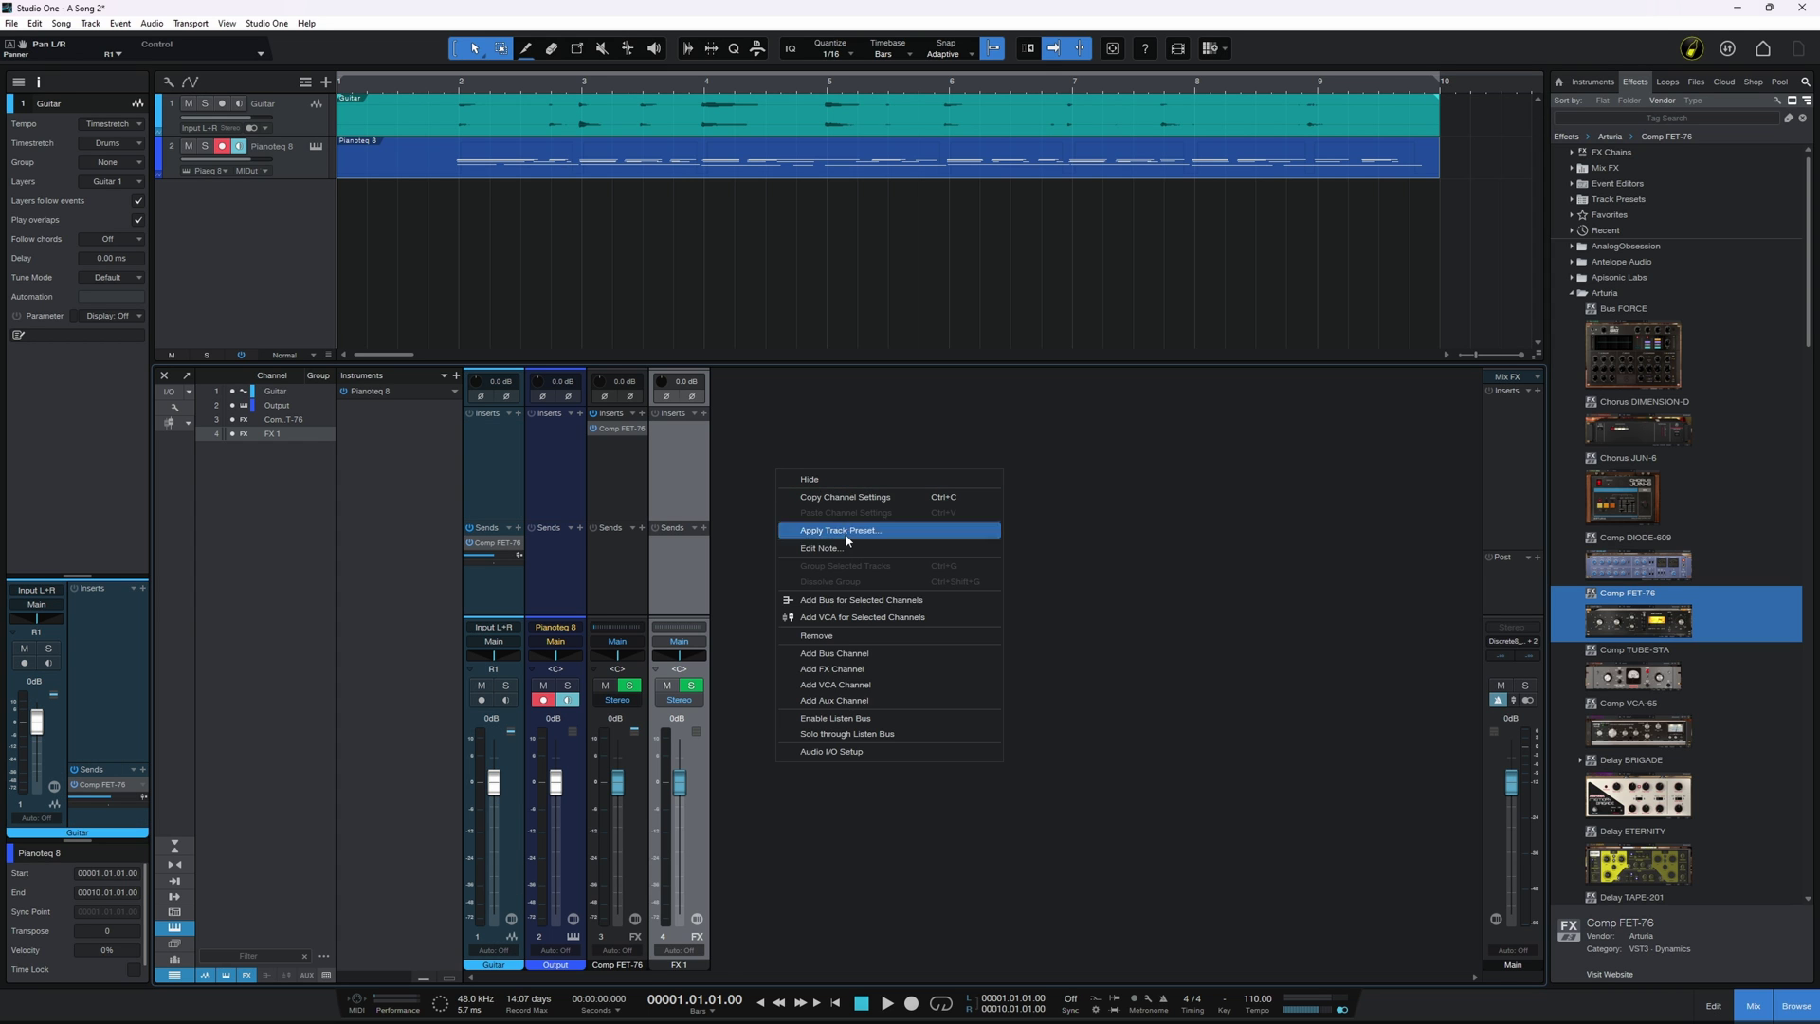
{"action": "left_click", "coordinate": [838, 701]}
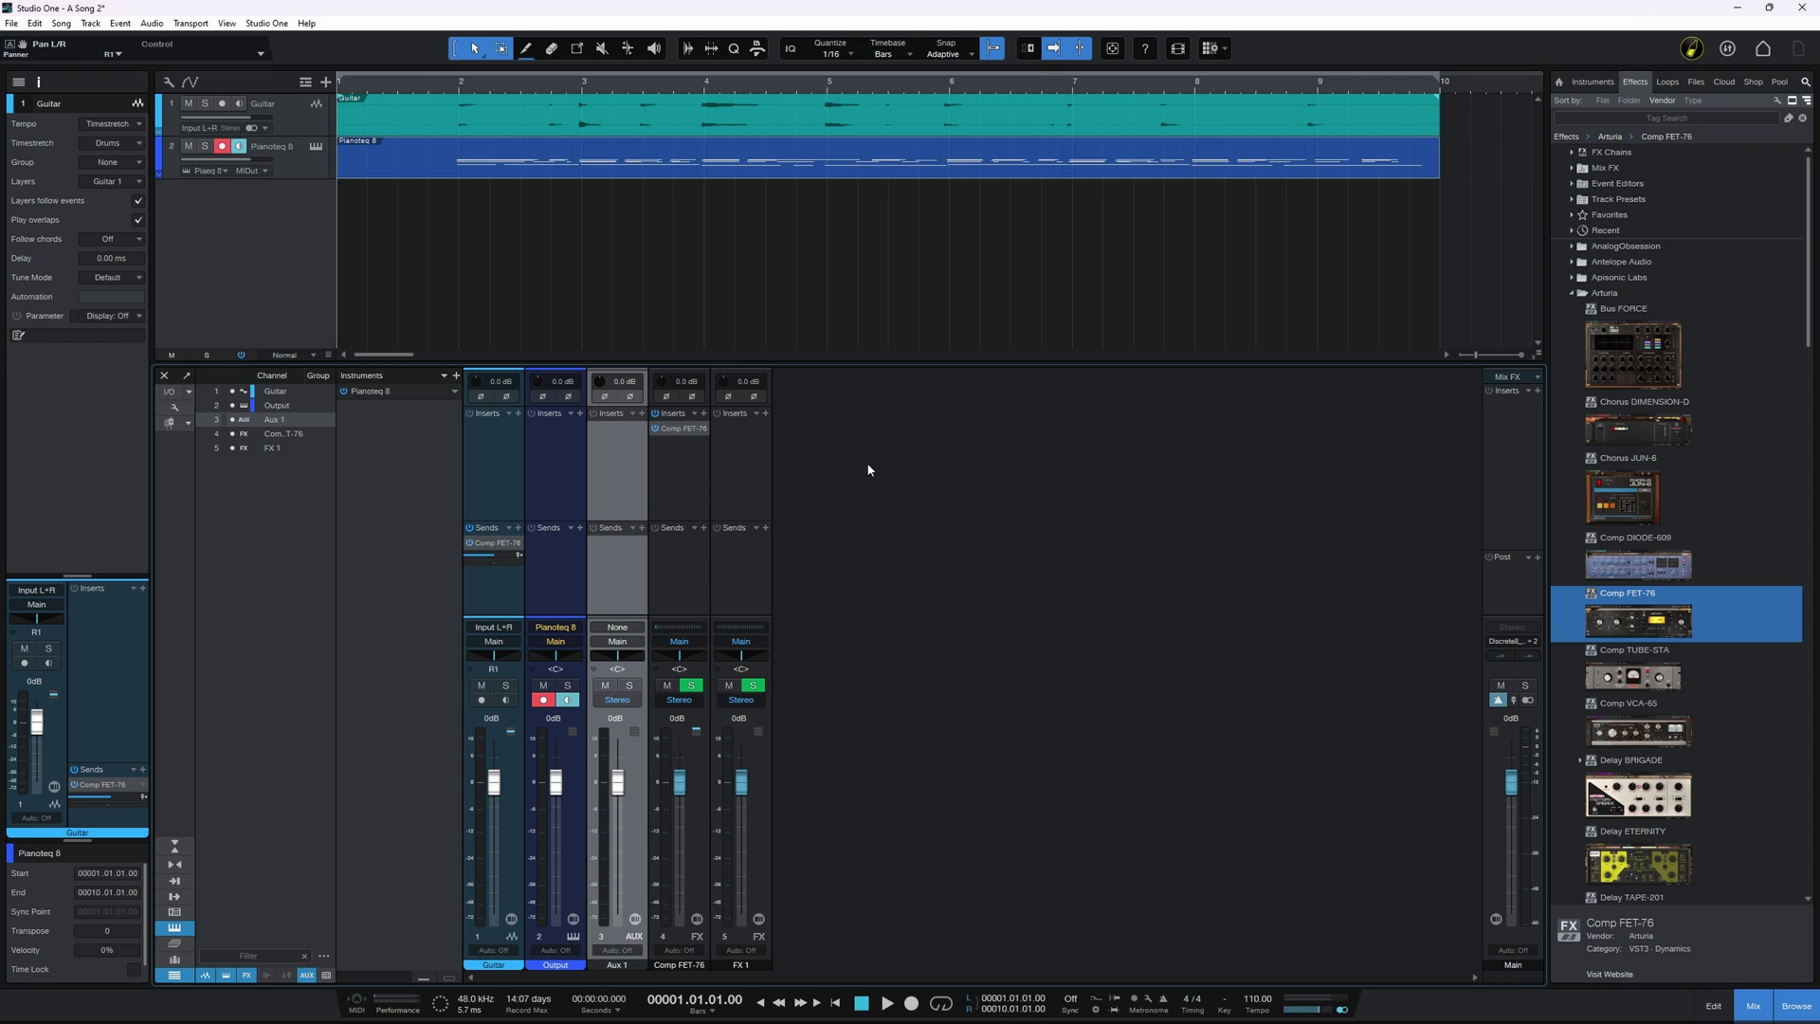
{"action": "right_click", "coordinate": [826, 500]}
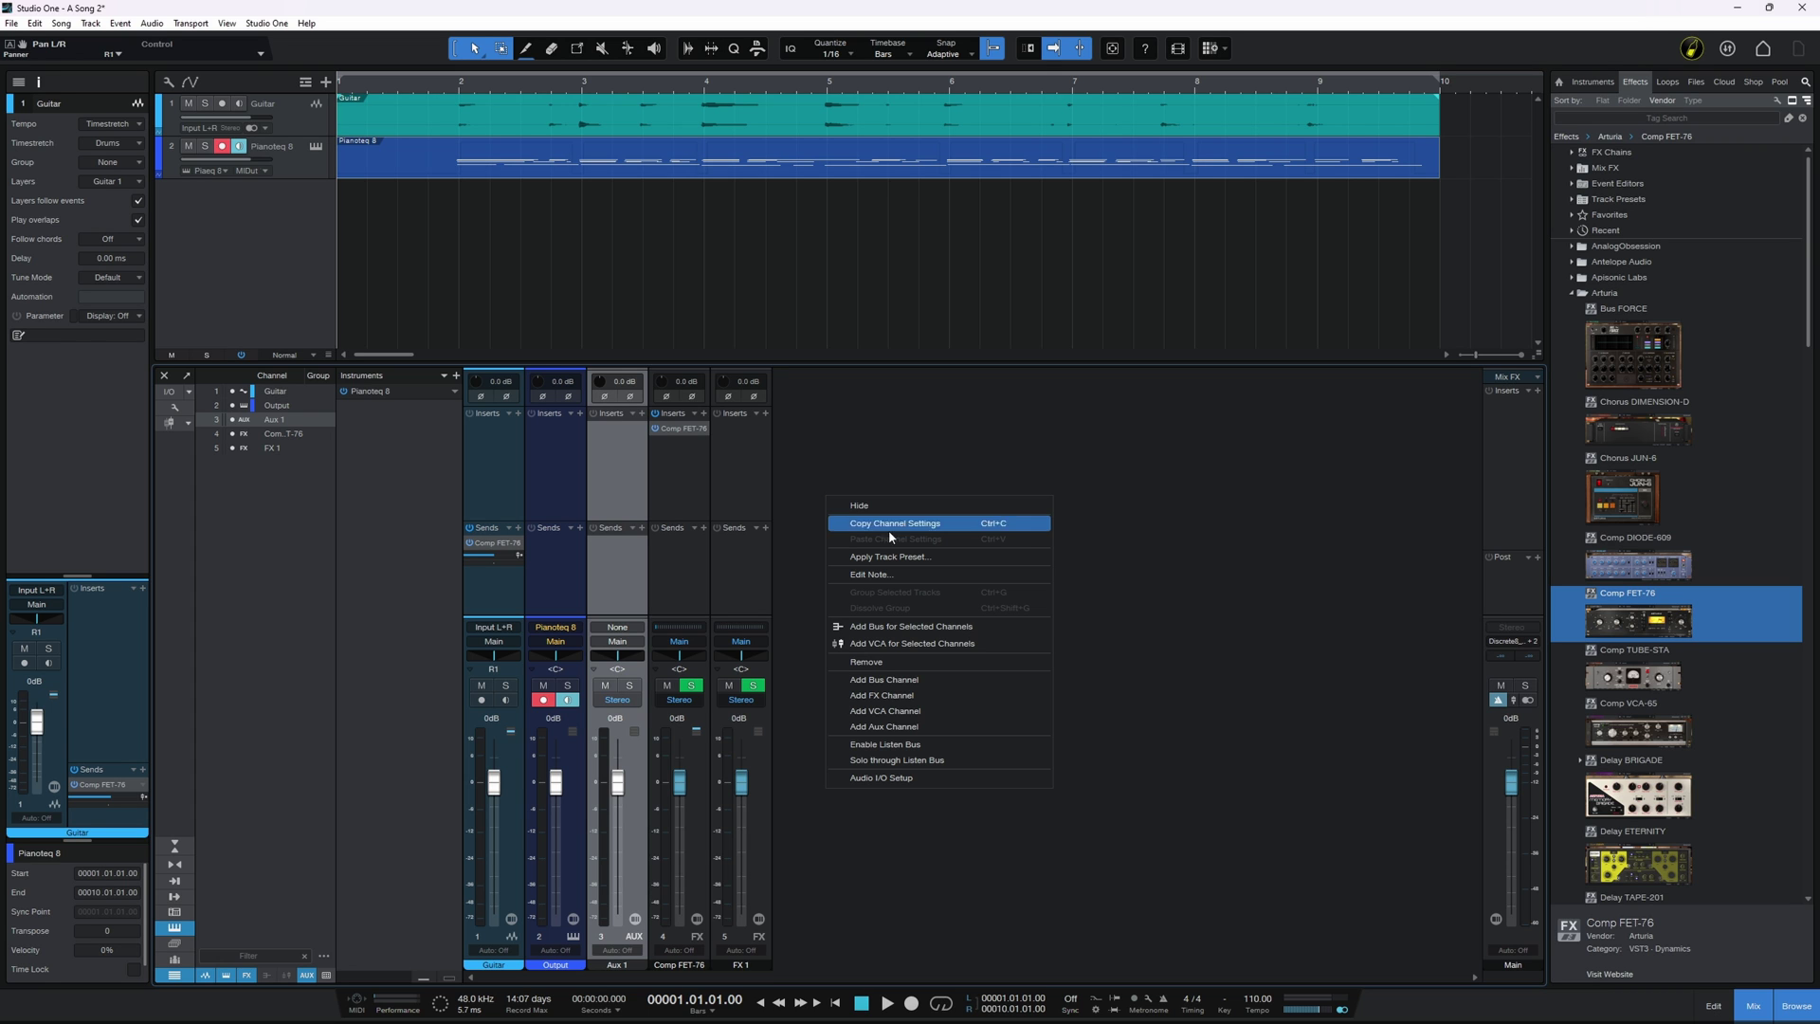
{"action": "left_click", "coordinate": [880, 712]}
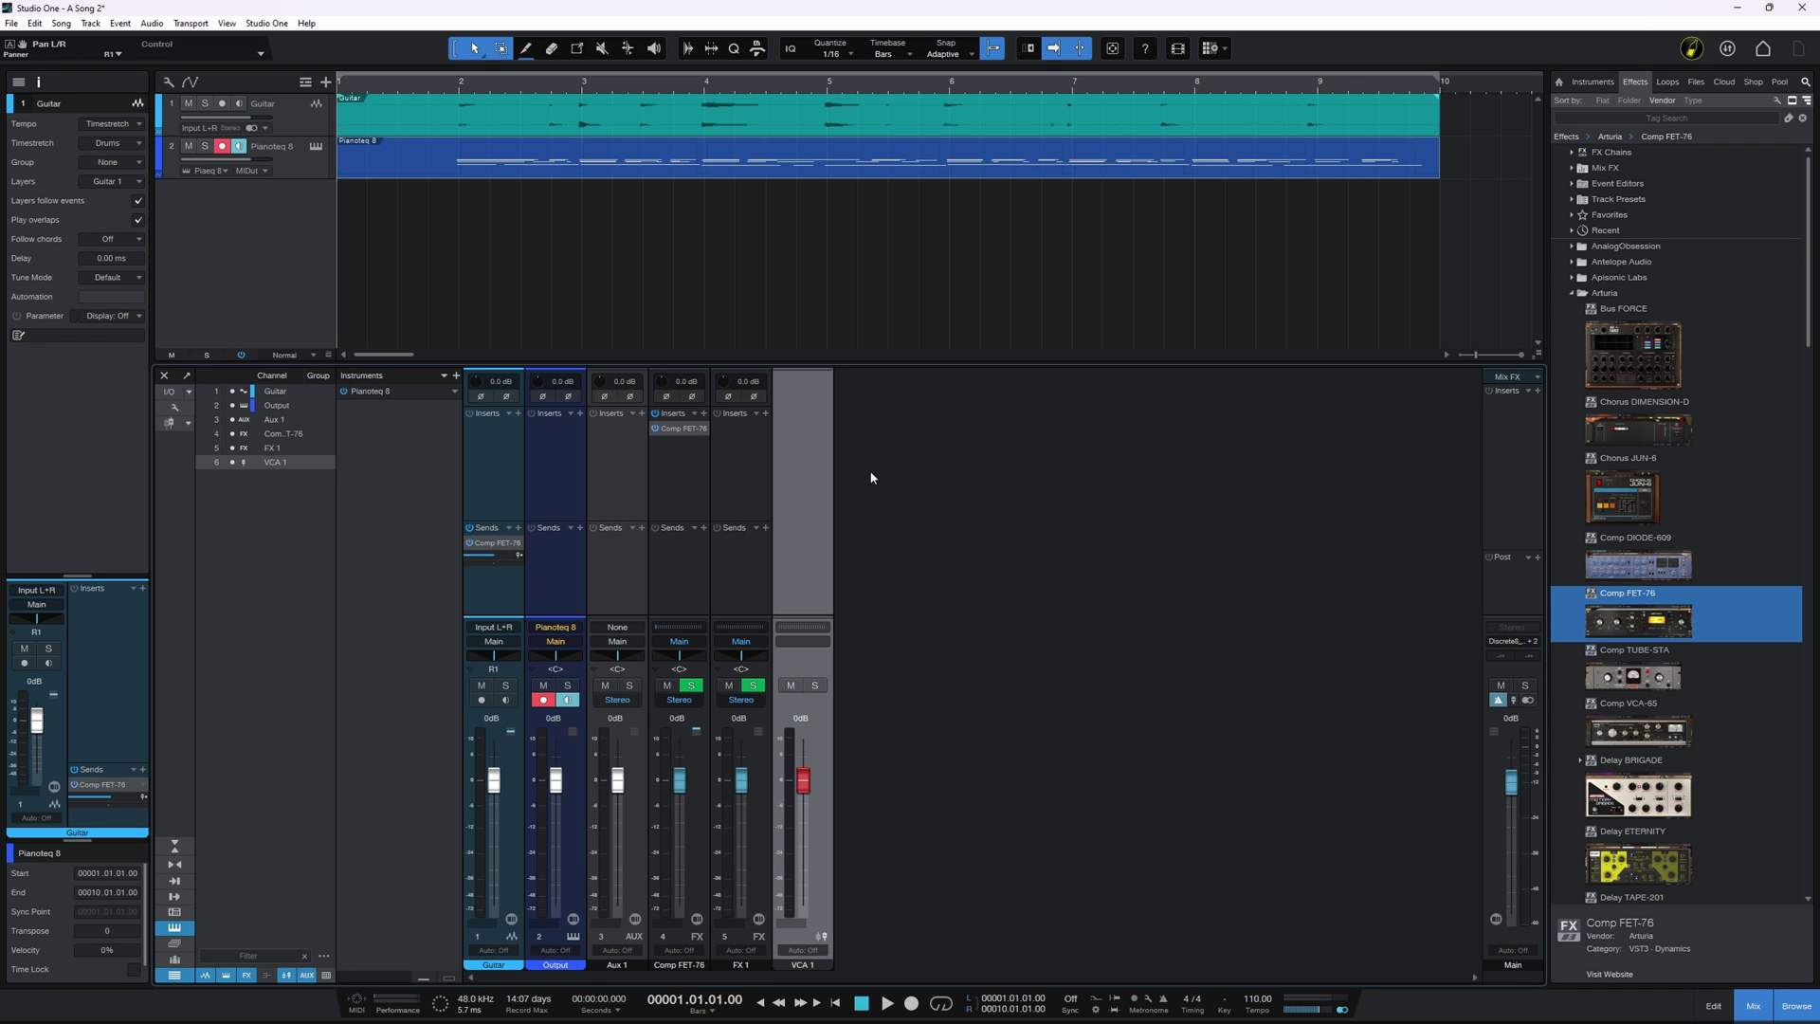
Nudge the VCA 1 fader to about -0.4 dB and assign the Output and Comp FET-76 channels to VCA 1.
{"action": "mouse_move", "coordinate": [803, 781]}
{"action": "left_mouse_down"}
{"action": "mouse_move", "coordinate": [803, 812]}
{"action": "mouse_move", "coordinate": [807, 786]}
{"action": "left_mouse_up"}
{"action": "left_click", "coordinate": [573, 822]}
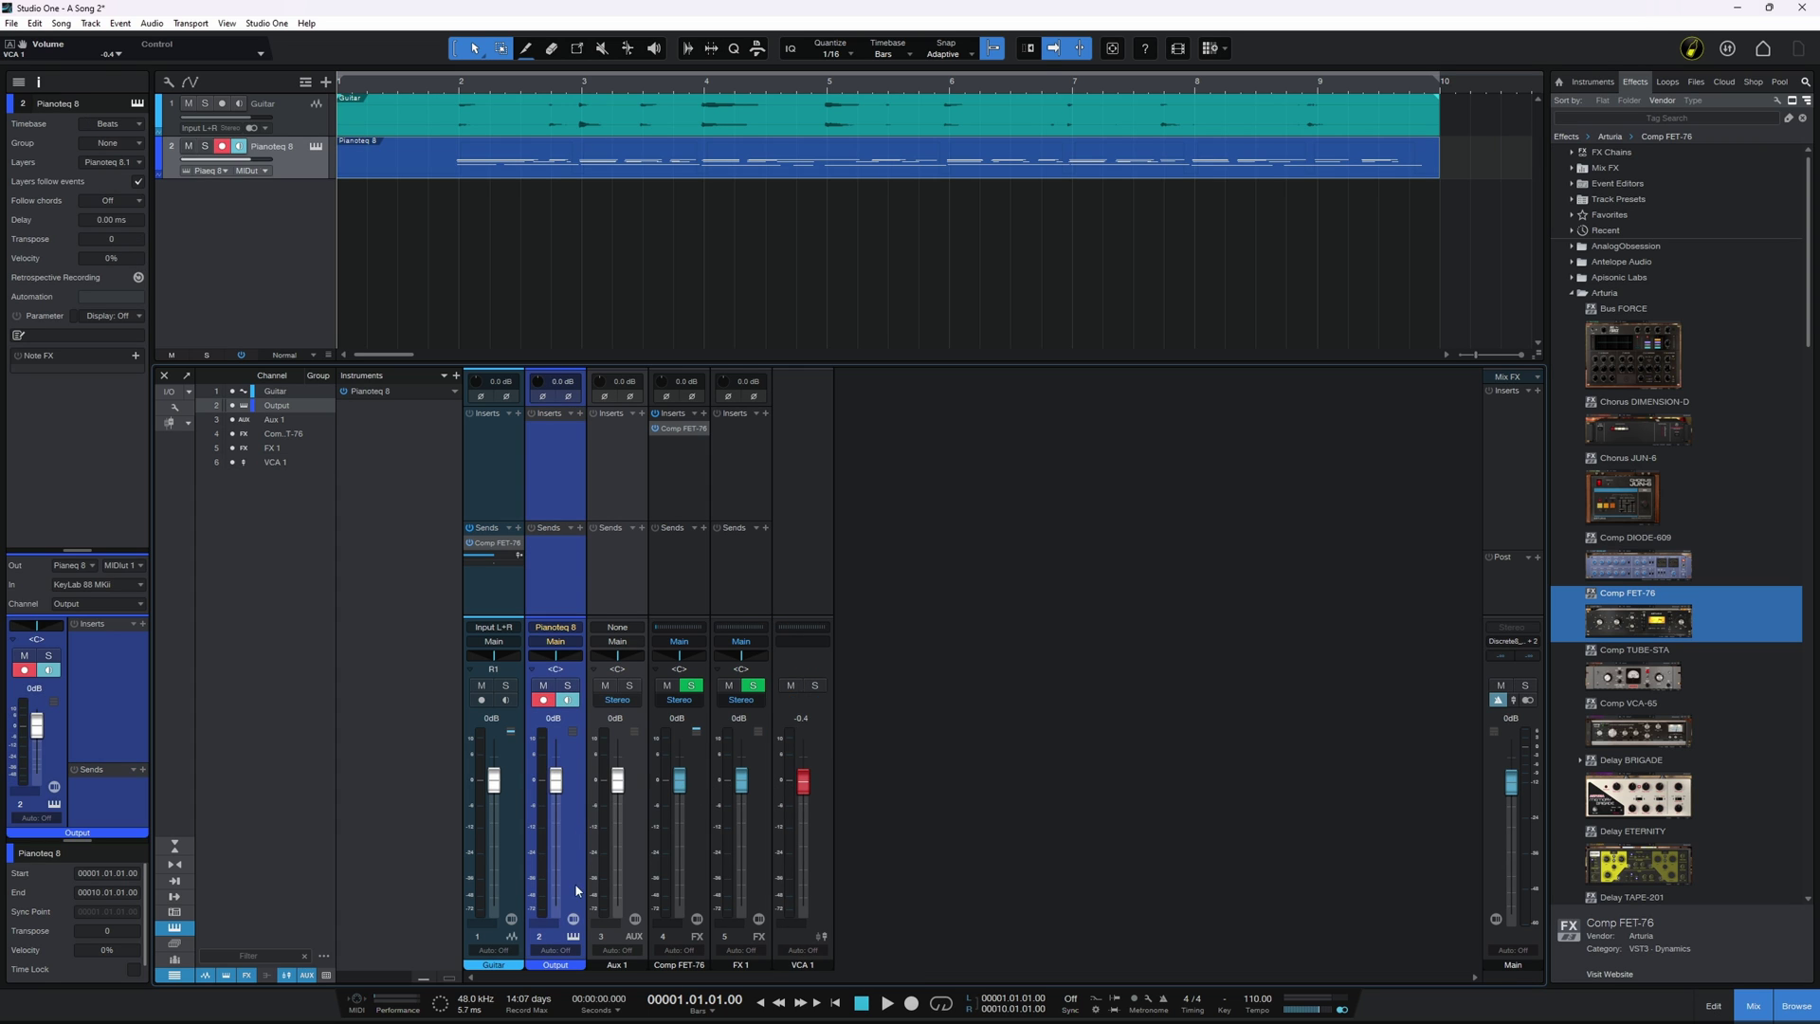
{"action": "left_click", "coordinate": [547, 926]}
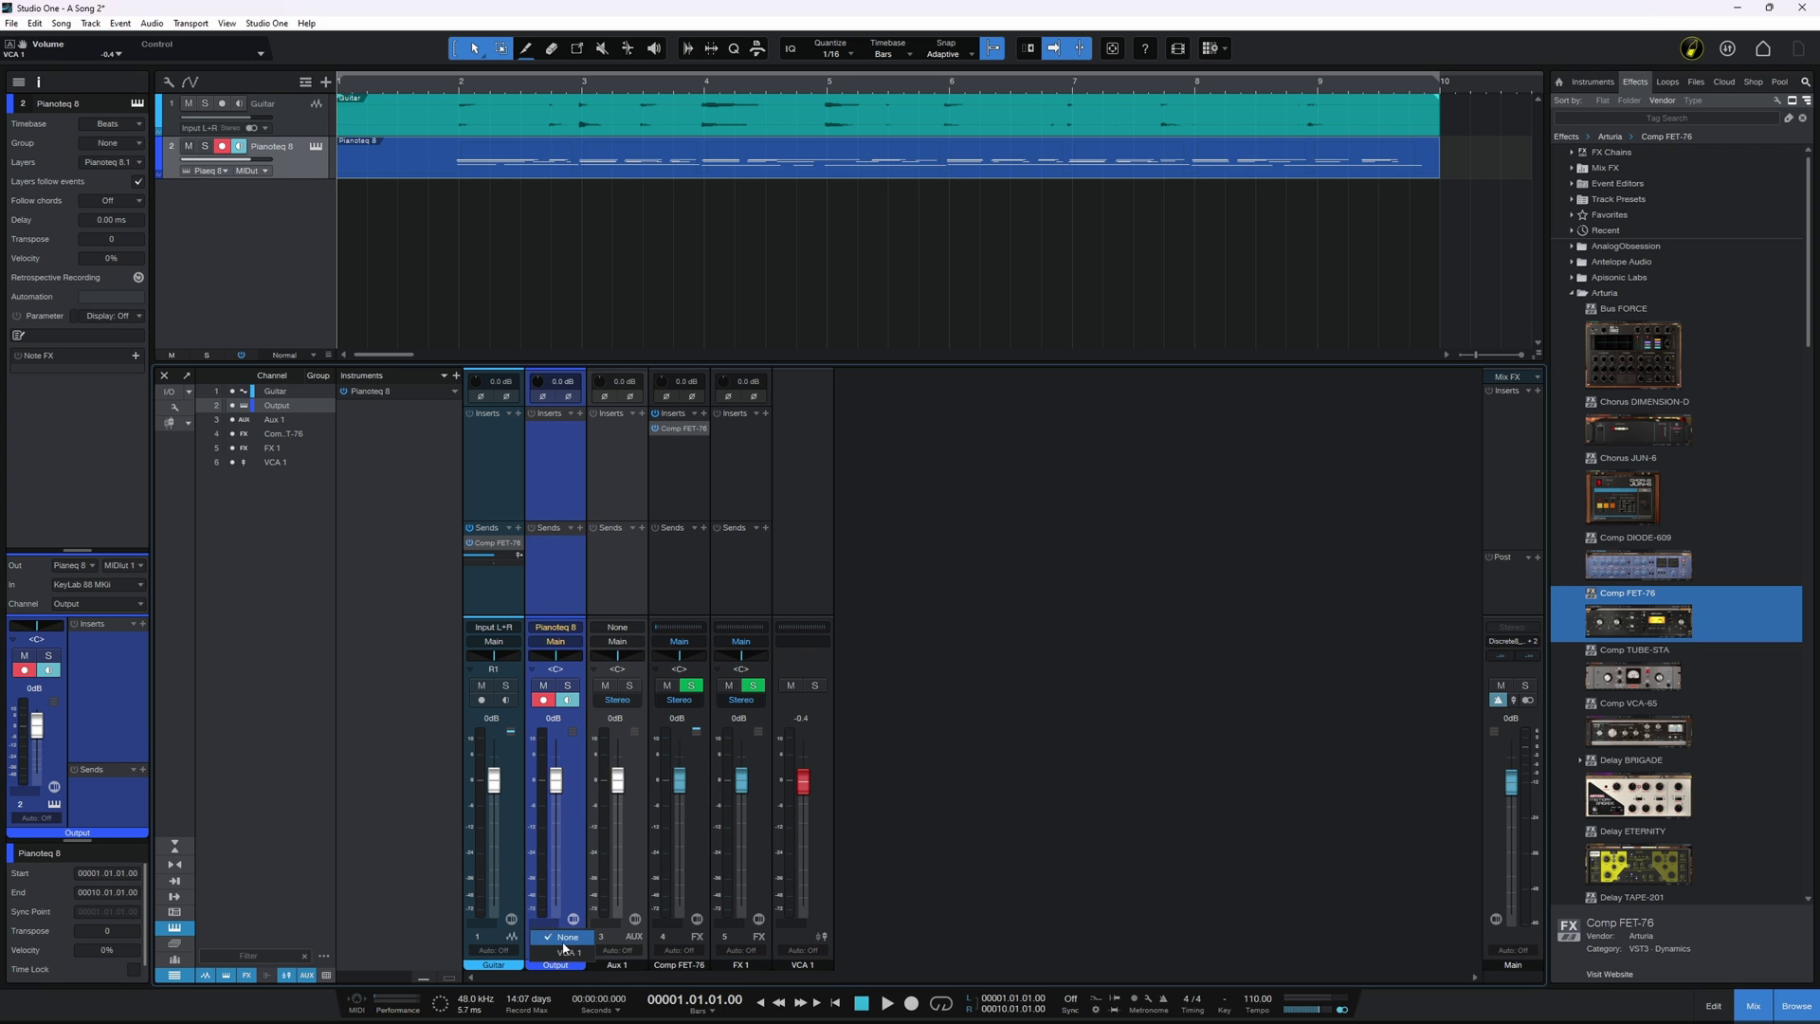
{"action": "left_click", "coordinate": [566, 952]}
{"action": "left_click", "coordinate": [667, 935]}
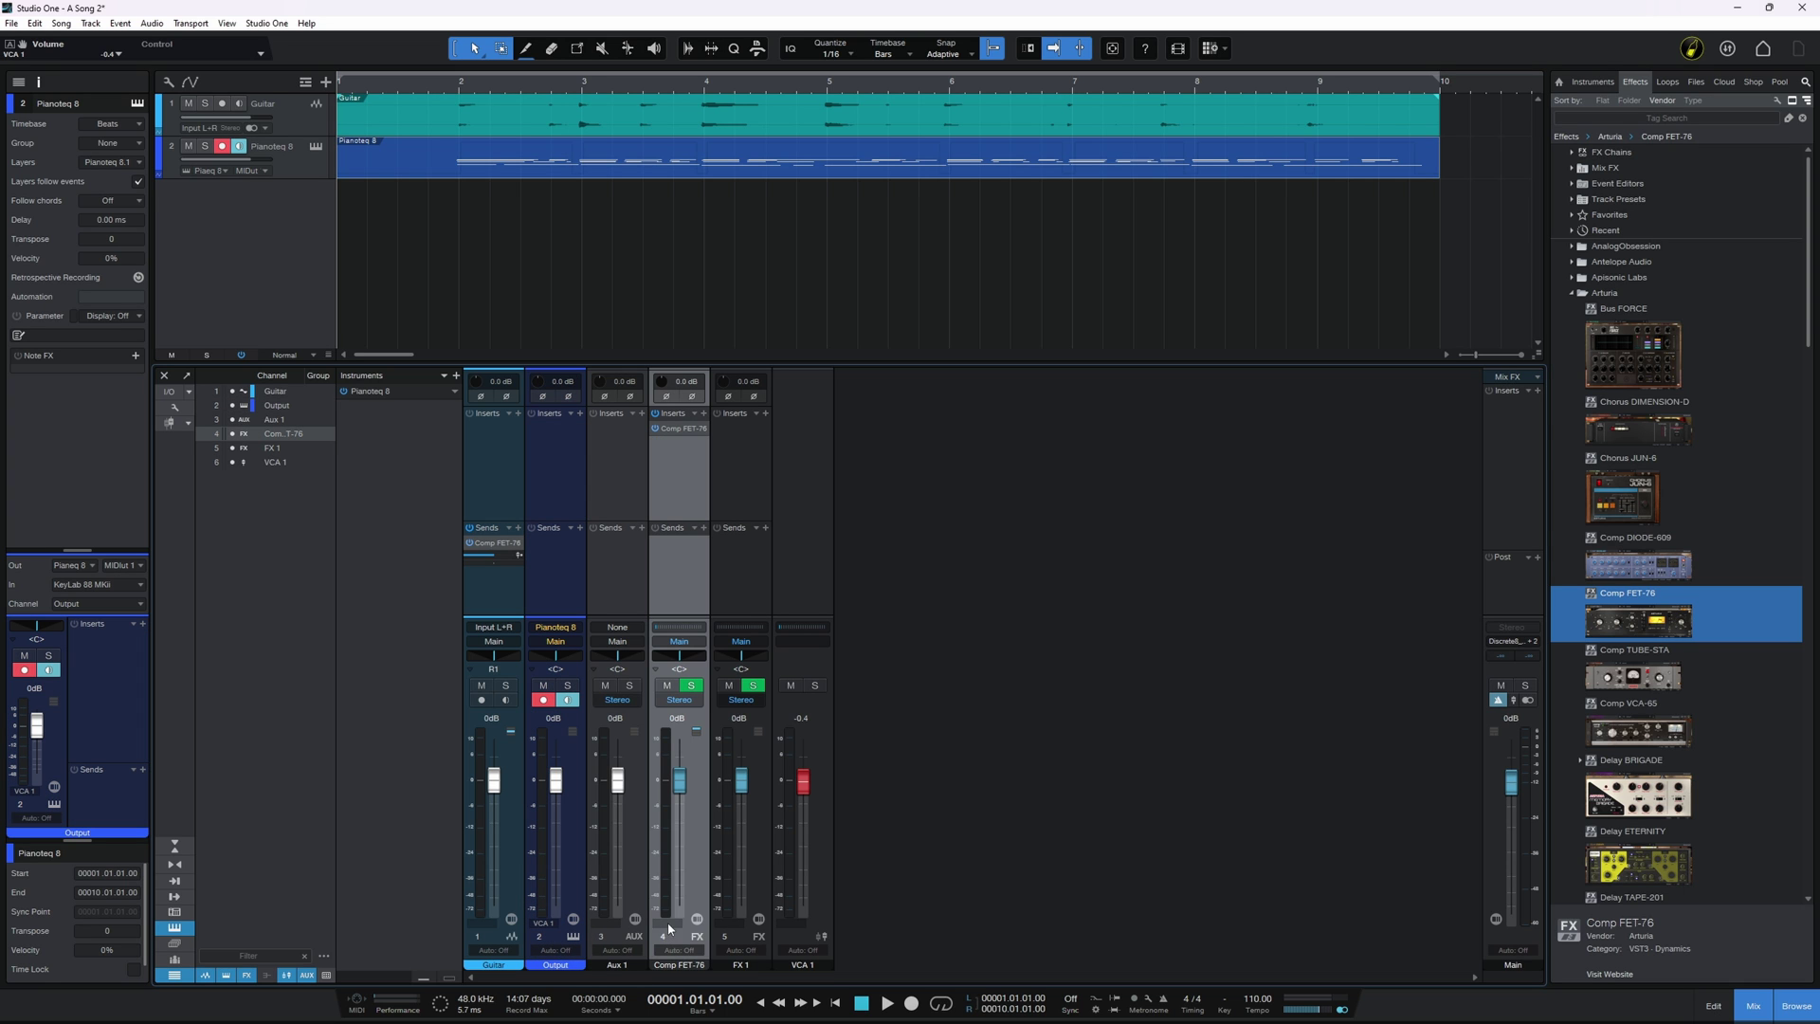
{"action": "left_click", "coordinate": [667, 925]}
{"action": "left_click", "coordinate": [684, 952]}
Lower the Comp FET-76 fader to about -18.2 dB and Output to about -5.0 dB, and move the VCA 1 fader to about -0.1 dB.
{"action": "left_click_drag", "start_coordinate": [680, 782], "coordinate": [681, 837]}
{"action": "left_click_drag", "start_coordinate": [557, 787], "coordinate": [559, 808]}
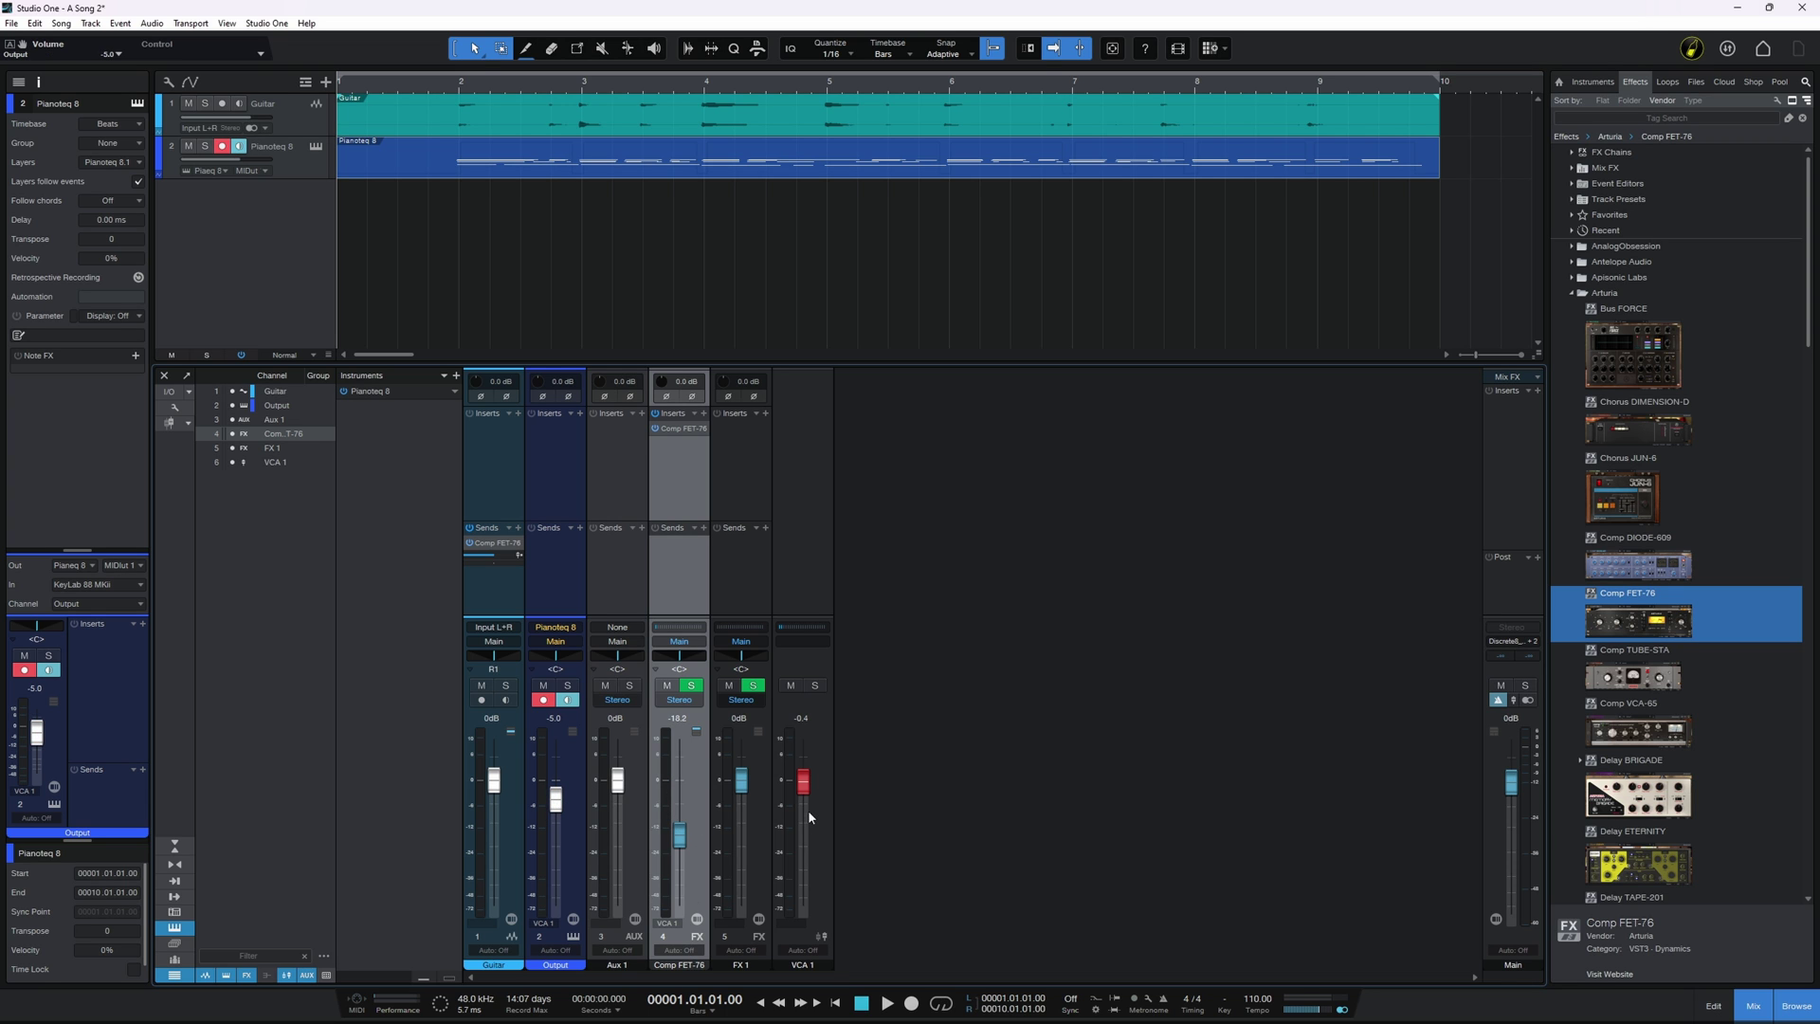
{"action": "mouse_move", "coordinate": [804, 781]}
{"action": "left_mouse_down"}
{"action": "mouse_move", "coordinate": [808, 906]}
{"action": "mouse_move", "coordinate": [812, 783]}
{"action": "left_mouse_up"}
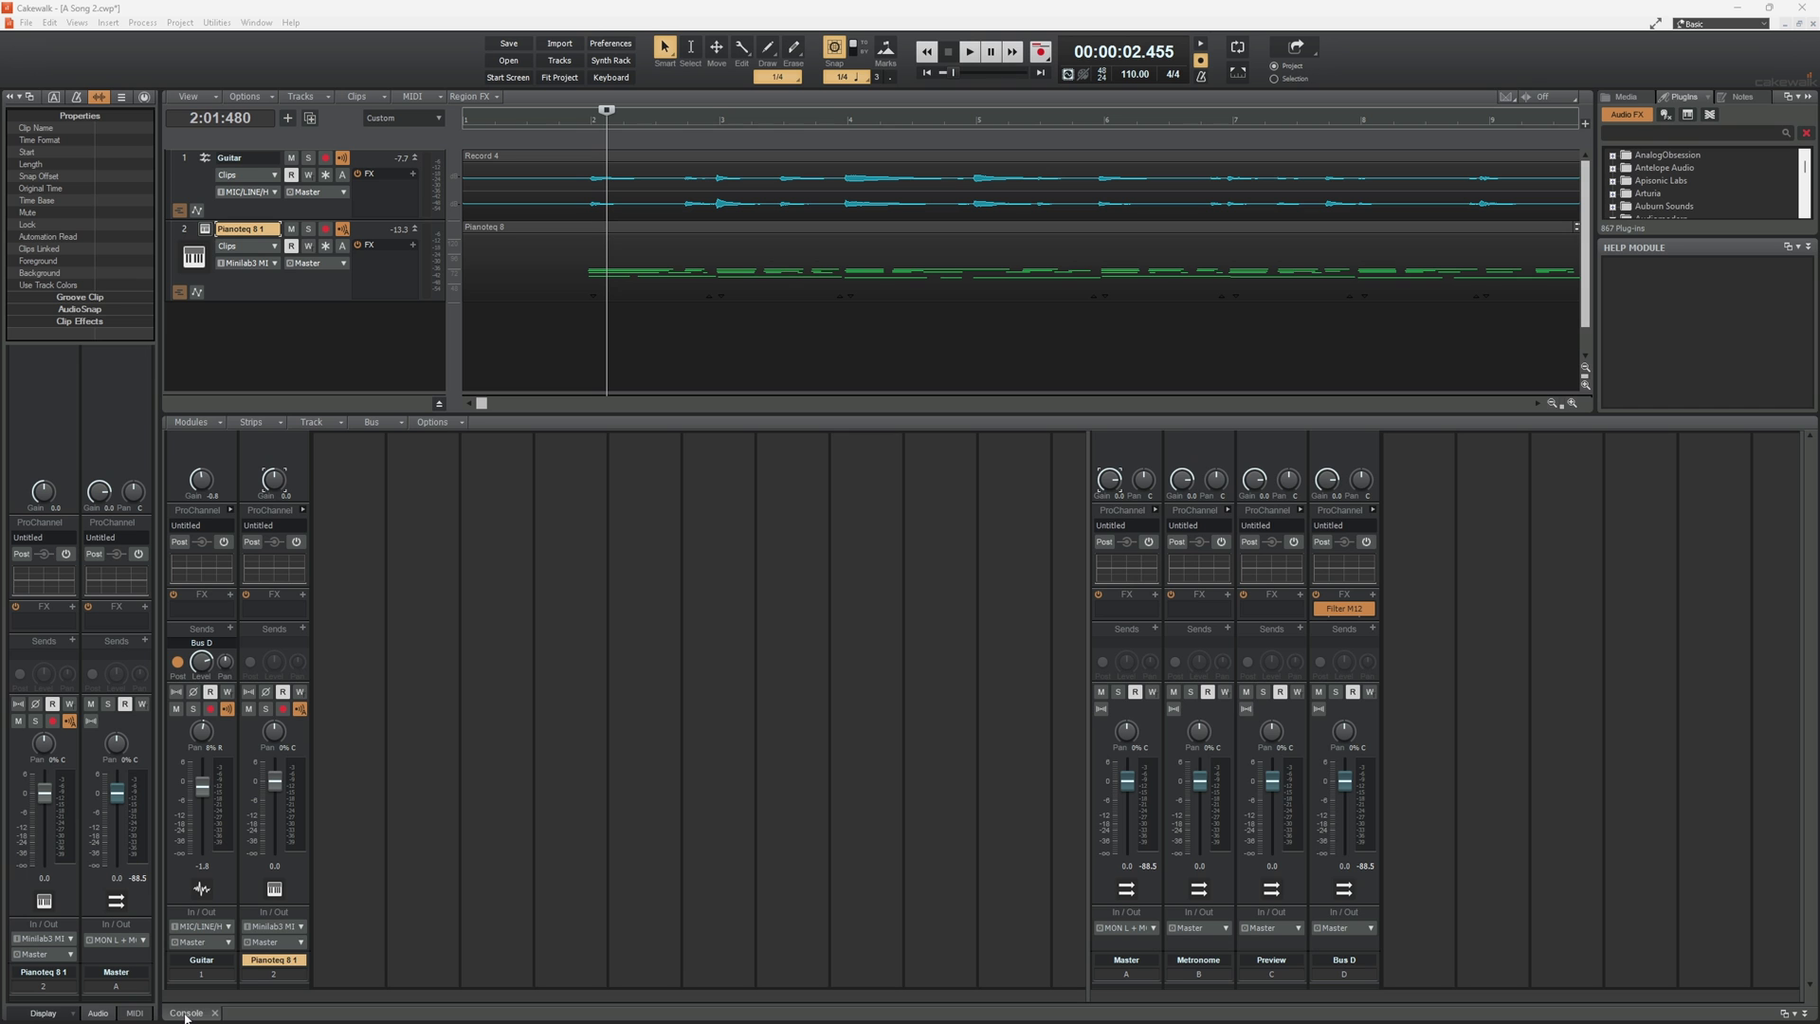
In Cakewalk, expand the docked Console to full height and restore its previous size.
{"action": "left_click_drag", "start_coordinate": [183, 1016], "coordinate": [334, 1016]}
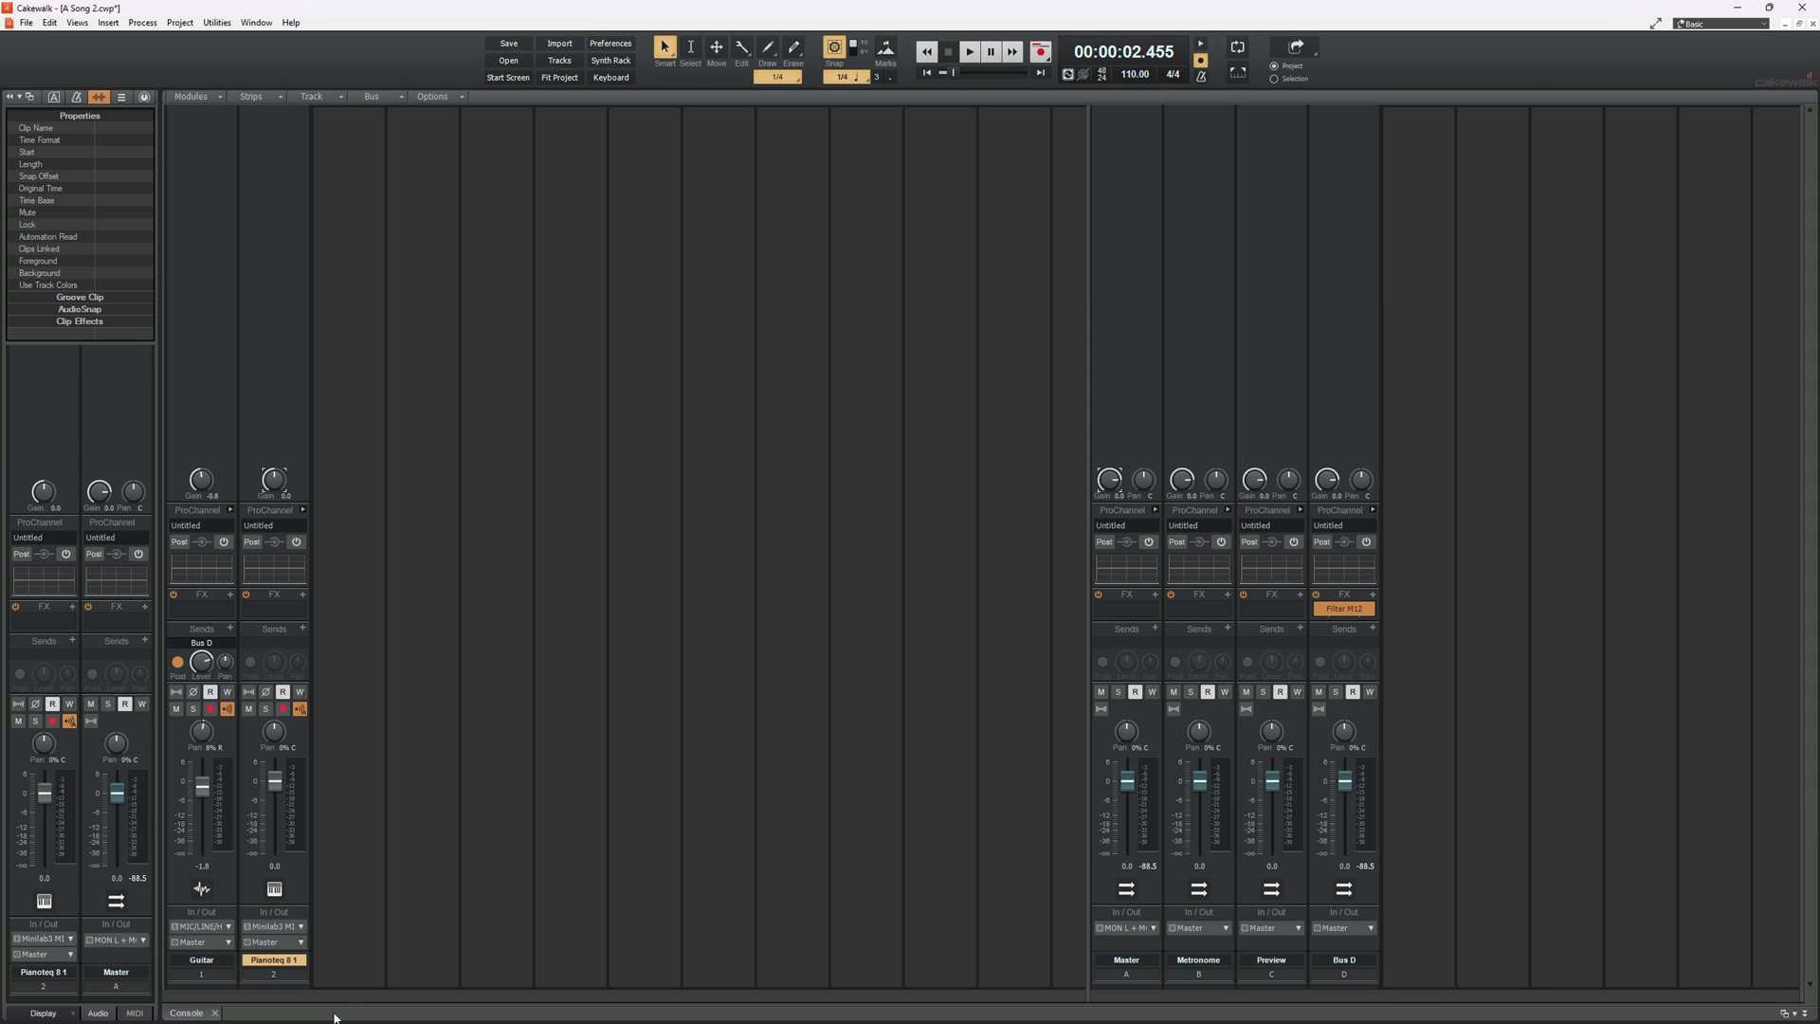
{"action": "double_click", "coordinate": [180, 1013]}
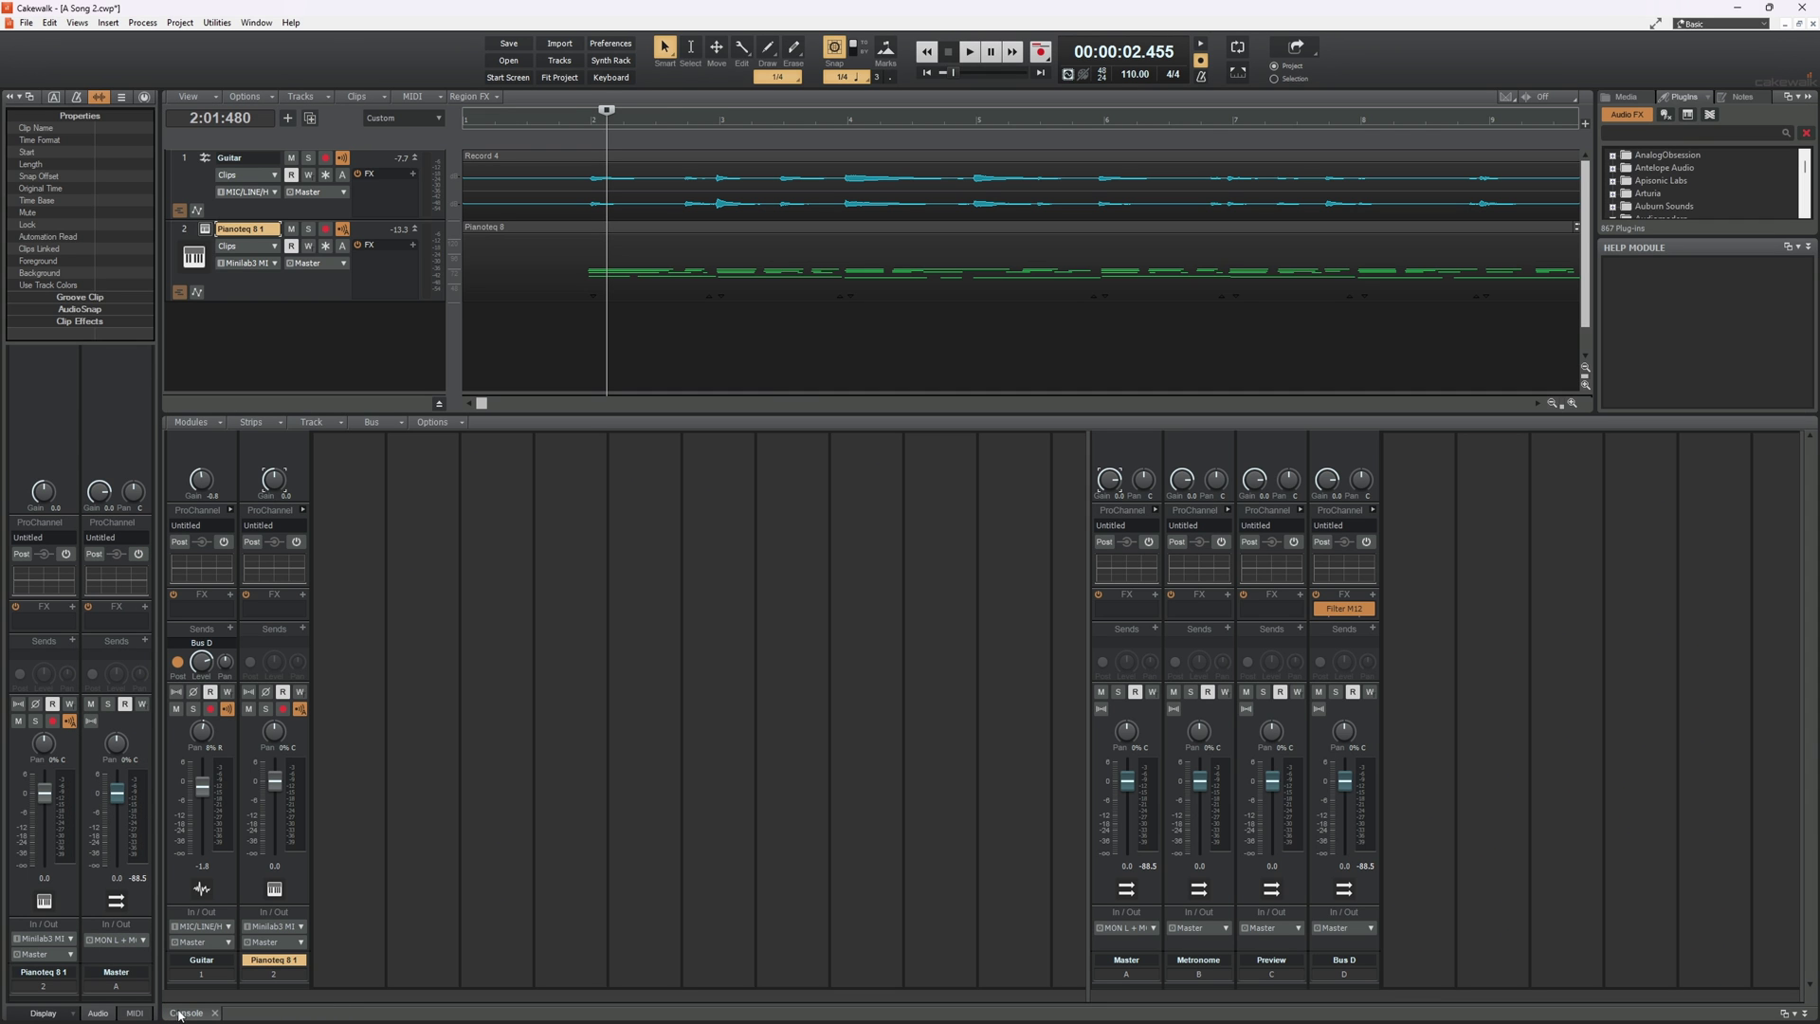
Open the Pianoteq 8 clip in the Piano Roll, undock it as a floating window and dock it again.
{"action": "double_click", "coordinate": [729, 228]}
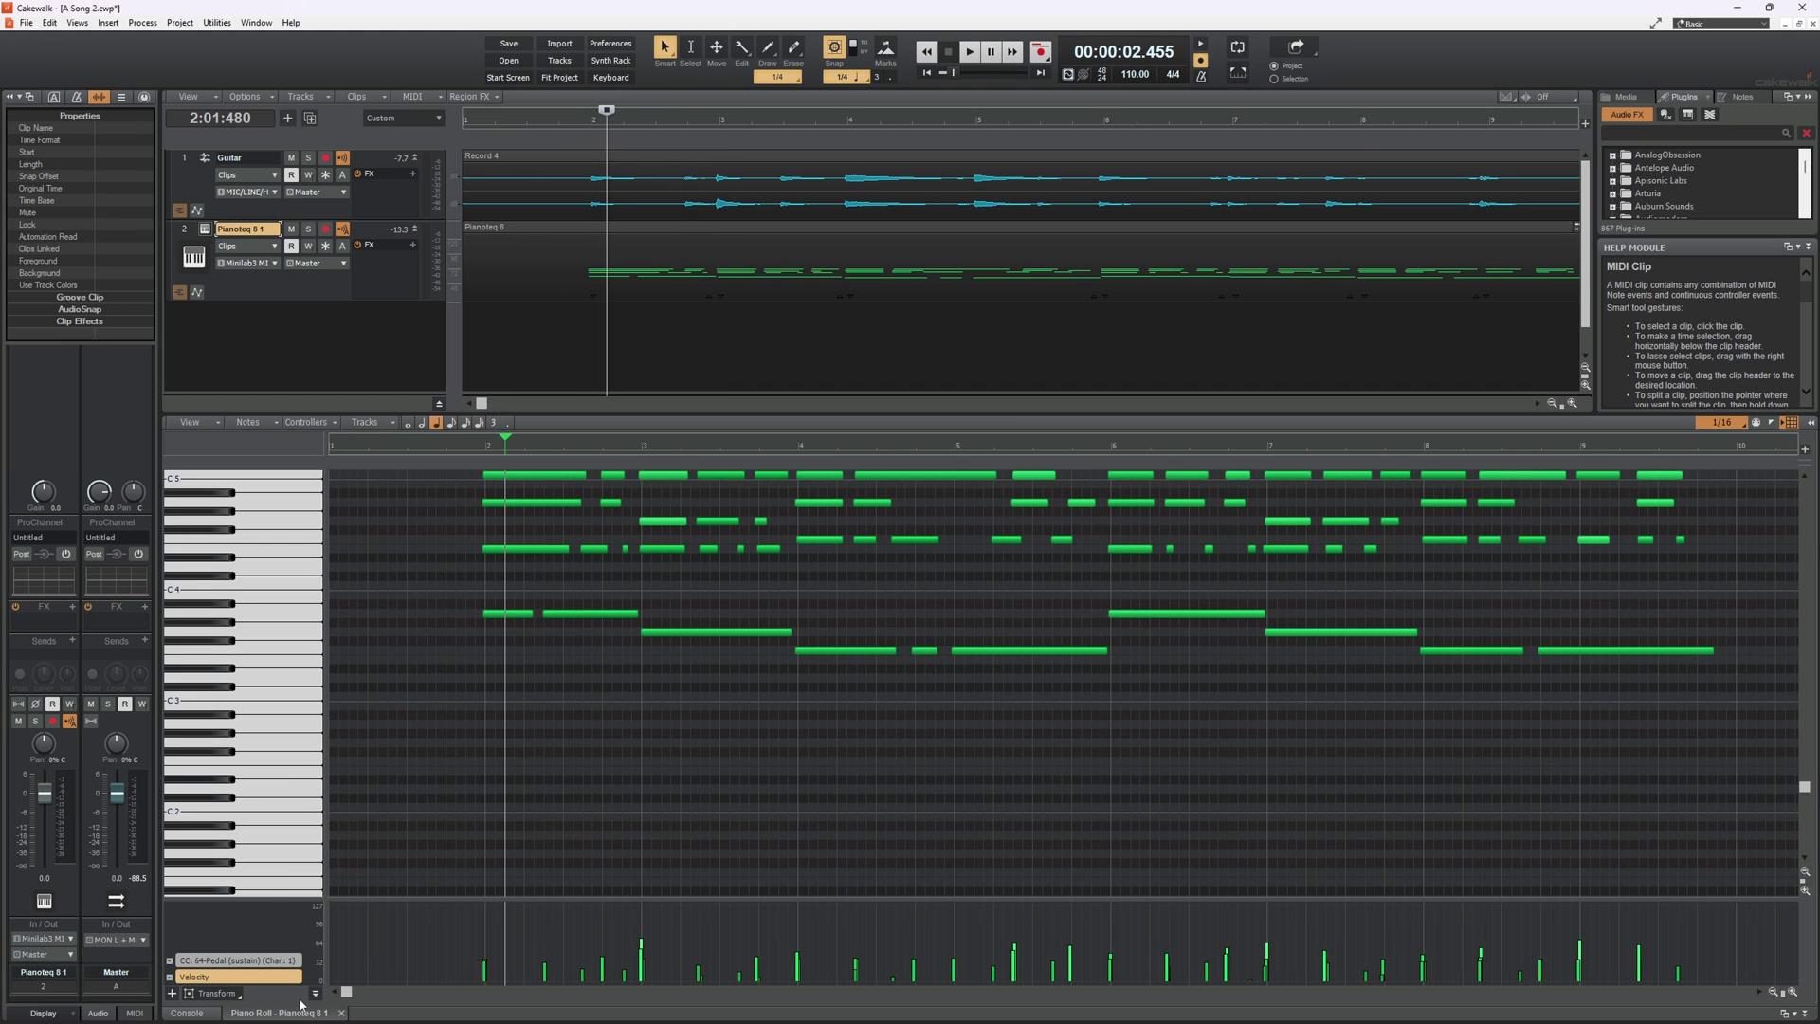
{"action": "left_click_drag", "start_coordinate": [302, 1016], "coordinate": [274, 289]}
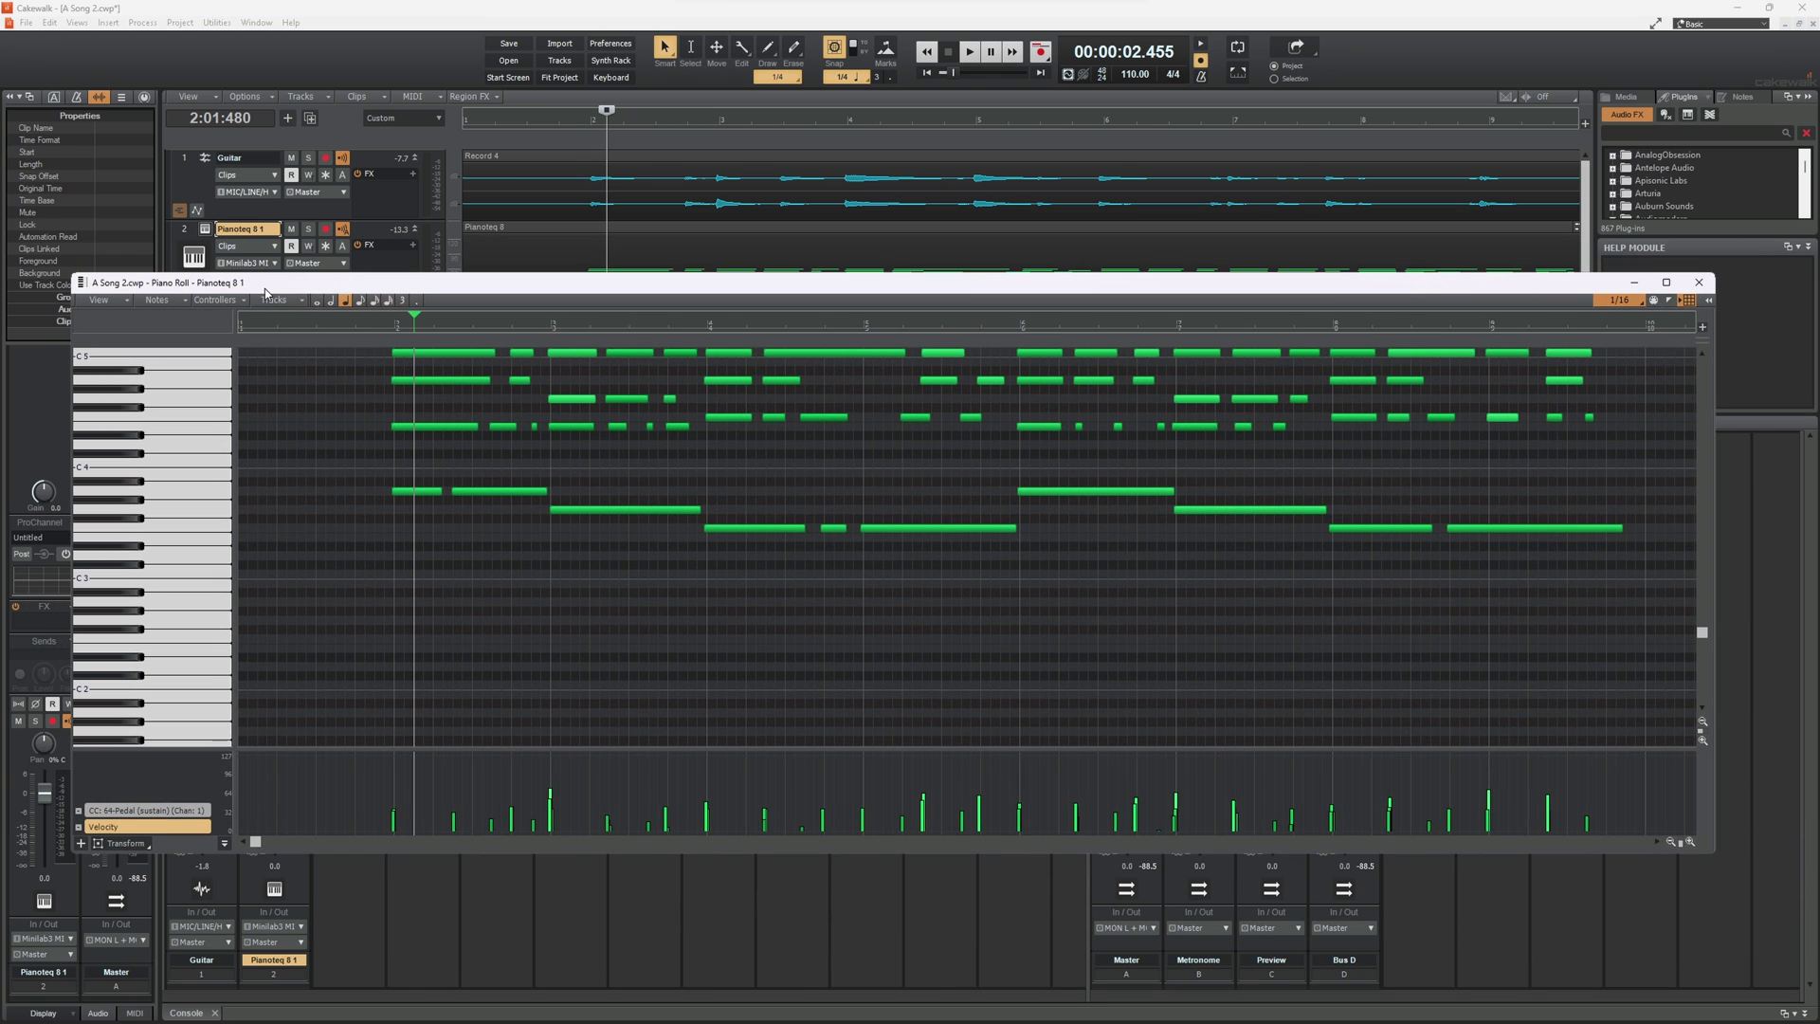
{"action": "left_click_drag", "start_coordinate": [758, 285], "coordinate": [862, 438]}
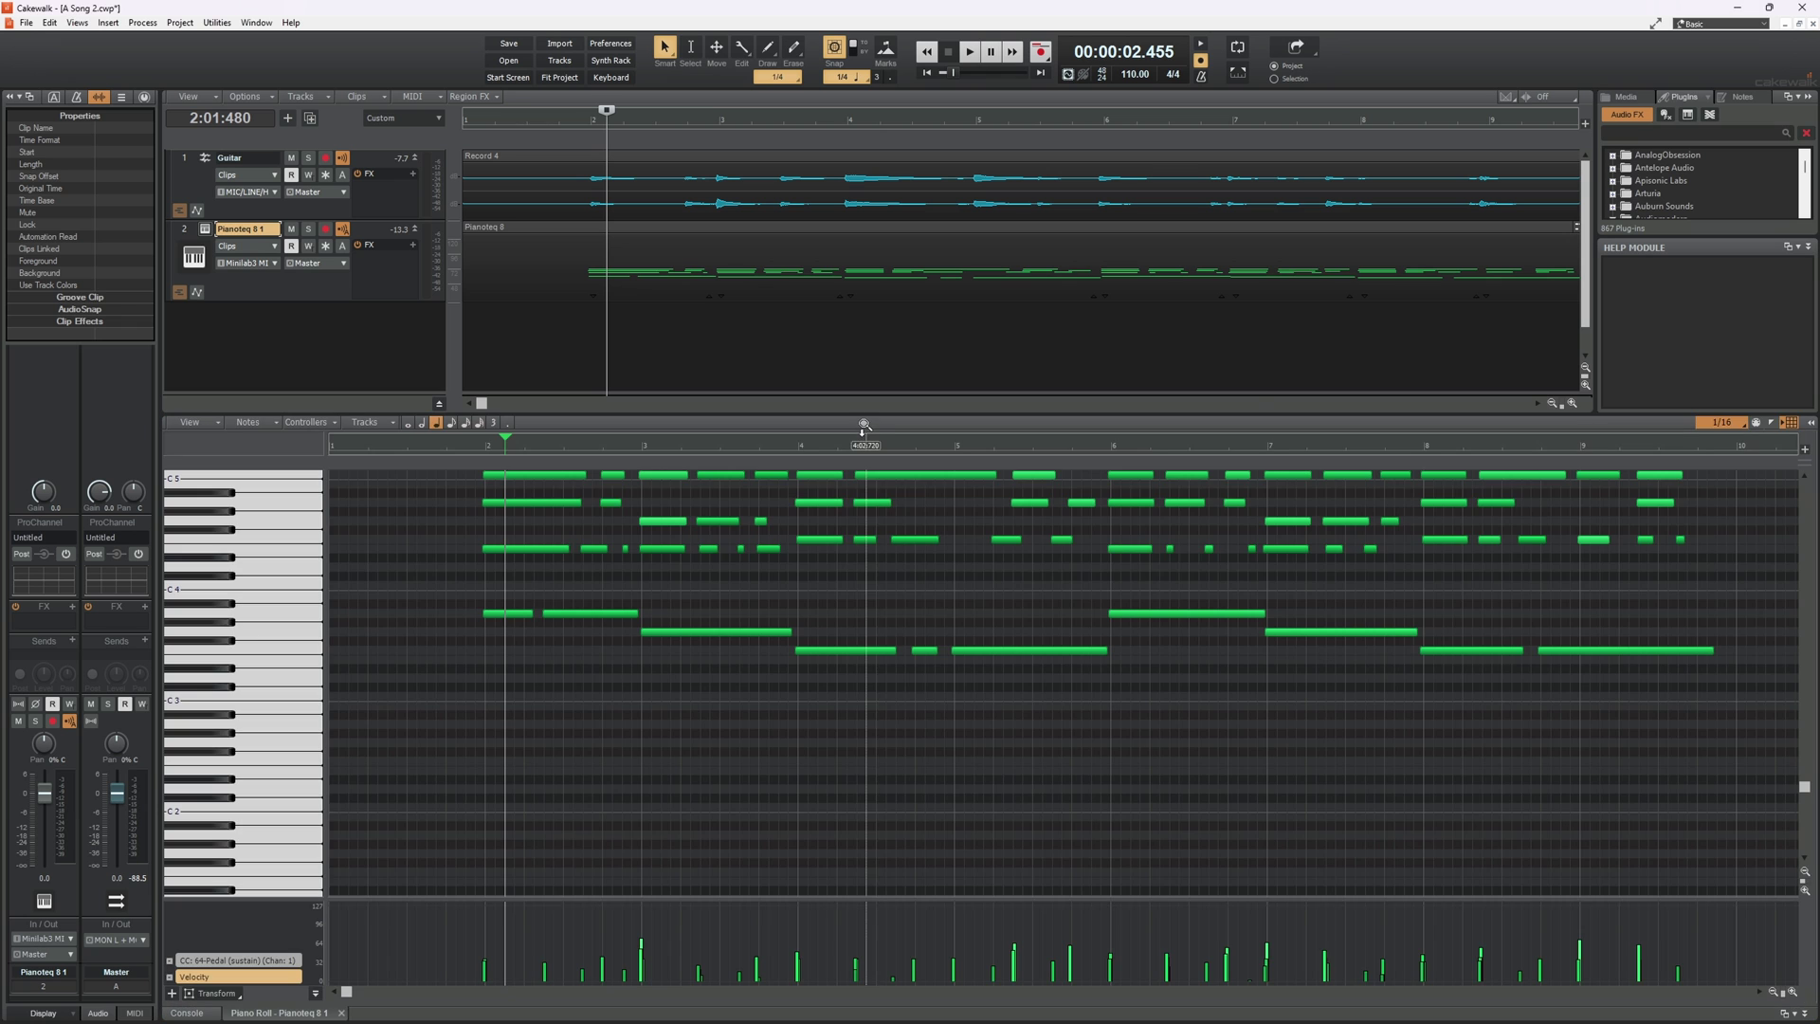
Switch to Studio One, show its mixing console, detach it as a floating window and attach it again.
{"action": "left_click", "coordinate": [1052, 1008]}
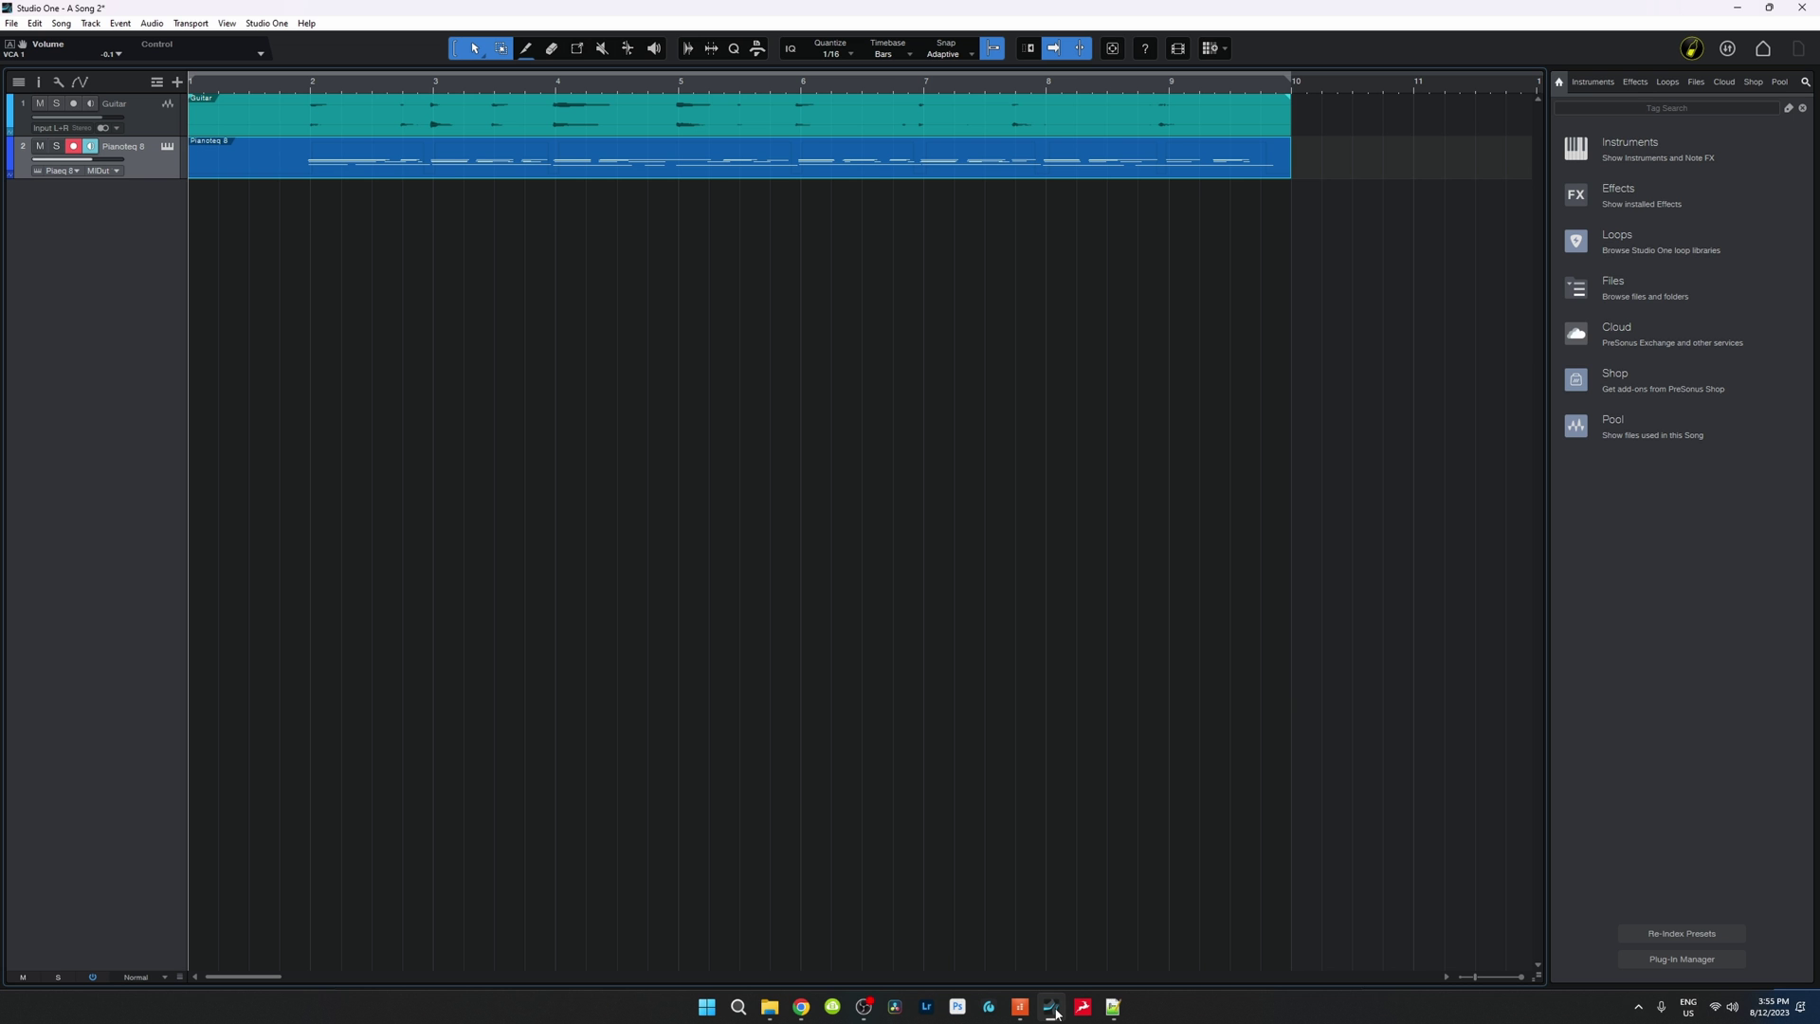
{"action": "left_click", "coordinate": [1753, 1006]}
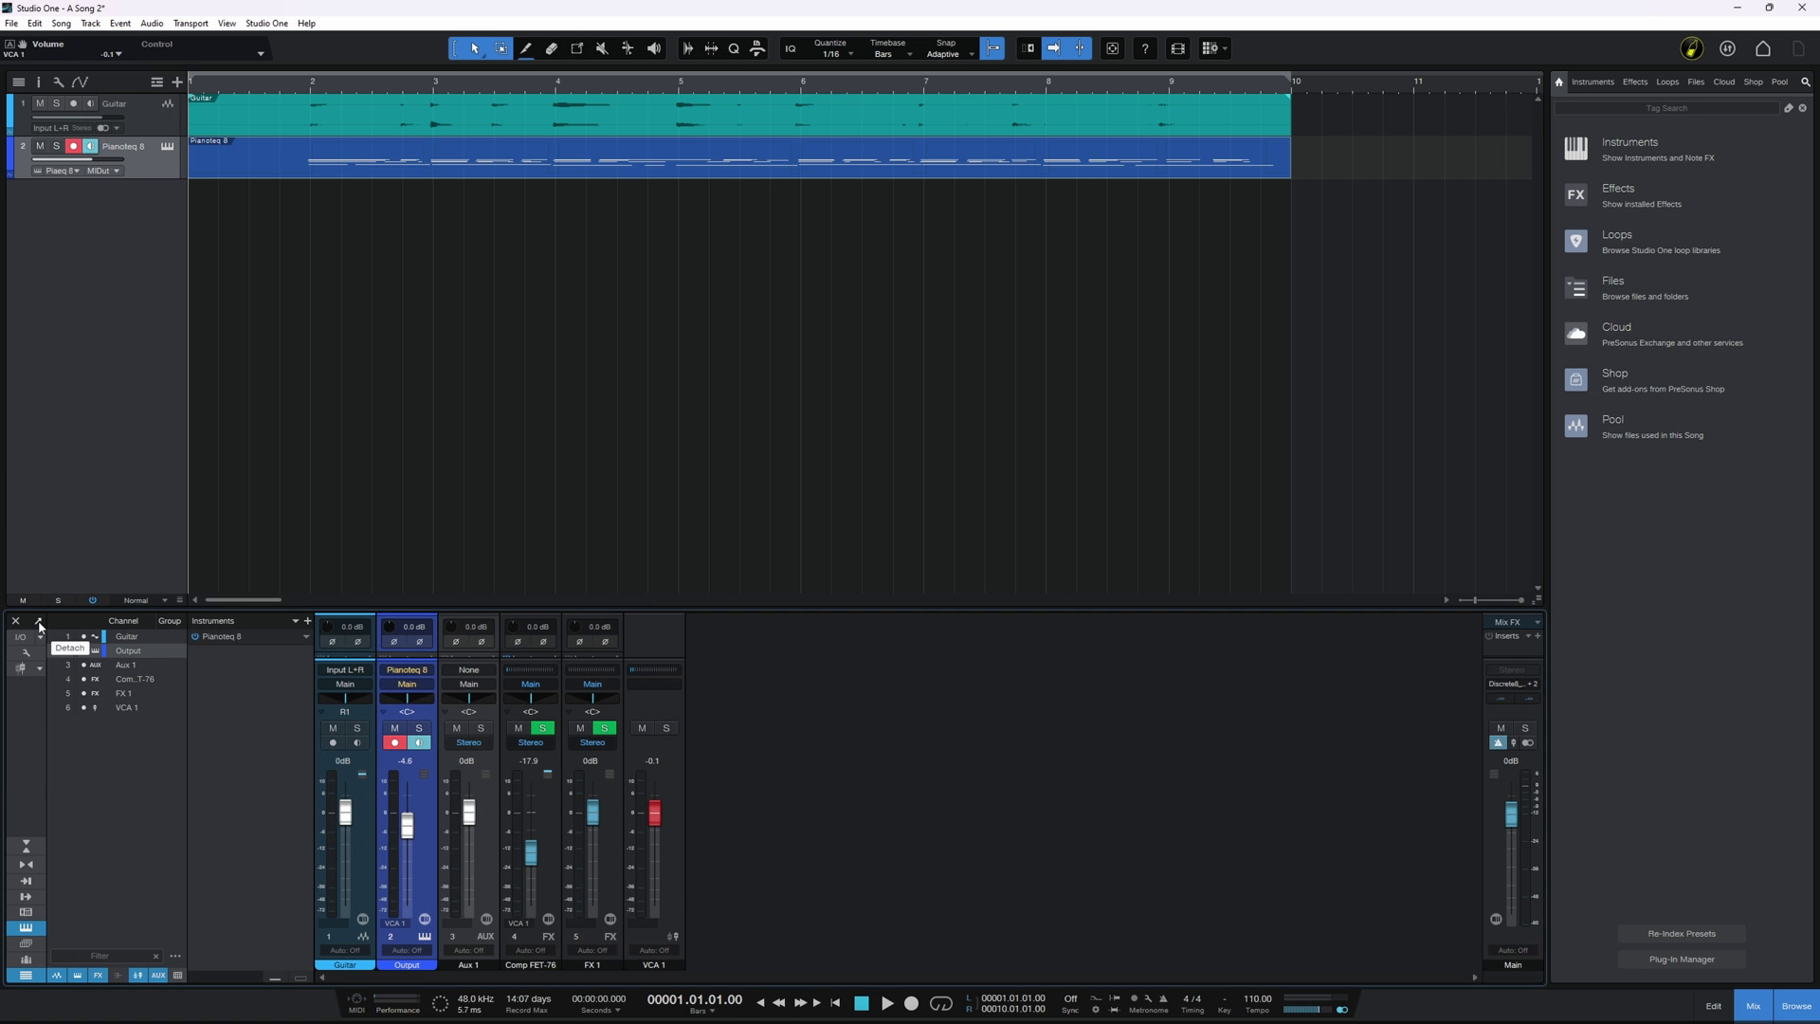
{"action": "left_click", "coordinate": [38, 625]}
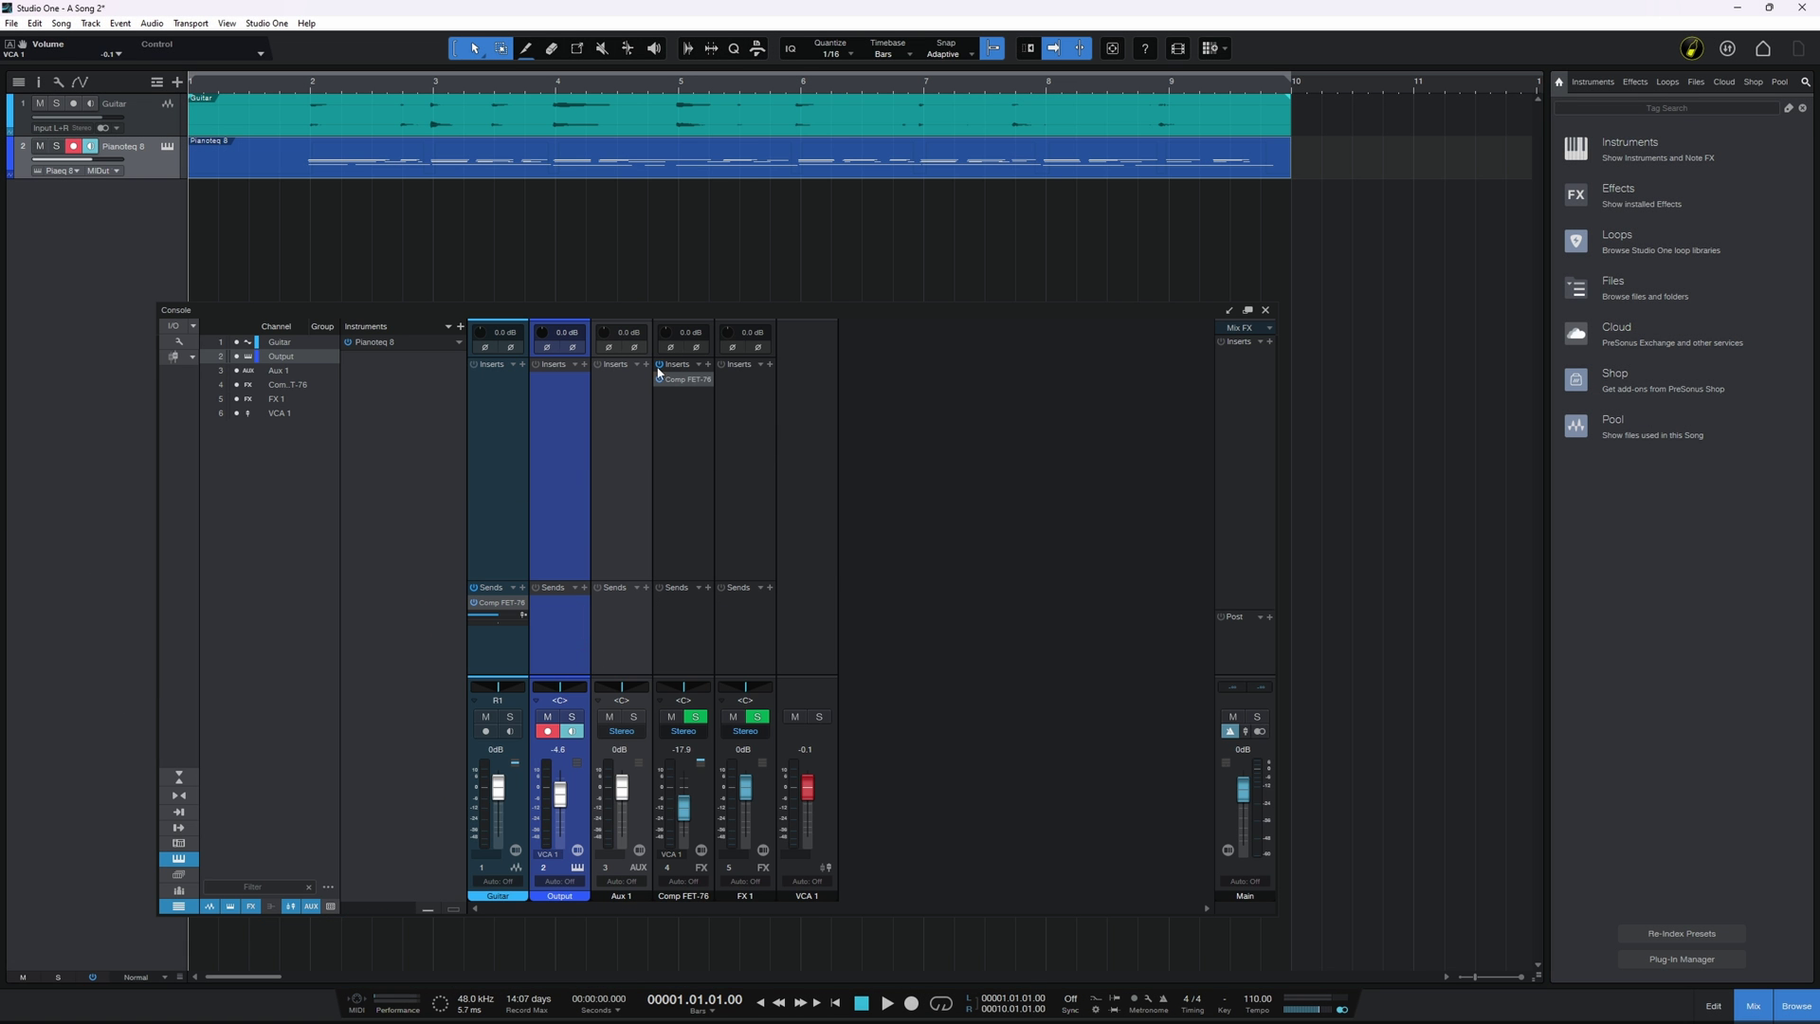
{"action": "left_click_drag", "start_coordinate": [670, 309], "coordinate": [769, 304]}
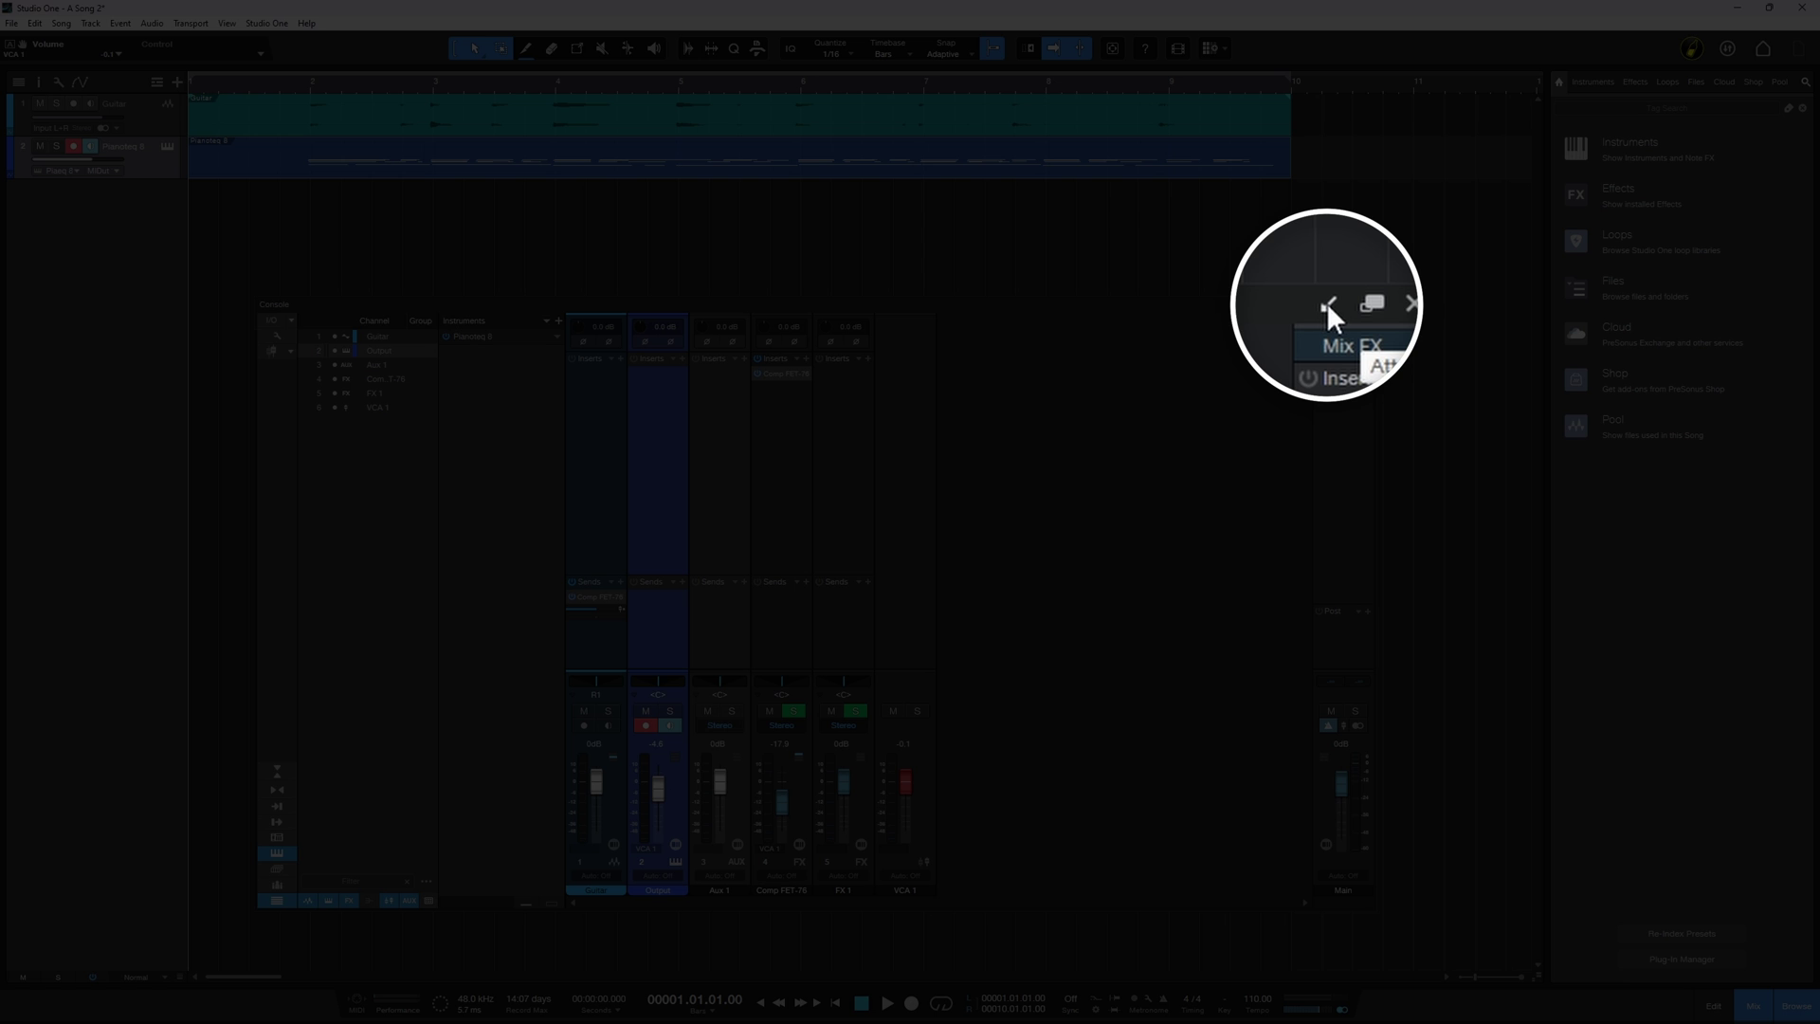
{"action": "left_click", "coordinate": [1327, 303]}
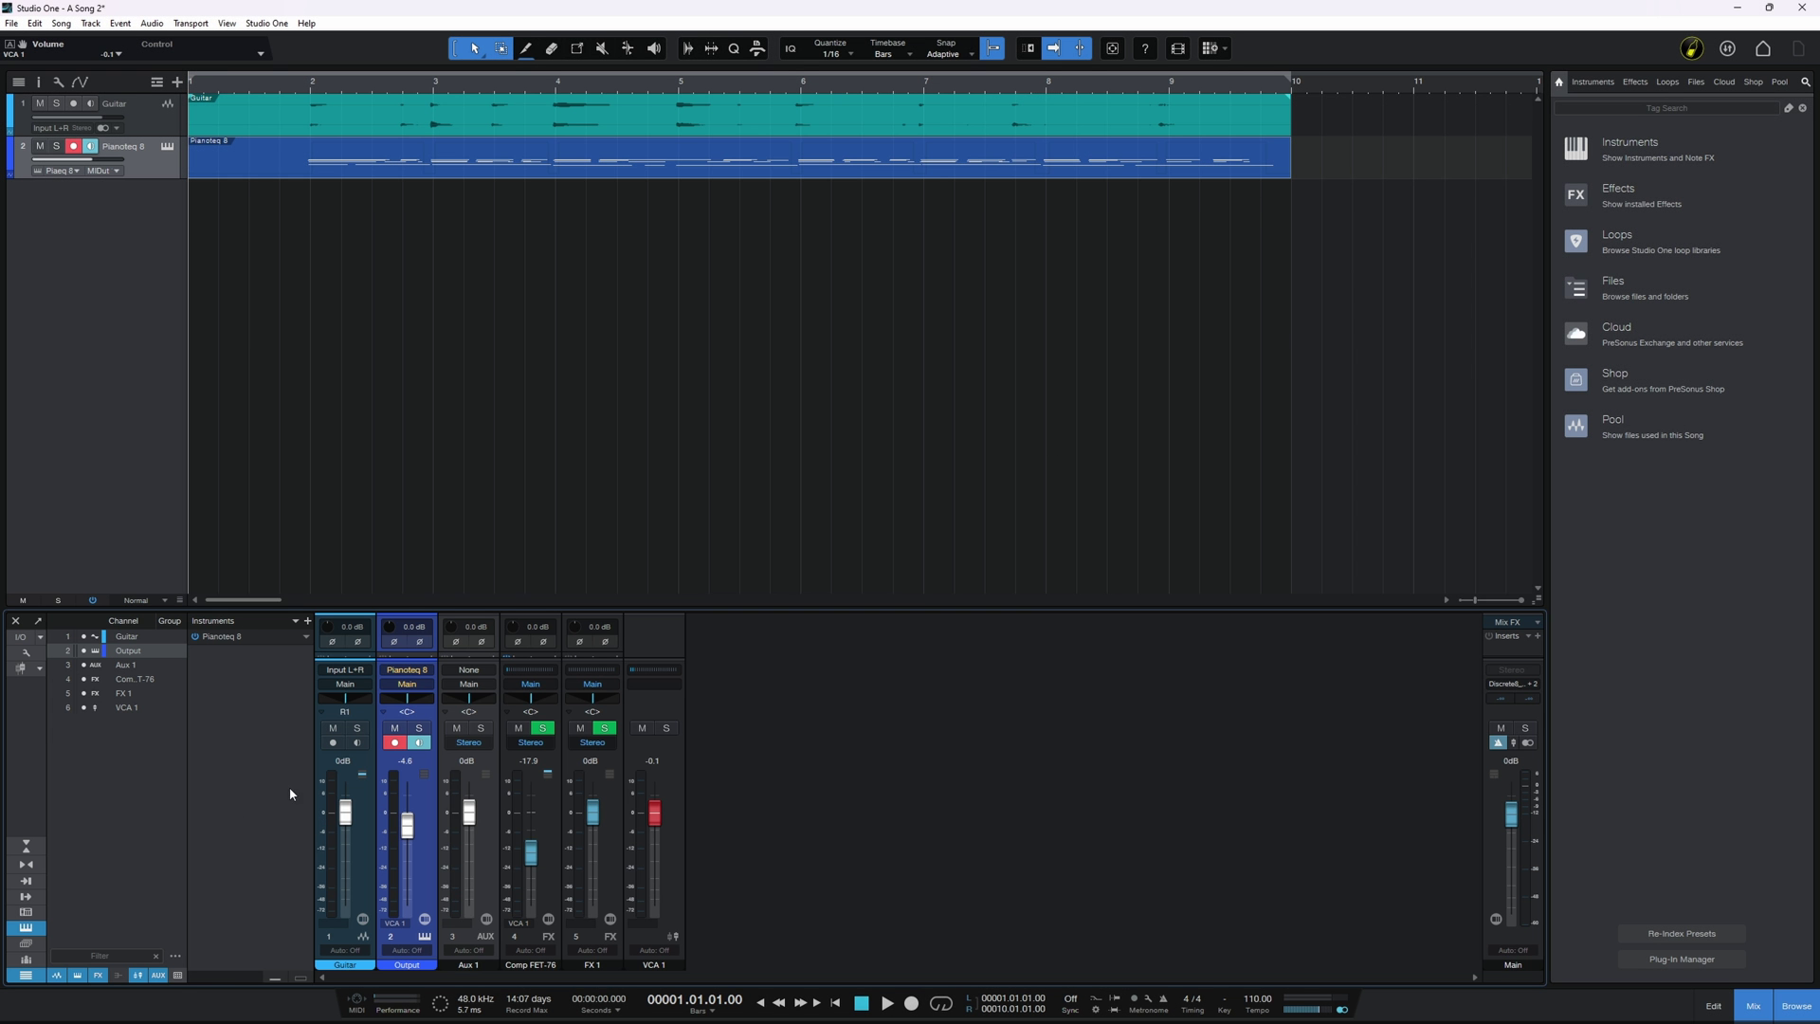
Open the Pianoteq 8 event in the editor, detach and enlarge the editor window, and attach it again.
{"action": "double_click", "coordinate": [465, 174]}
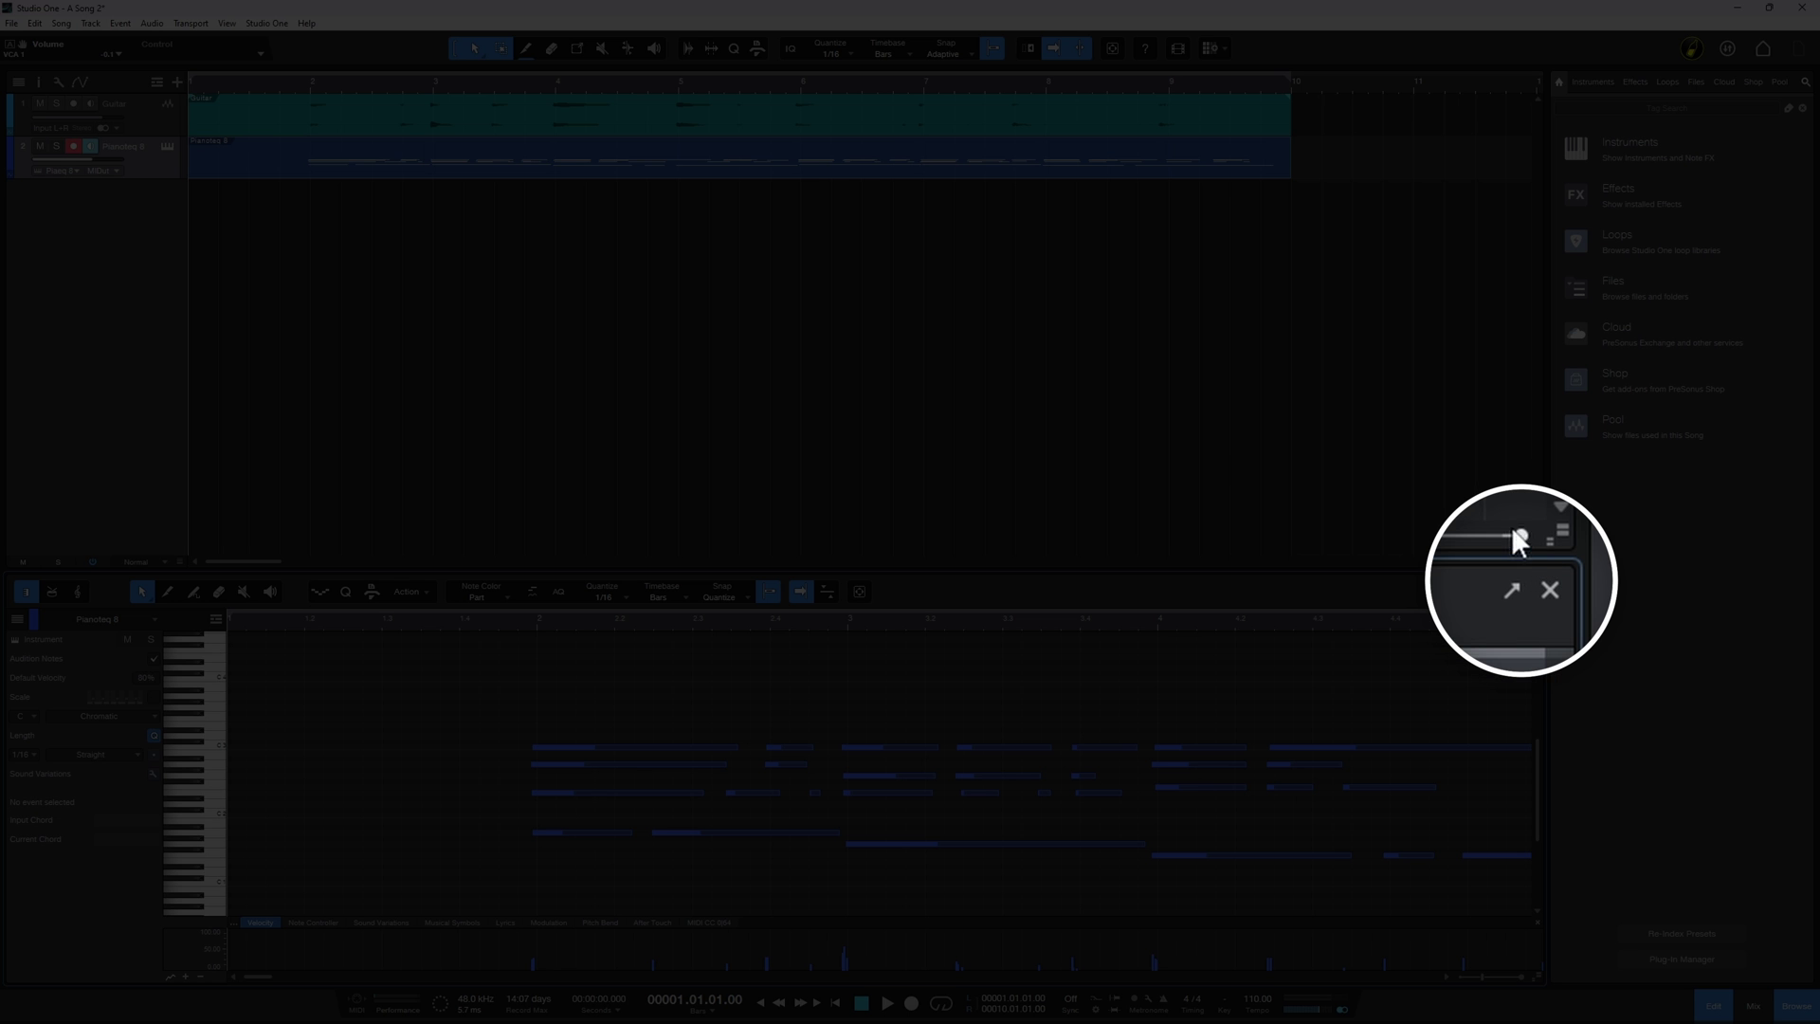
{"action": "left_click", "coordinate": [1510, 587]}
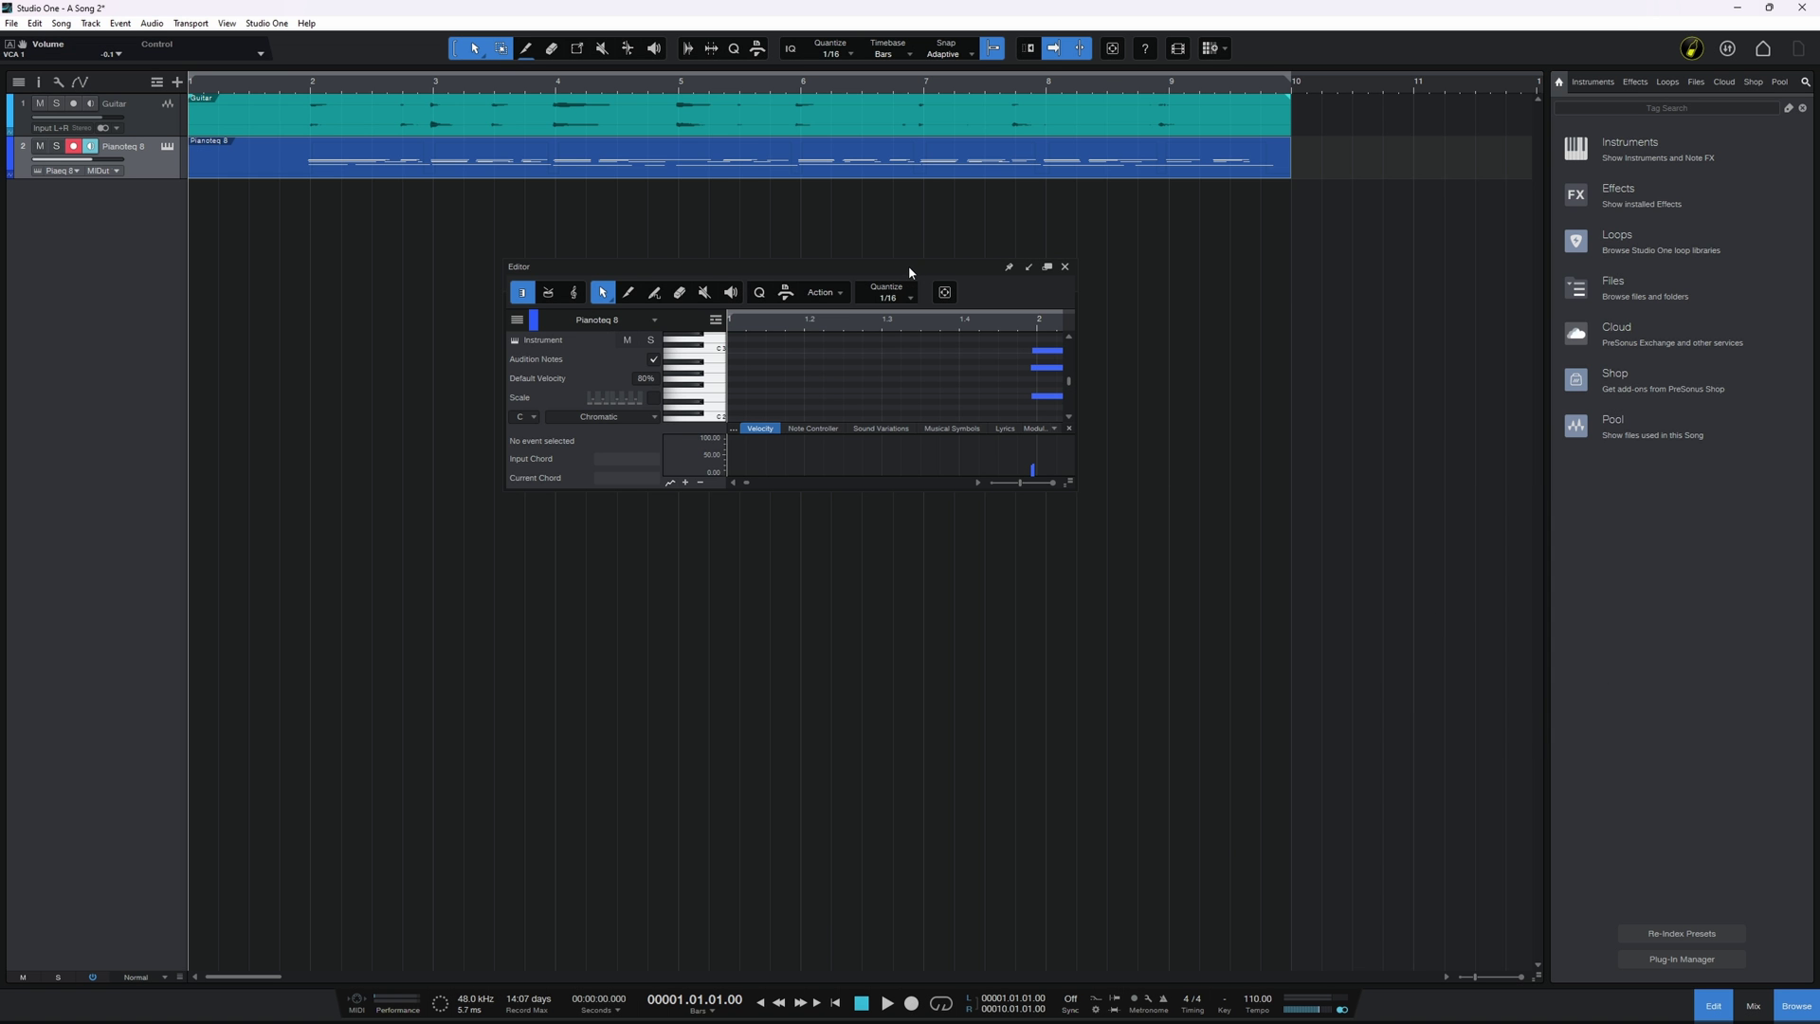
{"action": "left_click_drag", "start_coordinate": [909, 268], "coordinate": [780, 288]}
{"action": "left_click_drag", "start_coordinate": [880, 436], "coordinate": [1300, 775]}
{"action": "left_click_drag", "start_coordinate": [930, 220], "coordinate": [838, 304]}
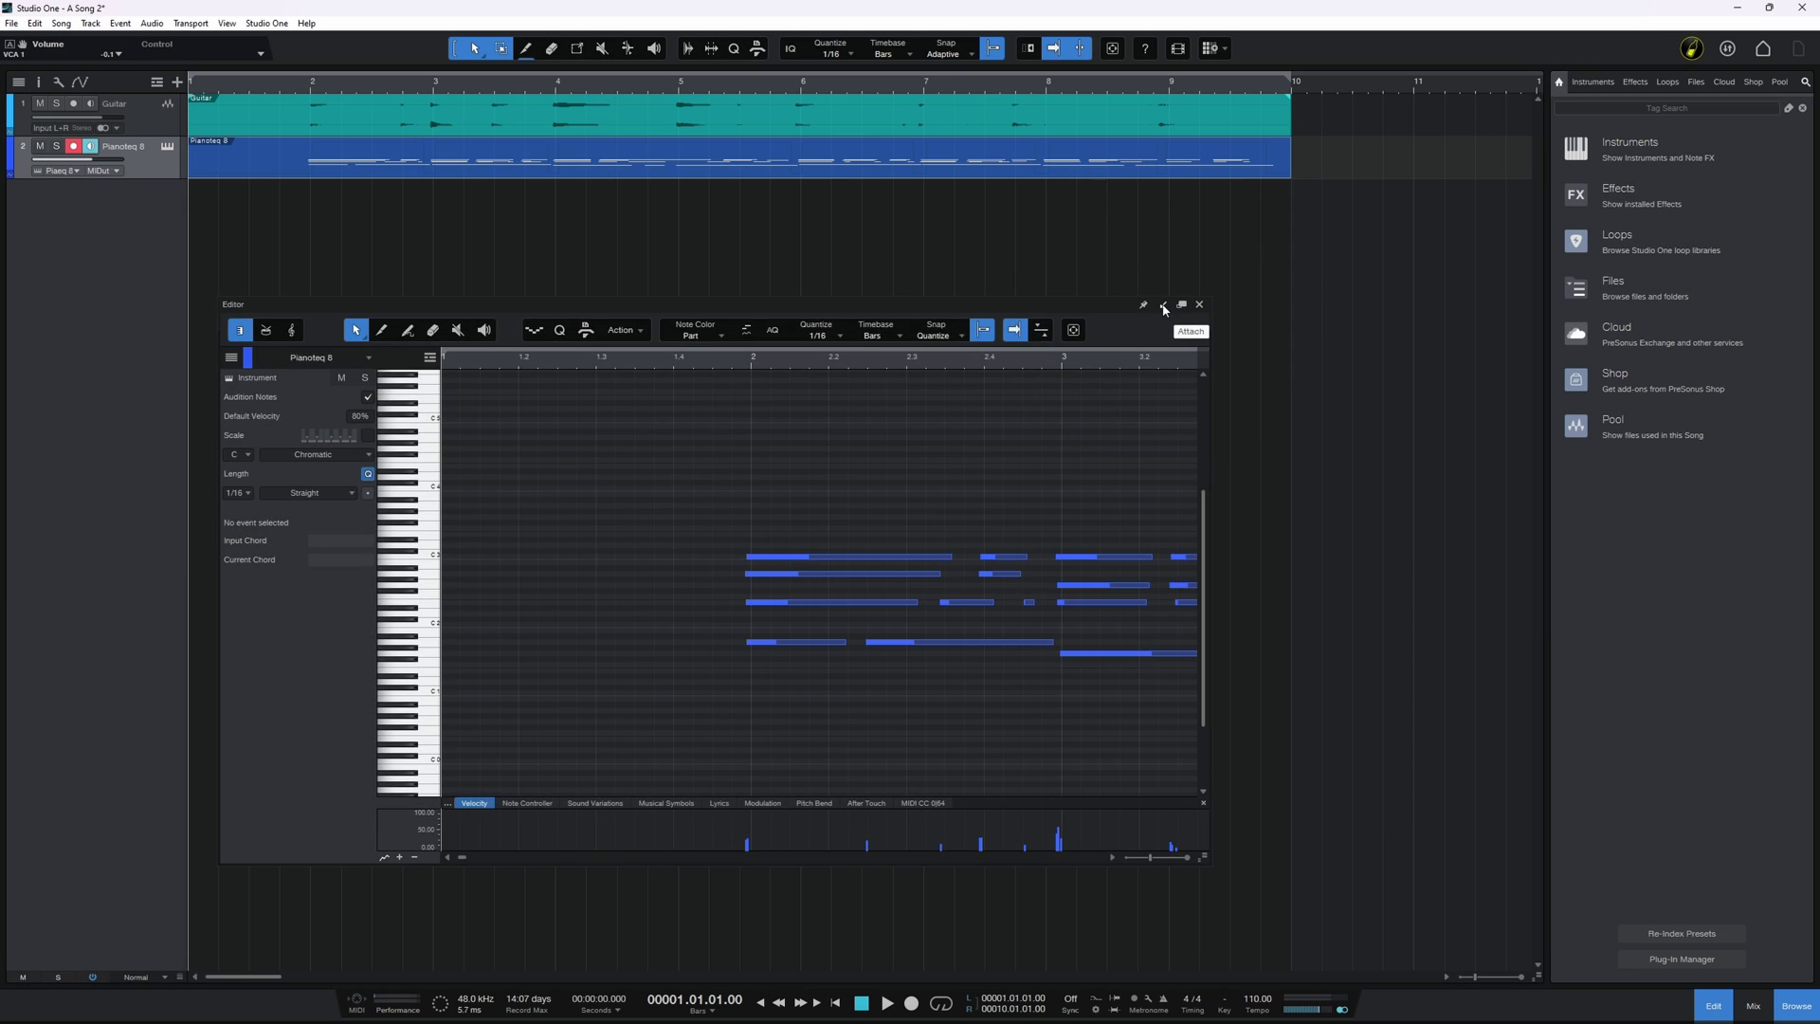
{"action": "left_click", "coordinate": [1161, 303]}
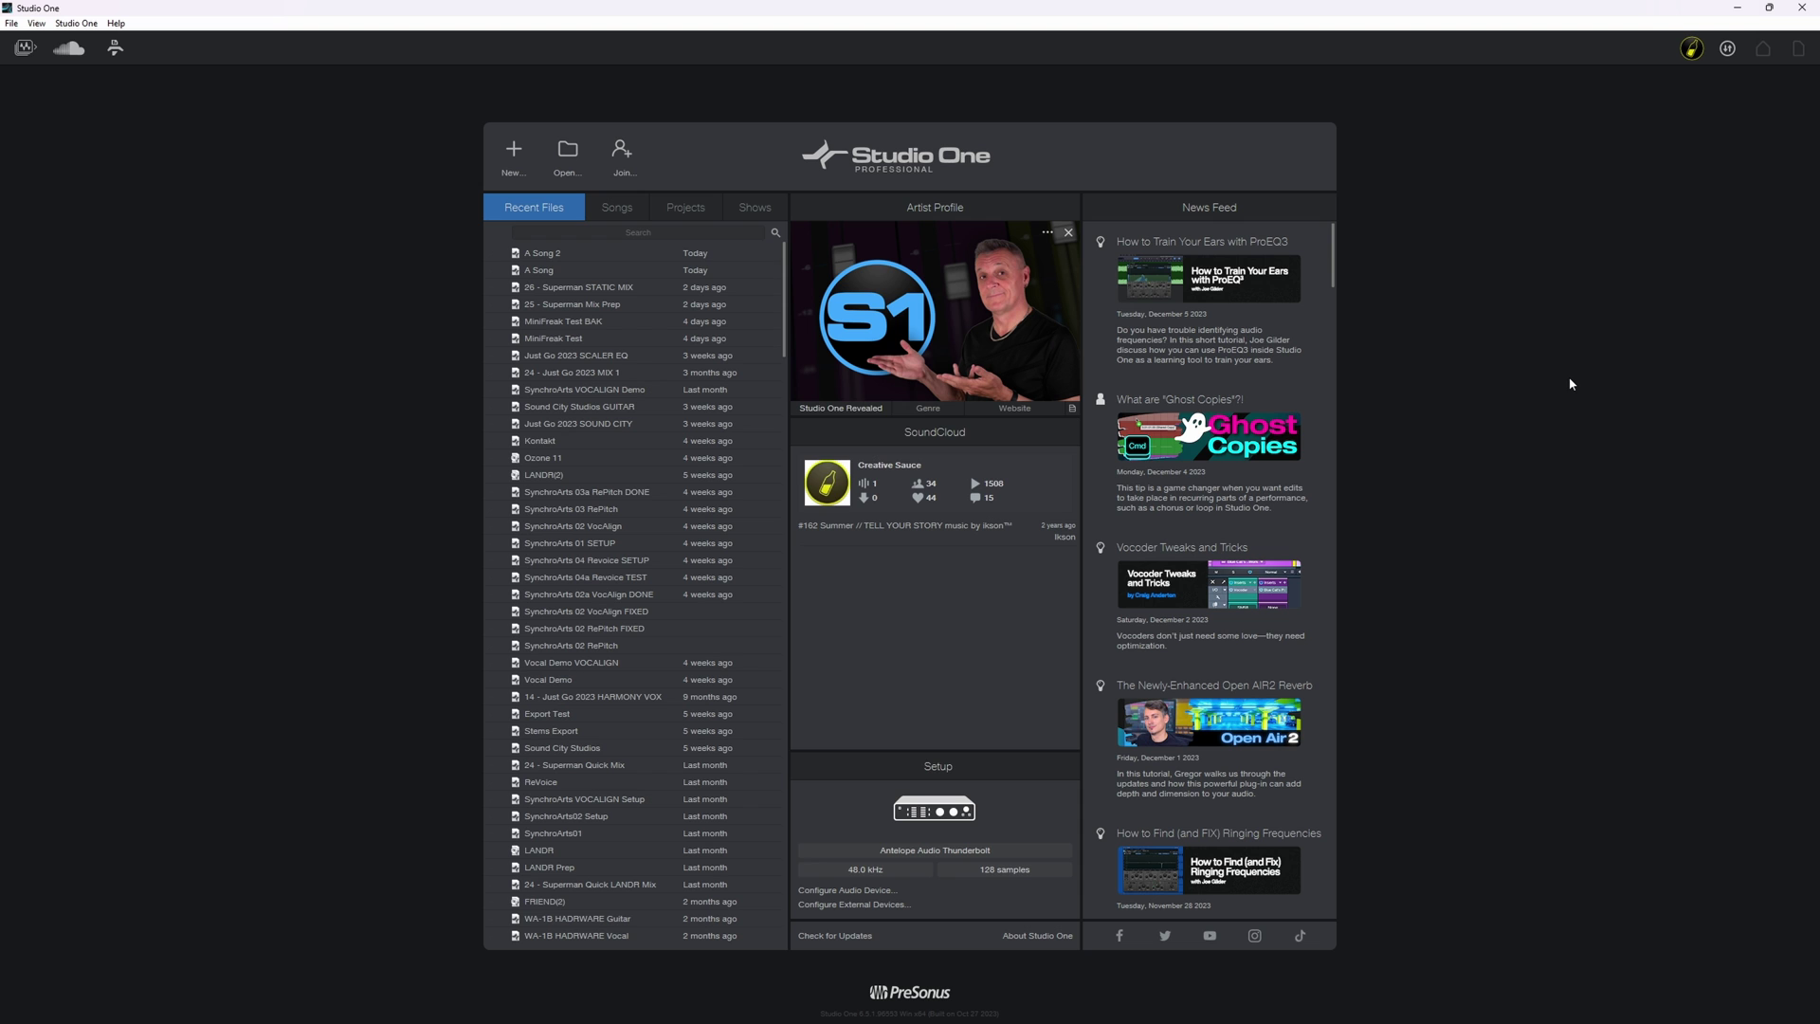
Open the Studio One options and show the VST plug-in folder locations.
{"action": "key", "text": "ctrl+comma"}
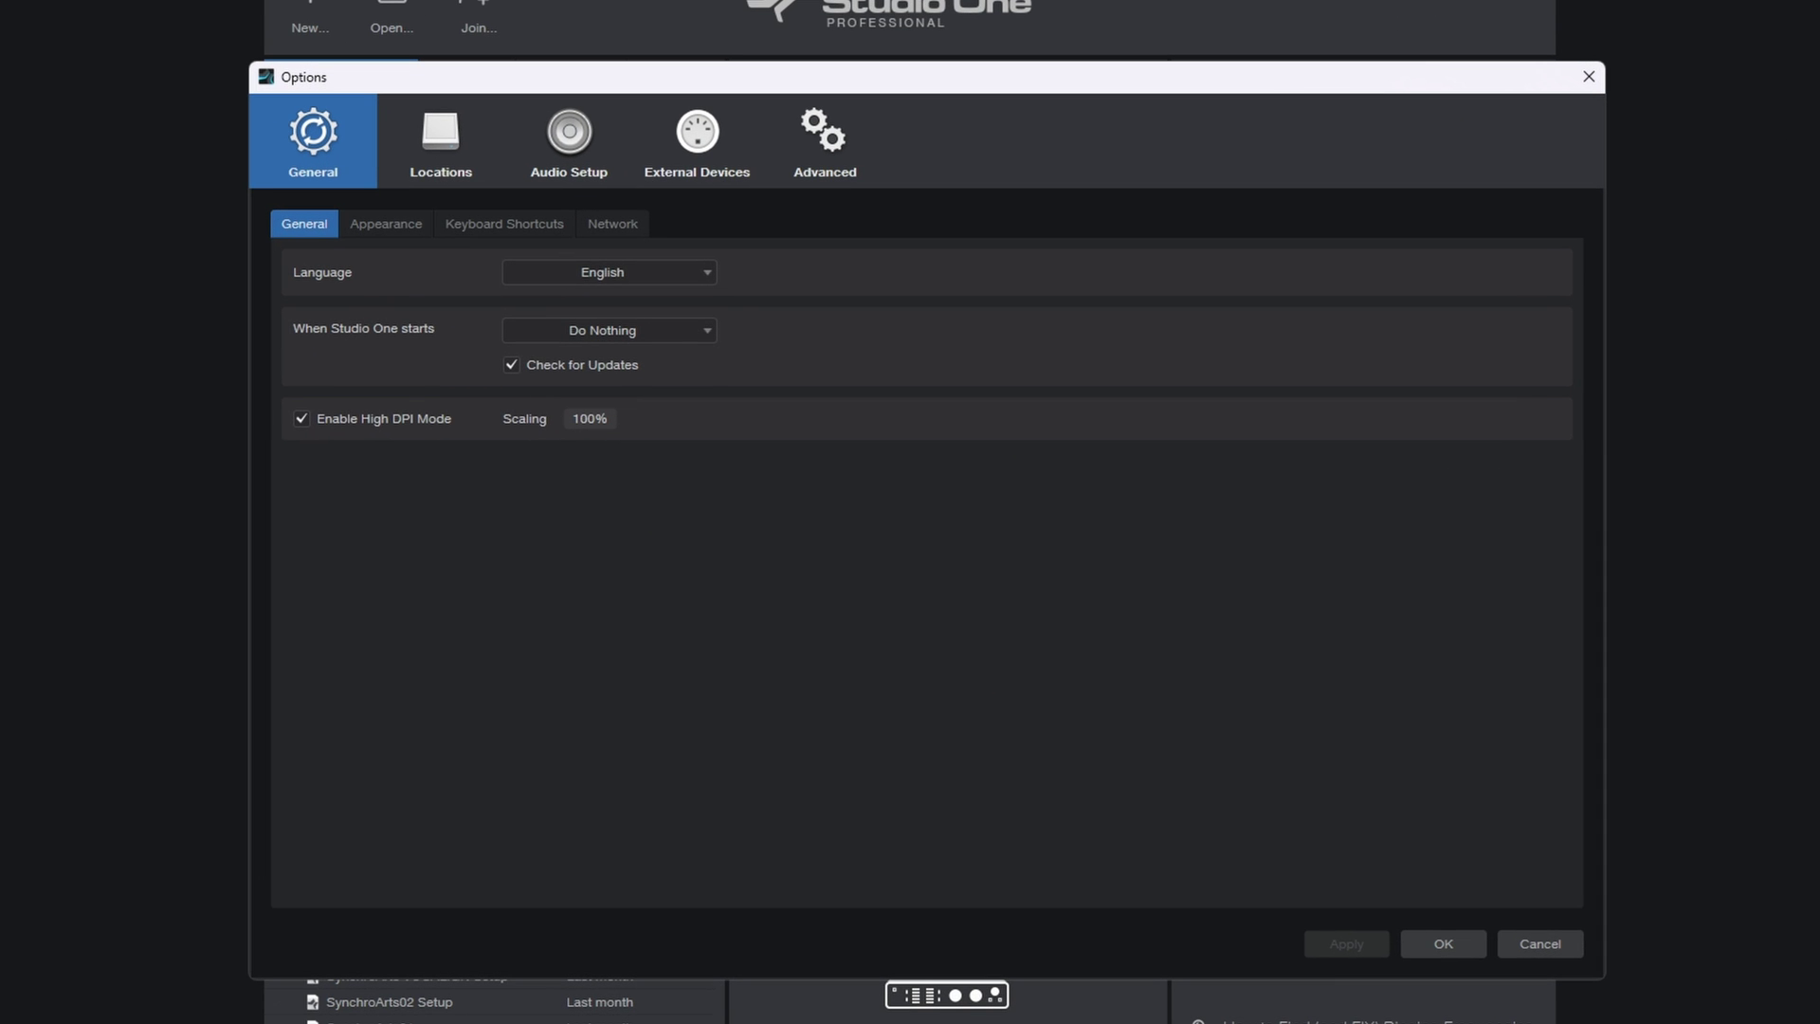
{"action": "left_click", "coordinate": [438, 140]}
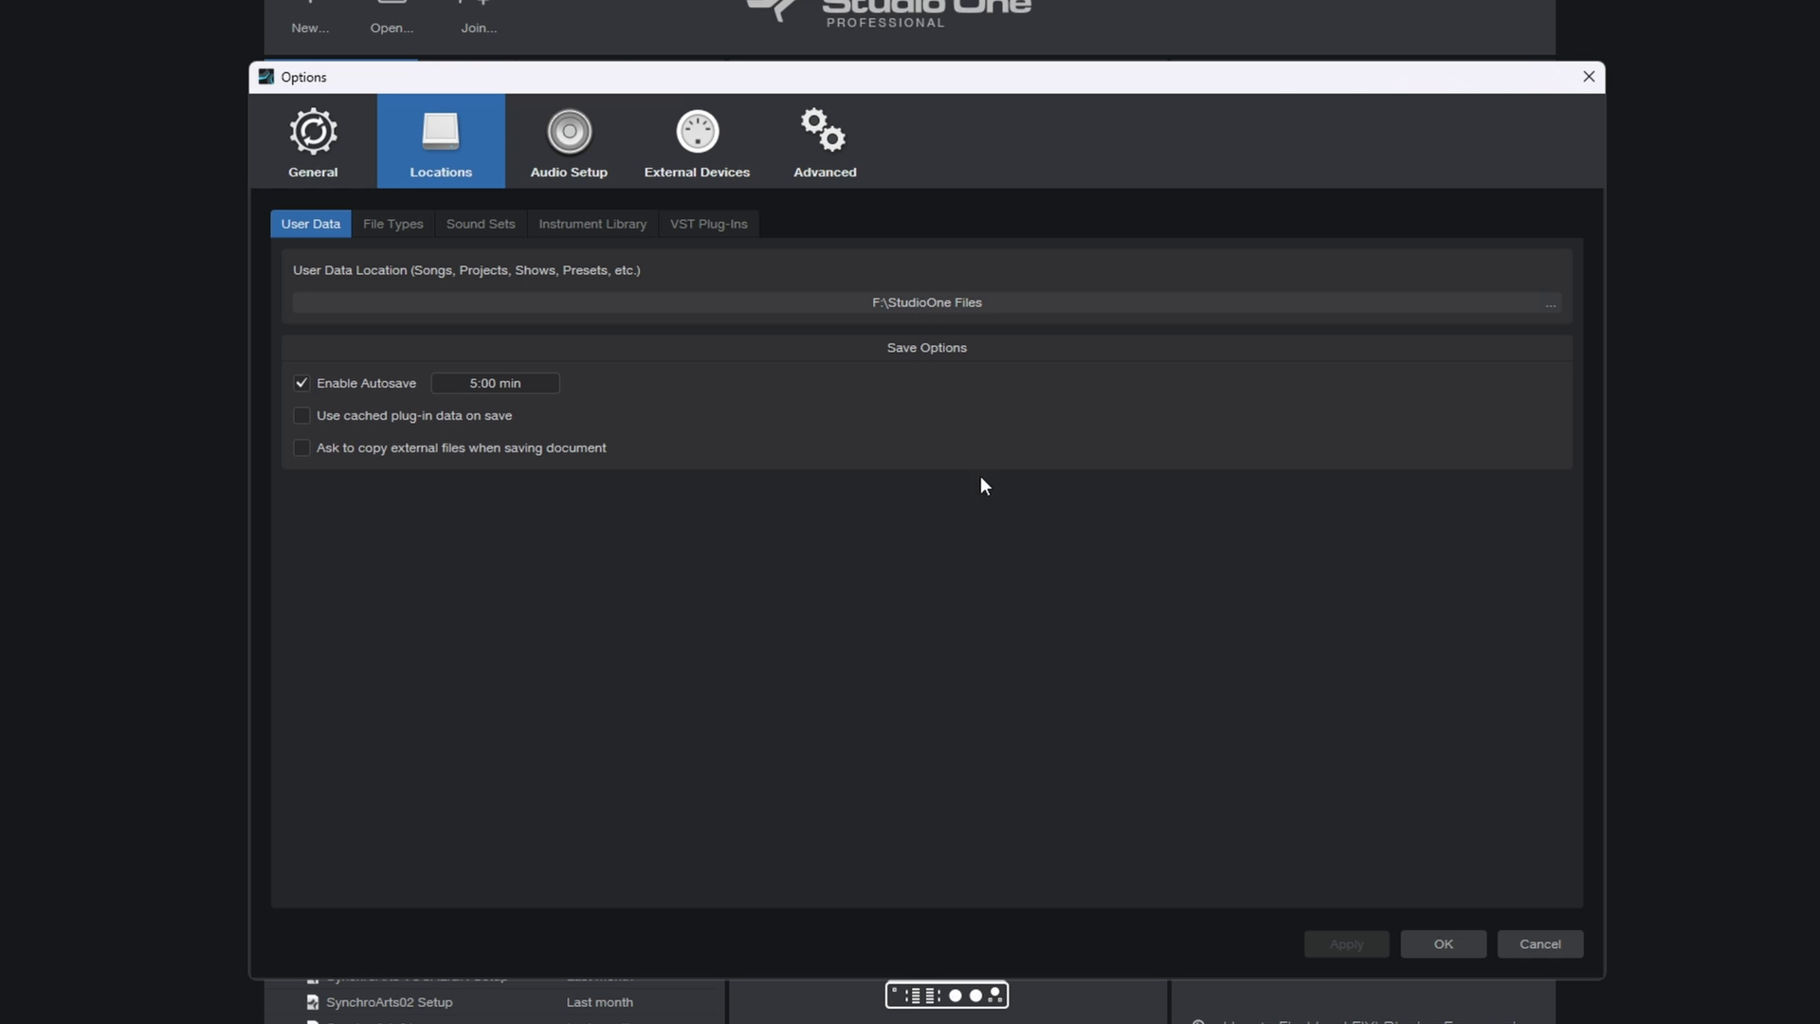
{"action": "left_click", "coordinate": [719, 229]}
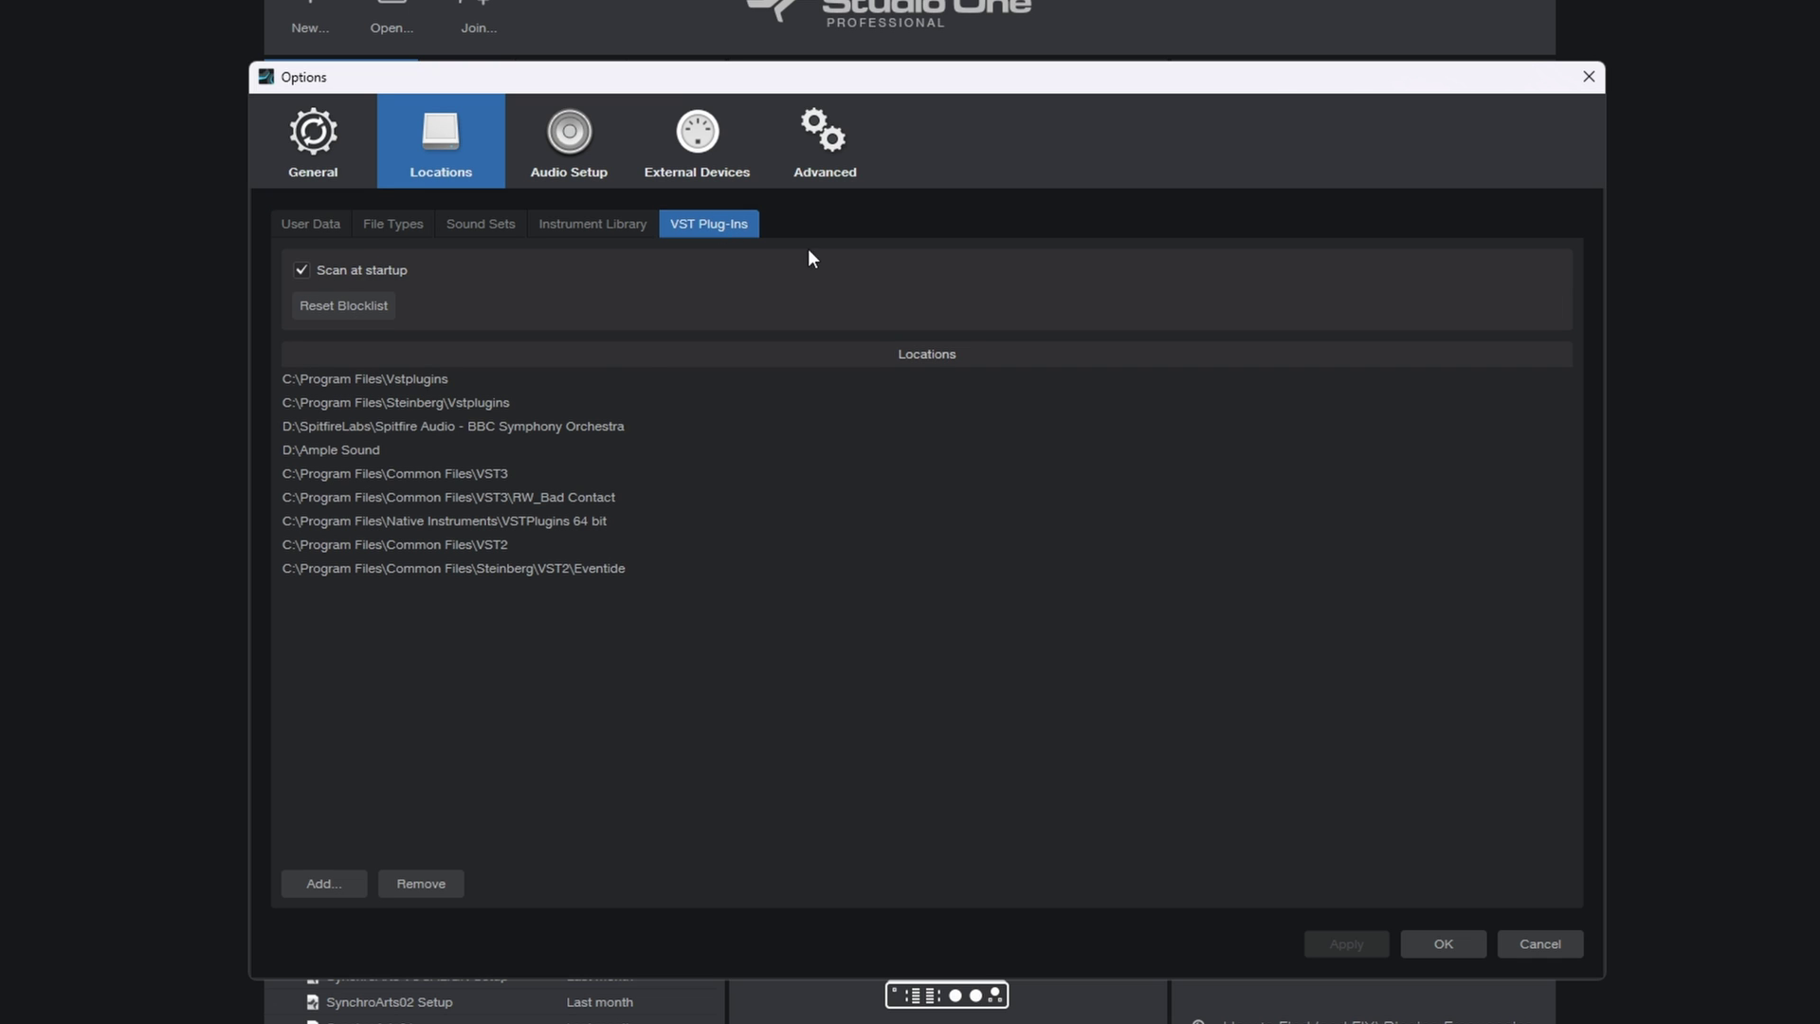